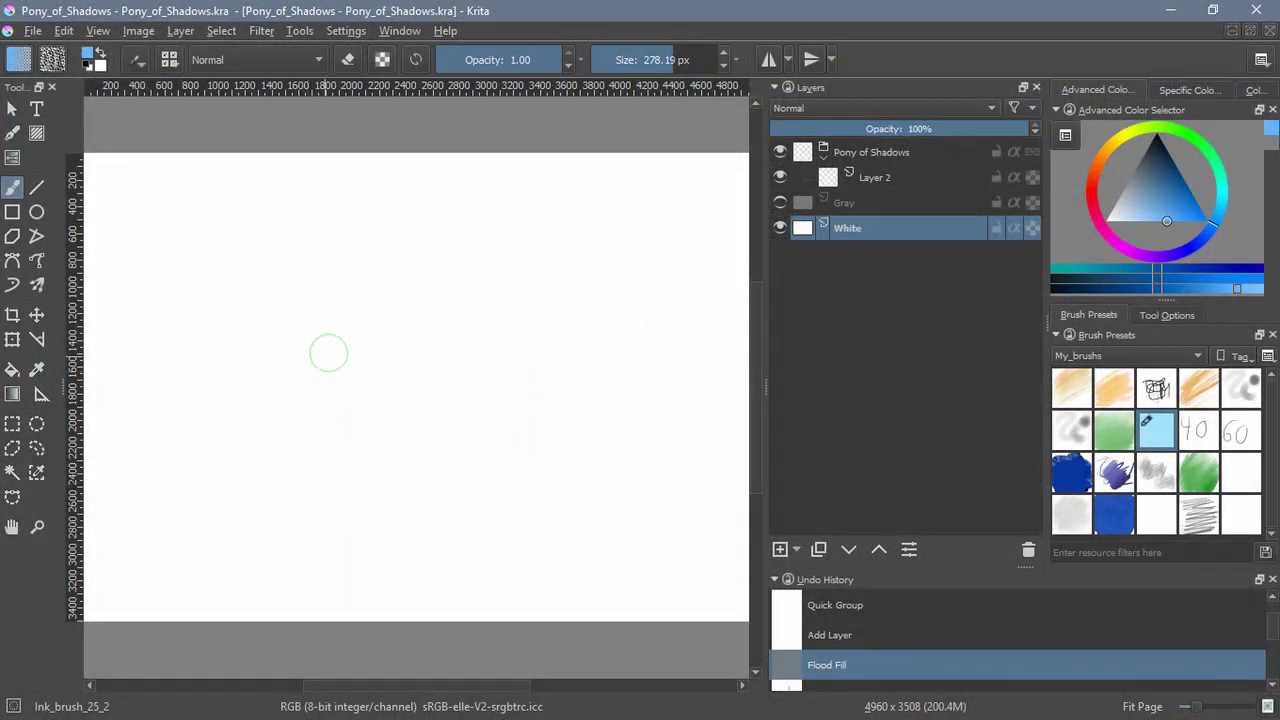
left_click_drag(335, 388, 304, 450)
mouse_move(340, 382)
left_mouse_down()
mouse_move(311, 436)
mouse_move(279, 441)
left_mouse_up()
mouse_move(257, 390)
left_mouse_down()
mouse_move(285, 446)
mouse_move(248, 401)
mouse_move(214, 436)
mouse_move(284, 388)
left_mouse_up()
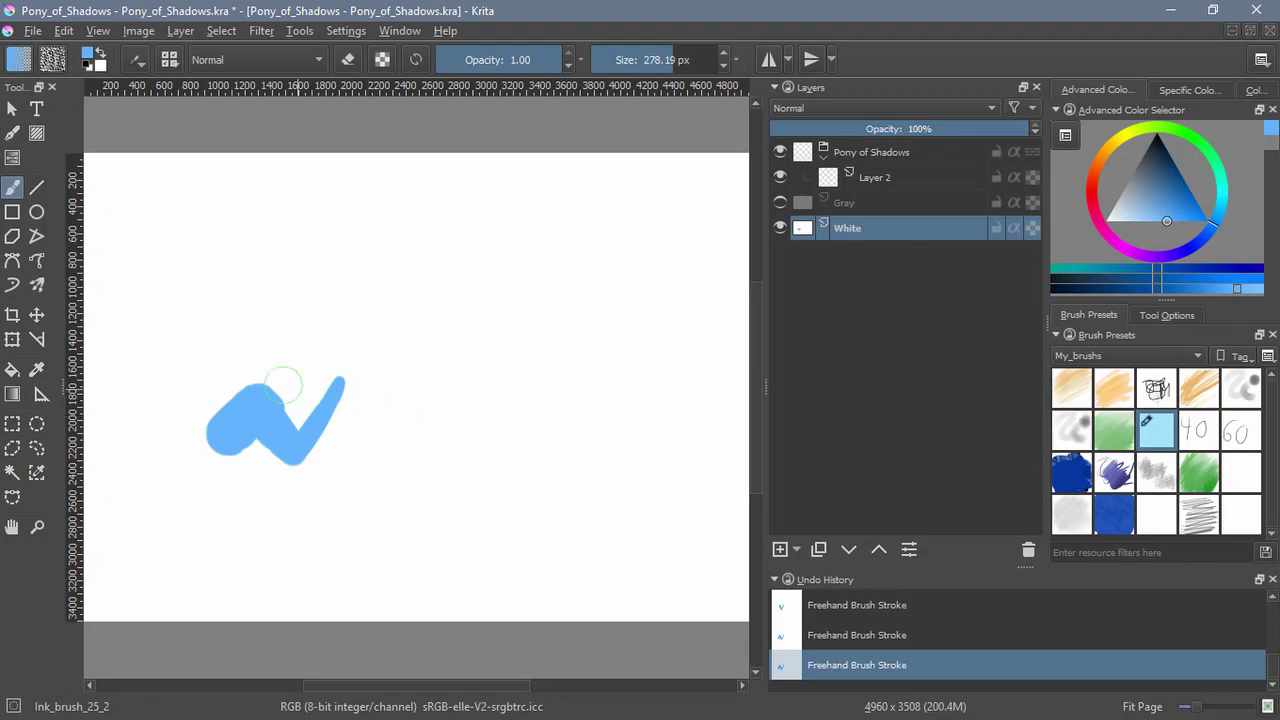
mouse_move(242, 451)
left_mouse_down()
mouse_move(203, 441)
mouse_move(192, 455)
left_mouse_up()
key("e")
key("ctrl+z")
key("ctrl+z")
key("ctrl+z")
key("ctrl+z")
key("ctrl+z")
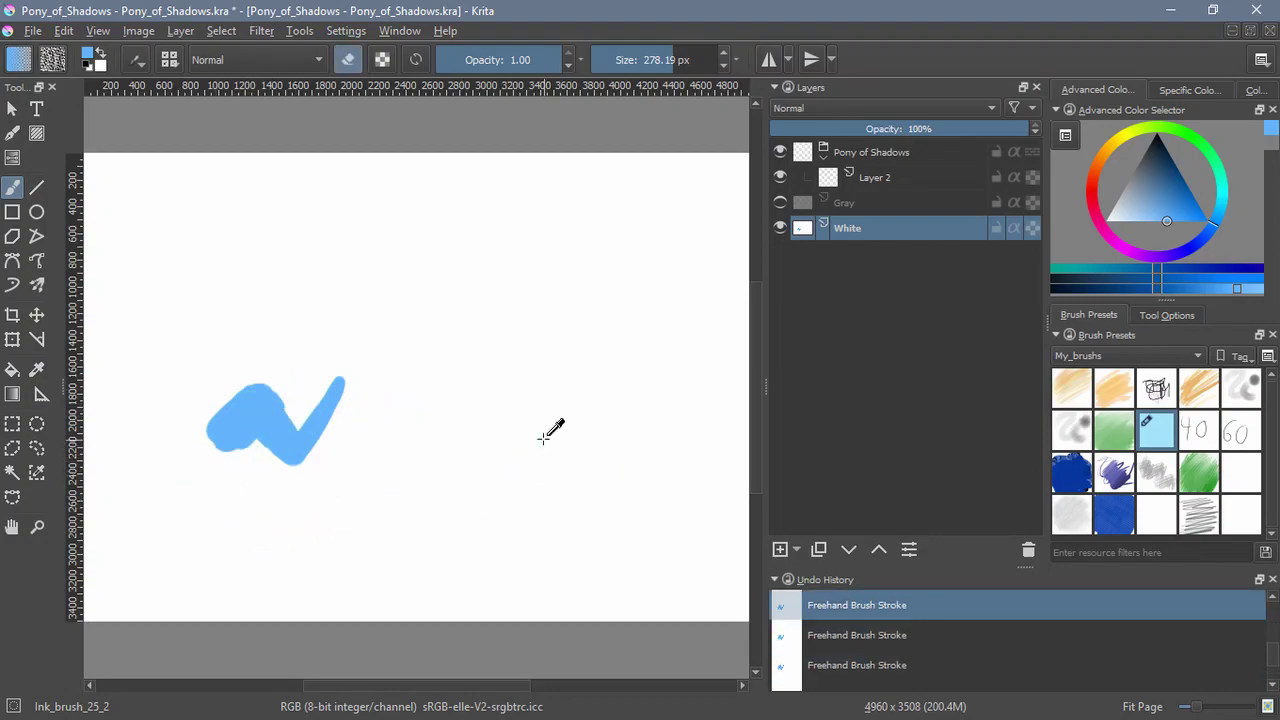
key("ctrl+z")
key("ctrl+z")
Make Layer 2 the active layer and switch the brush from erasing back to painting
left_click(876, 178)
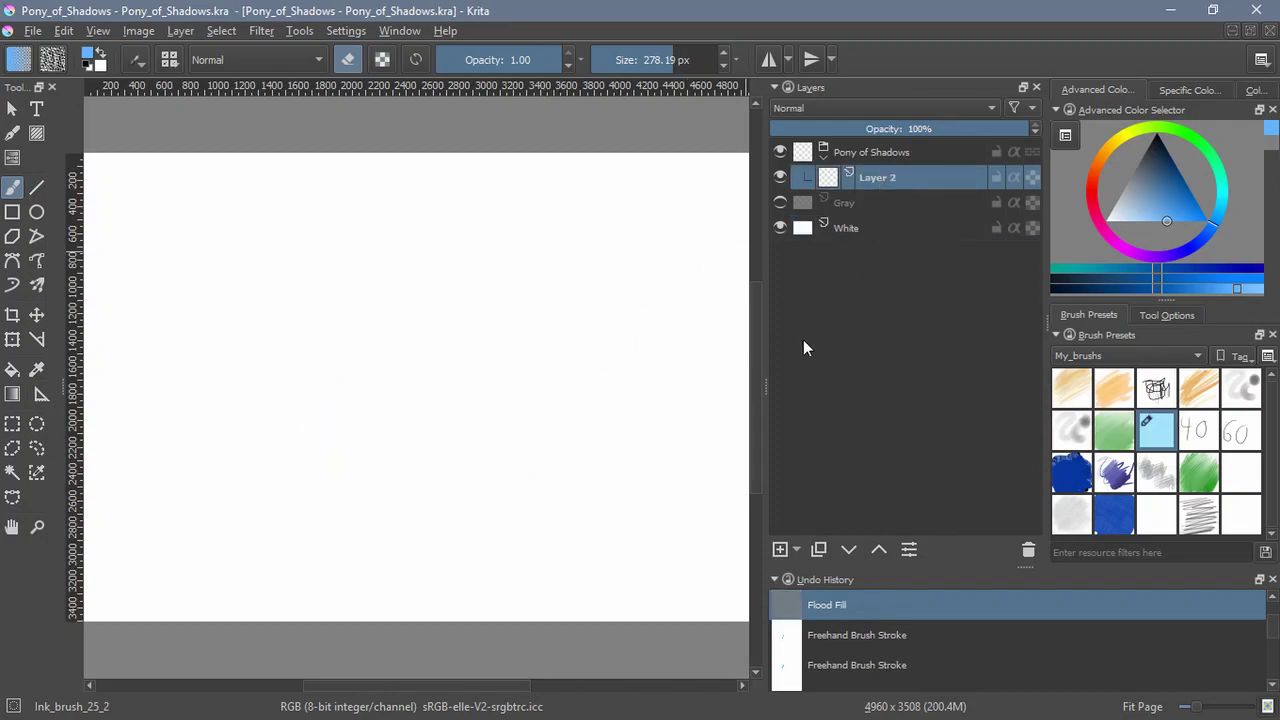
key("ctrl+shift+z")
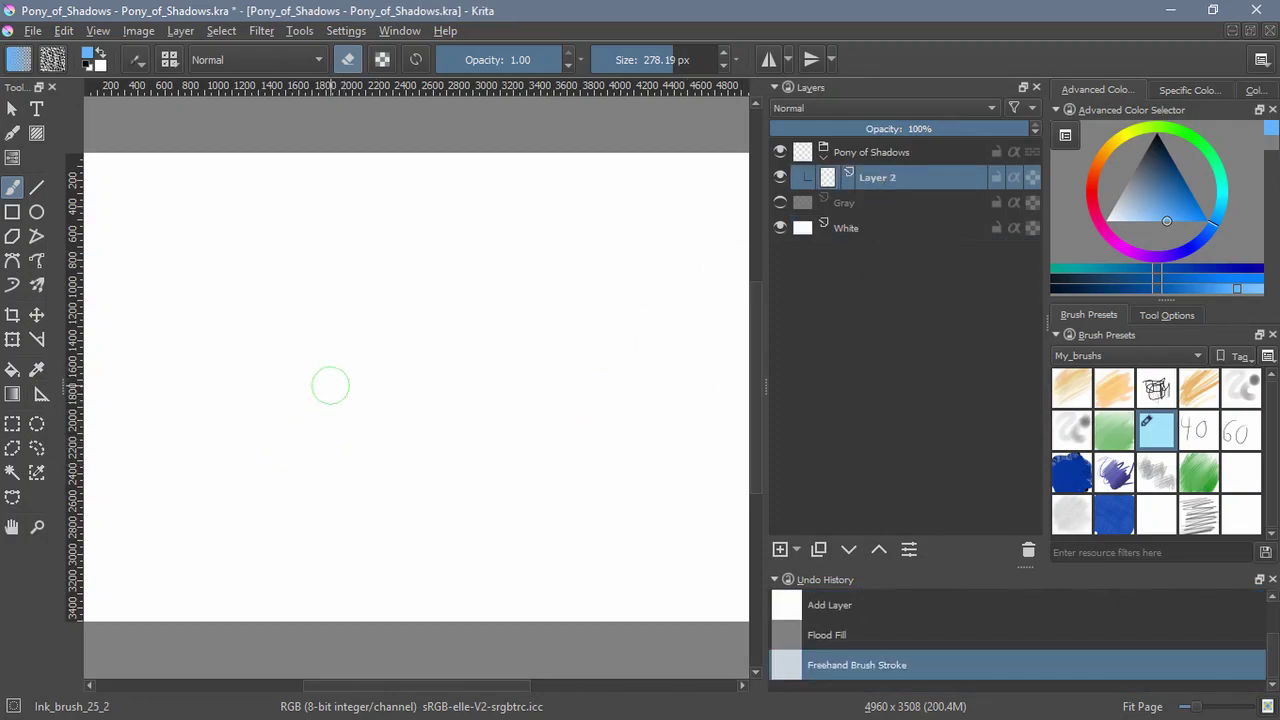
key("ctrl+z")
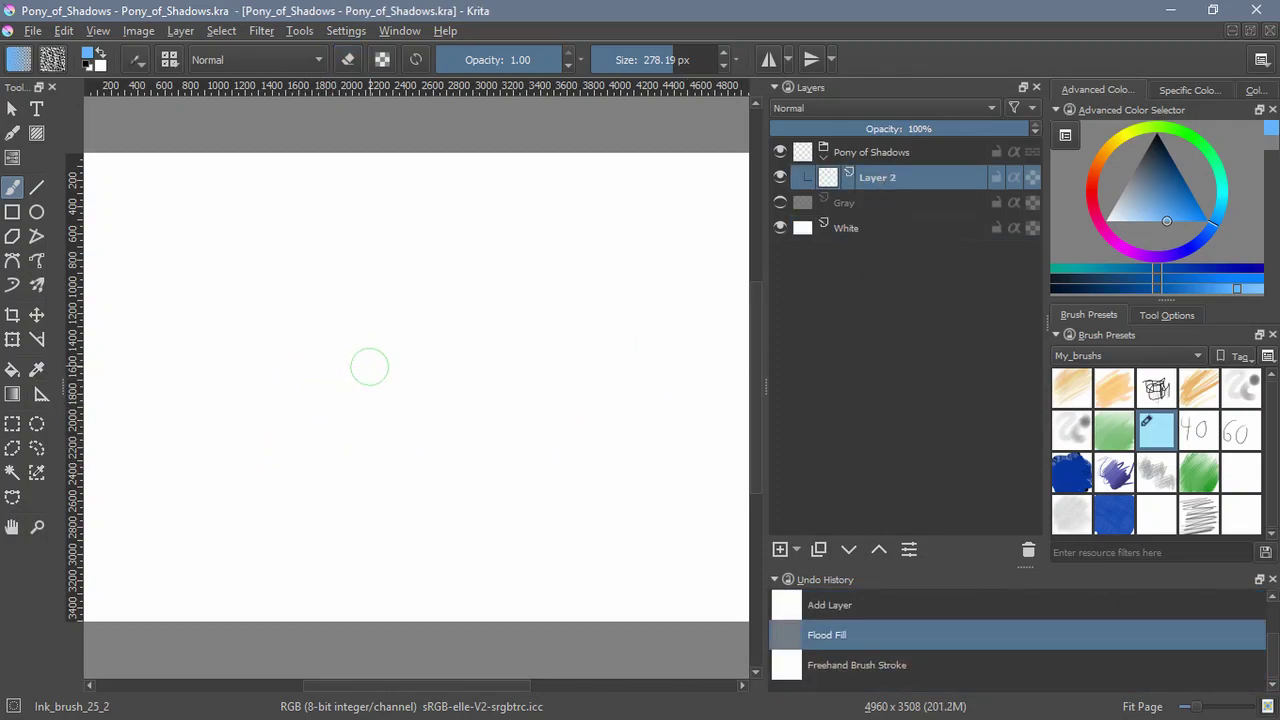
left_click_drag(363, 365, 280, 470)
left_click_drag(356, 374, 276, 469)
mouse_move(237, 407)
left_mouse_down()
mouse_move(293, 417)
mouse_move(232, 400)
mouse_move(343, 454)
left_mouse_up()
mouse_move(374, 350)
left_mouse_down()
mouse_move(473, 408)
mouse_move(557, 403)
left_mouse_up()
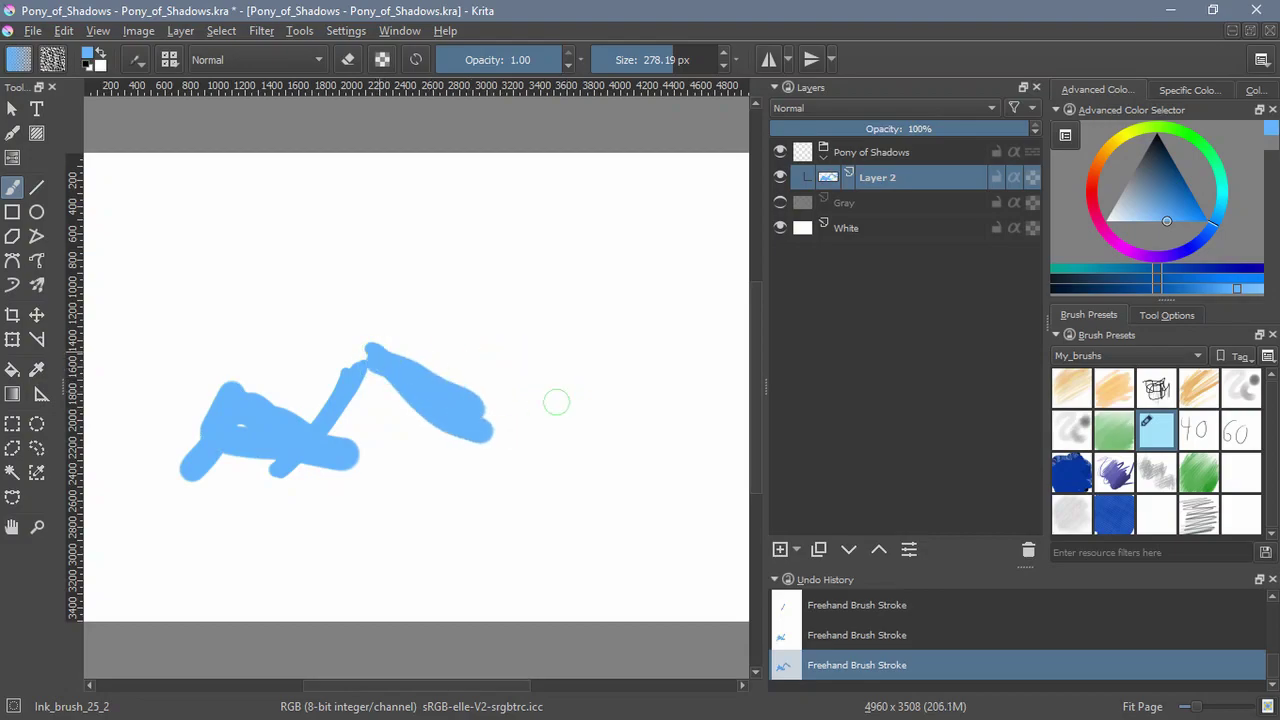
left_click_drag(541, 346, 607, 481)
left_click_drag(578, 428, 601, 515)
left_click_drag(524, 363, 435, 460)
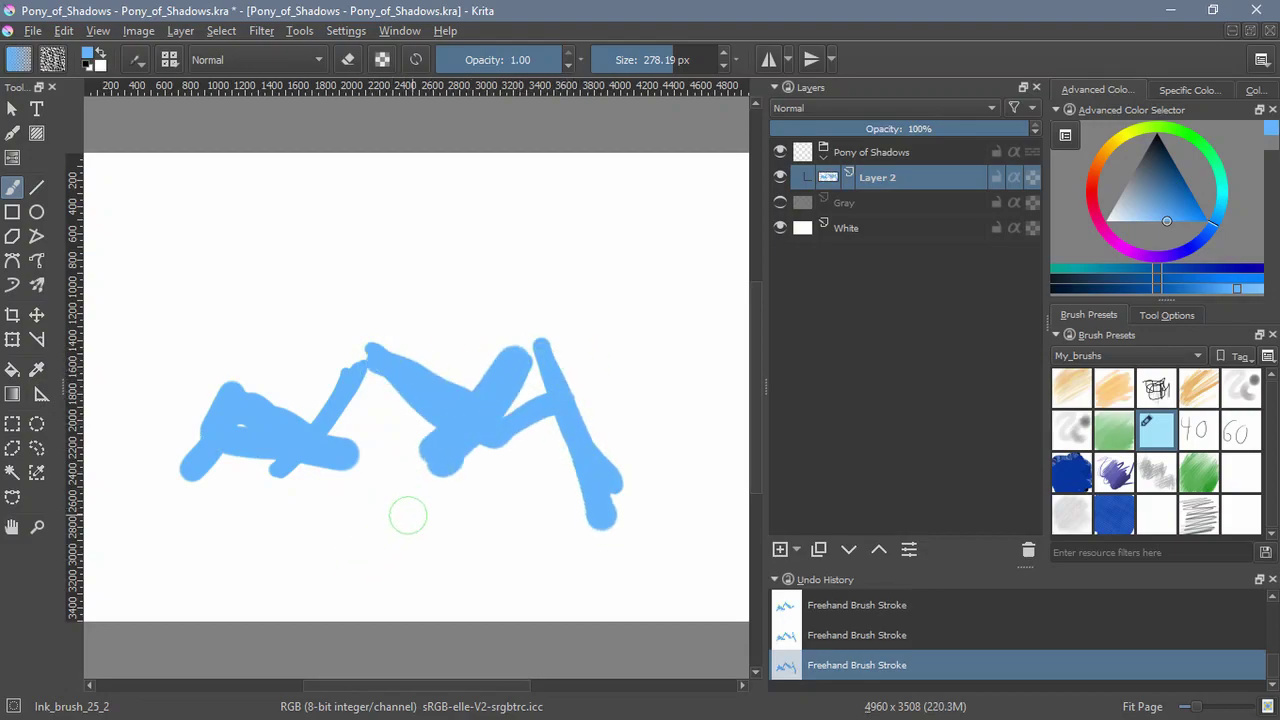
key("ctrl+z")
key("ctrl+z")
key("ctrl+z")
key("ctrl+z")
key("ctrl+z")
key("ctrl+z")
Paint two round blue blobs near the middle of Layer 2 and join them into one filled oval body
mouse_move(360, 357)
left_mouse_down()
mouse_move(325, 370)
mouse_move(345, 350)
mouse_move(310, 370)
mouse_move(340, 360)
left_mouse_up()
mouse_move(451, 358)
left_mouse_down()
mouse_move(465, 400)
mouse_move(500, 380)
left_mouse_up()
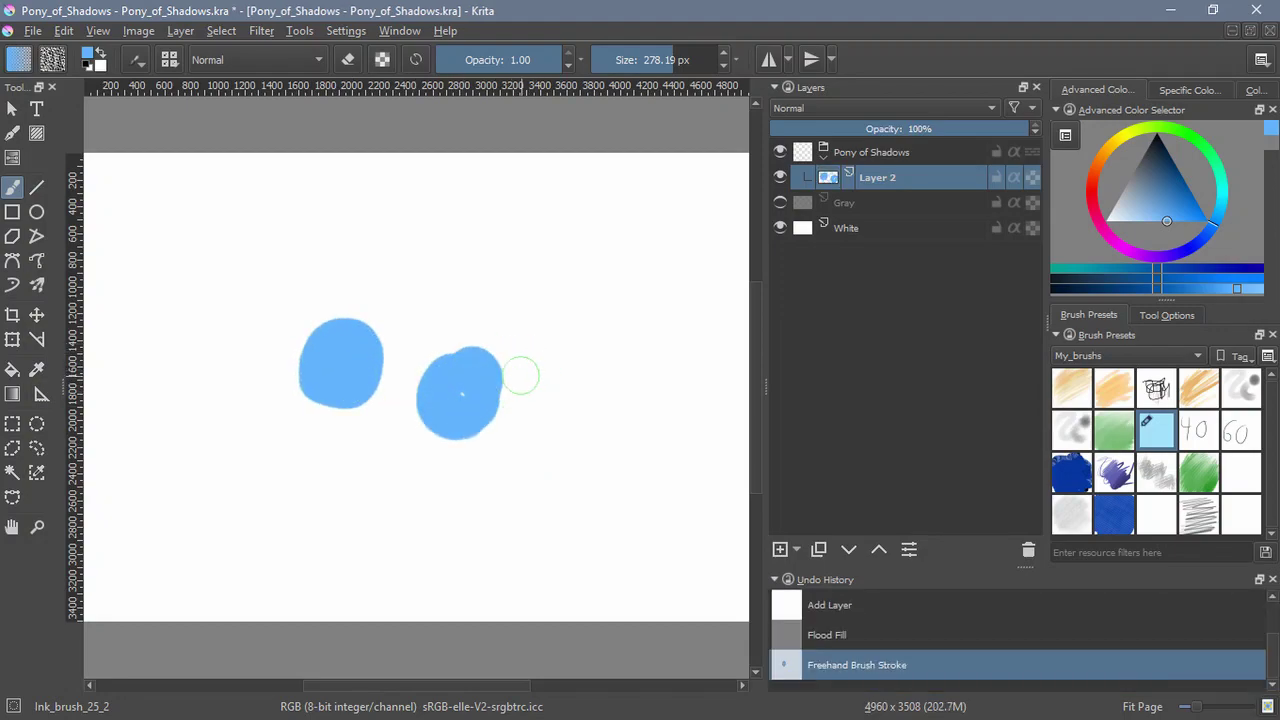
mouse_move(360, 305)
left_mouse_down()
mouse_move(295, 374)
mouse_move(355, 348)
left_mouse_up()
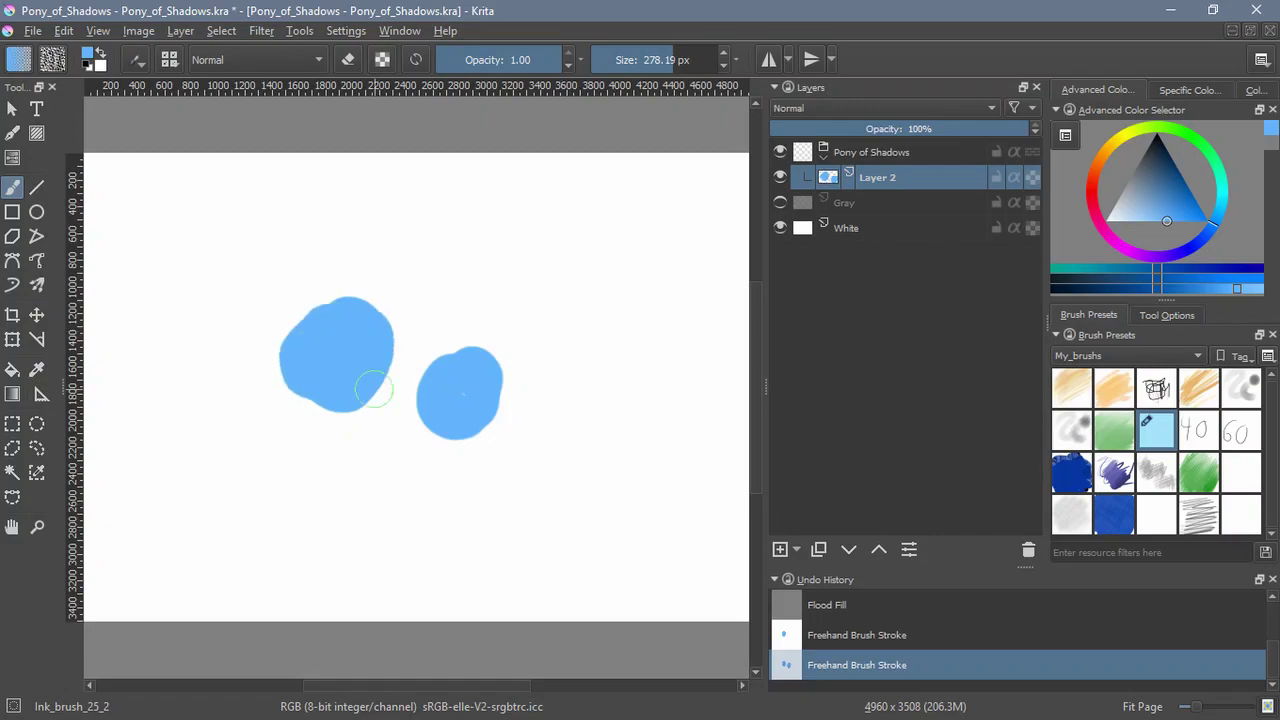
left_click_drag(453, 349, 372, 312)
left_click_drag(390, 345, 471, 361)
mouse_move(356, 382)
left_mouse_down()
mouse_move(461, 408)
mouse_move(319, 374)
mouse_move(442, 377)
mouse_move(371, 408)
mouse_move(310, 362)
mouse_move(387, 361)
left_mouse_up()
mouse_move(294, 380)
left_mouse_down()
mouse_move(415, 438)
mouse_move(413, 412)
mouse_move(457, 429)
left_mouse_up()
Trim the right end of the body with the eraser and paint rounded humps along its upper edge
key("e")
left_click_drag(523, 394, 466, 458)
mouse_move(457, 331)
left_mouse_down()
mouse_move(500, 364)
mouse_move(508, 403)
mouse_move(449, 469)
left_mouse_up()
key("e")
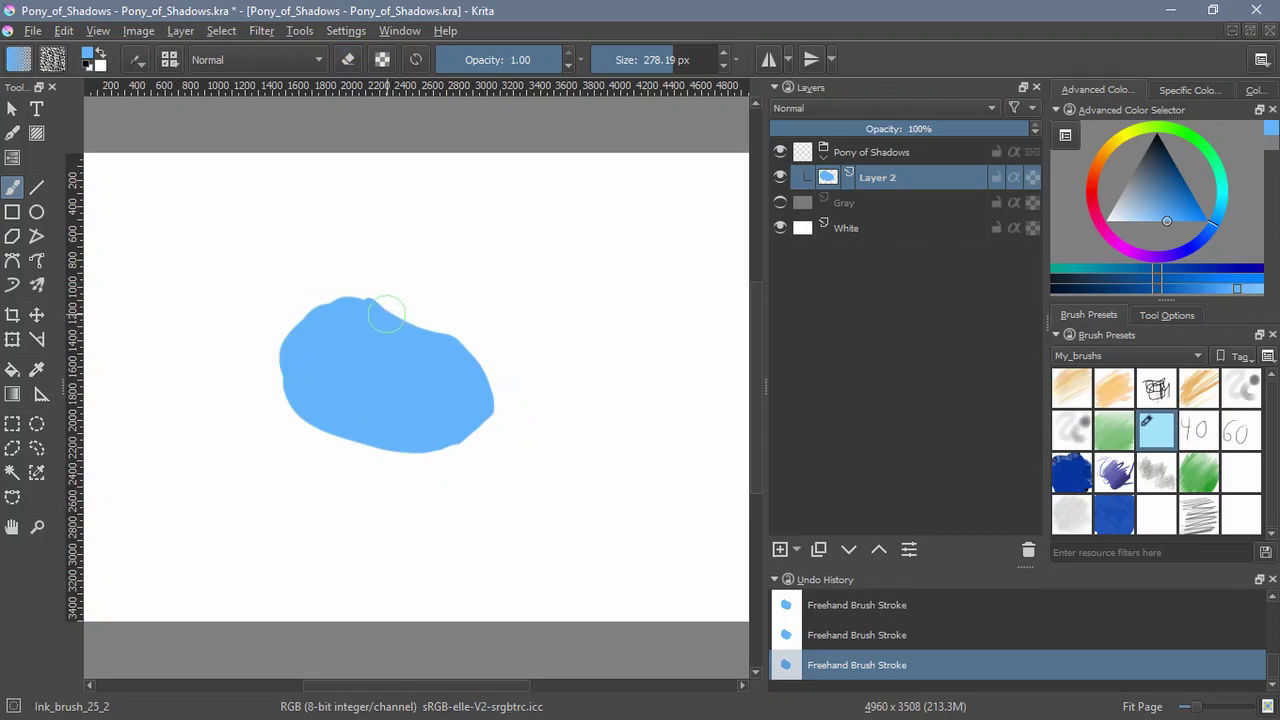
mouse_move(386, 308)
left_mouse_down()
mouse_move(405, 335)
mouse_move(298, 324)
mouse_move(294, 354)
mouse_move(293, 308)
mouse_move(294, 362)
mouse_move(277, 368)
mouse_move(320, 345)
mouse_move(295, 388)
mouse_move(278, 315)
mouse_move(328, 334)
mouse_move(383, 328)
left_mouse_up()
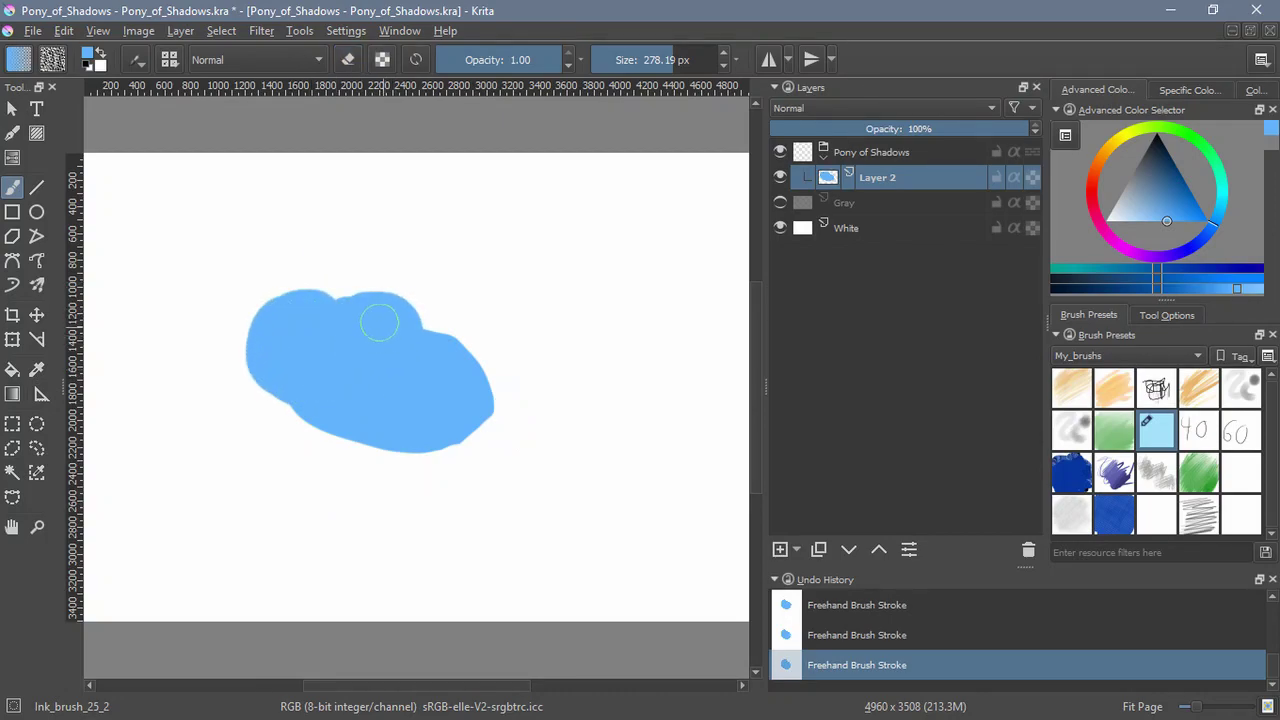
Paint a long limb from the body's left end down to the lower left, widening its foot and cleaning its edges
mouse_move(276, 360)
left_mouse_down()
mouse_move(200, 548)
mouse_move(221, 534)
mouse_move(211, 542)
mouse_move(245, 452)
left_mouse_up()
mouse_move(168, 530)
left_mouse_down()
mouse_move(271, 329)
mouse_move(171, 514)
left_mouse_up()
key("e")
mouse_move(272, 486)
left_mouse_down()
mouse_move(280, 528)
mouse_move(256, 586)
mouse_move(279, 473)
mouse_move(241, 589)
mouse_move(286, 403)
mouse_move(219, 611)
mouse_move(206, 584)
mouse_move(237, 551)
mouse_move(98, 570)
left_mouse_up()
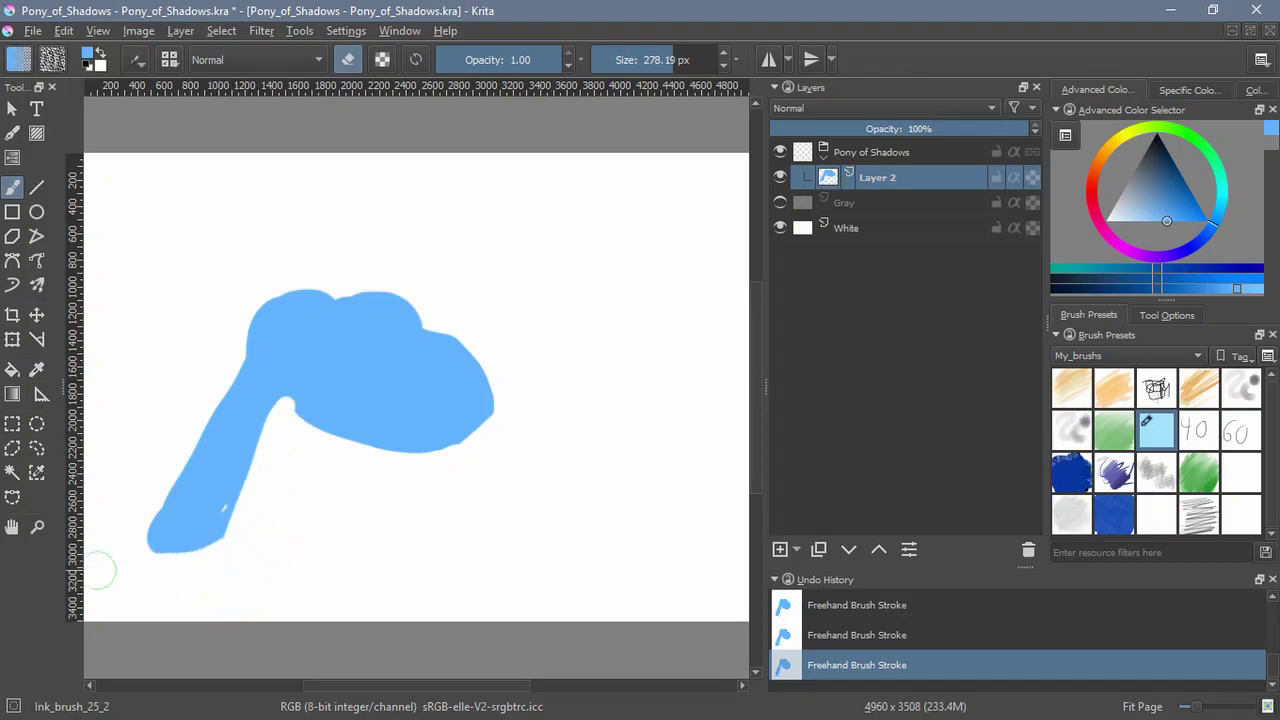
key("e")
mouse_move(195, 540)
left_mouse_down()
mouse_move(160, 531)
mouse_move(203, 472)
mouse_move(138, 527)
mouse_move(268, 384)
left_mouse_up()
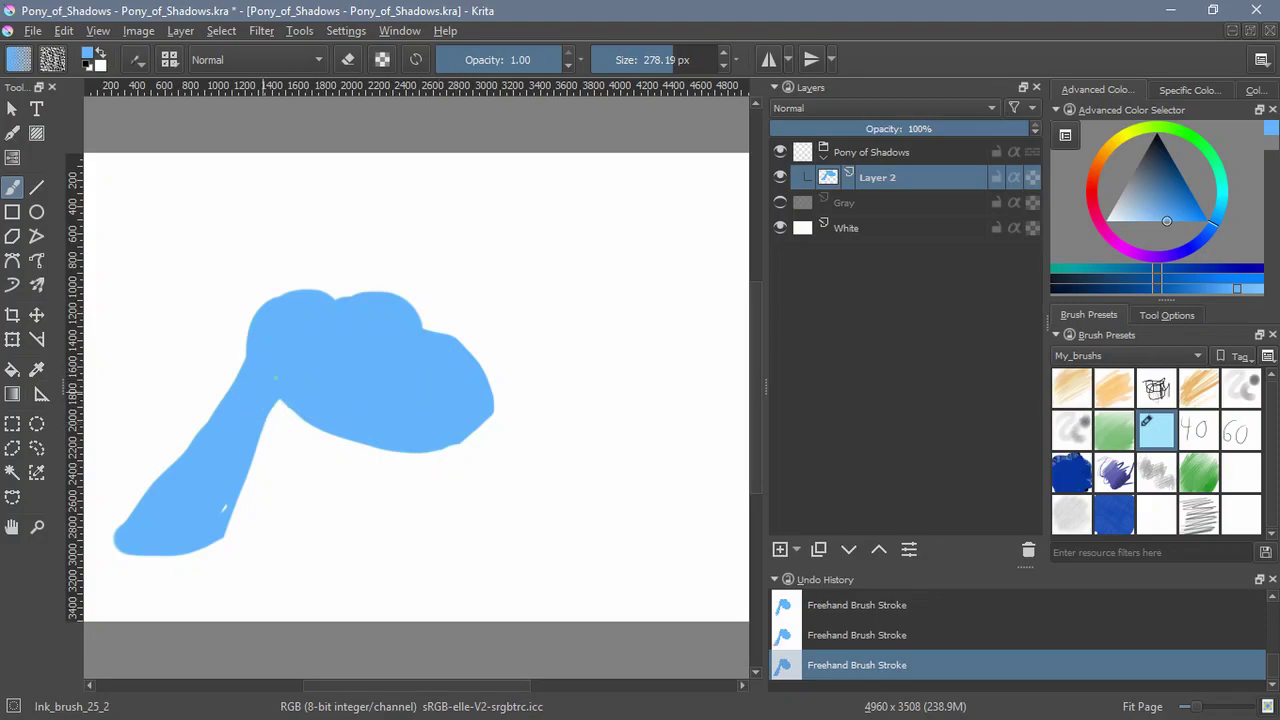
left_click_drag(246, 446, 276, 374)
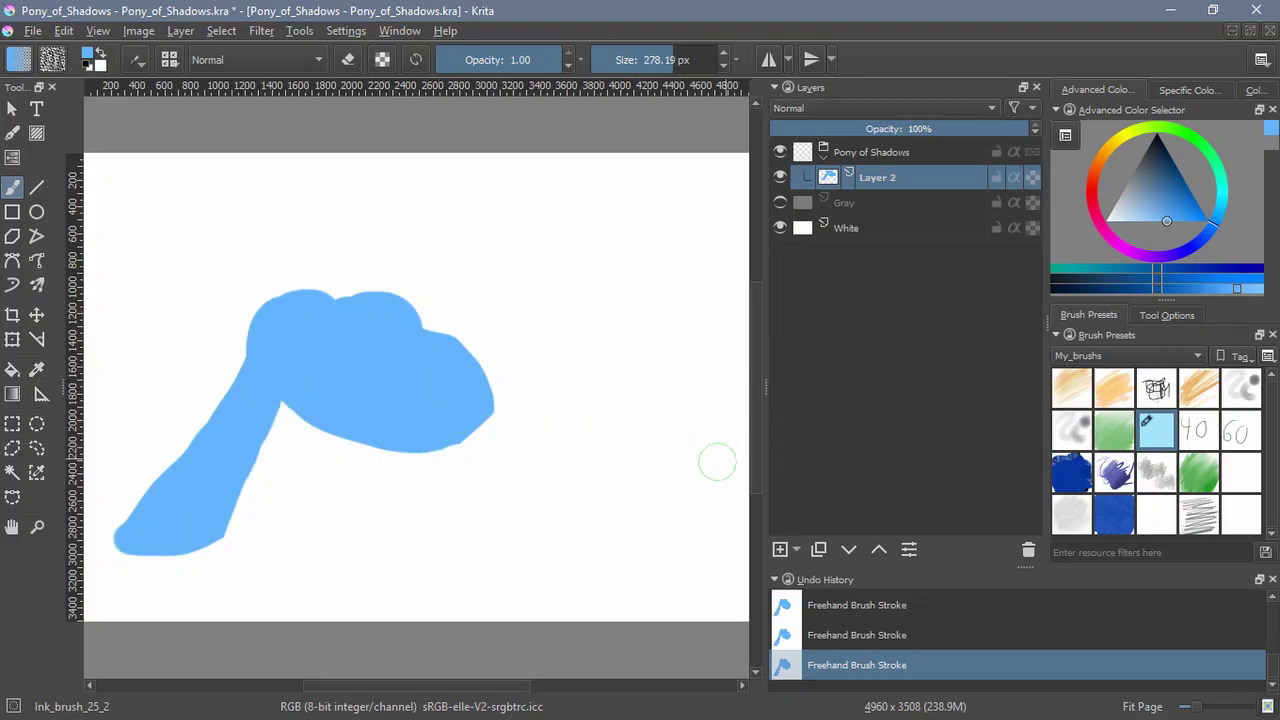
Add a new paint layer above Layer 2 and lower Layer 2's opacity to 46%
left_click(780, 550)
left_click(880, 202)
left_click(889, 129)
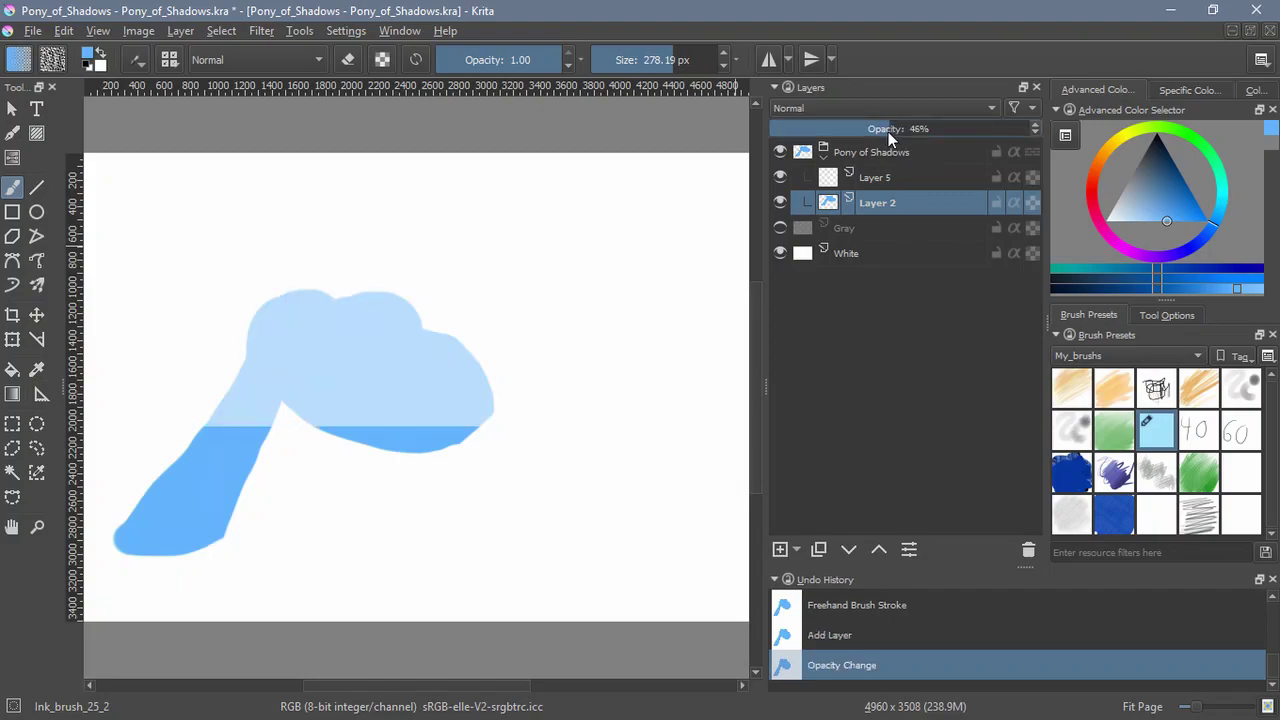
On Layer 5, paint a solid blue leg from the body's upper hump down to the lower right, rounding its top
left_click(868, 180)
left_click_drag(370, 352, 394, 394)
left_click_drag(416, 442, 415, 443)
left_click_drag(392, 314, 493, 531)
left_click_drag(400, 372, 464, 512)
mouse_move(412, 432)
left_mouse_down()
mouse_move(449, 531)
mouse_move(451, 432)
mouse_move(520, 561)
mouse_move(447, 552)
mouse_move(520, 553)
mouse_move(430, 461)
mouse_move(505, 560)
left_mouse_up()
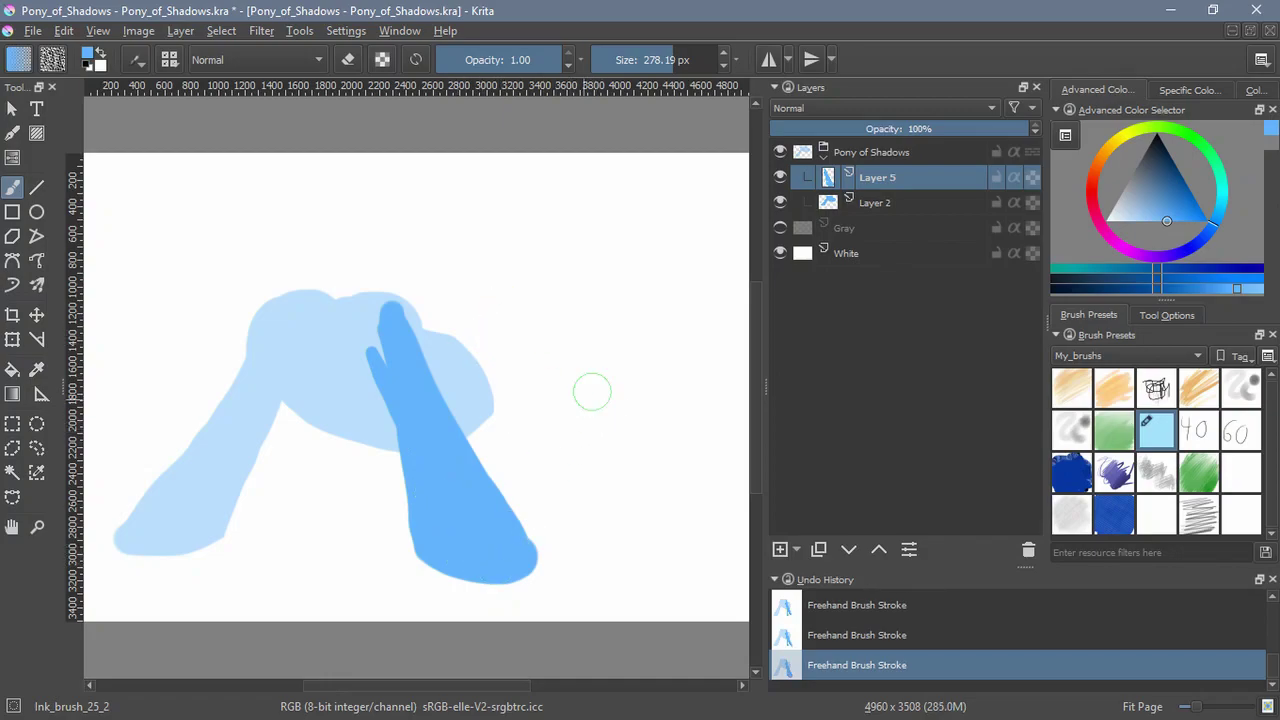
mouse_move(385, 306)
left_mouse_down()
mouse_move(415, 325)
mouse_move(378, 345)
left_mouse_up()
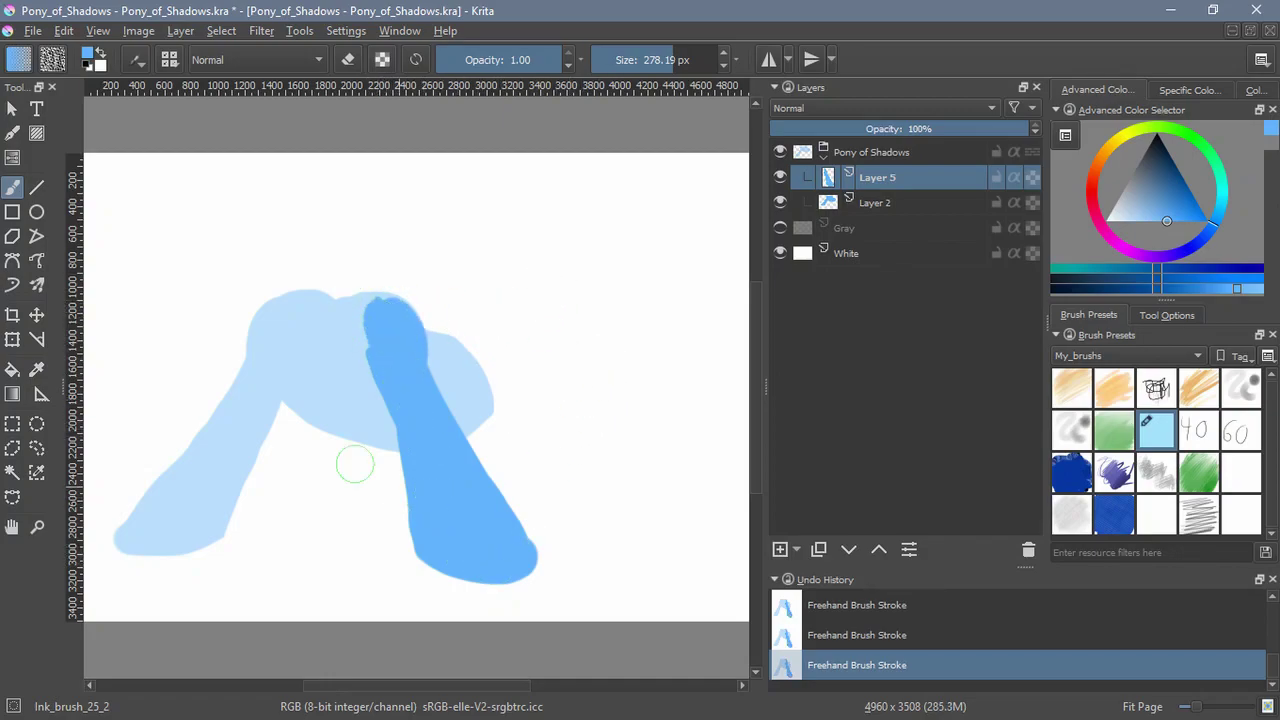
Move the leg on Layer 5 slightly up and to the right, and return to the brush
left_click(36, 315)
left_click_drag(433, 471, 445, 461)
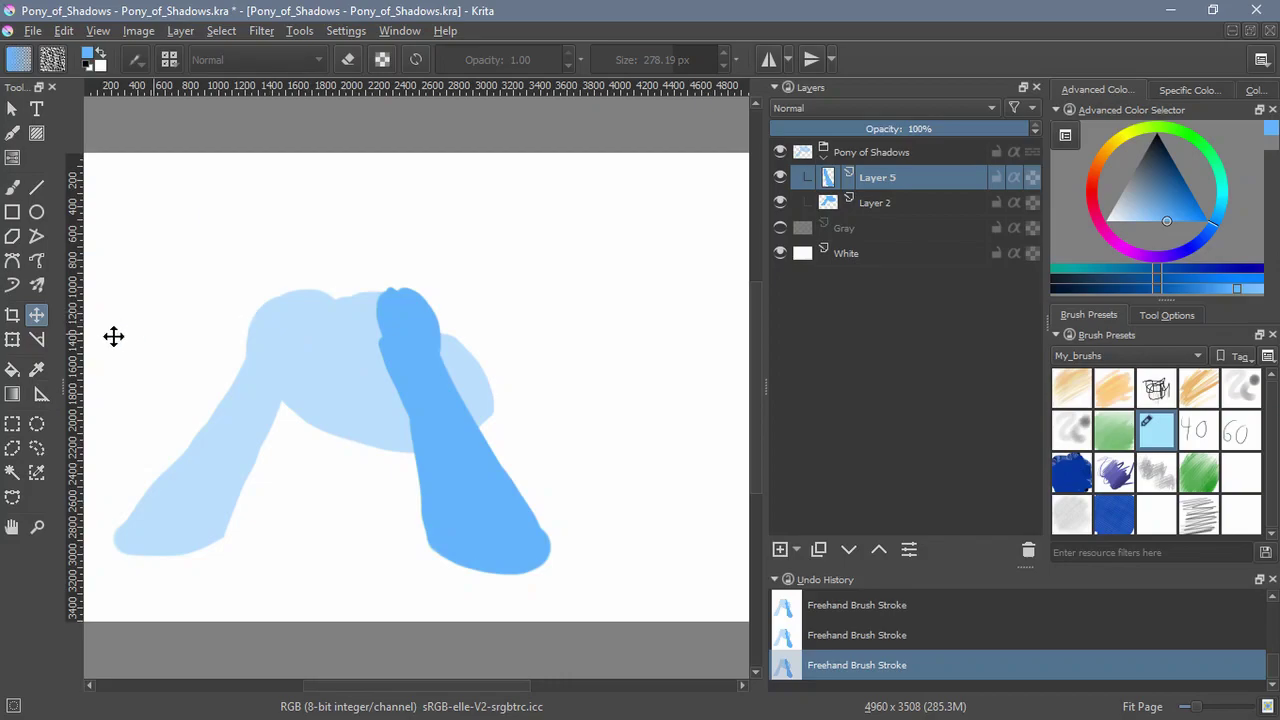
left_click(12, 187)
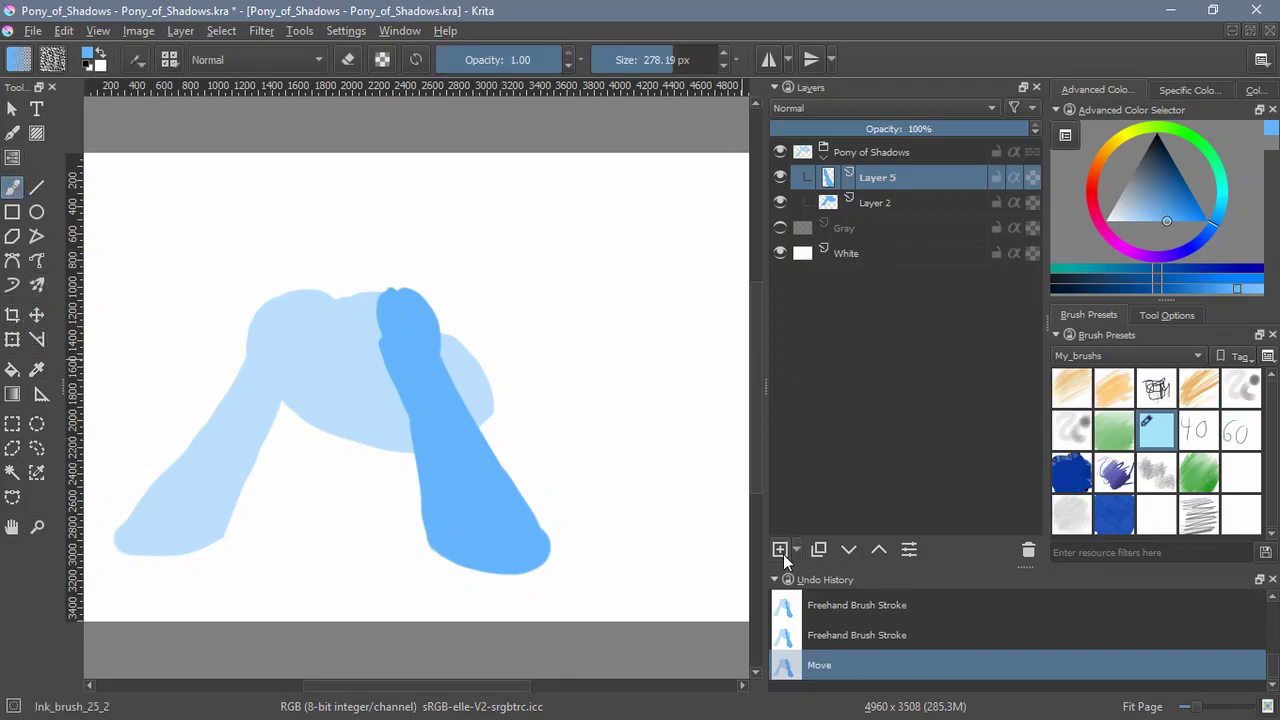
Add a paint layer, hide Layer 5, and paint an oblong upper leg segment at the body's right end
left_click(780, 549)
left_click(780, 202)
mouse_move(463, 352)
left_mouse_down()
mouse_move(508, 455)
mouse_move(452, 348)
mouse_move(520, 465)
mouse_move(446, 338)
left_mouse_up()
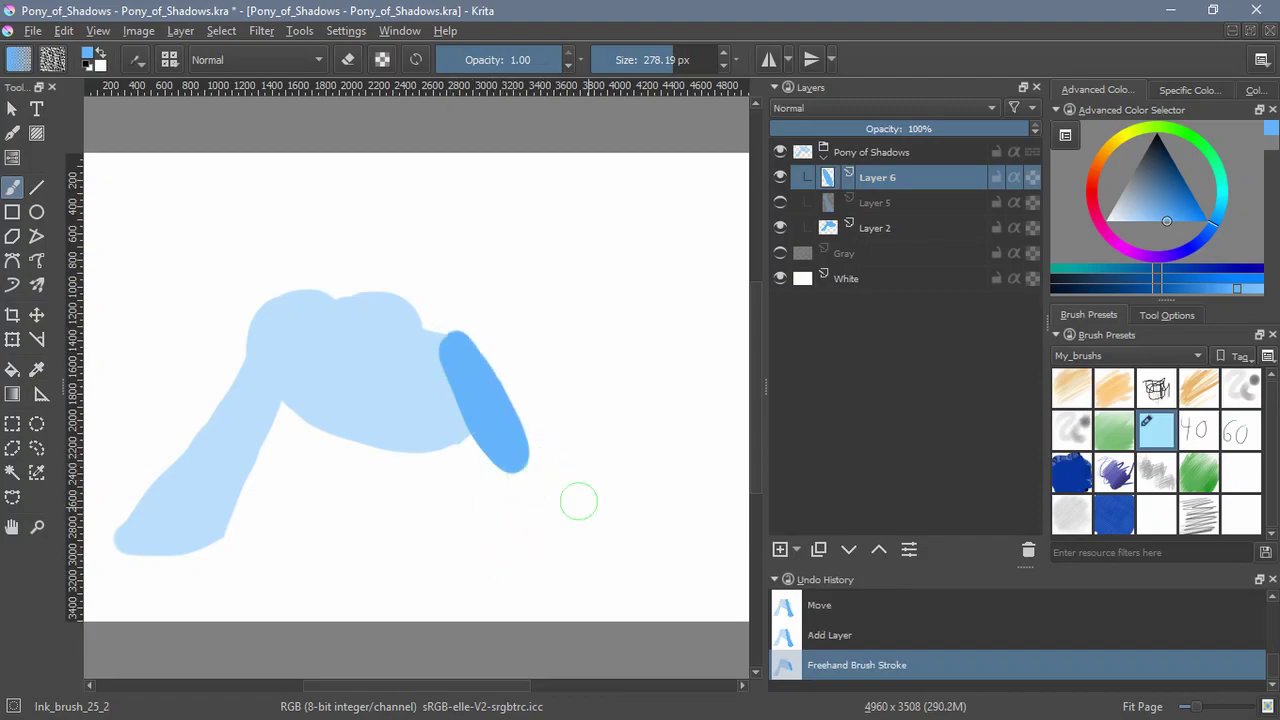
Add another paint layer and paint the lower leg segment from the upper segment's end down to a wide foot
left_click(782, 549)
mouse_move(516, 422)
left_mouse_down()
mouse_move(561, 498)
mouse_move(538, 478)
mouse_move(548, 508)
mouse_move(538, 468)
left_mouse_up()
mouse_move(561, 542)
left_mouse_down()
mouse_move(591, 534)
mouse_move(523, 419)
left_mouse_up()
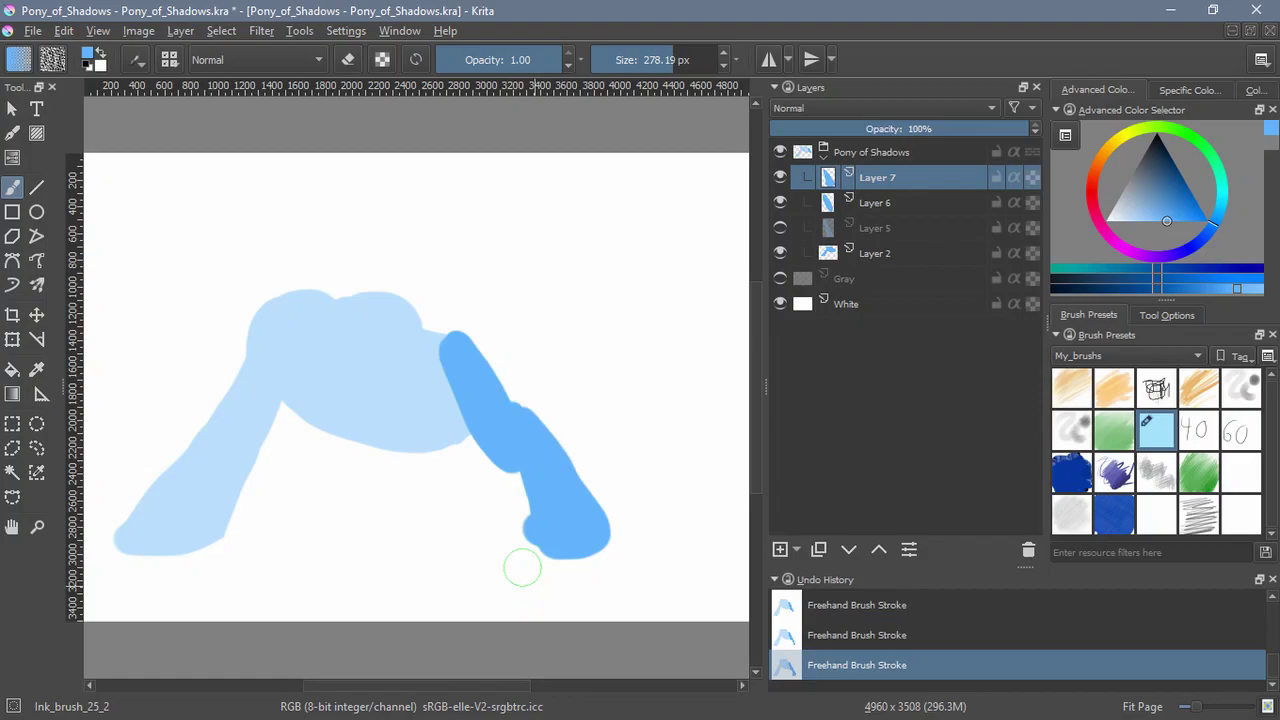
Refine the lower leg segment on Layer 7 by erasing along its sides and repainting its outer edge and foot
key("e")
left_click_drag(524, 562, 512, 517)
left_click_drag(630, 550, 579, 448)
left_click_drag(627, 544, 576, 446)
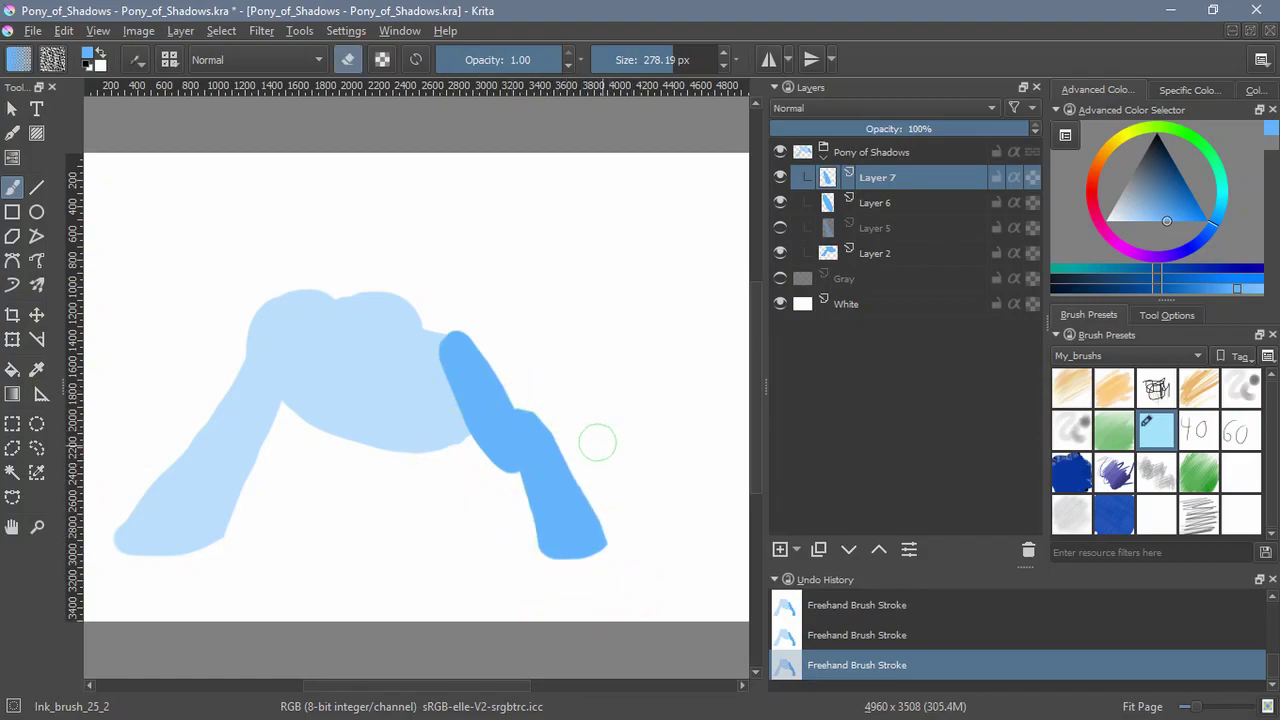
key("e")
left_click_drag(550, 461, 597, 547)
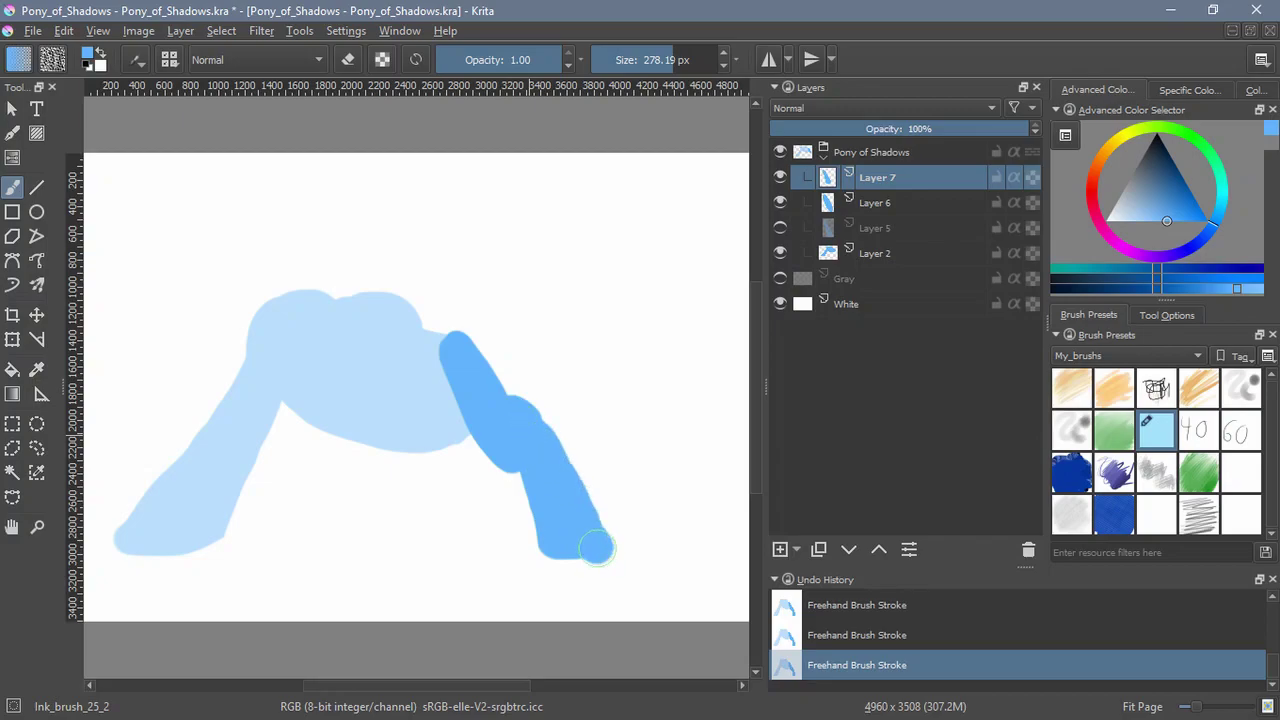
key("e")
key("e")
key("e")
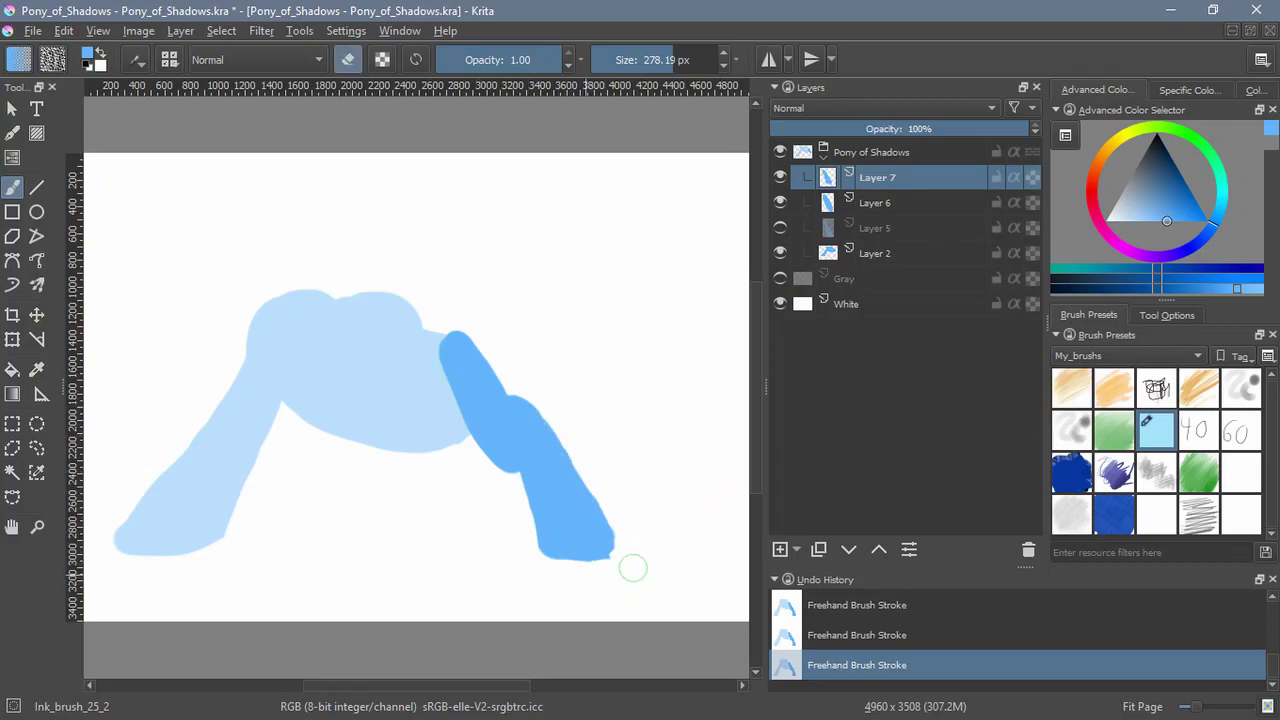
Rotate the lower leg segment on Layer 7 slightly outward about its upper joint
key("ctrl+t")
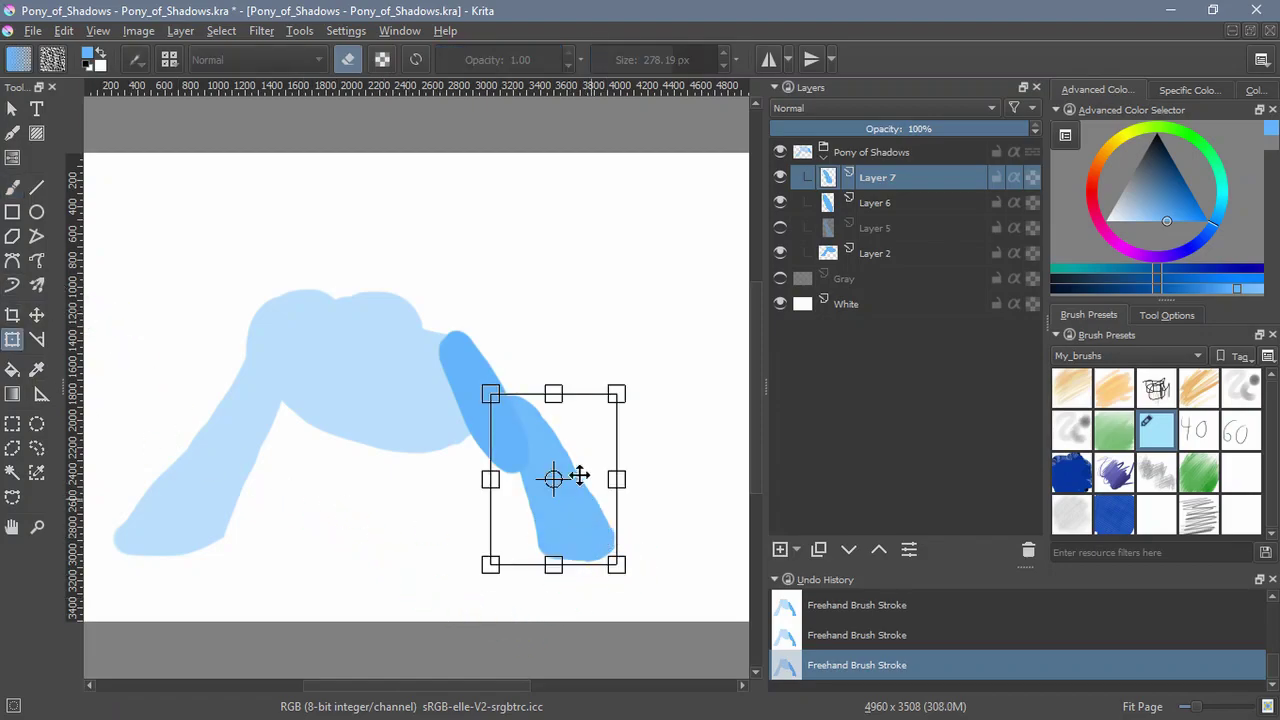
mouse_move(656, 554)
left_mouse_down()
mouse_move(677, 580)
mouse_move(669, 563)
left_mouse_up()
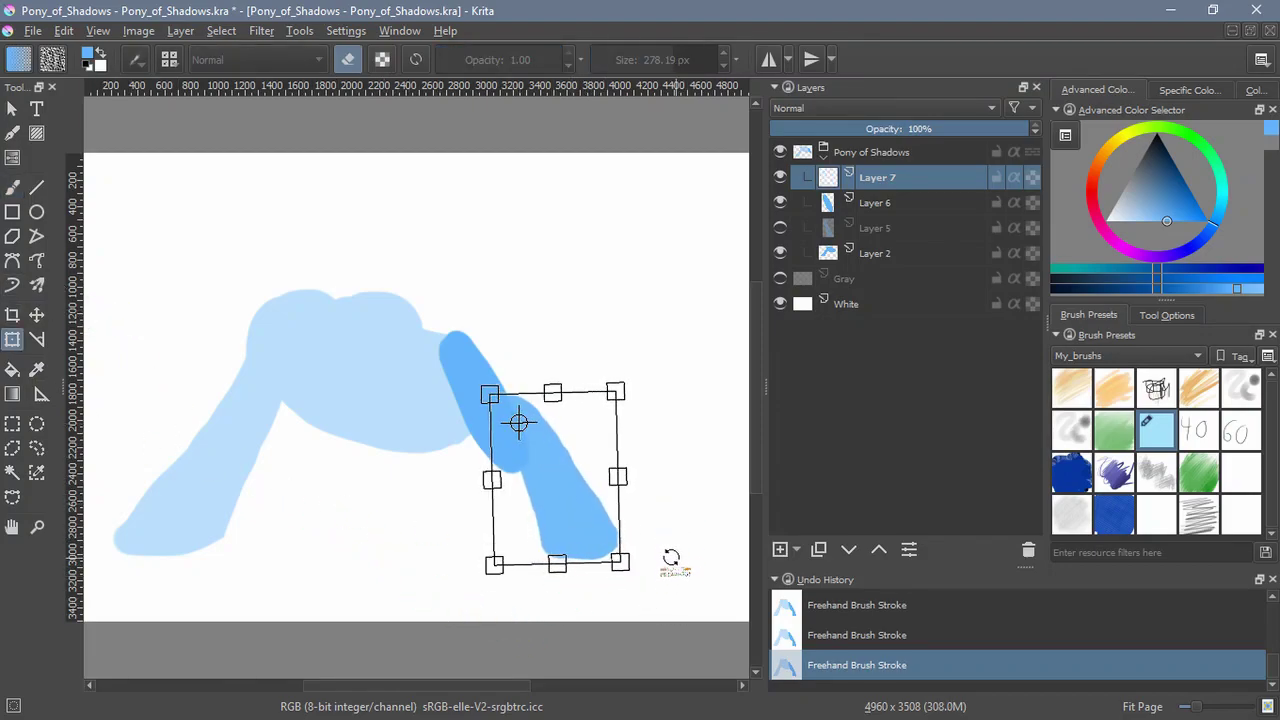
key("Return")
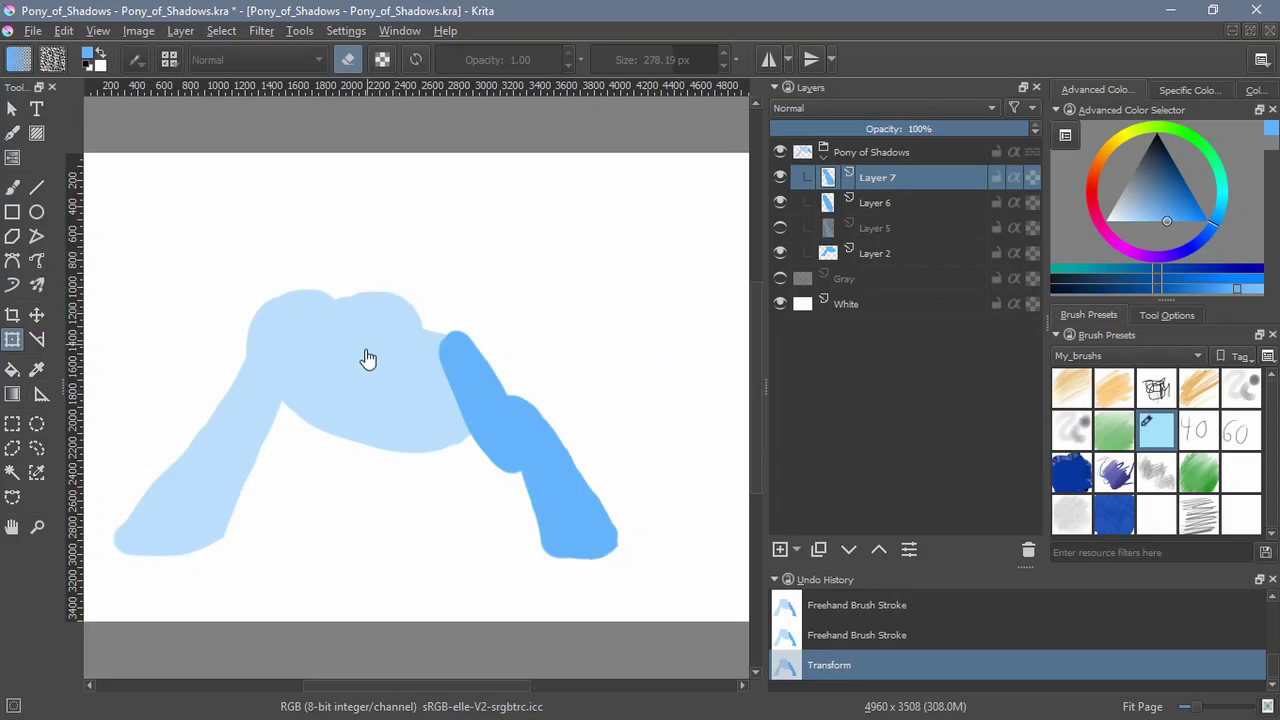
On Layer 6, widen the upper leg segment toward the body and trim its top and outer edge
left_click(819, 202)
key("b")
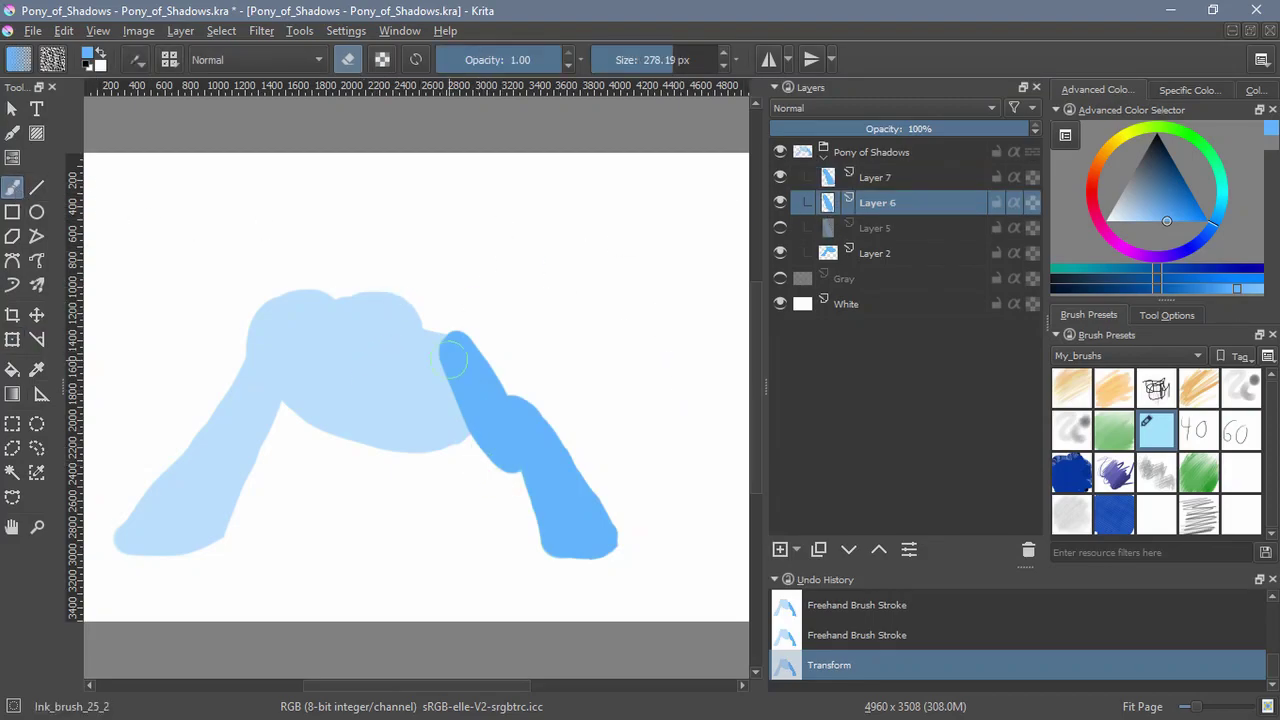
left_click_drag(454, 364, 493, 446)
key("ctrl+z")
key("e")
left_click_drag(456, 359, 482, 424)
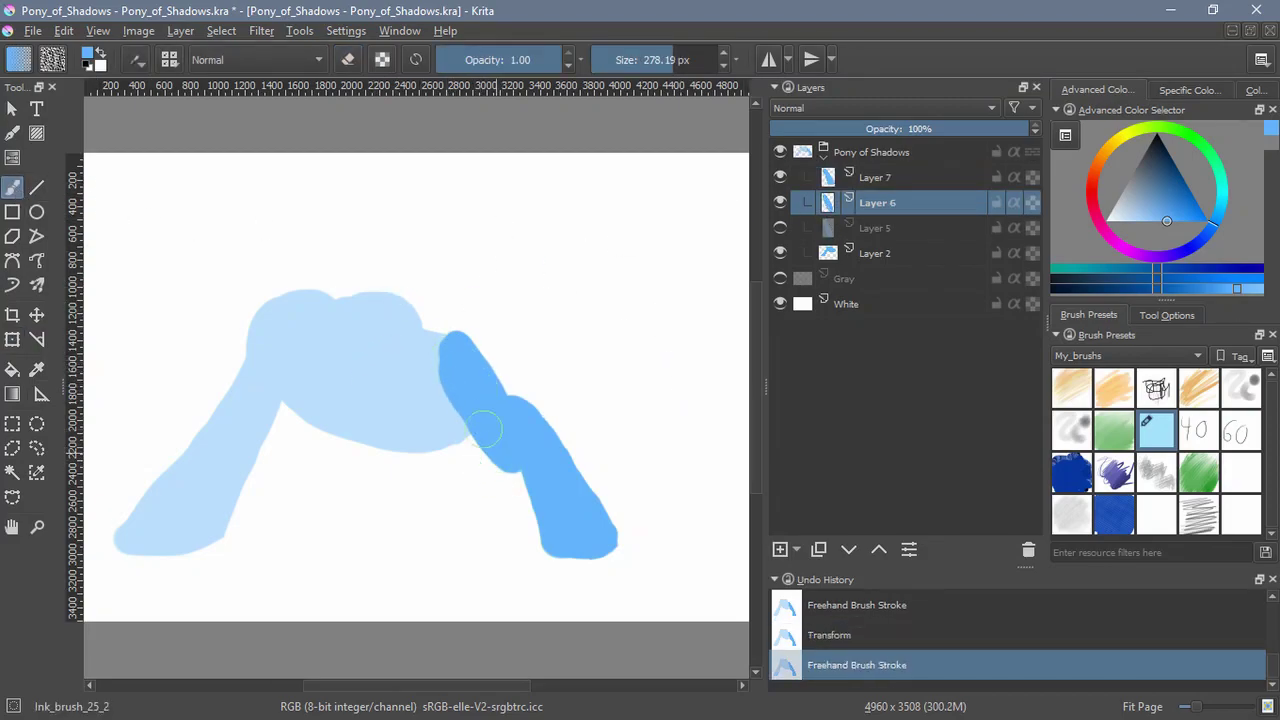
left_click(440, 345)
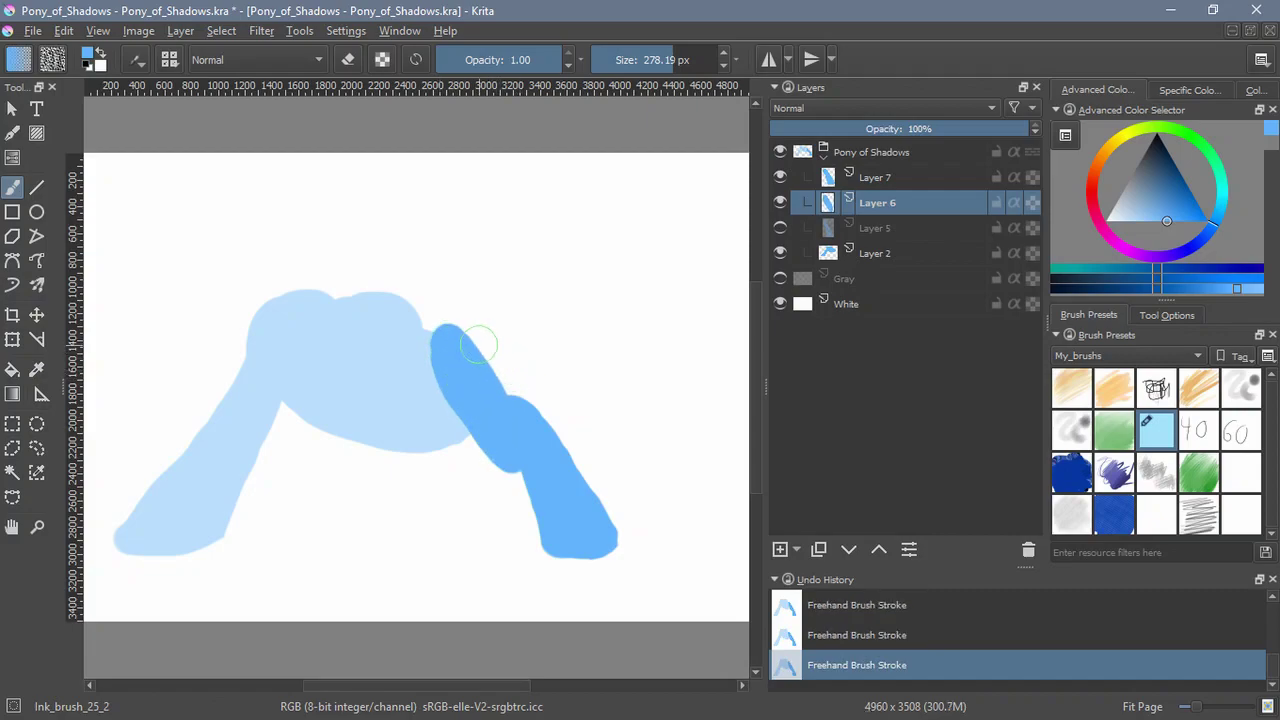
key("e")
left_click_drag(455, 325, 506, 384)
key("e")
left_click_drag(443, 347, 470, 370)
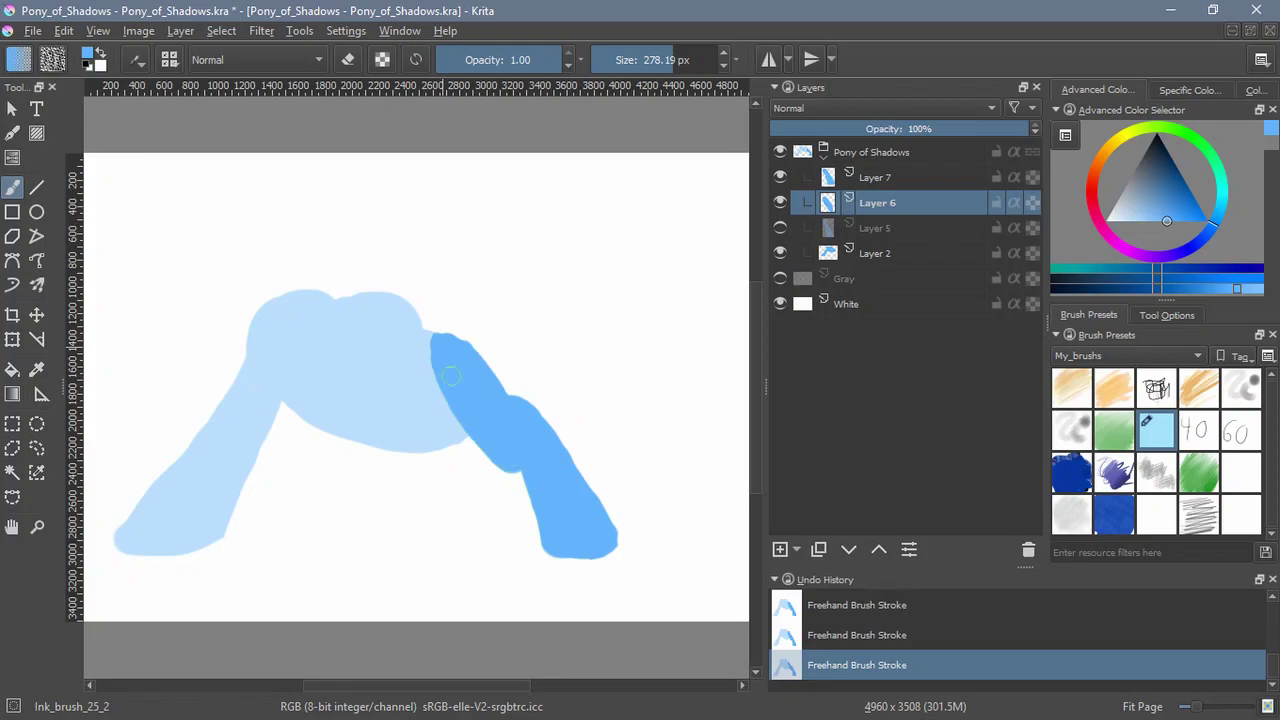
Paint a second oblong leg segment on Layer 6, slanting down-left over the body, and erase its edges into a smooth oval
mouse_move(368, 370)
left_mouse_down()
mouse_move(341, 401)
mouse_move(400, 336)
mouse_move(330, 431)
mouse_move(346, 431)
mouse_move(381, 347)
mouse_move(377, 390)
left_mouse_up()
key("e")
mouse_move(370, 465)
left_mouse_down()
mouse_move(314, 491)
mouse_move(297, 485)
left_mouse_up()
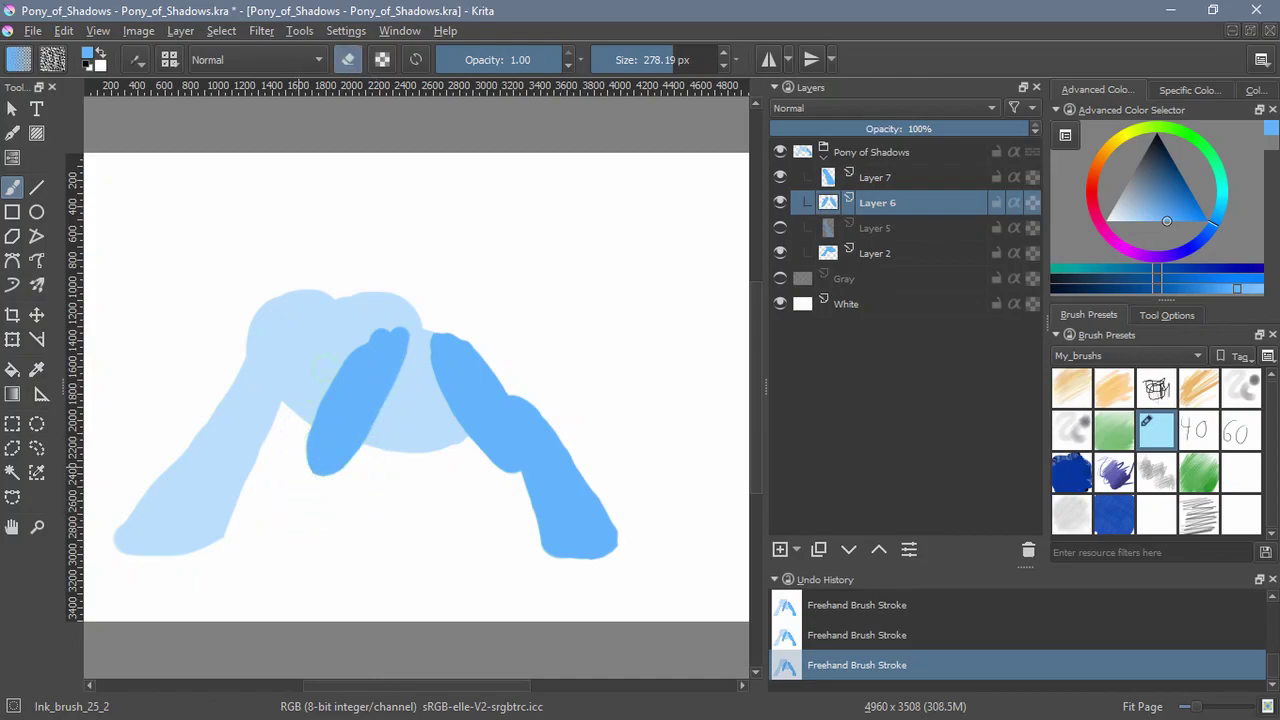
mouse_move(370, 330)
left_mouse_down()
mouse_move(392, 345)
mouse_move(385, 355)
left_mouse_up()
key("e")
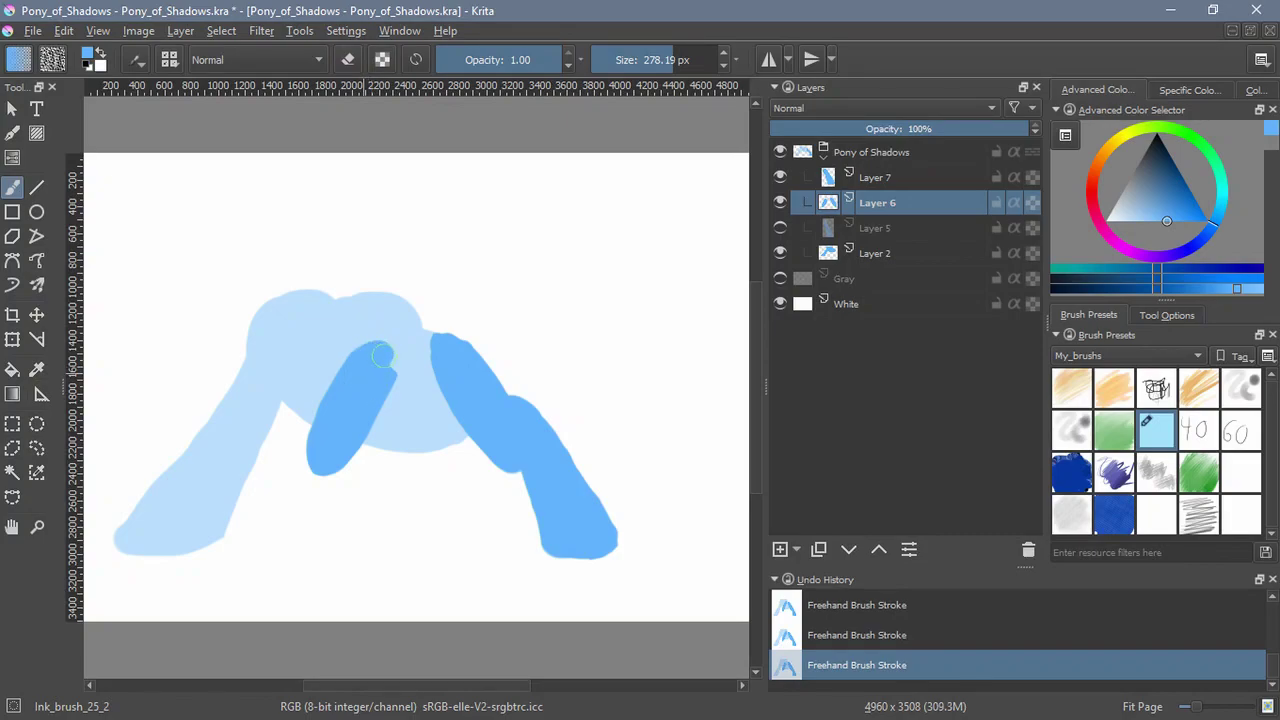
key("e")
left_click_drag(370, 337, 291, 420)
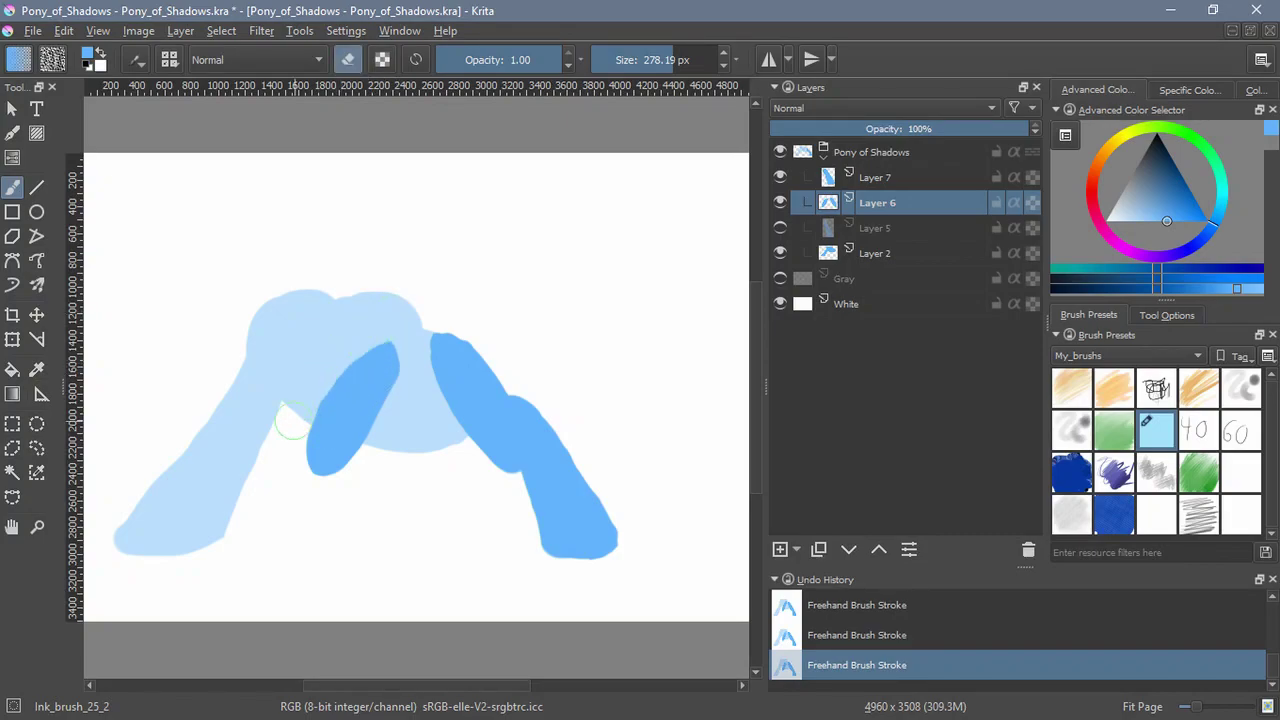
key("e")
left_click_drag(382, 361, 333, 364)
key("e")
Select the second leg segment with a freehand outline and move it slightly up and to the left
left_click(36, 449)
left_click_drag(320, 272, 305, 285)
key("t")
mouse_move(348, 417)
left_mouse_down()
mouse_move(341, 399)
mouse_move(346, 423)
left_mouse_up()
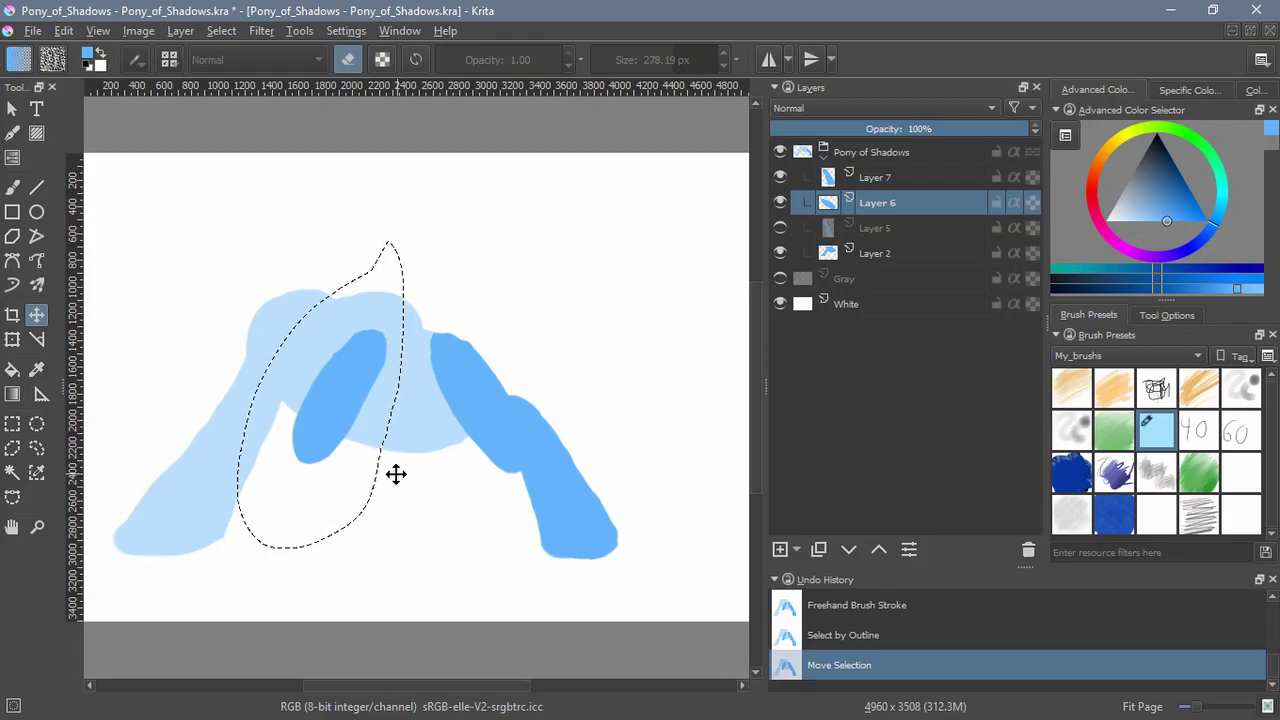
Undo the last move, shift the selected second leg segment slightly up and to the right instead, and deselect it
key("ctrl+z")
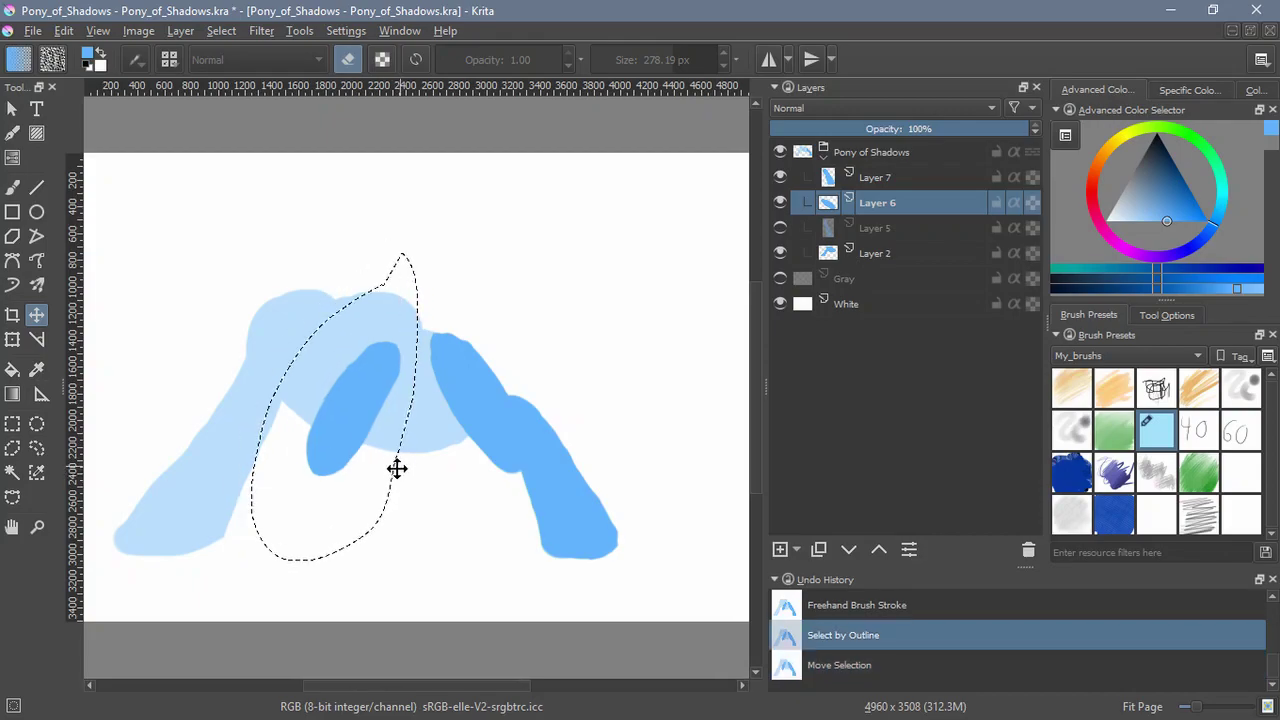
left_click_drag(359, 434, 366, 420)
key("Return")
left_click(220, 34)
left_click(240, 74)
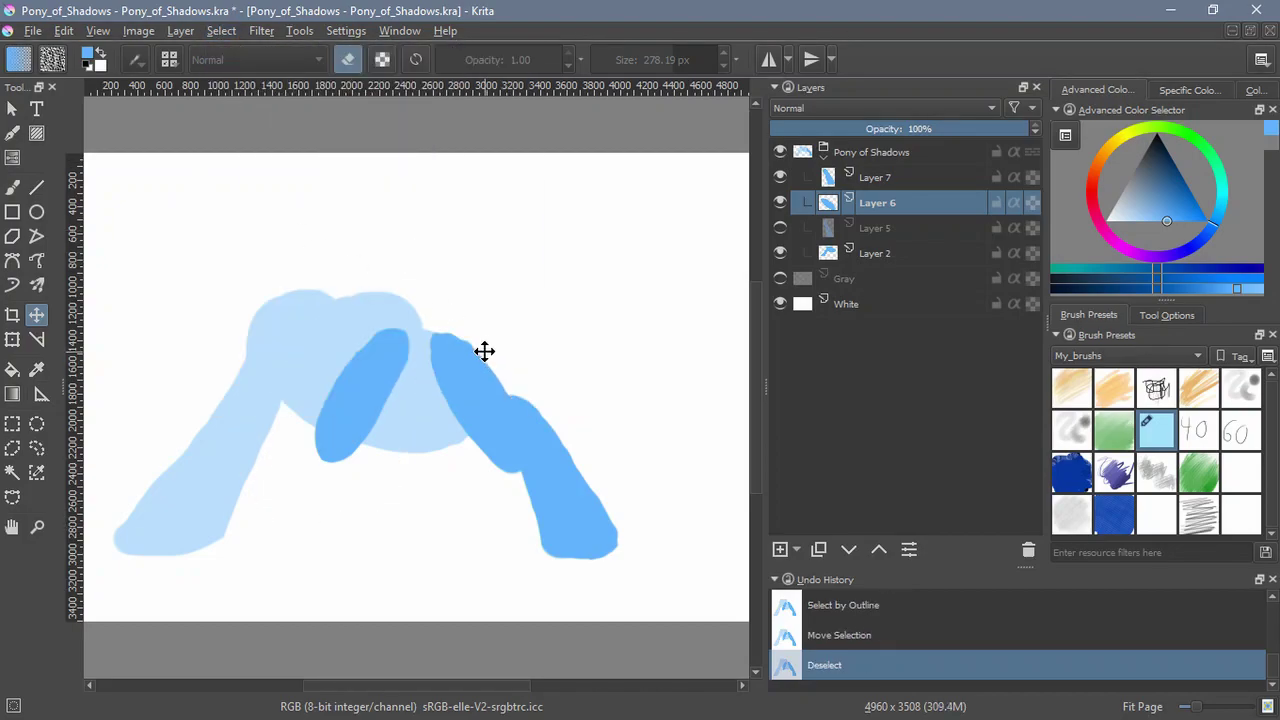
left_click_drag(484, 349, 483, 344)
left_click(12, 187)
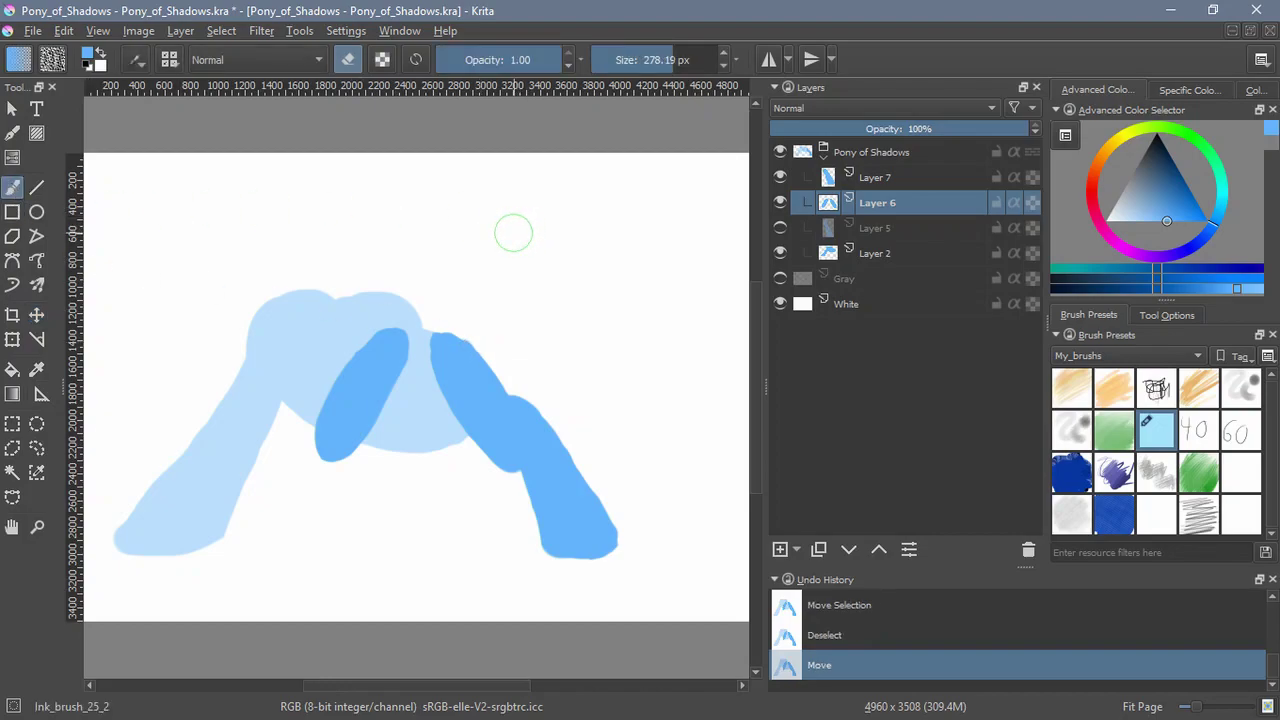
Undo the moves, selection and brush strokes of the second leg segment, removing that segment from Layer 6
key("ctrl+z")
key("ctrl+z")
key("ctrl+z")
key("ctrl+z")
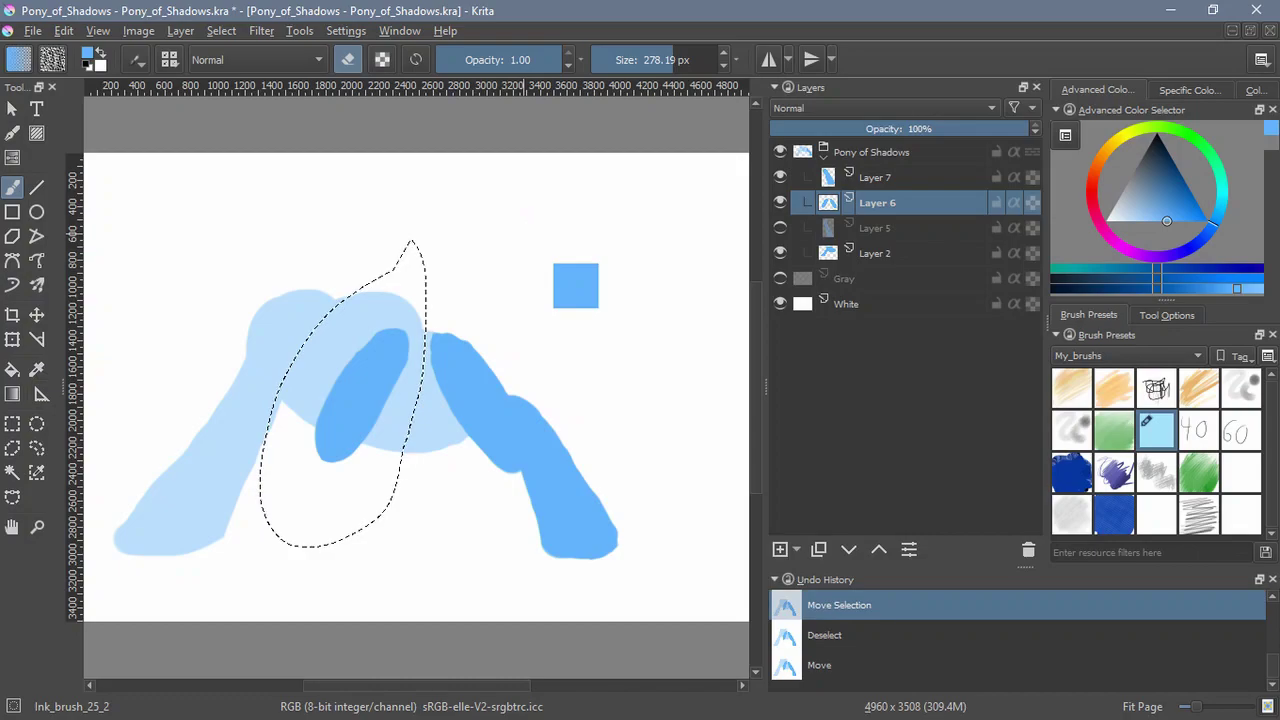
key("ctrl+z")
key("ctrl+z")
key("ctrl+z")
key("ctrl+z")
key("ctrl+z")
key("ctrl+z")
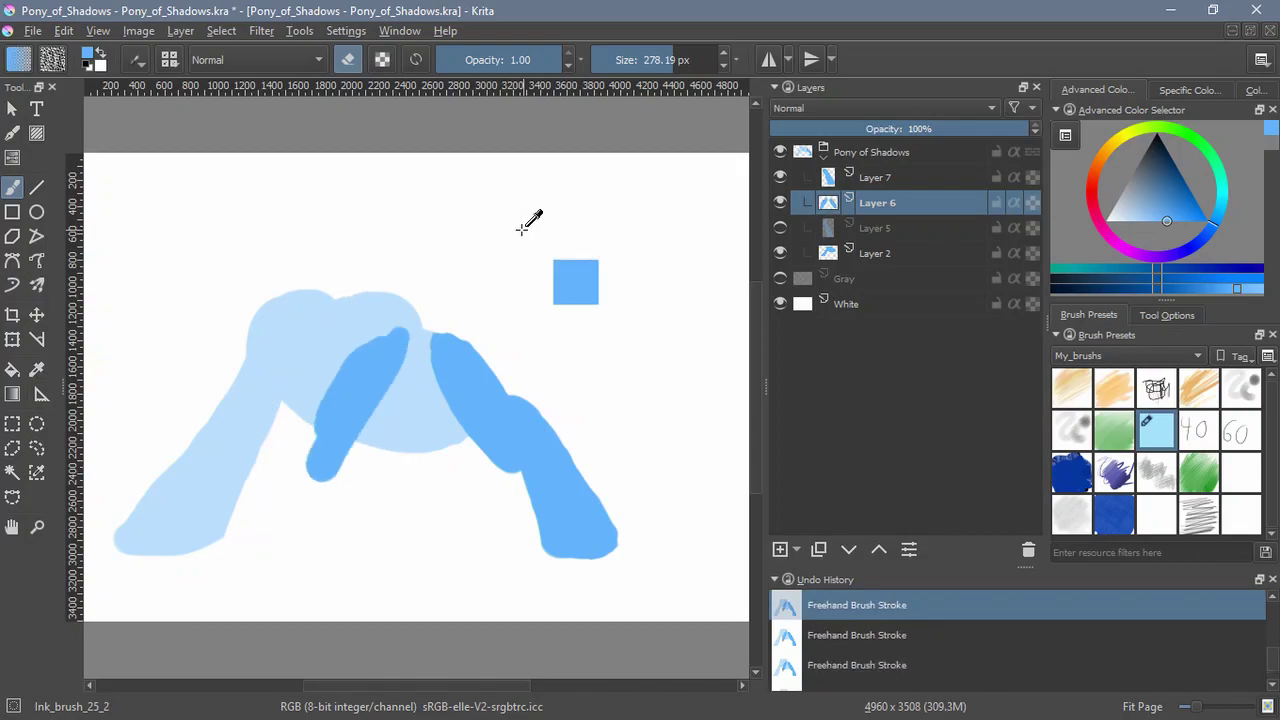
key("ctrl+z")
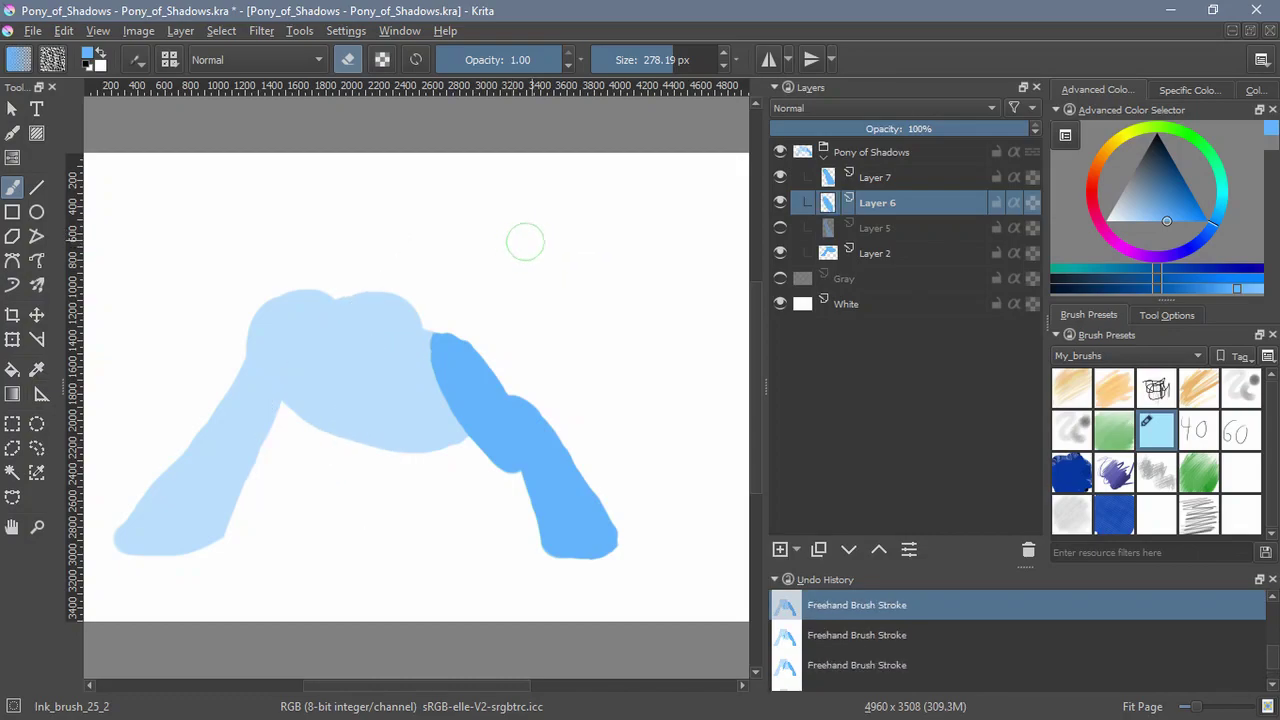
Check the body with the leg layers switched off, restore them, and add a new layer directly above Layer 5
left_click_drag(785, 176, 786, 200)
mouse_move(787, 195)
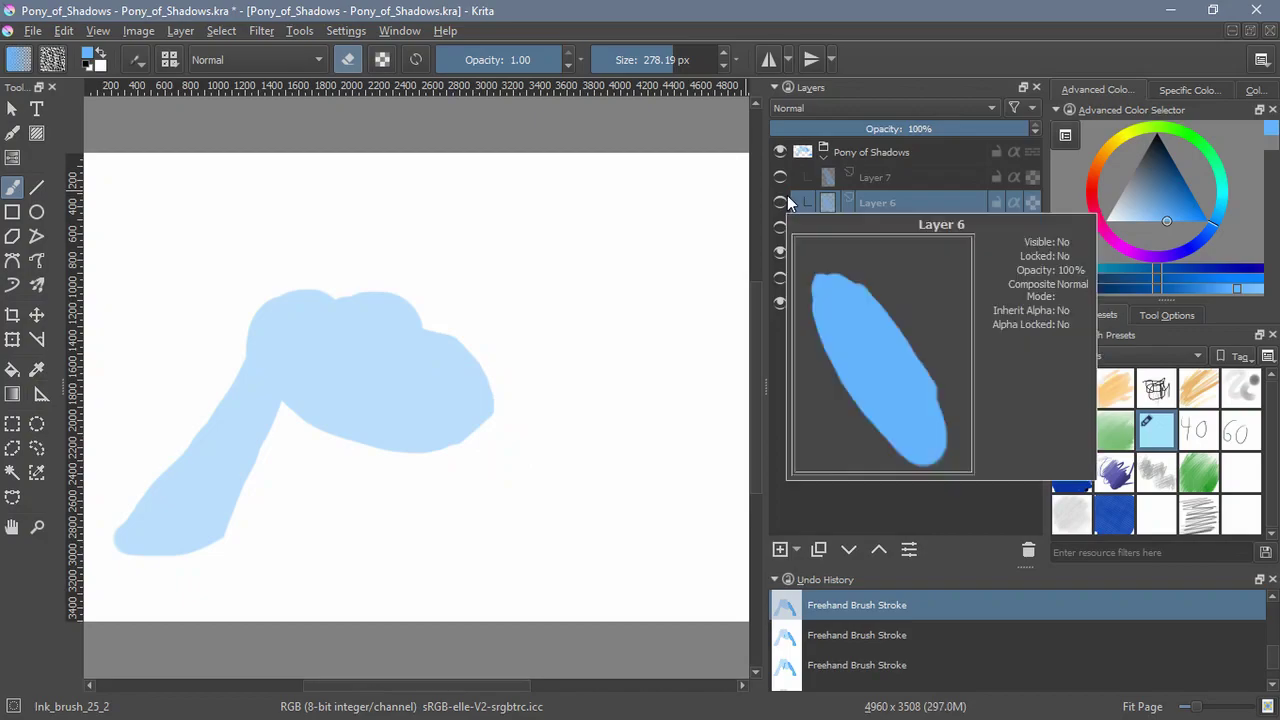
left_click_drag(788, 191, 782, 185)
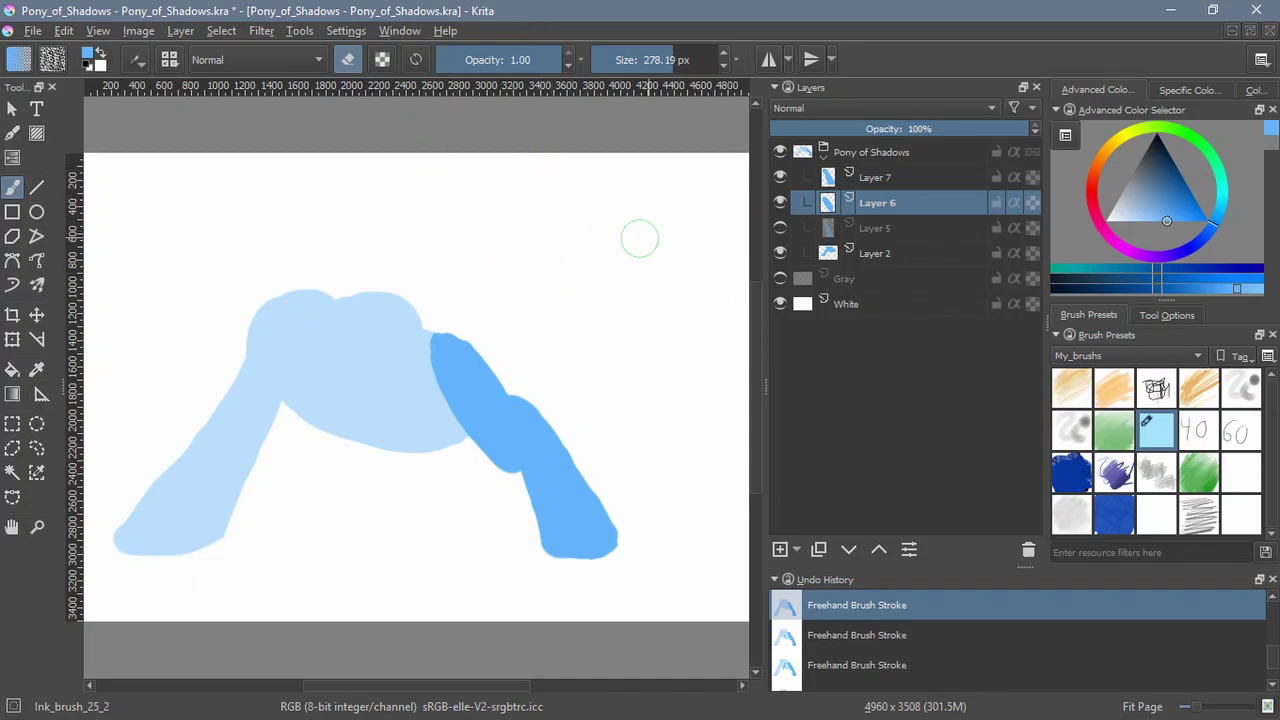
left_click(780, 228)
left_click(780, 228)
left_click(830, 232)
left_click(780, 549)
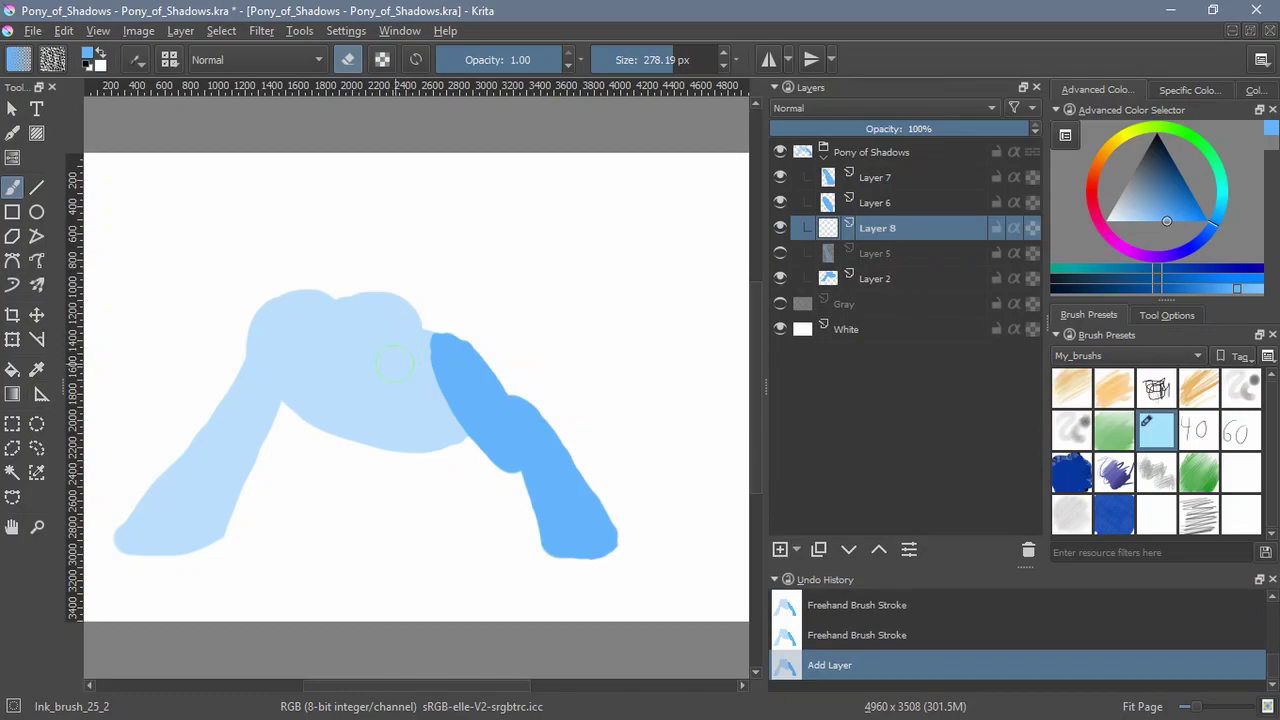
Try to sketch a thin zigzag guide line on Layer 8 for a second hind leg, from the upper leg across the body and down-left
left_click_drag(383, 368, 378, 369)
key("ctrl+z")
key("e")
mouse_move(453, 351)
left_mouse_down()
mouse_move(364, 372)
mouse_move(356, 359)
mouse_move(321, 401)
mouse_move(311, 473)
mouse_move(355, 371)
mouse_move(308, 459)
mouse_move(345, 443)
mouse_move(322, 560)
left_mouse_up()
key("ctrl+z")
key("ctrl+z")
mouse_move(354, 453)
left_mouse_down()
mouse_move(311, 517)
mouse_move(322, 500)
left_mouse_up()
left_click(348, 490, "ctrl")
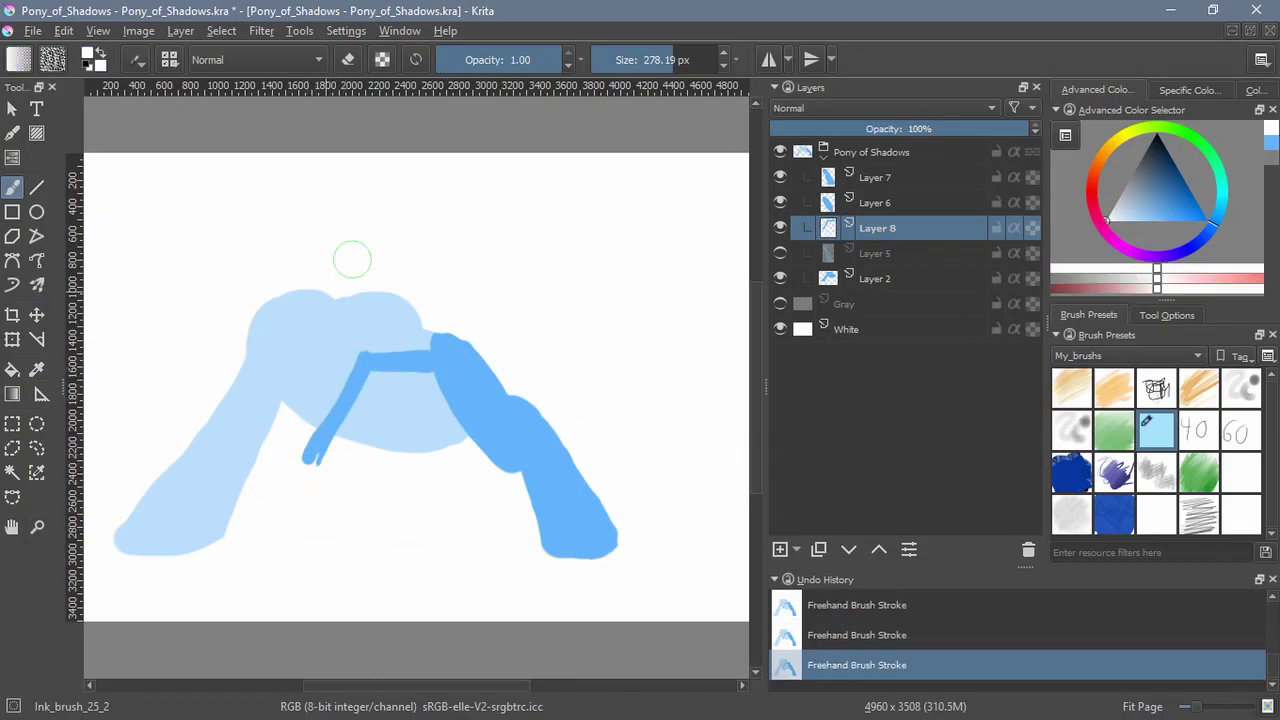
left_click(1270, 145)
left_click_drag(352, 450, 295, 528)
left_click_drag(348, 454, 262, 545)
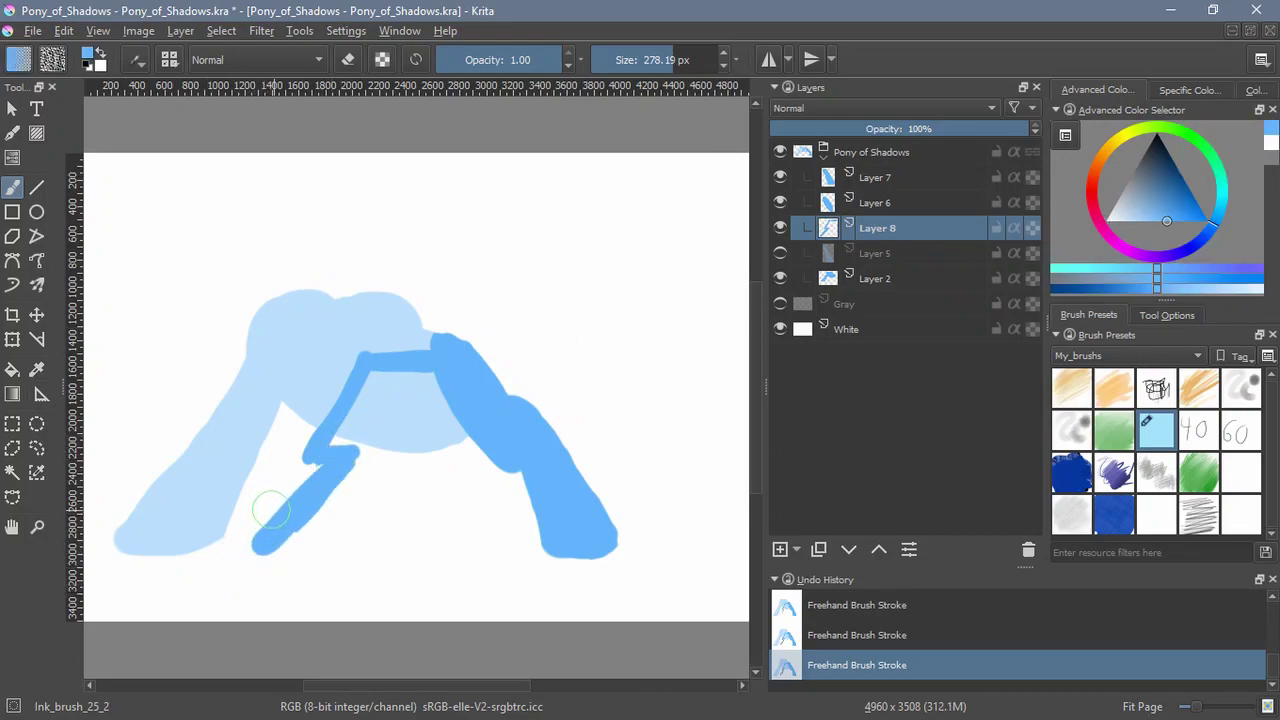
Undo the zigzag leg guide strokes on Layer 8
key("ctrl+z")
key("ctrl+z")
key("ctrl+z")
key("ctrl+z")
key("ctrl+z")
key("ctrl+z")
key("ctrl+z")
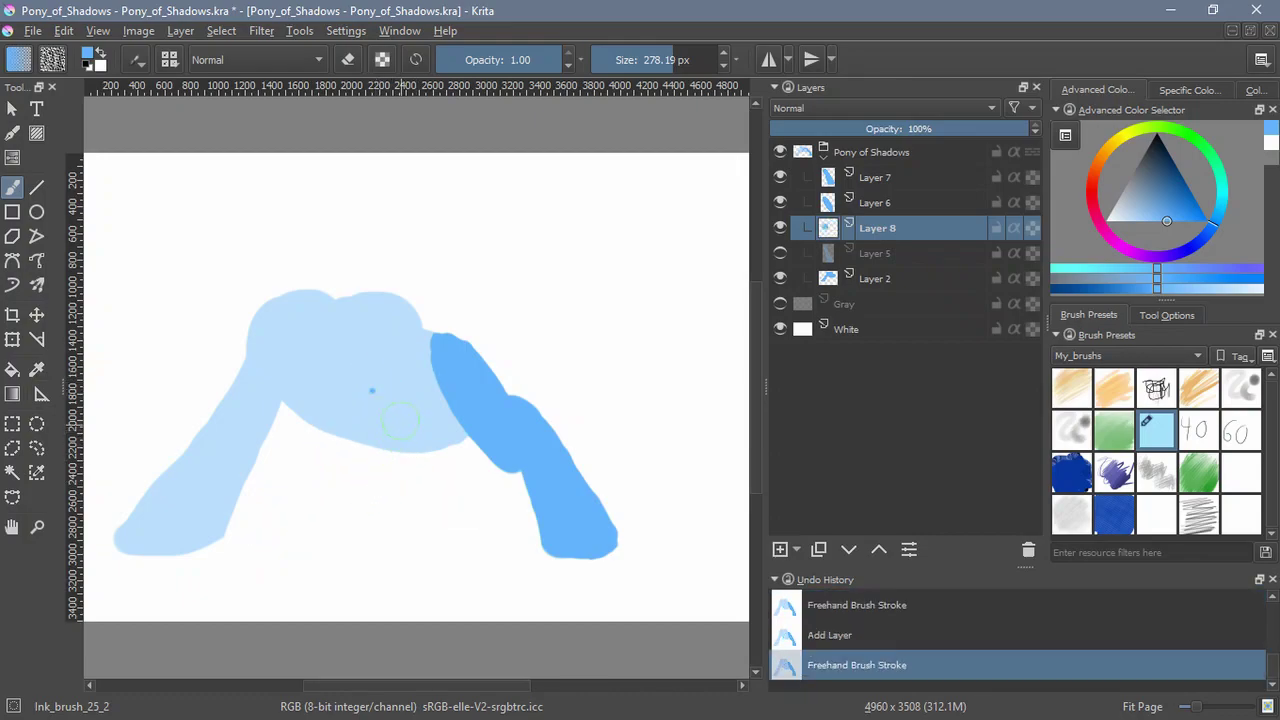
Try to sketch a zigzag leg guide with a round upper joint on the body's middle, reaching to the ground
left_click_drag(364, 363, 304, 460)
key("ctrl+z")
mouse_move(360, 372)
left_mouse_down()
mouse_move(329, 463)
mouse_move(388, 398)
mouse_move(338, 555)
left_mouse_up()
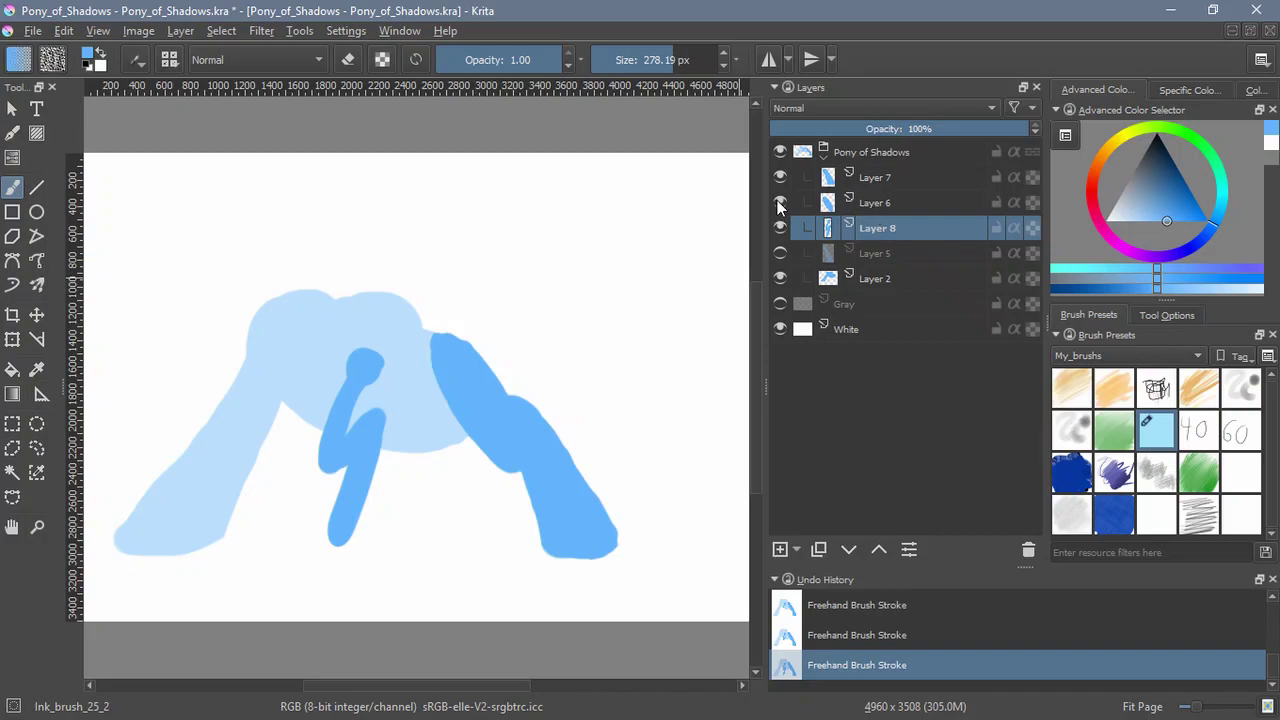
Hide Layers 6 and 7, clear the trial guide, and sketch bent guide lines for both hind legs on Layer 8, joined across the body
left_click_drag(779, 203, 779, 177)
left_click_drag(473, 368, 566, 545)
key("ctrl+z")
key("ctrl+z")
key("ctrl+z")
key("ctrl+z")
key("ctrl+z")
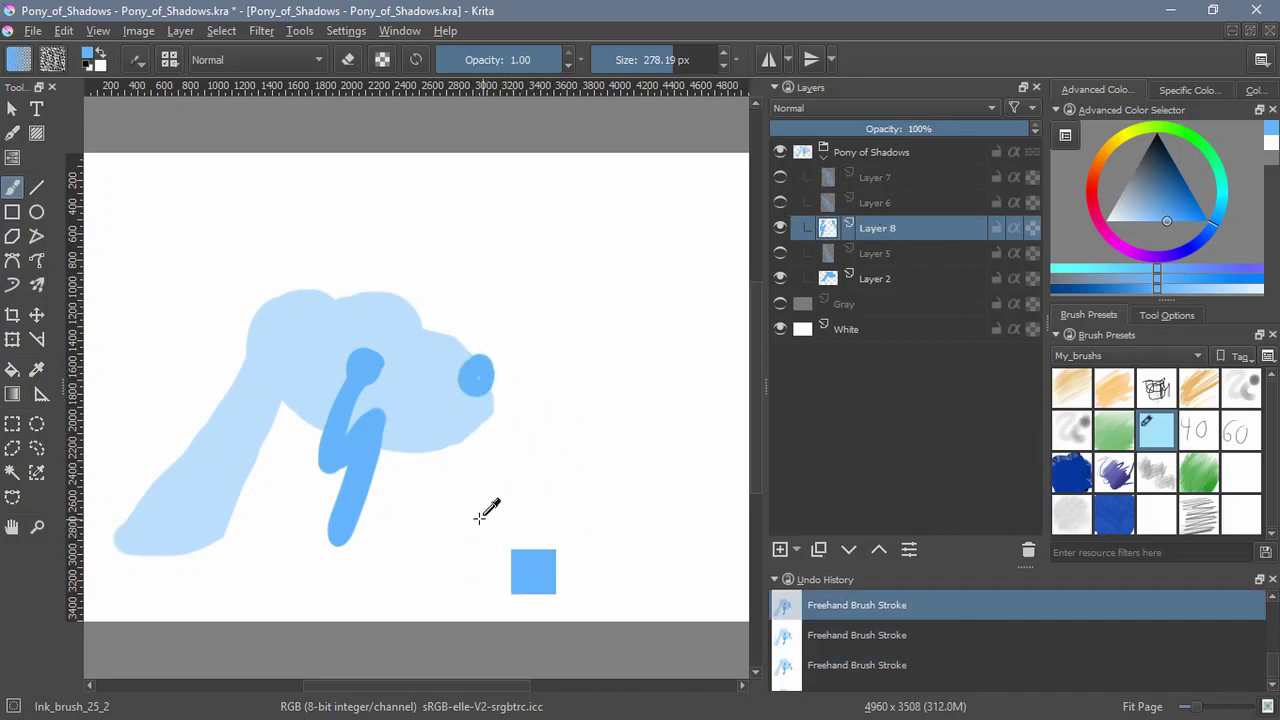
mouse_move(405, 392)
left_mouse_down()
mouse_move(482, 380)
mouse_move(489, 433)
mouse_move(404, 415)
mouse_move(374, 514)
mouse_move(405, 484)
mouse_move(394, 461)
mouse_move(398, 535)
left_mouse_up()
mouse_move(530, 477)
left_mouse_down()
mouse_move(560, 502)
mouse_move(570, 540)
left_mouse_up()
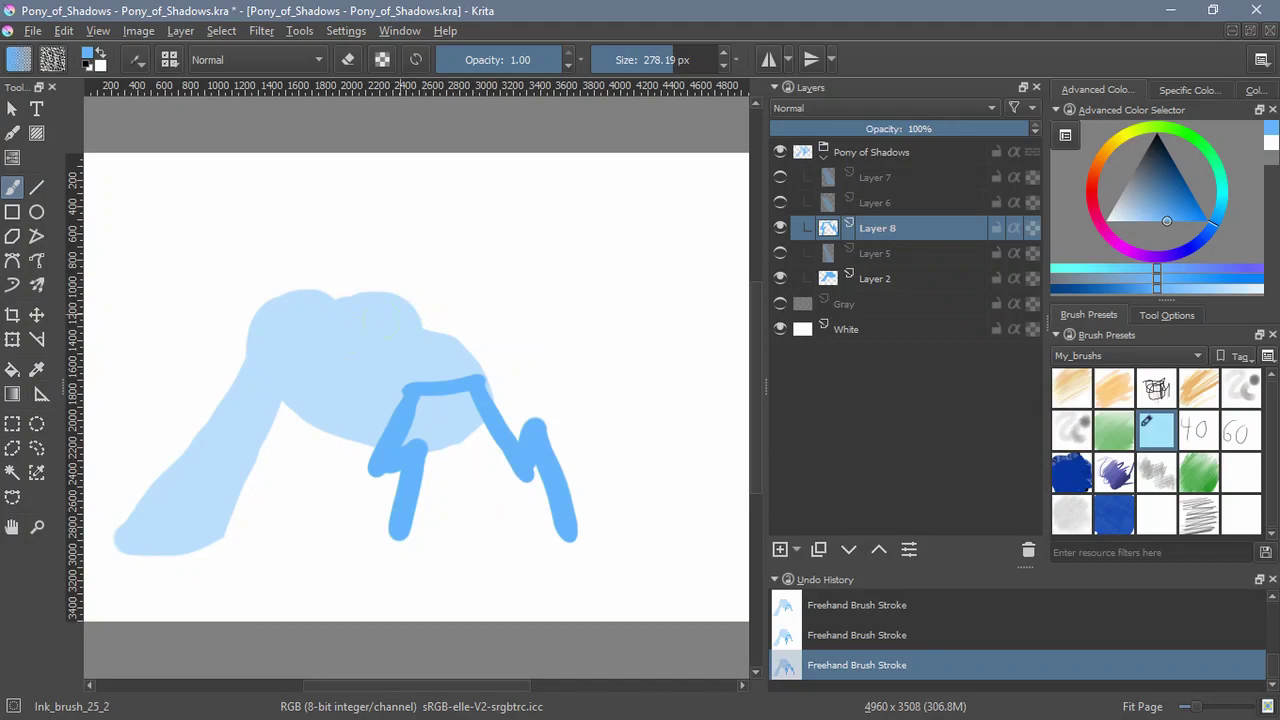
Paint two round shoulder joints on Layer 8 and extend a straight guide line down from each for the front legs
left_click_drag(350, 296, 372, 316)
left_click_drag(285, 305, 205, 445)
left_click_drag(212, 497, 148, 535)
left_click_drag(376, 314, 512, 605)
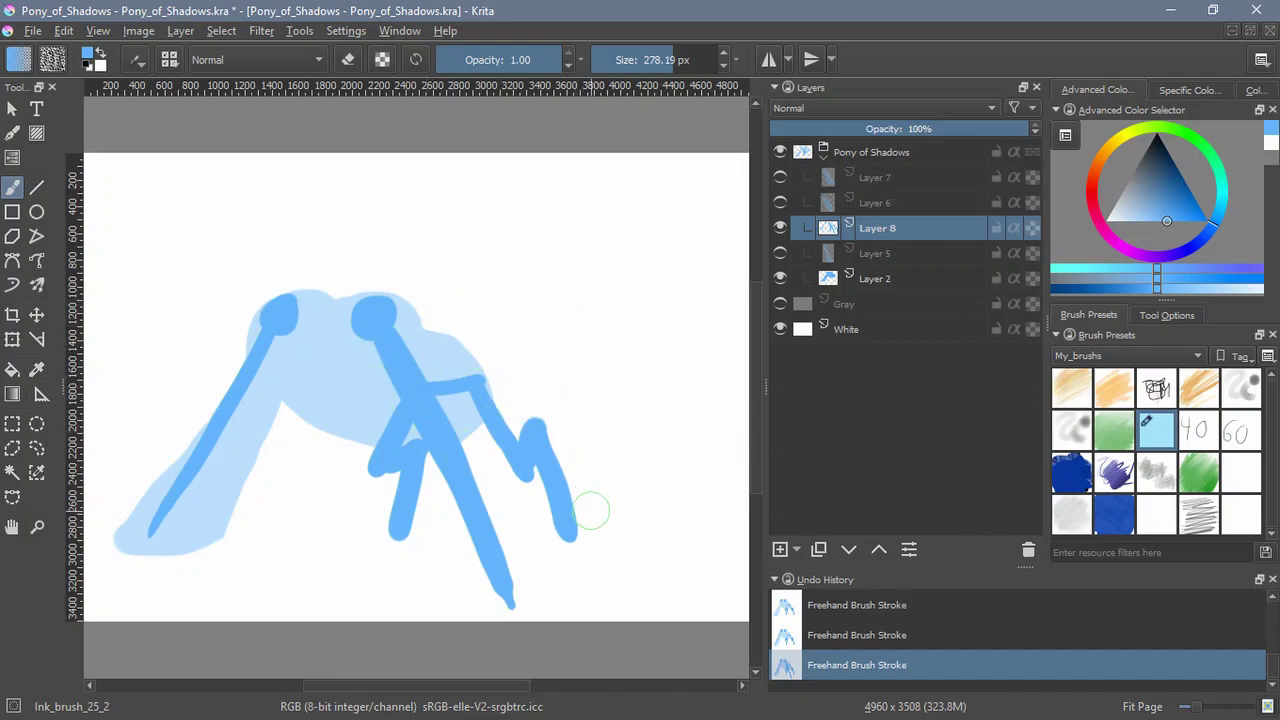
Erase the lower part of the outer hind leg guide and redraw it slanting farther outward to the ground
key("e")
mouse_move(560, 572)
left_mouse_down()
mouse_move(558, 408)
mouse_move(570, 396)
mouse_move(547, 486)
mouse_move(584, 388)
left_mouse_up()
key("e")
left_click_drag(541, 427, 669, 556)
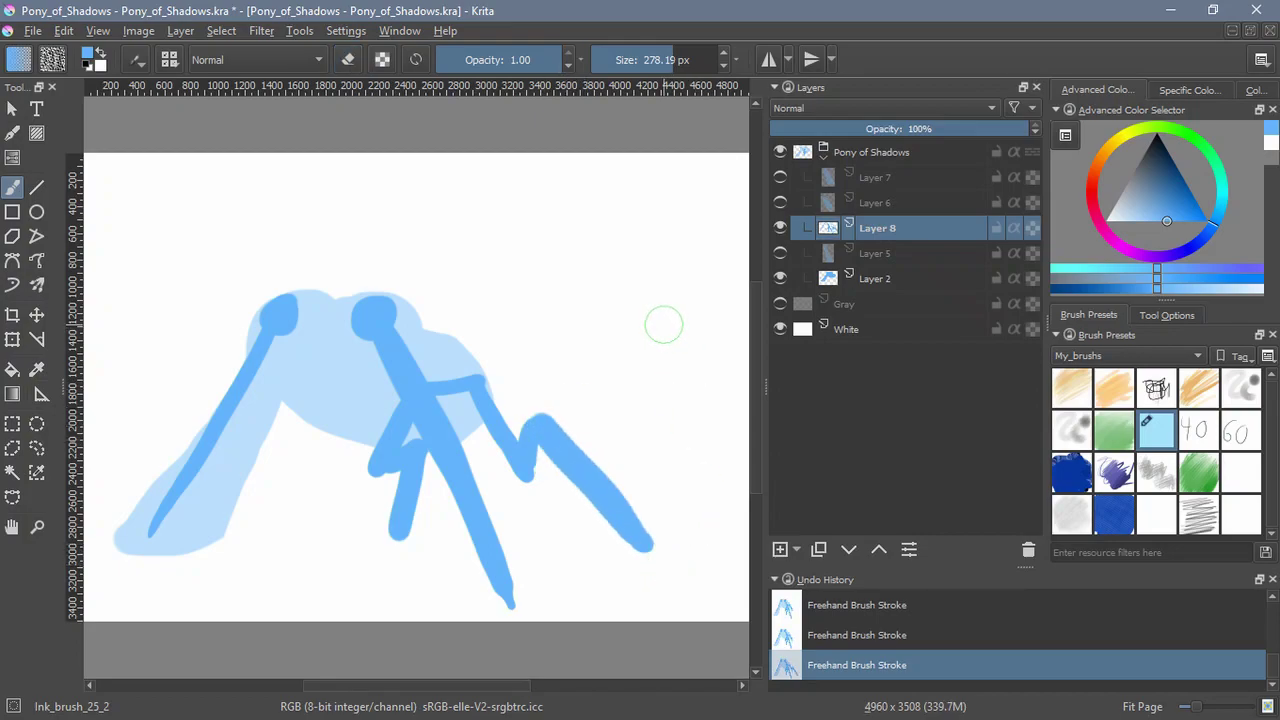
Add a new layer above Layer 8, try a bent wing guide line rising from the upper body, and undo it
left_click(779, 549)
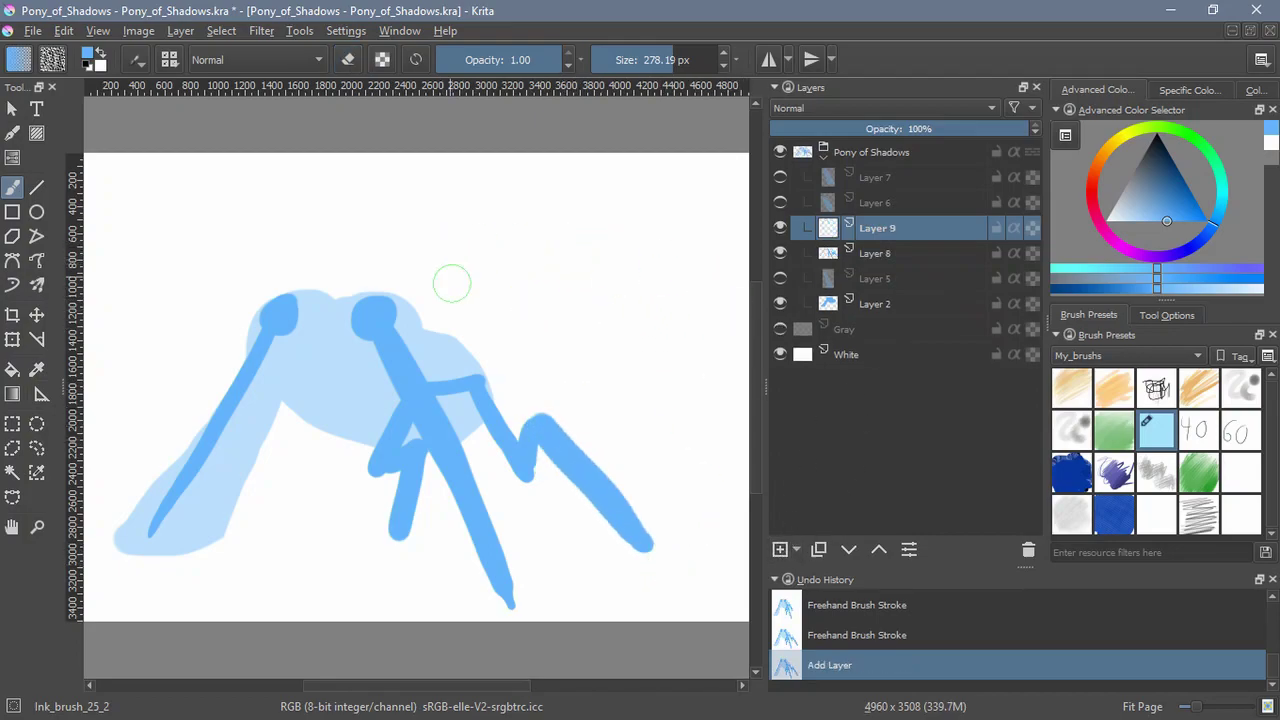
mouse_move(410, 322)
left_mouse_down()
mouse_move(506, 283)
mouse_move(592, 205)
mouse_move(700, 268)
left_mouse_up()
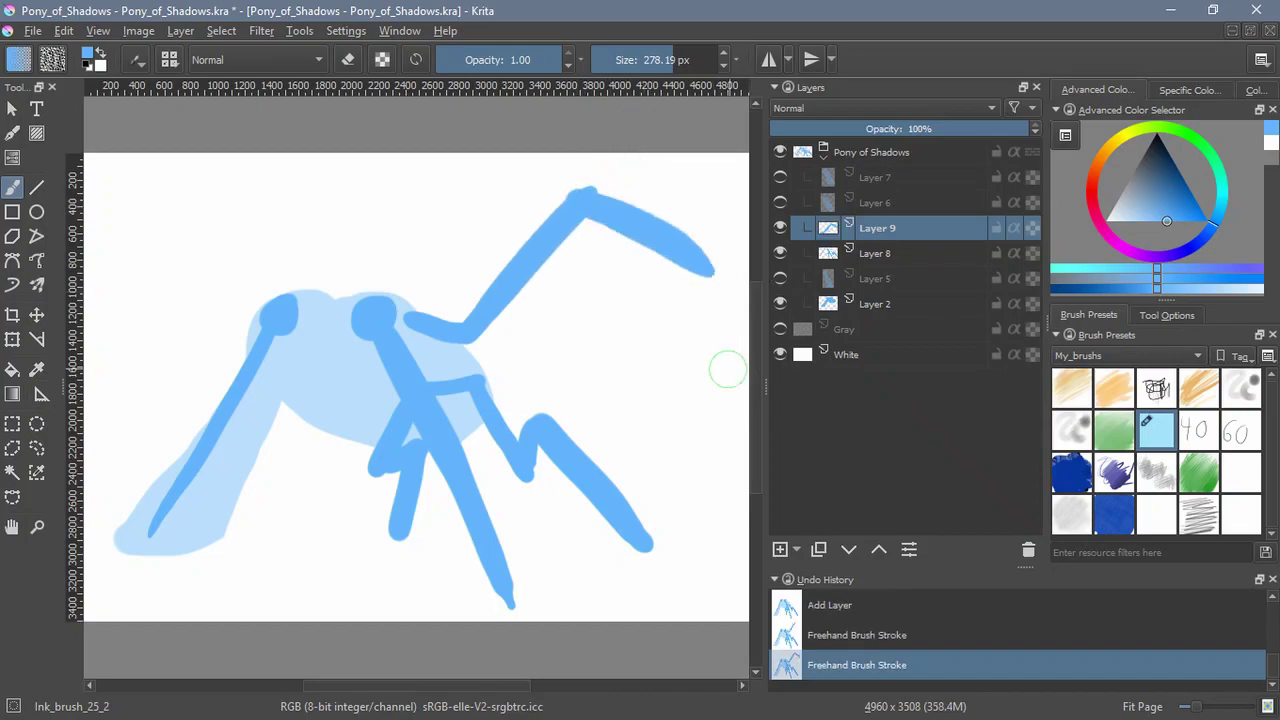
key("ctrl+z")
key("ctrl+z")
Try several bent wing guide lines on both sides of the body on Layer 9, and undo them all
mouse_move(398, 298)
left_mouse_down()
mouse_move(455, 312)
mouse_move(578, 194)
left_mouse_up()
left_click_drag(588, 305, 474, 341)
left_click_drag(462, 227, 636, 352)
left_click_drag(369, 348, 622, 350)
mouse_move(441, 323)
left_mouse_down()
mouse_move(374, 374)
mouse_move(181, 244)
left_mouse_up()
key("ctrl+z")
mouse_move(441, 323)
left_mouse_down()
mouse_move(412, 347)
mouse_move(188, 240)
left_mouse_up()
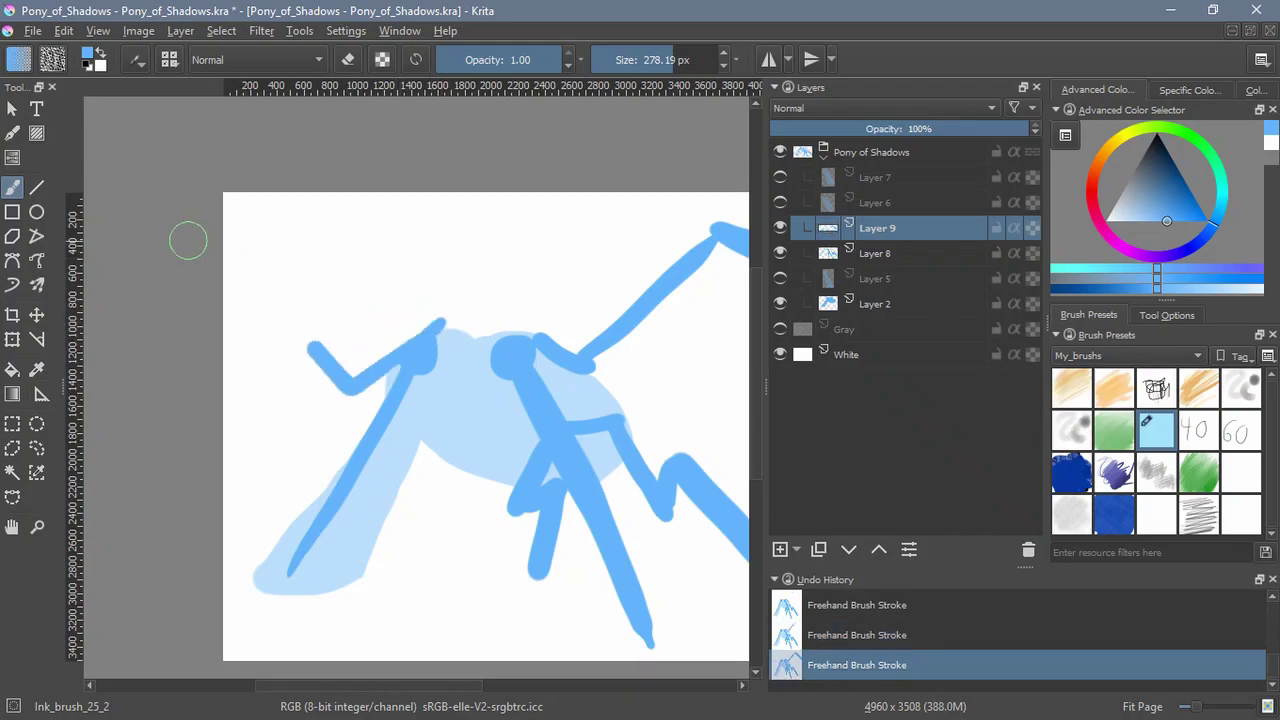
key("ctrl+z")
mouse_move(450, 340)
left_mouse_down()
mouse_move(320, 406)
mouse_move(184, 277)
left_mouse_up()
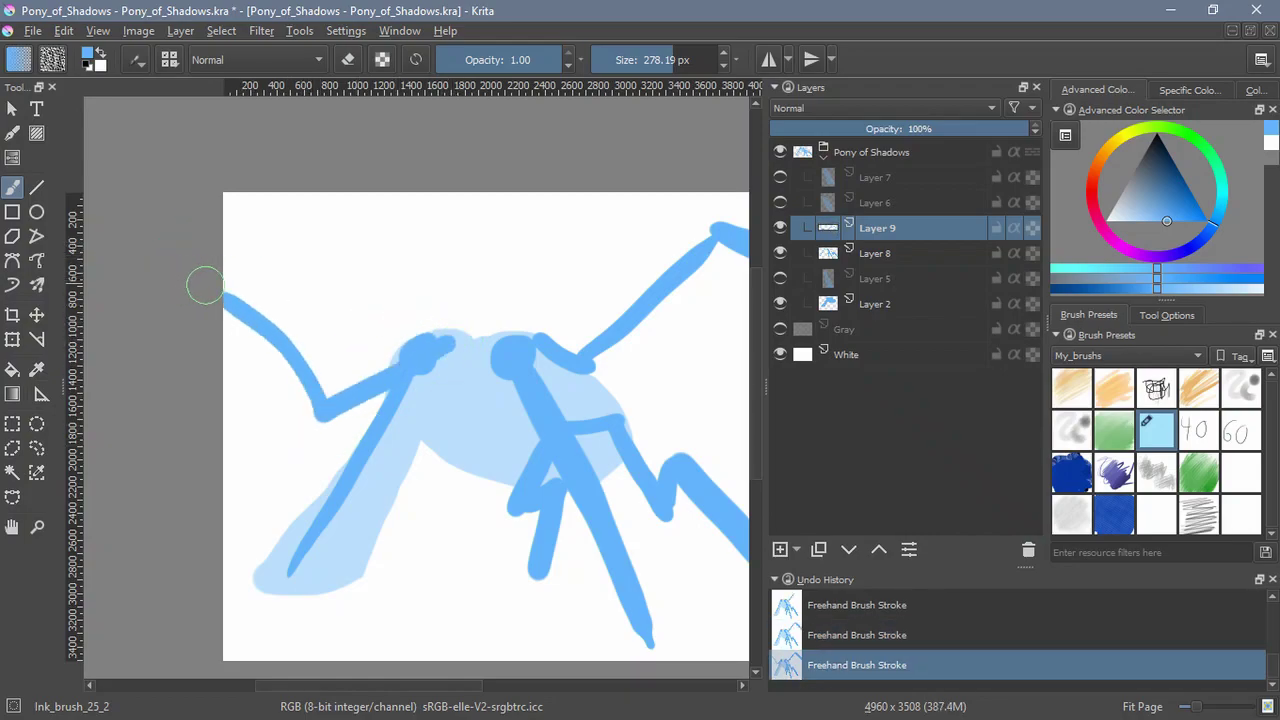
key("ctrl+z")
key("ctrl+z")
key("ctrl+z")
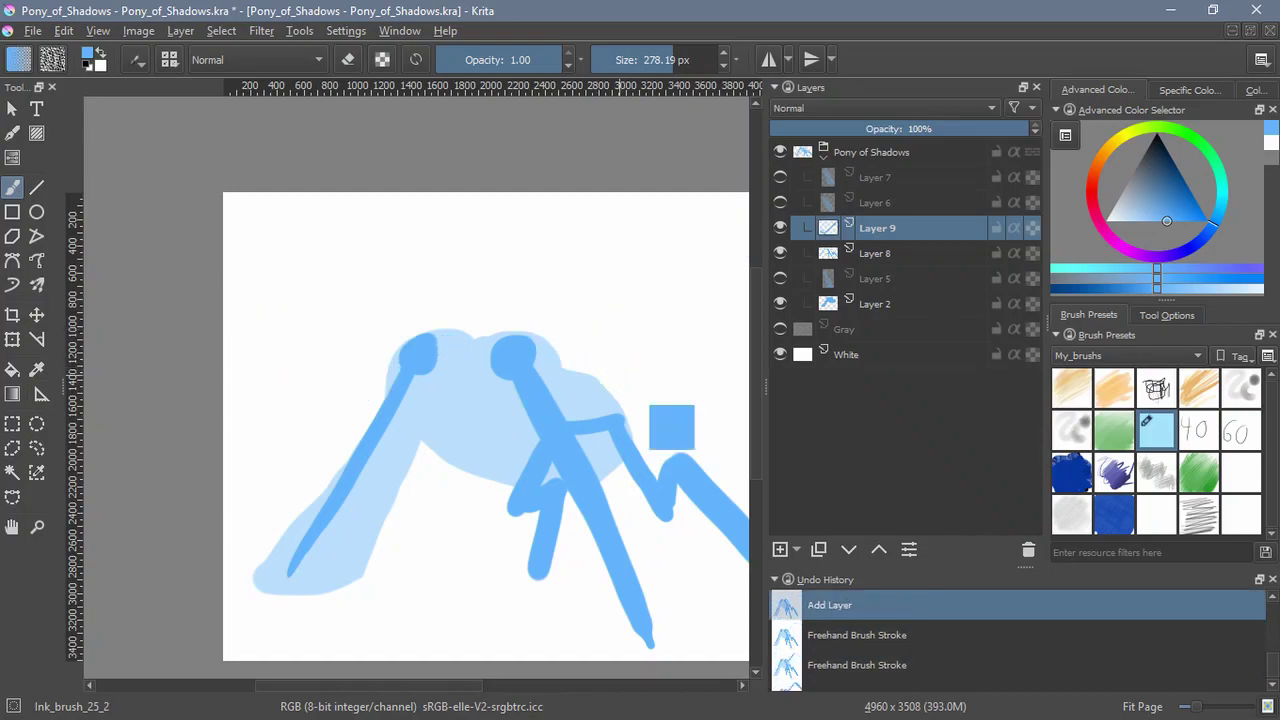
Sketch bent wing guide lines on Layer 9, rising from both shoulders and curving outward to the canvas edges
left_click_drag(614, 360, 481, 367)
mouse_move(385, 358)
left_mouse_down()
mouse_move(464, 399)
mouse_move(625, 251)
mouse_move(548, 263)
mouse_move(660, 297)
left_mouse_up()
mouse_move(145, 347)
left_mouse_down()
mouse_move(450, 392)
mouse_move(388, 463)
mouse_move(164, 324)
left_mouse_up()
mouse_move(740, 440)
left_mouse_down()
mouse_move(390, 360)
mouse_move(483, 437)
mouse_move(551, 440)
left_mouse_up()
scroll(410, 360, "down", 2)
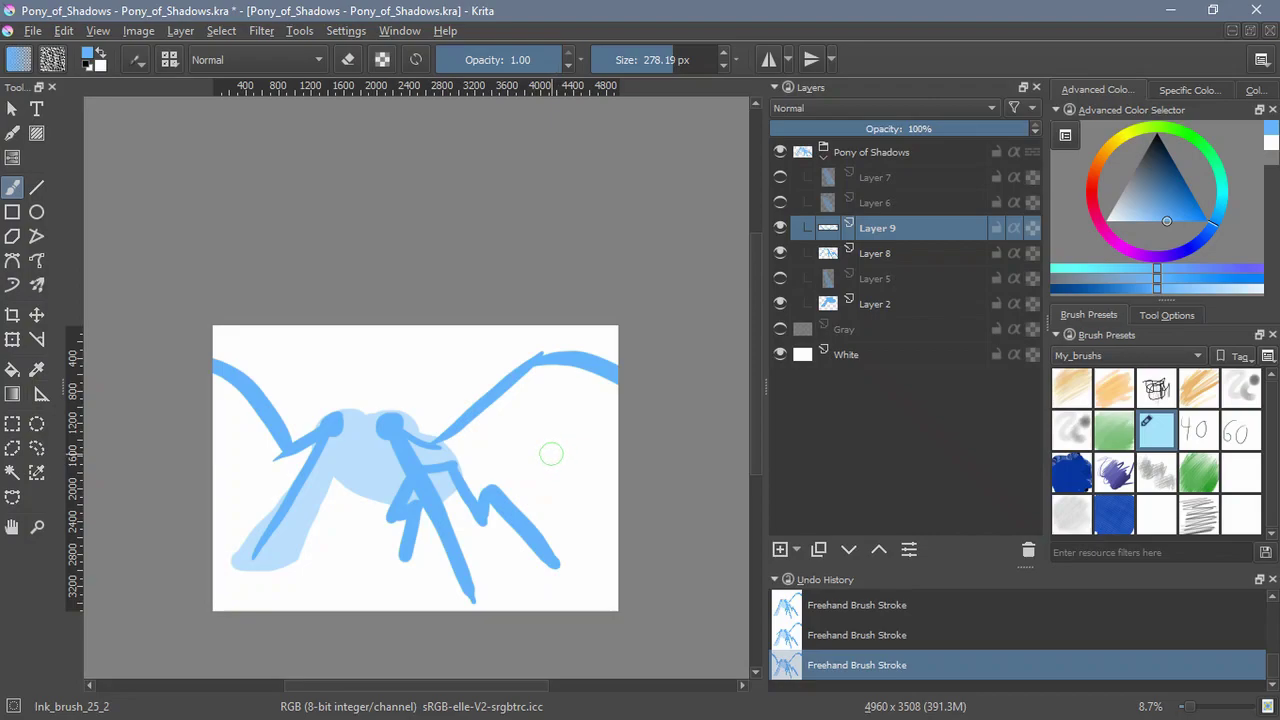
Add a new layer above Layer 9 and paint a curved line across the upper body toward the rear
left_click(780, 549)
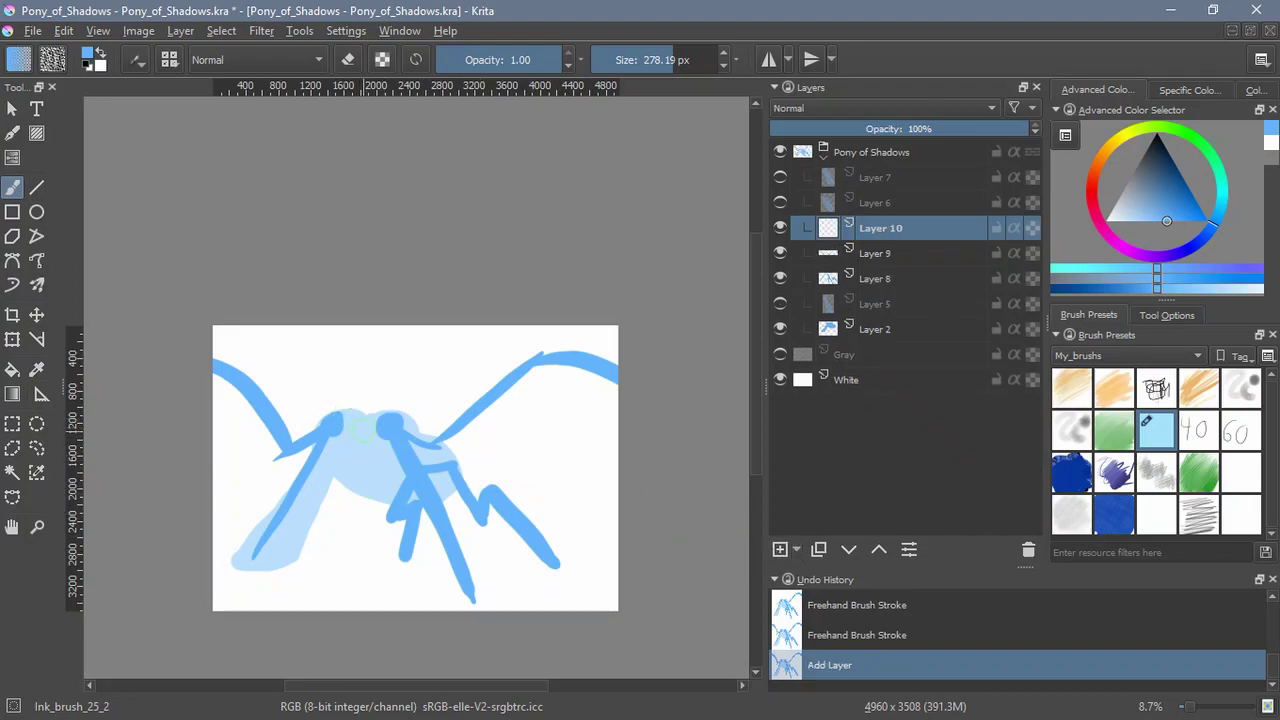
left_click_drag(360, 428, 392, 476)
key("ctrl+z")
left_click_drag(362, 420, 440, 458)
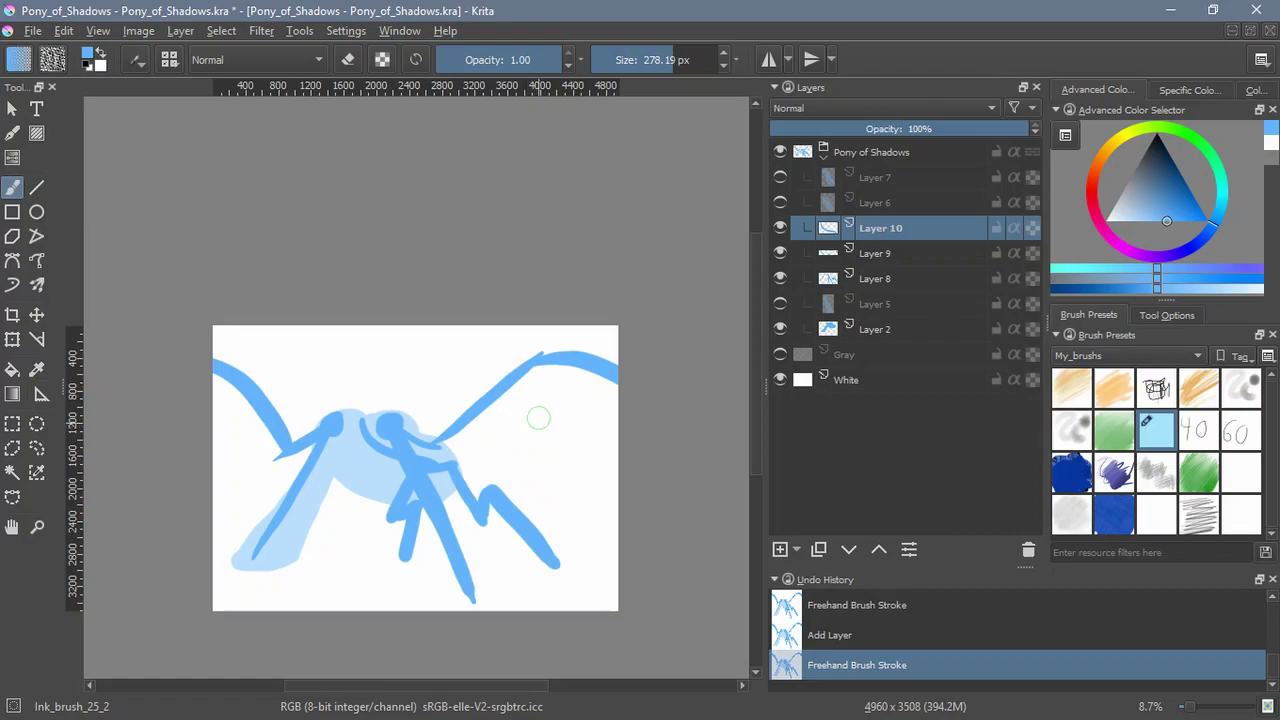
Show Layers 5, 6 and 7, and scale down the whole Pony of Shadows group so the wings fit within the canvas
left_click(780, 177)
left_click(780, 202)
left_click(780, 303)
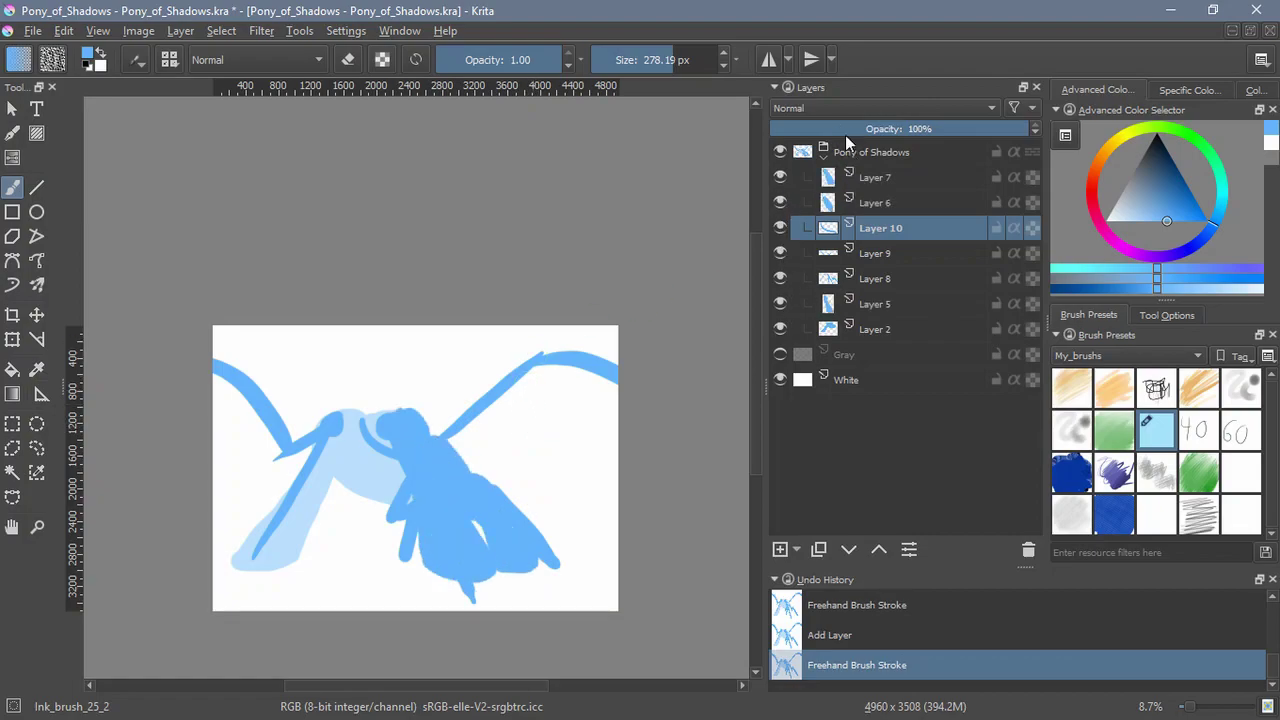
left_click(860, 152)
left_click(12, 340)
left_click_drag(617, 349, 505, 448)
left_click_drag(394, 534, 471, 503)
key("Return")
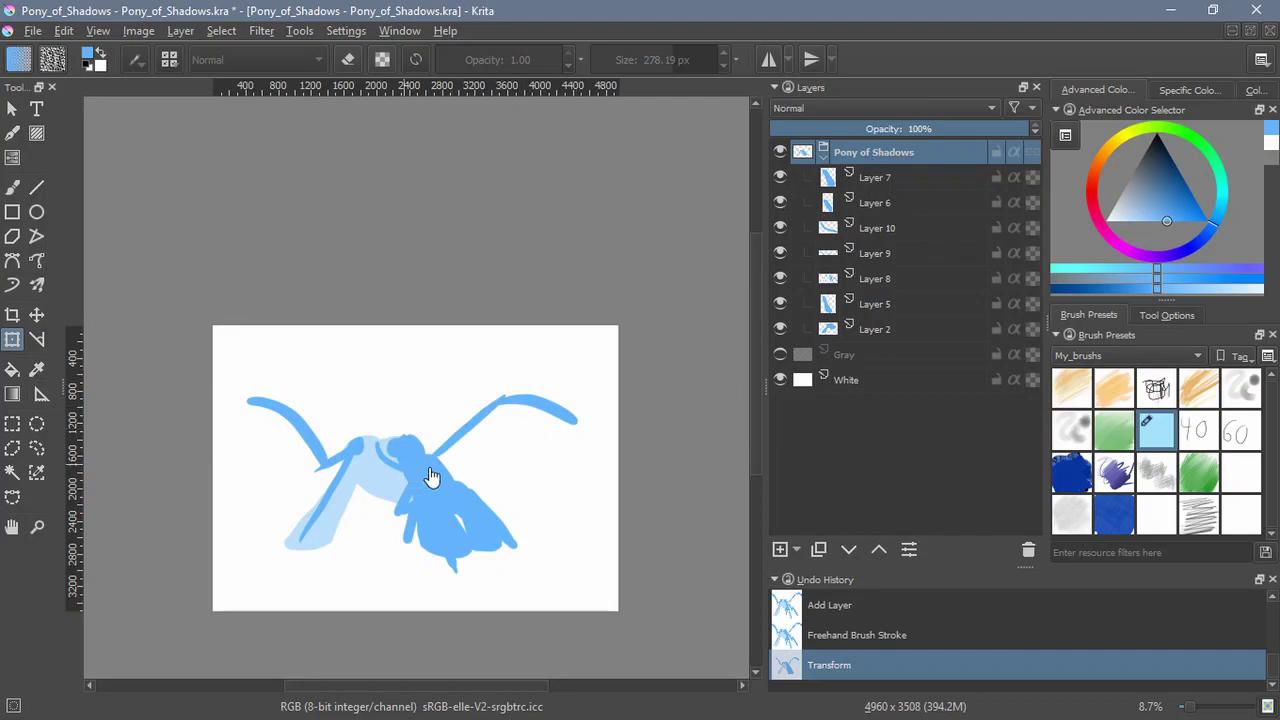
Undo the last scaling and scale the Pony of Shadows group down slightly less, centring it on the canvas
key("ctrl+z")
left_click_drag(580, 376, 588, 371)
left_click_drag(457, 466, 442, 472)
key("Return")
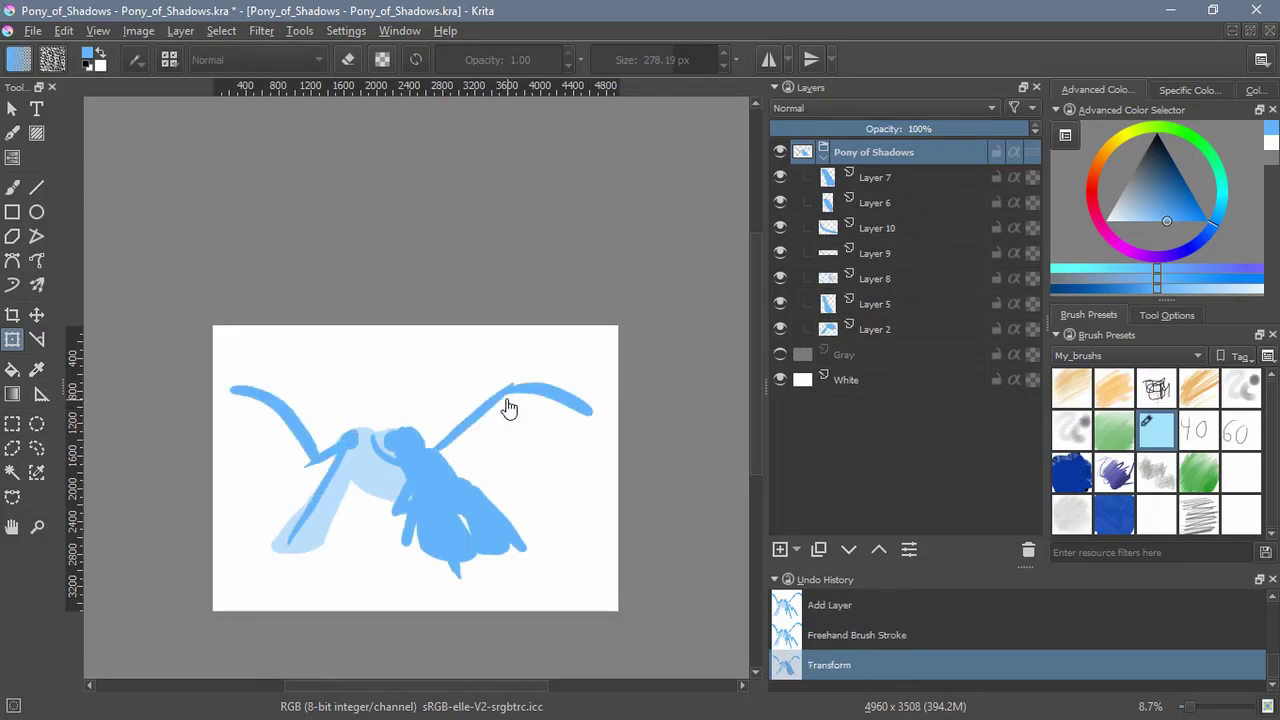
Hide Layer 7, move it below Layer 6 in the stack, and hide Layer 5
left_click(780, 177)
left_click(873, 180)
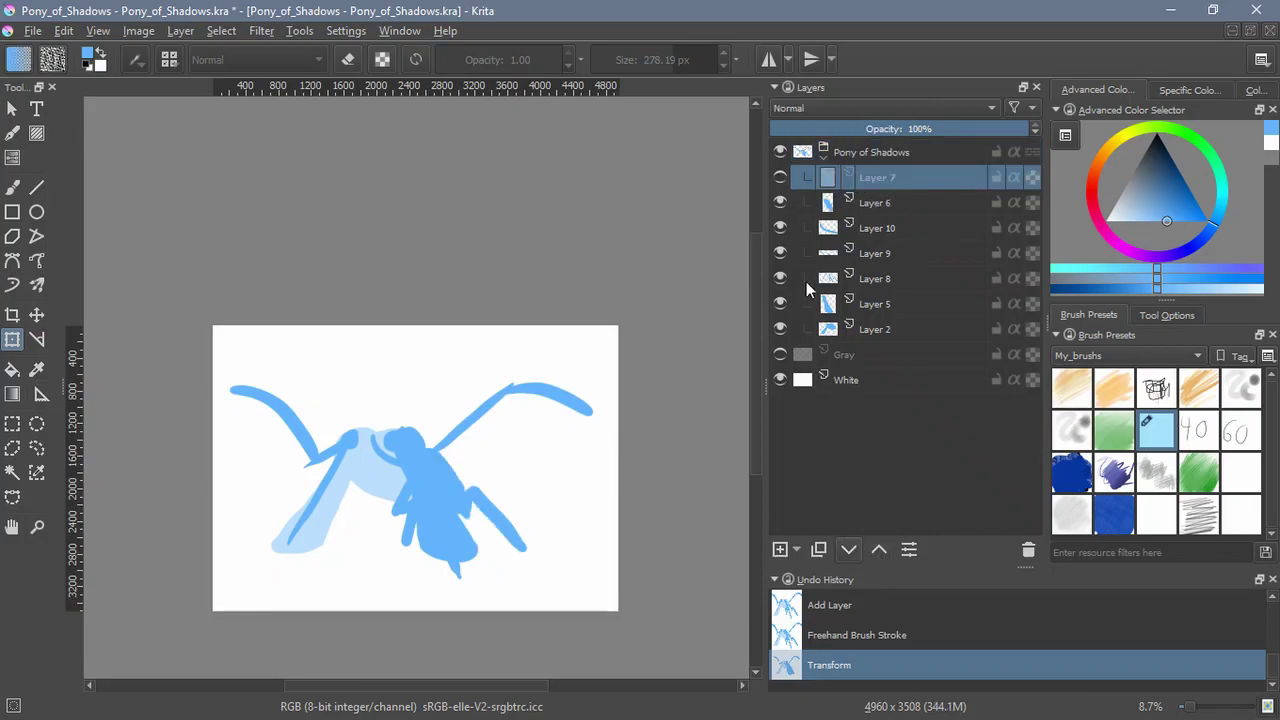
key("ctrl+Page_Down")
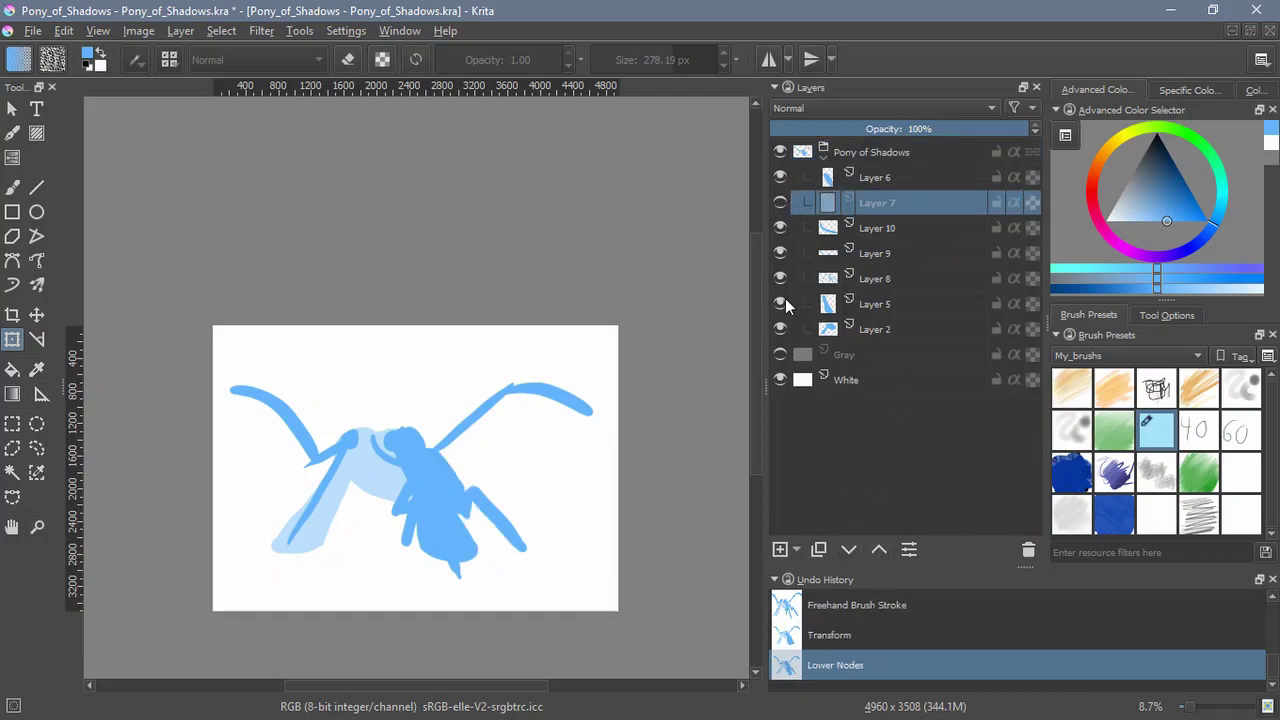
left_click(780, 303)
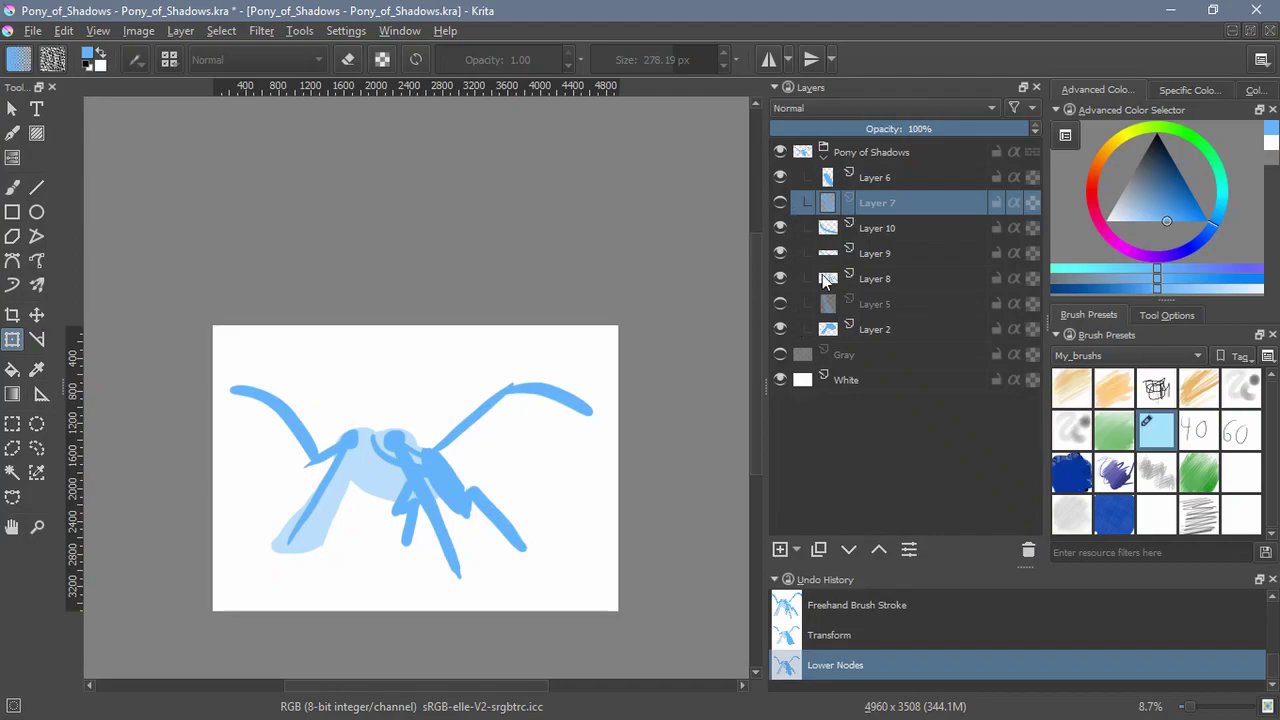
On Layer 8, erase the long straight front leg guide line below the body, keeping its round shoulder joint
left_click(822, 274)
scroll(446, 486, "up", 3)
left_click(20, 190)
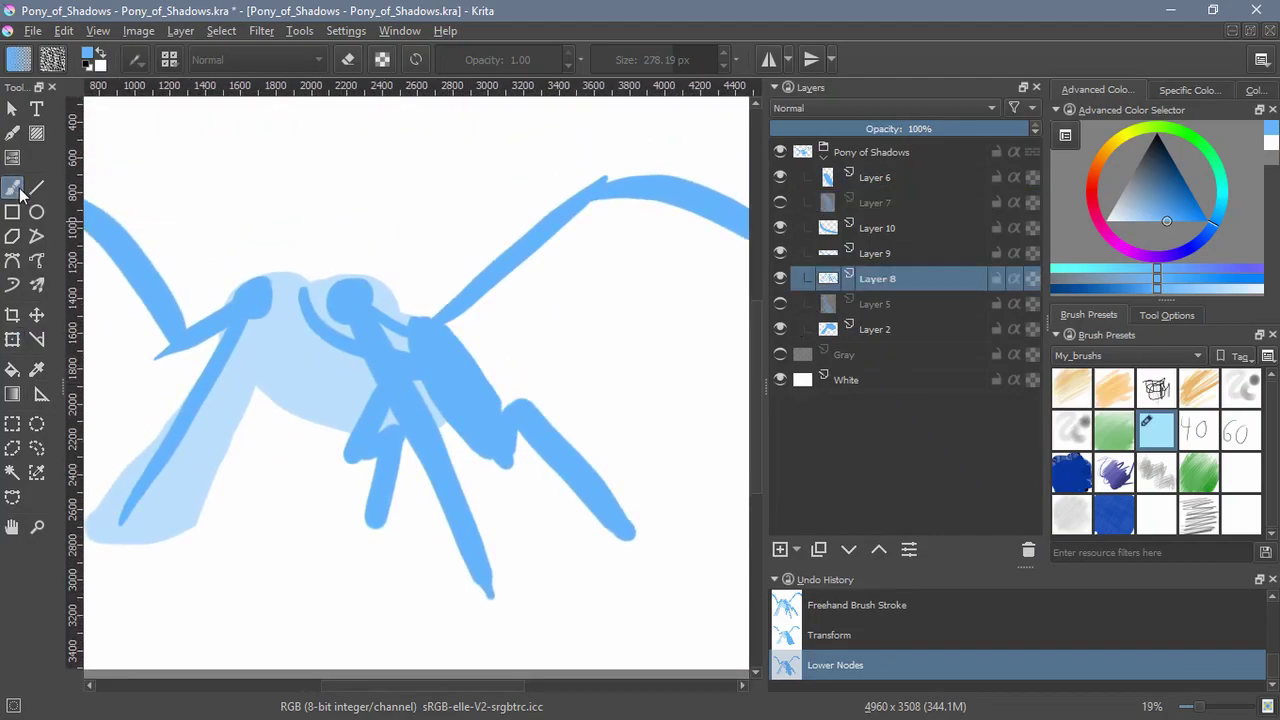
key("e")
mouse_move(352, 313)
left_mouse_down()
mouse_move(442, 504)
mouse_move(517, 624)
mouse_move(378, 305)
mouse_move(482, 537)
mouse_move(447, 600)
mouse_move(442, 454)
mouse_move(554, 272)
mouse_move(460, 486)
mouse_move(480, 486)
mouse_move(492, 594)
mouse_move(449, 473)
mouse_move(447, 515)
mouse_move(411, 386)
left_mouse_up()
key("ctrl+z")
key("ctrl+z")
left_click_drag(618, 335, 612, 424)
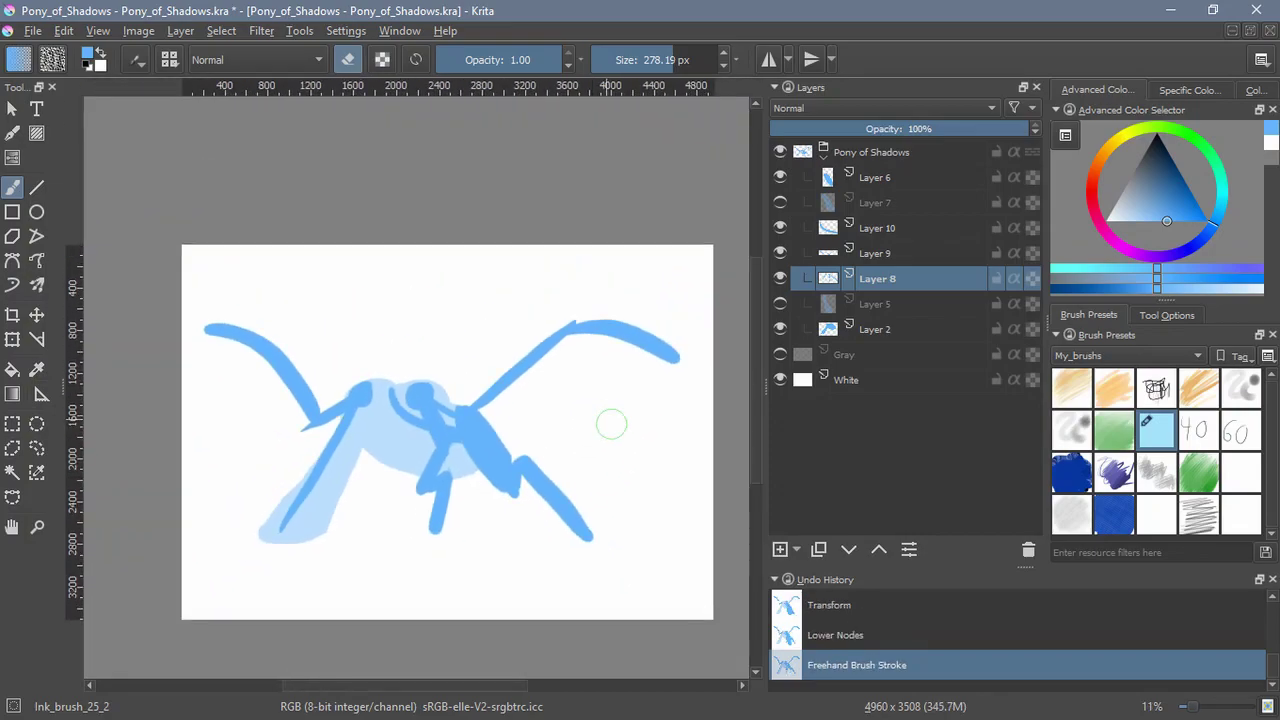
Toggle Layer 5 to compare its thick leg shape with the guide lines, and leave the layer shown
left_click(780, 304)
left_click(780, 302)
left_click(780, 305)
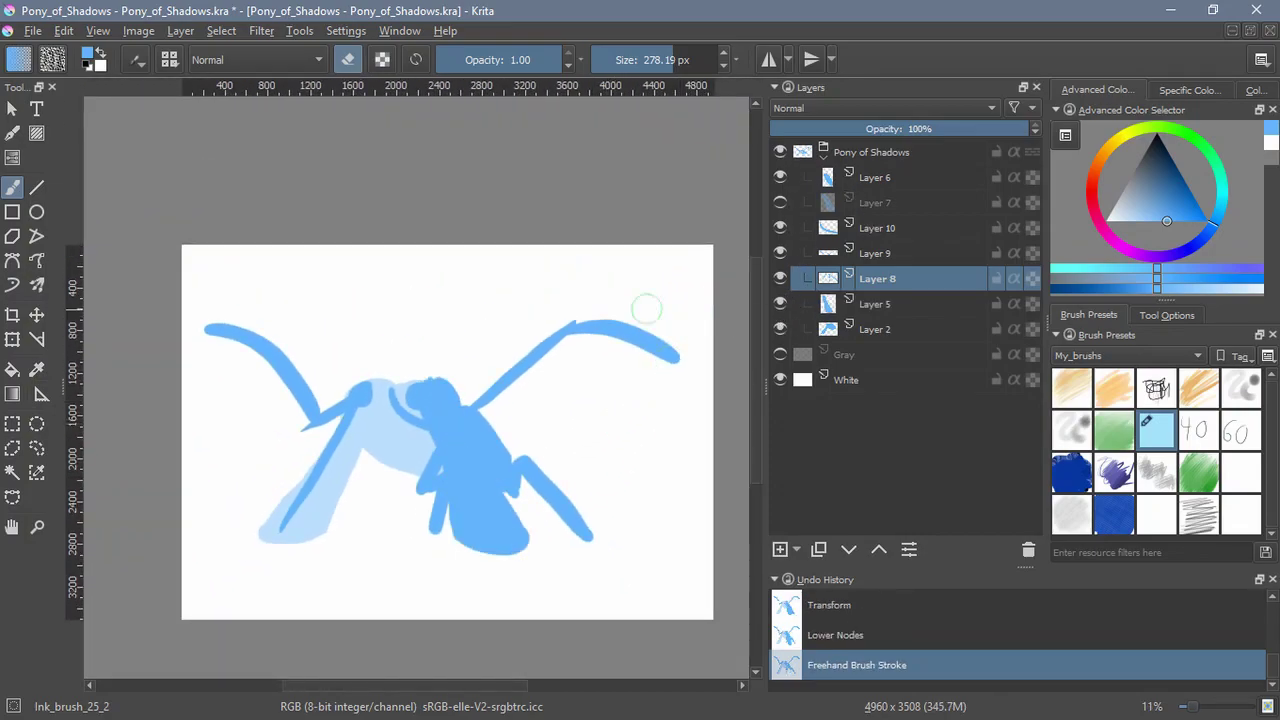
left_click(12, 339)
left_click_drag(634, 464, 514, 397)
key("Escape")
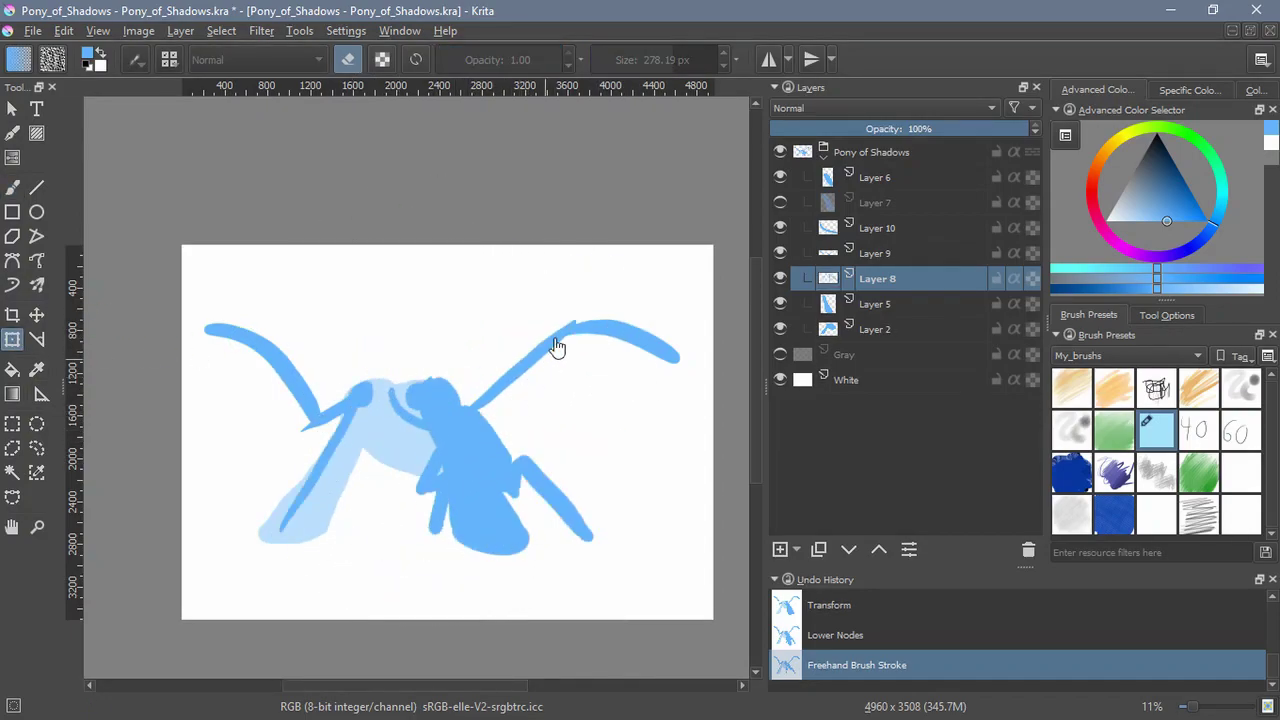
Rotate the thick leg shape on Layer 5 slightly about its shoulder joint and apply the transform
left_click(867, 305)
left_click_drag(569, 471, 553, 468)
mouse_move(466, 480)
left_mouse_down()
mouse_move(451, 480)
mouse_move(469, 477)
left_mouse_up()
left_click_drag(629, 485, 631, 491)
left_click_drag(484, 503, 491, 508)
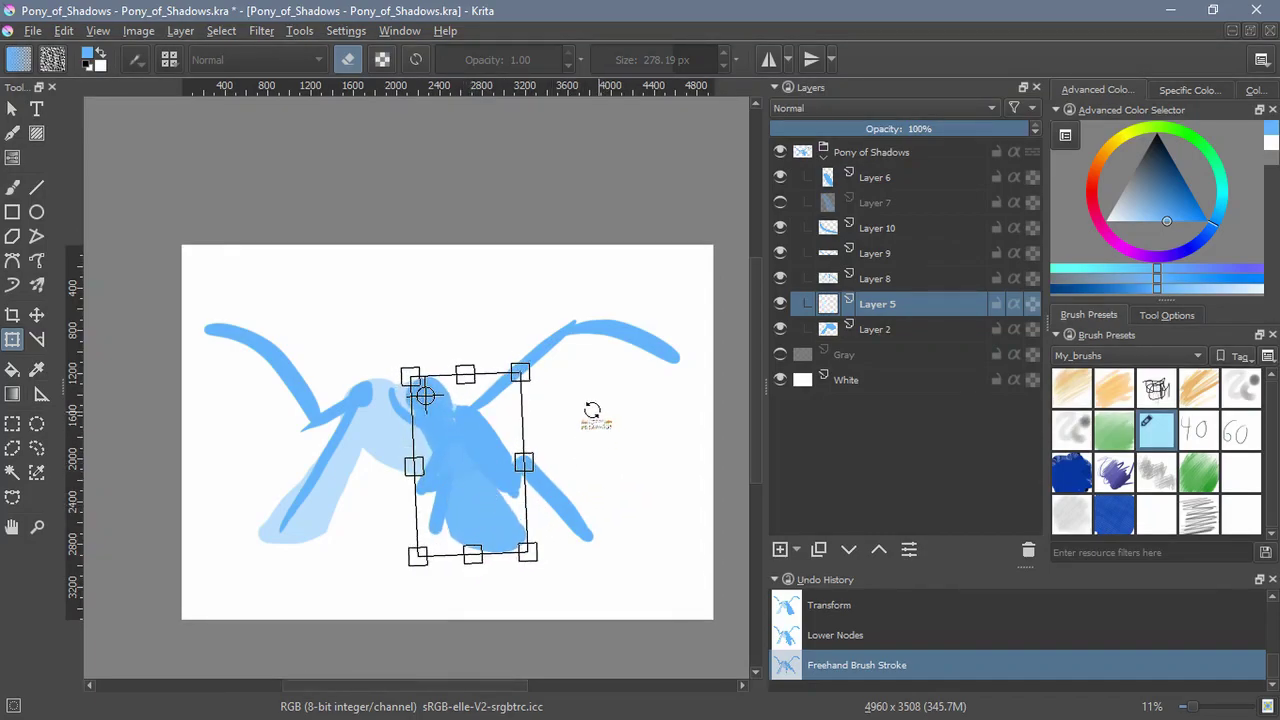
key("Return")
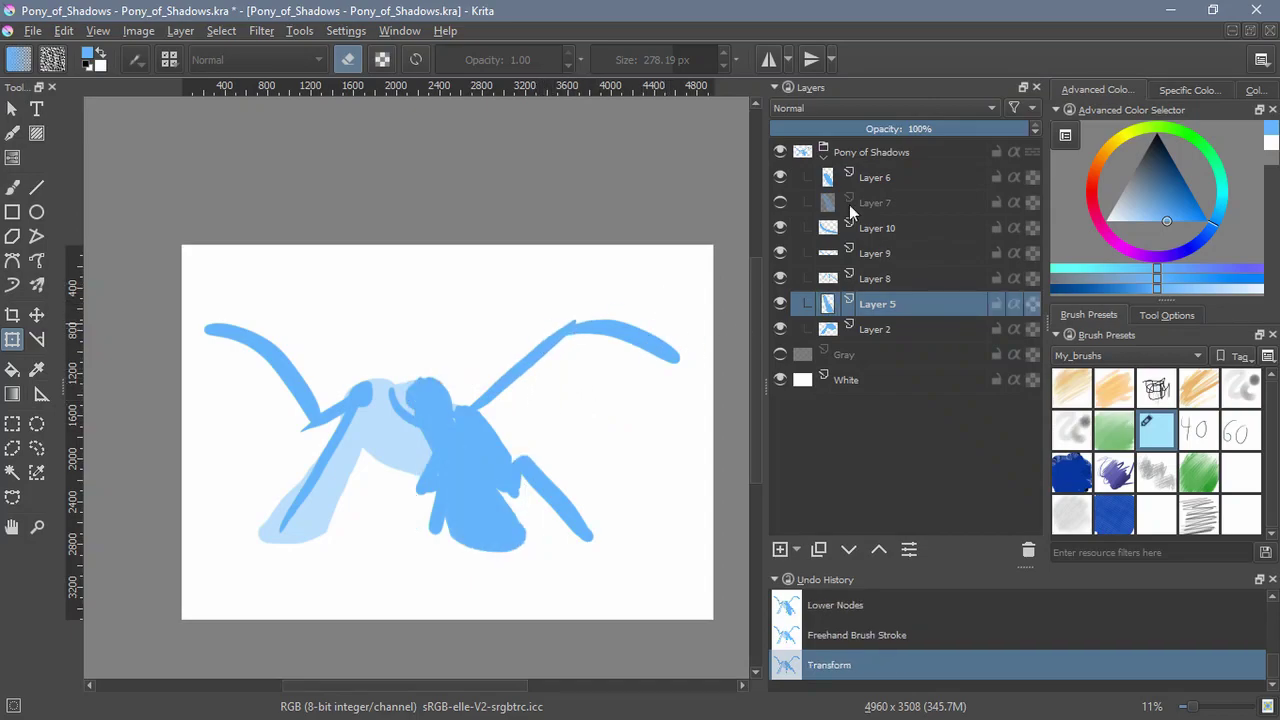
Show Layer 7, hide Layer 8, and group Layer 6 and Layer 7 together
left_click(781, 203)
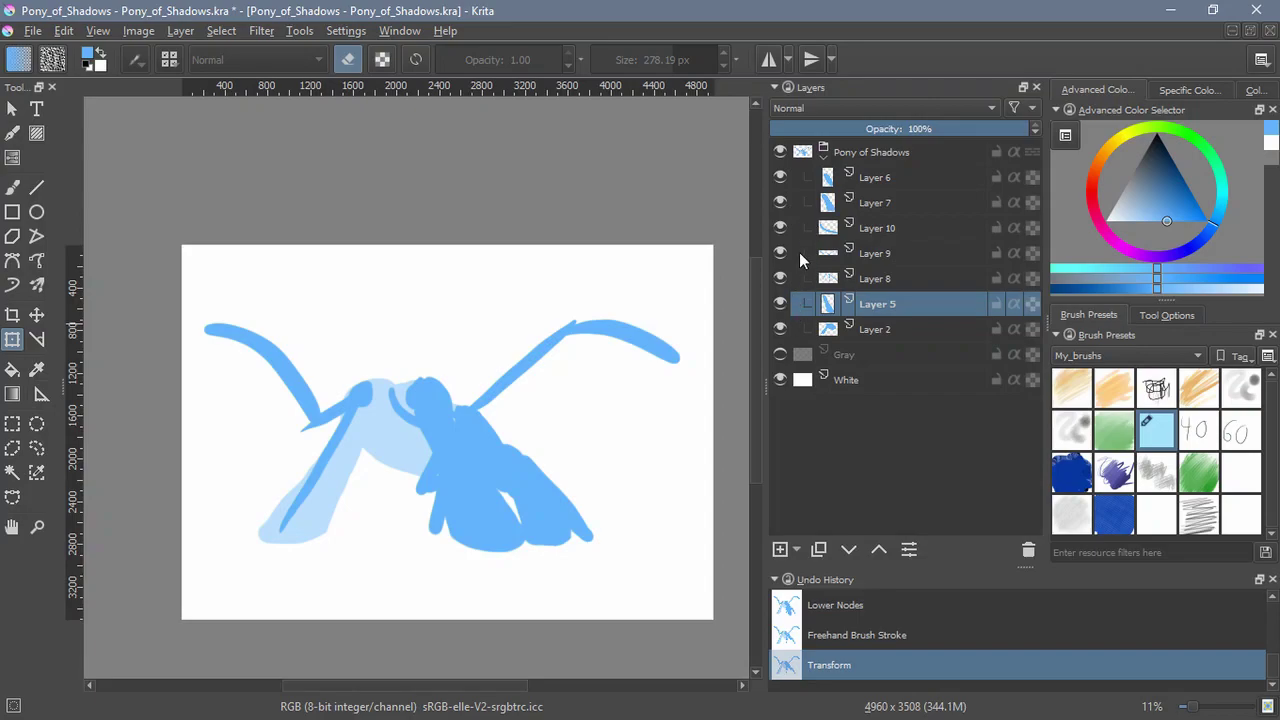
left_click(782, 278)
left_click(866, 203)
left_click(877, 177, "ctrl")
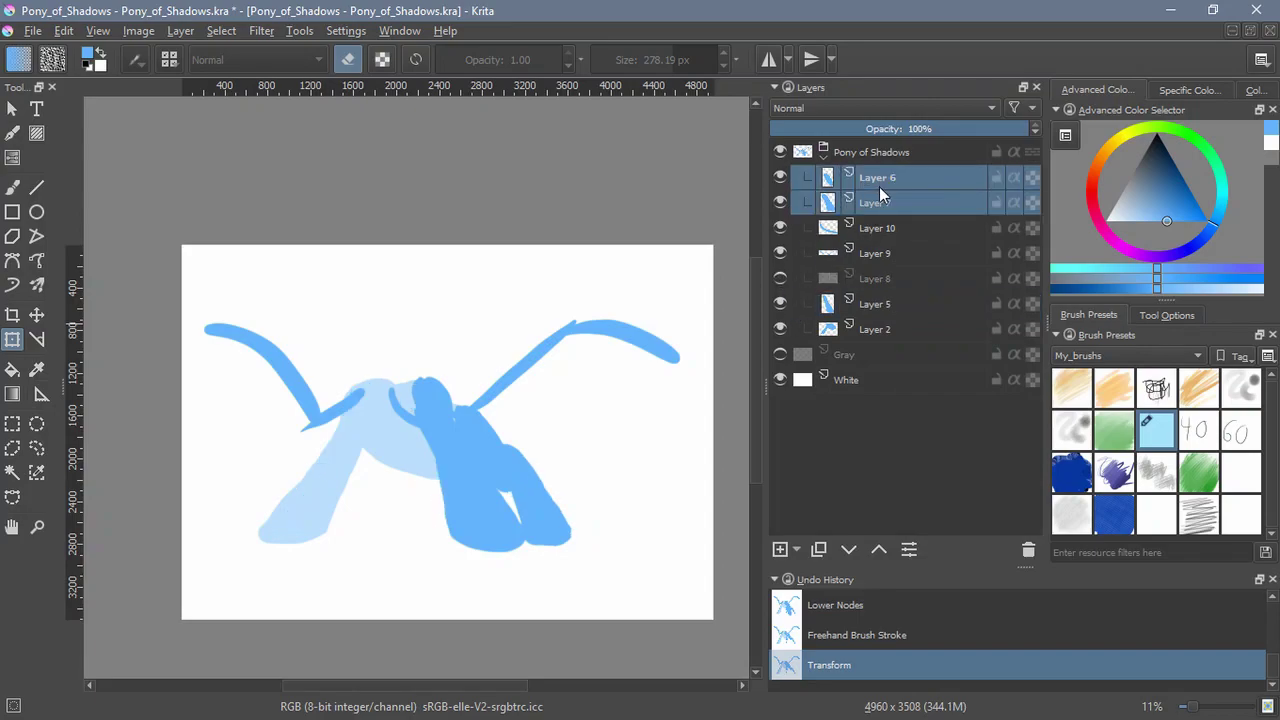
key("ctrl+g")
Rotate the lower leg on Layer 7 slightly about its knee and the upper leg on Layer 6 about its upper joint
left_click(890, 230)
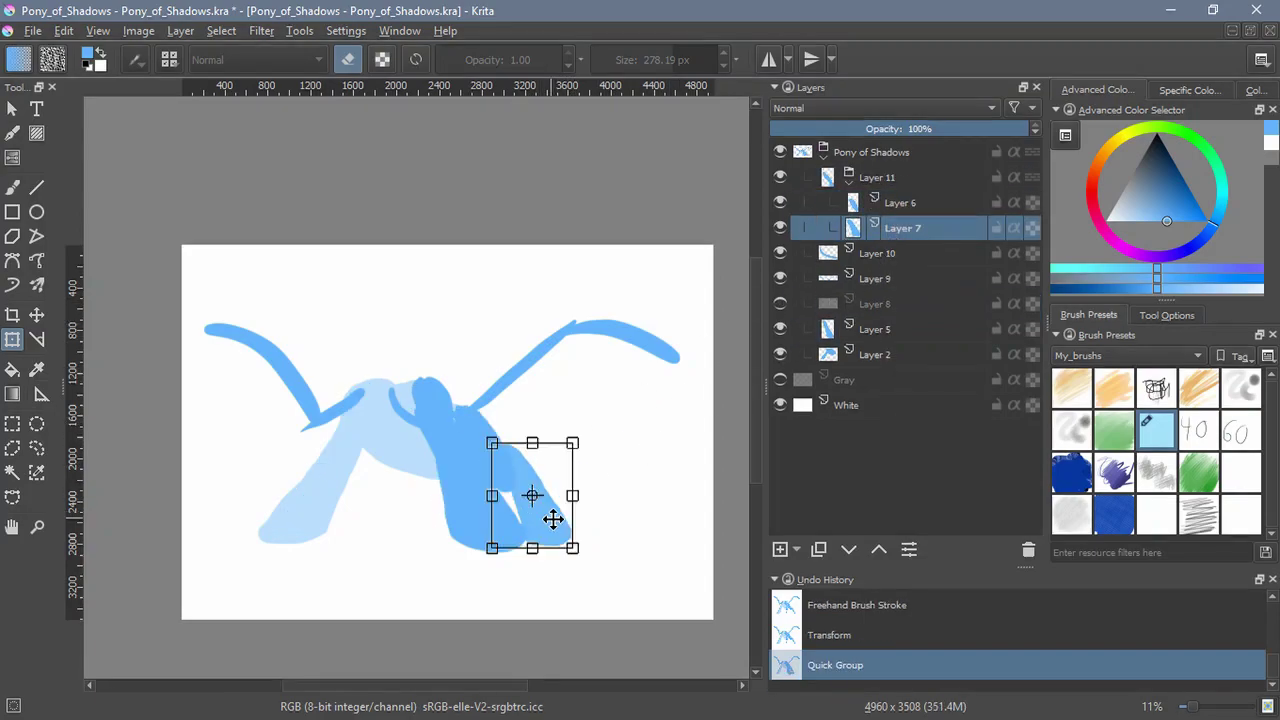
left_click_drag(532, 496, 508, 458)
left_click_drag(623, 552, 655, 561)
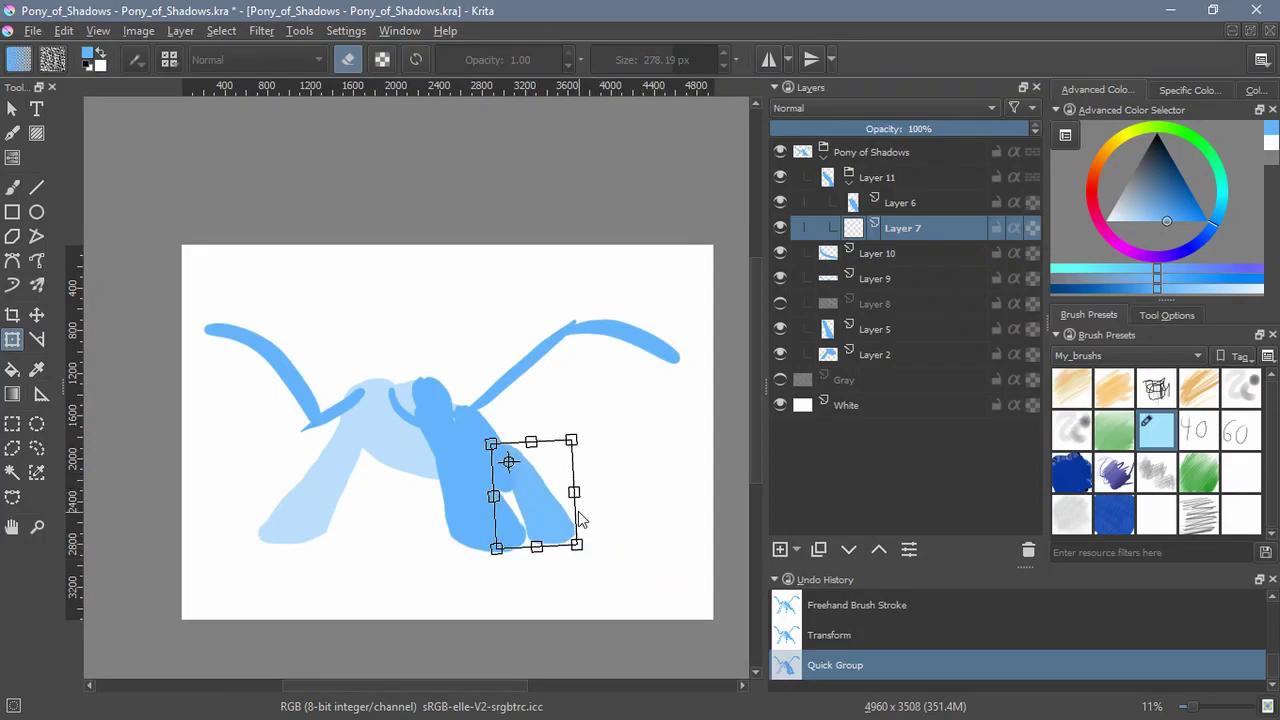
left_click_drag(578, 512, 577, 521)
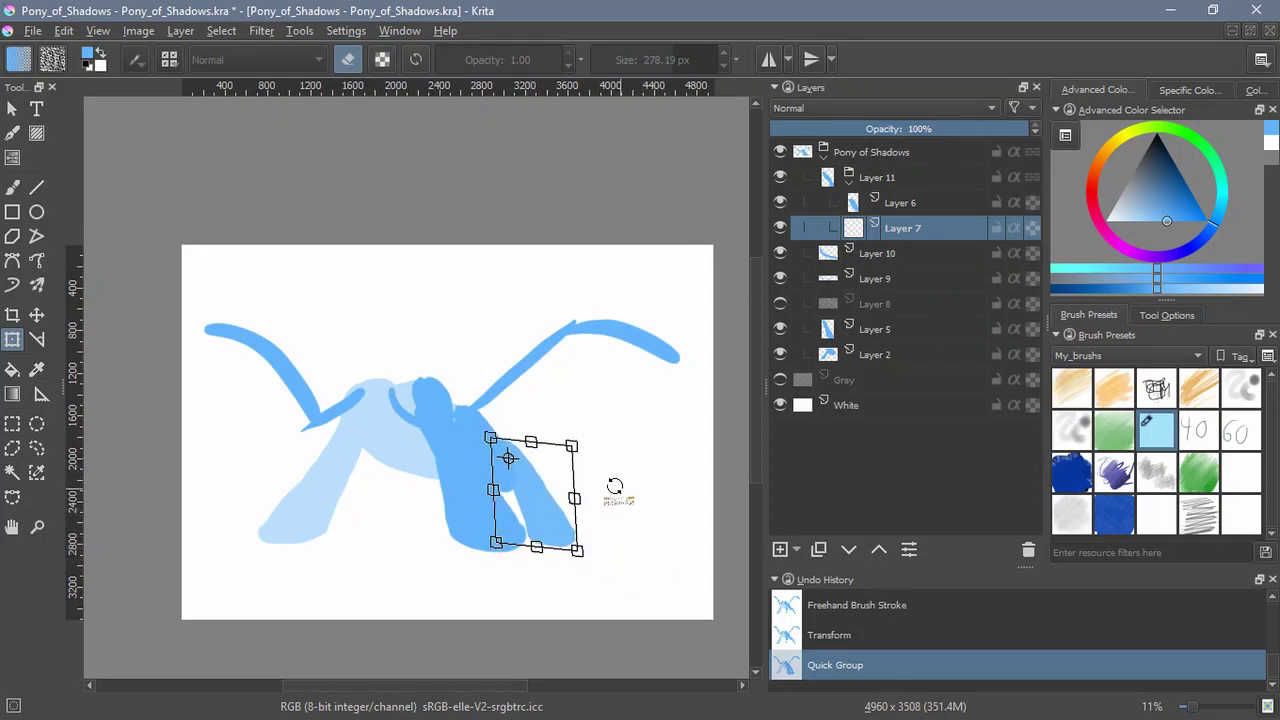
key("Return")
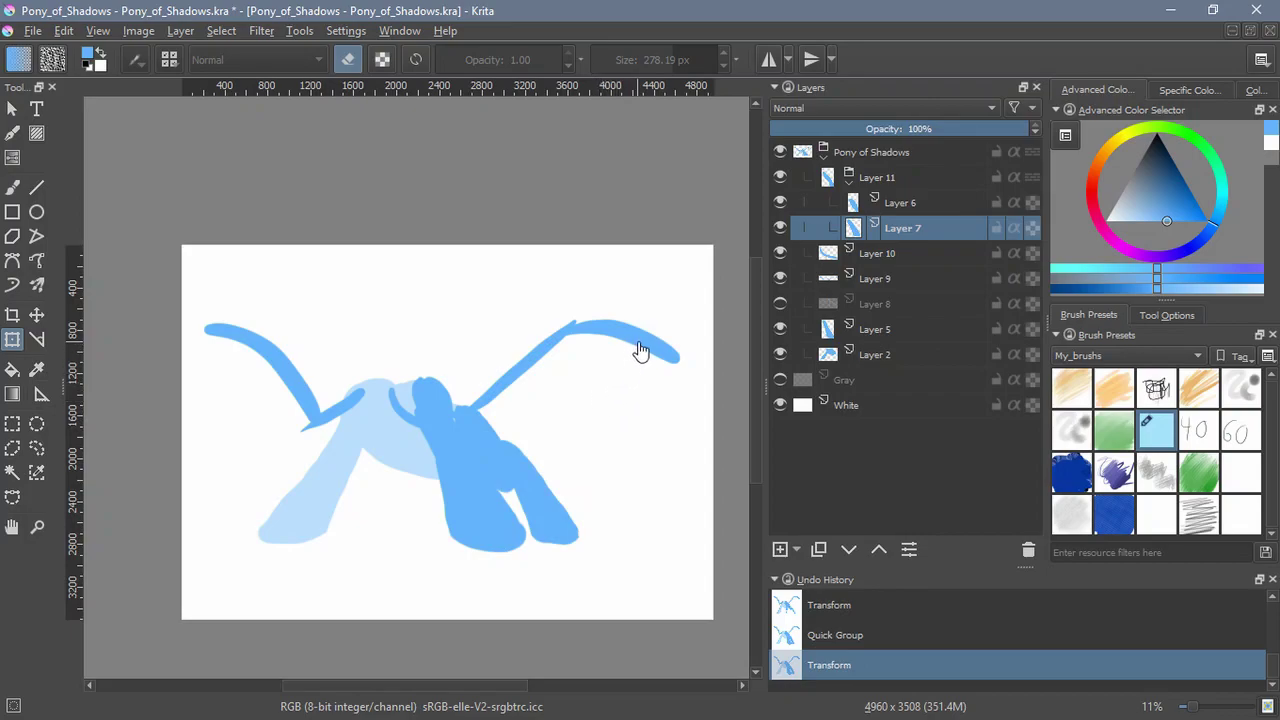
left_click(878, 210)
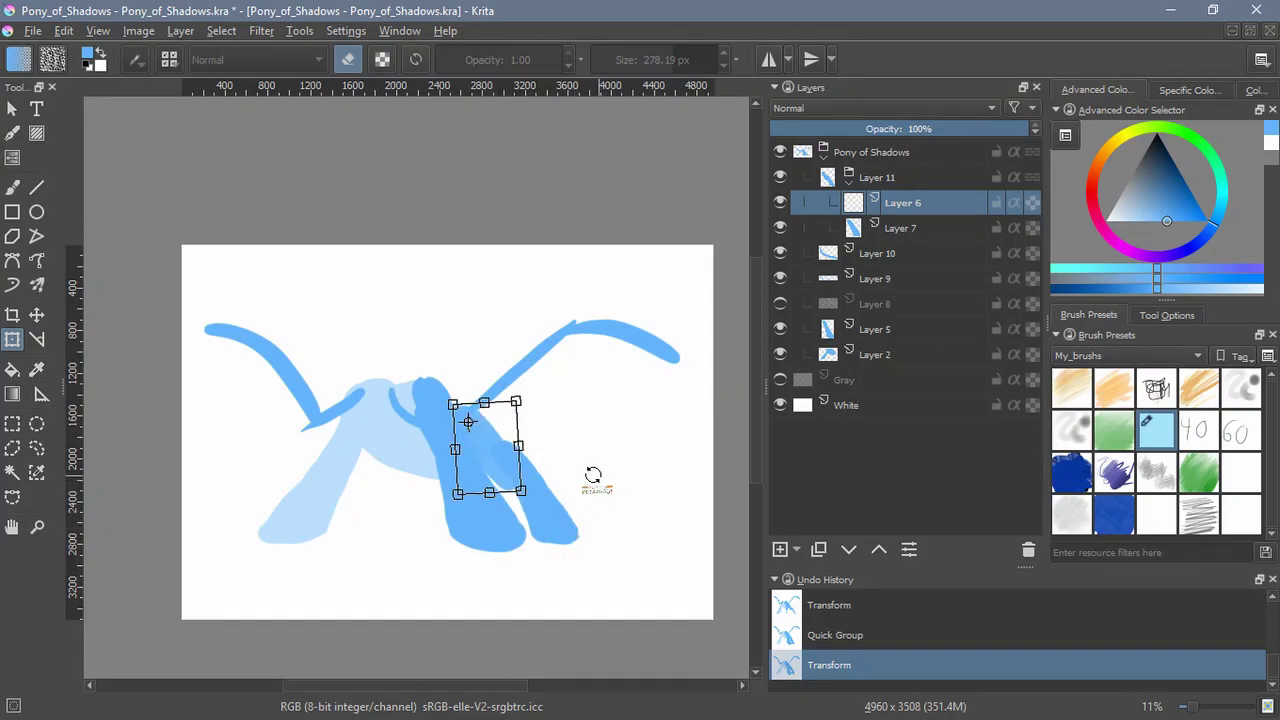
key("Return")
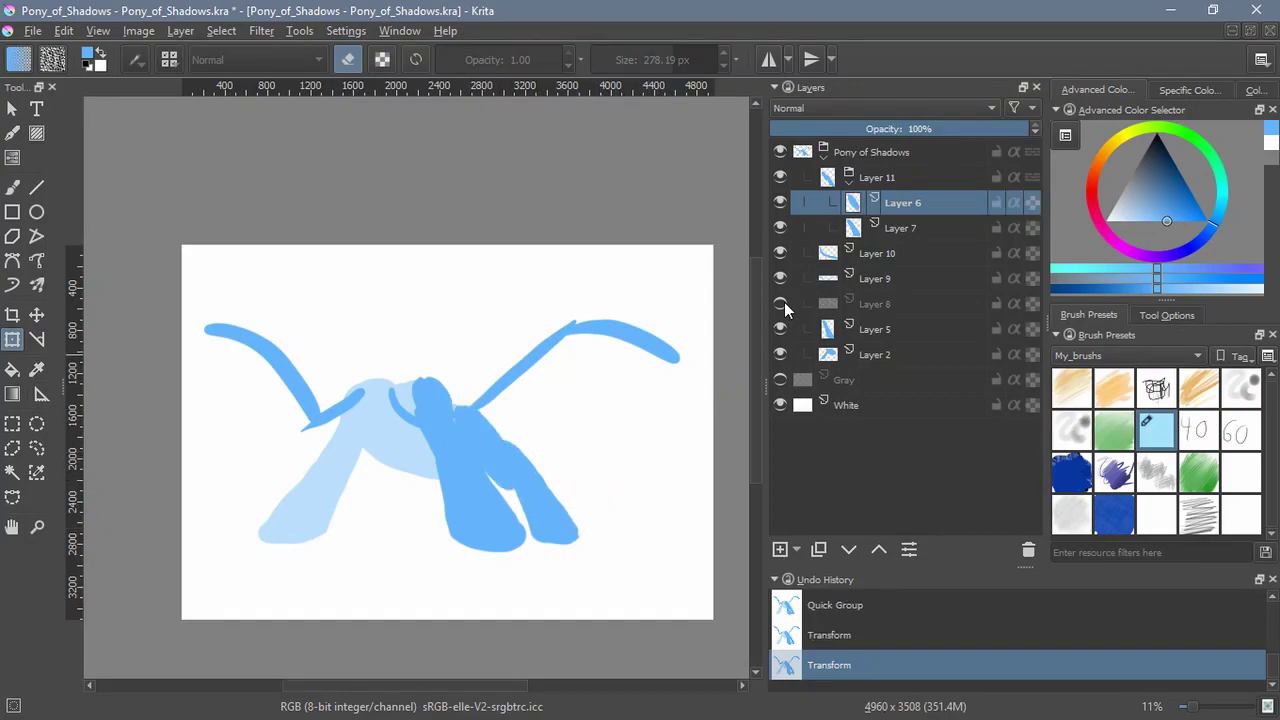
Show Layer 8, lock its alpha, and paint its visible leg guide lines and shoulder joints black
left_click(781, 303)
left_click(869, 308)
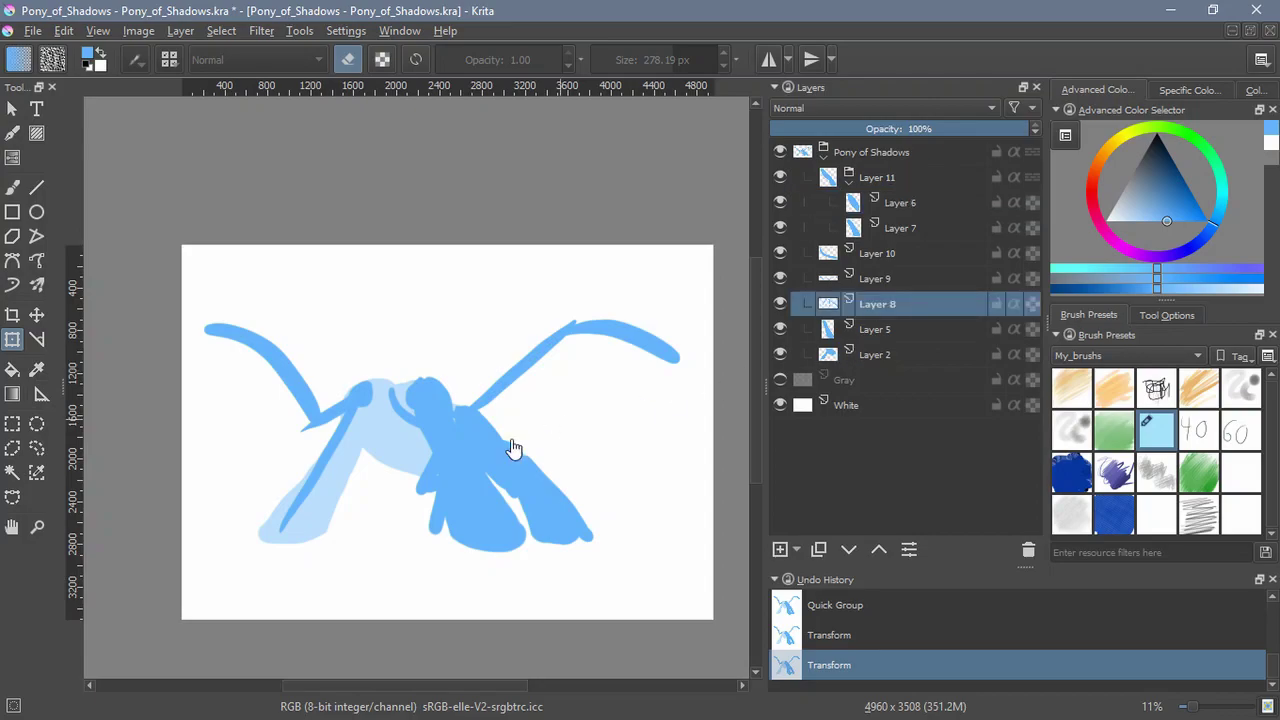
left_click(12, 187)
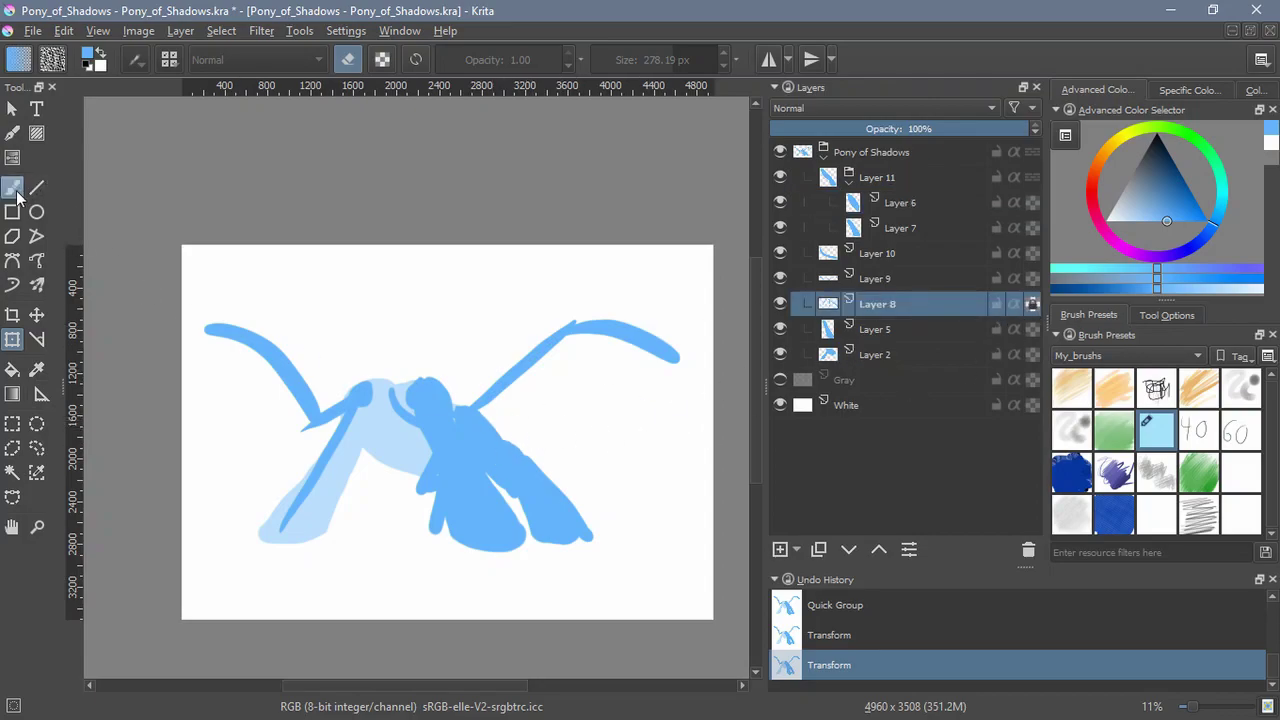
left_click(89, 65)
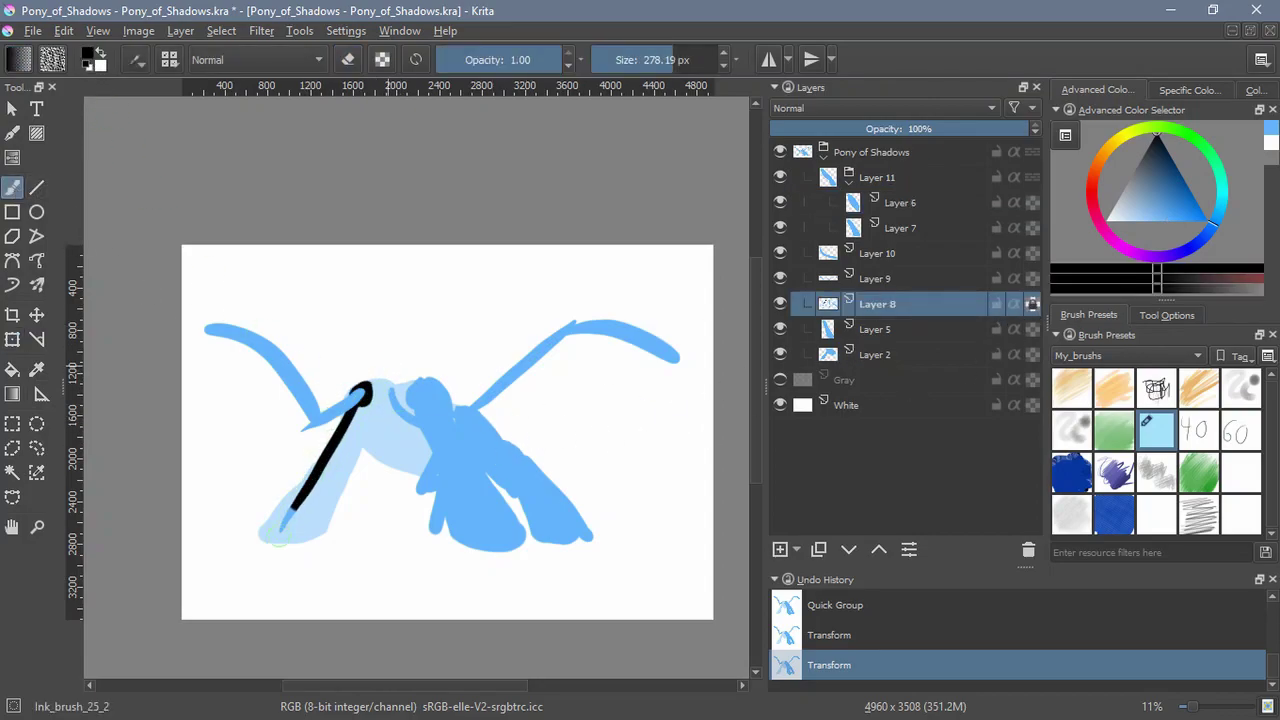
left_click_drag(278, 535, 280, 532)
mouse_move(445, 430)
left_mouse_down()
mouse_move(418, 488)
mouse_move(425, 555)
left_mouse_up()
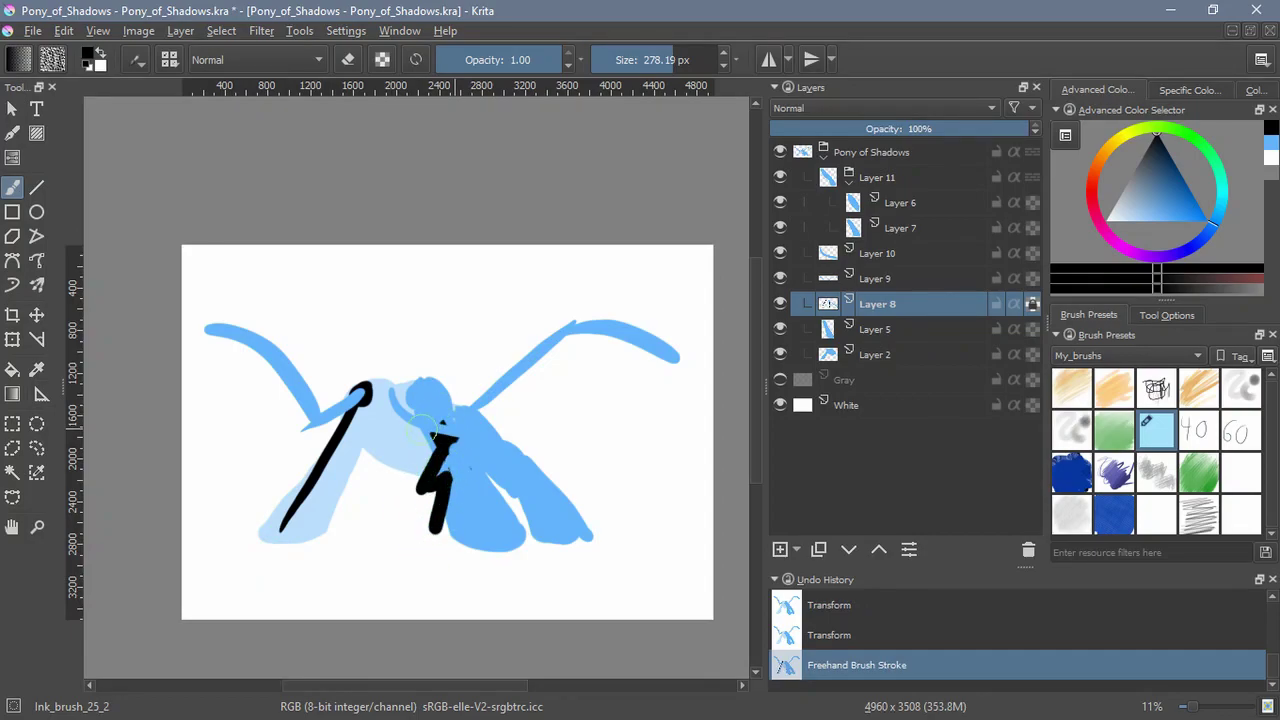
left_click_drag(588, 537, 549, 482)
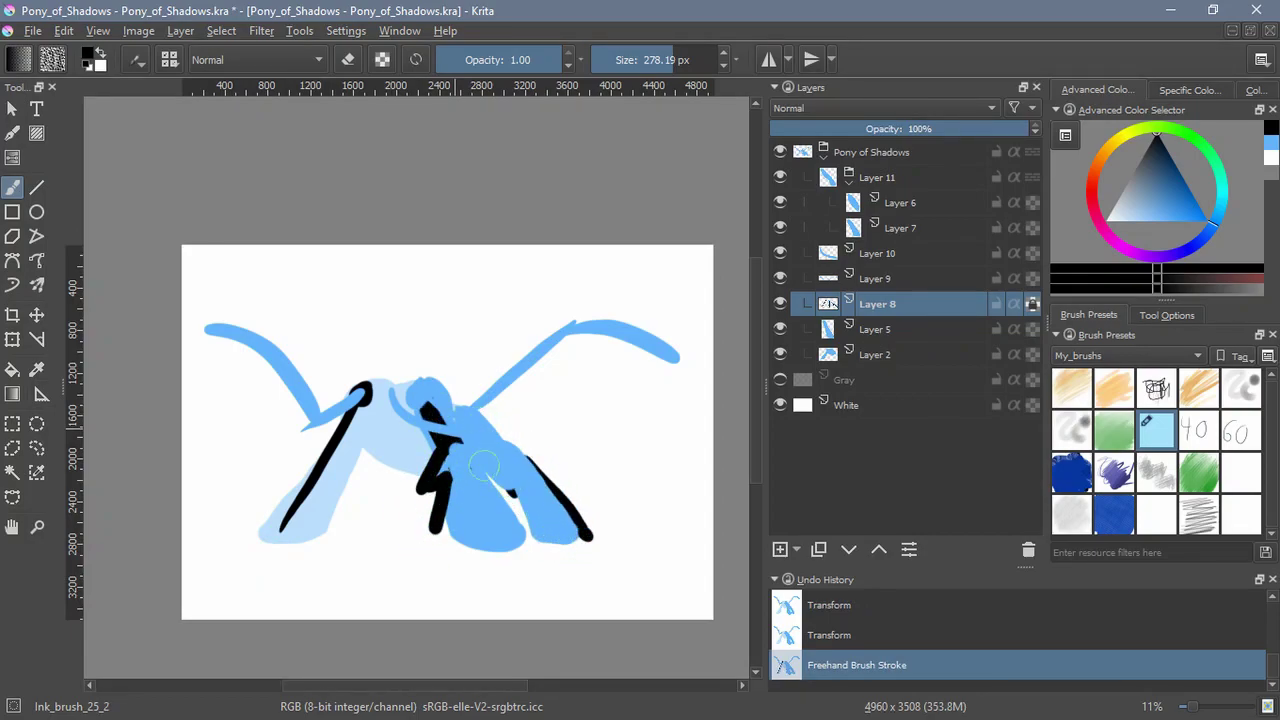
left_click_drag(400, 383, 432, 412)
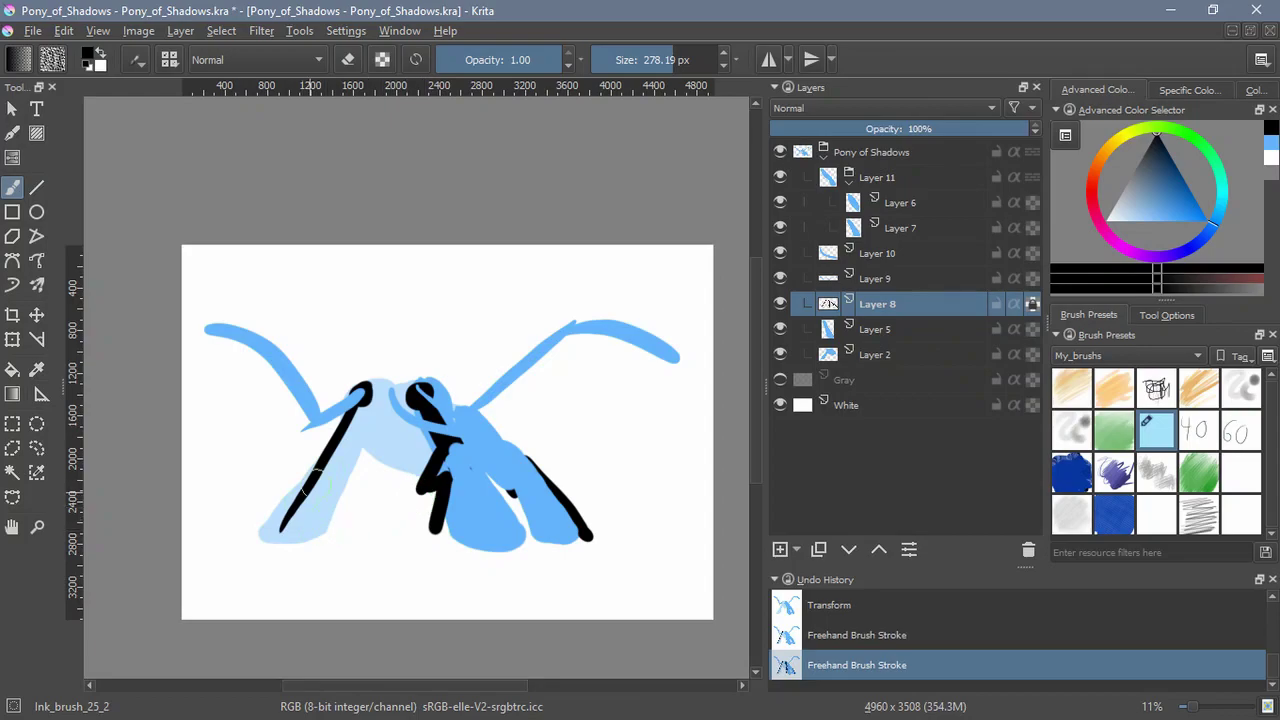
Raise Layer 5 to directly below the Layer 11 group and collapse that group
left_click(890, 329)
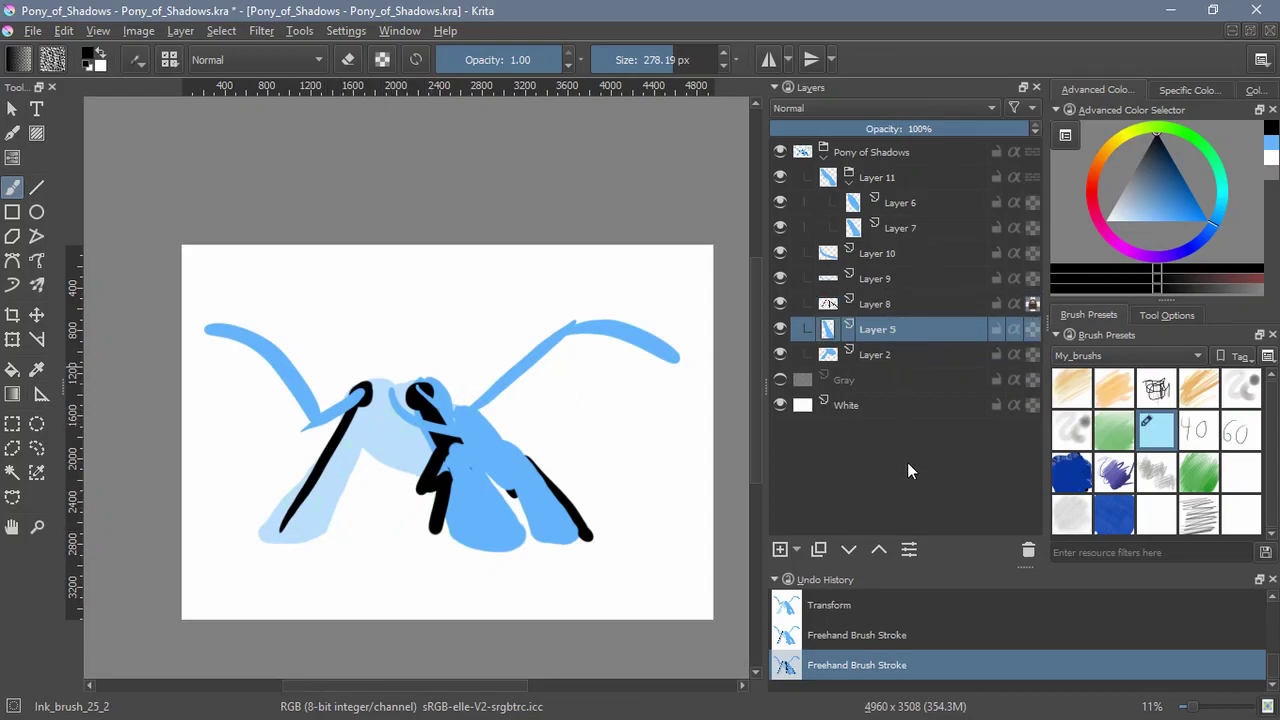
left_click(879, 550)
left_click(878, 551)
left_click(879, 548)
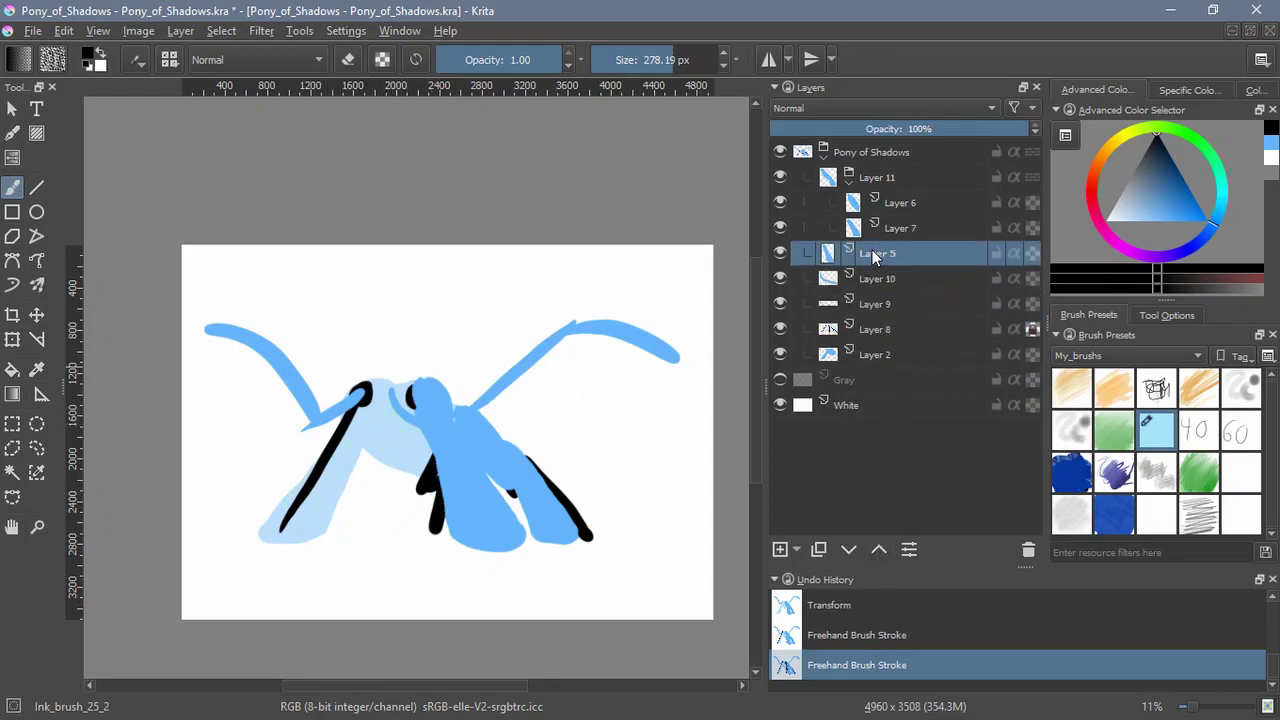
left_click(849, 183)
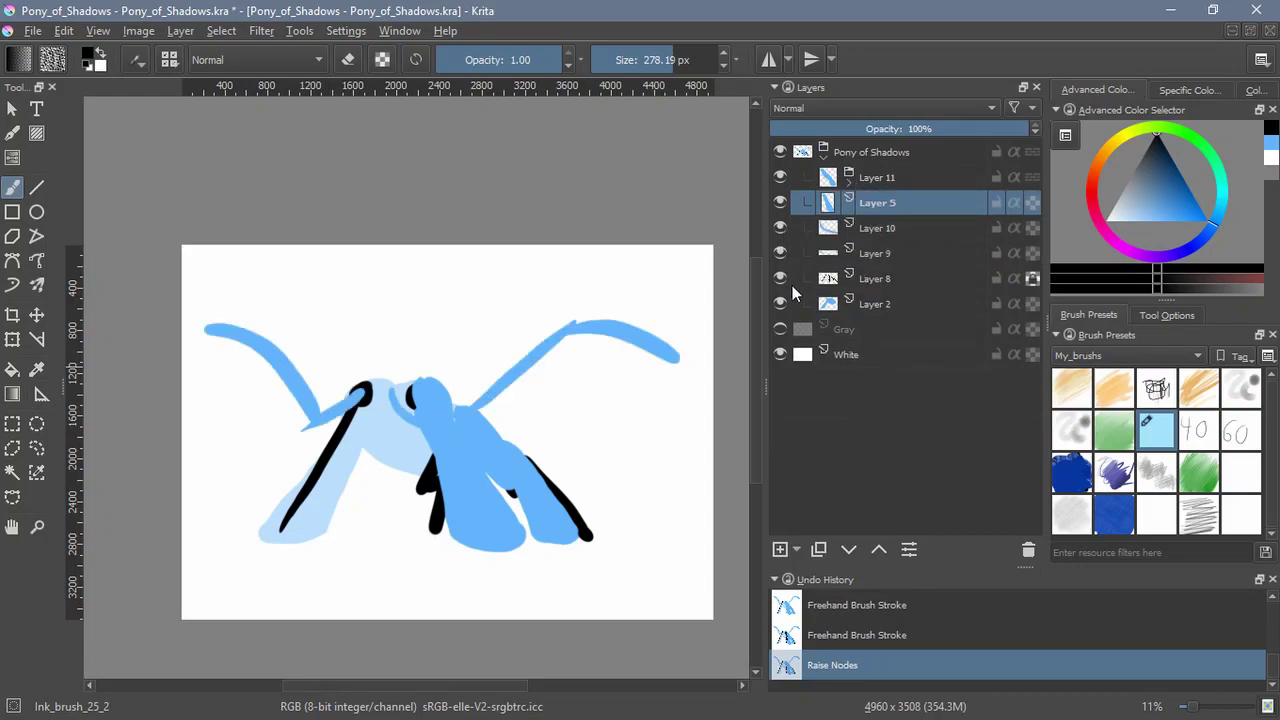
Add a layer above Layer 8 and start blocking in the bent leg under the body in blue along its guide
left_click(796, 279)
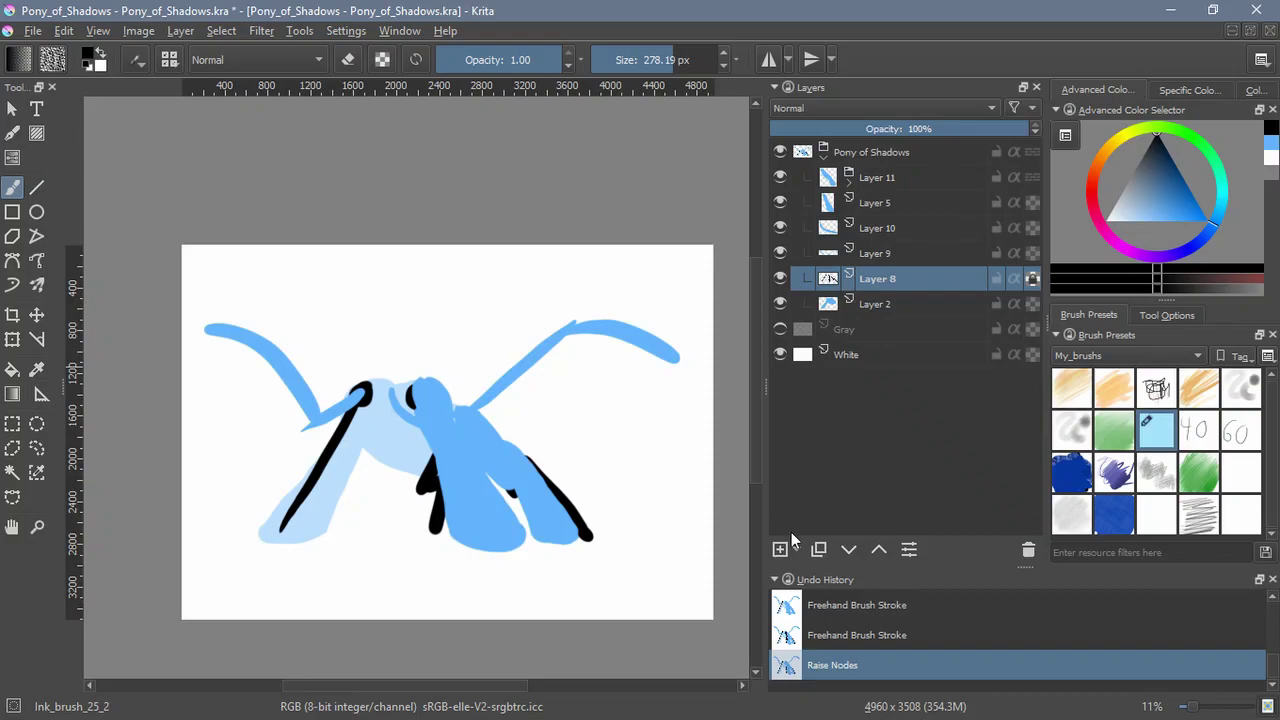
left_click(780, 549)
left_click(1270, 143)
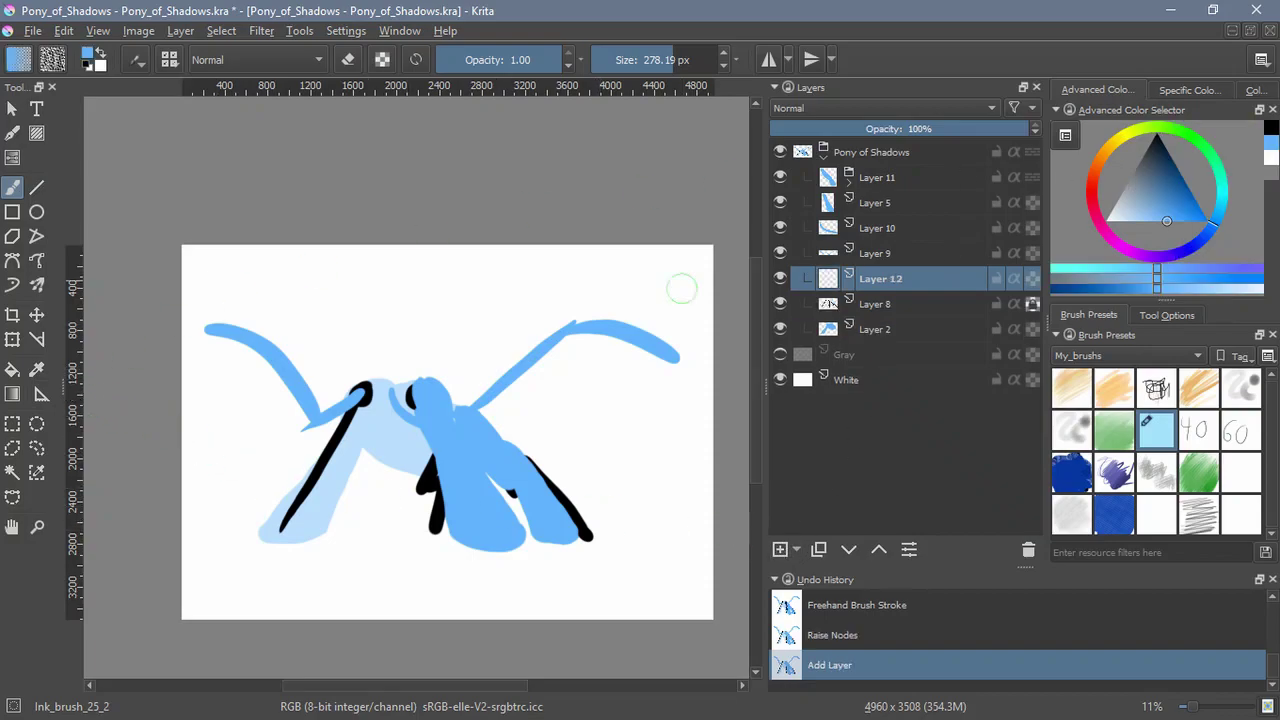
left_click_drag(427, 512, 463, 431)
mouse_move(449, 392)
left_mouse_down()
mouse_move(388, 497)
mouse_move(443, 380)
mouse_move(415, 460)
mouse_move(440, 505)
mouse_move(428, 540)
left_mouse_up()
key("ctrl+z")
key("ctrl+z")
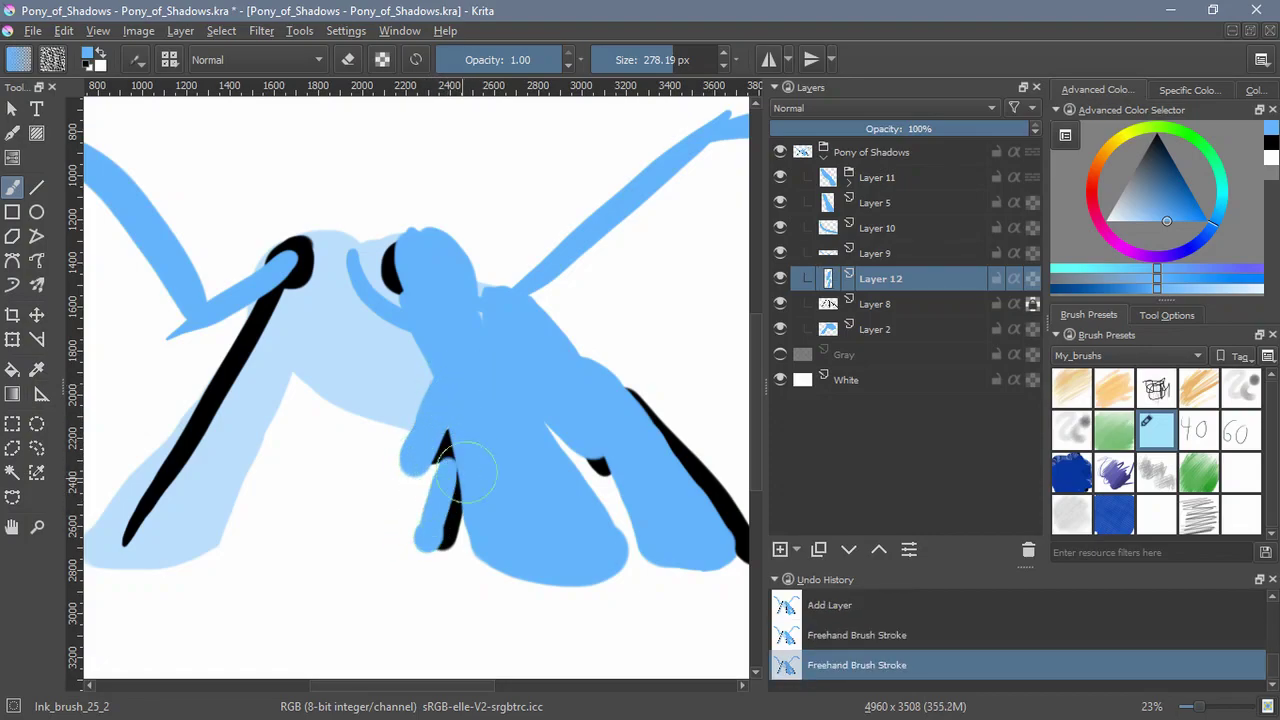
Hide Layer 5 and thicken the upper and lower segments of the bent leg on Layer 12
left_click(780, 178)
left_click(779, 178)
left_click(779, 204)
left_click(779, 204)
left_click(779, 205)
mouse_move(453, 390)
left_mouse_down()
mouse_move(433, 525)
mouse_move(408, 542)
left_mouse_up()
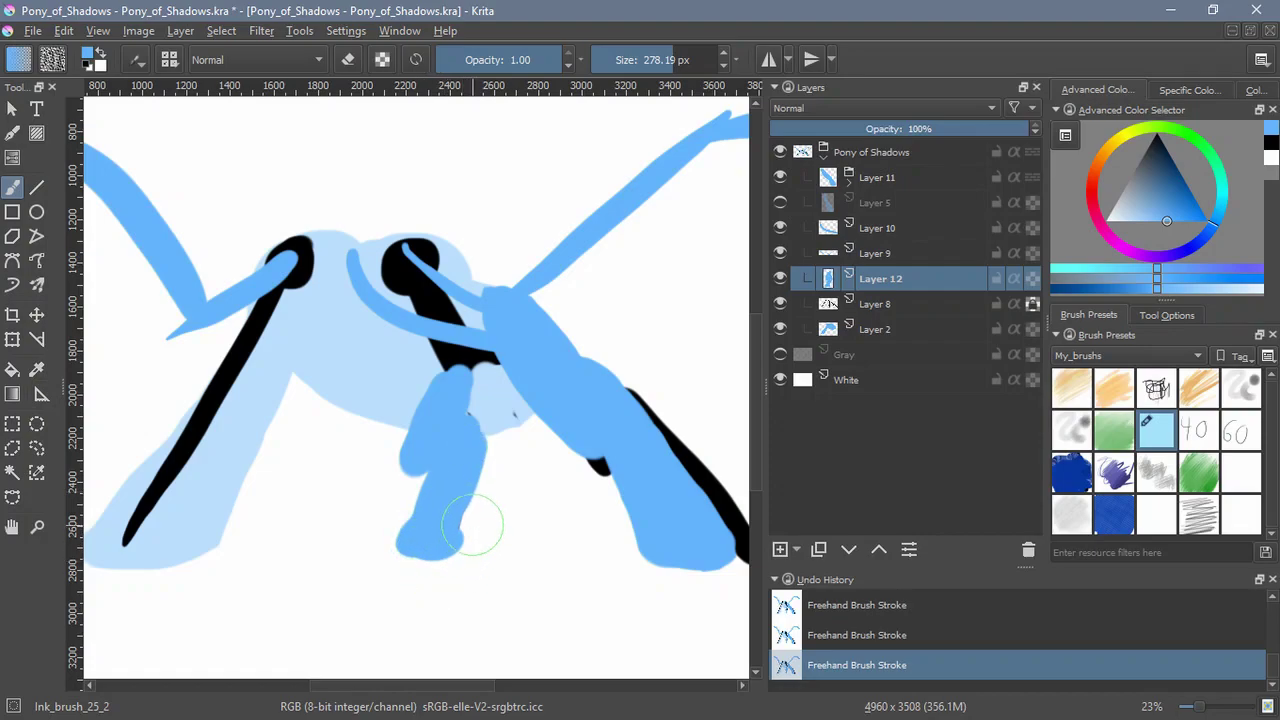
Reshape the bent leg's lower segment on Layer 12 by alternately erasing and painting, slanting it into a flared hoof
key("e")
mouse_move(491, 480)
left_mouse_down()
mouse_move(466, 548)
mouse_move(420, 507)
mouse_move(405, 543)
left_mouse_up()
key("e")
key("e")
left_click_drag(482, 527, 449, 577)
key("e")
mouse_move(382, 558)
left_mouse_down()
mouse_move(439, 474)
mouse_move(353, 553)
mouse_move(390, 490)
mouse_move(350, 560)
left_mouse_up()
key("e")
left_click_drag(452, 560, 368, 583)
key("e")
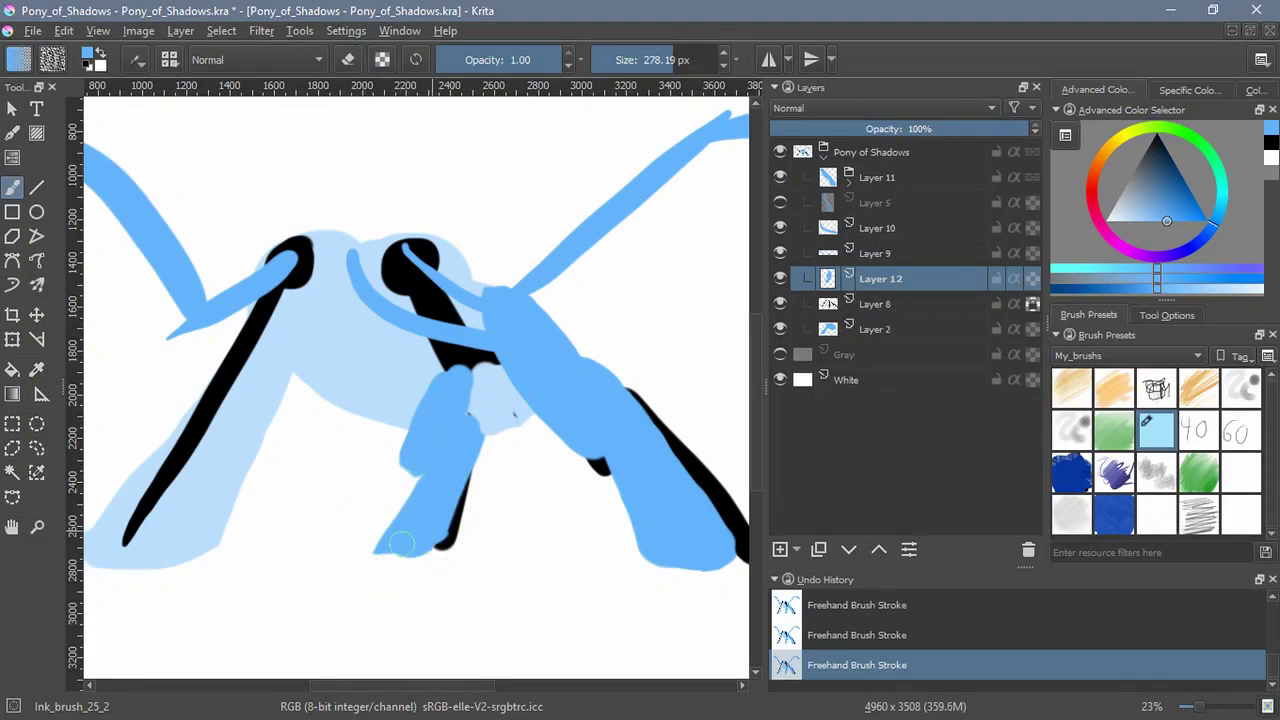
Clean up the edges of the bent leg's hoof, shin and knee with alternating brush and eraser strokes
key("e")
mouse_move(402, 547)
left_mouse_down()
mouse_move(381, 567)
mouse_move(502, 437)
left_mouse_up()
key("e")
key("e")
left_click_drag(405, 458, 392, 473)
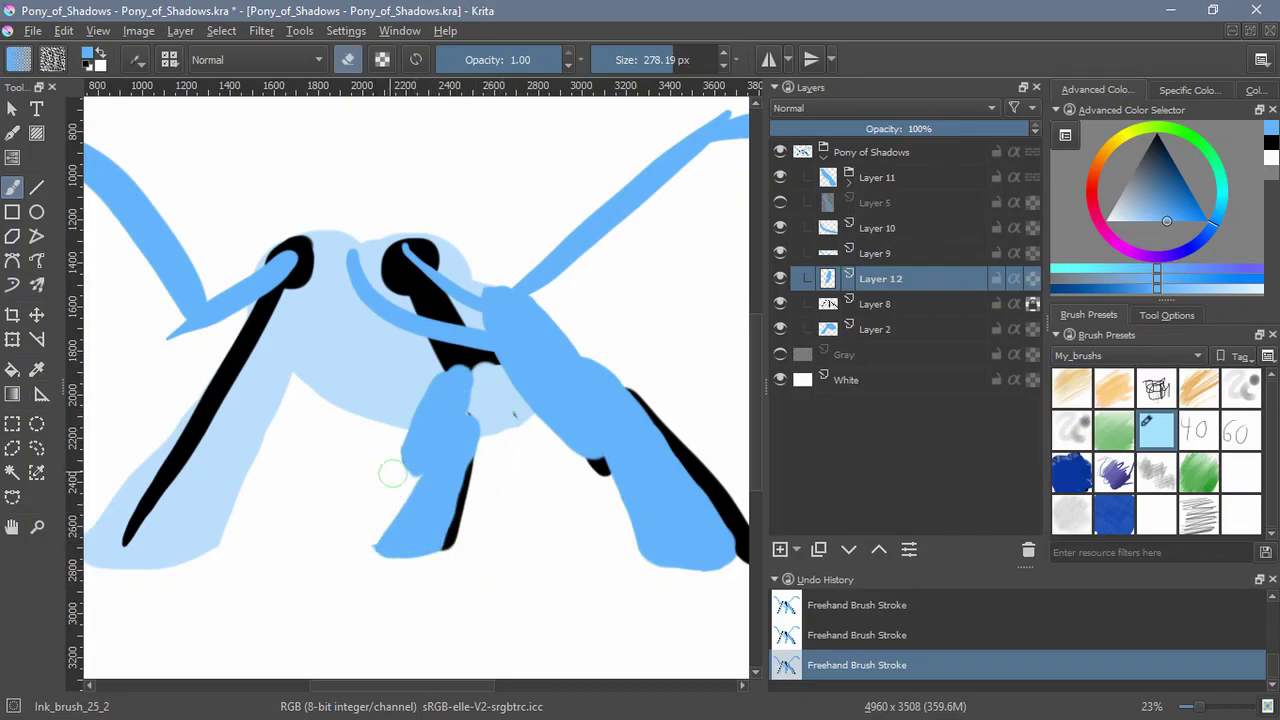
key("e")
key("e")
left_click_drag(388, 456, 415, 445)
key("e")
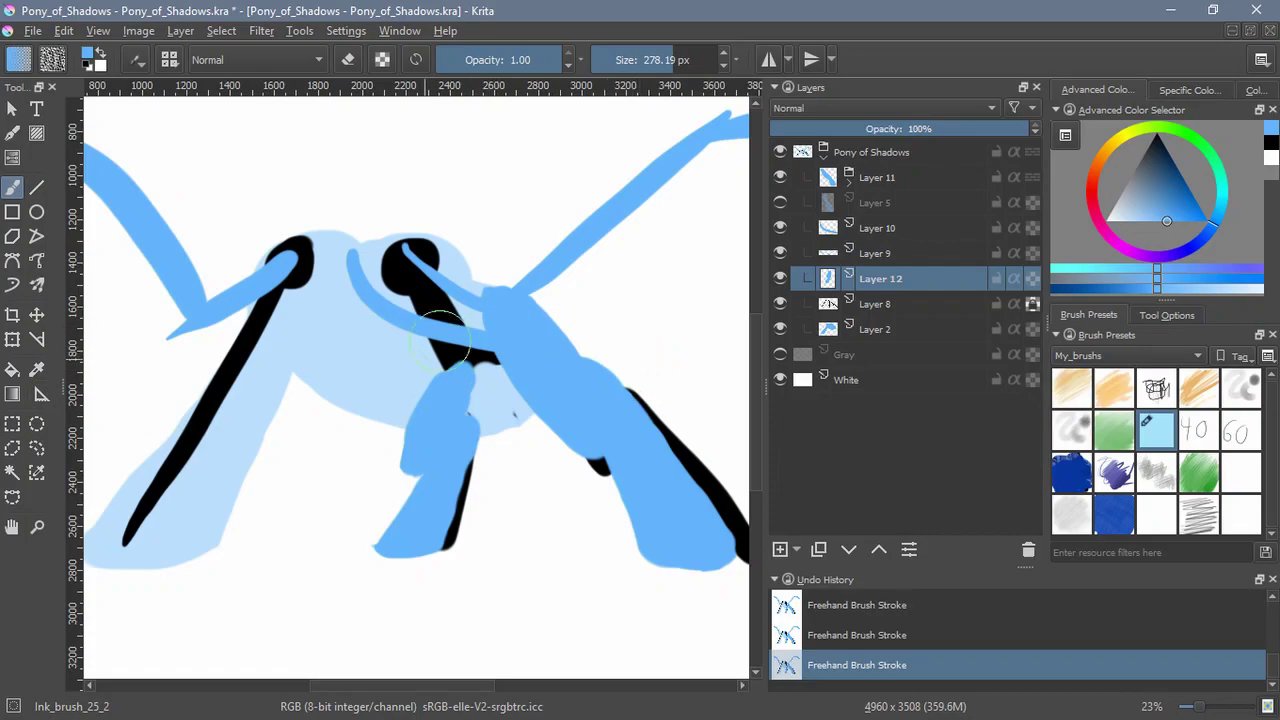
left_click_drag(457, 369, 400, 462)
key("ctrl+z")
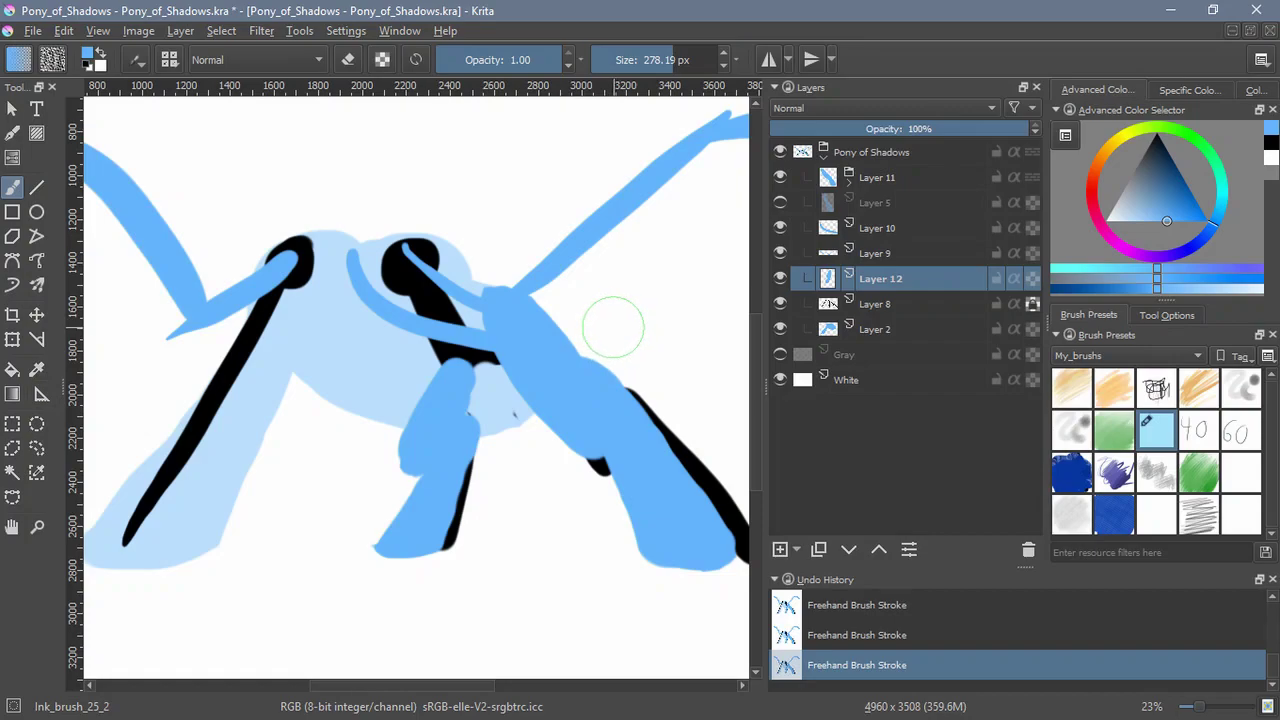
Toggle the Layer 11 leg group to compare it with its guide line, select the group, and hide Layer 8
left_click_drag(601, 470, 518, 458)
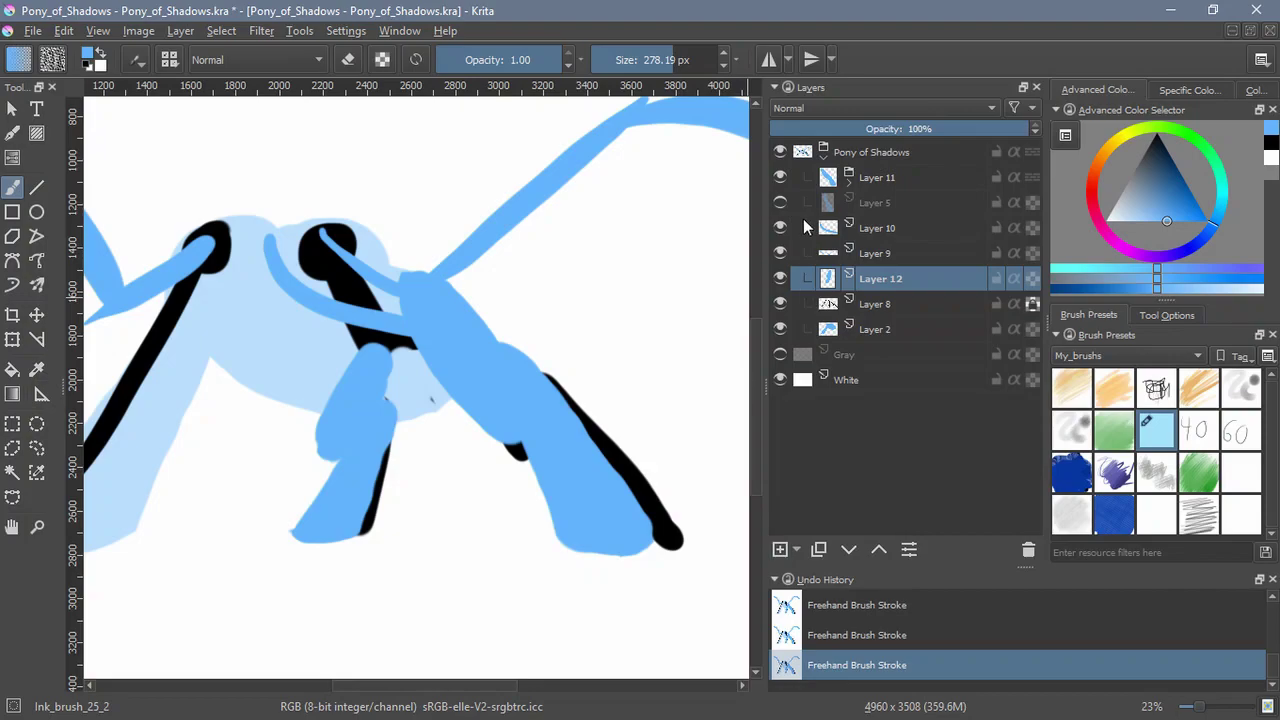
left_click(783, 173)
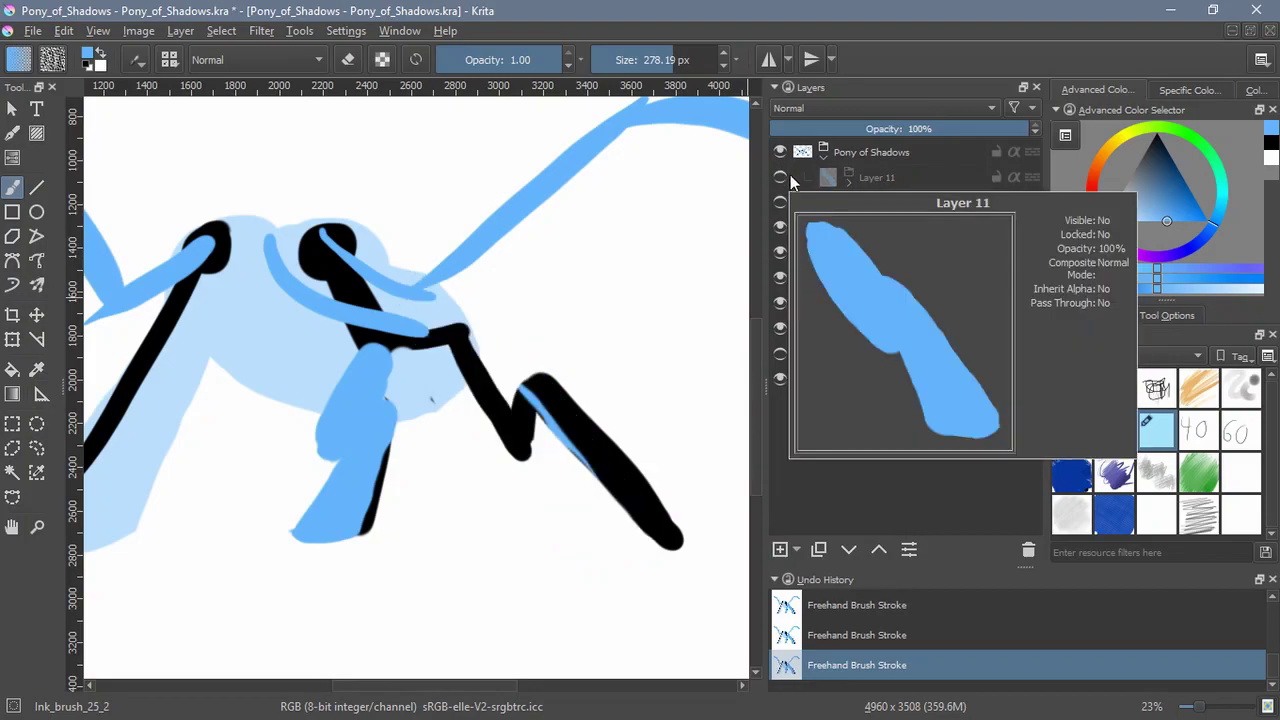
left_click(784, 174)
left_click(800, 177)
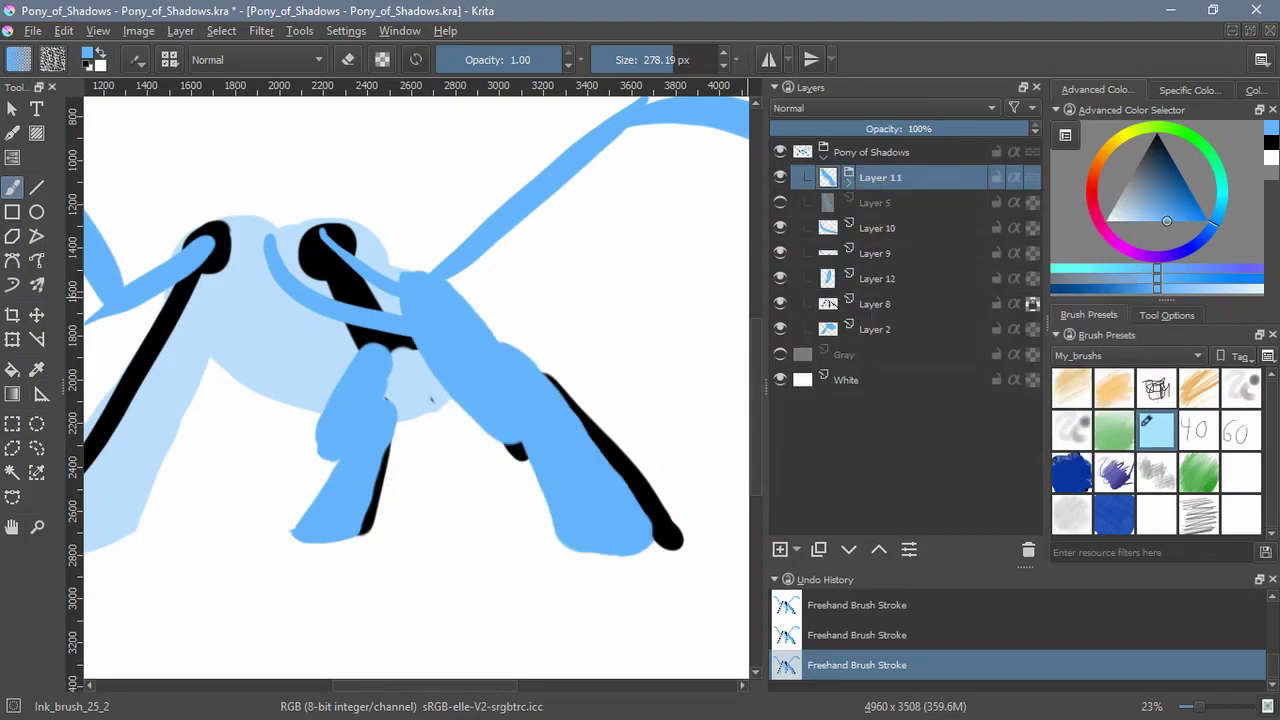
left_click(780, 303)
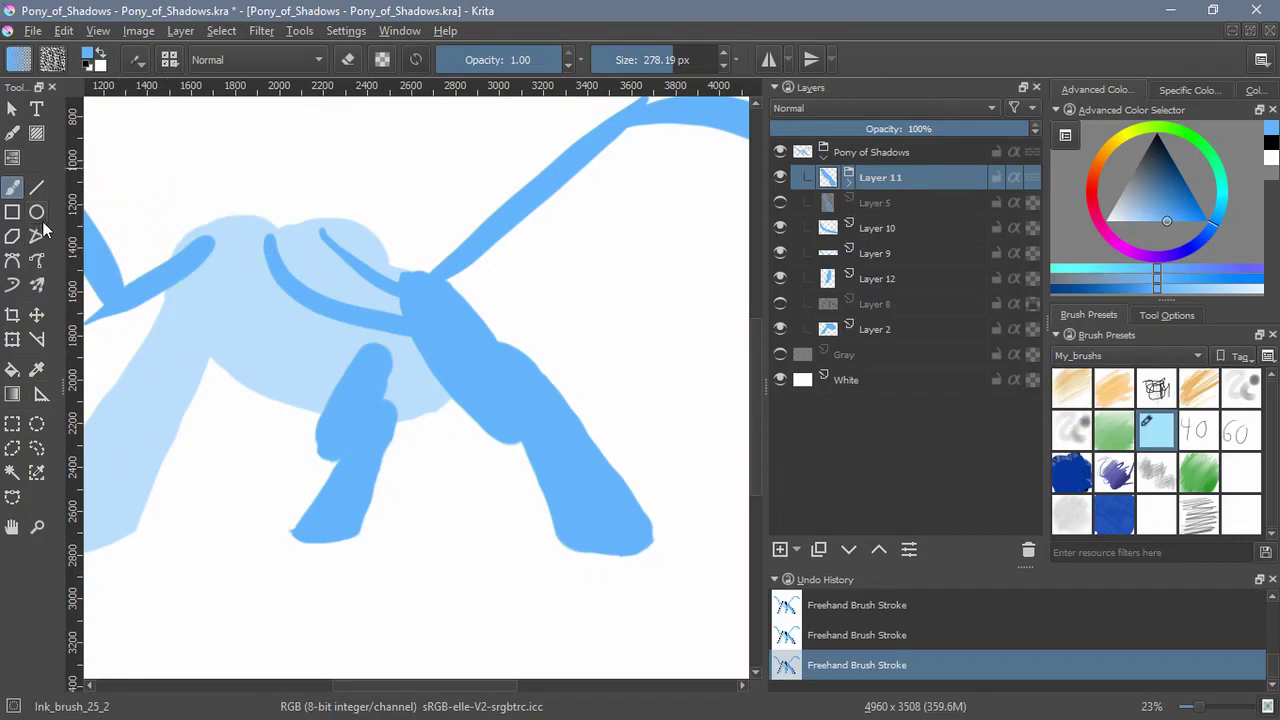
Transform the Layer 11 leg group, shifting it away from the body's edge and scaling it down
left_click(12, 339)
mouse_move(414, 271)
left_mouse_down()
mouse_move(474, 272)
mouse_move(441, 311)
left_mouse_up()
key("ctrl+z")
left_click_drag(497, 380, 504, 366)
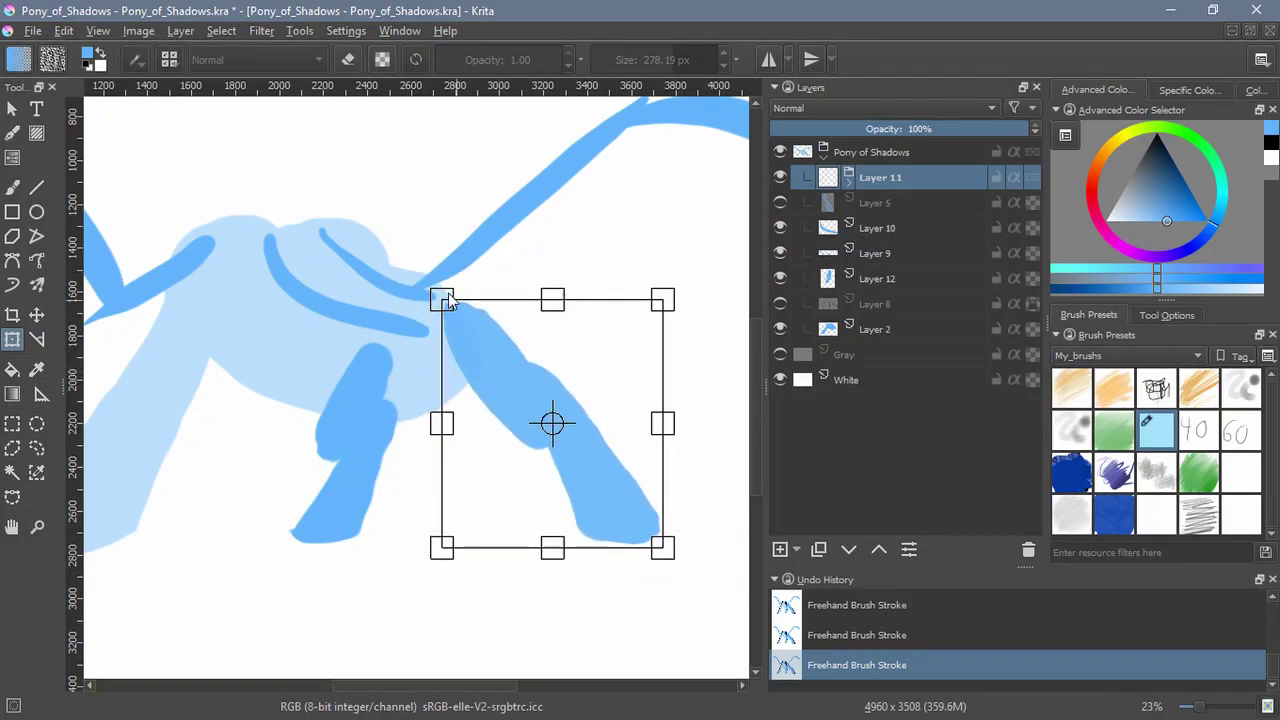
left_click_drag(442, 300, 480, 343)
Try to scale down the Layer 11 leg group and place it against the body's edge, reworking the transform once before applying
mouse_move(541, 391)
left_mouse_down()
mouse_move(503, 362)
mouse_move(503, 380)
left_mouse_up()
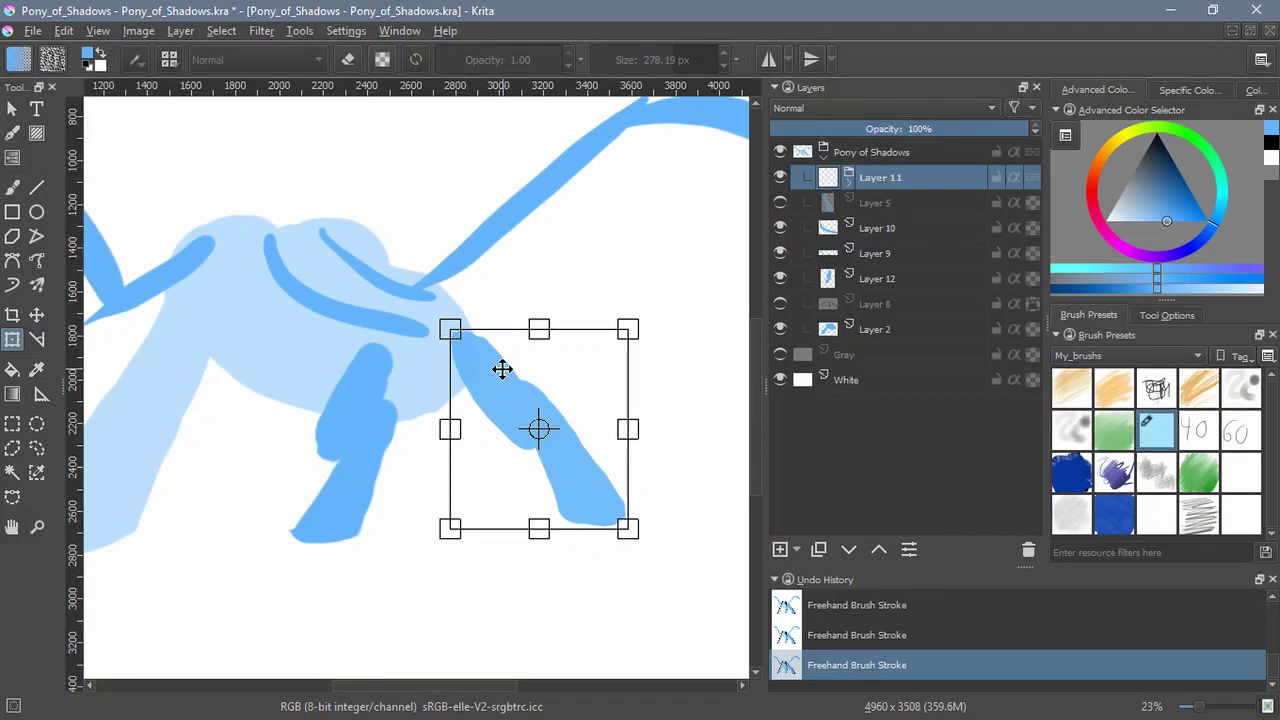
left_click_drag(500, 366, 504, 383)
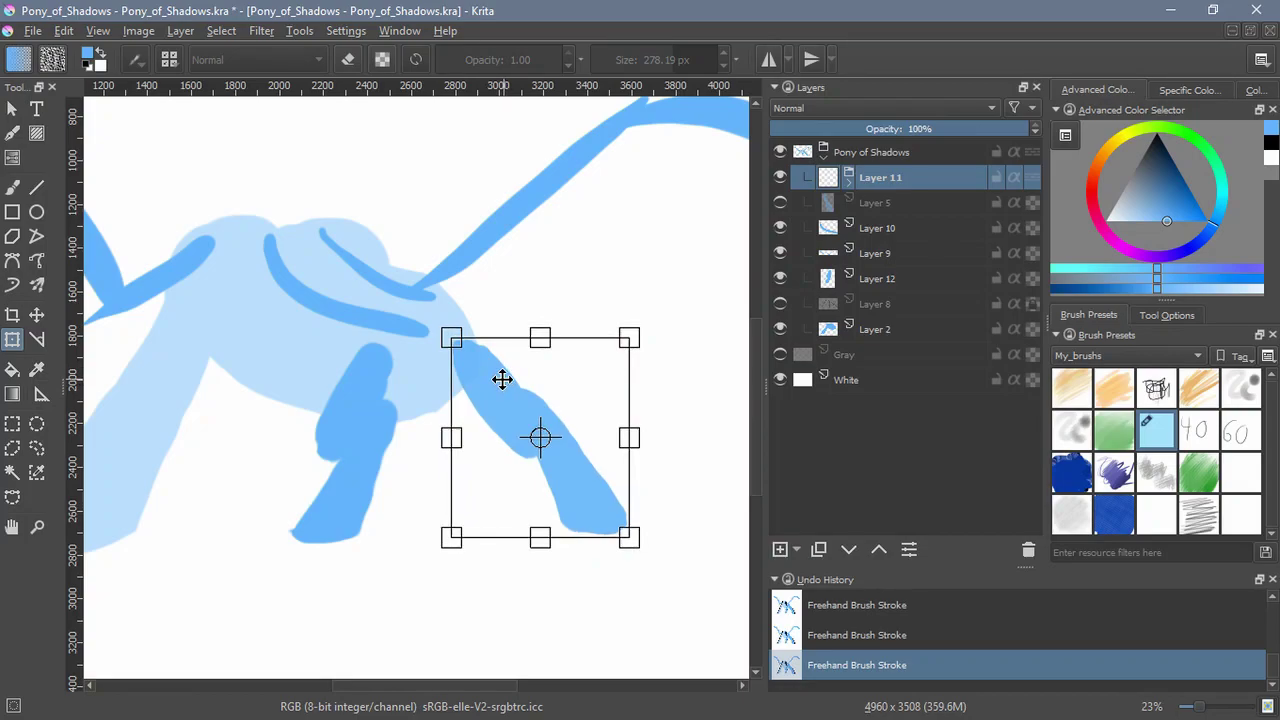
key("ctrl+z")
key("ctrl+z")
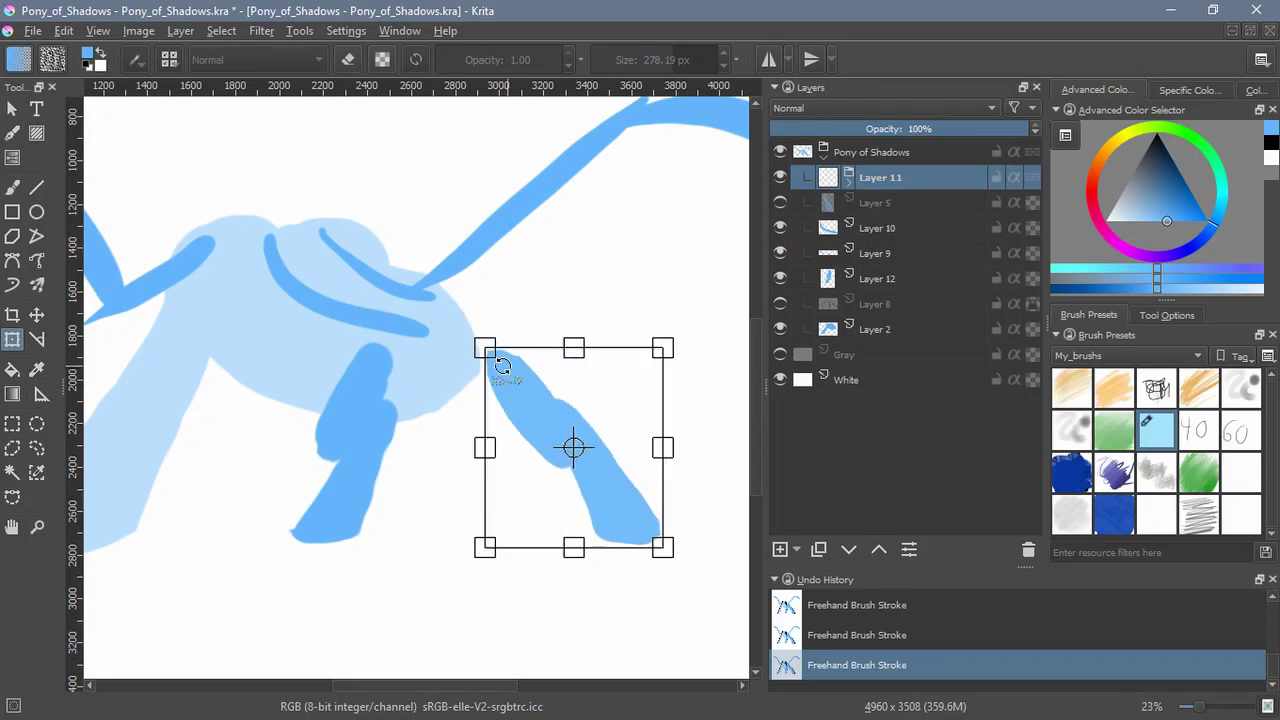
key("ctrl+z")
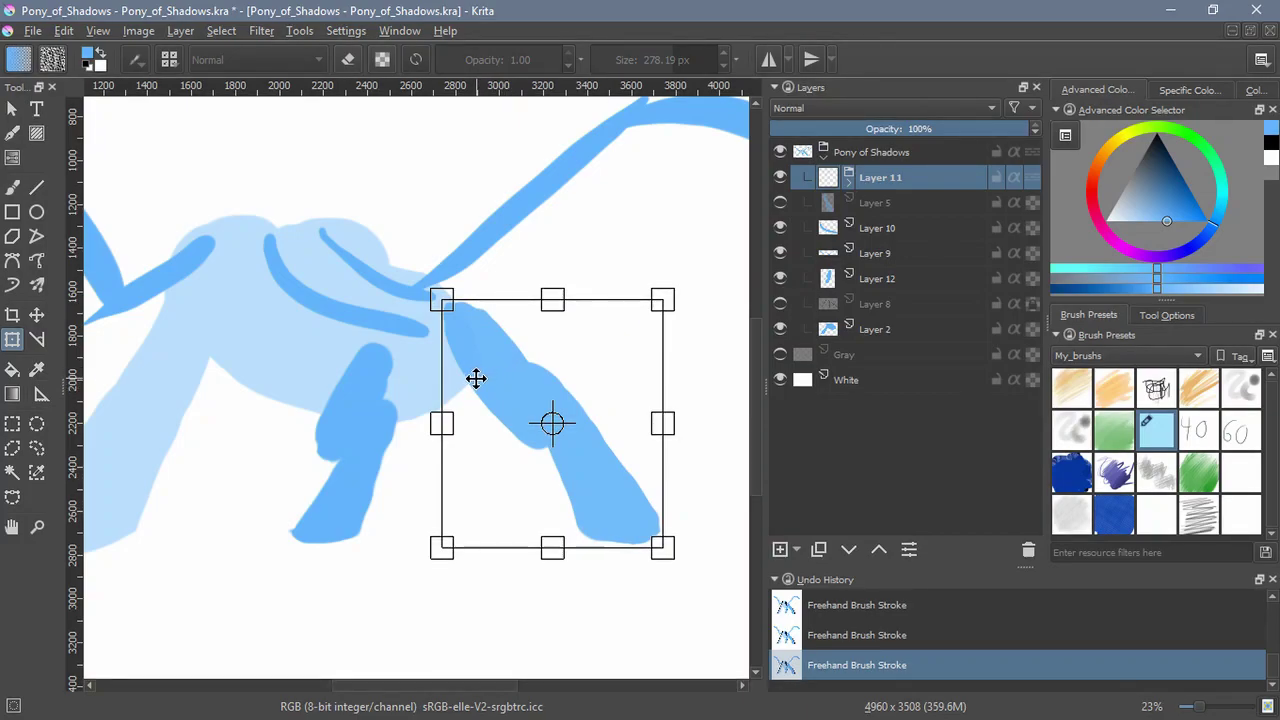
left_click_drag(447, 316, 475, 335)
left_click_drag(506, 383, 485, 378)
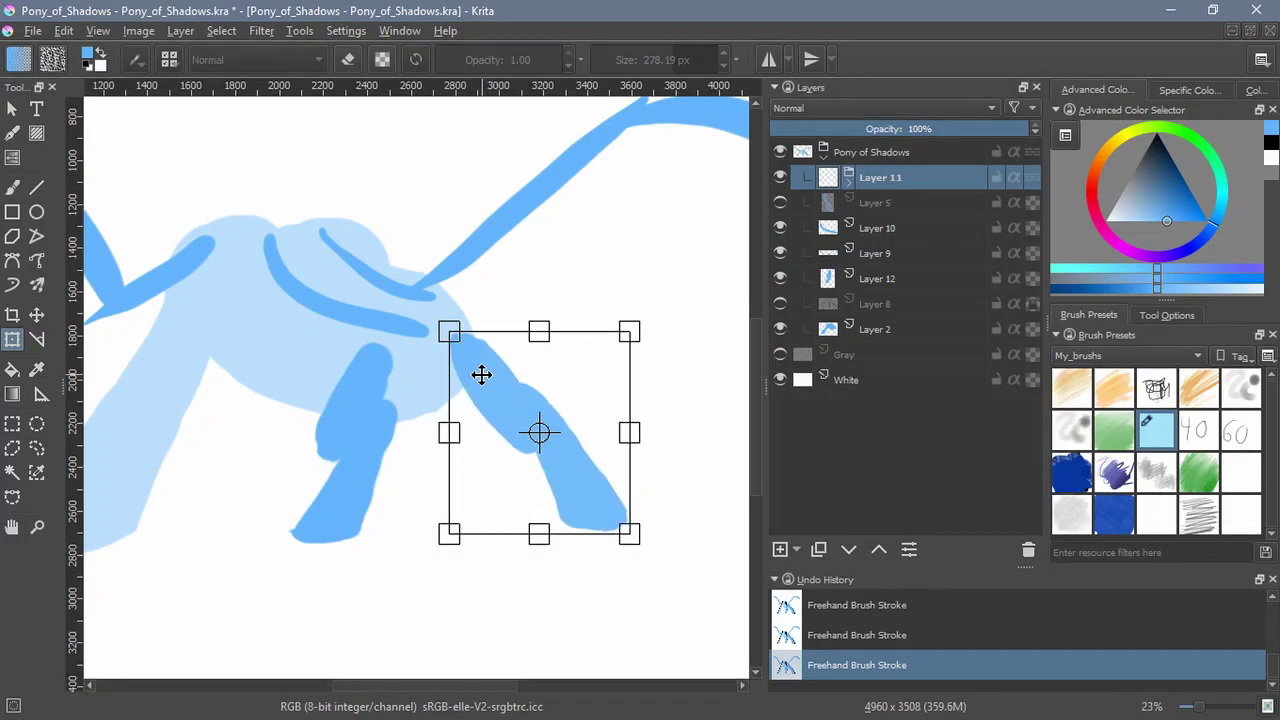
key("Return")
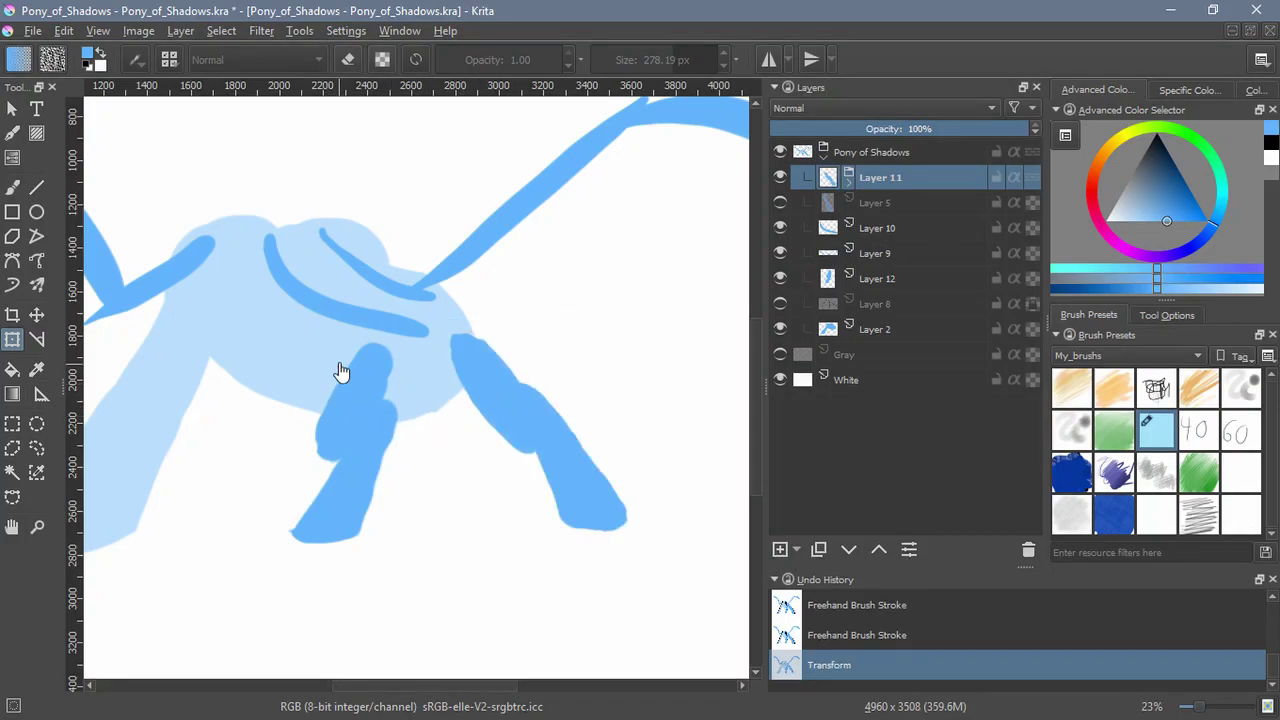
Try to reshape the body on Layer 2 by erasing its edge near the rear leg and repainting and trimming the belly
left_click(827, 335)
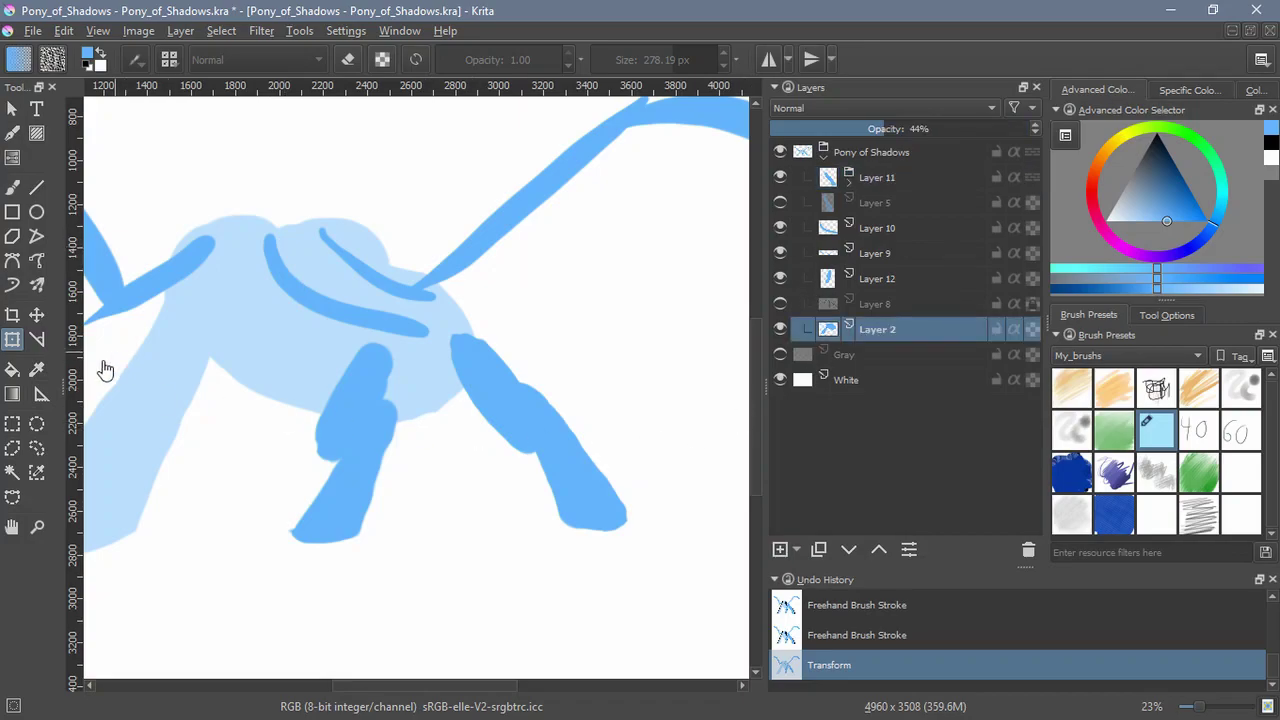
key("b")
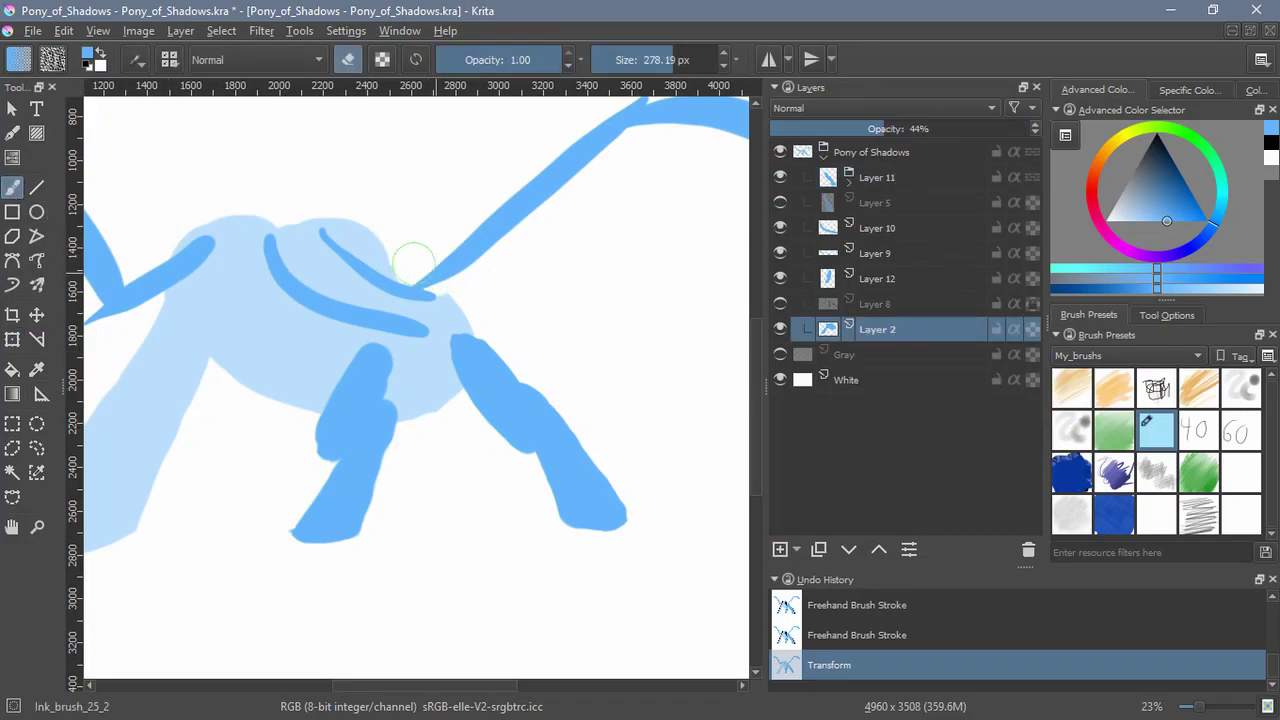
left_click_drag(412, 260, 472, 300)
left_click_drag(460, 350, 440, 415)
key("e")
left_click_drag(215, 365, 318, 408)
key("e")
left_click_drag(316, 395, 236, 360)
Undo the body outline strokes on Layer 2 and the applied transform of the Layer 11 leg group
key("ctrl+z")
key("ctrl+z")
key("ctrl+z")
key("ctrl+z")
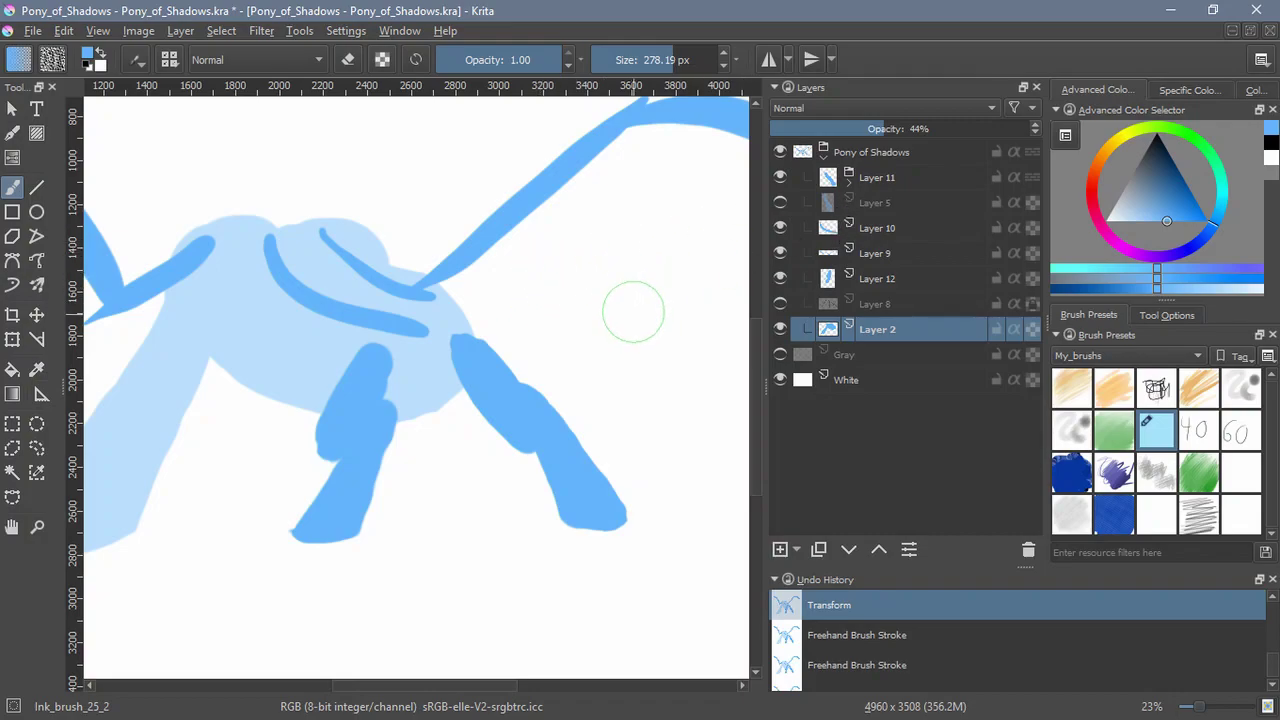
left_click_drag(420, 288, 625, 530)
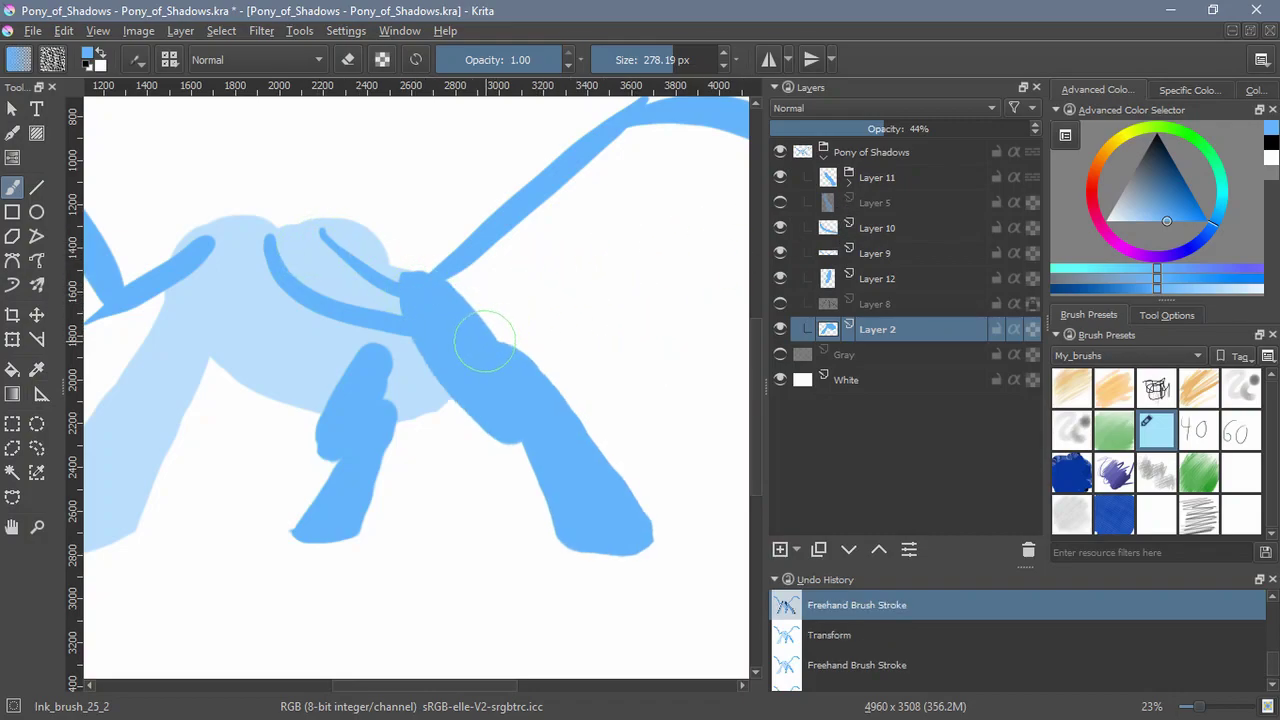
Show Layer 5 and lower the bent leg's Layer 12 beneath Layer 2 in the layer stack
left_click(780, 202)
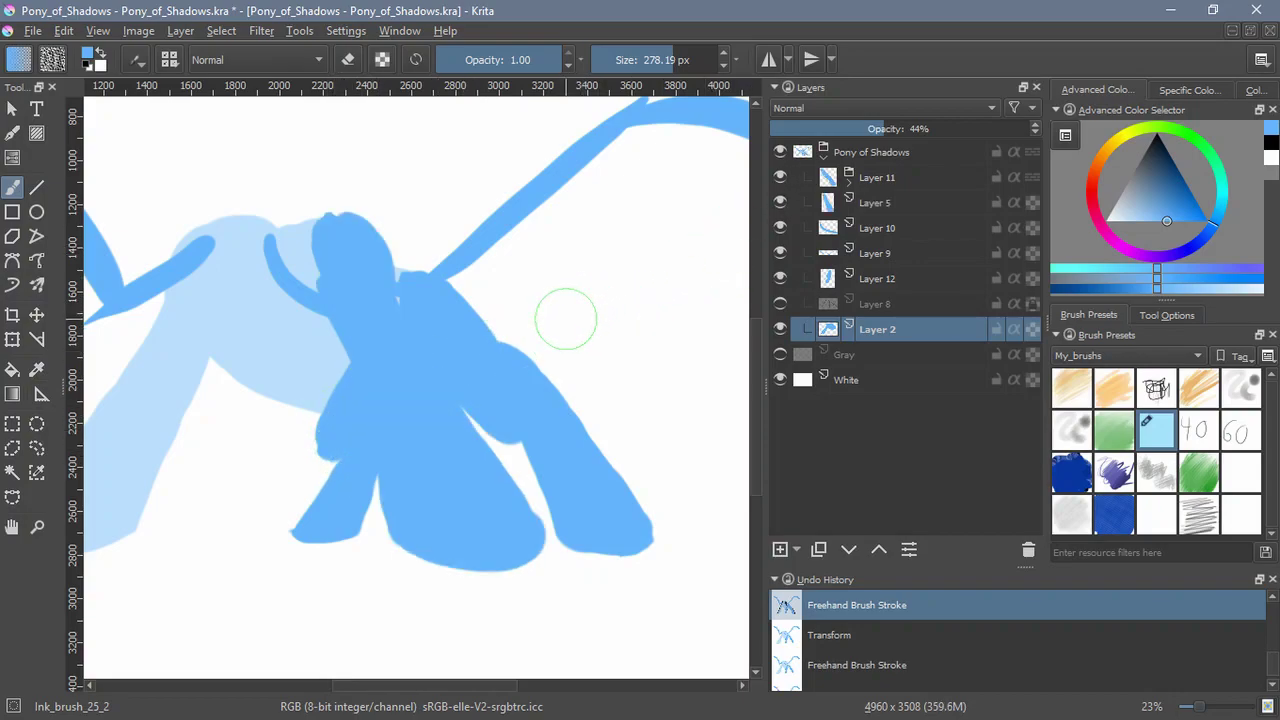
left_click(866, 268)
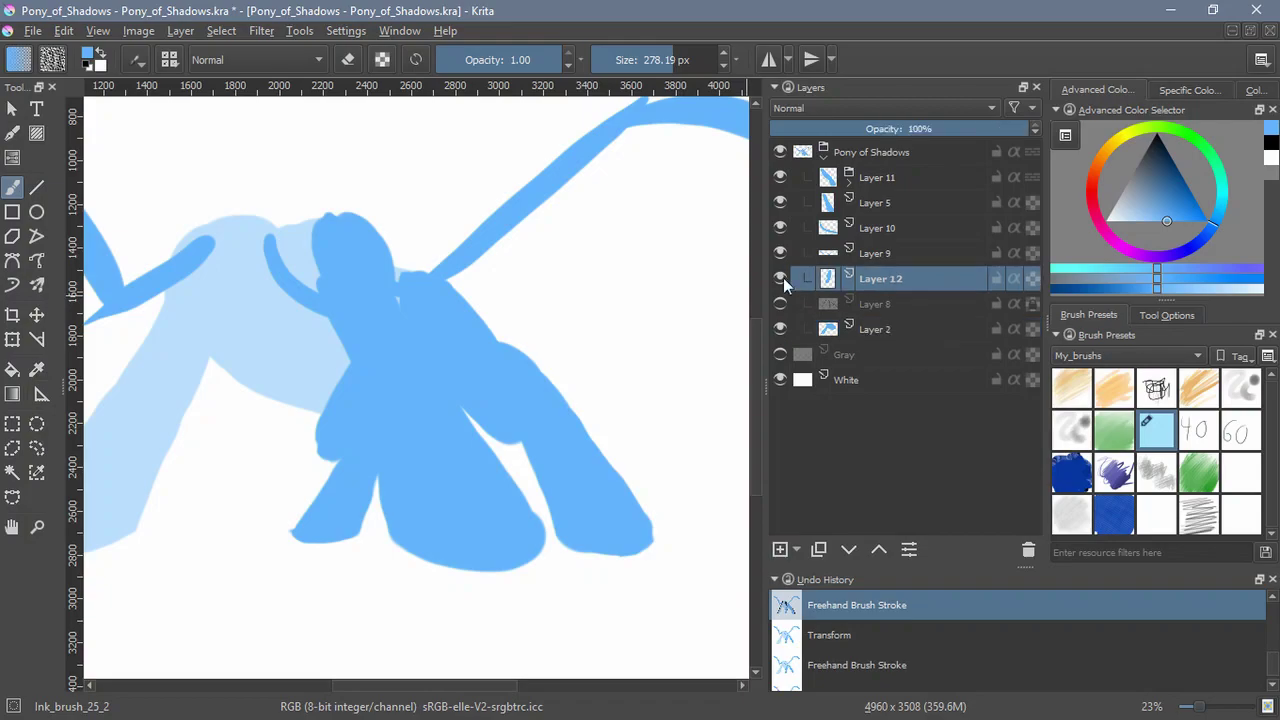
left_click(782, 276)
left_click(780, 278)
left_click(848, 546)
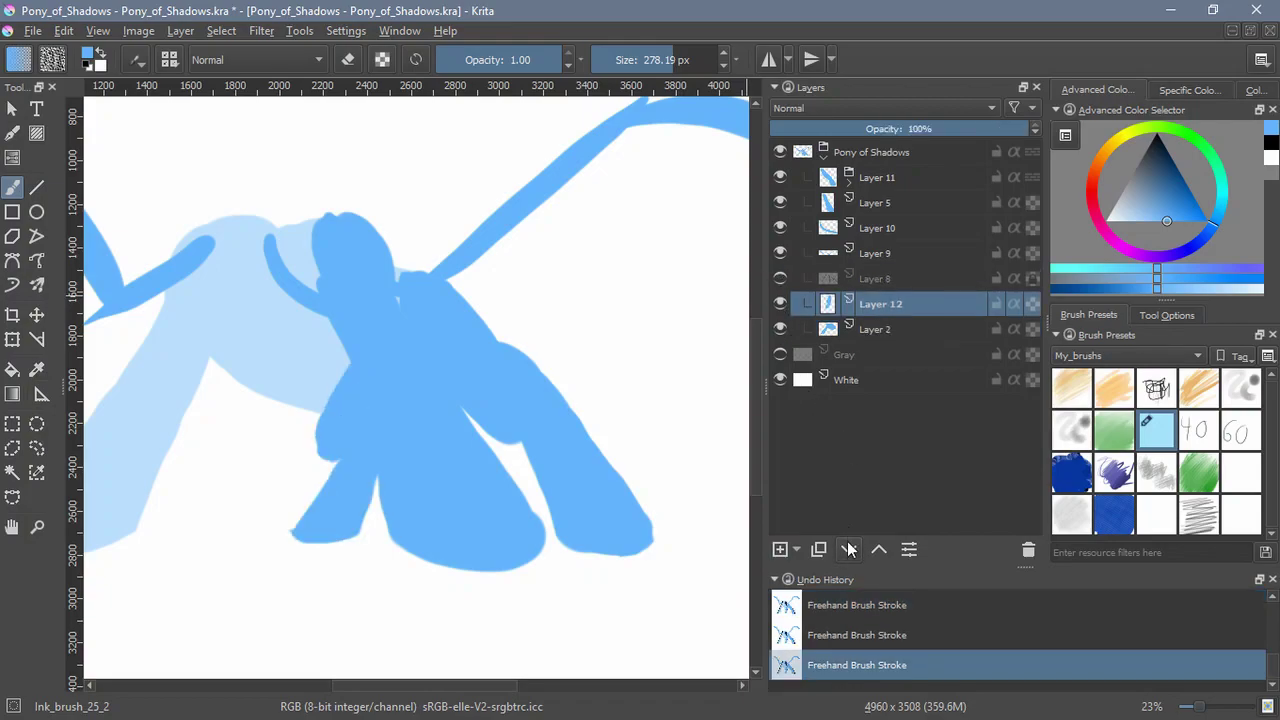
left_click(848, 546)
Move the bent leg on Layer 12 slightly to the left under the body
left_click(36, 316)
mouse_move(349, 438)
left_mouse_down()
mouse_move(324, 435)
mouse_move(369, 503)
left_mouse_up()
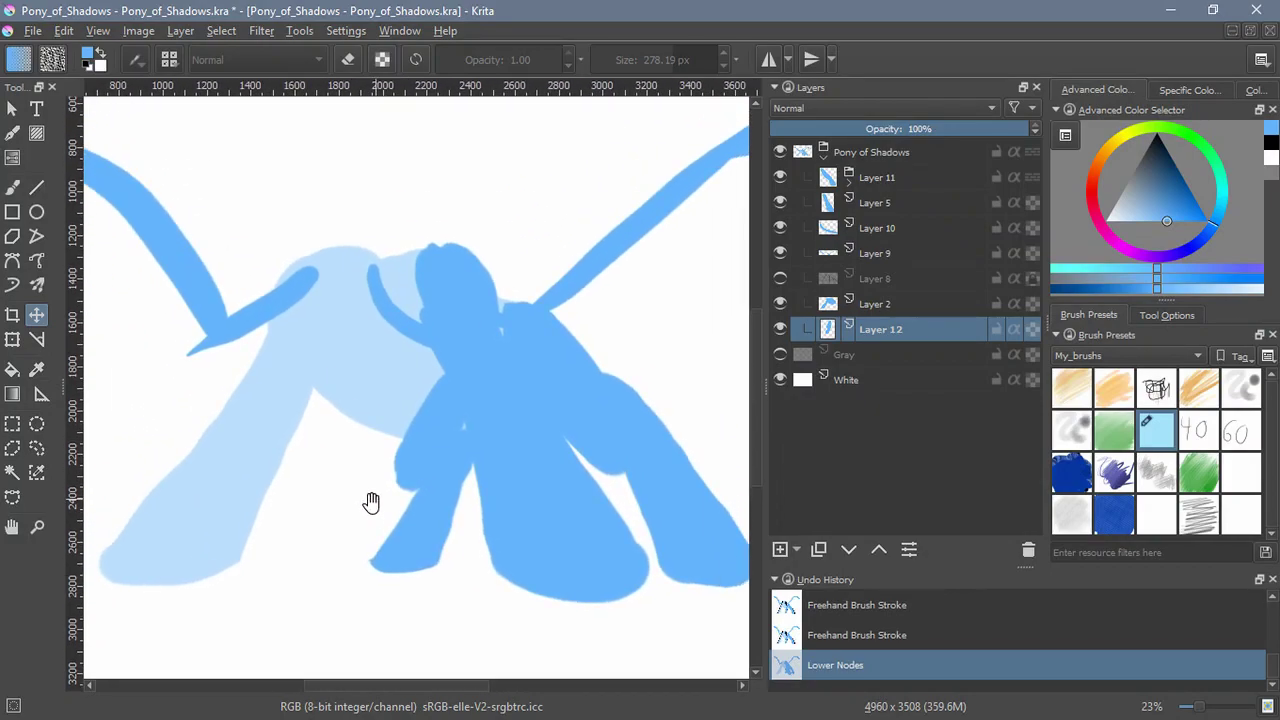
left_click_drag(744, 358, 618, 360)
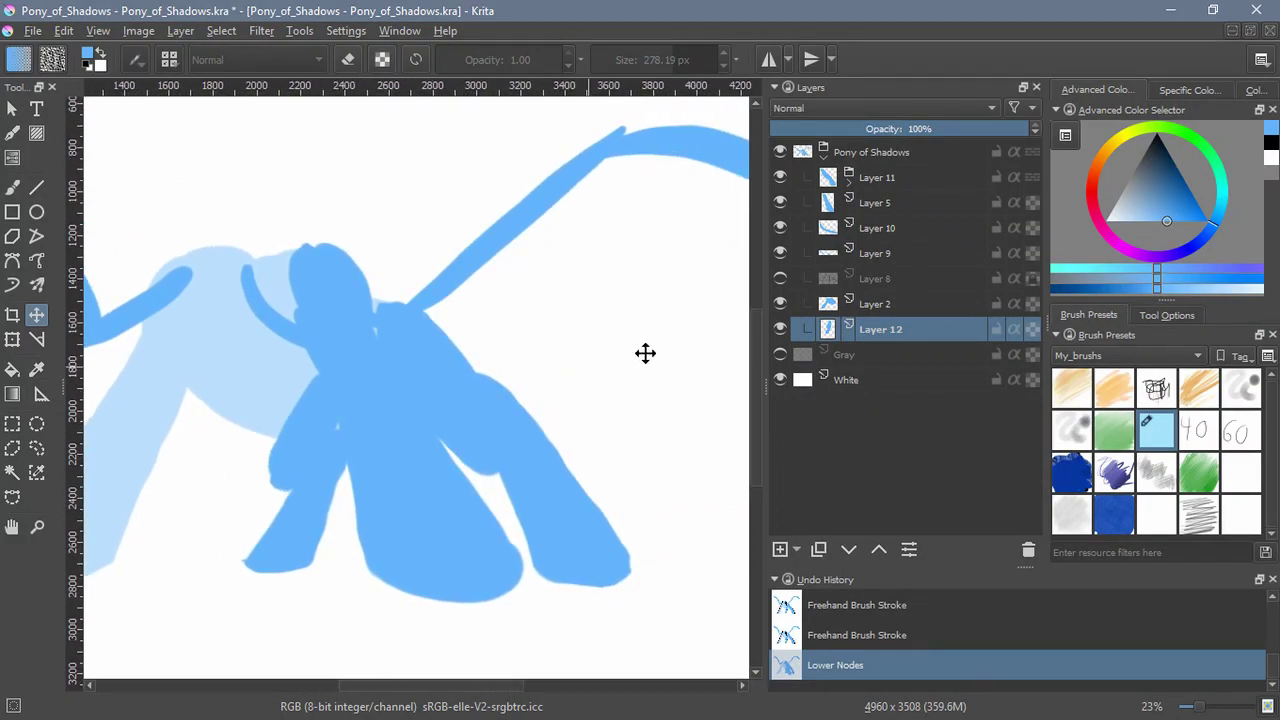
left_click(877, 177)
left_click(12, 339)
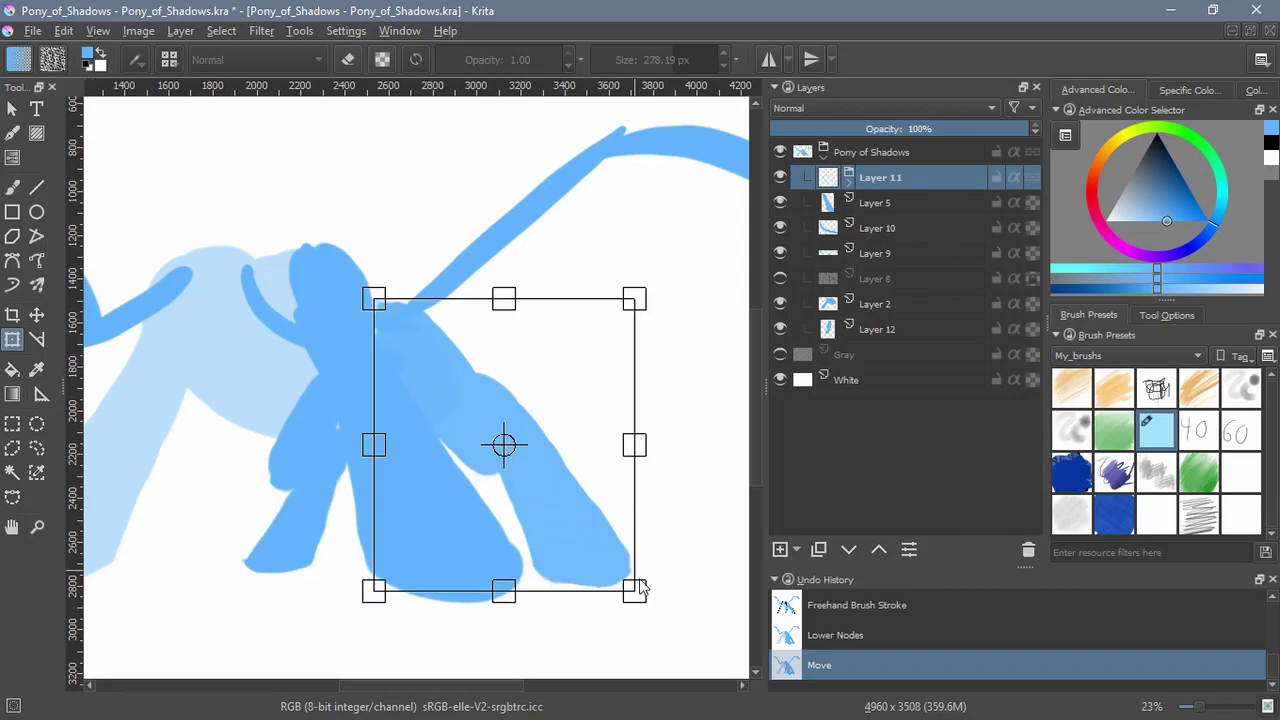
left_click_drag(613, 568, 523, 486)
left_click_drag(619, 546, 611, 535)
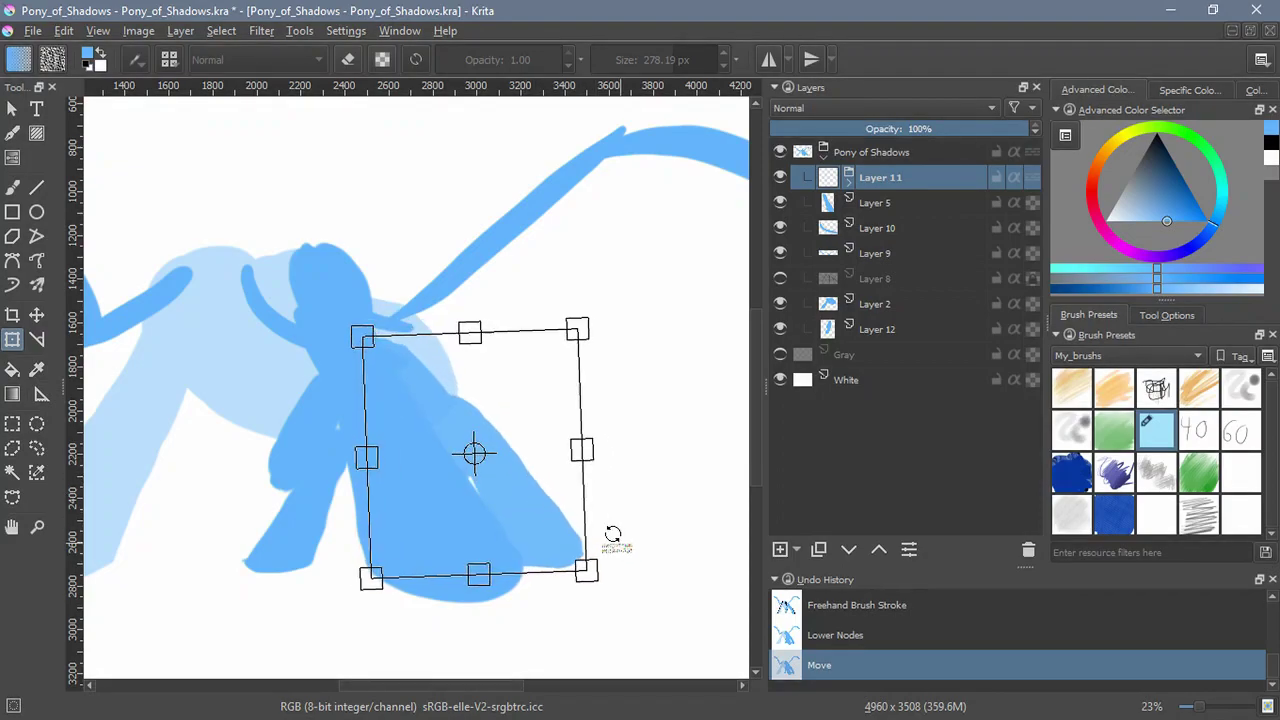
mouse_move(533, 520)
left_mouse_down()
mouse_move(520, 523)
mouse_move(533, 513)
left_mouse_up()
left_click_drag(565, 478, 544, 477)
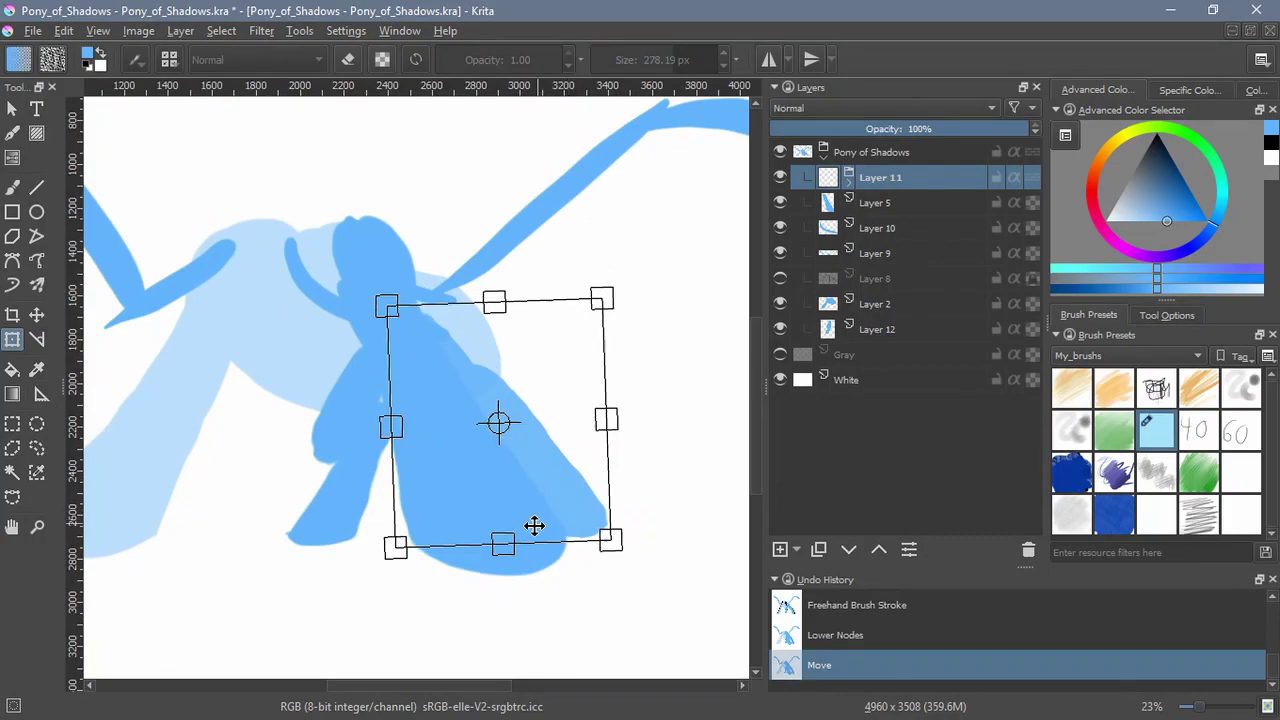
left_click_drag(612, 538, 573, 497)
left_click_drag(521, 457, 563, 480)
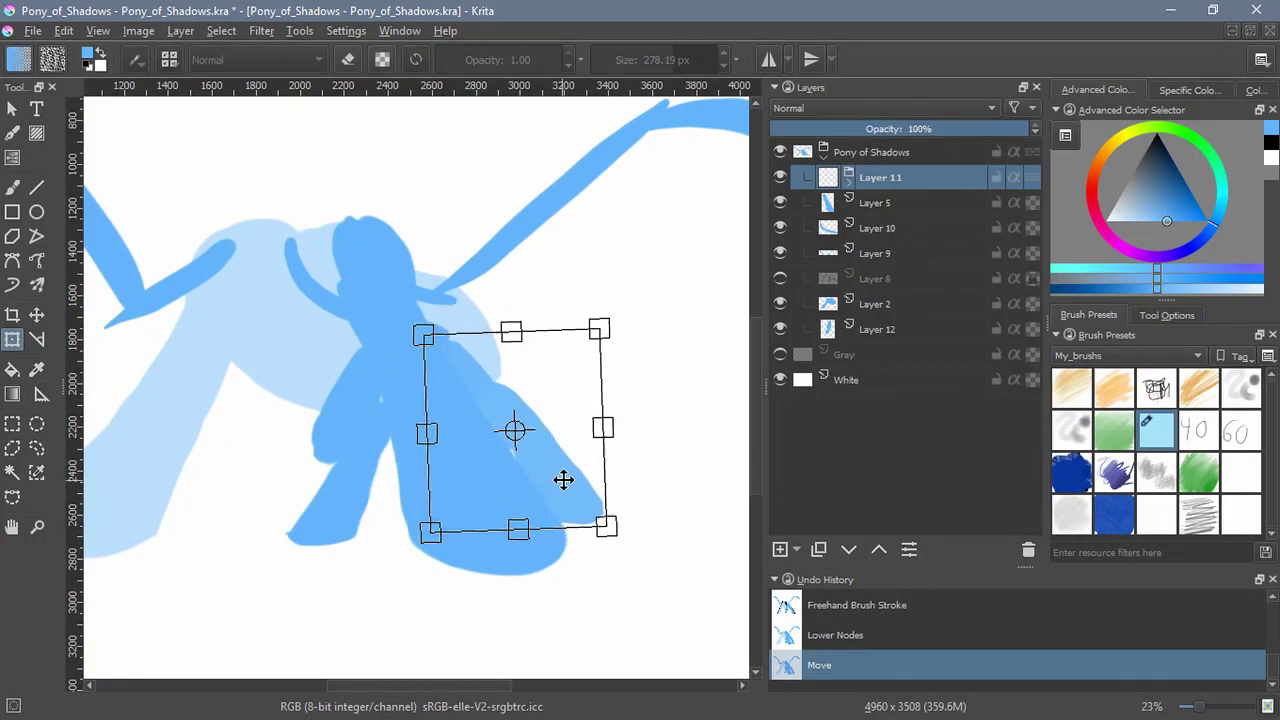
left_click_drag(654, 487, 628, 496)
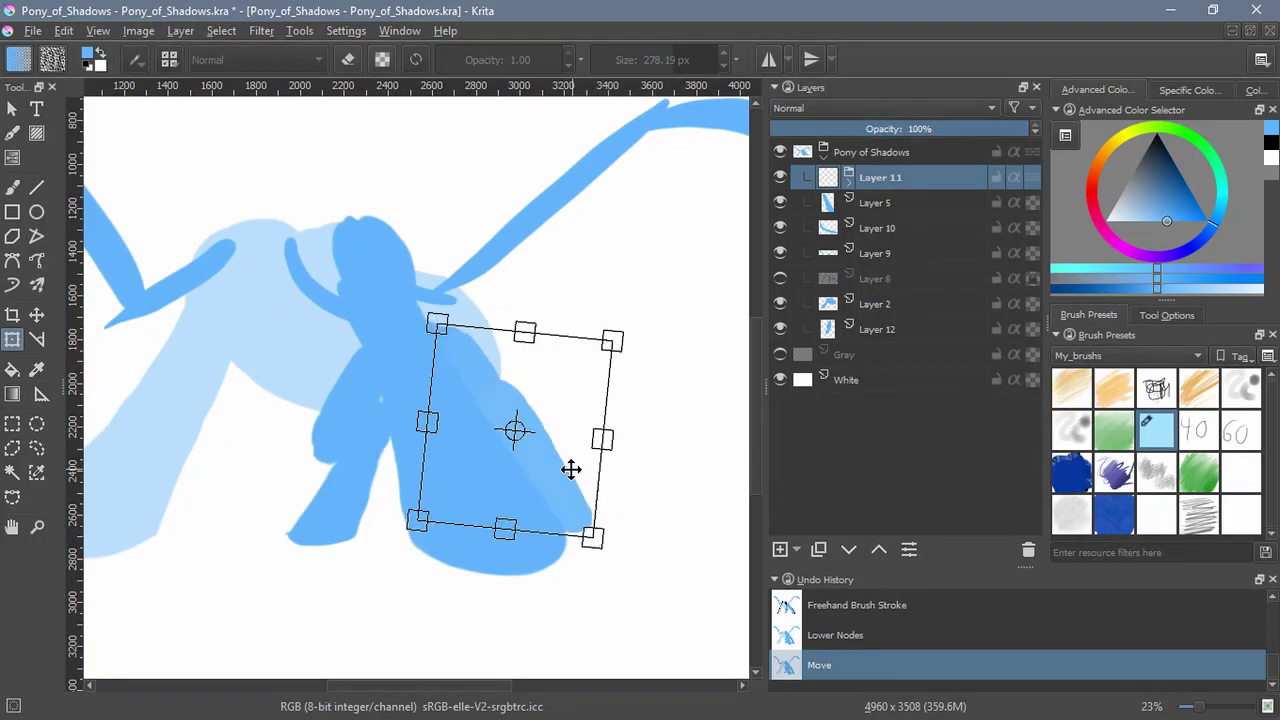
left_click_drag(555, 478, 569, 477)
left_click_drag(658, 490, 664, 479)
mouse_move(570, 480)
left_mouse_down()
mouse_move(584, 474)
mouse_move(574, 451)
mouse_move(584, 480)
left_mouse_up()
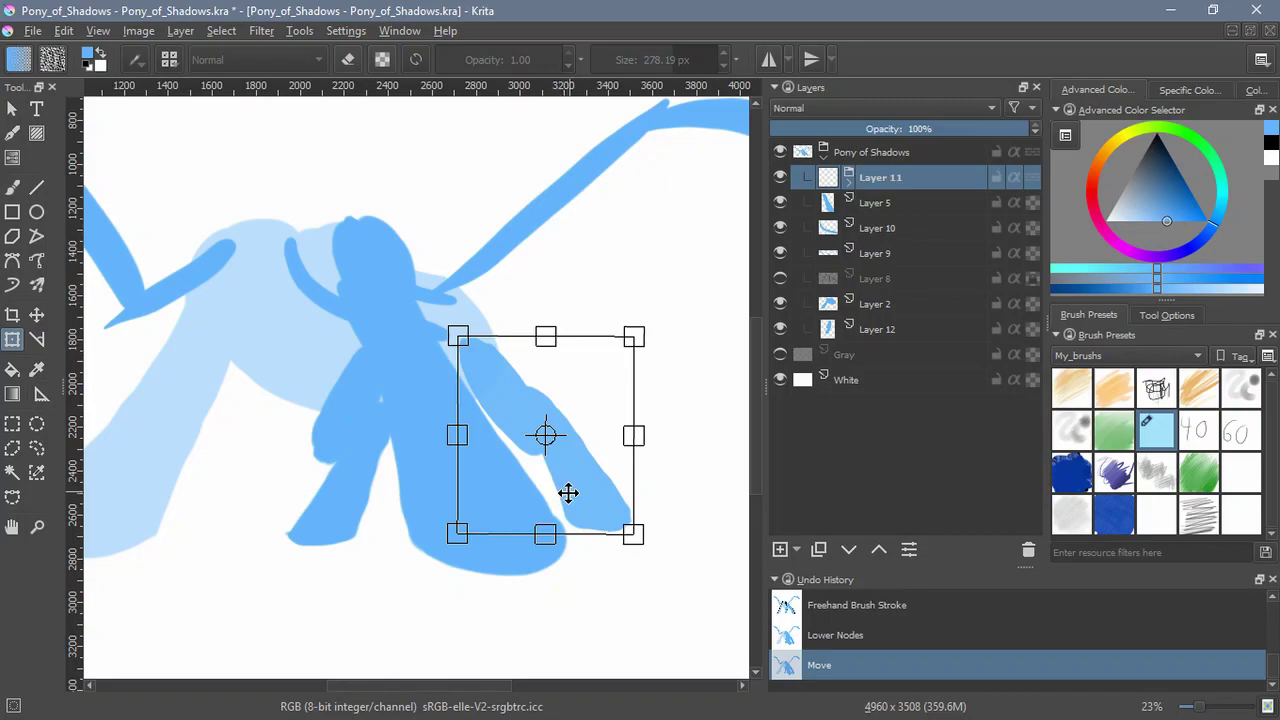
key("Escape")
Duplicate the Layer 11 leg group and hide the original group
left_click(822, 549)
left_click(781, 203)
Scale down the copied Layer 11 leg group and fit its upper end against the body's edge beside the Layer 5 leg
left_click(548, 451)
left_click_drag(418, 272, 477, 339)
left_click_drag(528, 395, 520, 387)
left_click_drag(666, 555, 600, 494)
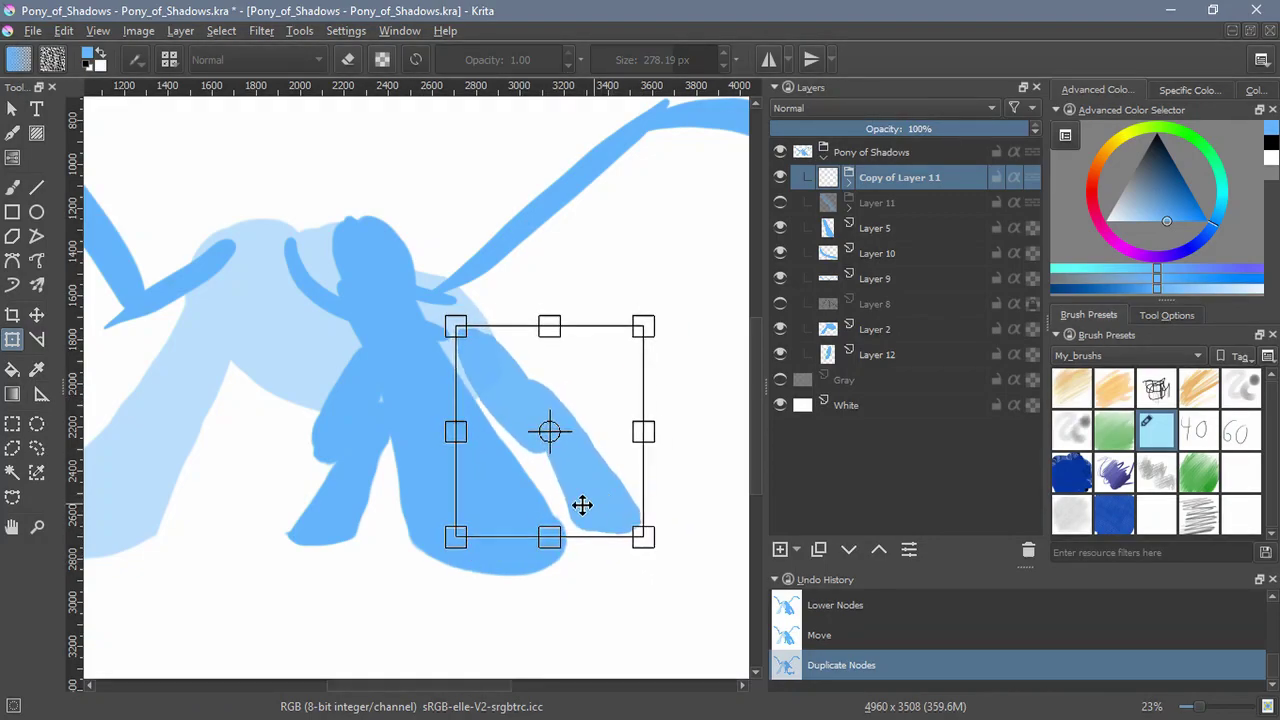
key("Return")
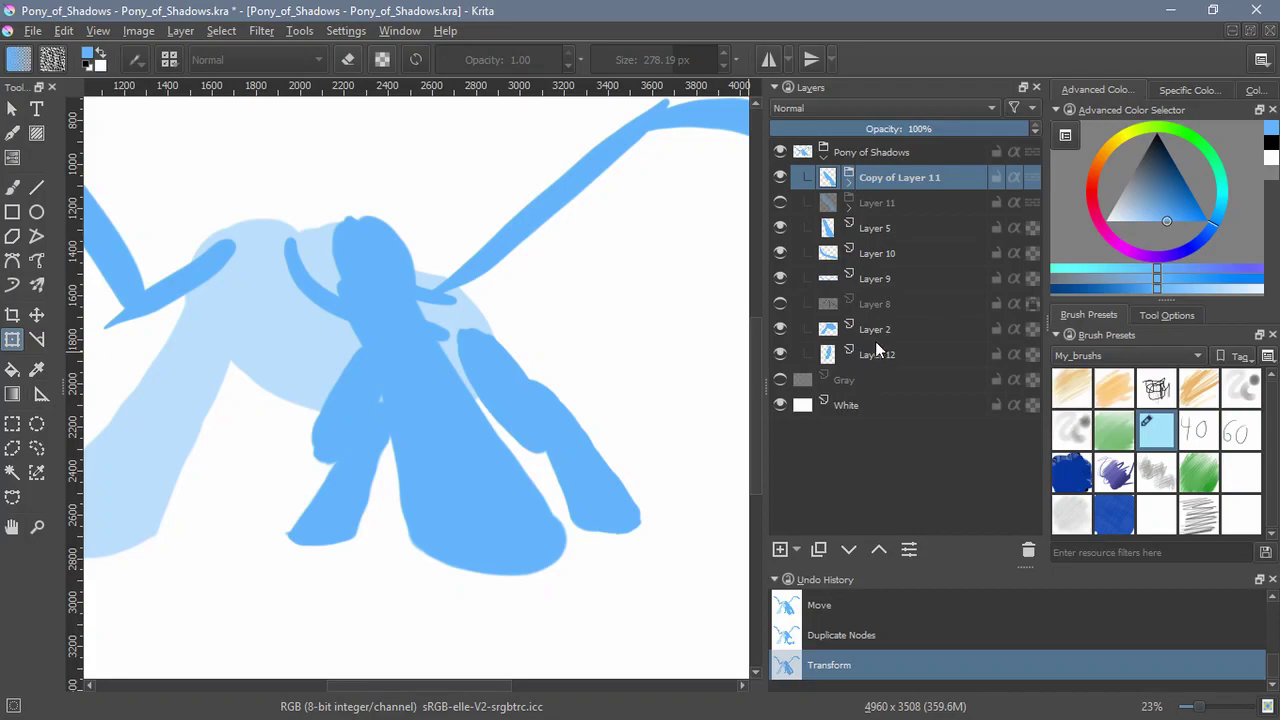
Nudge the bent leg on Layer 12 slightly upward
left_click(866, 355)
left_click(37, 314)
scroll(369, 449, "down", 2)
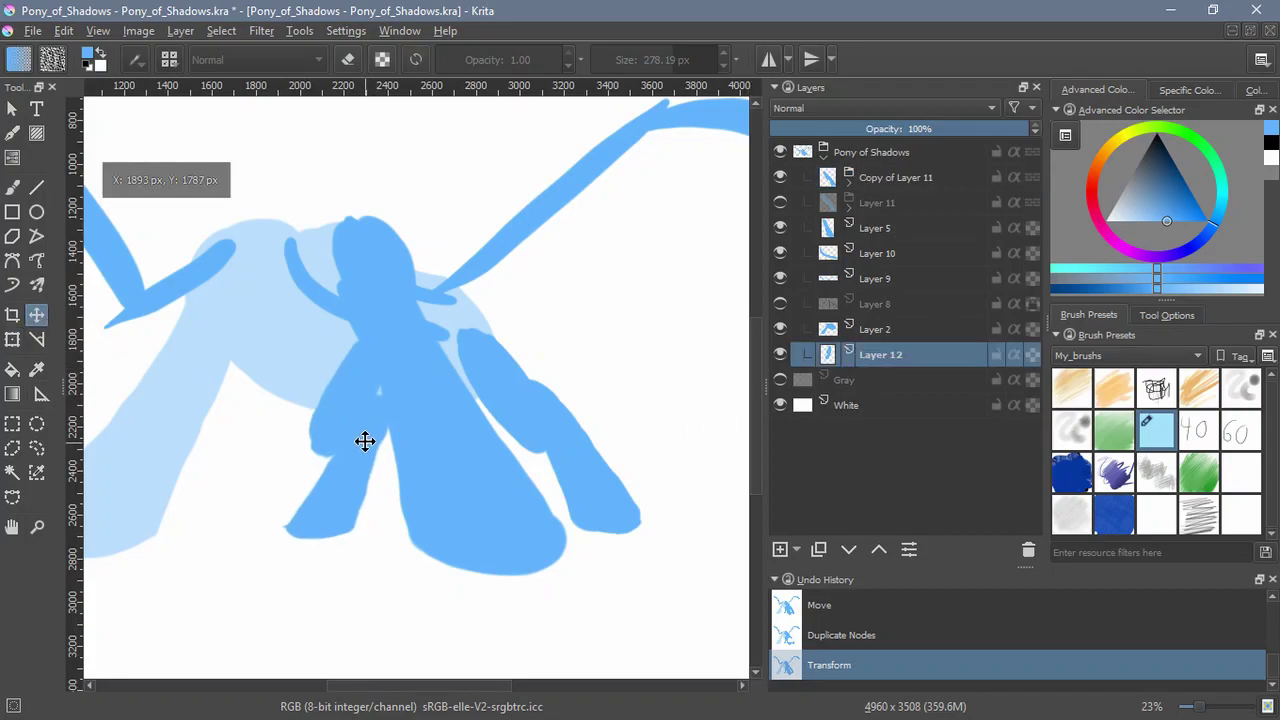
scroll(425, 458, "up", 3)
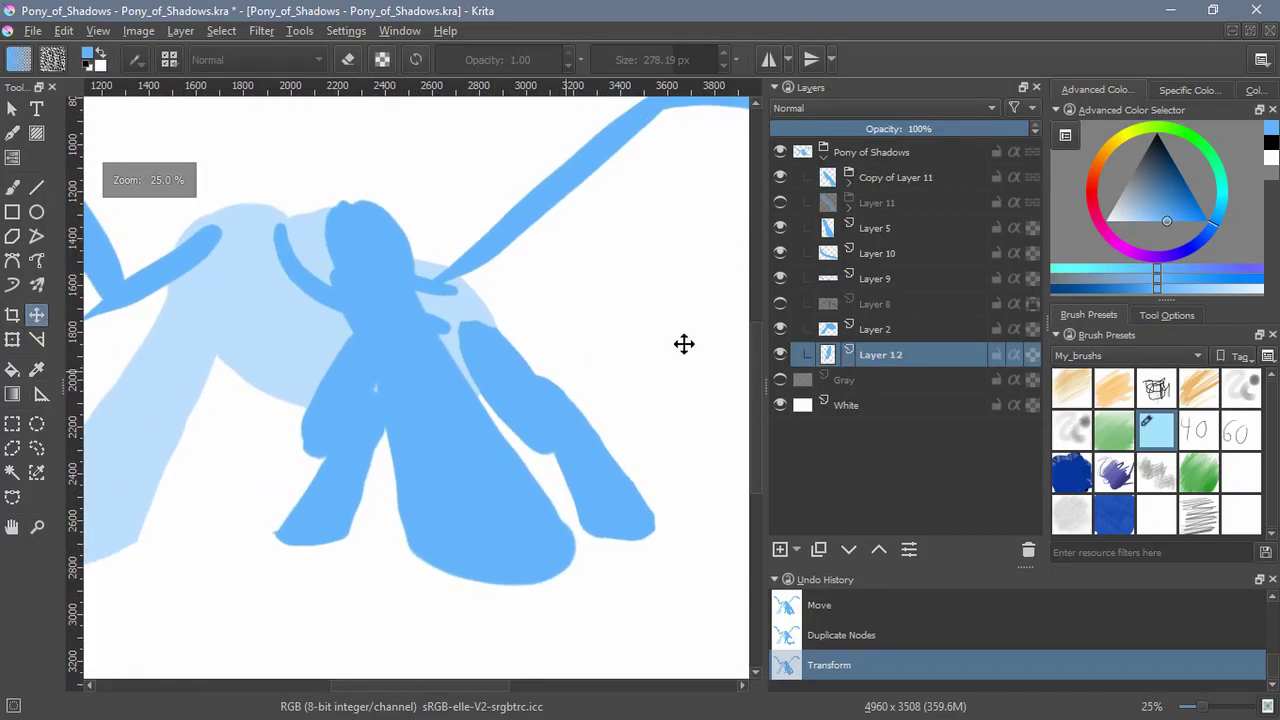
Trim and touch up the body's edge on Layer 2 above the scaled-down leg, erasing and painting at a 141.40 px brush size
left_click(860, 334)
left_click(12, 187)
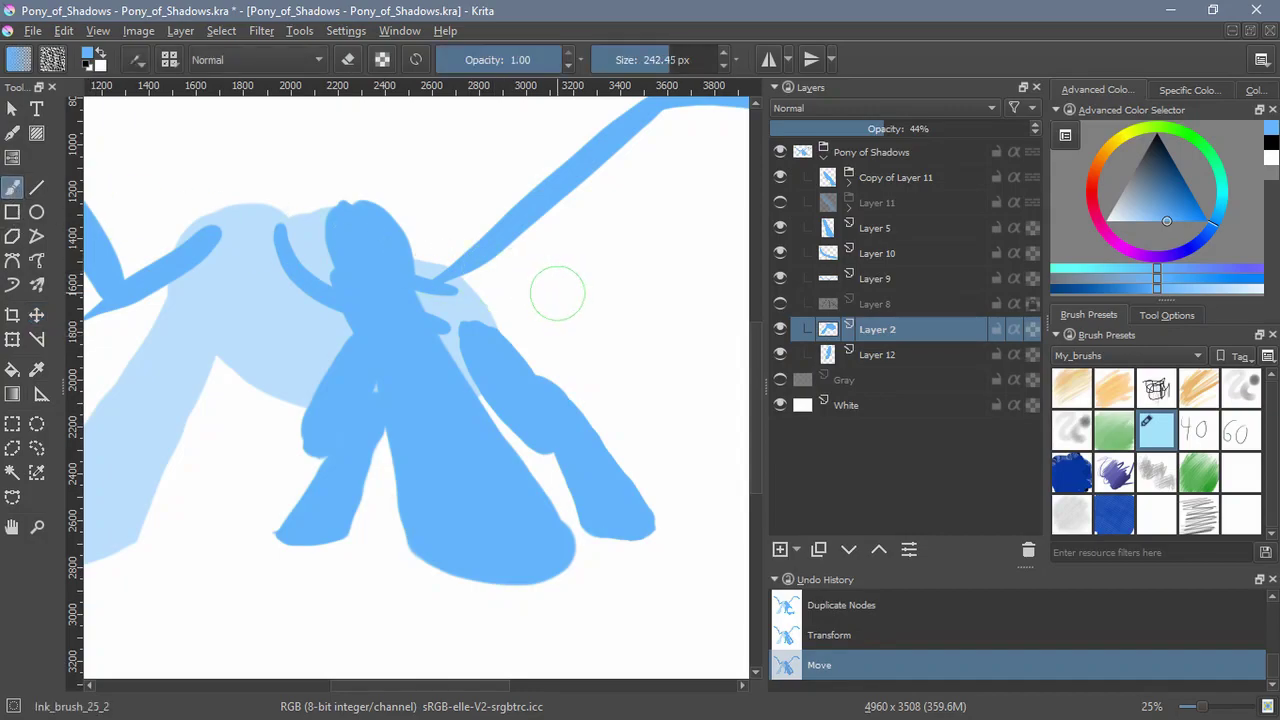
mouse_move(460, 262)
left_mouse_down()
mouse_move(432, 232)
mouse_move(416, 246)
left_mouse_up()
key("ctrl+z")
key("e")
left_click_drag(519, 340, 506, 246)
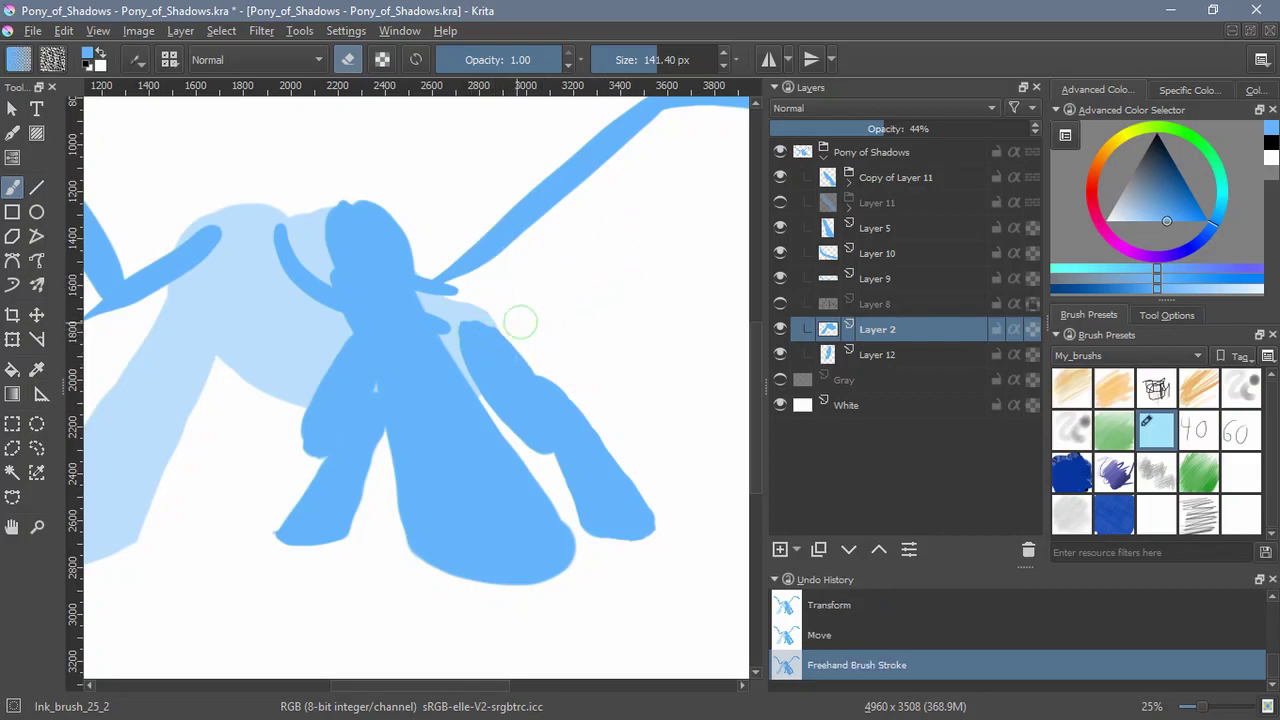
key("e")
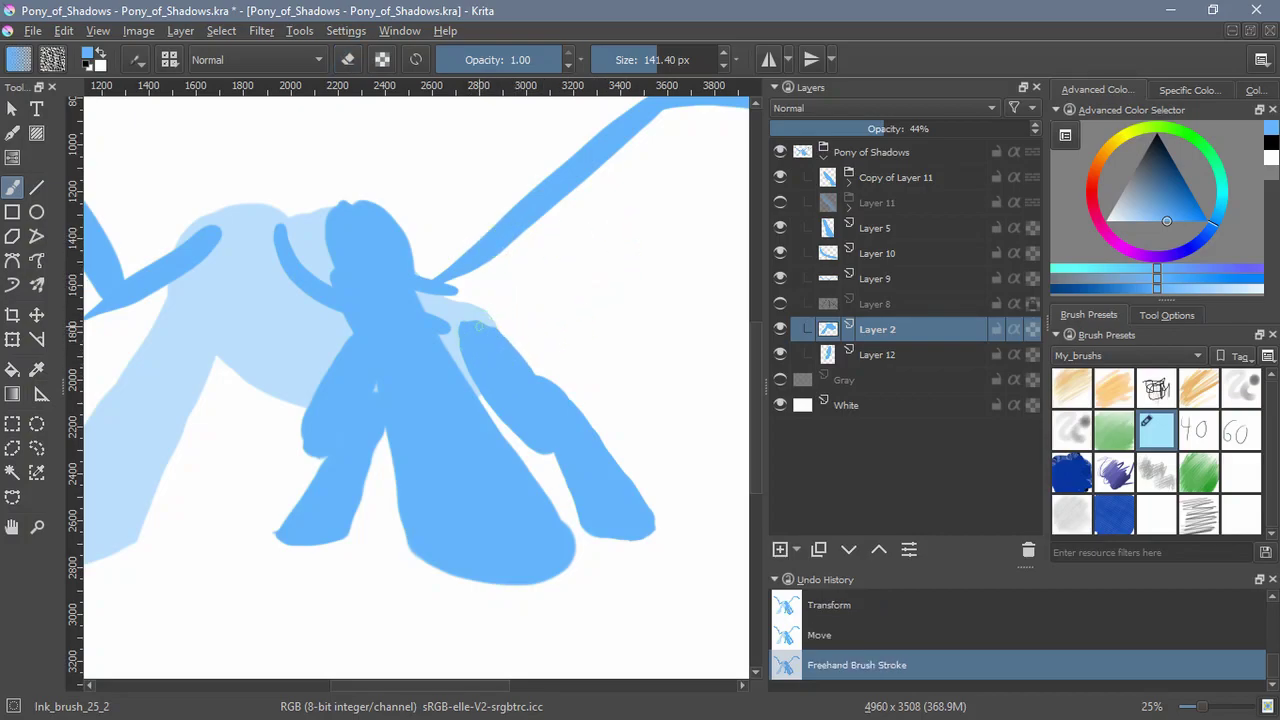
left_click_drag(493, 380, 496, 364)
left_click_drag(560, 315, 538, 481)
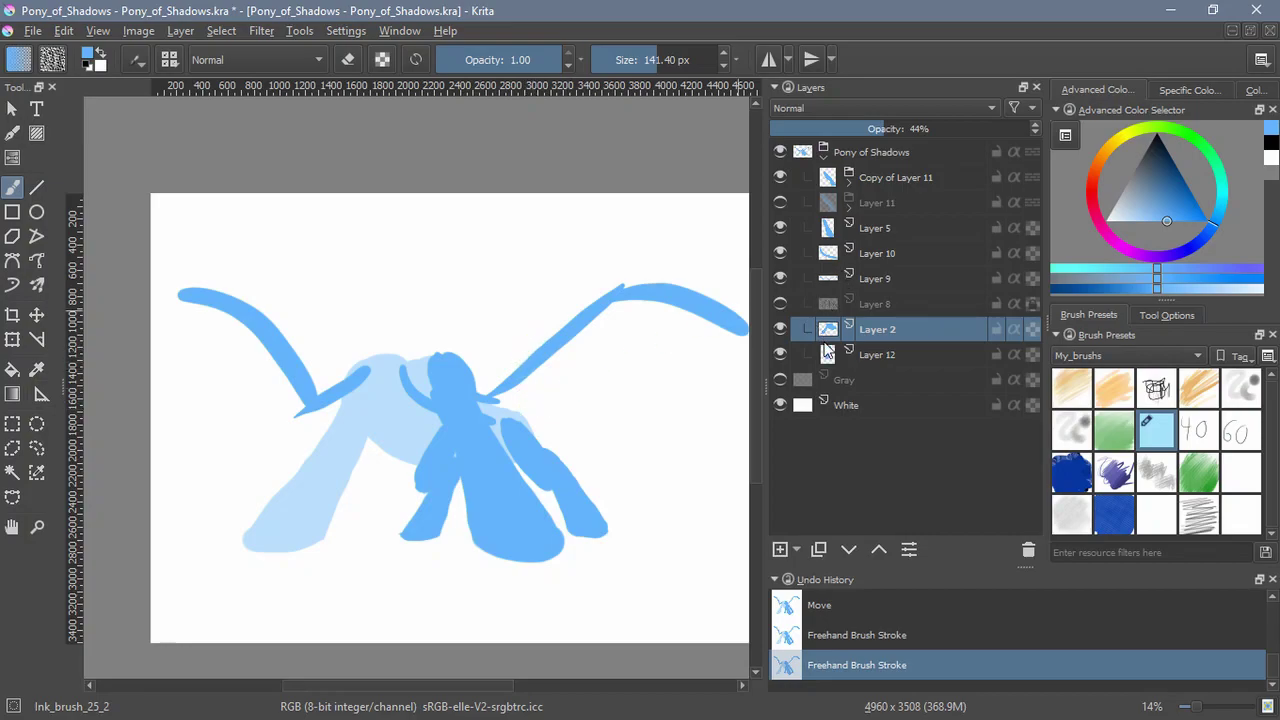
Rotate the large Layer 5 leg slightly counterclockwise and shift it so its hoof swings toward the copied leg
left_click(860, 228)
left_click(12, 339)
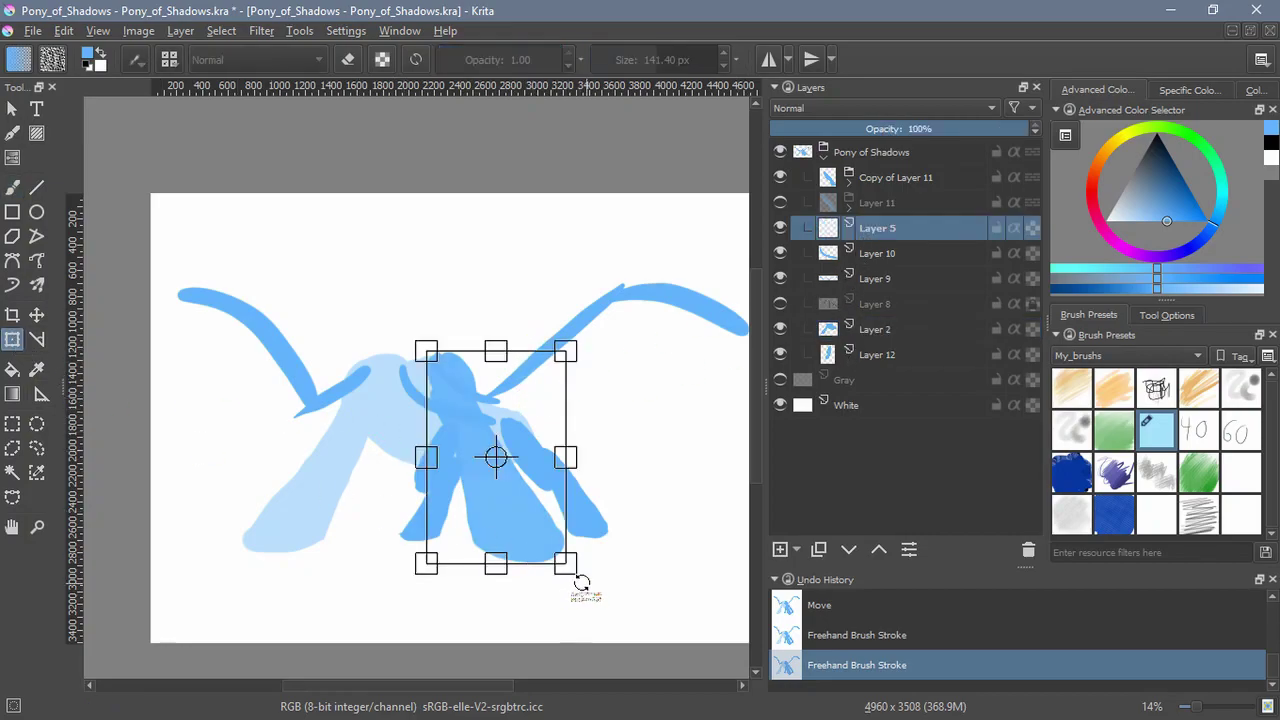
left_click_drag(580, 586, 598, 572)
mouse_move(539, 531)
left_mouse_down()
mouse_move(584, 570)
mouse_move(554, 533)
left_mouse_up()
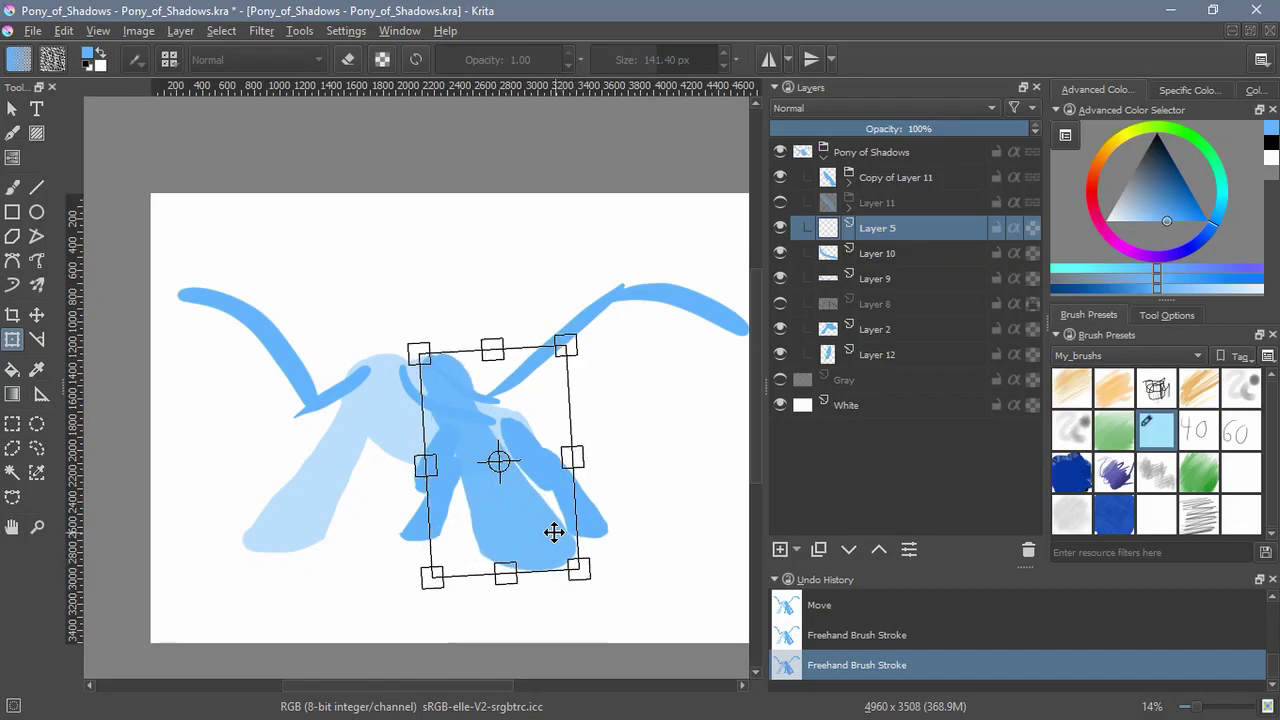
left_click_drag(620, 560, 611, 574)
left_click_drag(551, 534, 554, 532)
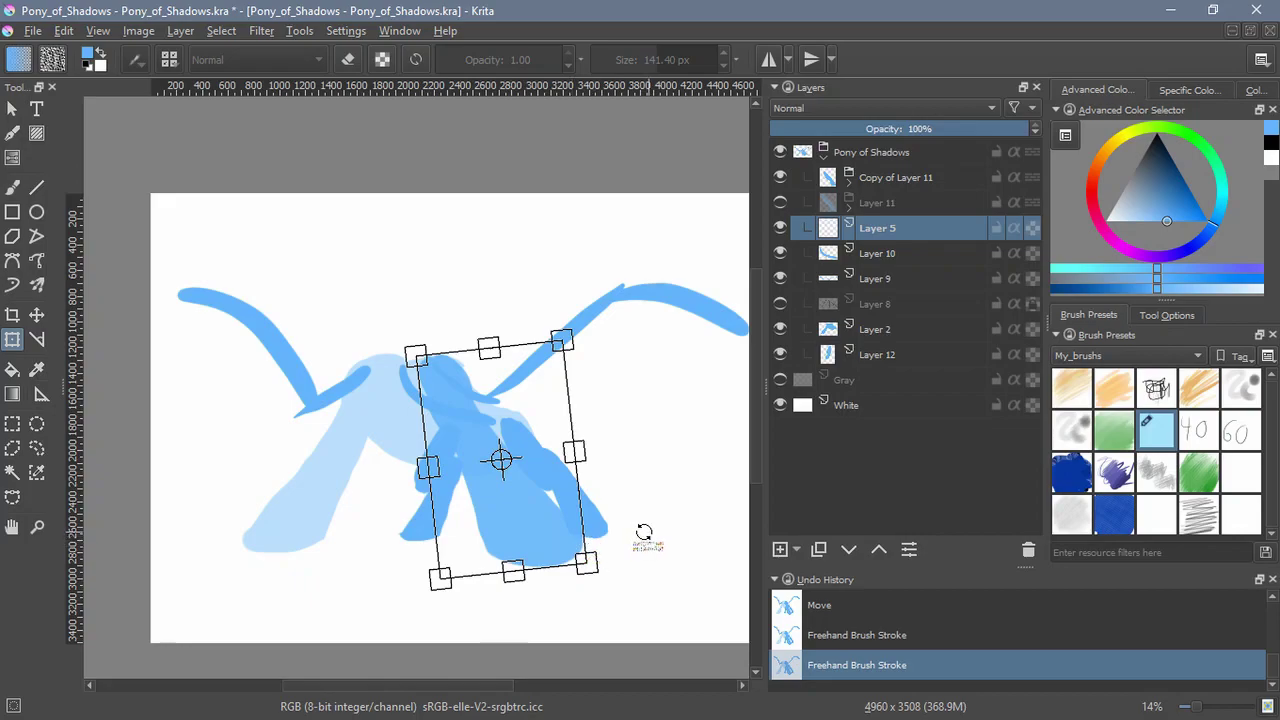
key("Return")
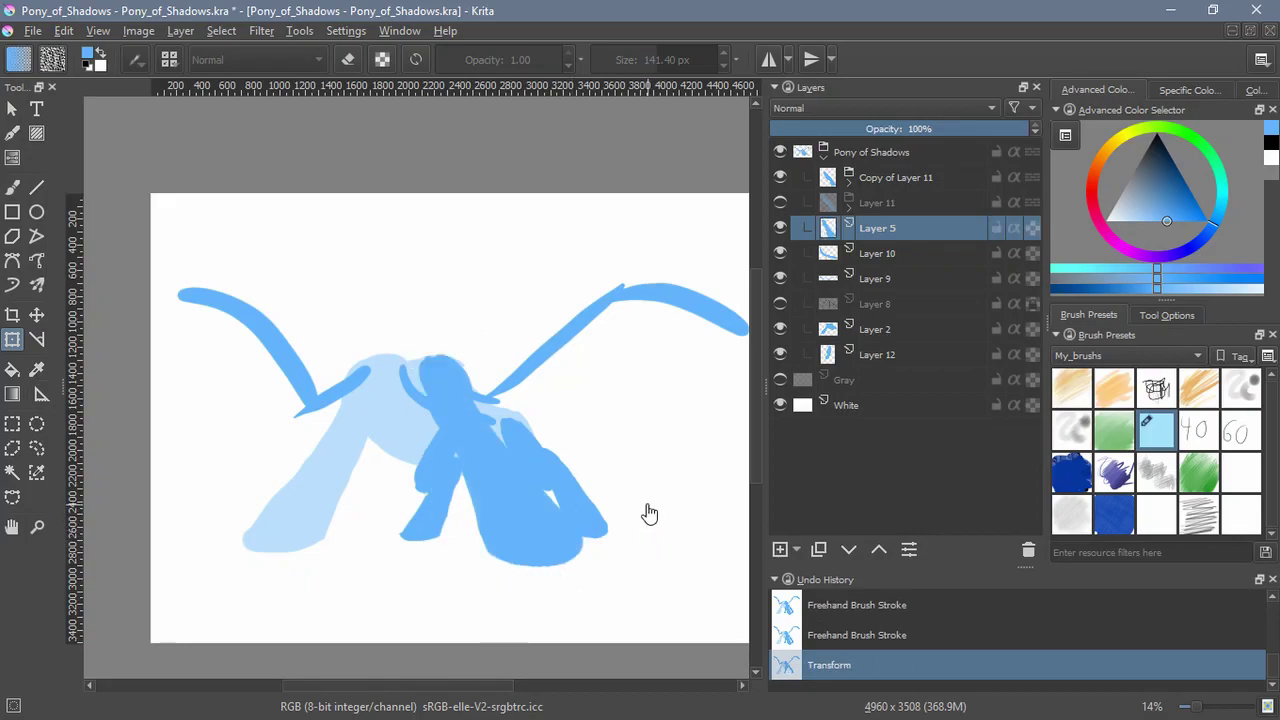
Shift the copied Layer 11 leg group slightly left so it overlaps more of the large Layer 5 leg
left_click(905, 178)
left_click(533, 440)
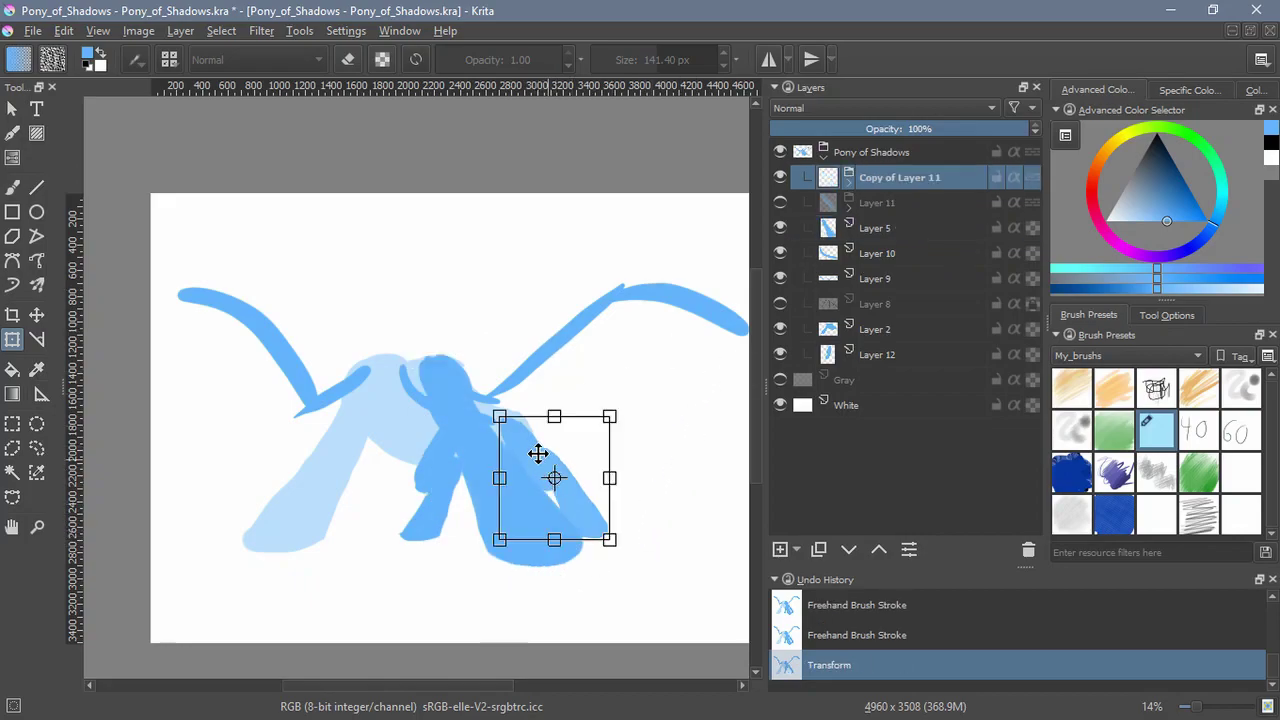
left_click_drag(518, 452, 512, 451)
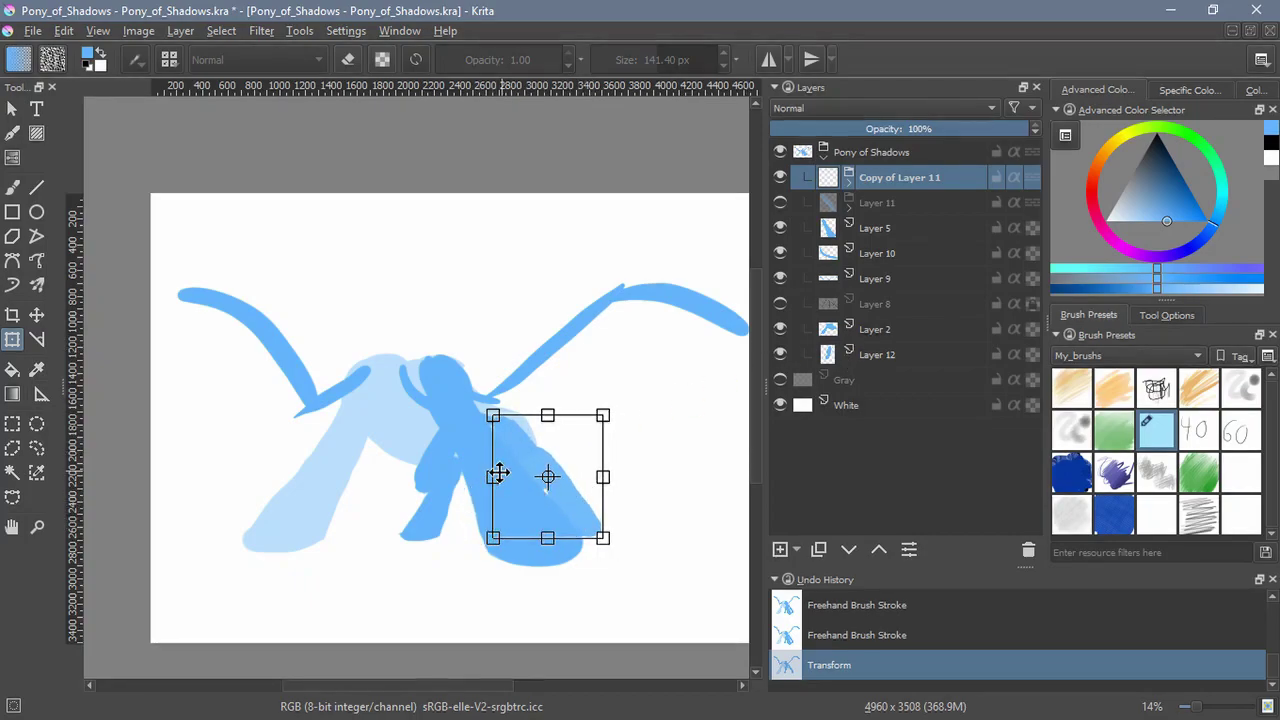
key("Return")
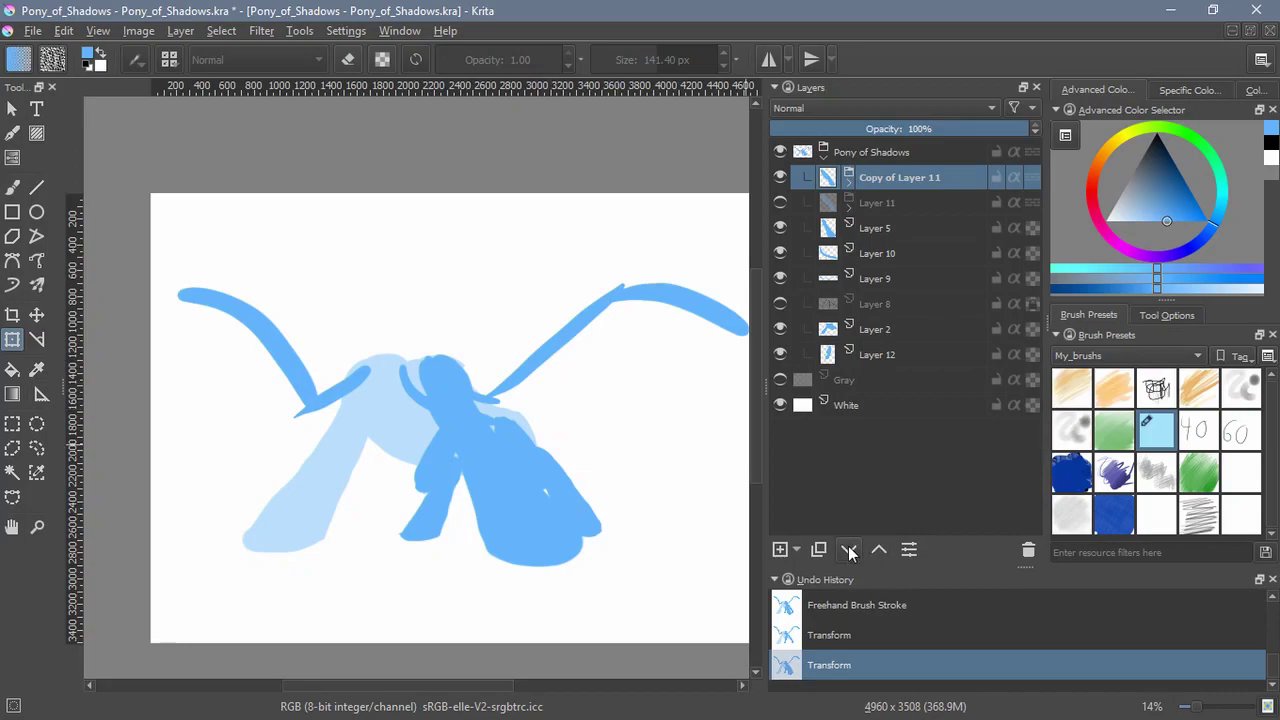
Lower Copy of Layer 11 to just beneath Layer 2 and group it with Layer 12
left_click(849, 551)
left_click(849, 551)
left_click(849, 551)
left_click(849, 551)
left_click(849, 551)
left_click(847, 553)
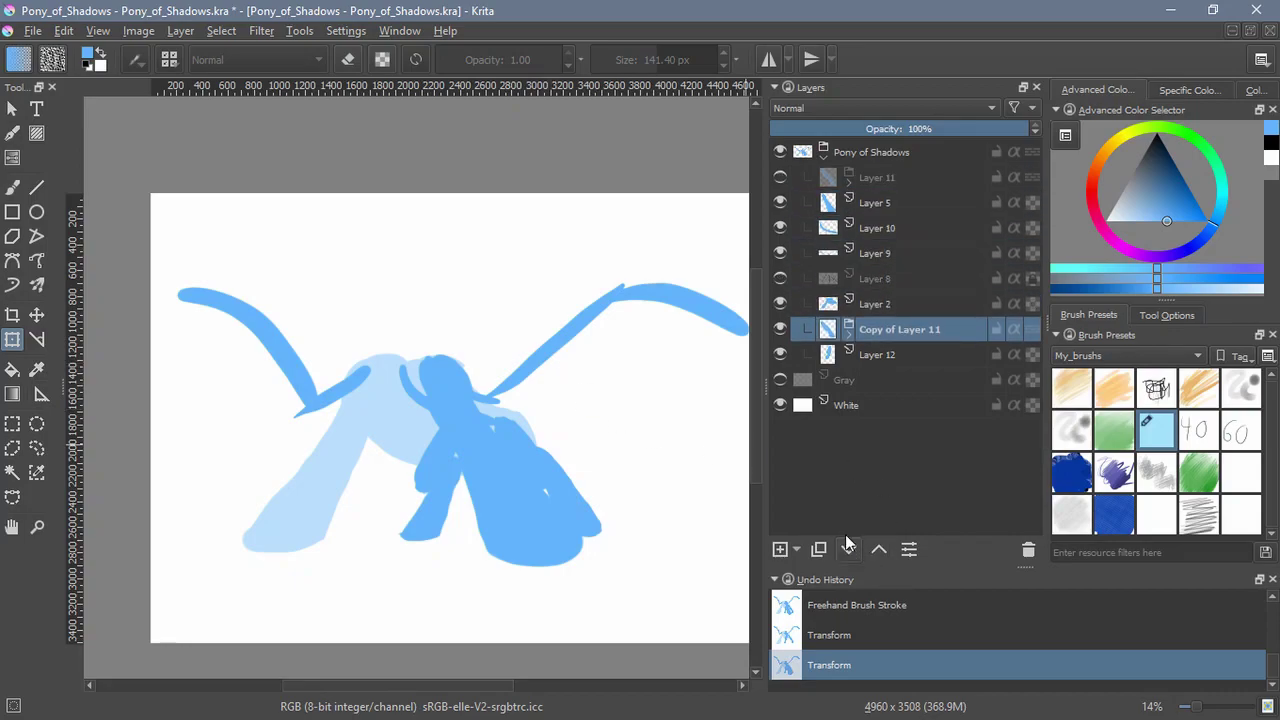
left_click(891, 356, "ctrl")
key("ctrl+g")
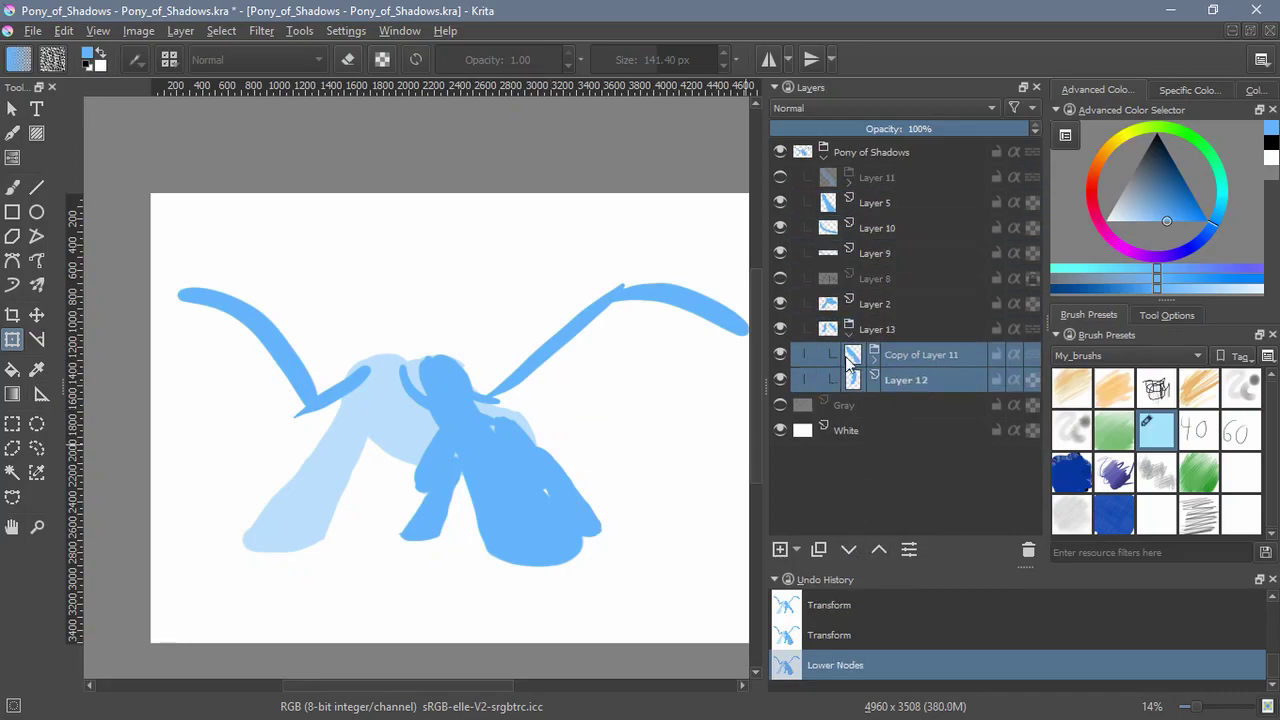
Move the new two-leg group, Layer 13, slightly left and down
left_click(900, 337)
left_click(36, 314)
left_click_drag(432, 467, 421, 472)
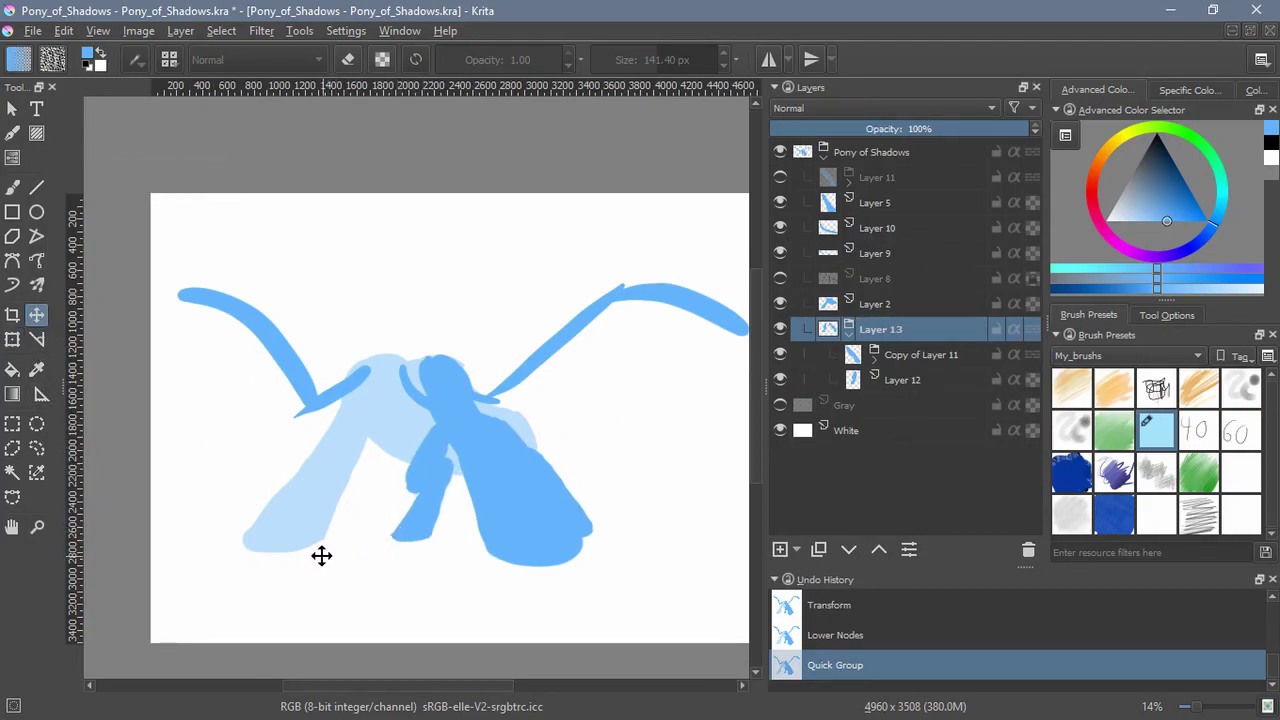
Outline-select the torso on Layer 2, rotate it slightly clockwise about its upper part, and clear the selection
left_click(868, 302)
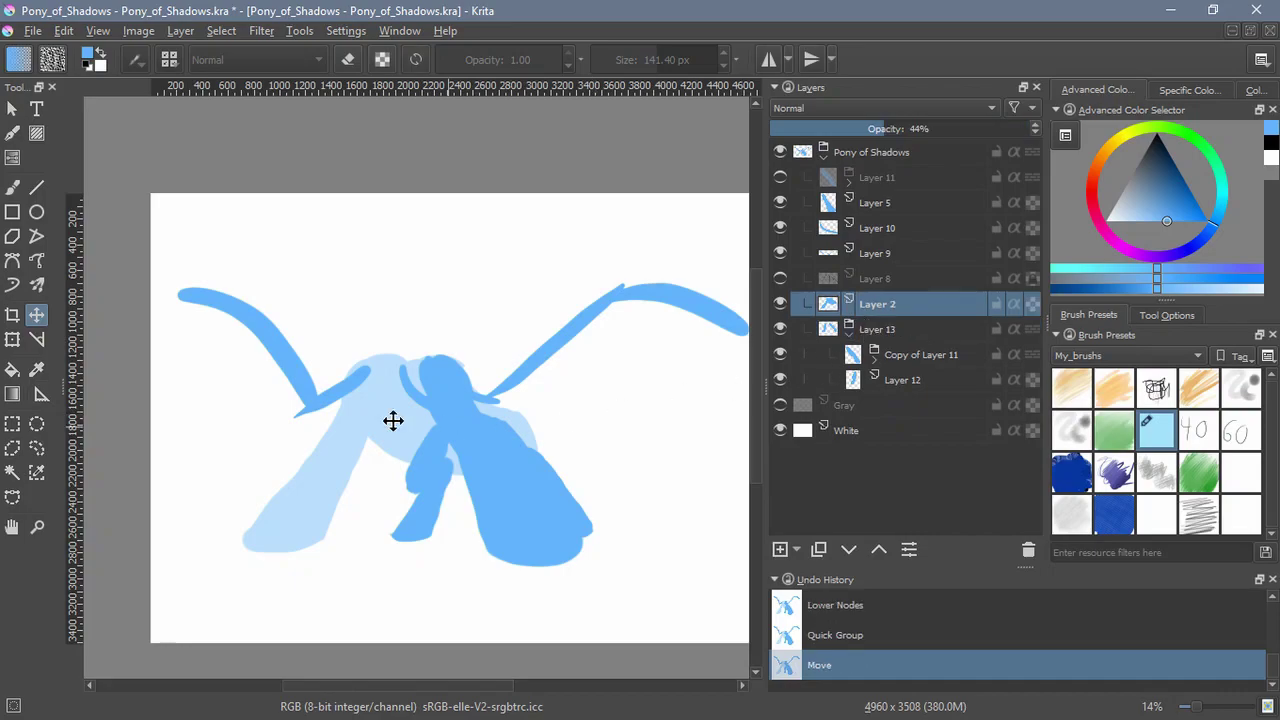
left_click(36, 448)
mouse_move(338, 335)
left_mouse_down()
mouse_move(388, 480)
mouse_move(343, 291)
mouse_move(338, 335)
left_mouse_up()
key("ctrl+t")
left_click_drag(460, 403, 397, 380)
left_click_drag(650, 468, 626, 494)
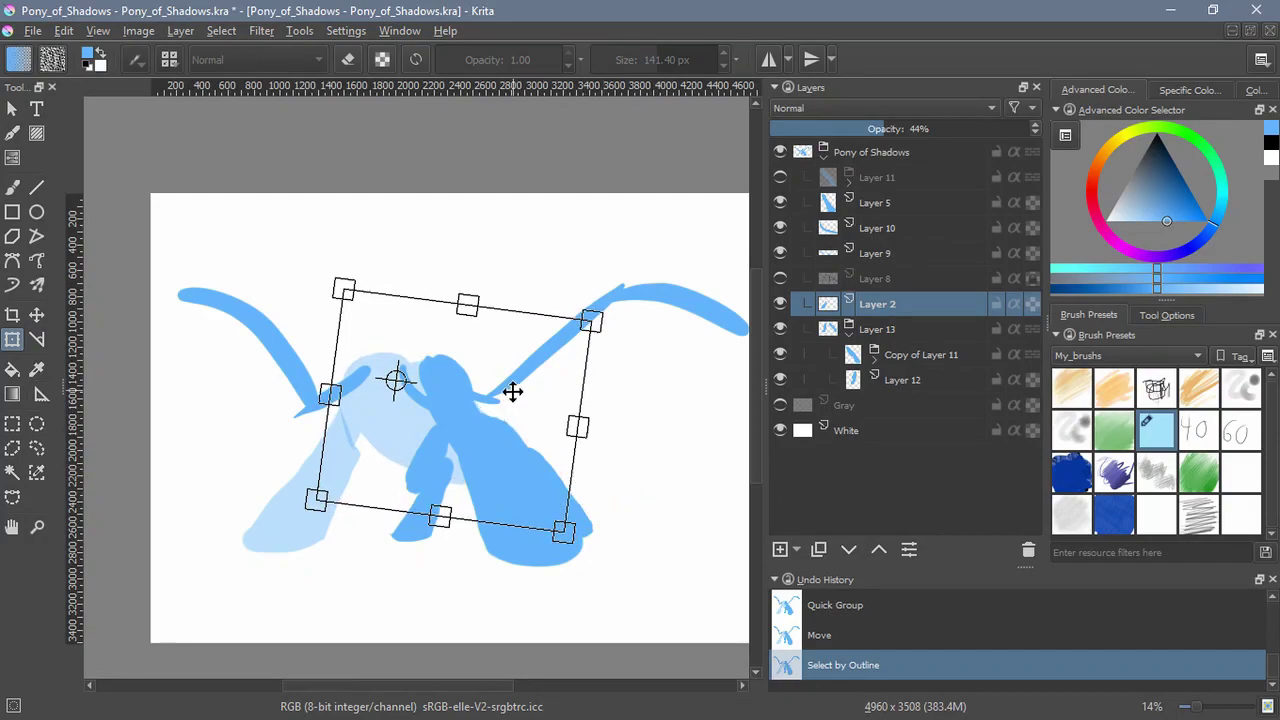
key("Return")
left_click(221, 30)
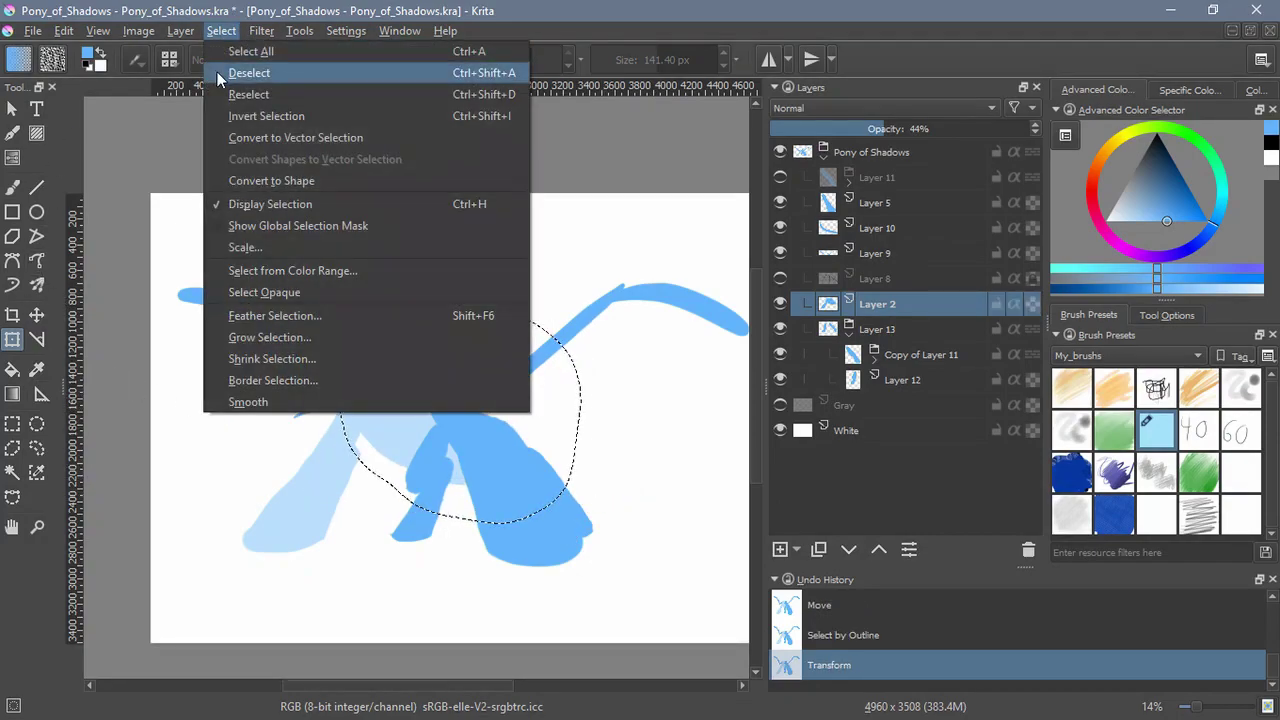
left_click(235, 88)
Smooth the inner edge of the pale front leg and the top of the body on Layer 2 by painting and erasing
key("b")
left_click_drag(367, 427, 296, 550)
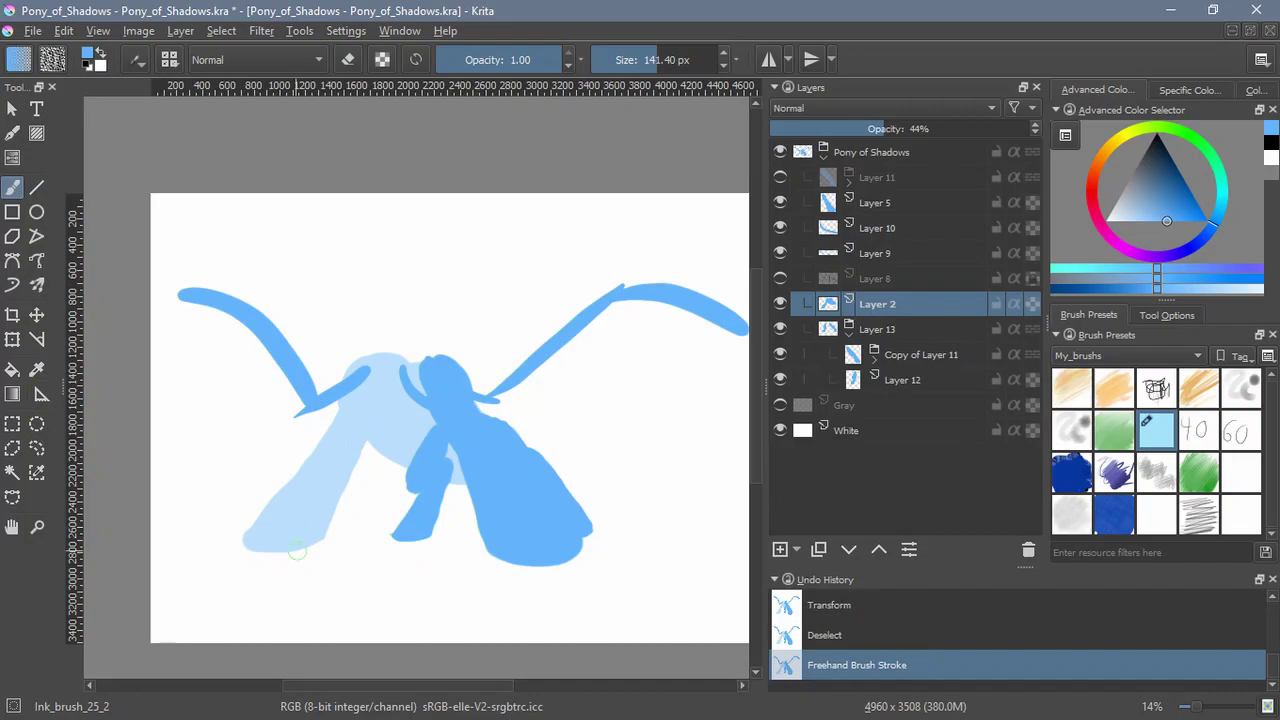
key("e")
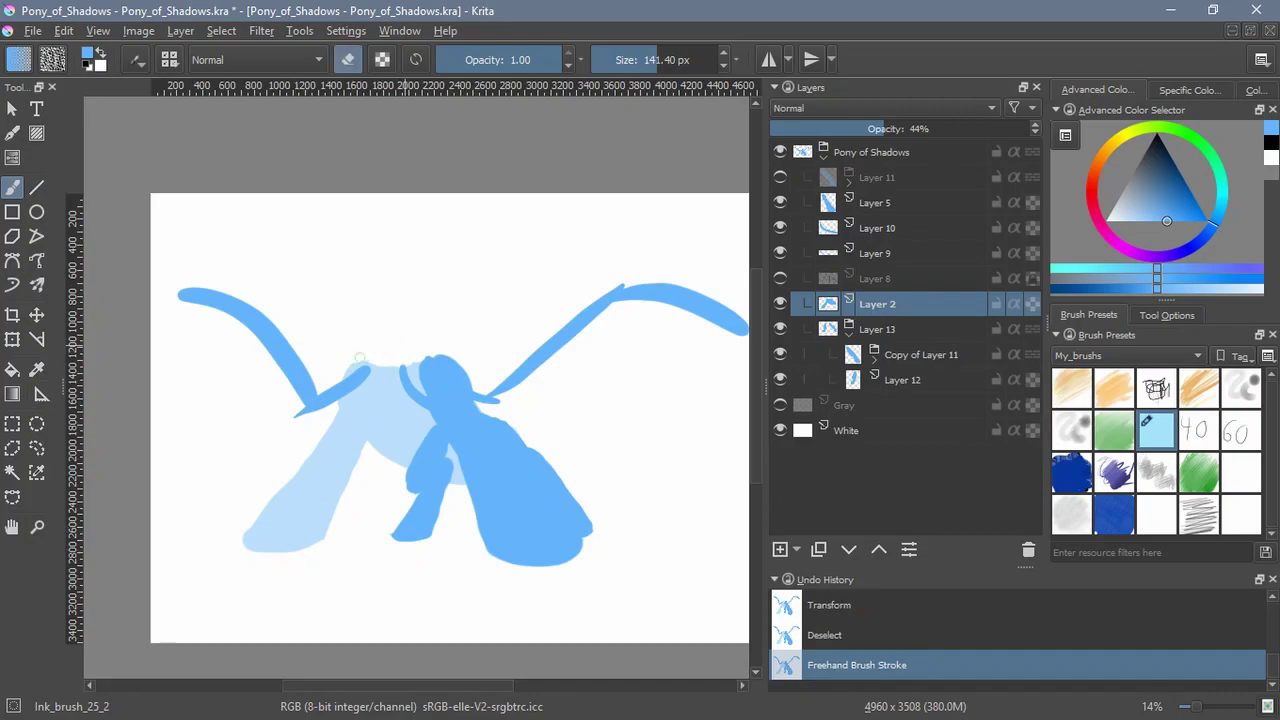
key("e")
left_click_drag(350, 360, 355, 376)
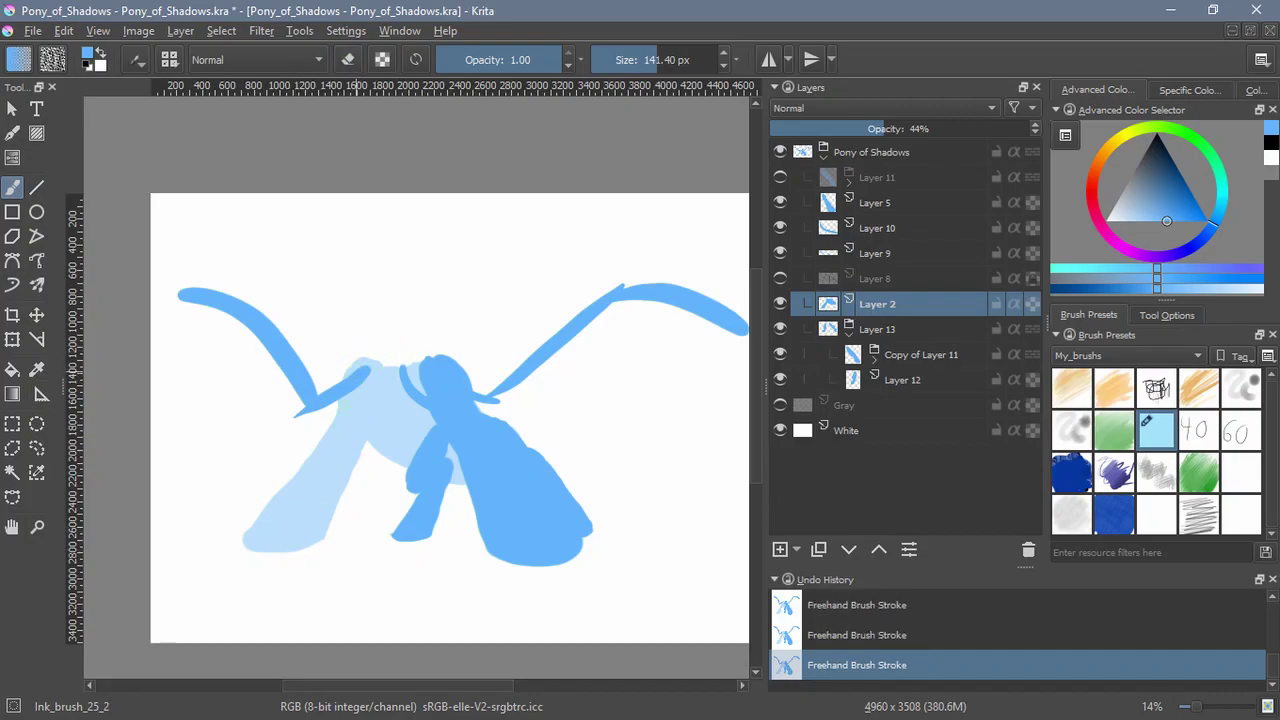
key("e")
key("e")
Hide Layer 5 and round off the uncovered shoulder bump on Layer 2 with brush and eraser strokes
left_click(780, 202)
scroll(452, 358, "up", 2)
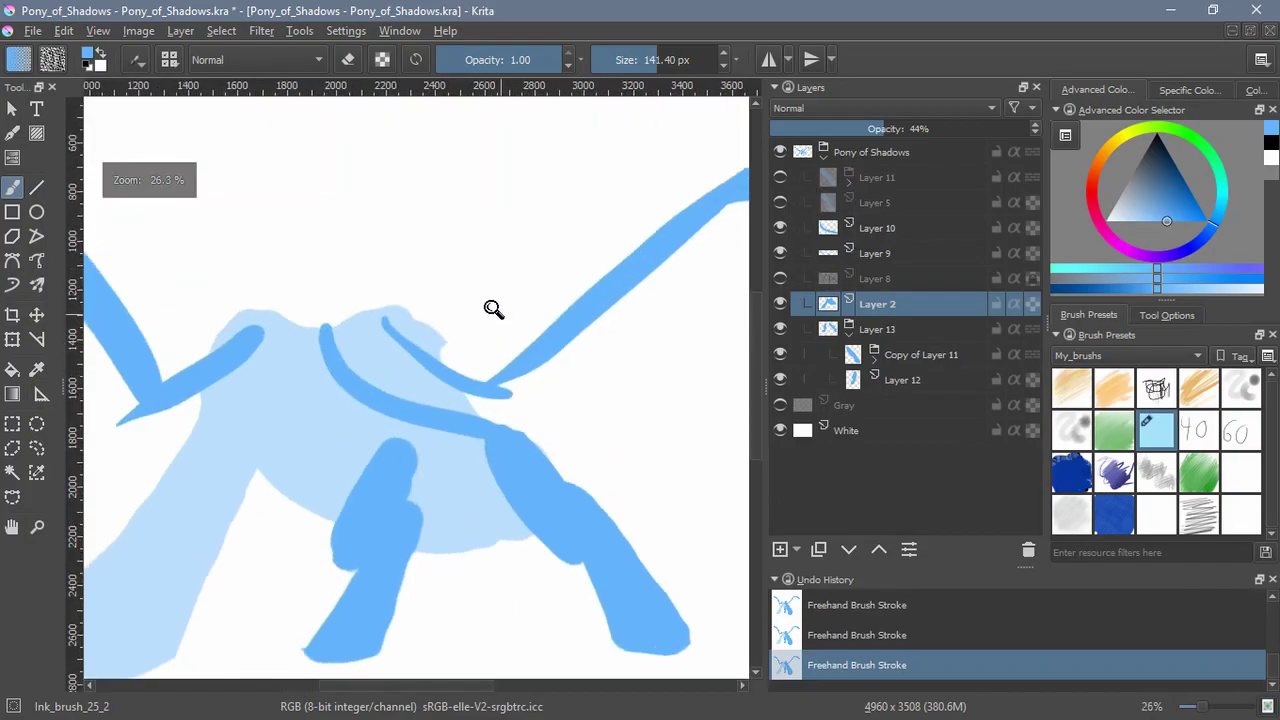
key("e")
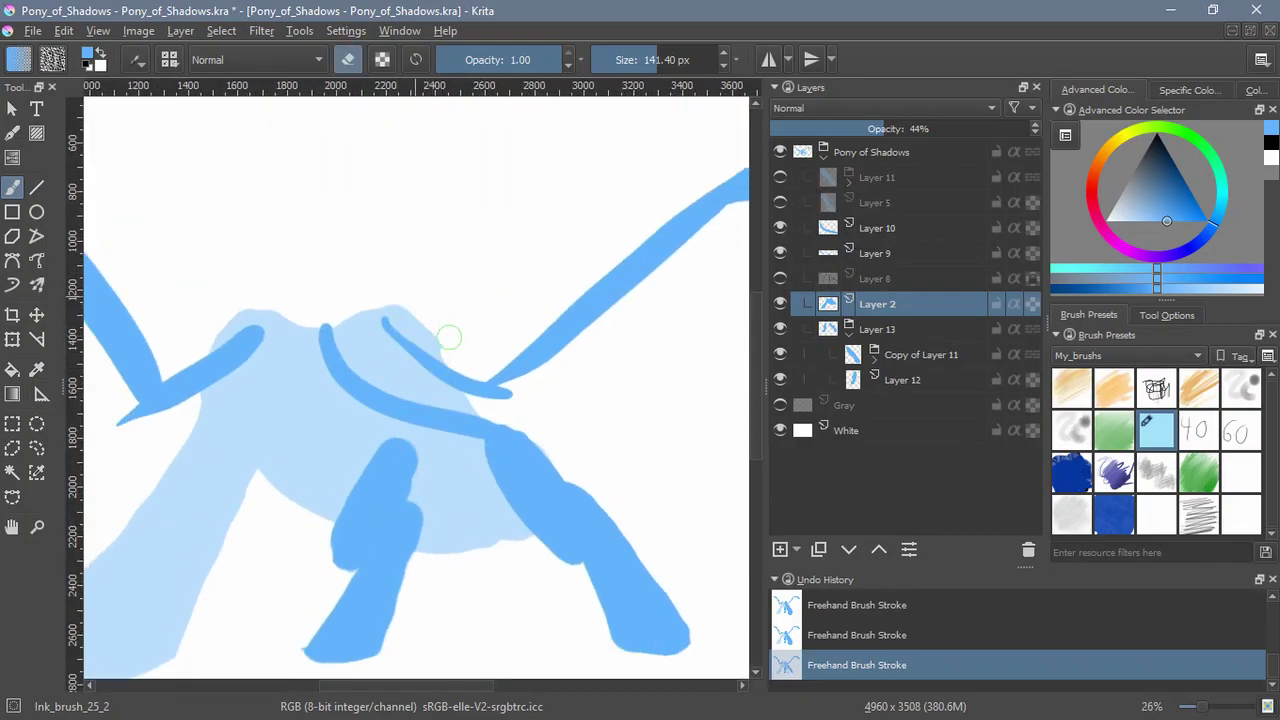
key("e")
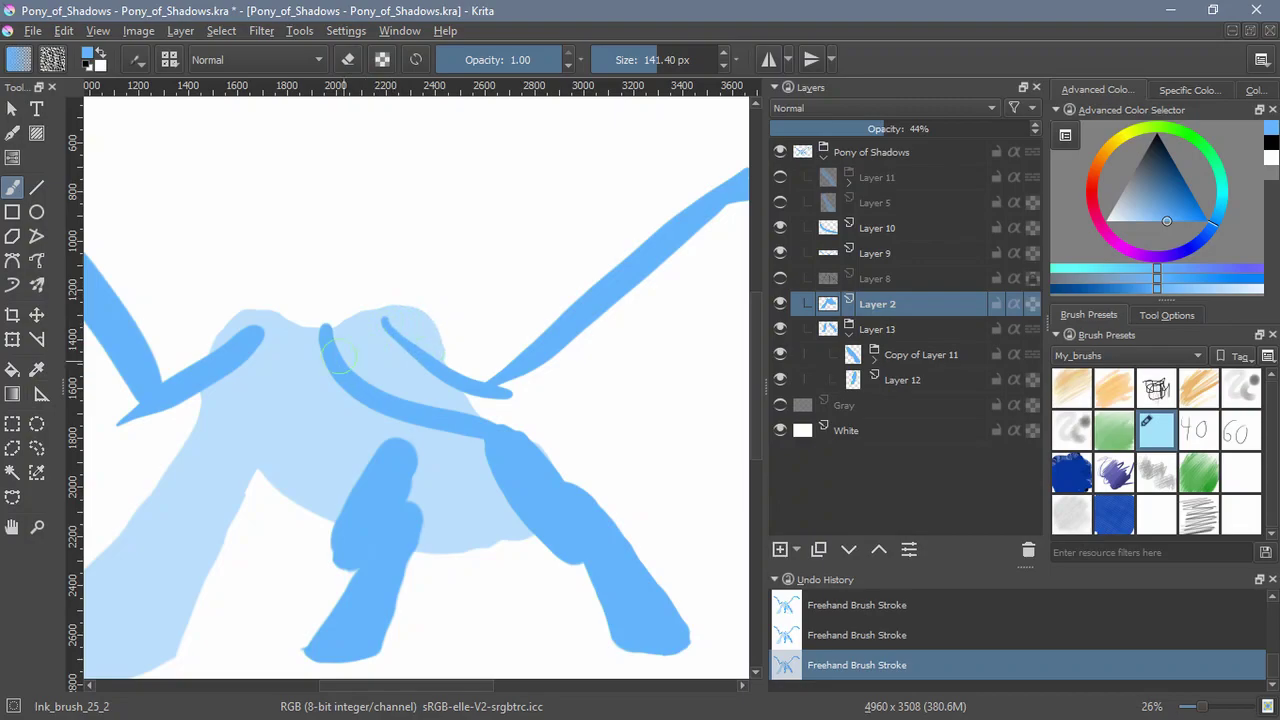
key("e")
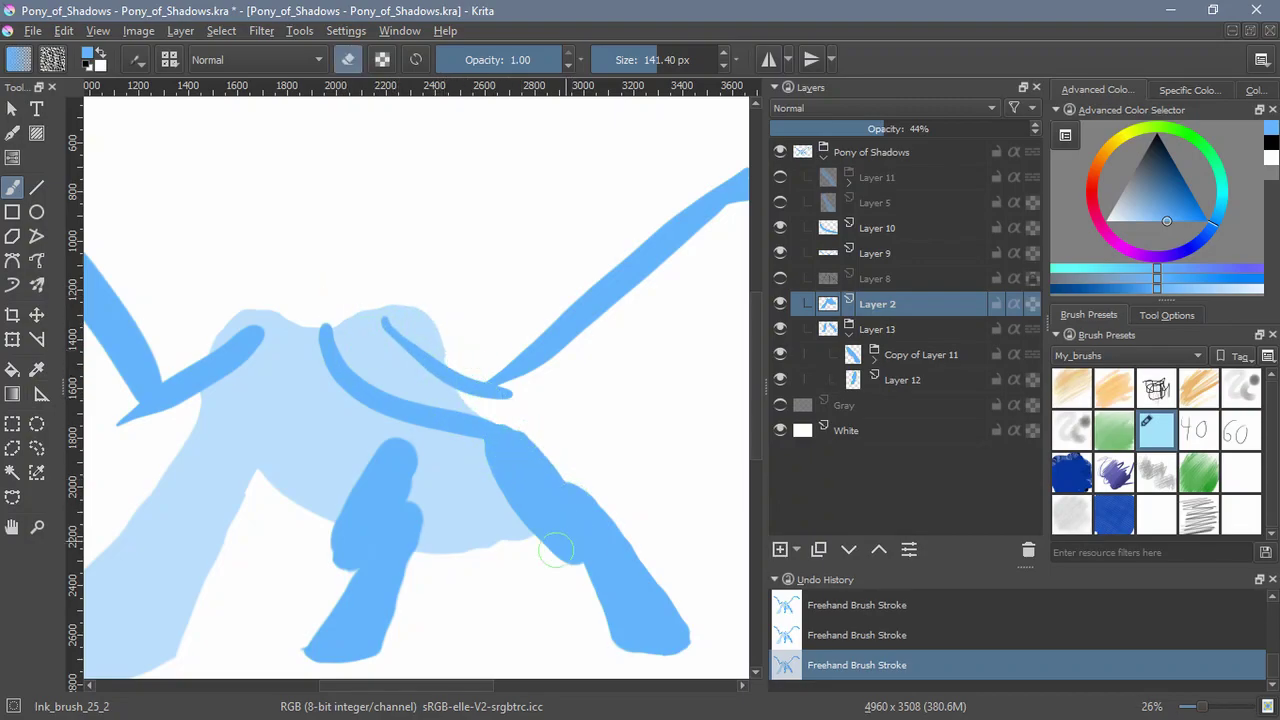
Hide the Layer 13 leg group and erase around the rear end of the body on Layer 2 to round it
left_click(780, 329)
mouse_move(530, 430)
left_mouse_down()
mouse_move(502, 418)
mouse_move(564, 502)
mouse_move(566, 476)
mouse_move(518, 576)
mouse_move(481, 576)
mouse_move(541, 430)
mouse_move(546, 488)
mouse_move(526, 432)
left_mouse_up()
left_click_drag(465, 573, 533, 530)
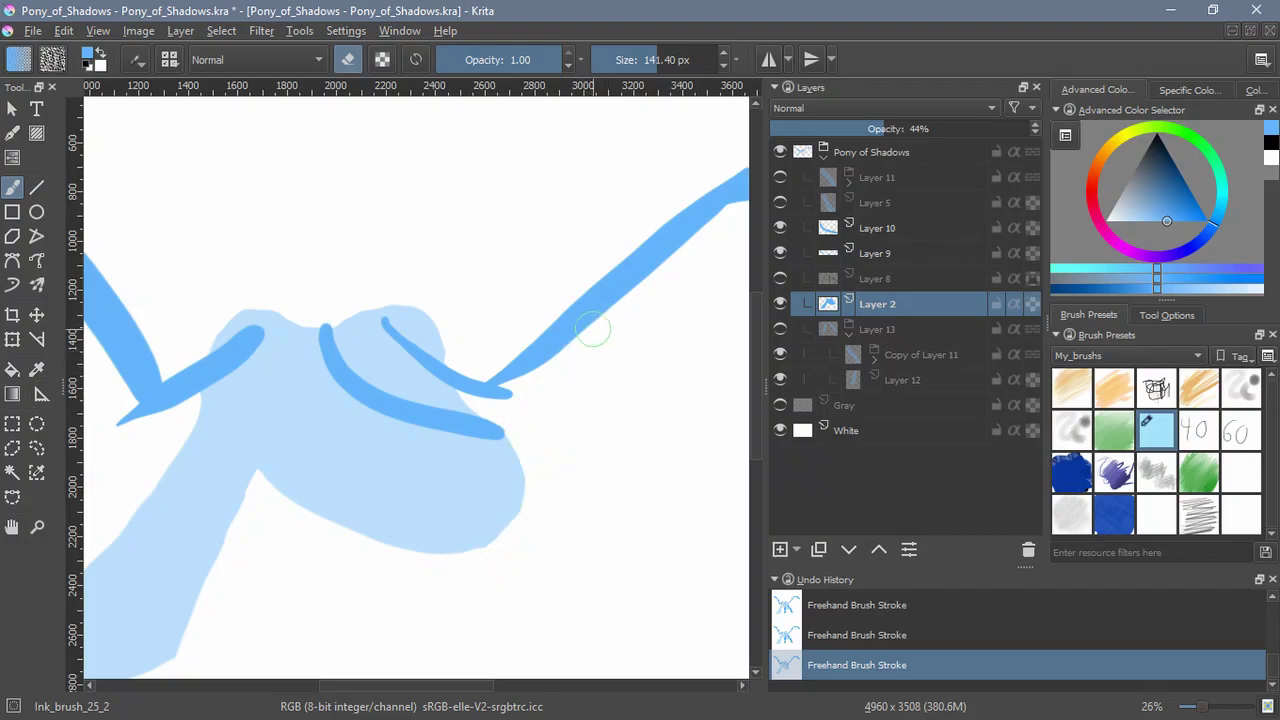
Show the Layer 13 legs again and refine the body's lower edge on Layer 2 beside the copied leg
left_click(781, 330)
left_click_drag(573, 468, 598, 384)
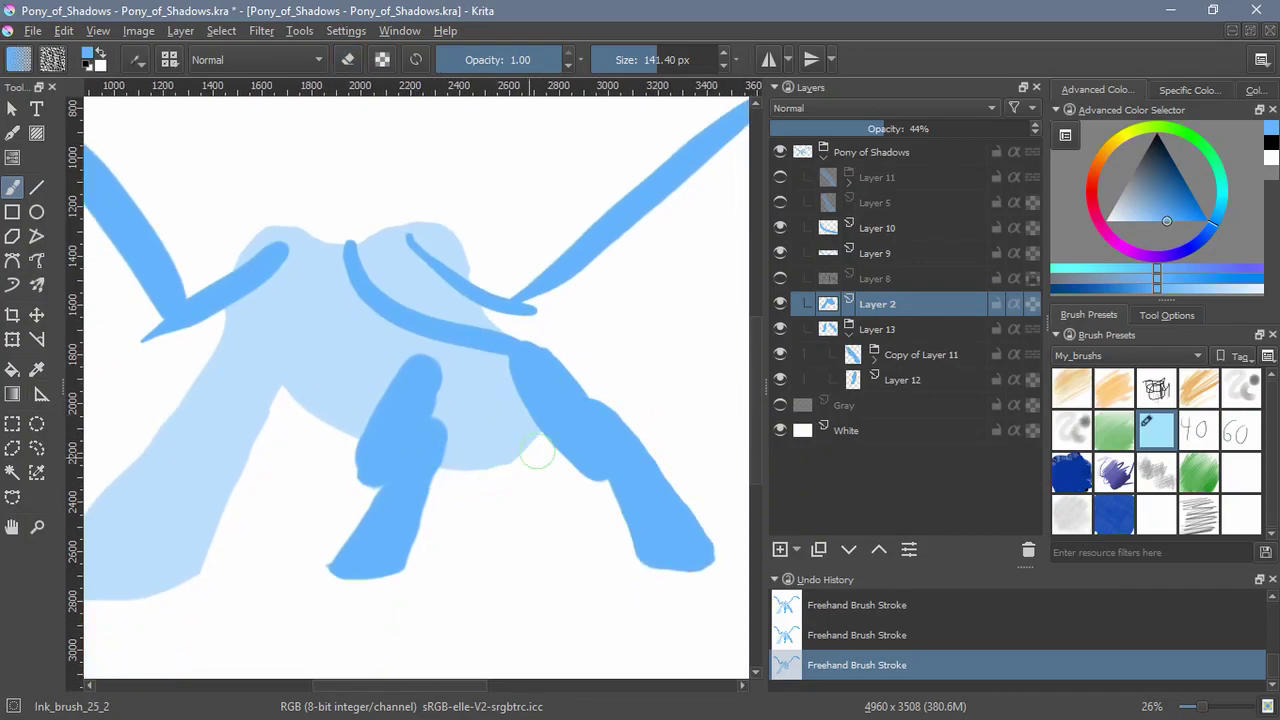
left_click_drag(536, 450, 518, 476)
key("ctrl+z")
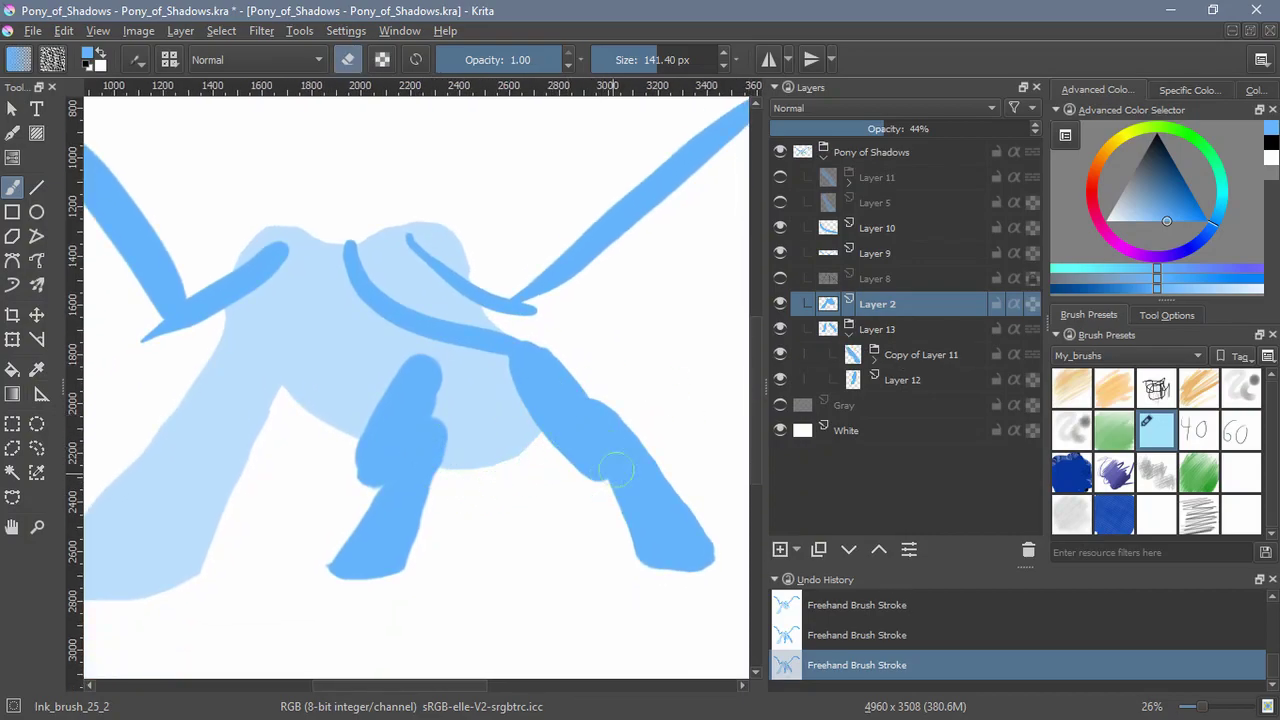
Move the Copy of Layer 11 leg slightly left and down against the body
left_click(905, 355)
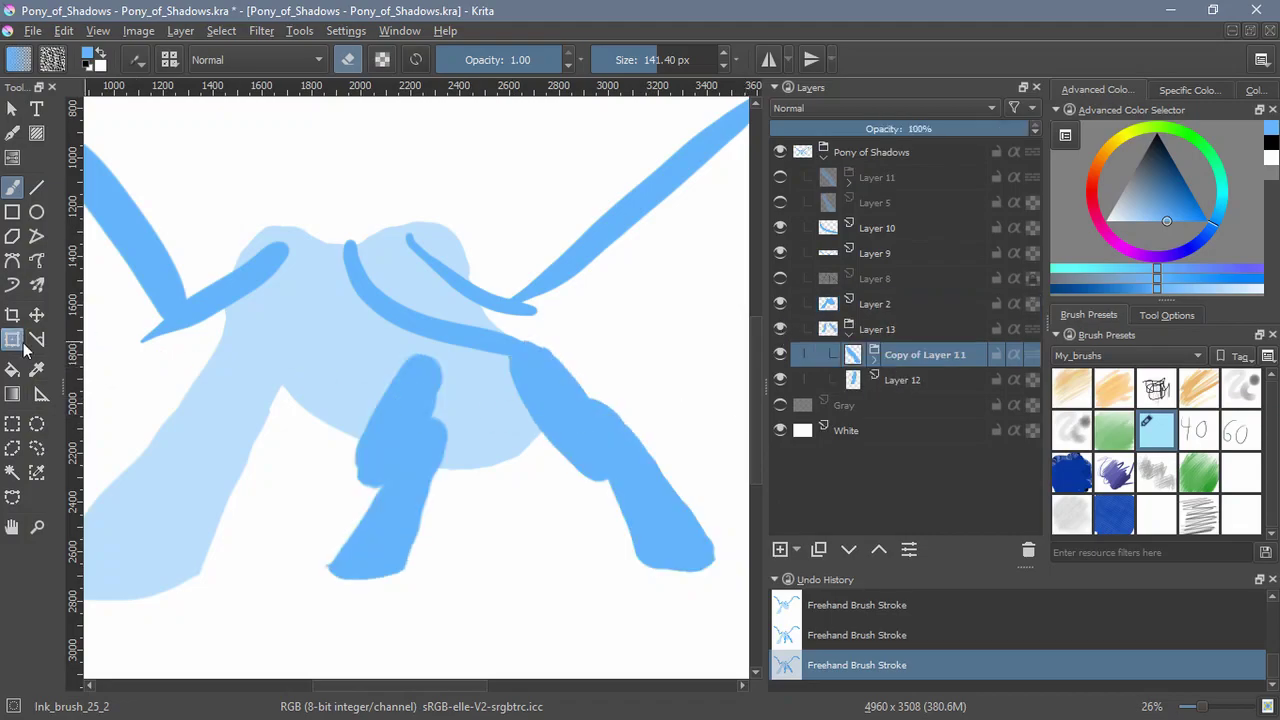
left_click(36, 314)
left_click_drag(594, 446, 573, 474)
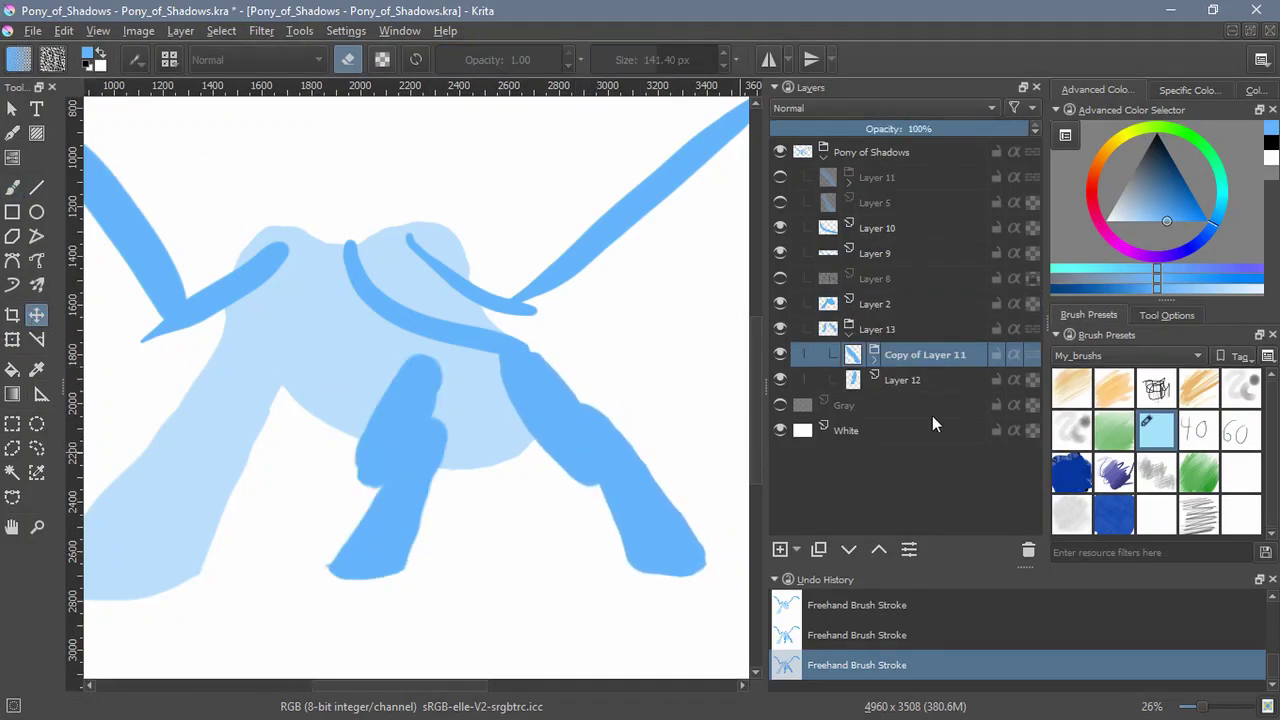
Rotate the copied leg's lower segment on Layer 7 slightly counterclockwise about the knee and shift it slightly down
left_click(873, 362)
left_click(905, 405)
left_click(12, 339)
left_click_drag(635, 492, 592, 441)
left_click_drag(667, 543, 672, 551)
left_click_drag(695, 619, 695, 619)
left_click_drag(697, 562, 700, 560)
left_click_drag(704, 625, 707, 624)
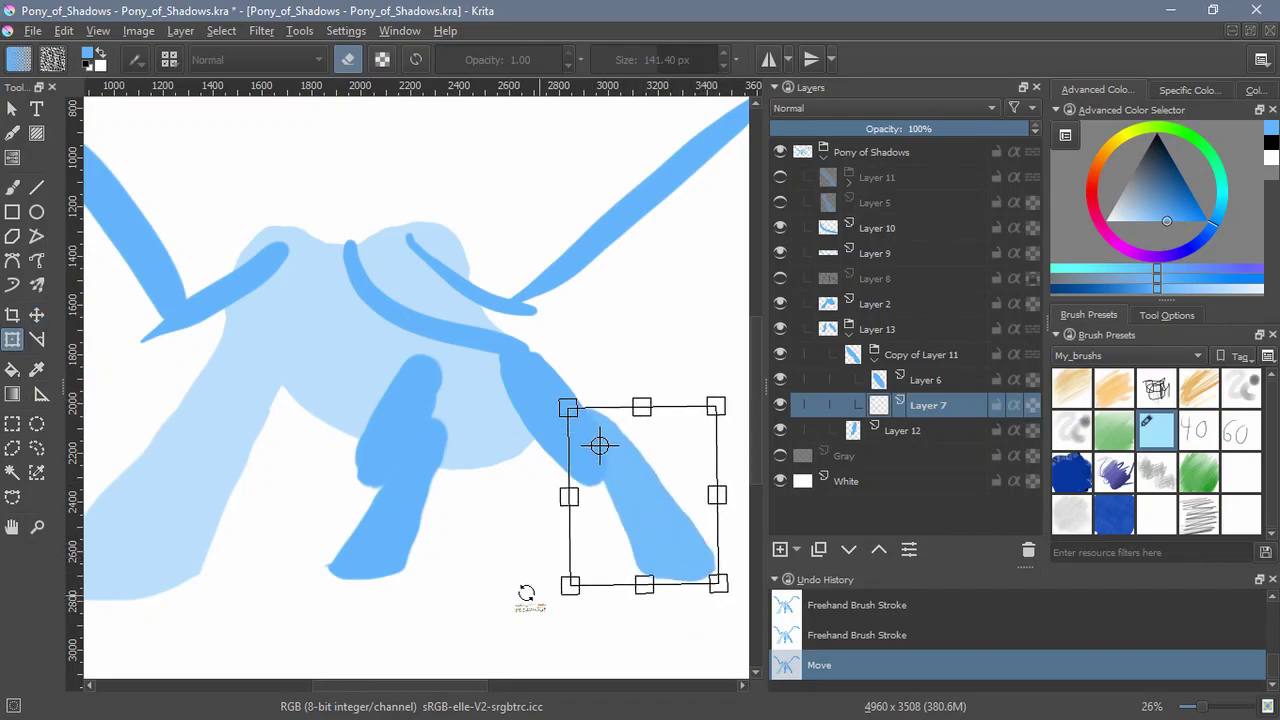
left_click_drag(659, 505, 659, 516)
left_click_drag(679, 599, 681, 598)
key("Return")
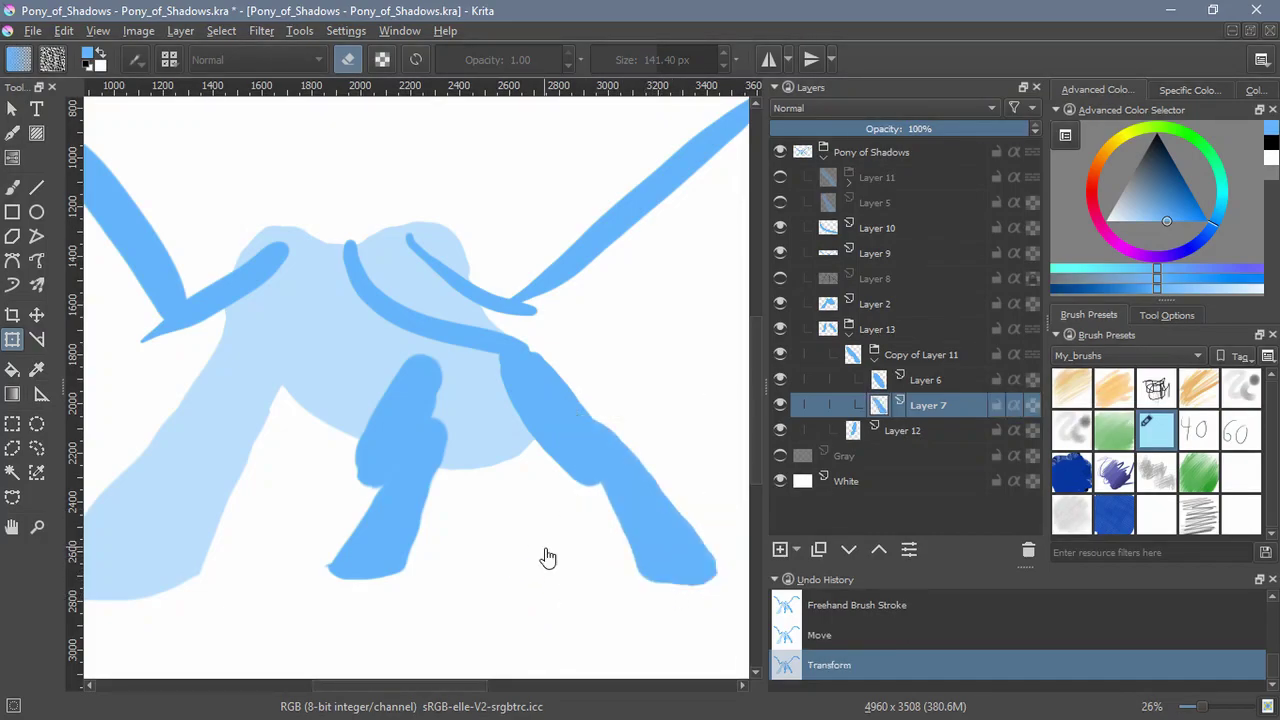
Nudge the Layer 13 leg group slightly right and shorten it vertically from its lower edge
left_click(900, 333)
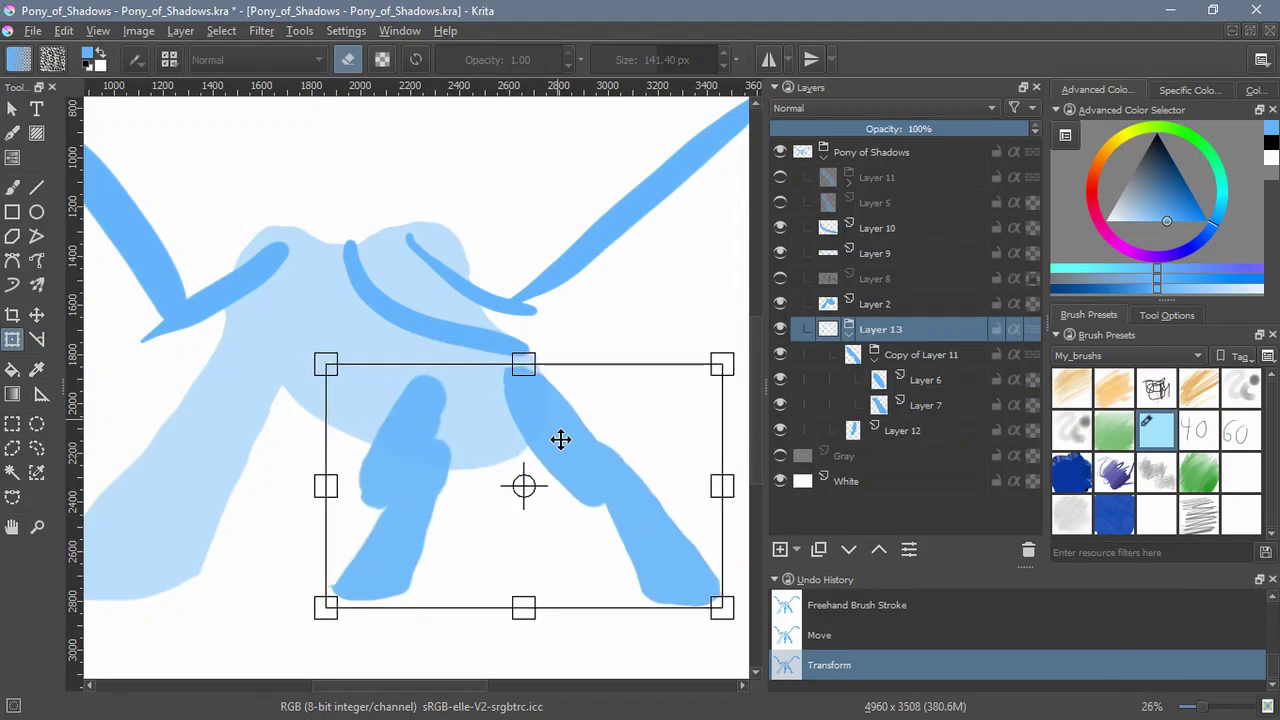
mouse_move(569, 432)
left_mouse_down()
mouse_move(572, 420)
mouse_move(578, 430)
left_mouse_up()
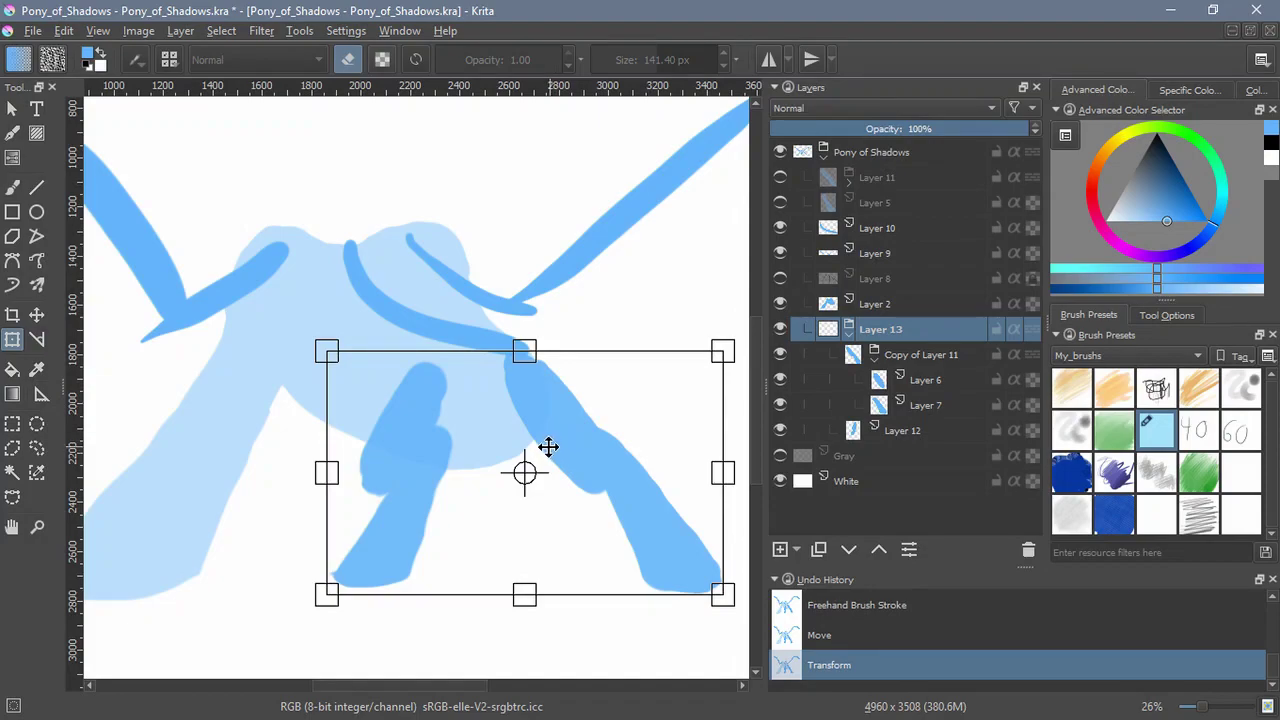
left_click_drag(525, 594, 525, 571)
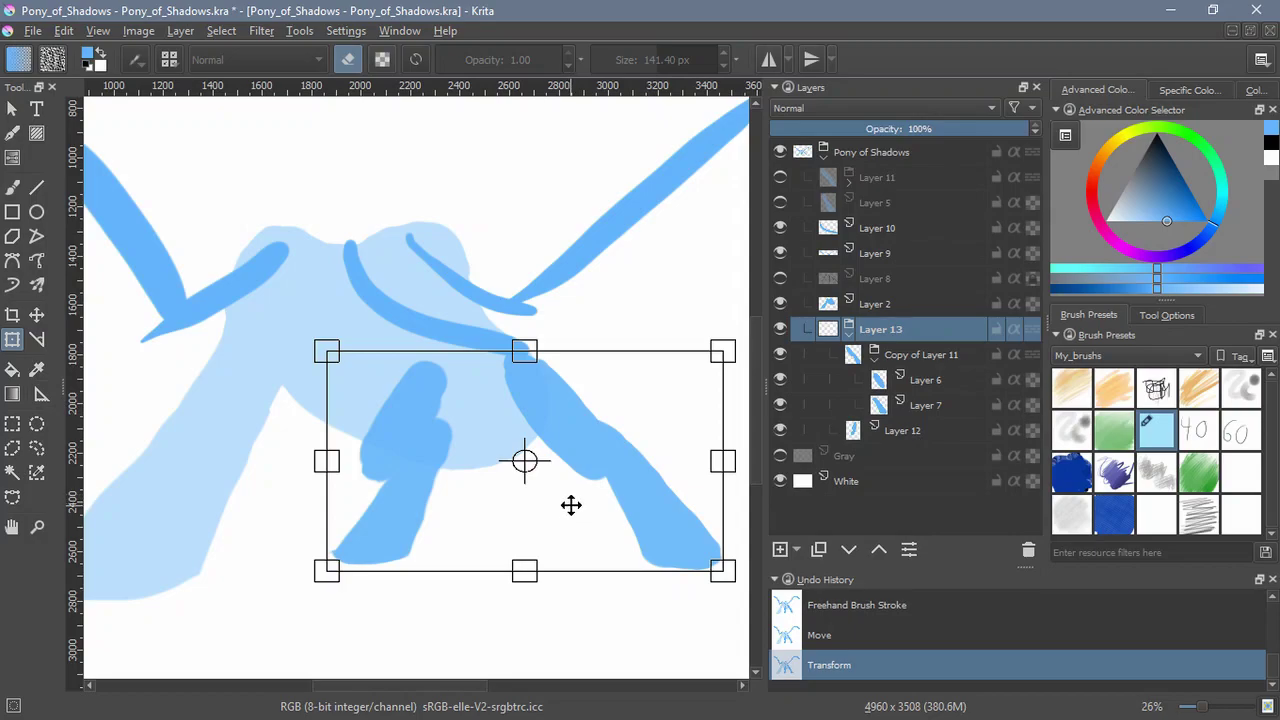
key("Return")
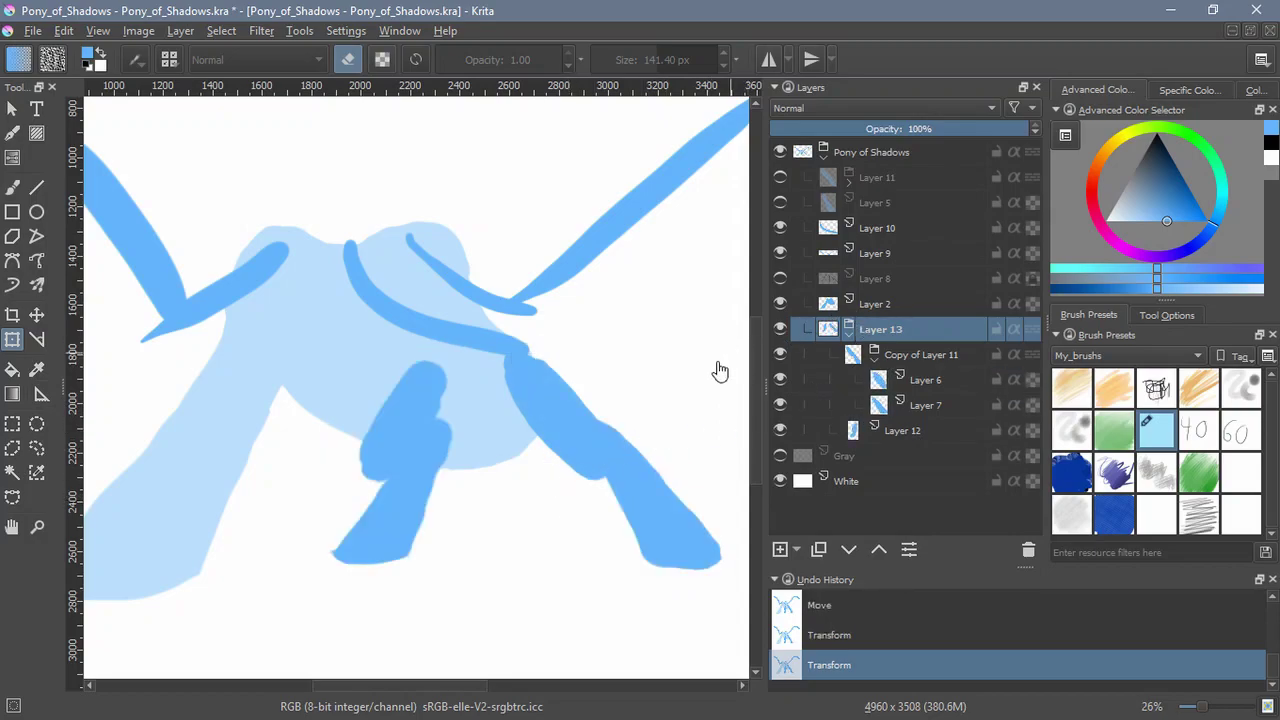
Try reshaping the body's underside on Layer 2 with eraser strokes, and undo them
scroll(538, 480, "down", 2)
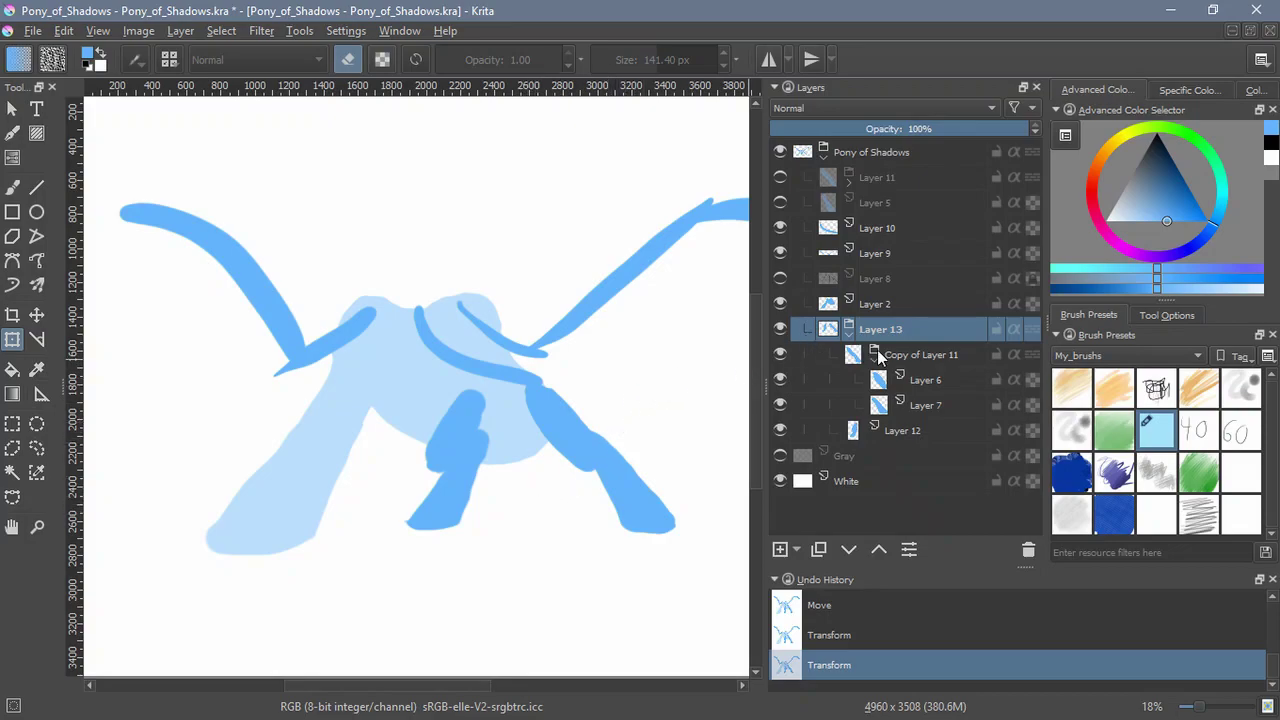
left_click(860, 305)
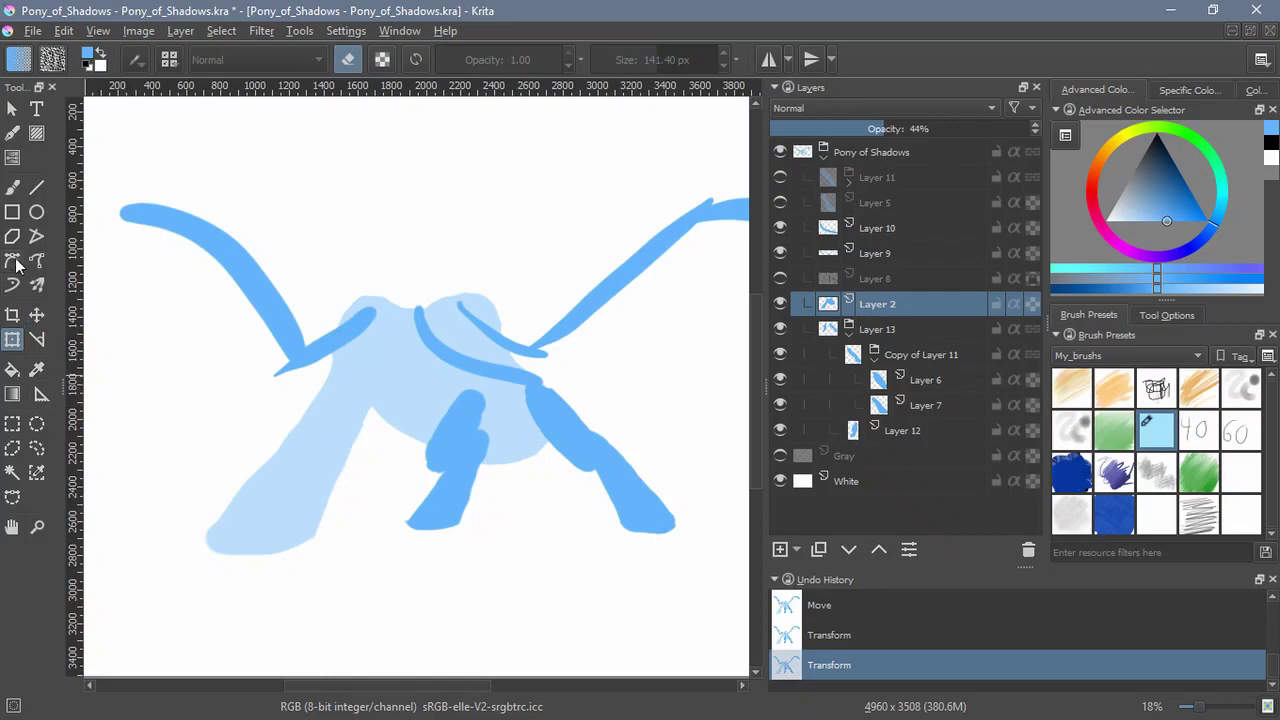
key("b")
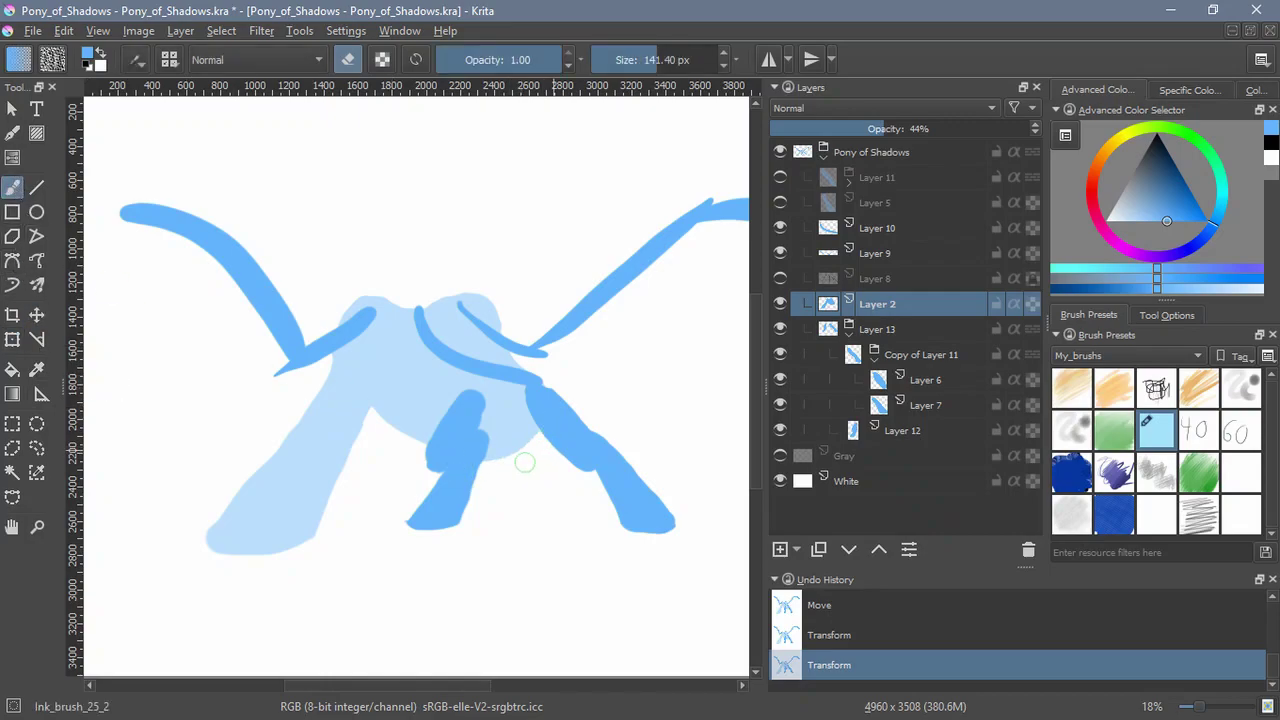
mouse_move(418, 445)
left_mouse_down()
mouse_move(380, 414)
mouse_move(499, 461)
mouse_move(541, 529)
mouse_move(384, 407)
mouse_move(413, 437)
left_mouse_up()
key("ctrl+z")
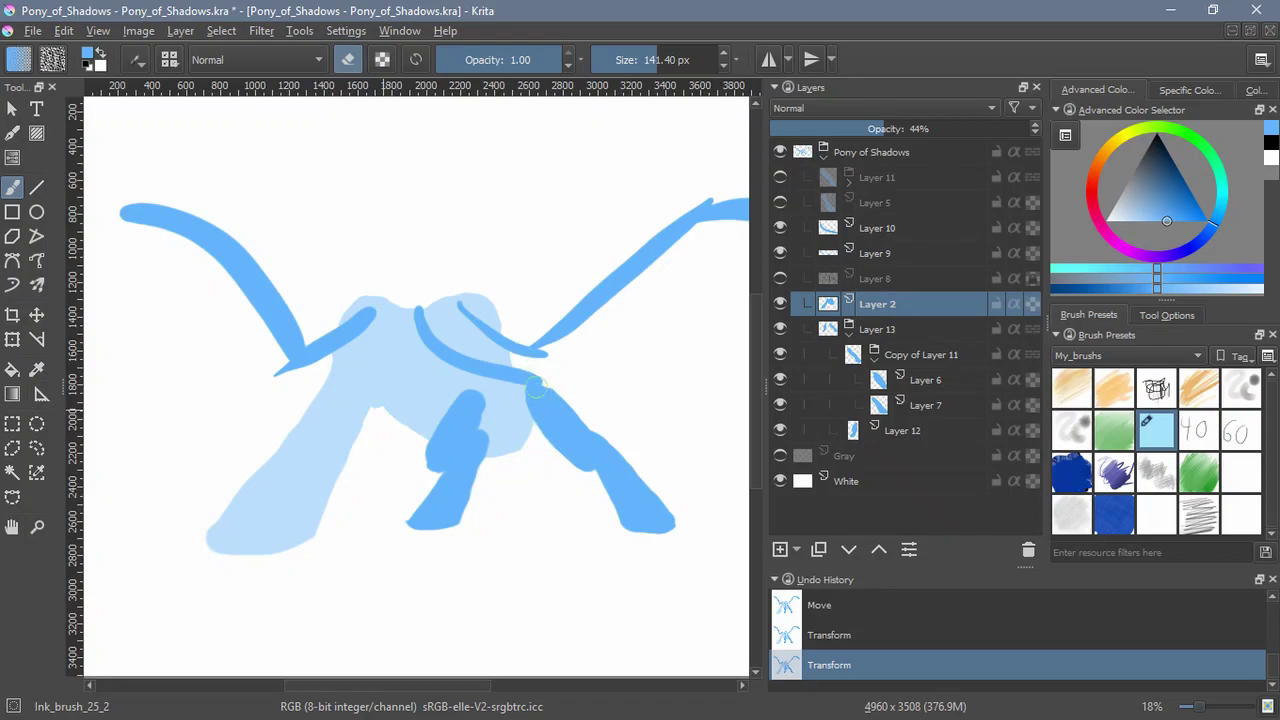
left_click_drag(515, 465, 394, 515)
left_click_drag(383, 389, 401, 407)
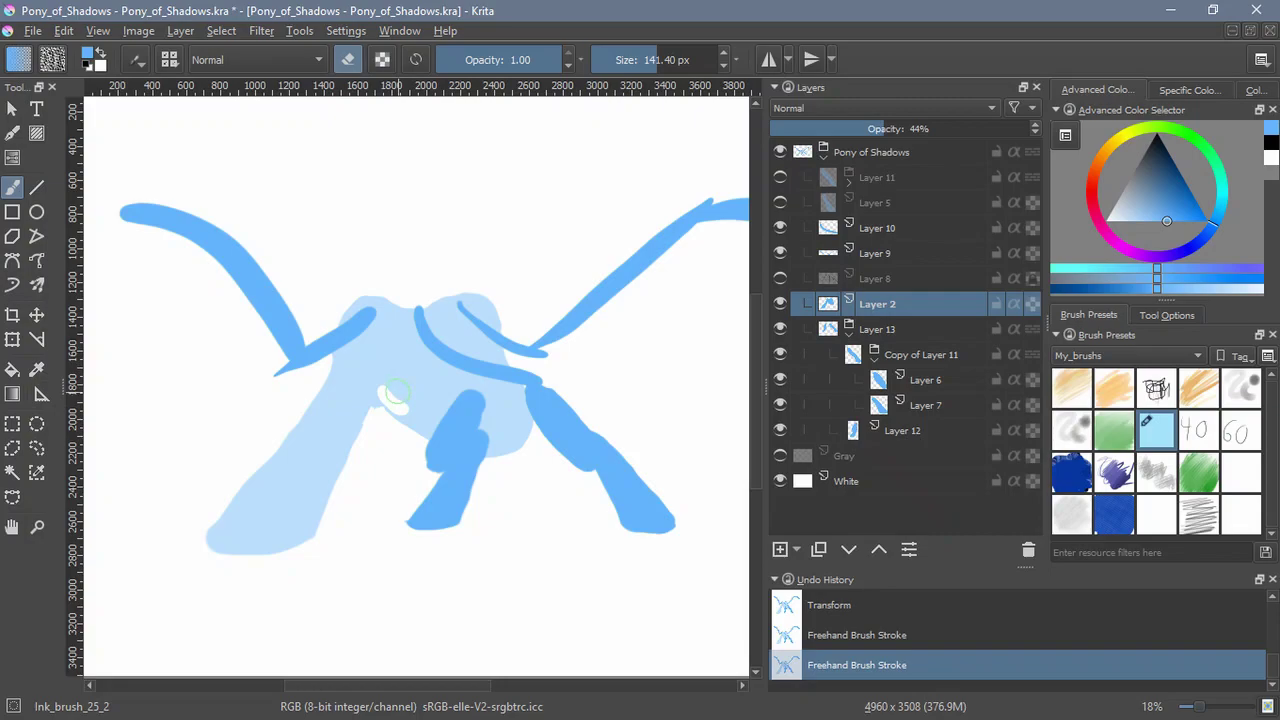
key("e")
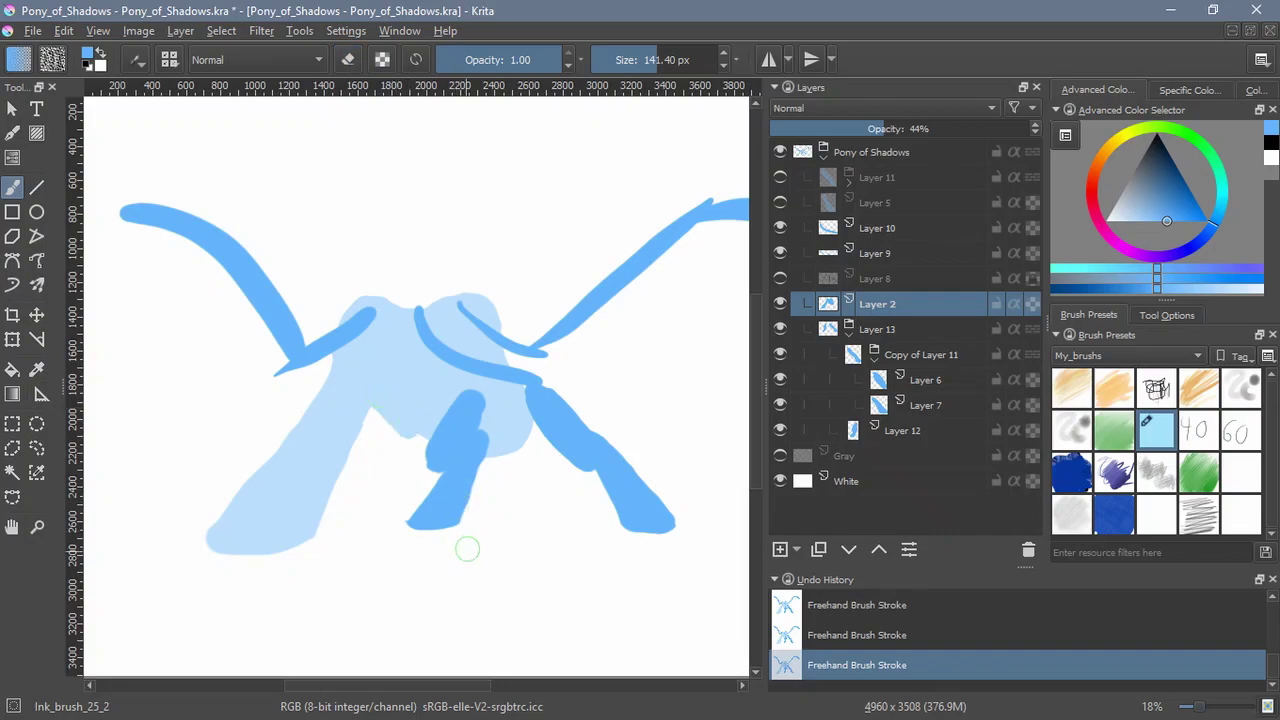
key("ctrl+z")
key("ctrl+z")
key("ctrl+z")
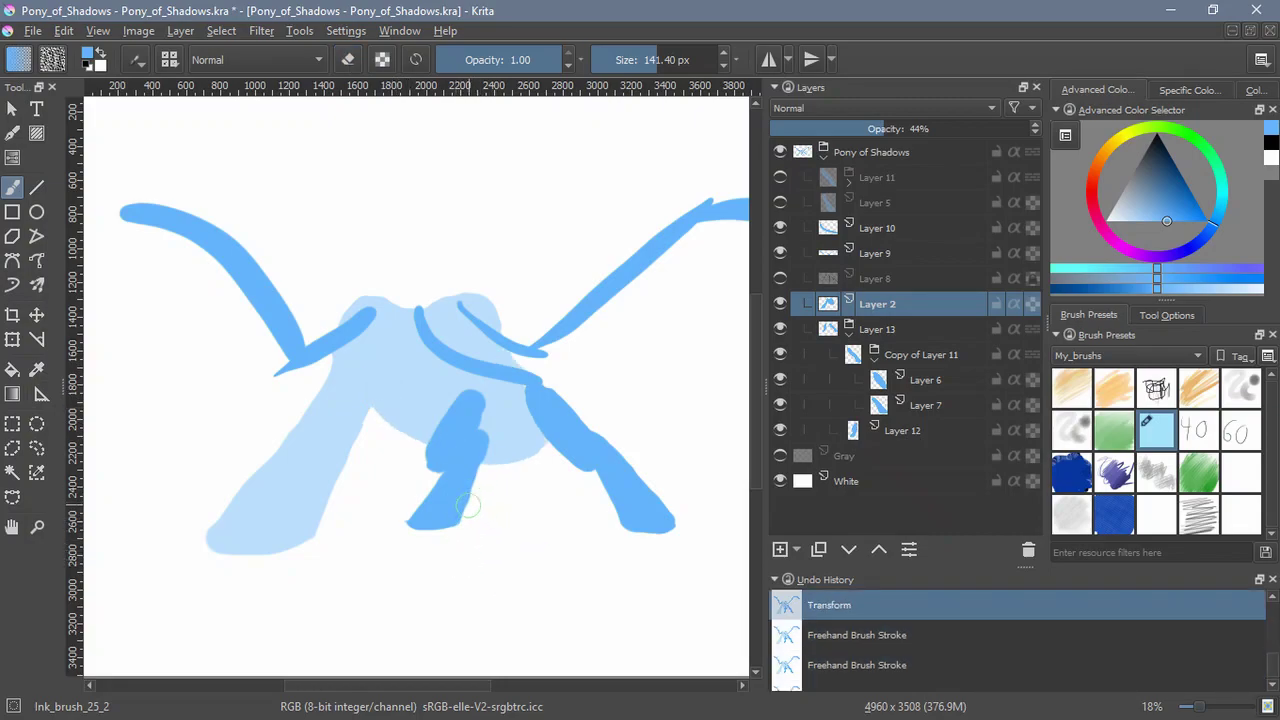
Briefly toggle Layer 11's visibility and show the large Layer 5 leg again
left_click(780, 177)
left_click(780, 177)
left_click(780, 202)
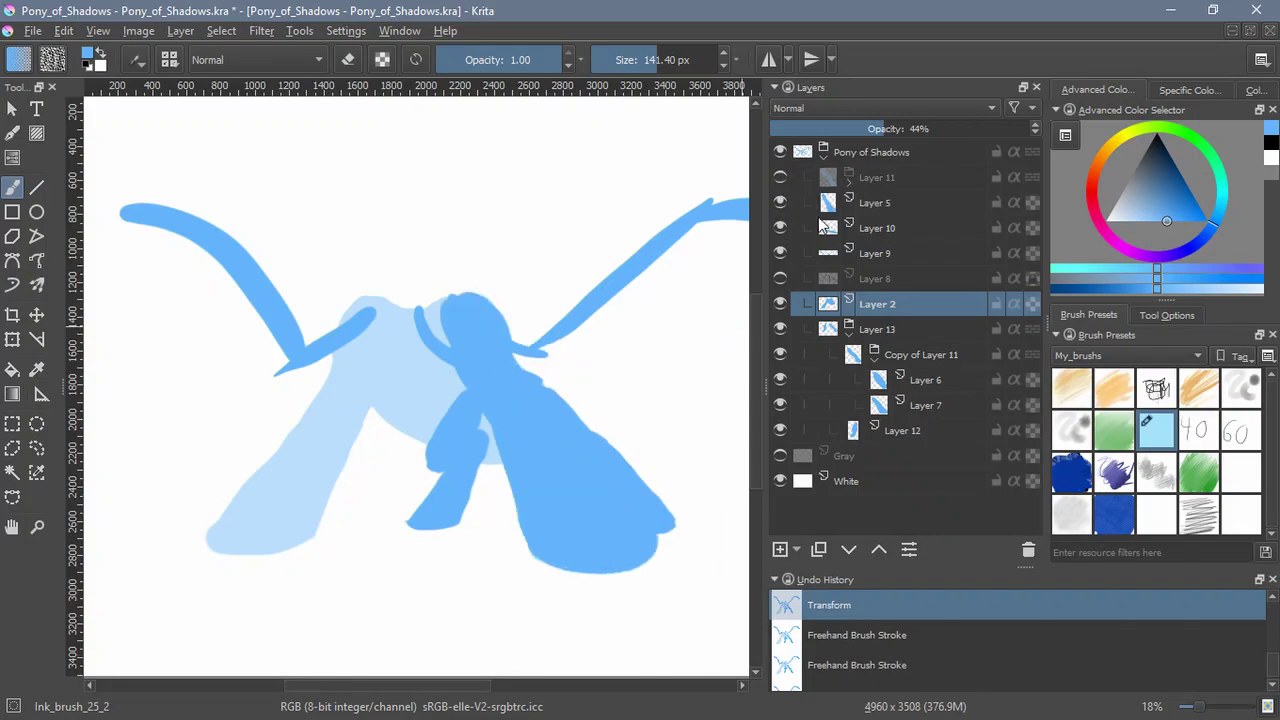
Set Layer 2 to 100% opacity and hide Layer 10 and Layer 9 with the wing shapes
left_click_drag(910, 128, 1059, 133)
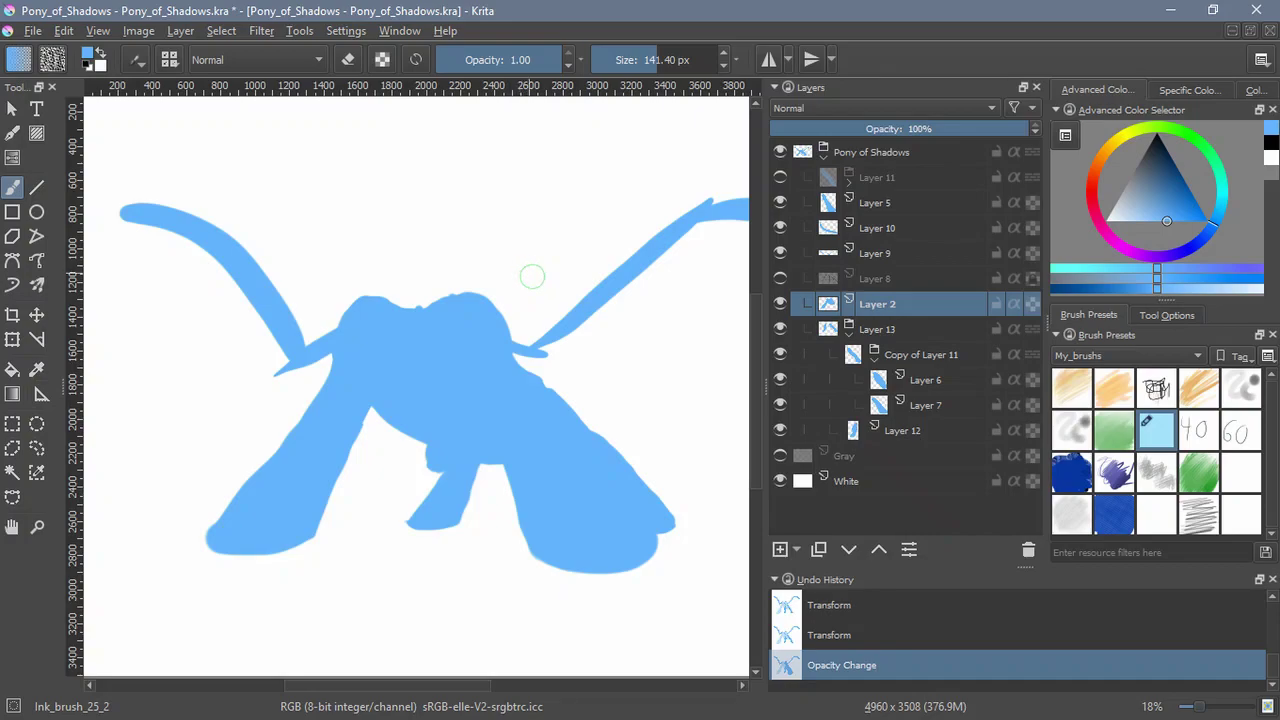
left_click(890, 177)
left_click(781, 227)
left_click(781, 227)
left_click(781, 227)
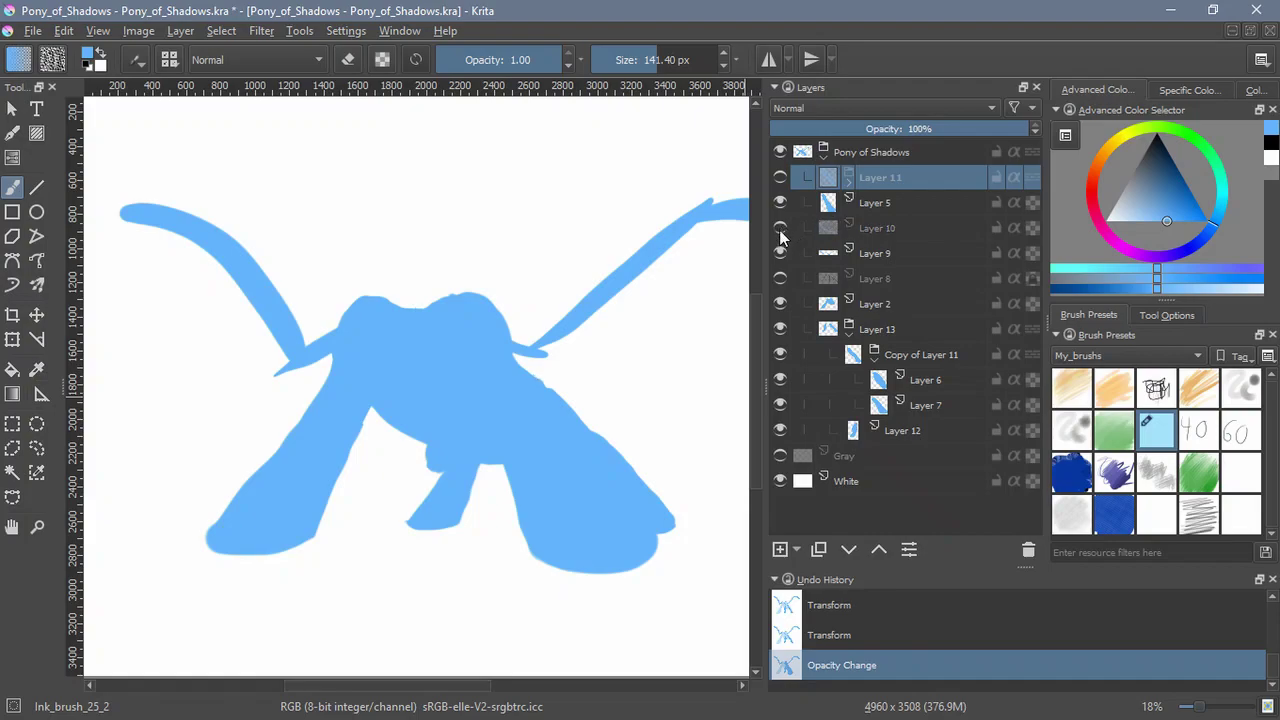
left_click(781, 253)
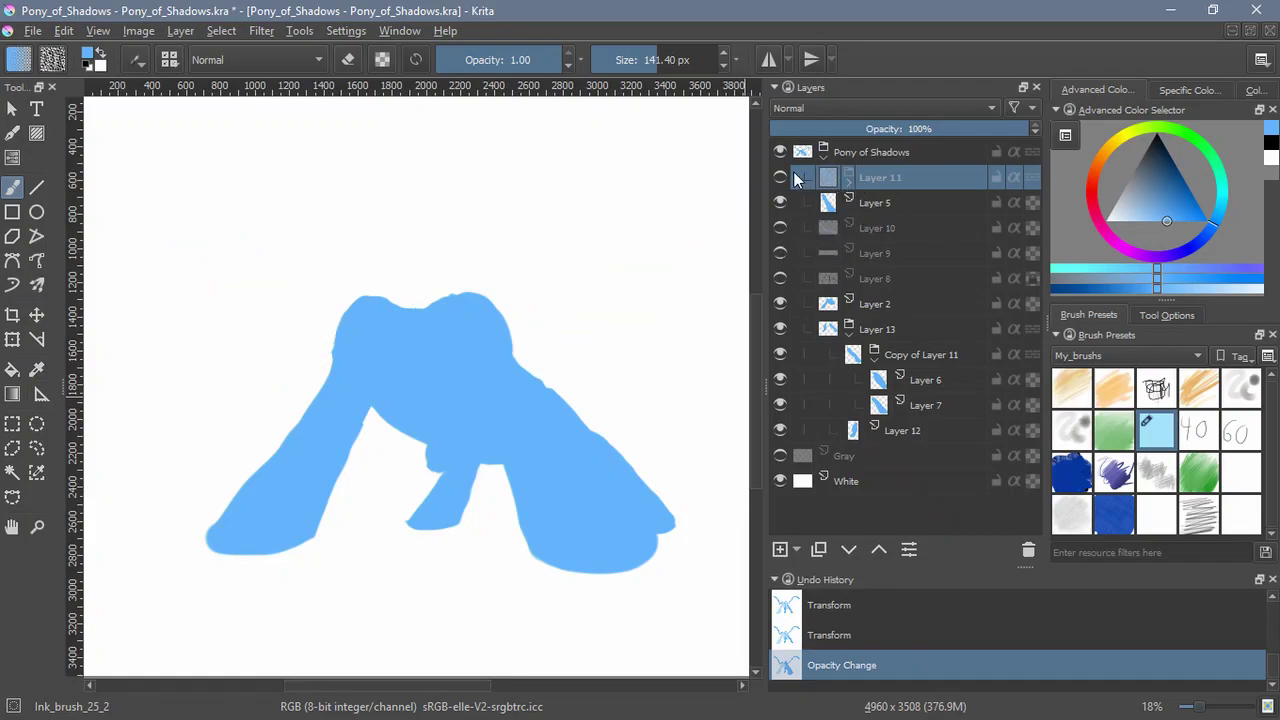
Add a new paint layer above Layer 5, and undo the test stroke made on it
left_click(781, 549)
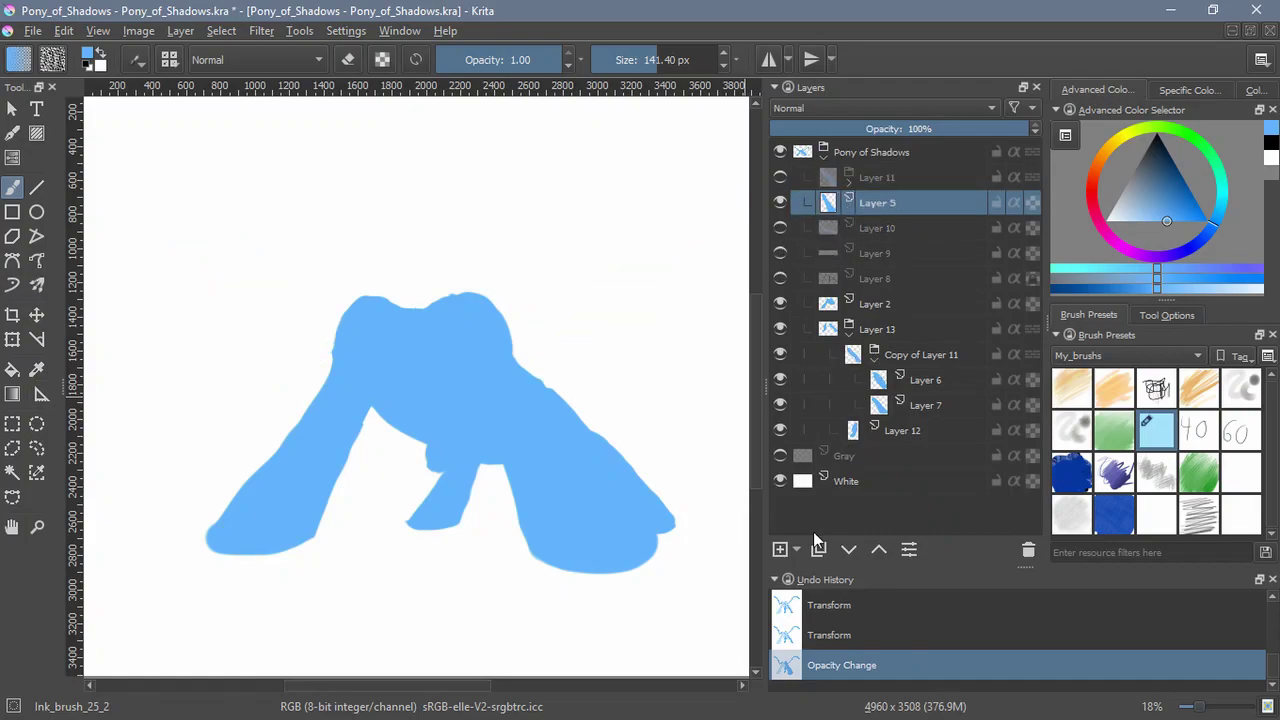
left_click_drag(578, 224, 550, 312)
key("ctrl+z")
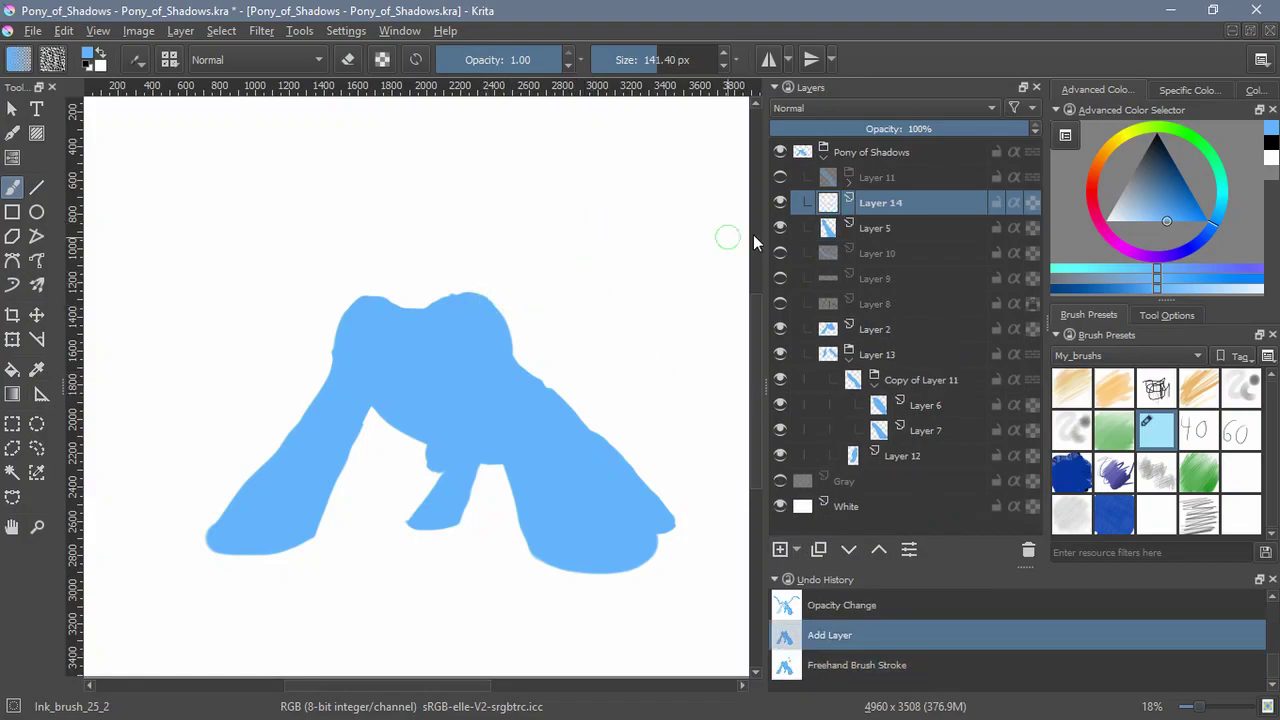
Collapse the Layer 13 group and move Layer 5 down the stack to directly above Layer 2
left_click(849, 359)
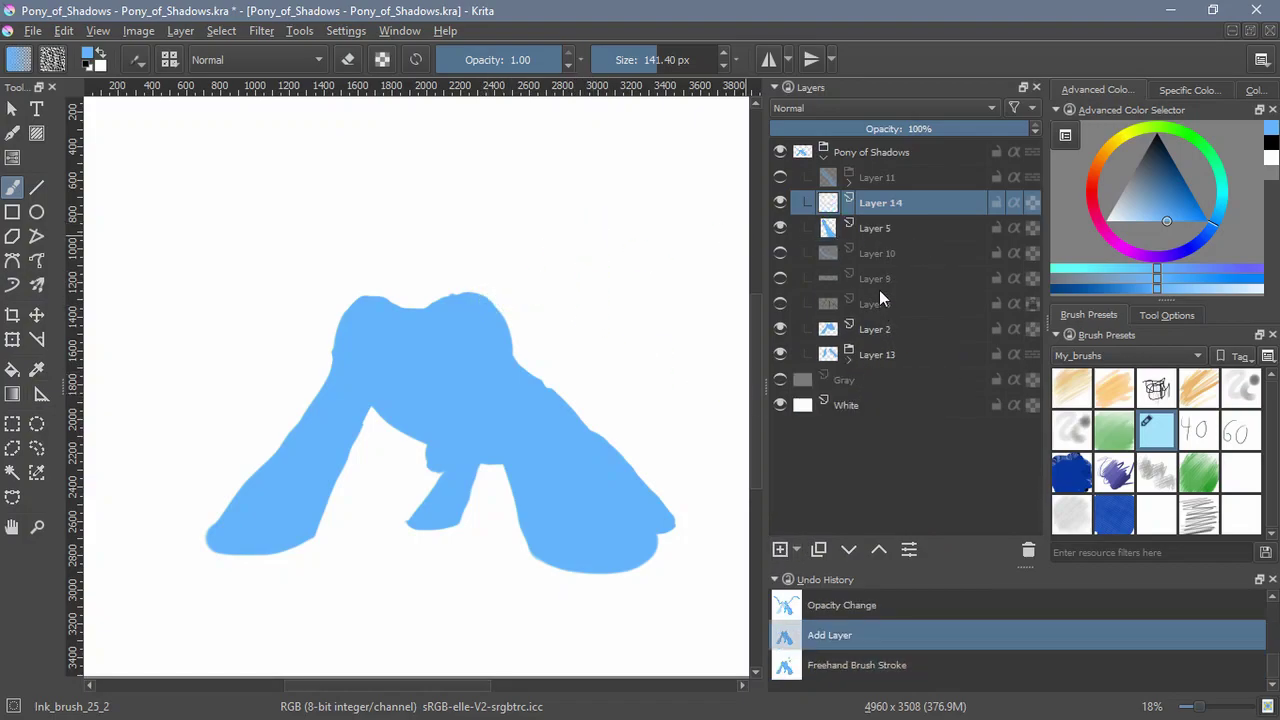
left_click(882, 234)
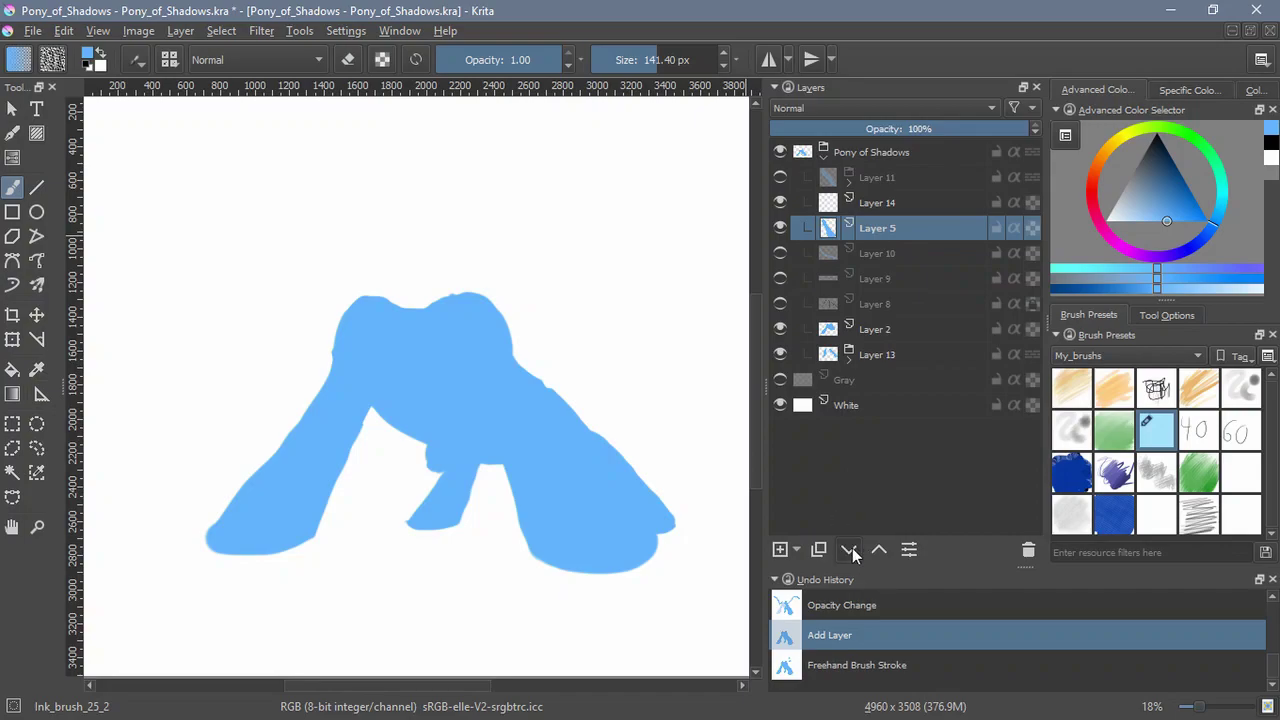
left_click(850, 549)
left_click(850, 549)
left_click(850, 549)
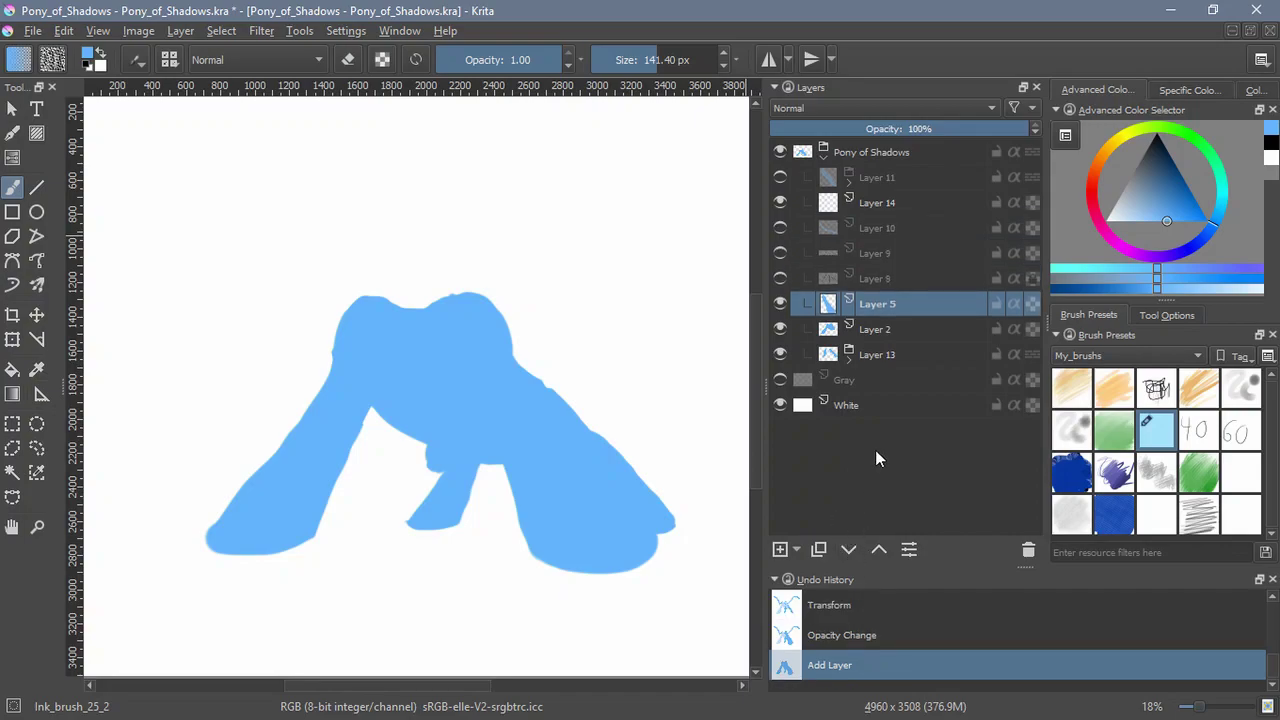
Group Layer 5, Layer 2 and Layer 13, and lower the group's opacity so the body is semi-transparent
left_click(894, 346, "shift")
key("ctrl+g")
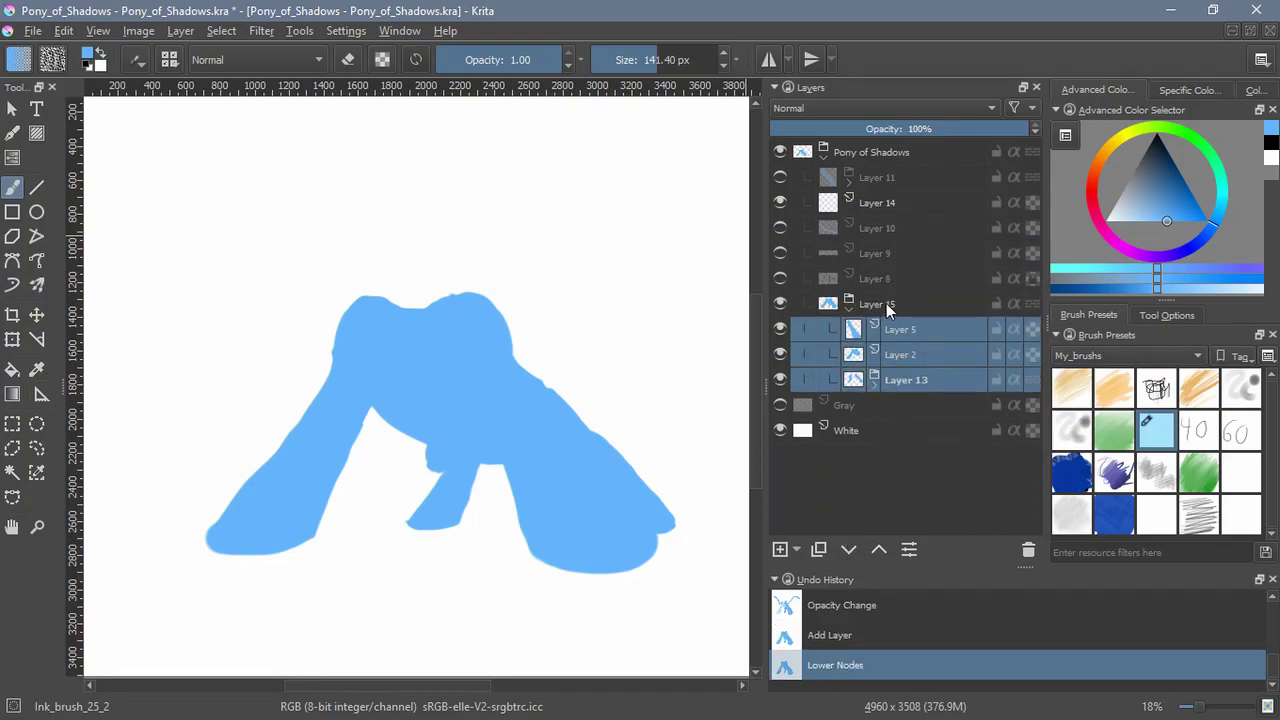
left_click(885, 305)
left_click(886, 129)
Paint a solid blue circle for the head above the shoulders on Layer 14
left_click(877, 202)
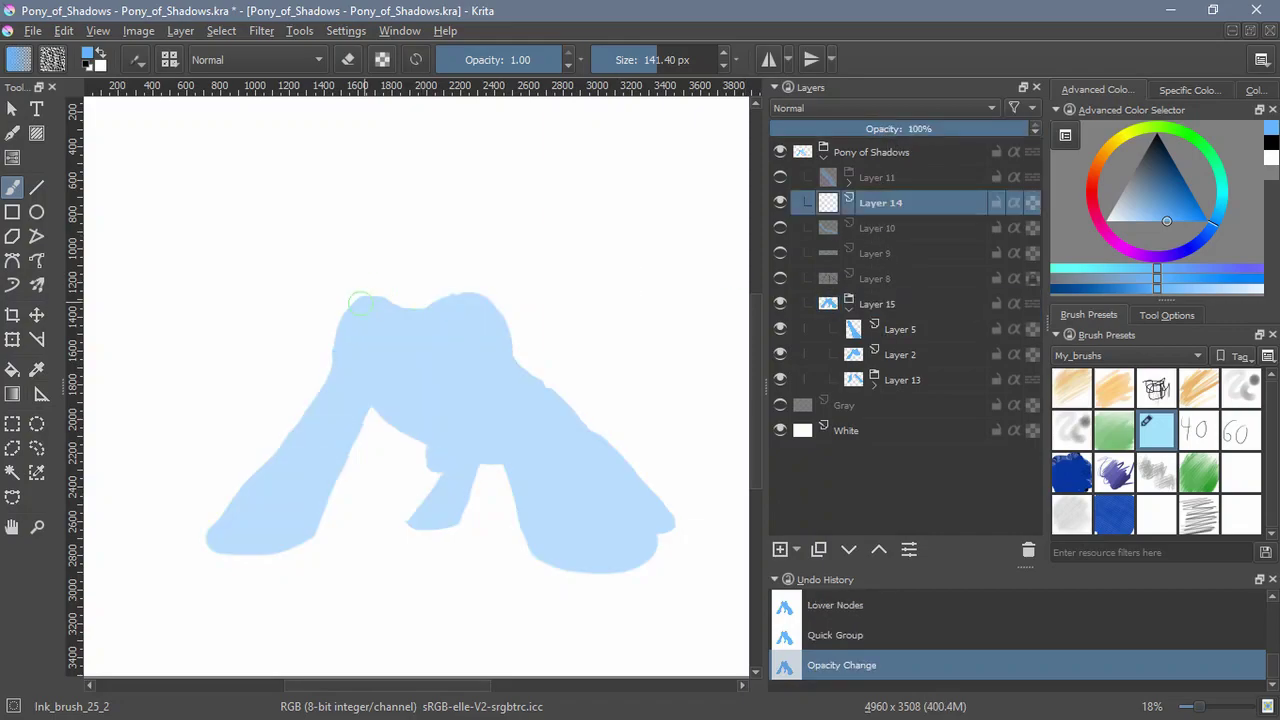
mouse_move(423, 229)
left_mouse_down()
mouse_move(440, 232)
mouse_move(416, 250)
mouse_move(447, 245)
mouse_move(418, 249)
mouse_move(424, 206)
left_mouse_up()
left_click_drag(492, 331, 556, 494)
left_click_drag(520, 460, 470, 345)
mouse_move(464, 274)
left_mouse_down()
mouse_move(497, 328)
mouse_move(506, 407)
mouse_move(463, 394)
mouse_move(443, 309)
mouse_move(443, 349)
mouse_move(430, 350)
mouse_move(551, 384)
mouse_move(565, 258)
left_mouse_up()
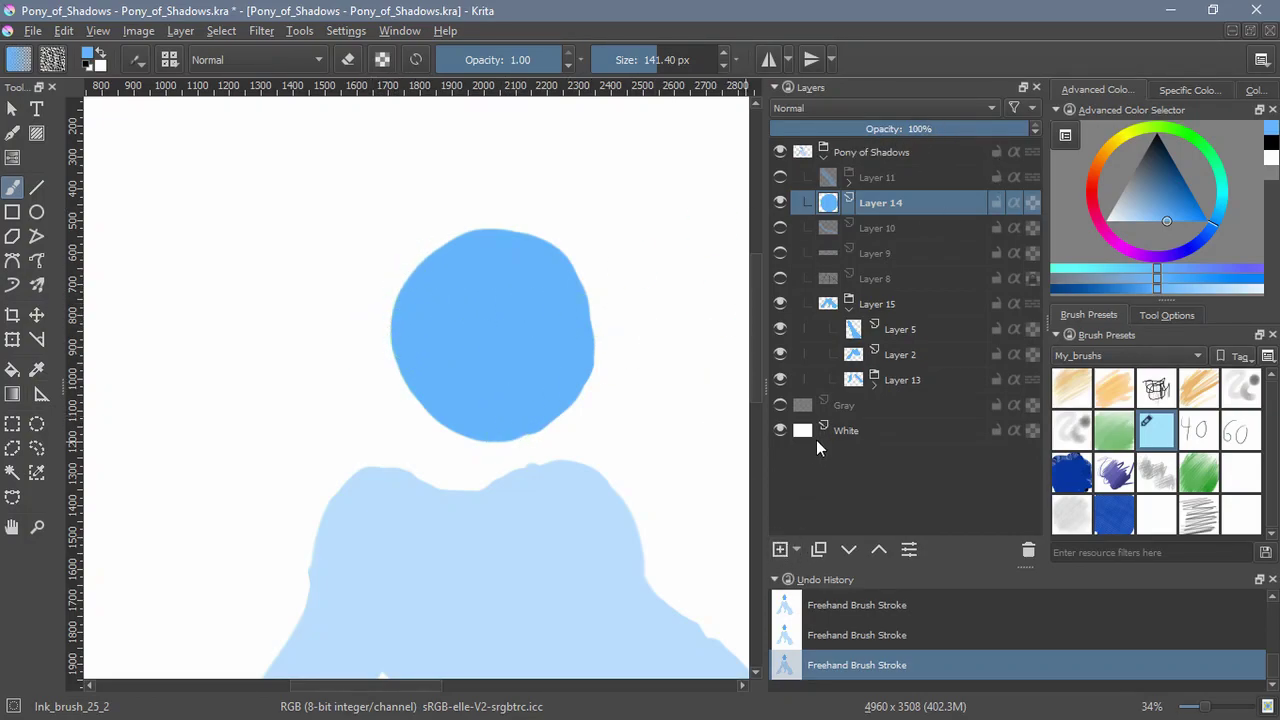
Group the head circle's layer, add a layer inside the group and paint a blue muzzle extending diagonally down from the circle
key("ctrl+g")
left_click(780, 549)
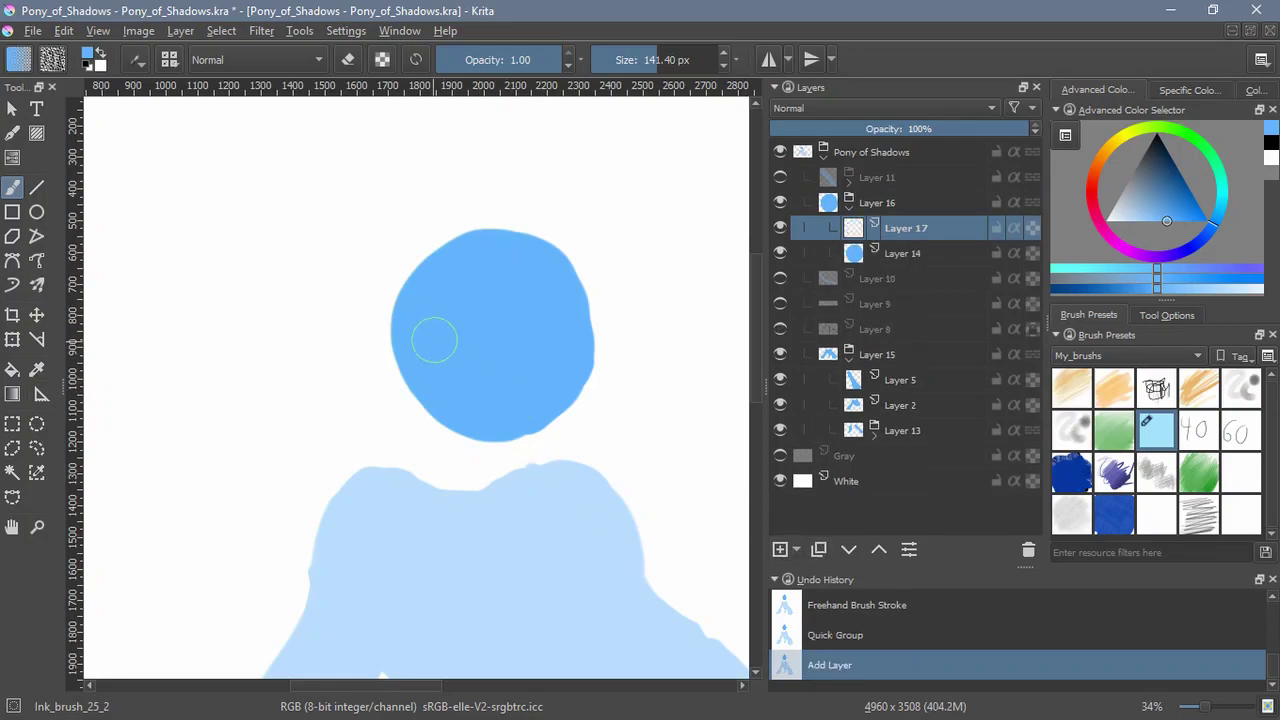
left_click_drag(544, 393, 452, 459)
mouse_move(422, 476)
left_mouse_down()
mouse_move(514, 398)
mouse_move(380, 430)
mouse_move(457, 383)
mouse_move(517, 403)
left_mouse_up()
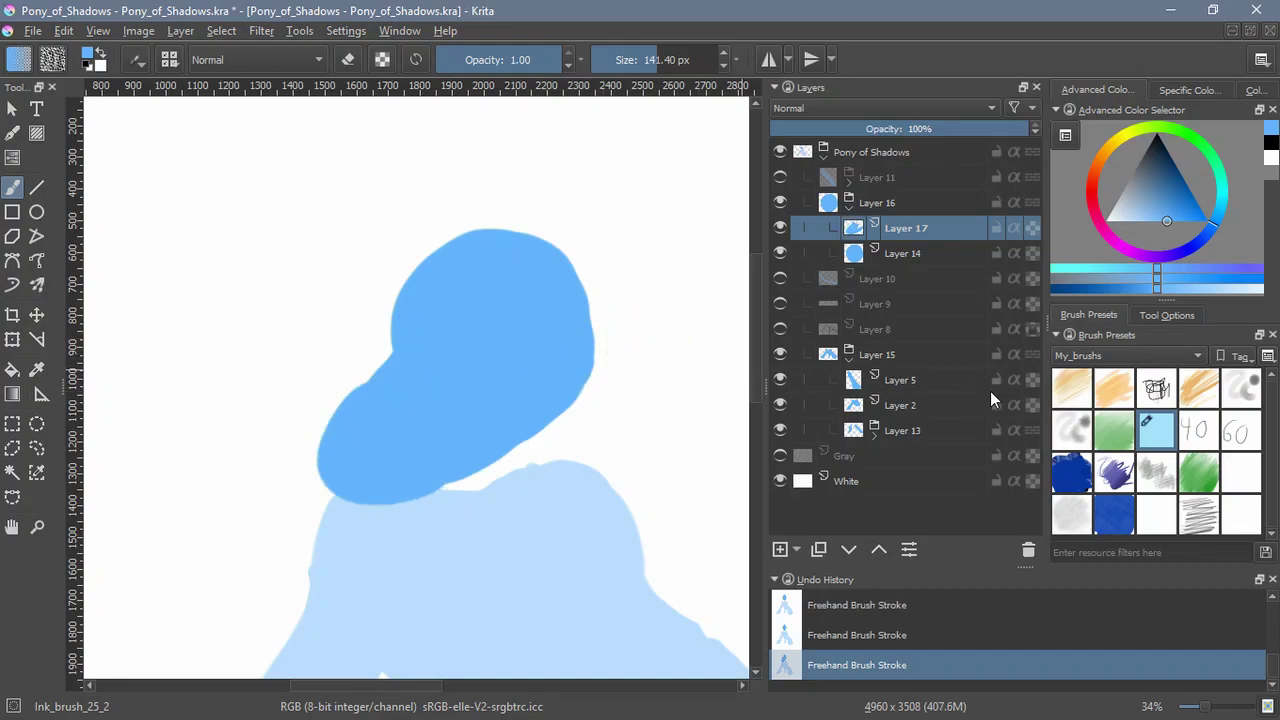
Add another layer in the head group and set up the 60 px ink brush in black, undoing the test strokes
left_click(780, 549)
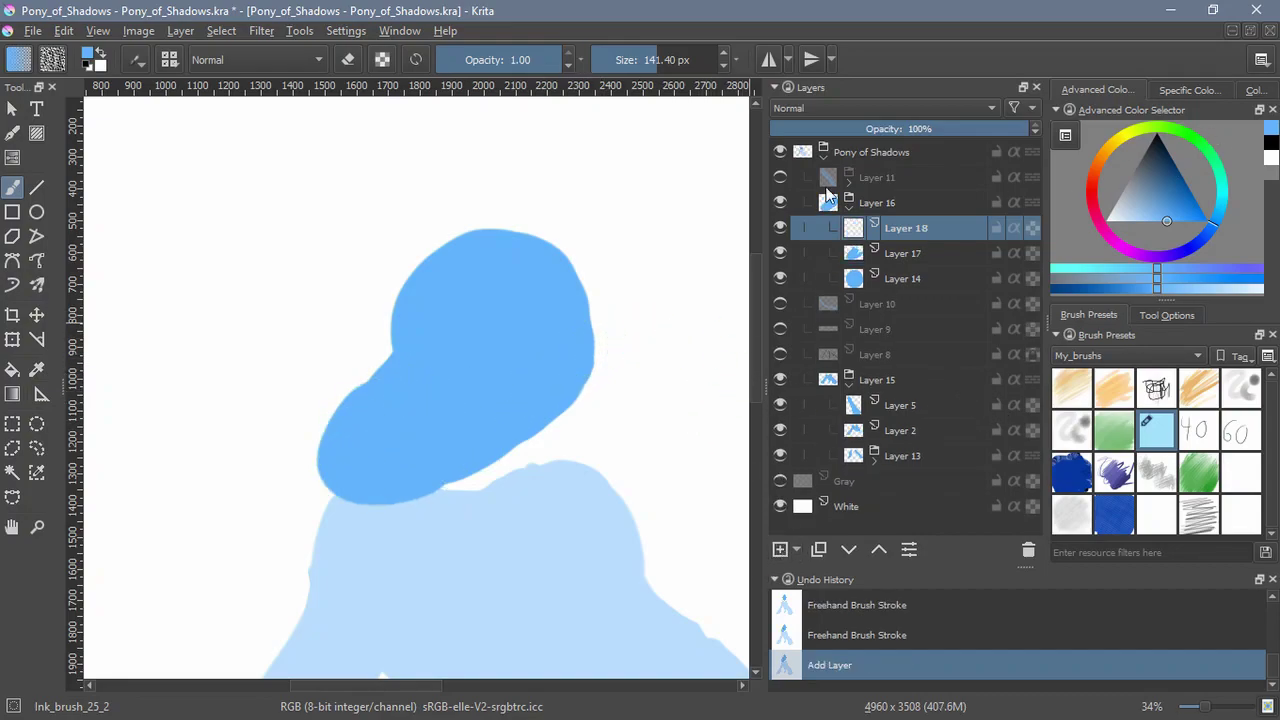
left_click(1271, 142)
left_click_drag(436, 295, 466, 334)
key("ctrl+z")
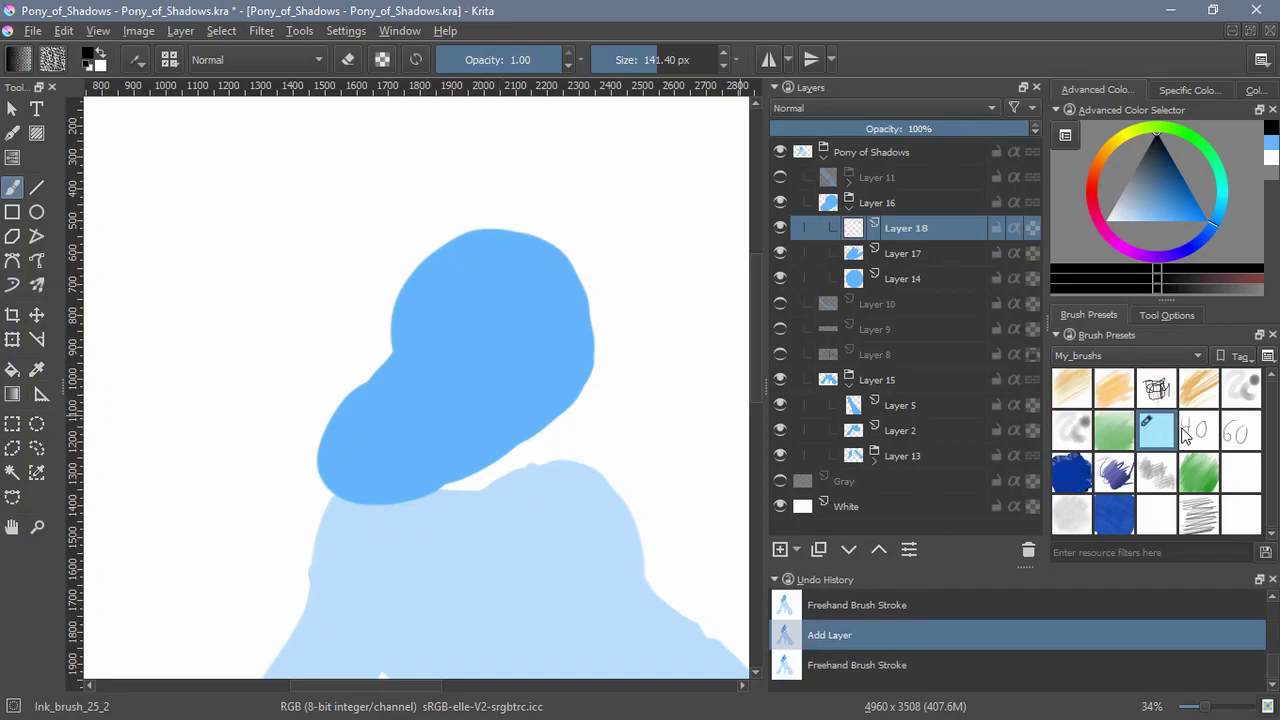
left_click(421, 59)
left_click(1237, 443)
left_click_drag(508, 274, 460, 392)
key("ctrl+z")
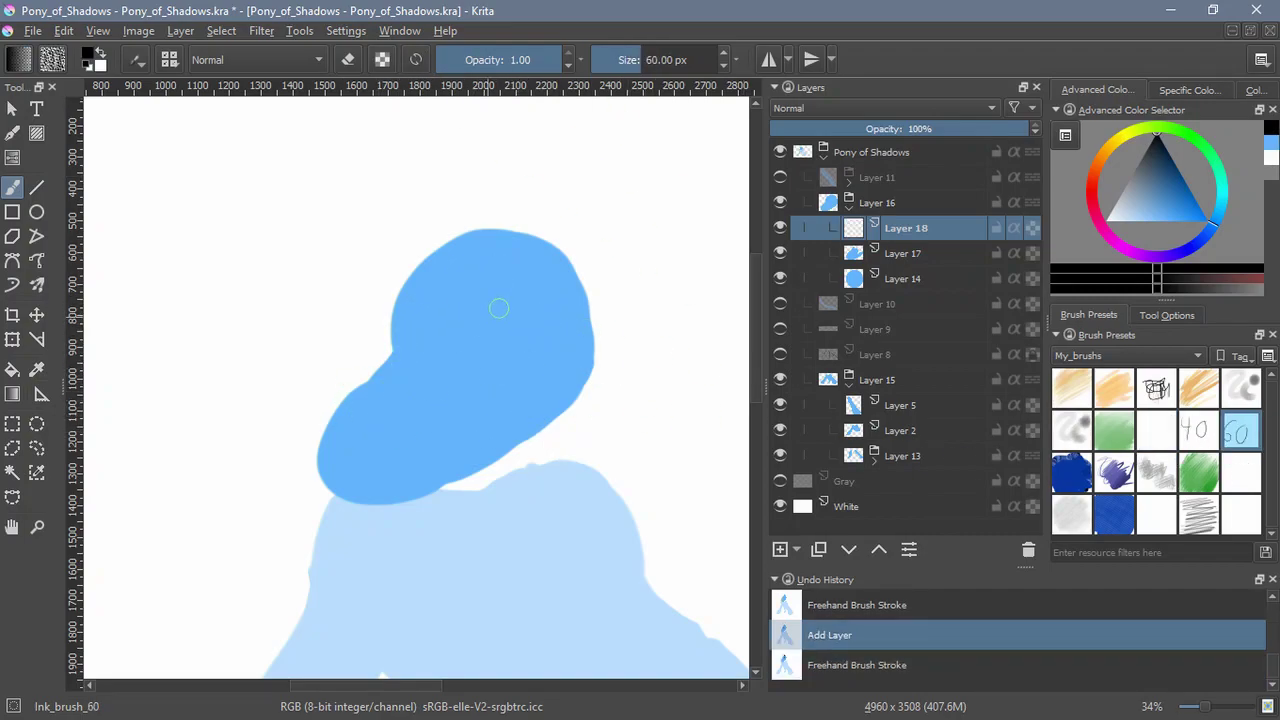
Try sketching an angular muzzle and open jaw in black over the blue head on Layer 18
mouse_move(390, 350)
left_mouse_down()
mouse_move(298, 420)
mouse_move(338, 498)
left_mouse_up()
left_click_drag(282, 420, 388, 352)
left_click_drag(327, 393, 378, 347)
mouse_move(286, 421)
left_mouse_down()
mouse_move(354, 508)
mouse_move(338, 452)
left_mouse_up()
mouse_move(575, 363)
left_mouse_down()
mouse_move(504, 474)
mouse_move(442, 504)
left_mouse_up()
mouse_move(500, 474)
left_mouse_down()
mouse_move(399, 549)
mouse_move(368, 550)
left_mouse_up()
mouse_move(374, 551)
left_mouse_down()
mouse_move(354, 528)
mouse_move(485, 535)
left_mouse_up()
key("ctrl+z")
key("ctrl+z")
key("ctrl+z")
left_click_drag(512, 475, 464, 543)
left_click_drag(543, 425, 451, 553)
mouse_move(526, 382)
left_mouse_down()
mouse_move(386, 498)
mouse_move(463, 428)
left_mouse_up()
mouse_move(355, 472)
left_mouse_down()
mouse_move(523, 366)
mouse_move(417, 459)
left_mouse_up()
left_click_drag(551, 348, 402, 518)
Undo all the black muzzle and jaw strokes on Layer 18
key("ctrl+z")
key("ctrl+z")
key("ctrl+z")
key("ctrl+z")
key("ctrl+z")
key("ctrl+z")
key("ctrl+z")
key("ctrl+z")
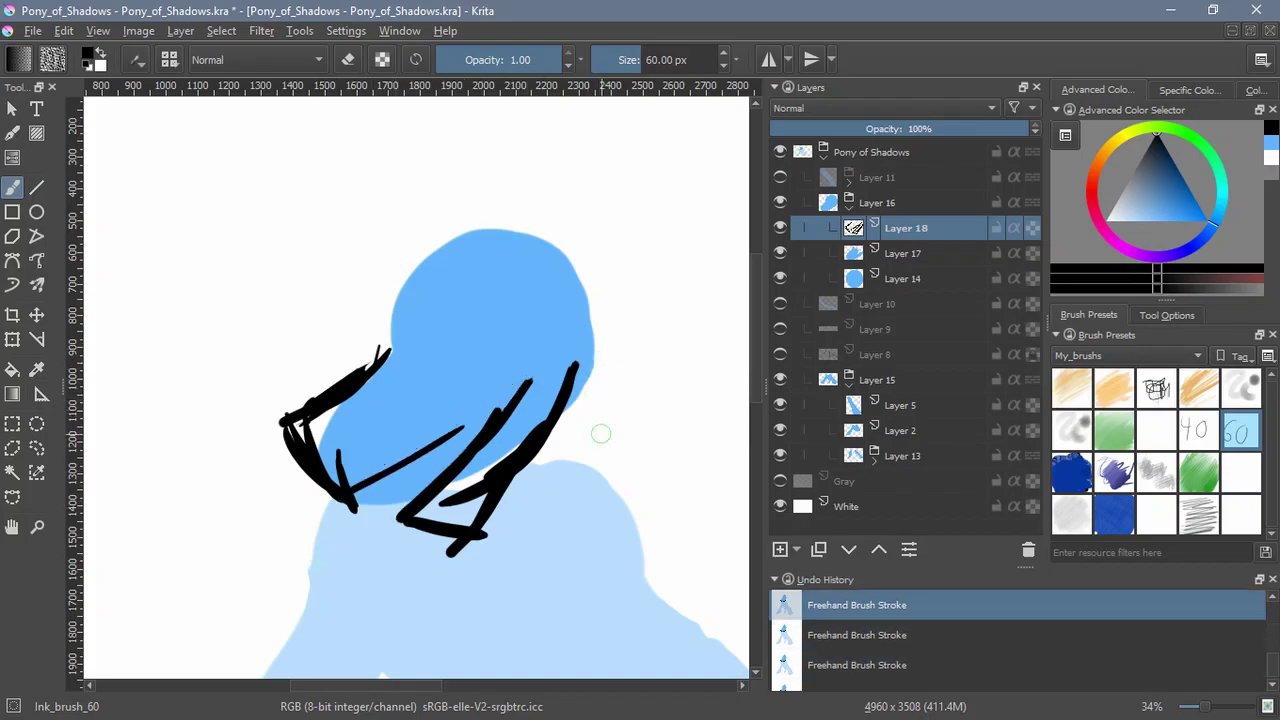
key("ctrl+z")
key("ctrl+z")
key("ctrl+z")
key("ctrl+z")
key("ctrl+z")
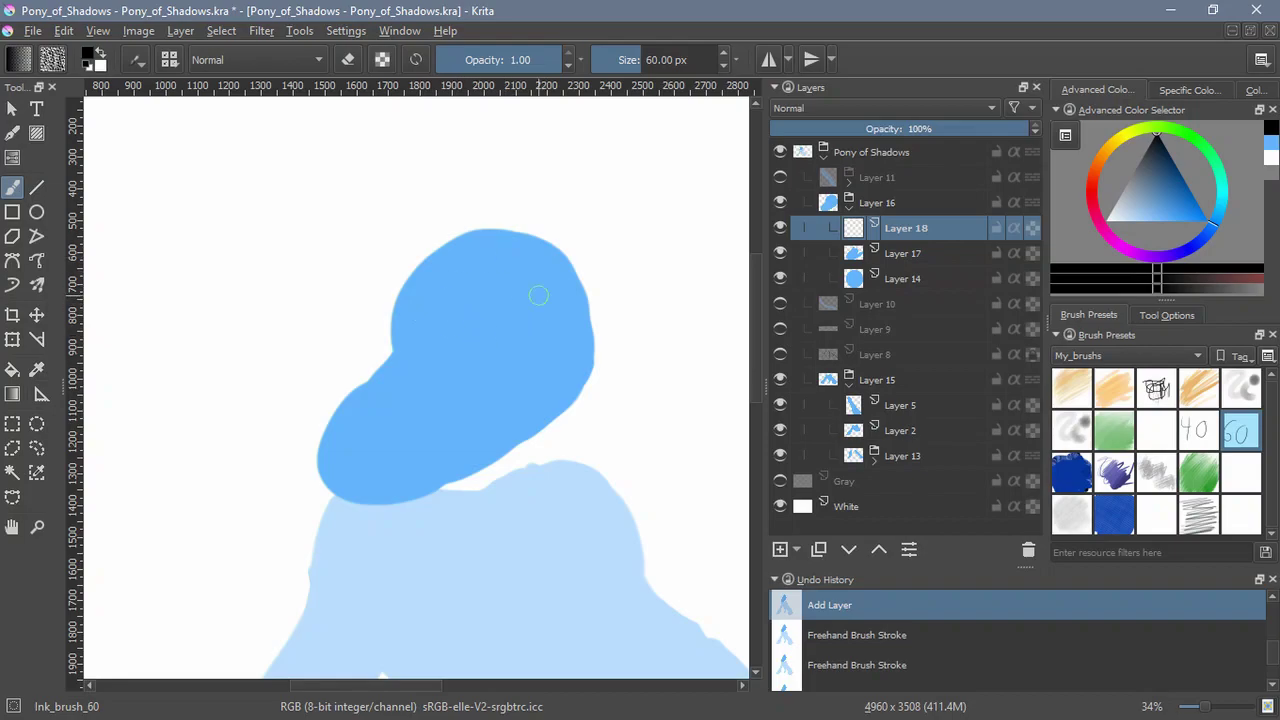
Try a second black outline of the upper muzzle and lower jaw on Layer 18
mouse_move(403, 348)
left_mouse_down()
mouse_move(327, 415)
mouse_move(283, 431)
mouse_move(337, 409)
mouse_move(306, 425)
left_mouse_up()
mouse_move(568, 372)
left_mouse_down()
mouse_move(521, 436)
mouse_move(532, 452)
mouse_move(362, 548)
left_mouse_up()
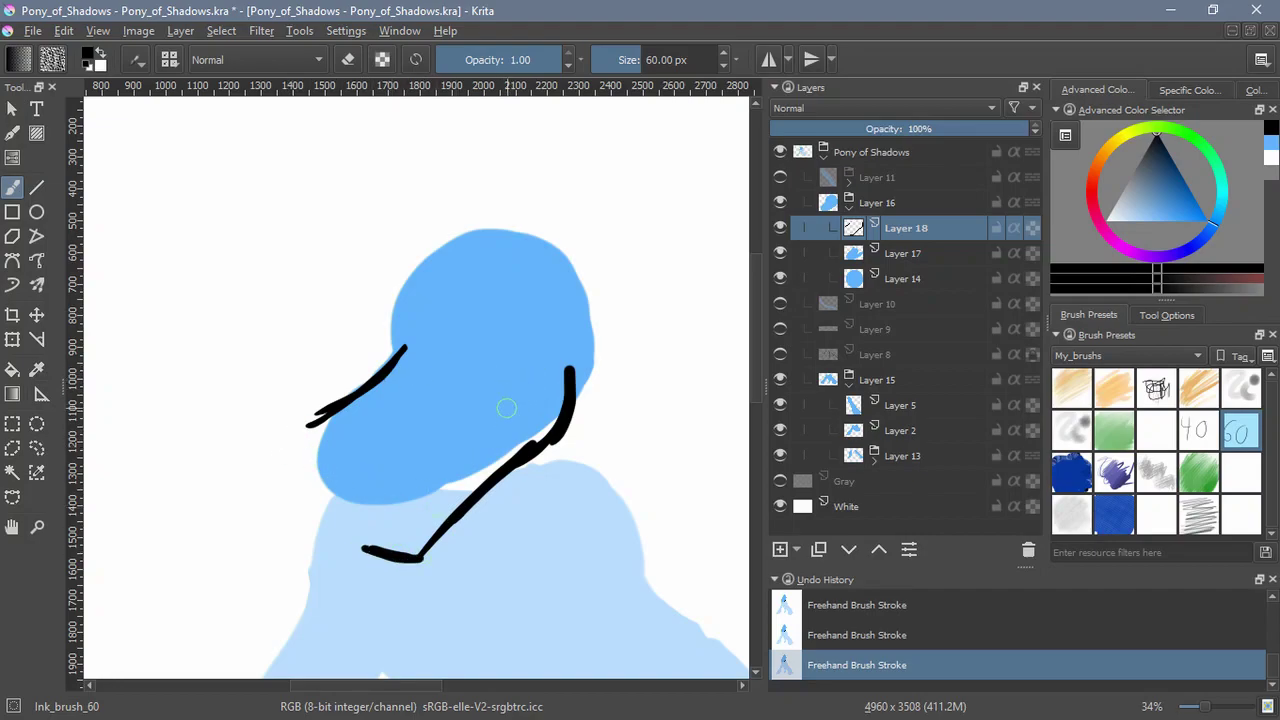
left_click_drag(308, 424, 296, 490)
key("ctrl+z")
mouse_move(300, 425)
left_mouse_down()
mouse_move(293, 480)
mouse_move(355, 384)
left_mouse_up()
mouse_move(511, 397)
left_mouse_down()
mouse_move(414, 494)
mouse_move(357, 524)
left_mouse_up()
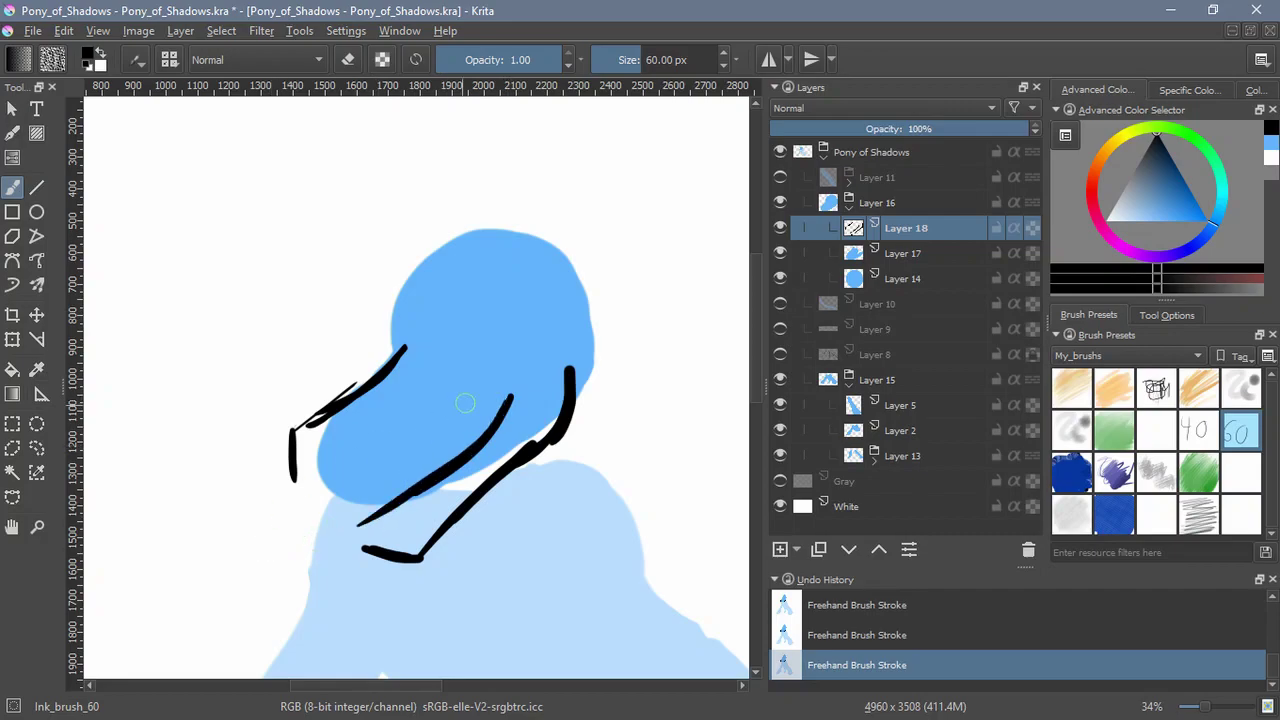
Undo the second muzzle outline and the addition of Layer 18
key("ctrl+z")
key("ctrl+z")
key("ctrl+z")
key("ctrl+z")
key("ctrl+z")
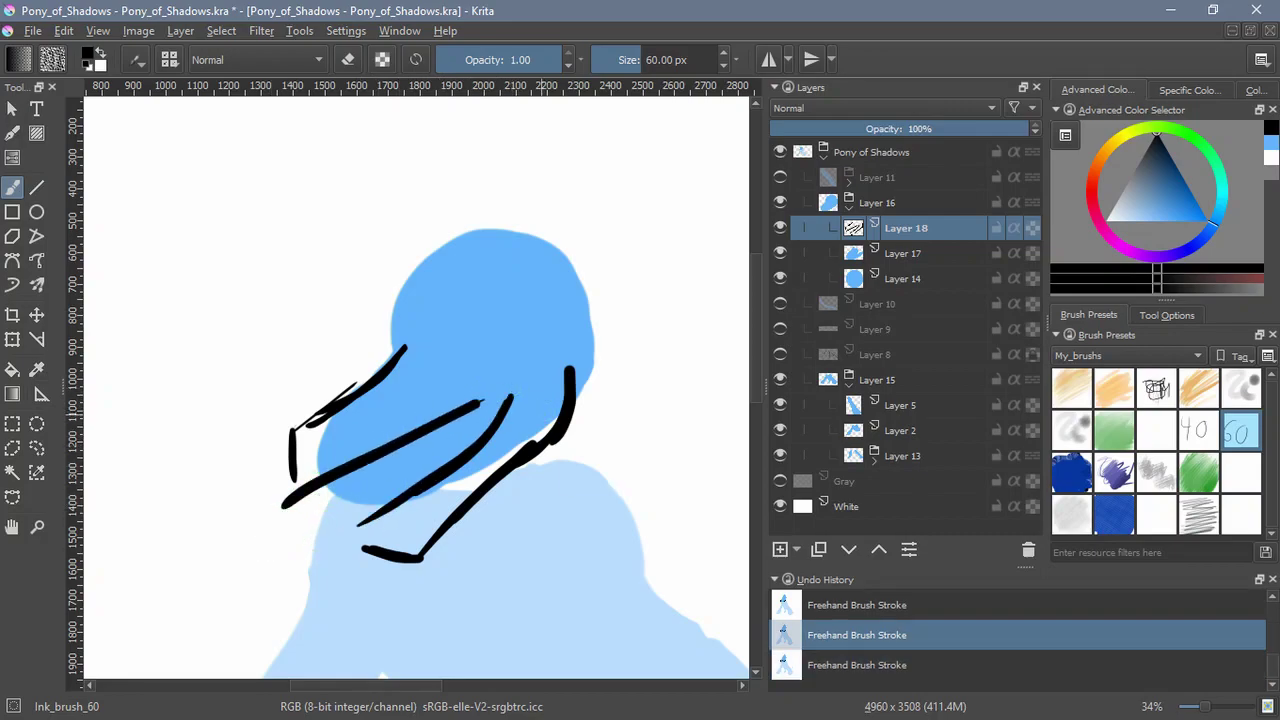
key("ctrl+z")
key("ctrl+z")
key("ctrl+z")
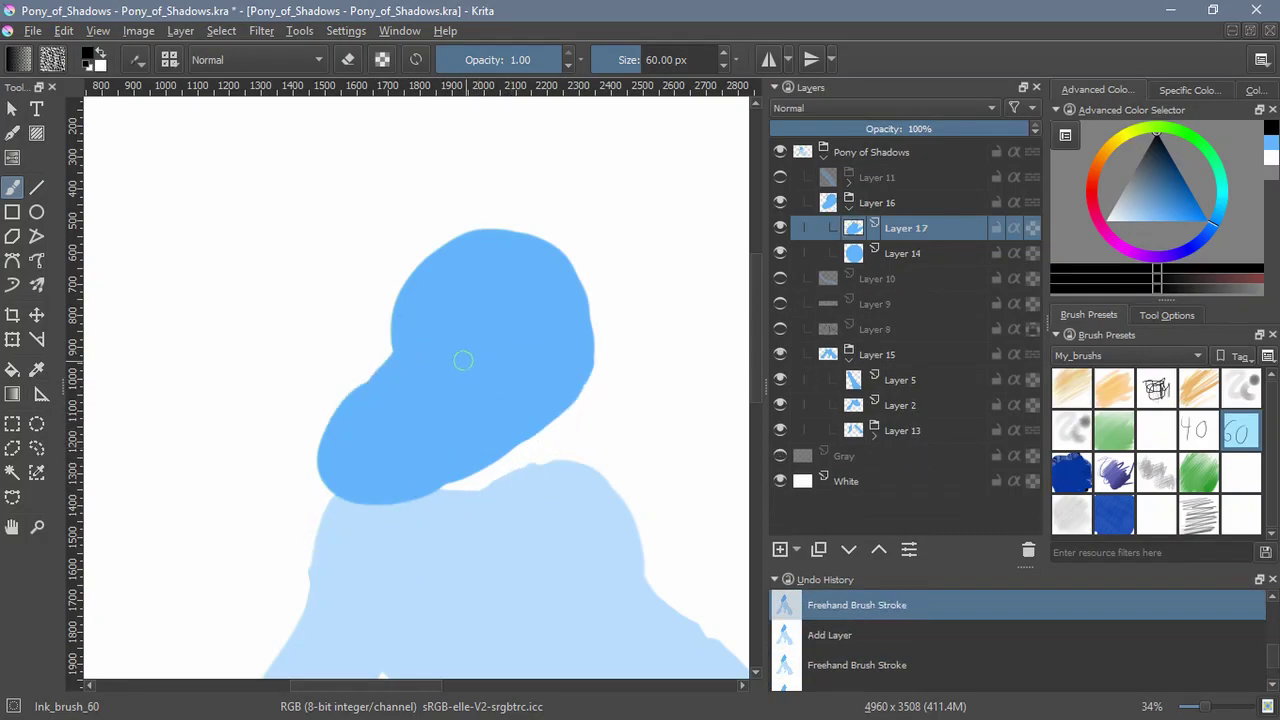
Try roughing out a rounded front-facing head with a muzzle and horn in black on Layer 17, undoing unwanted strokes
mouse_move(443, 359)
left_mouse_down()
mouse_move(470, 440)
mouse_move(394, 426)
mouse_move(370, 530)
mouse_move(525, 458)
mouse_move(400, 480)
mouse_move(445, 395)
mouse_move(550, 400)
mouse_move(382, 503)
mouse_move(385, 360)
mouse_move(555, 450)
mouse_move(370, 550)
mouse_move(370, 356)
left_mouse_up()
mouse_move(400, 260)
left_mouse_down()
mouse_move(380, 260)
mouse_move(600, 320)
mouse_move(400, 215)
mouse_move(385, 300)
mouse_move(456, 213)
mouse_move(470, 282)
left_mouse_up()
mouse_move(480, 255)
left_mouse_down()
mouse_move(481, 403)
mouse_move(457, 449)
mouse_move(489, 224)
left_mouse_up()
key("ctrl+z")
key("ctrl+z")
mouse_move(489, 224)
left_mouse_down()
mouse_move(443, 297)
mouse_move(486, 342)
mouse_move(485, 409)
left_mouse_up()
mouse_move(527, 388)
left_mouse_down()
mouse_move(504, 468)
mouse_move(456, 456)
left_mouse_up()
left_click_drag(417, 300, 417, 362)
key("ctrl+z")
key("ctrl+z")
key("ctrl+z")
key("ctrl+z")
key("ctrl+z")
key("ctrl+z")
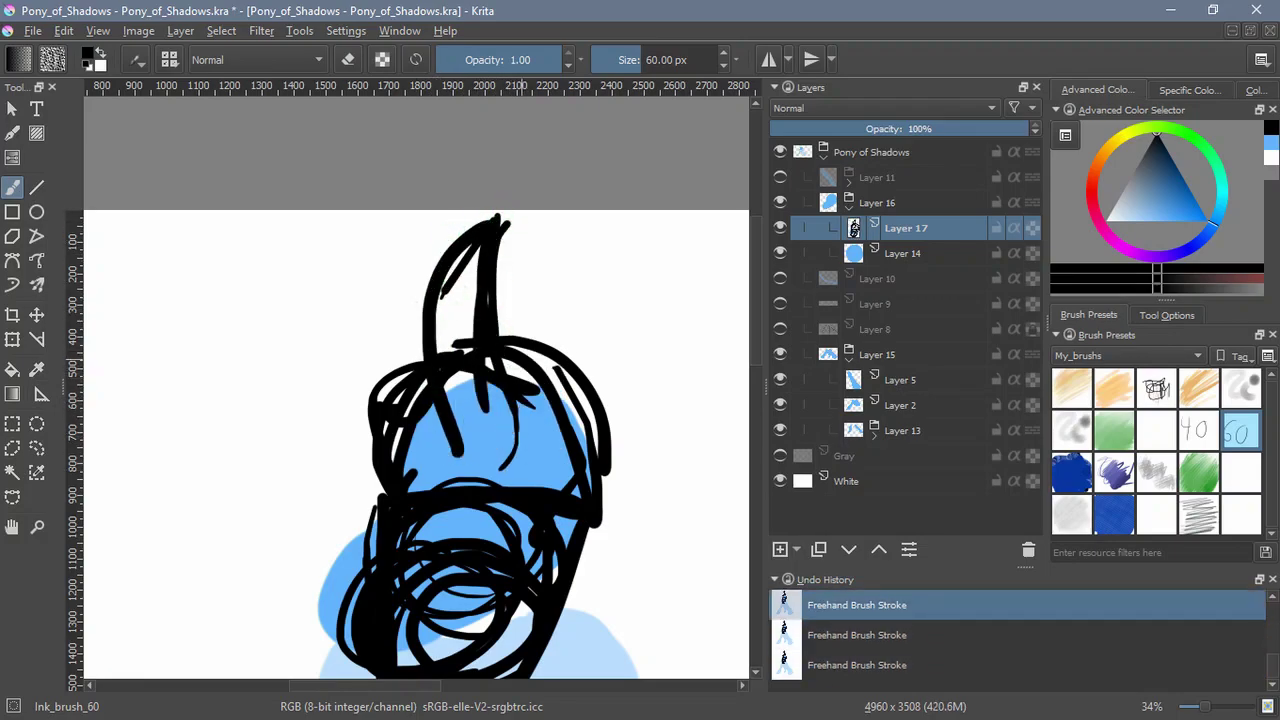
Rework the horn and brow of the black head sketch and thicken the strokes around its muzzle
left_click_drag(494, 222, 530, 460)
left_click_drag(523, 402, 478, 468)
mouse_move(431, 383)
left_mouse_down()
mouse_move(446, 438)
mouse_move(484, 452)
left_mouse_up()
mouse_move(428, 438)
left_mouse_down()
mouse_move(484, 468)
mouse_move(416, 421)
mouse_move(484, 236)
mouse_move(502, 338)
left_mouse_up()
left_click_drag(527, 517, 526, 361)
left_click_drag(338, 508, 522, 554)
mouse_move(598, 346)
left_mouse_down()
mouse_move(582, 468)
mouse_move(565, 495)
left_mouse_up()
mouse_move(586, 378)
left_mouse_down()
mouse_move(507, 590)
mouse_move(362, 518)
left_mouse_up()
left_click(476, 368)
left_click_drag(473, 436, 452, 444)
left_click_drag(476, 368, 418, 436)
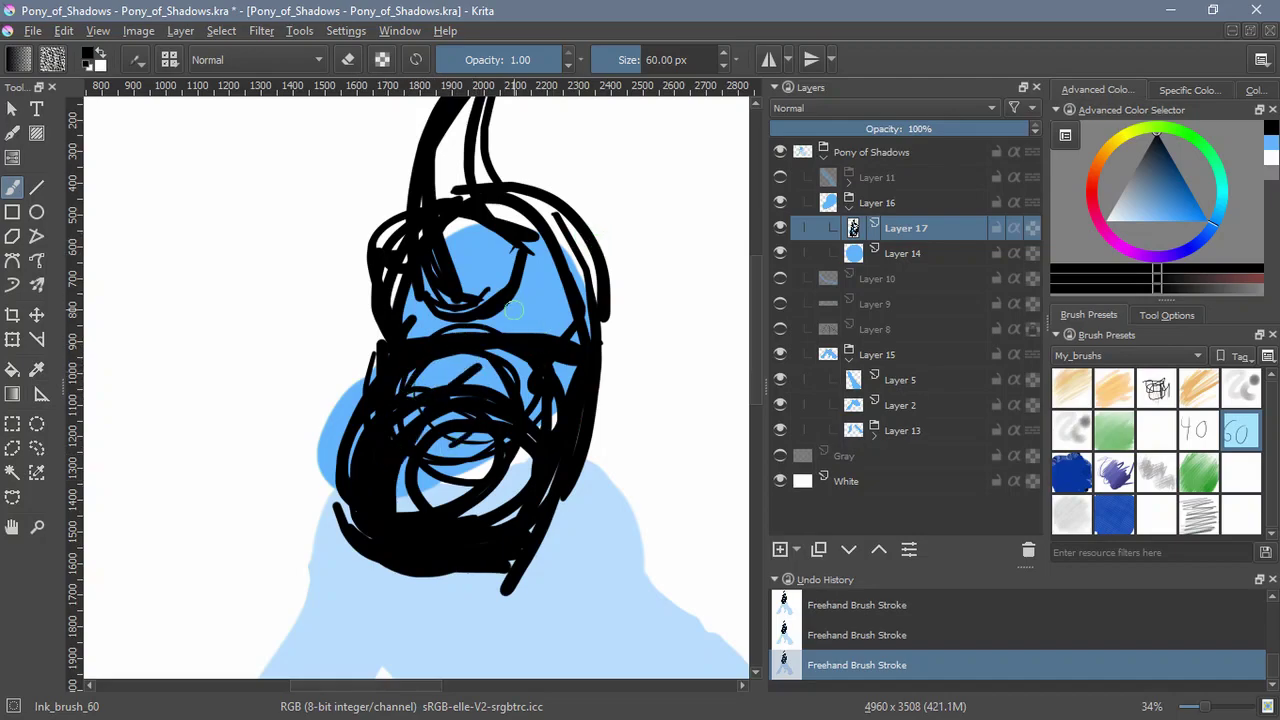
Add black strokes to the forehead and cheek, and erase parts of the lower muzzle
left_click_drag(514, 309, 578, 245)
mouse_move(597, 368)
left_mouse_down()
mouse_move(531, 541)
mouse_move(527, 480)
mouse_move(487, 453)
left_mouse_up()
key("e")
mouse_move(517, 497)
left_mouse_down()
mouse_move(562, 422)
mouse_move(477, 523)
left_mouse_up()
mouse_move(375, 497)
left_mouse_down()
mouse_move(373, 409)
mouse_move(457, 548)
left_mouse_up()
mouse_move(508, 523)
left_mouse_down()
mouse_move(413, 529)
mouse_move(508, 577)
mouse_move(507, 592)
left_mouse_up()
Redraw the muzzle's sides and chin in black with a narrower, tapering contour
key("e")
mouse_move(576, 399)
left_mouse_down()
mouse_move(518, 584)
mouse_move(400, 597)
left_mouse_up()
left_click_drag(373, 516, 408, 610)
left_click_drag(356, 430, 370, 545)
mouse_move(370, 545)
left_mouse_down()
mouse_move(363, 354)
mouse_move(392, 545)
left_mouse_up()
mouse_move(412, 555)
left_mouse_down()
mouse_move(446, 514)
mouse_move(460, 572)
left_mouse_up()
mouse_move(533, 487)
left_mouse_down()
mouse_move(551, 433)
mouse_move(575, 429)
mouse_move(559, 512)
mouse_move(496, 590)
left_mouse_up()
Erase the excess black strokes along the muzzle's outer sides, chin and cheek to slim its silhouette
key("e")
mouse_move(559, 524)
left_mouse_down()
mouse_move(446, 598)
mouse_move(398, 610)
left_mouse_up()
left_click_drag(348, 470, 378, 586)
mouse_move(347, 430)
left_mouse_down()
mouse_move(357, 362)
mouse_move(348, 535)
left_mouse_up()
left_click_drag(363, 365, 370, 530)
left_click_drag(328, 420, 328, 478)
mouse_move(360, 340)
left_mouse_down()
mouse_move(385, 574)
mouse_move(428, 598)
left_mouse_up()
left_click_drag(388, 550, 550, 550)
left_click_drag(580, 470, 598, 375)
left_click_drag(560, 552, 525, 588)
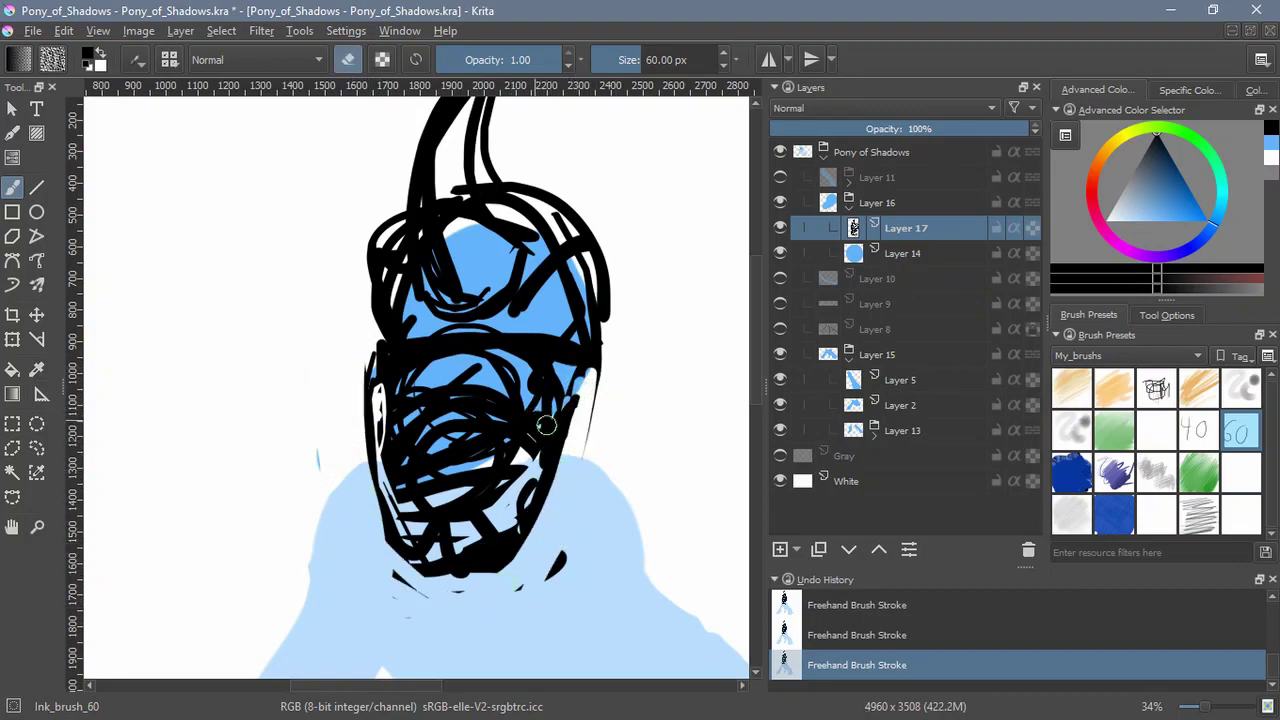
left_click_drag(545, 425, 564, 408)
left_click_drag(537, 464, 536, 525)
mouse_move(551, 470)
left_mouse_down()
mouse_move(579, 357)
mouse_move(544, 447)
mouse_move(555, 398)
left_mouse_up()
Extend both sides of the muzzle downward with bold black strokes to lengthen the face
key("e")
mouse_move(542, 395)
left_mouse_down()
mouse_move(544, 485)
mouse_move(556, 490)
left_mouse_up()
mouse_move(529, 452)
left_mouse_down()
mouse_move(505, 579)
mouse_move(530, 606)
left_mouse_up()
mouse_move(405, 520)
left_mouse_down()
mouse_move(398, 590)
mouse_move(378, 445)
left_mouse_up()
mouse_move(413, 604)
left_mouse_down()
mouse_move(407, 534)
mouse_move(414, 625)
left_mouse_up()
left_click_drag(512, 561, 533, 612)
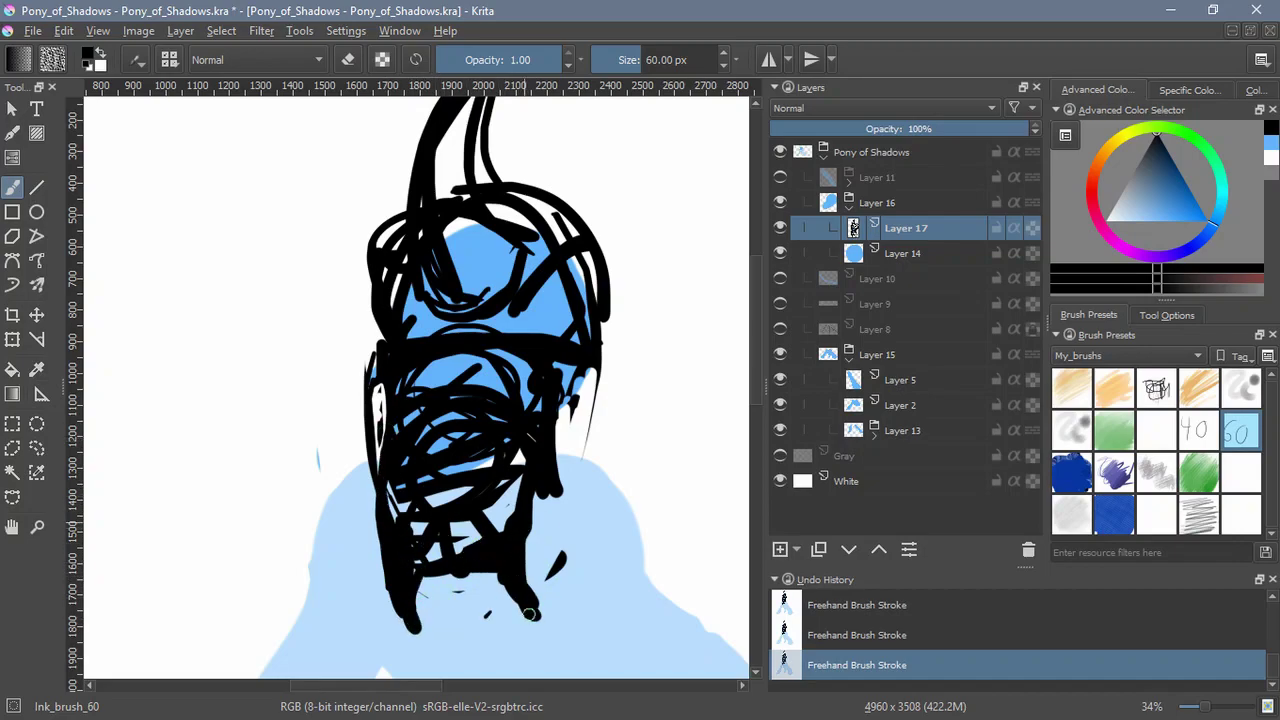
Draw a long jaw line down the face's side and add short tooth strokes at the muzzle's lower end
mouse_move(620, 340)
left_mouse_down()
mouse_move(604, 470)
mouse_move(575, 555)
mouse_move(490, 636)
left_mouse_up()
mouse_move(430, 600)
left_mouse_down()
mouse_move(456, 641)
mouse_move(473, 629)
mouse_move(447, 649)
mouse_move(432, 640)
left_mouse_up()
mouse_move(464, 643)
left_mouse_down()
mouse_move(518, 629)
mouse_move(480, 632)
left_mouse_up()
left_click_drag(496, 592, 495, 650)
left_click_drag(636, 385, 643, 525)
left_click_drag(643, 525, 580, 598)
left_click_drag(549, 527, 638, 432)
left_click_drag(642, 444, 600, 462)
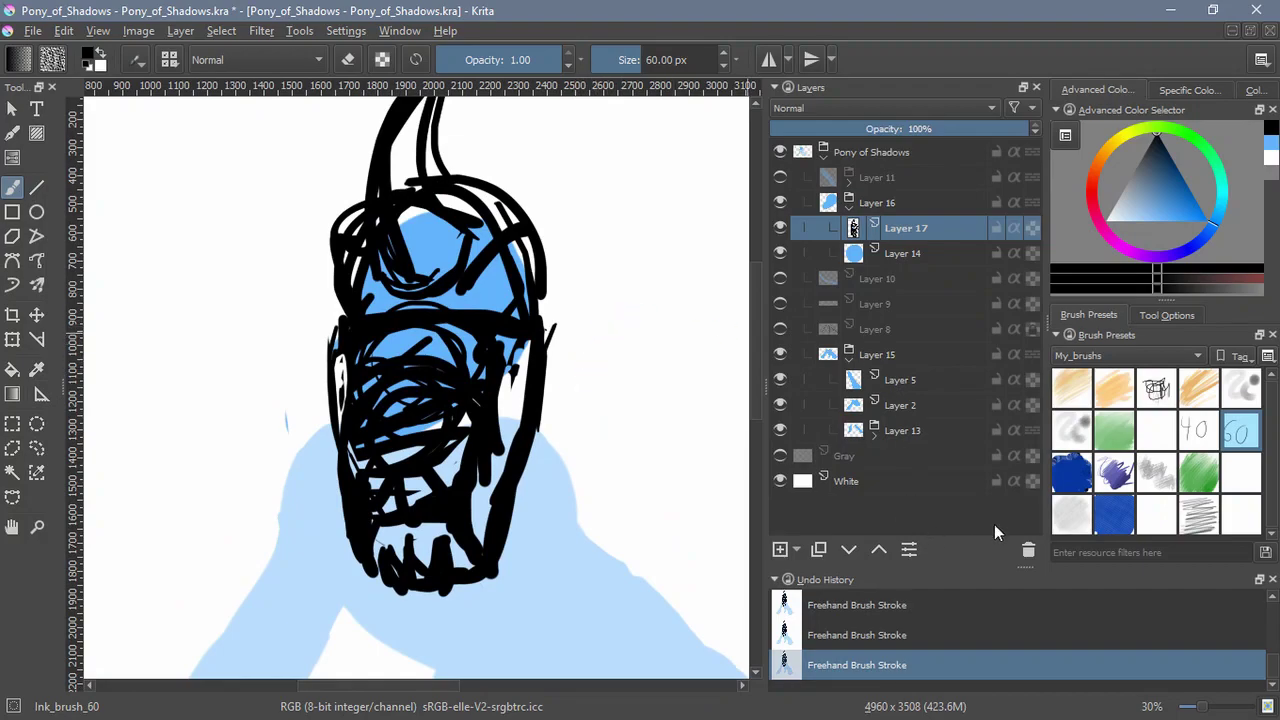
Delete the layer with the black head sketch and add a new empty layer above the head circle
left_click(1028, 549)
left_click(780, 549)
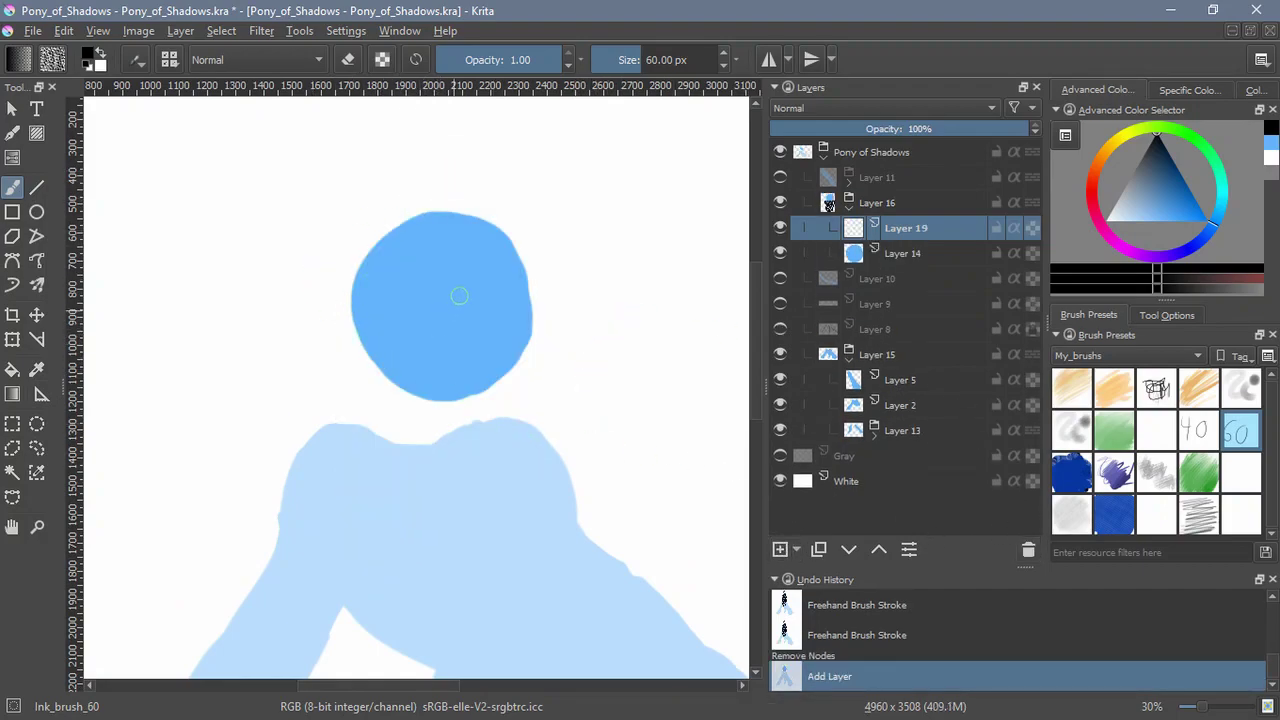
Try sketching an angular muzzle in black, slanting down toward the left from the blue head circle
mouse_move(368, 322)
left_mouse_down()
mouse_move(314, 390)
mouse_move(372, 316)
left_mouse_up()
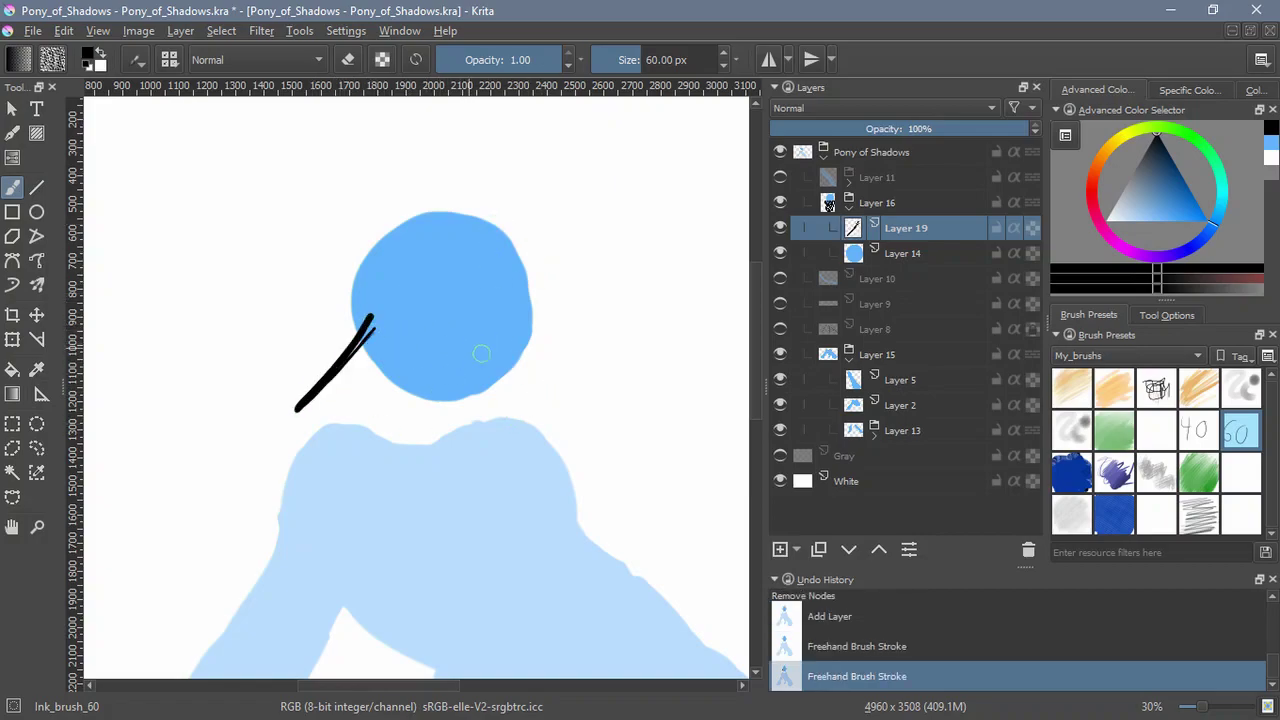
left_click_drag(460, 344, 416, 450)
left_click_drag(428, 426, 476, 304)
left_click_drag(438, 384, 411, 416)
left_click_drag(296, 408, 341, 491)
mouse_move(412, 412)
left_mouse_down()
mouse_move(406, 475)
mouse_move(386, 497)
left_mouse_up()
left_click_drag(490, 312, 512, 396)
left_click_drag(538, 328, 400, 514)
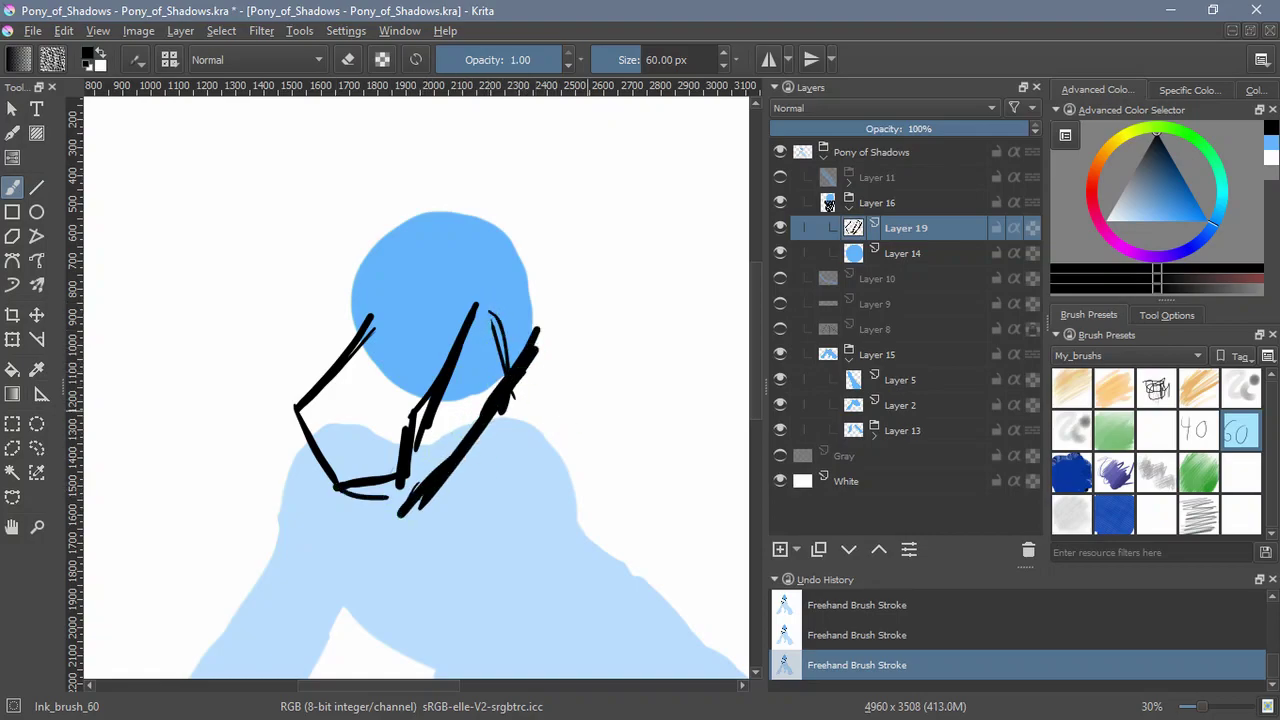
Undo the angular muzzle strokes back to the first slanted line beside the head circle
key("ctrl+z")
key("ctrl+z")
key("ctrl+z")
key("ctrl+z")
key("ctrl+z")
key("ctrl+z")
key("ctrl+z")
key("ctrl+z")
Try a shorter boxy muzzle with a flat front edge and a thick diagonal jaw below the head circle
left_click_drag(298, 410, 328, 442)
mouse_move(307, 438)
left_mouse_down()
mouse_move(428, 474)
mouse_move(404, 464)
left_mouse_up()
left_click_drag(490, 360, 408, 450)
left_click_drag(508, 335, 396, 453)
left_click_drag(478, 296, 404, 428)
left_click_drag(470, 320, 378, 432)
left_click_drag(290, 408, 412, 432)
left_click_drag(408, 446, 412, 468)
mouse_move(516, 342)
left_mouse_down()
mouse_move(422, 484)
mouse_move(272, 450)
left_mouse_up()
Try outlining the cranium around the blue circle and add long neck lines running down behind the jaw
left_click_drag(518, 380, 542, 248)
left_click_drag(514, 366, 556, 222)
left_click_drag(476, 220, 545, 252)
mouse_move(468, 228)
left_mouse_down()
mouse_move(549, 284)
mouse_move(382, 258)
left_mouse_up()
left_click_drag(488, 208, 342, 308)
left_click_drag(442, 198, 356, 326)
mouse_move(478, 212)
left_mouse_down()
mouse_move(368, 272)
mouse_move(346, 354)
left_mouse_up()
left_click_drag(558, 352, 472, 429)
left_click_drag(566, 294, 476, 428)
mouse_move(550, 264)
left_mouse_down()
mouse_move(490, 208)
mouse_move(418, 214)
left_mouse_up()
left_click_drag(563, 302, 540, 484)
mouse_move(548, 326)
left_mouse_down()
mouse_move(592, 502)
mouse_move(557, 524)
left_mouse_up()
left_click_drag(400, 462, 351, 498)
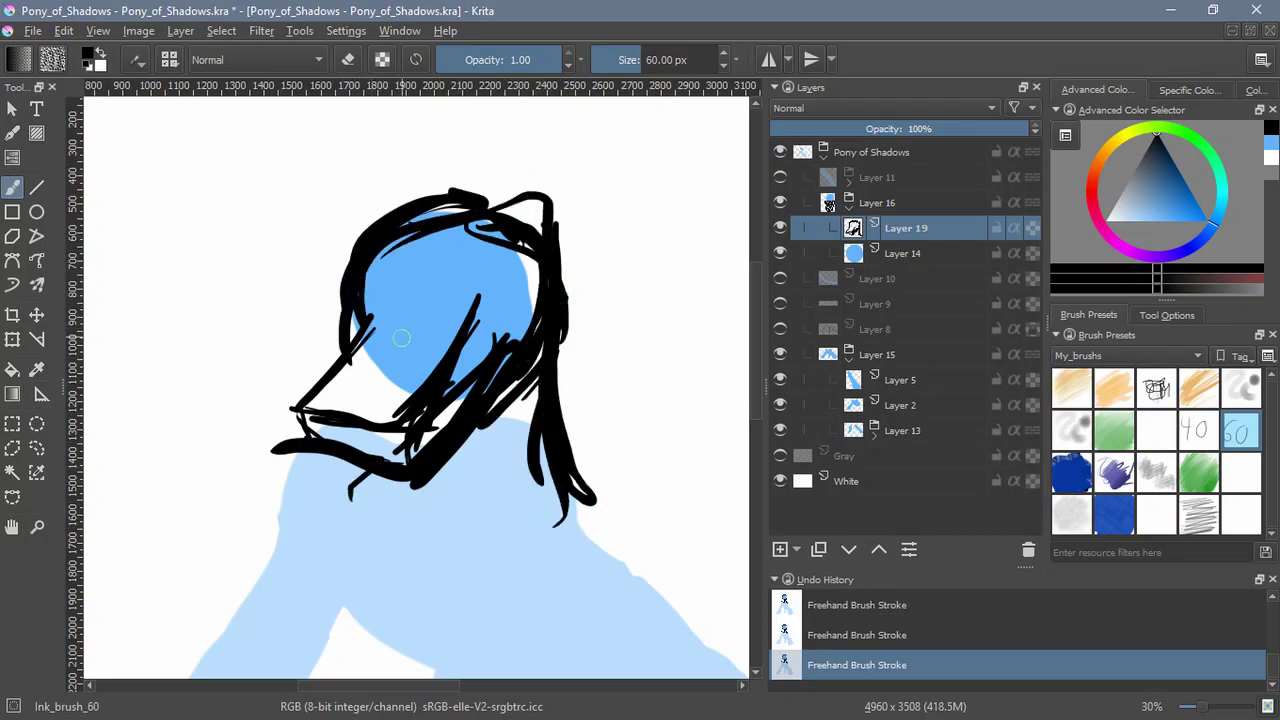
Undo the neck lines, cranium outline and boxy muzzle until the sketch layer is empty
key("ctrl+z")
key("ctrl+z")
key("ctrl+z")
key("ctrl+z")
key("ctrl+z")
key("ctrl+z")
key("ctrl+z")
key("ctrl+z")
key("ctrl+z")
key("ctrl+z")
key("ctrl+z")
key("ctrl+z")
key("ctrl+z")
key("ctrl+z")
key("ctrl+z")
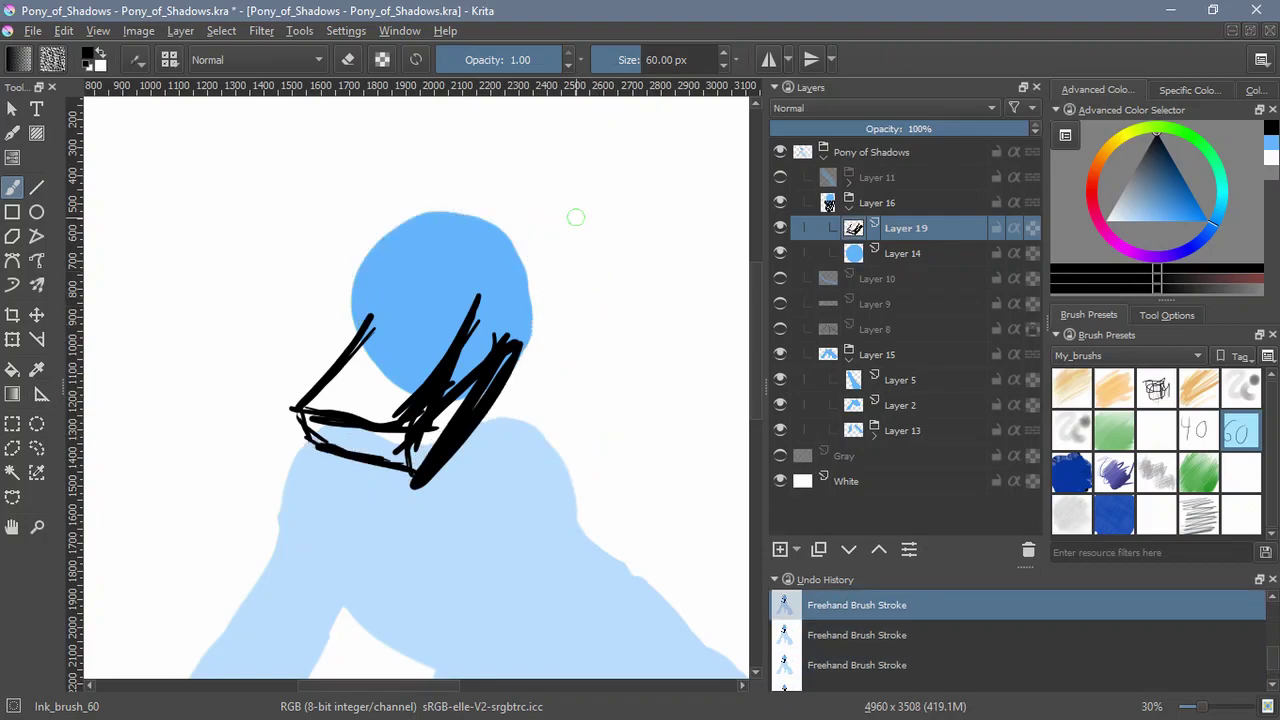
key("ctrl+z")
key("ctrl+z")
key("ctrl+z")
key("ctrl+z")
key("ctrl+z")
key("ctrl+z")
key("ctrl+z")
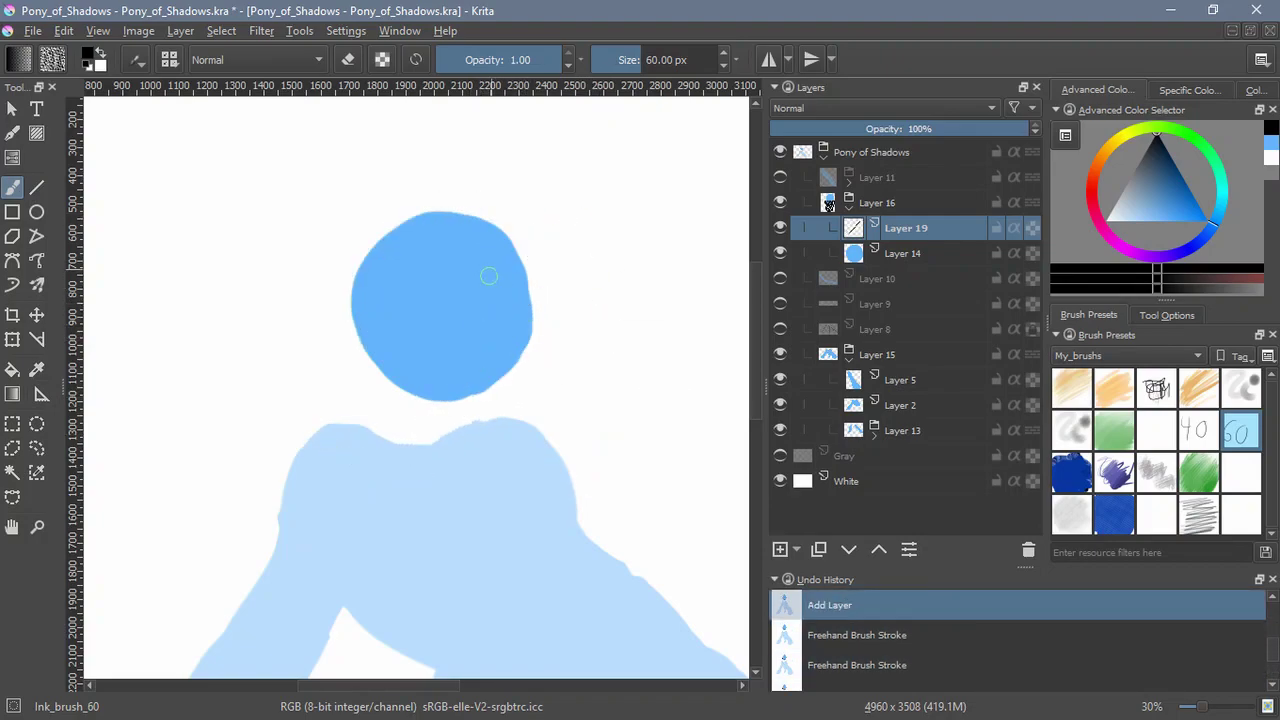
Try drawing two slanted, angry eyes on the head circle and clean the inside of the far eye with the eraser
mouse_move(432, 292)
left_mouse_down()
mouse_move(468, 316)
mouse_move(543, 234)
left_mouse_up()
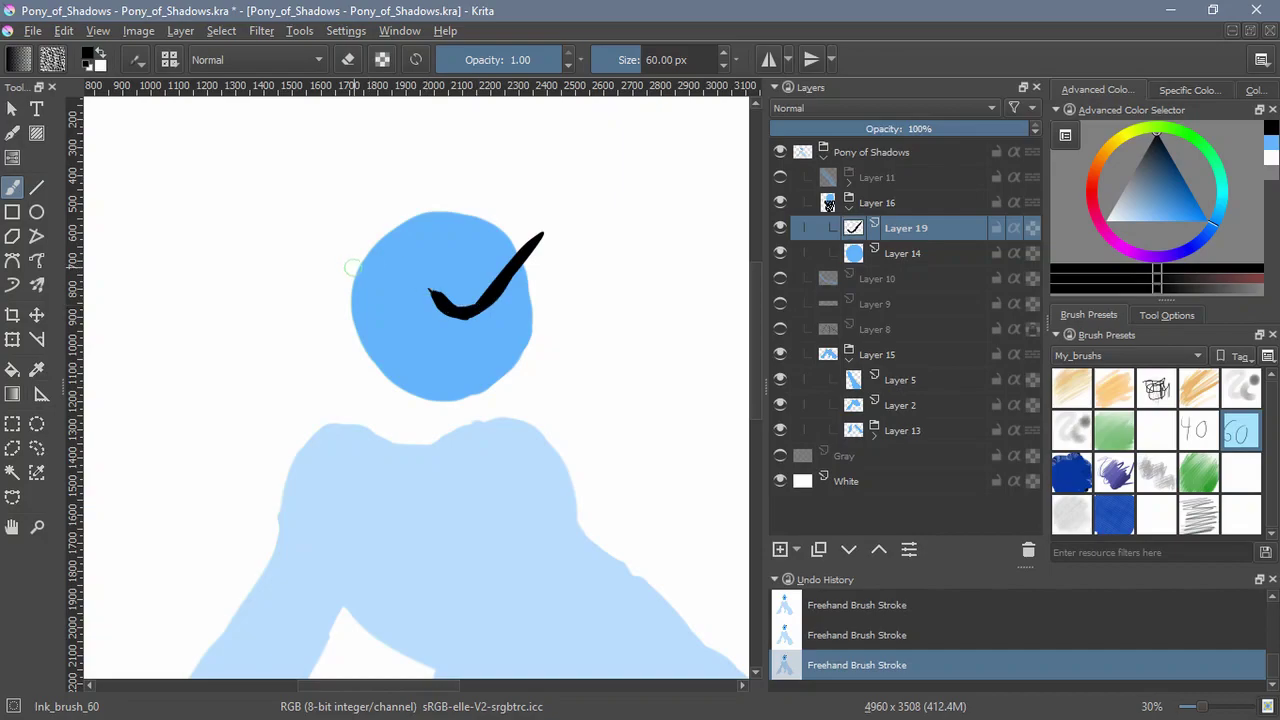
mouse_move(375, 285)
left_mouse_down()
mouse_move(342, 290)
mouse_move(358, 311)
left_mouse_up()
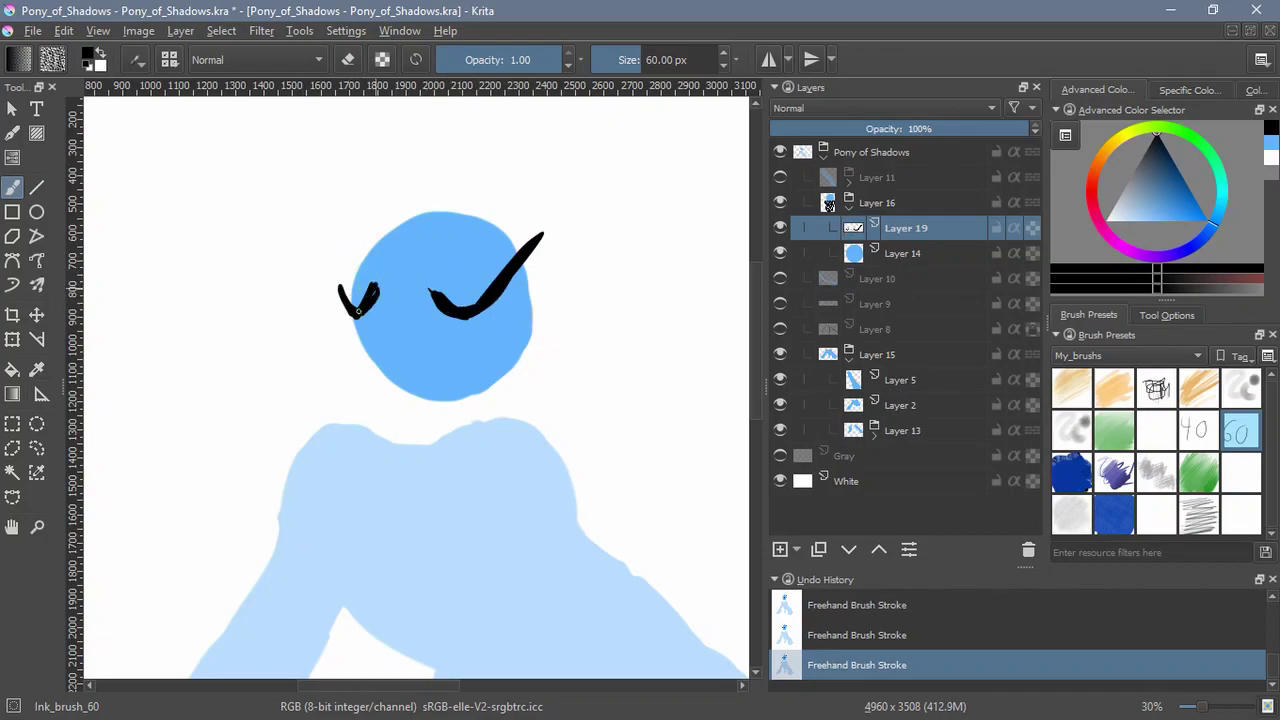
key("ctrl+z")
mouse_move(475, 347)
left_mouse_down()
mouse_move(515, 339)
mouse_move(471, 338)
mouse_move(531, 267)
left_mouse_up()
mouse_move(366, 308)
left_mouse_down()
mouse_move(360, 362)
mouse_move(337, 272)
left_mouse_up()
key("e")
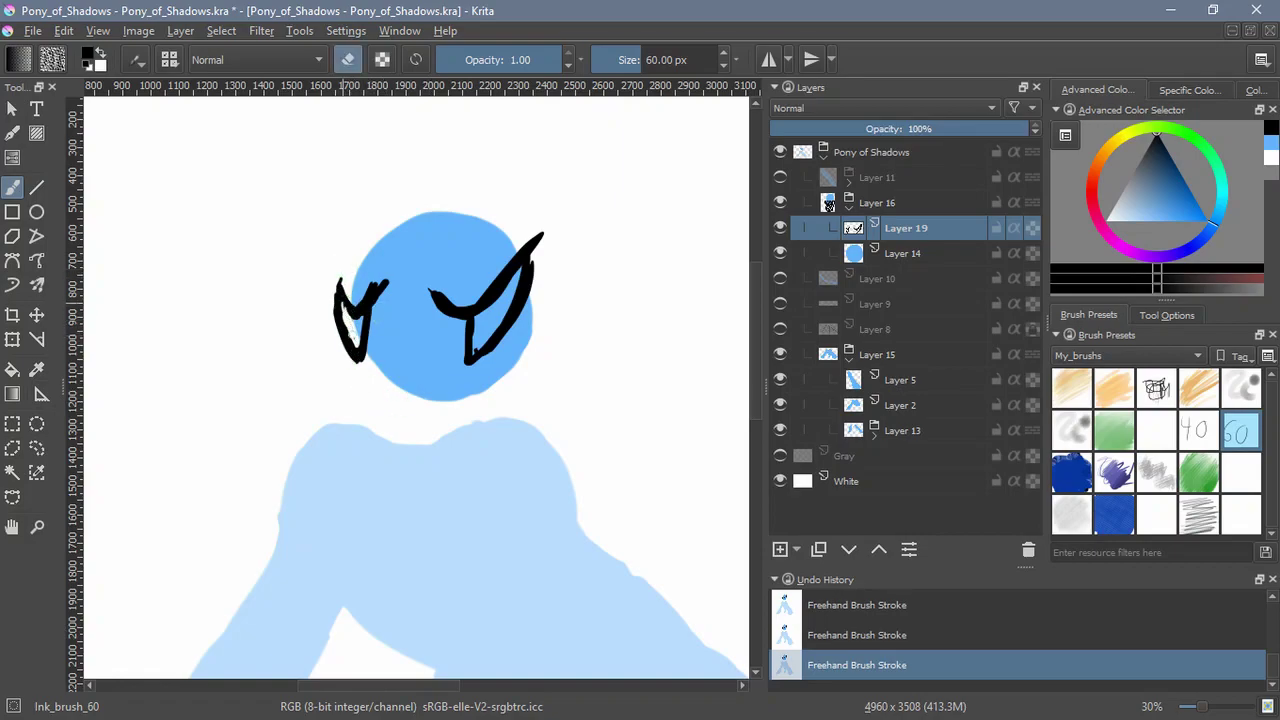
left_click_drag(354, 345, 342, 300)
key("e")
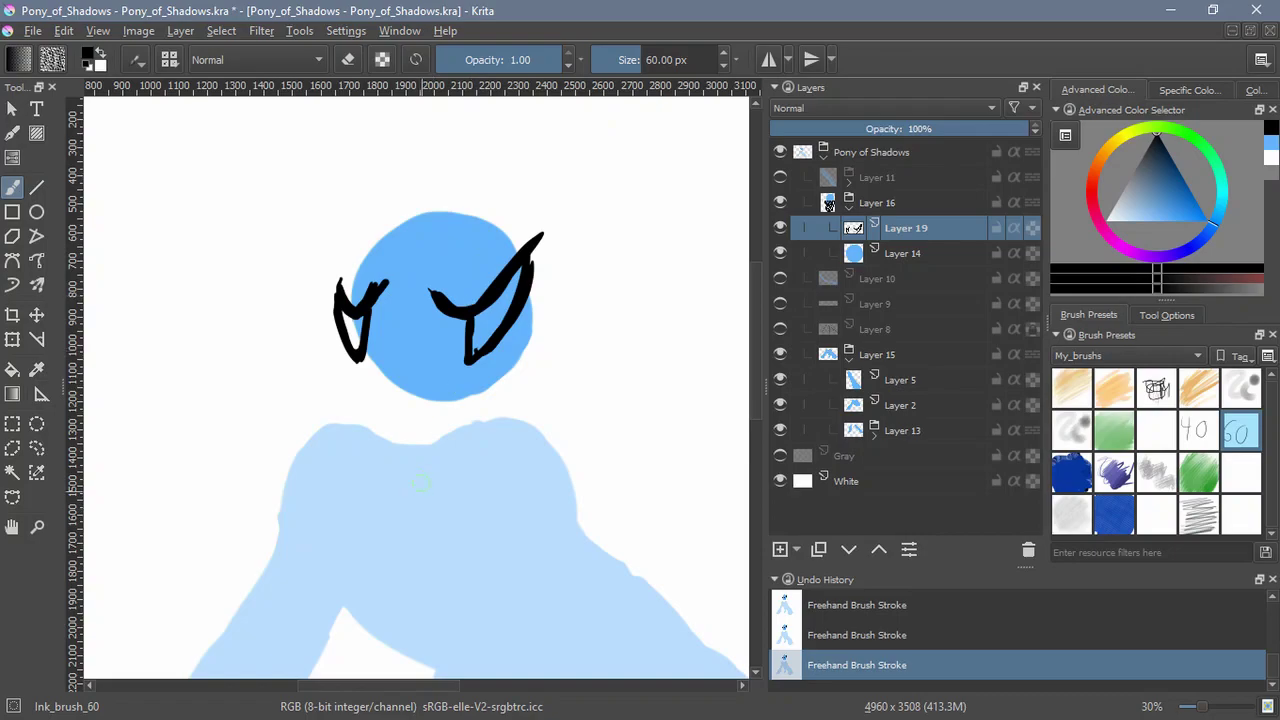
Try a tapering muzzle beneath the eyes, with a mouth line, a pointed chin and a heavy curved jaw
mouse_move(377, 312)
left_mouse_down()
mouse_move(322, 425)
mouse_move(367, 477)
mouse_move(410, 487)
left_mouse_up()
left_click_drag(466, 369, 414, 444)
mouse_move(543, 292)
left_mouse_down()
mouse_move(533, 405)
mouse_move(490, 466)
left_mouse_up()
mouse_move(529, 388)
left_mouse_down()
mouse_move(400, 523)
mouse_move(350, 528)
left_mouse_up()
left_click_drag(284, 419, 380, 514)
left_click_drag(353, 370, 293, 442)
mouse_move(296, 434)
left_mouse_down()
mouse_move(390, 519)
mouse_move(496, 481)
left_mouse_up()
left_click_drag(425, 506, 518, 418)
left_click_drag(322, 421, 412, 446)
mouse_move(314, 446)
left_mouse_down()
mouse_move(440, 455)
mouse_move(424, 492)
left_mouse_up()
left_click_drag(546, 355, 496, 494)
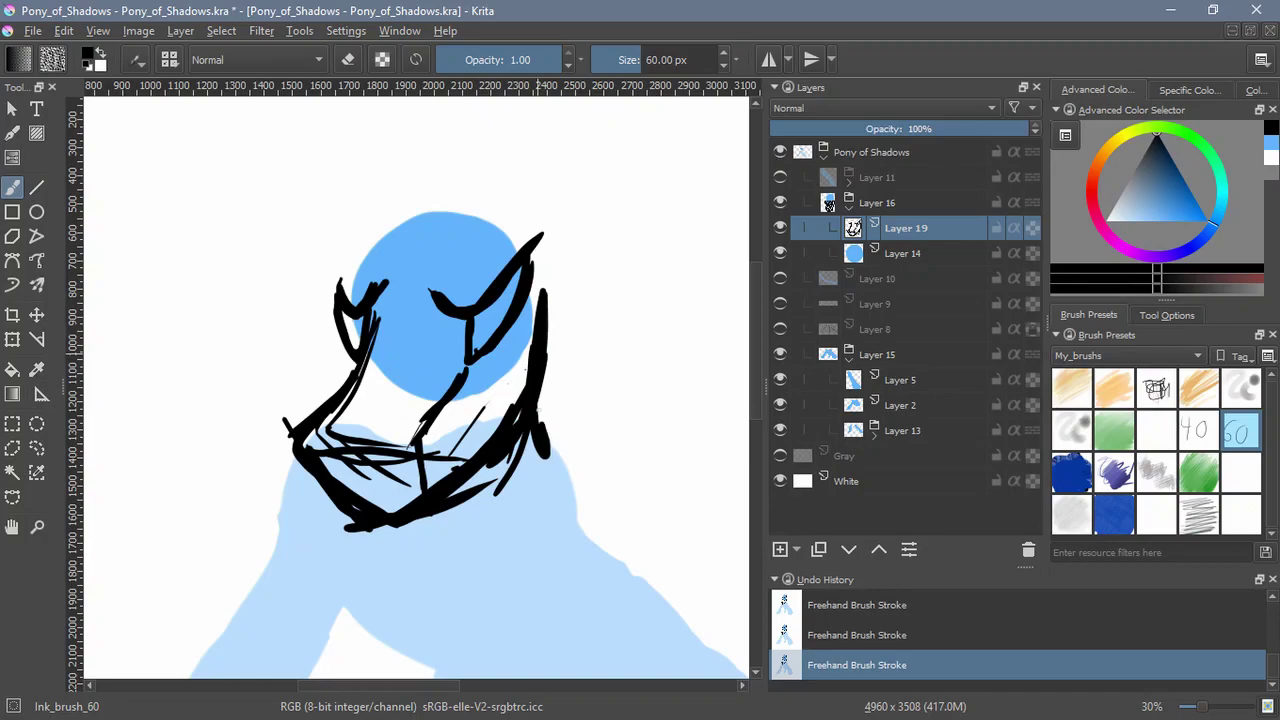
Try thickening the jaw and chin contour with heavy black strokes
left_click_drag(556, 300, 534, 494)
key("ctrl+z")
key("ctrl+z")
mouse_move(345, 512)
left_mouse_down()
mouse_move(540, 416)
mouse_move(369, 506)
mouse_move(474, 519)
mouse_move(497, 478)
left_mouse_up()
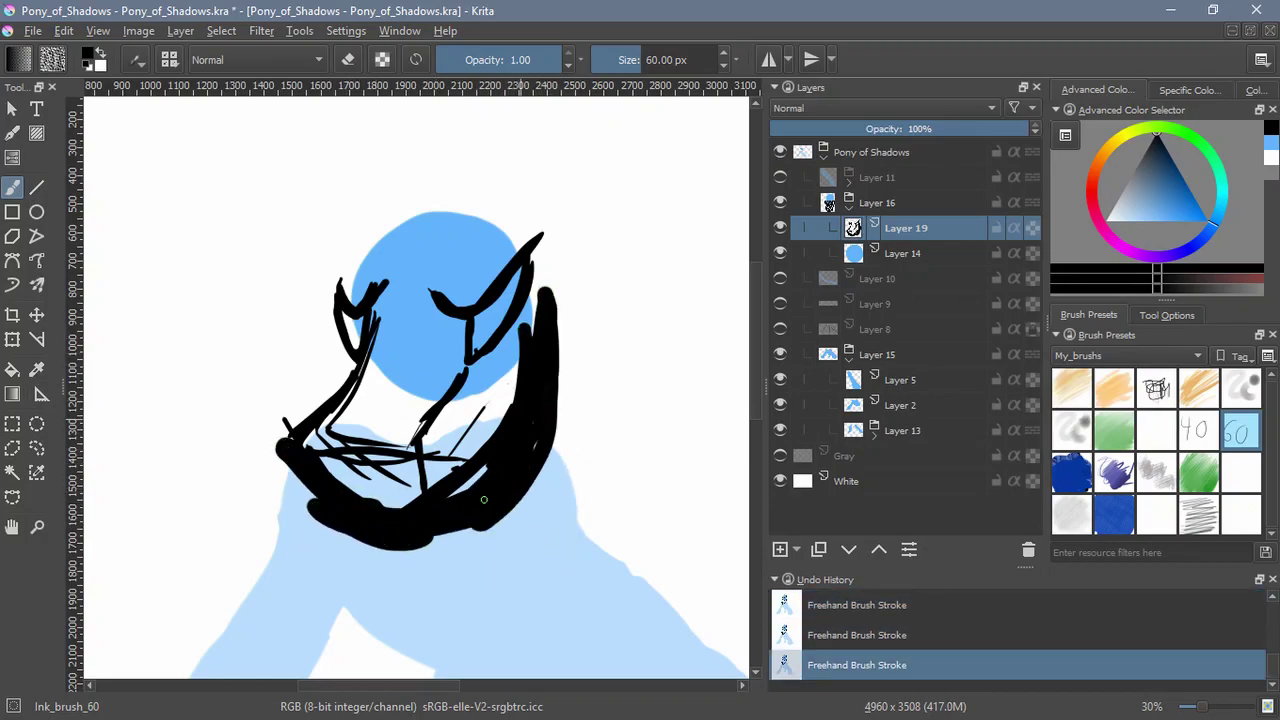
Undo the jaw, muzzle and eye strokes until only the plain blue head circle is left
key("ctrl+z")
key("ctrl+z")
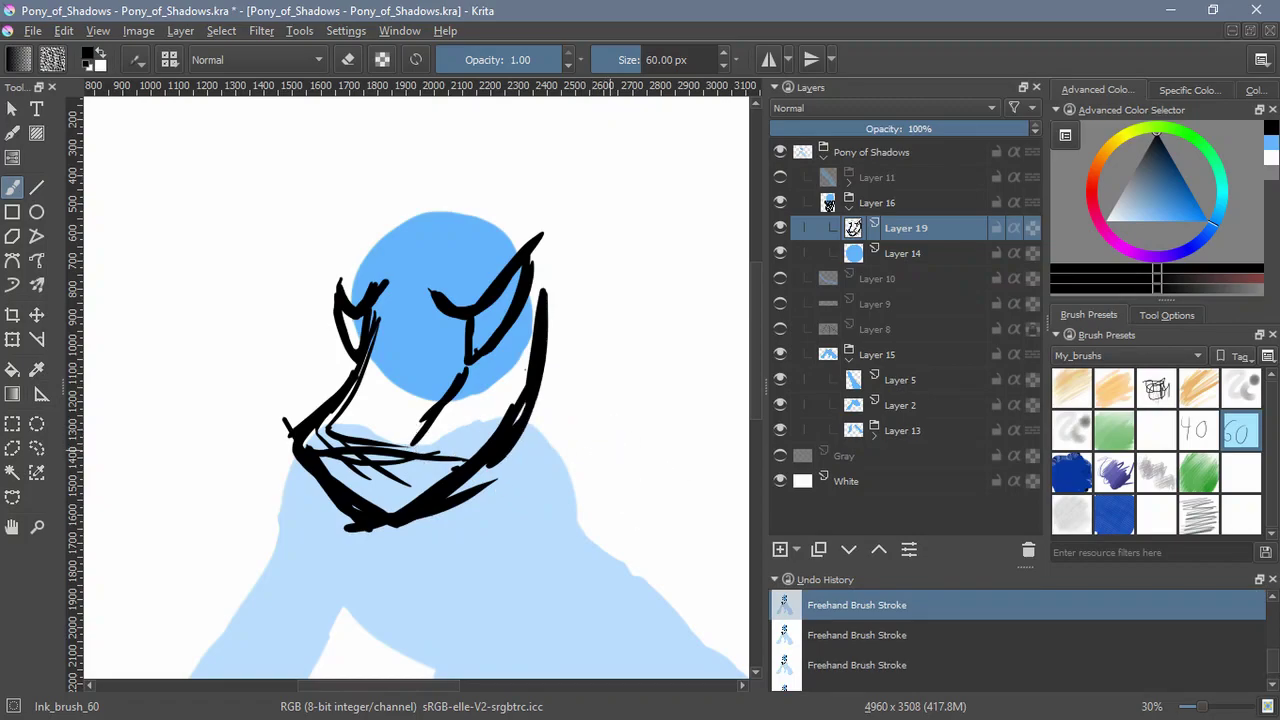
key("ctrl+z")
key("ctrl+z")
key("ctrl+z")
key("ctrl+z")
key("ctrl+z")
key("ctrl+z")
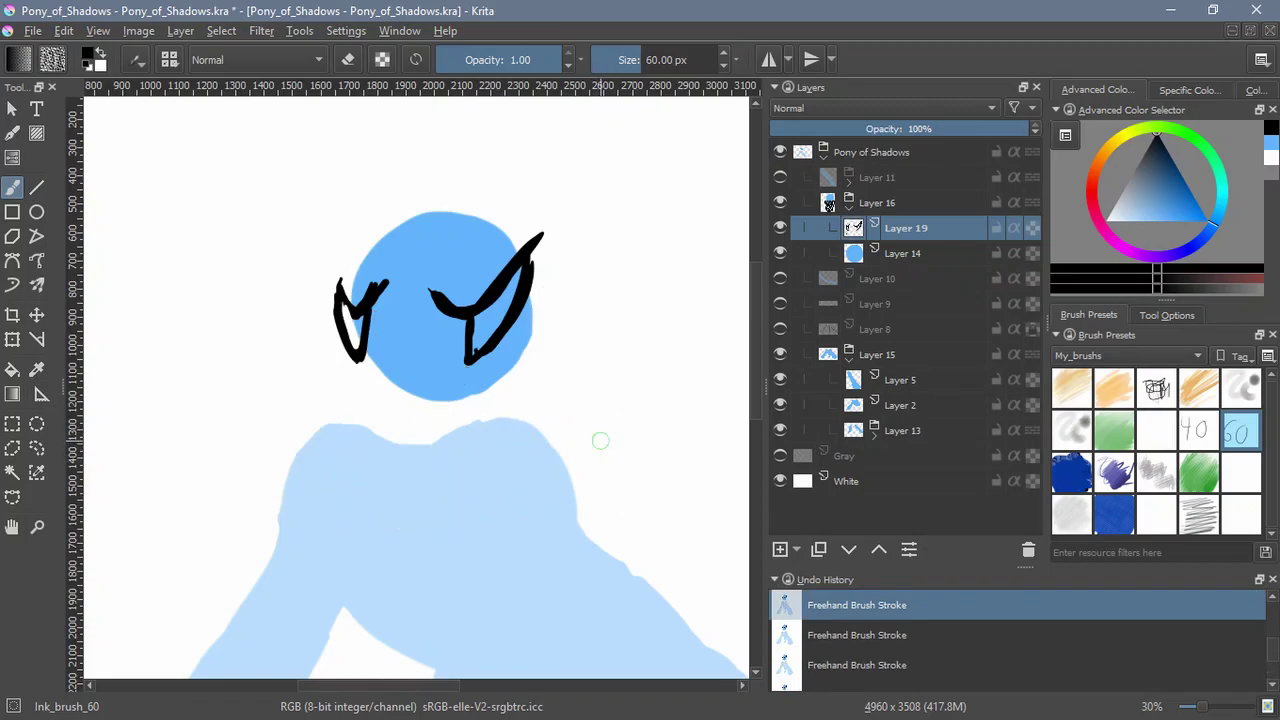
key("ctrl+z")
key("ctrl+z")
key("ctrl+z")
key("ctrl+z")
key("ctrl+z")
key("ctrl+z")
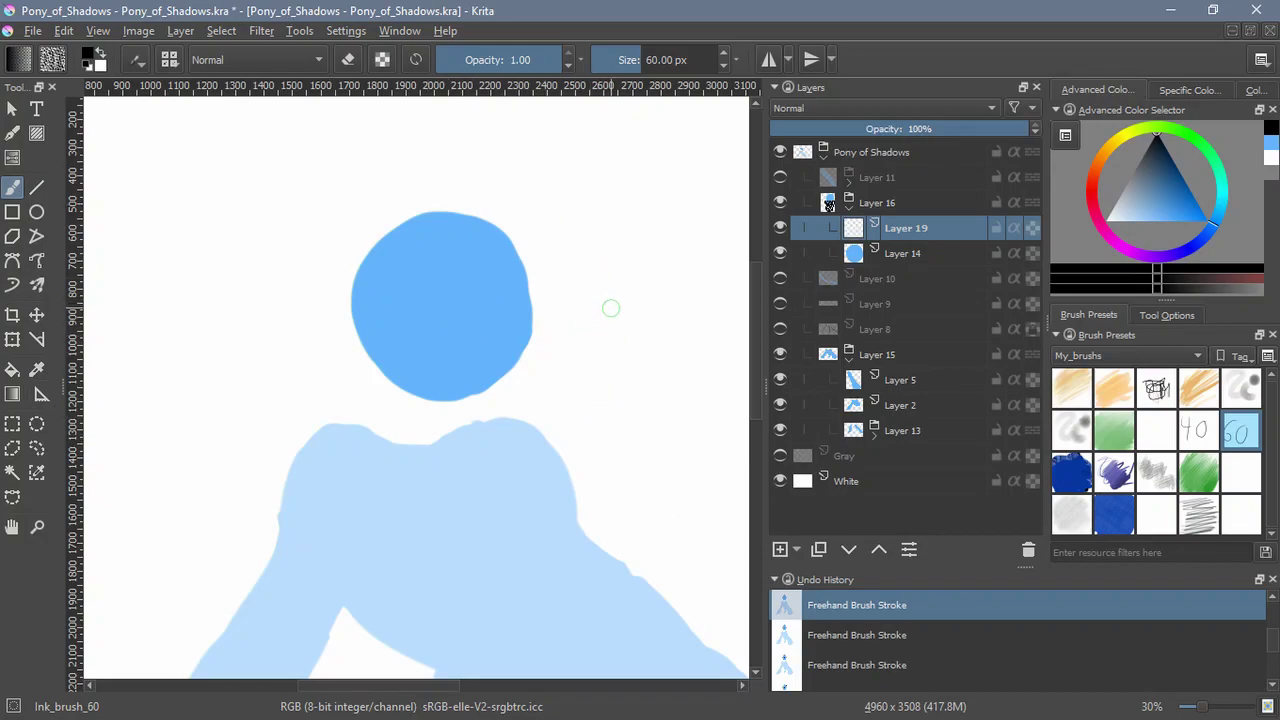
Try a curved forehead line along the circle's left edge and a flat rectangular muzzle box across its lower half
mouse_move(378, 240)
left_mouse_down()
mouse_move(354, 336)
mouse_move(430, 331)
mouse_move(354, 330)
mouse_move(294, 360)
mouse_move(300, 392)
left_mouse_up()
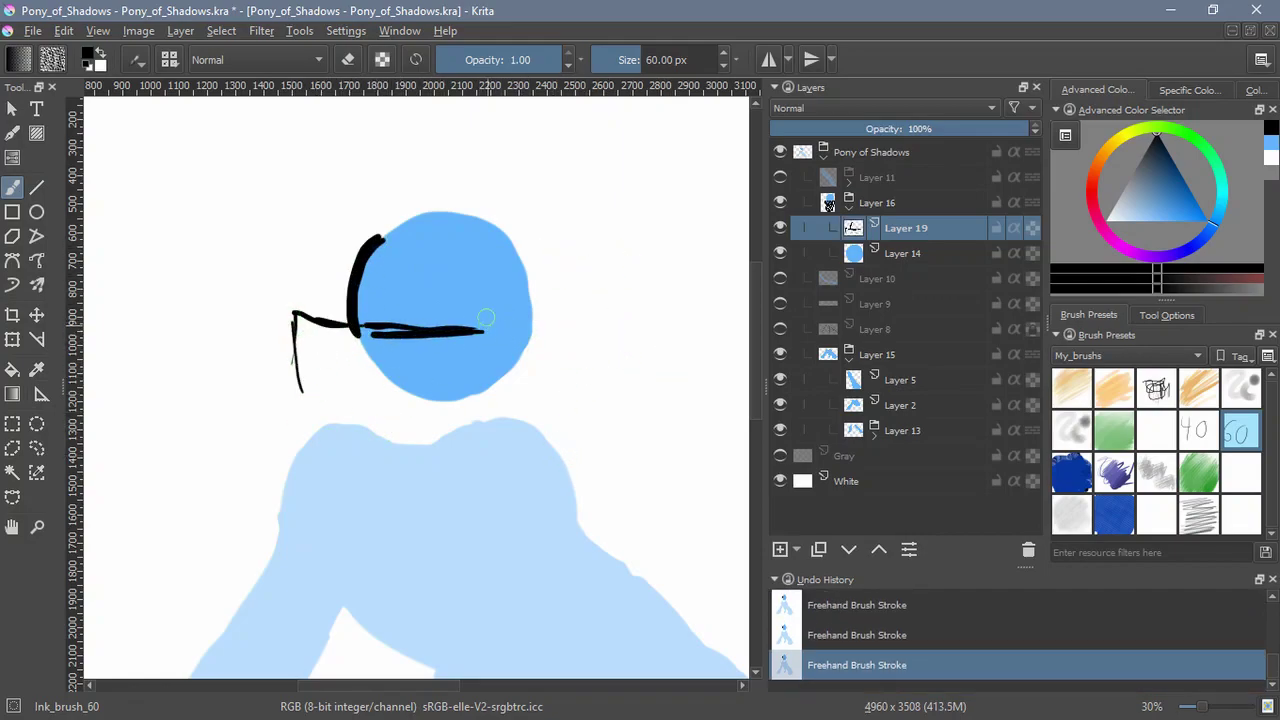
mouse_move(516, 308)
left_mouse_down()
mouse_move(530, 402)
mouse_move(308, 410)
mouse_move(546, 412)
left_mouse_up()
left_click_drag(298, 408, 440, 426)
mouse_move(546, 420)
left_mouse_down()
mouse_move(456, 448)
mouse_move(486, 430)
mouse_move(352, 440)
left_mouse_up()
Undo the flat rectangular muzzle box, keeping the curved forehead line
key("ctrl+z")
key("ctrl+z")
key("ctrl+z")
key("ctrl+z")
key("ctrl+z")
key("ctrl+z")
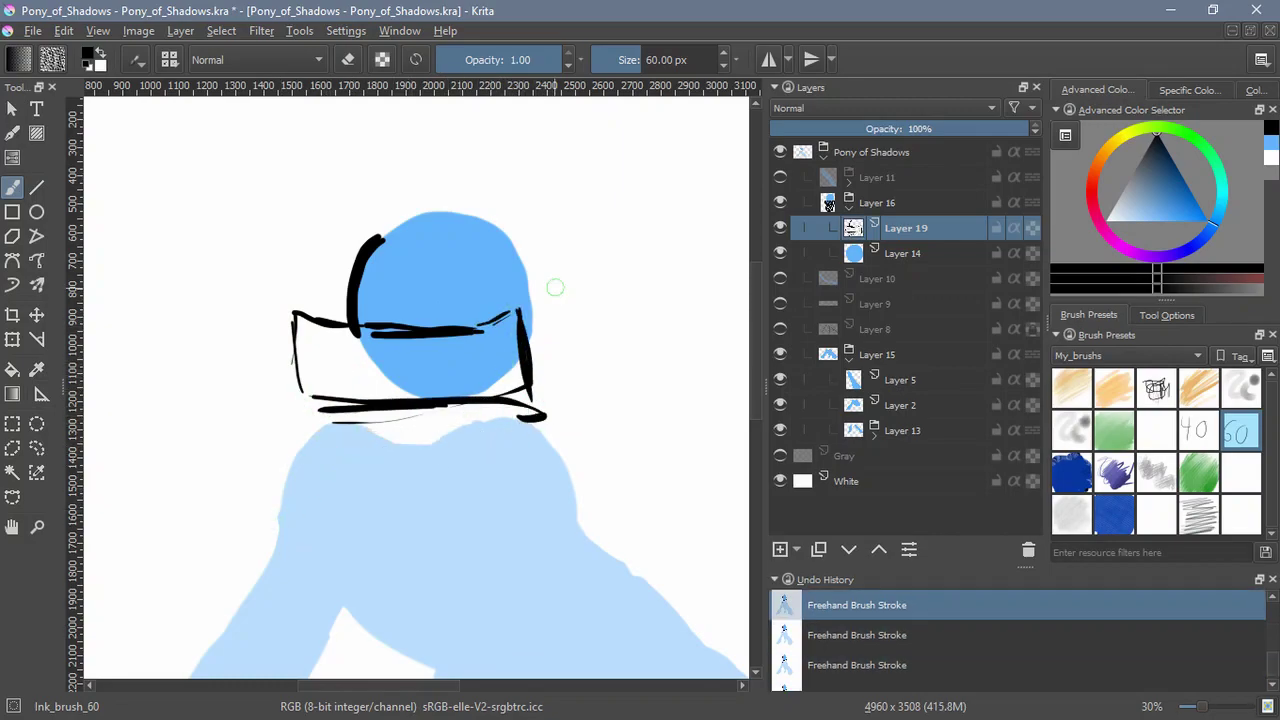
key("ctrl+z")
key("ctrl+z")
key("ctrl+z")
key("ctrl+z")
Try a perspective muzzle box, drawing its narrow top plane and right side plane from the circle's lower half
mouse_move(368, 334)
left_mouse_down()
mouse_move(480, 325)
mouse_move(274, 355)
left_mouse_up()
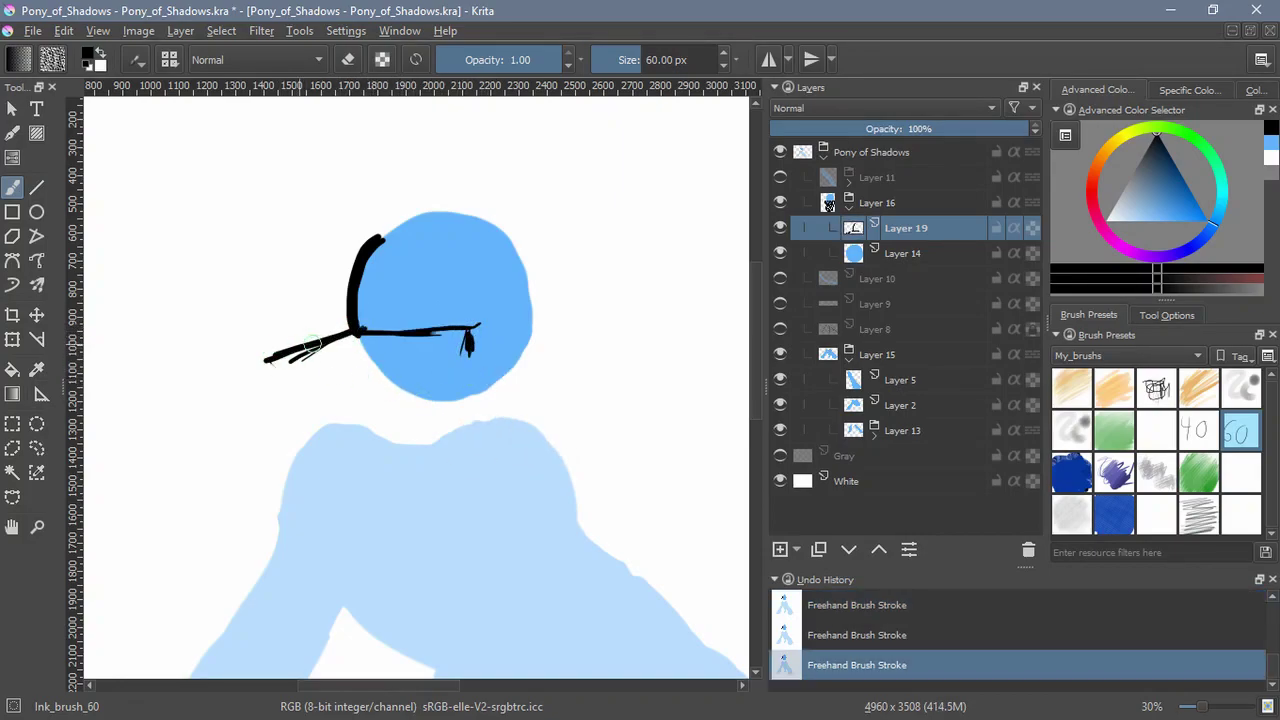
left_click_drag(310, 343, 272, 362)
left_click_drag(506, 365, 476, 485)
left_click_drag(480, 322, 507, 392)
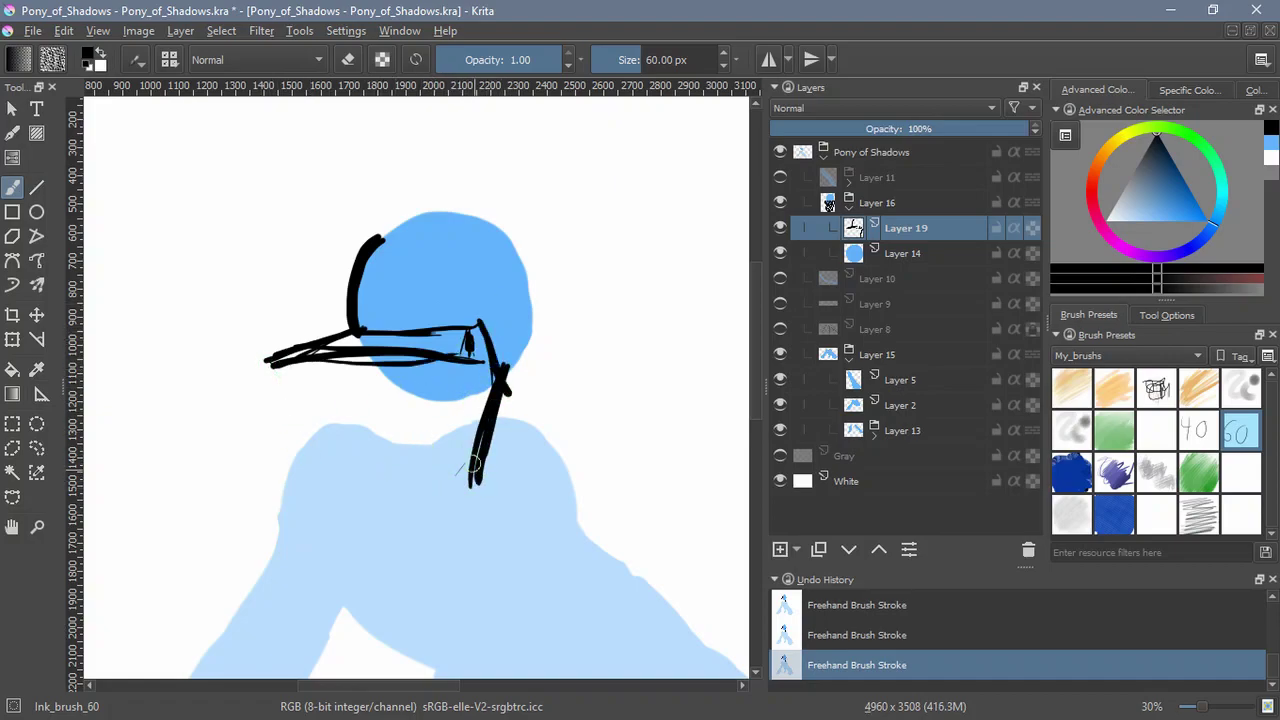
left_click_drag(460, 352, 465, 442)
left_click_drag(473, 323, 460, 352)
Try completing the box with a front face and a separate curved lower jaw beneath it
left_click_drag(250, 436, 470, 440)
mouse_move(265, 352)
left_mouse_down()
mouse_move(237, 452)
mouse_move(279, 493)
left_mouse_up()
left_click_drag(279, 482, 402, 508)
left_click_drag(314, 504, 505, 486)
left_click_drag(507, 494, 494, 497)
left_click_drag(442, 513, 408, 529)
left_click_drag(460, 459, 472, 504)
mouse_move(474, 498)
left_mouse_down()
mouse_move(410, 522)
mouse_move(246, 508)
left_mouse_up()
Undo the lower jaw and the perspective muzzle box back to the curved forehead line
key("ctrl+z")
key("ctrl+z")
key("ctrl+z")
key("ctrl+z")
key("ctrl+z")
key("ctrl+z")
key("ctrl+z")
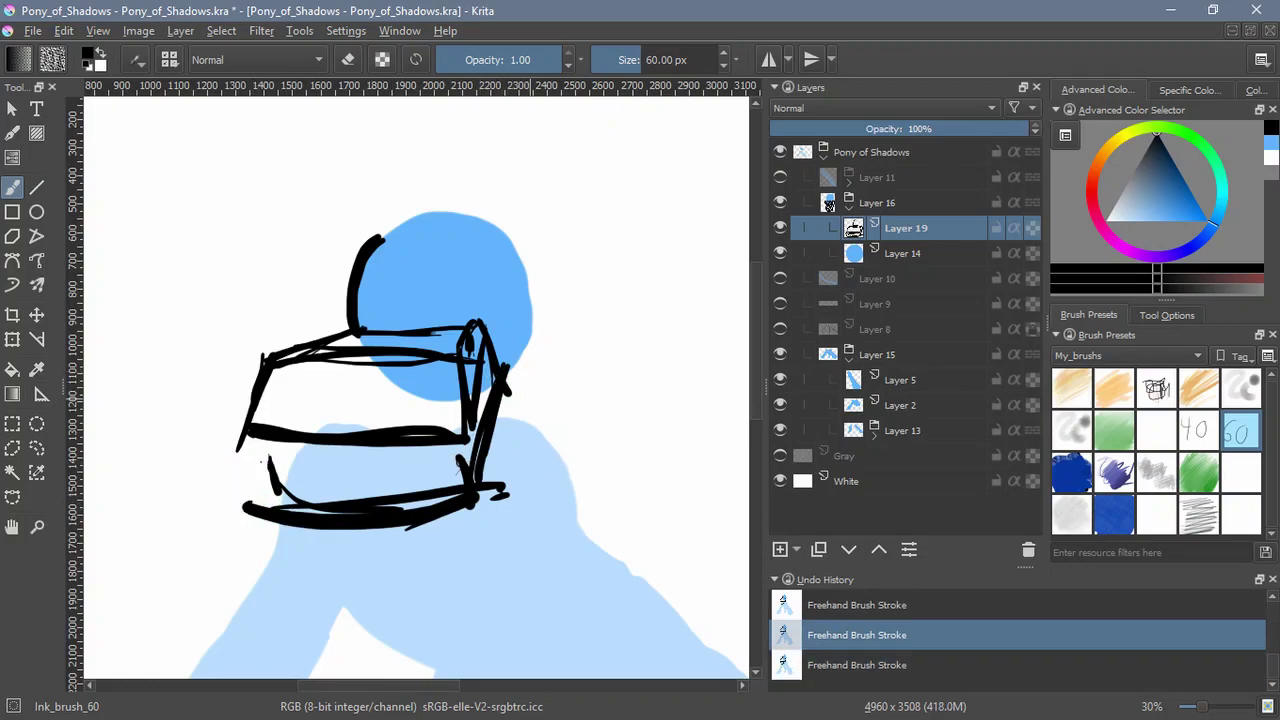
key("ctrl+z")
key("ctrl+z")
key("ctrl+z")
key("ctrl+z")
key("ctrl+z")
key("ctrl+z")
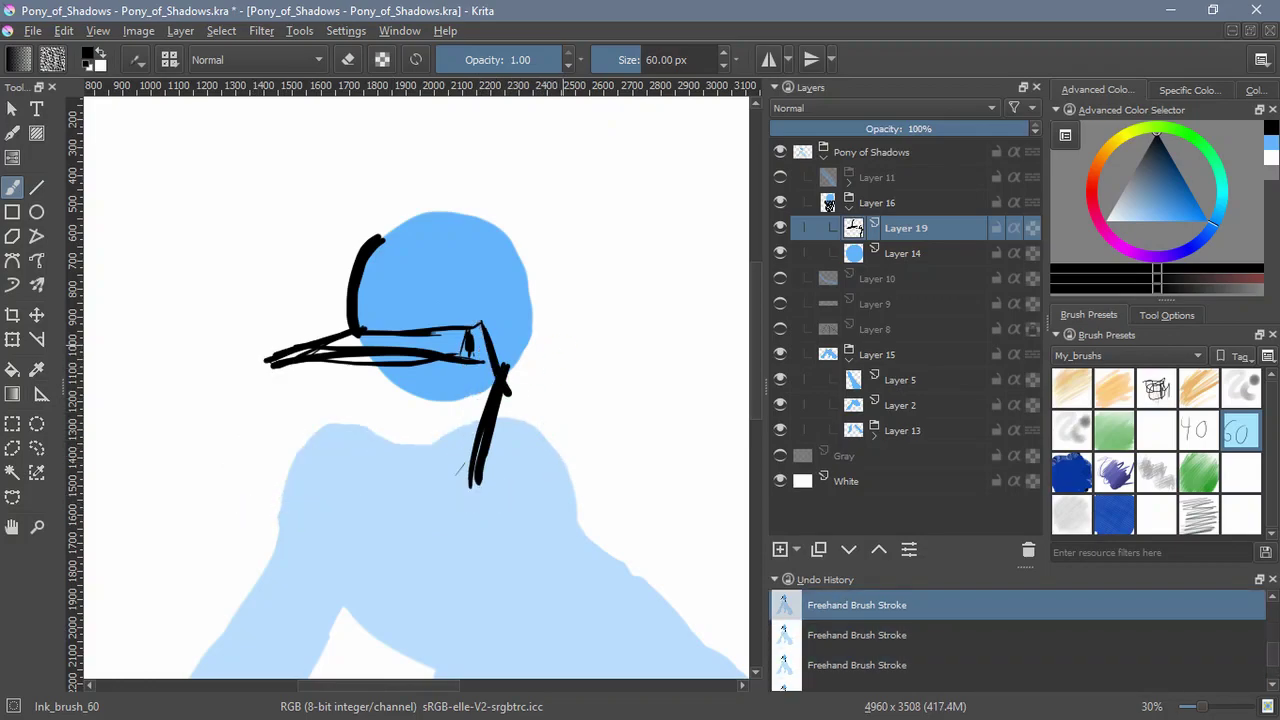
key("ctrl+z")
key("ctrl+z")
key("ctrl+z")
key("ctrl+z")
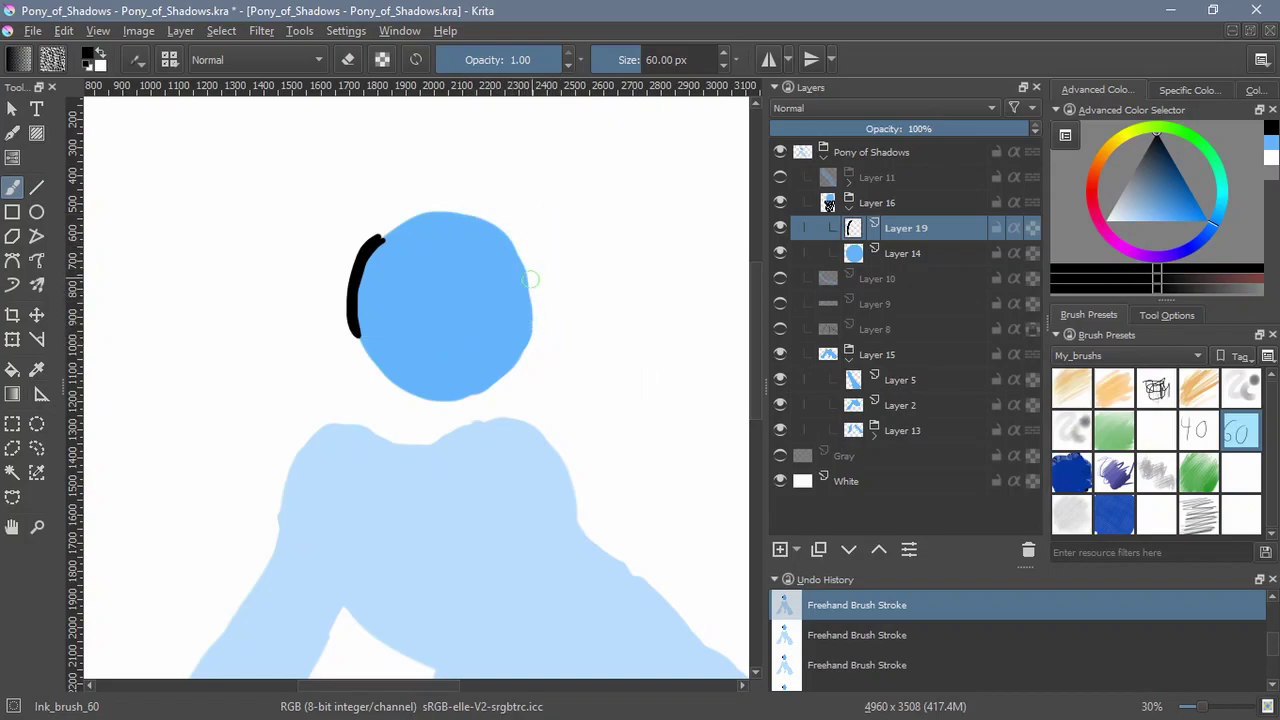
Try outlining the head circle's right side and adding curved lines across and below its lower half
mouse_move(514, 244)
left_mouse_down()
mouse_move(531, 388)
mouse_move(503, 421)
left_mouse_up()
mouse_move(347, 328)
left_mouse_down()
mouse_move(353, 428)
mouse_move(508, 446)
left_mouse_up()
left_click_drag(430, 430, 546, 410)
left_click_drag(352, 346, 530, 357)
Undo the curved lines around the head circle's right and lower sides
key("ctrl+z")
key("ctrl+z")
key("ctrl+z")
key("ctrl+z")
key("ctrl+z")
key("ctrl+z")
key("ctrl+z")
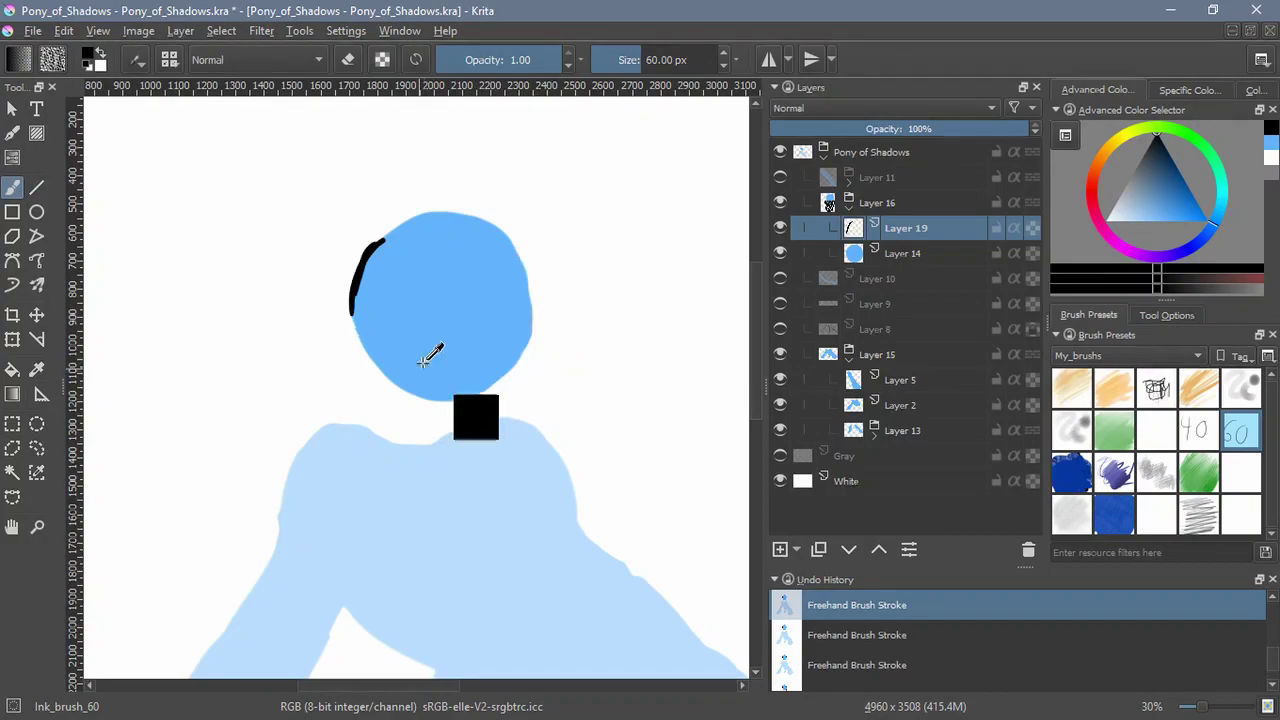
Draw two pointed cheek strokes in black below the head circle and link them with a jagged zigzag contour
left_click_drag(324, 340, 340, 423)
left_click_drag(463, 369, 451, 446)
left_click_drag(478, 370, 447, 438)
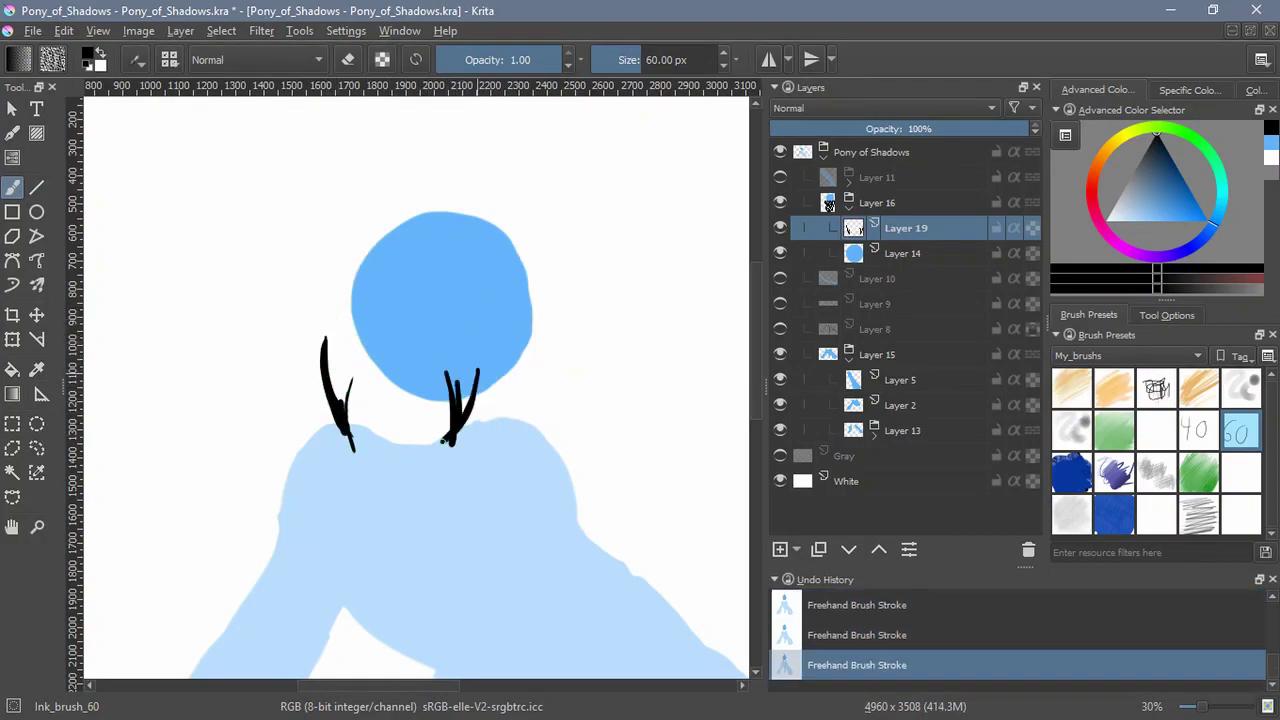
mouse_move(351, 381)
left_mouse_down()
mouse_move(407, 355)
mouse_move(396, 356)
left_mouse_up()
left_click_drag(458, 410, 514, 340)
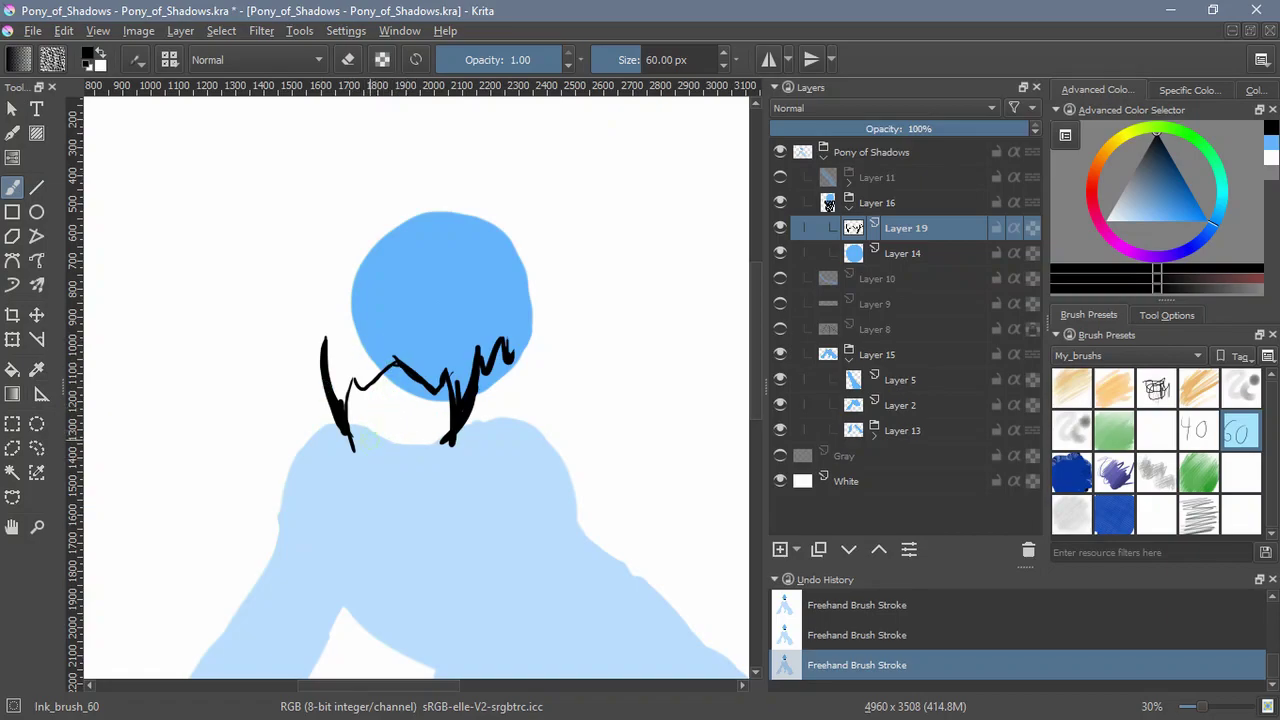
Try adding a row of zigzag lower teeth between the cheek strokes and extra curved strokes at the circle's right edge
left_click_drag(406, 430, 448, 416)
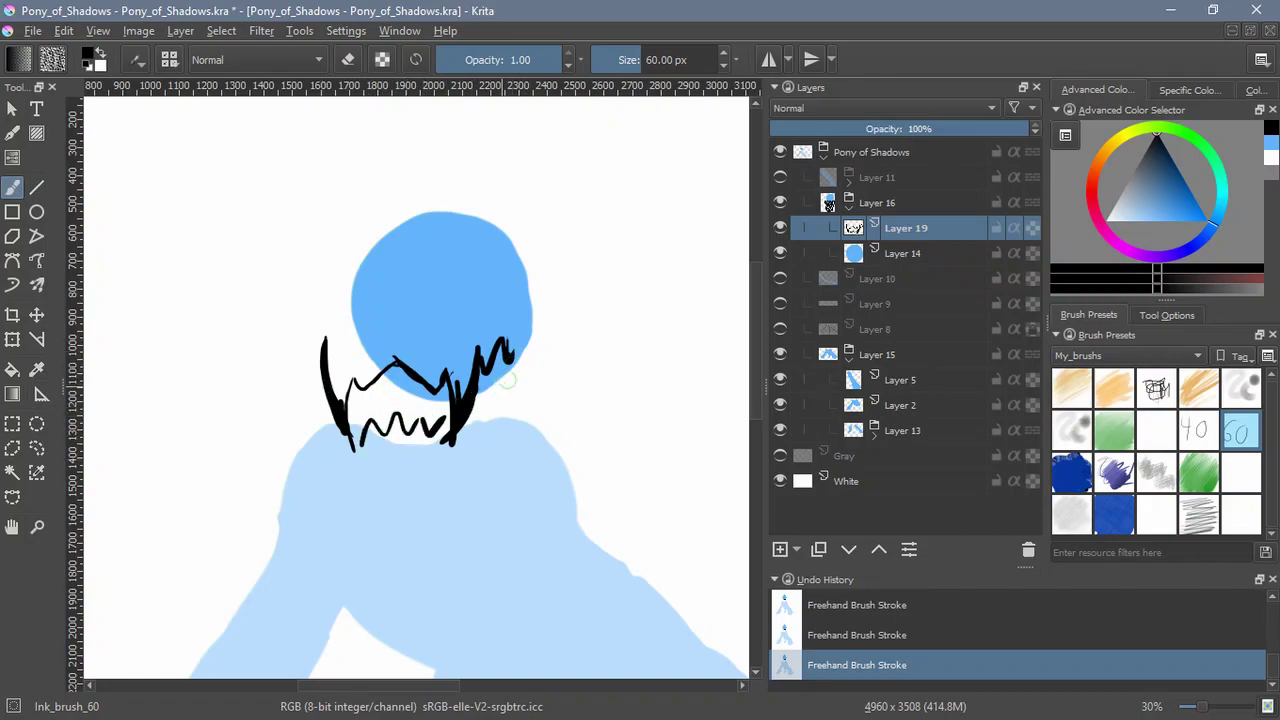
left_click_drag(515, 323, 492, 412)
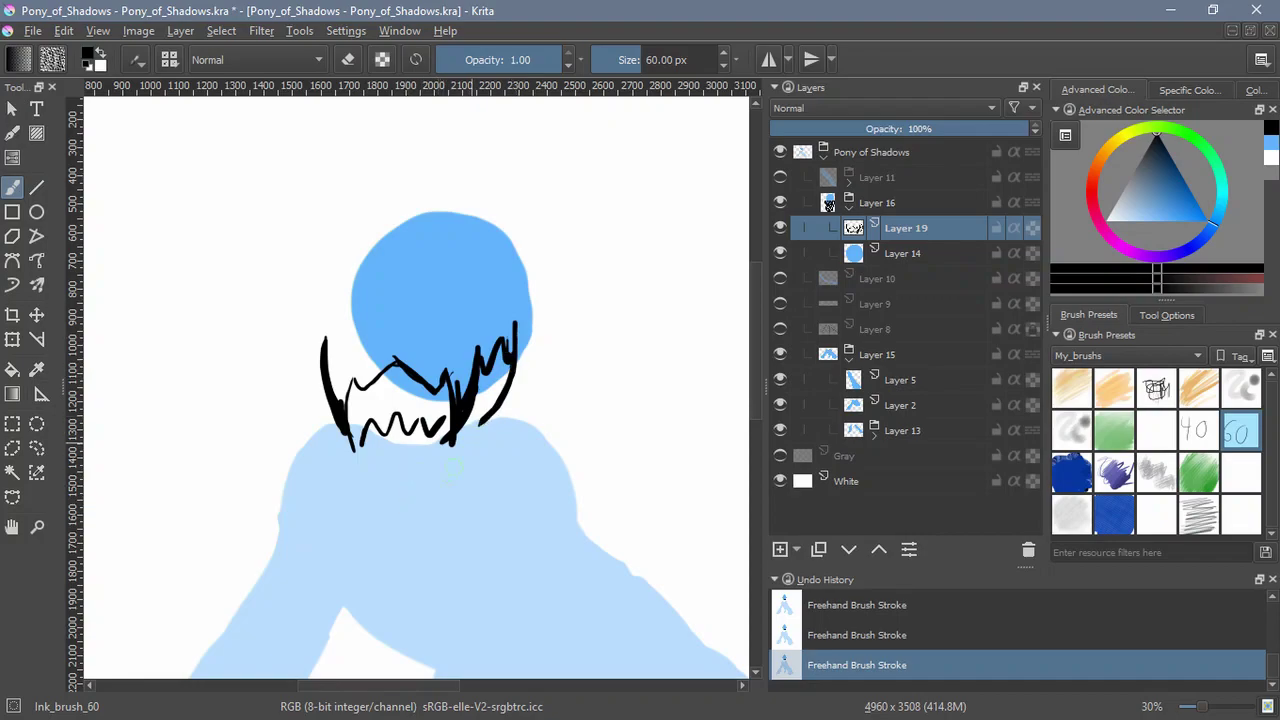
mouse_move(341, 319)
left_mouse_down()
mouse_move(438, 315)
mouse_move(347, 298)
left_mouse_up()
left_click_drag(315, 341, 460, 355)
Undo the jagged mouth and cheek strokes back to the bare head circle
key("ctrl+z")
key("ctrl+z")
key("ctrl+z")
key("ctrl+z")
key("ctrl+z")
key("ctrl+z")
key("ctrl+z")
key("ctrl+z")
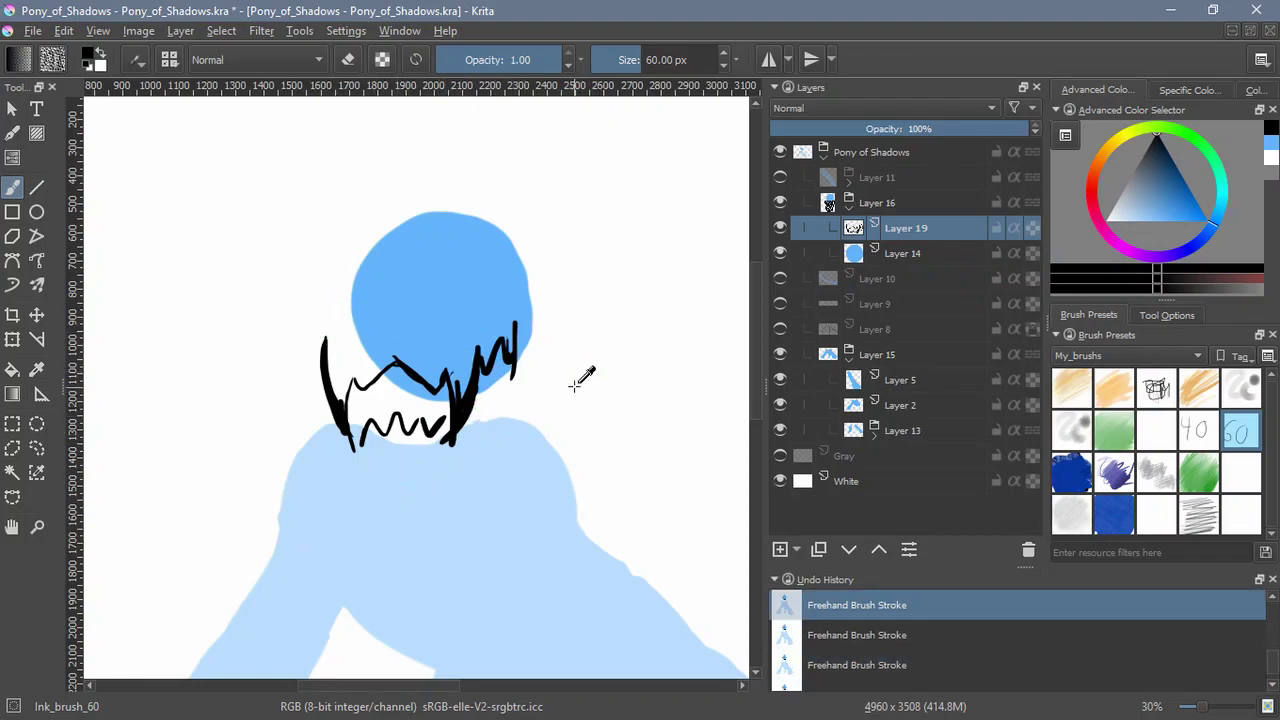
key("ctrl+z")
key("ctrl+z")
key("ctrl+z")
key("ctrl+z")
key("ctrl+z")
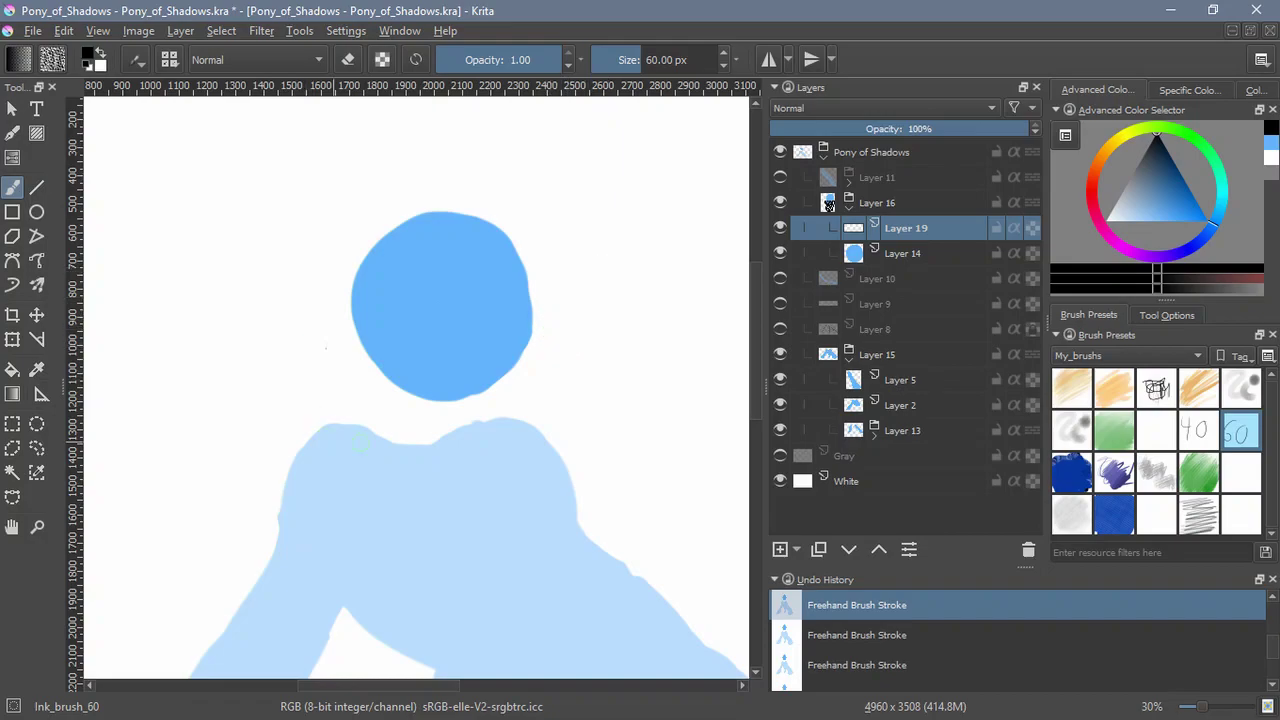
Draw two slanted, angry eyes across the head circle, with a short muzzle line below the left eye
mouse_move(496, 236)
left_mouse_down()
mouse_move(431, 323)
mouse_move(414, 292)
left_mouse_up()
key("ctrl+z")
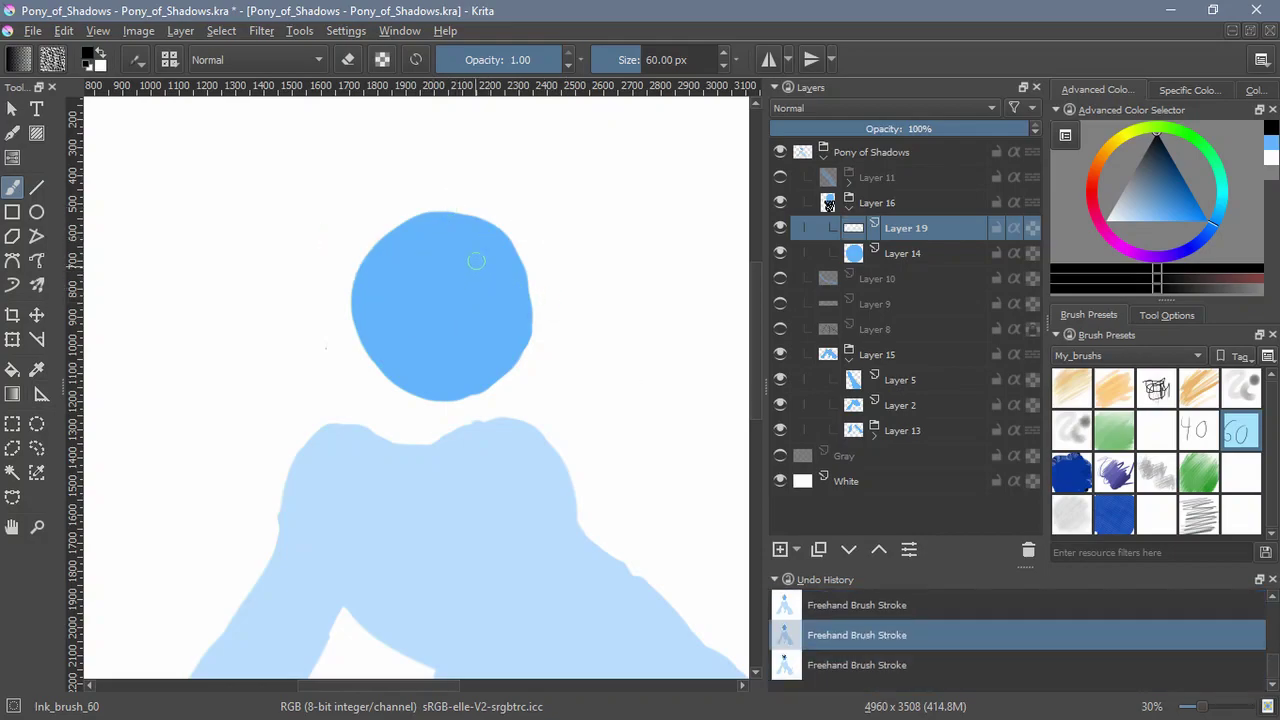
left_click_drag(495, 235, 420, 292)
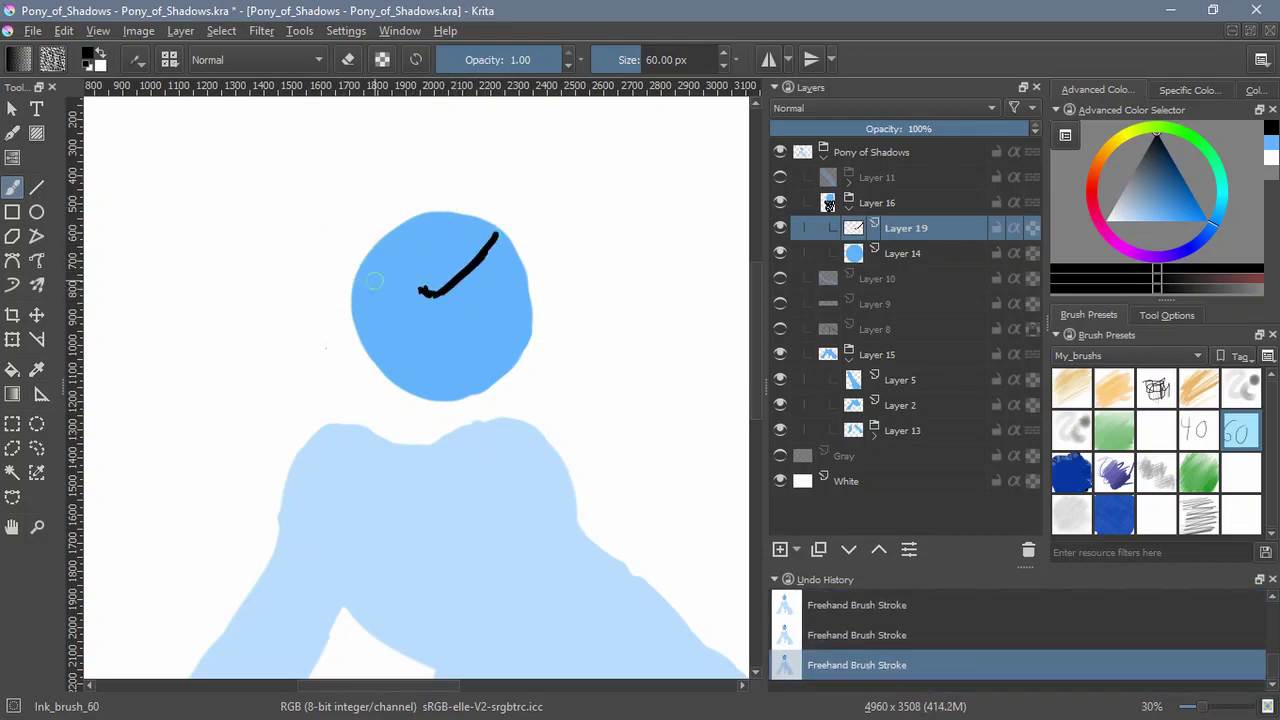
left_click_drag(369, 287, 337, 255)
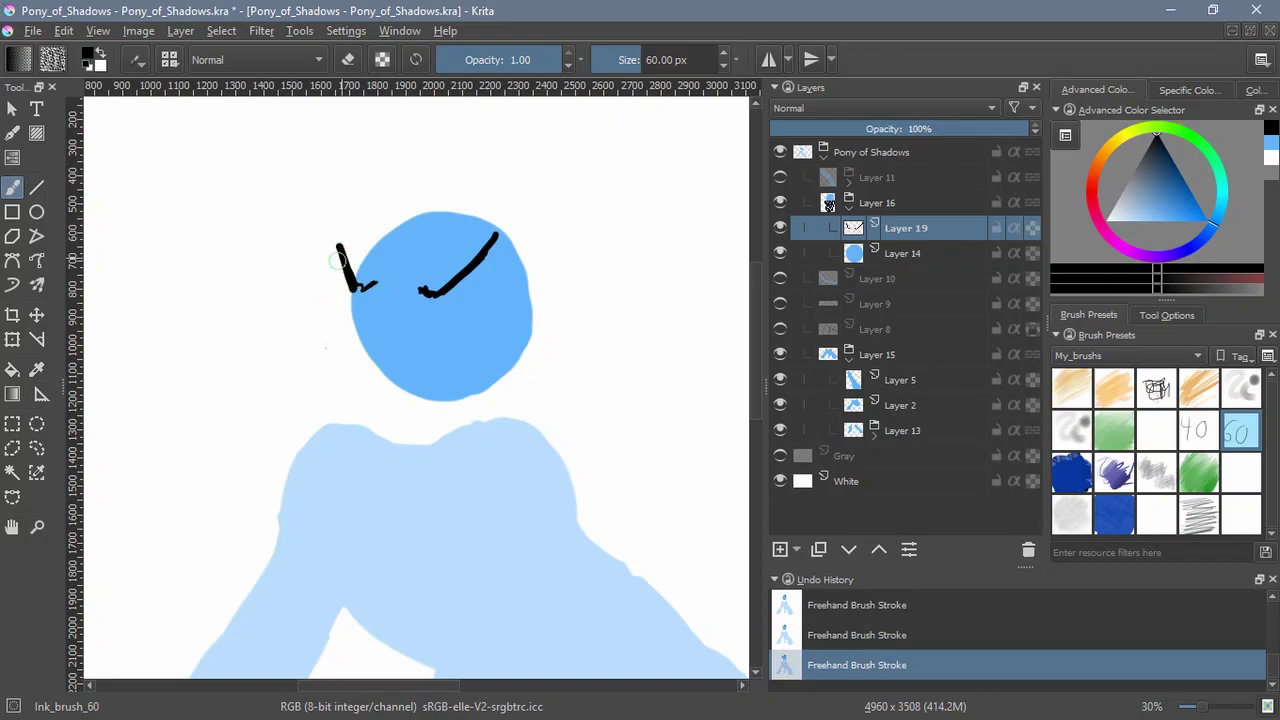
left_click_drag(481, 288, 439, 298)
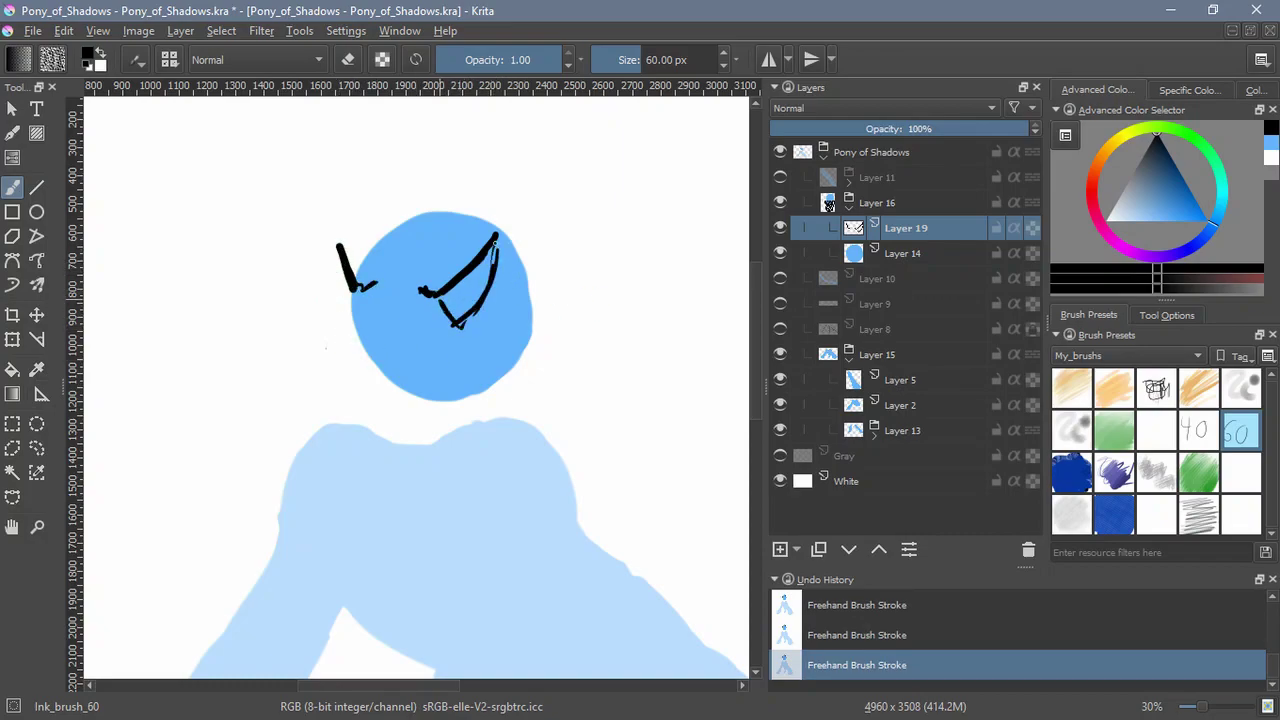
key("ctrl+z")
mouse_move(361, 310)
left_mouse_down()
mouse_move(367, 292)
mouse_move(362, 354)
left_mouse_up()
left_click_drag(380, 302, 330, 340)
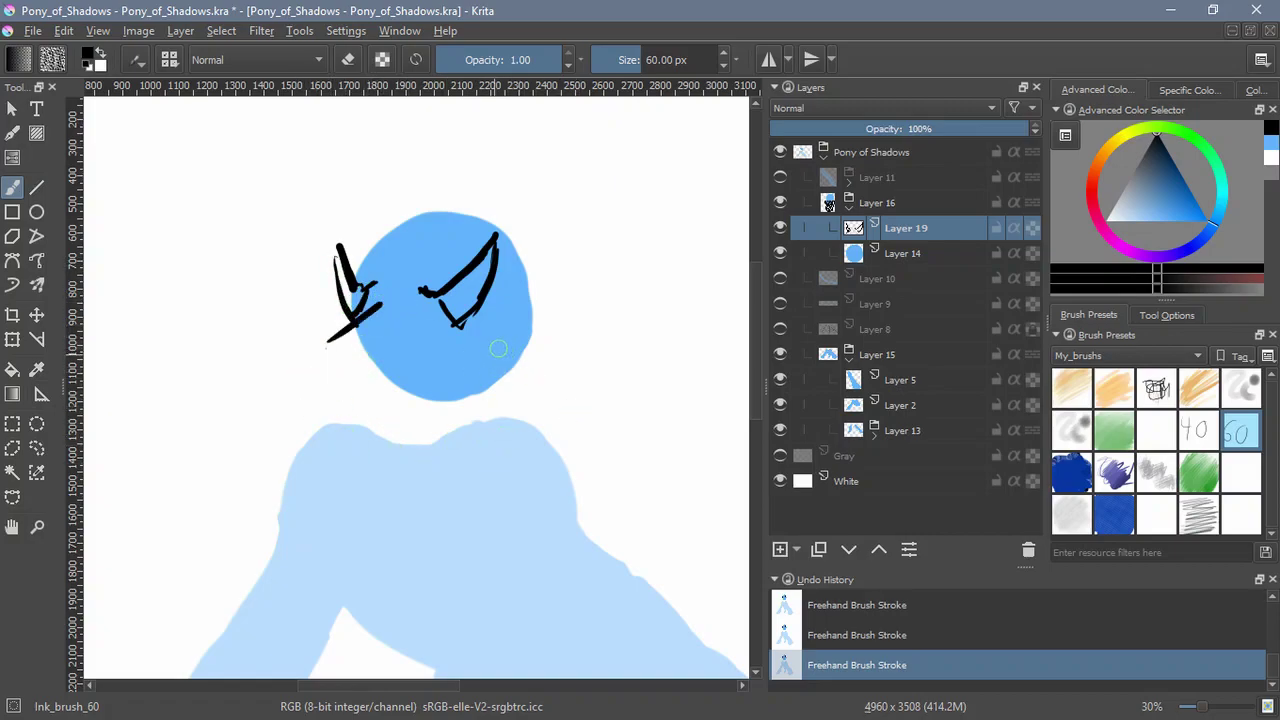
Draw a long curved jaw from the circle's right edge down to the chin, with a jagged mouth line inside it
key("ctrl+z")
key("ctrl+z")
mouse_move(530, 305)
left_mouse_down()
mouse_move(482, 420)
mouse_move(408, 486)
left_mouse_up()
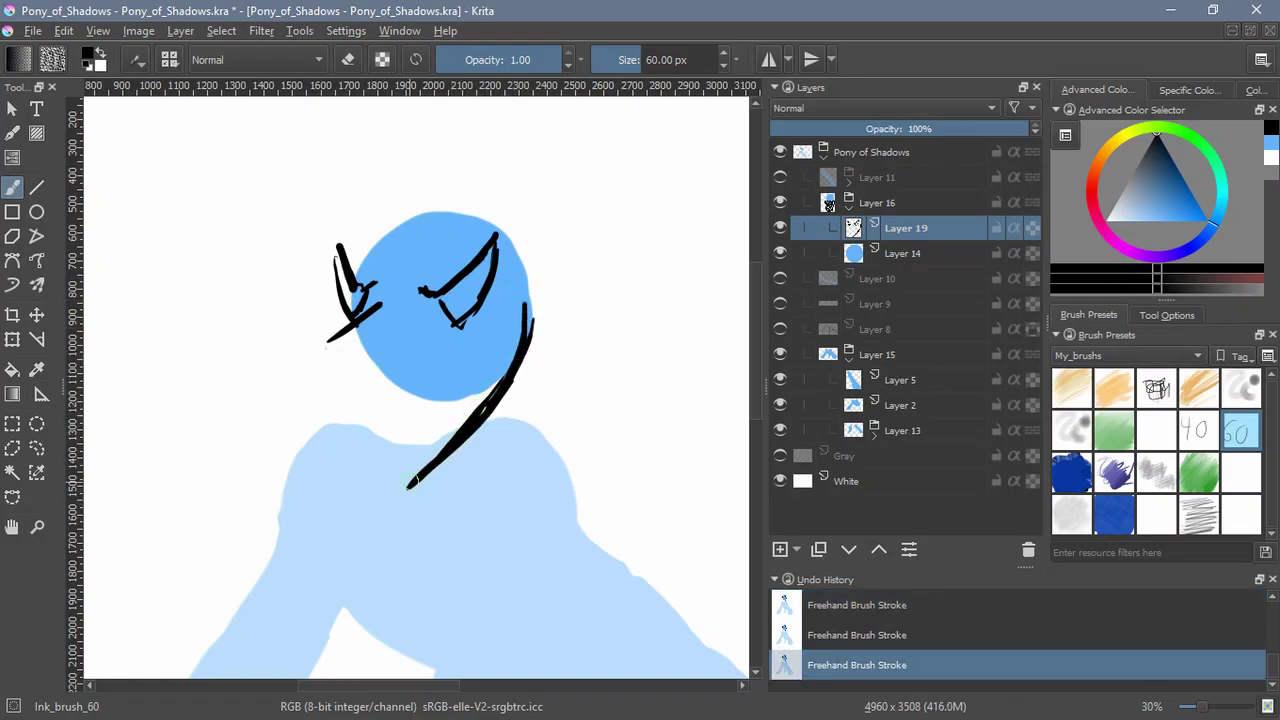
key("ctrl+z")
key("ctrl+z")
left_click_drag(498, 390, 350, 493)
left_click_drag(483, 410, 410, 460)
mouse_move(488, 350)
left_mouse_down()
mouse_move(447, 406)
mouse_move(358, 466)
left_mouse_up()
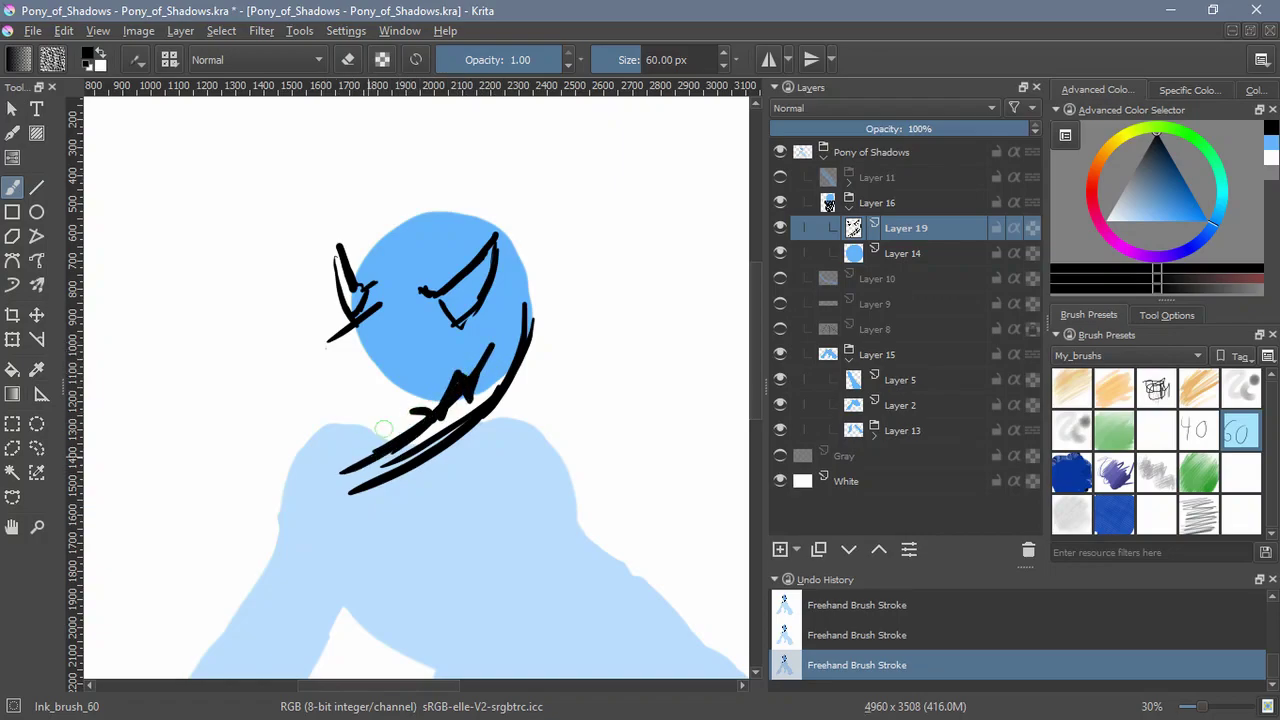
Outline the front of the muzzle down to the chin and add pointed teeth at the front of the mouth
mouse_move(294, 352)
left_mouse_down()
mouse_move(305, 404)
mouse_move(340, 452)
mouse_move(360, 440)
mouse_move(384, 450)
mouse_move(385, 414)
left_mouse_up()
mouse_move(300, 346)
left_mouse_down()
mouse_move(305, 399)
mouse_move(340, 460)
left_mouse_up()
left_click_drag(364, 364, 410, 382)
key("ctrl+z")
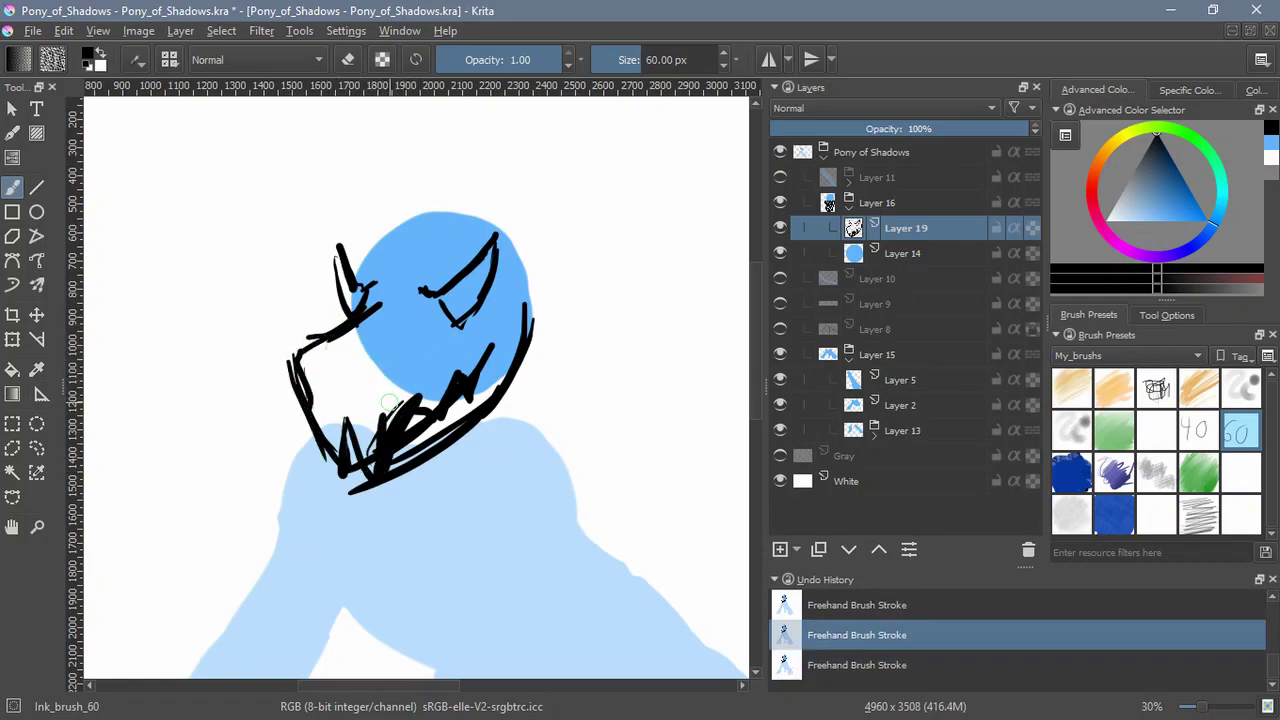
left_click_drag(350, 478, 346, 468)
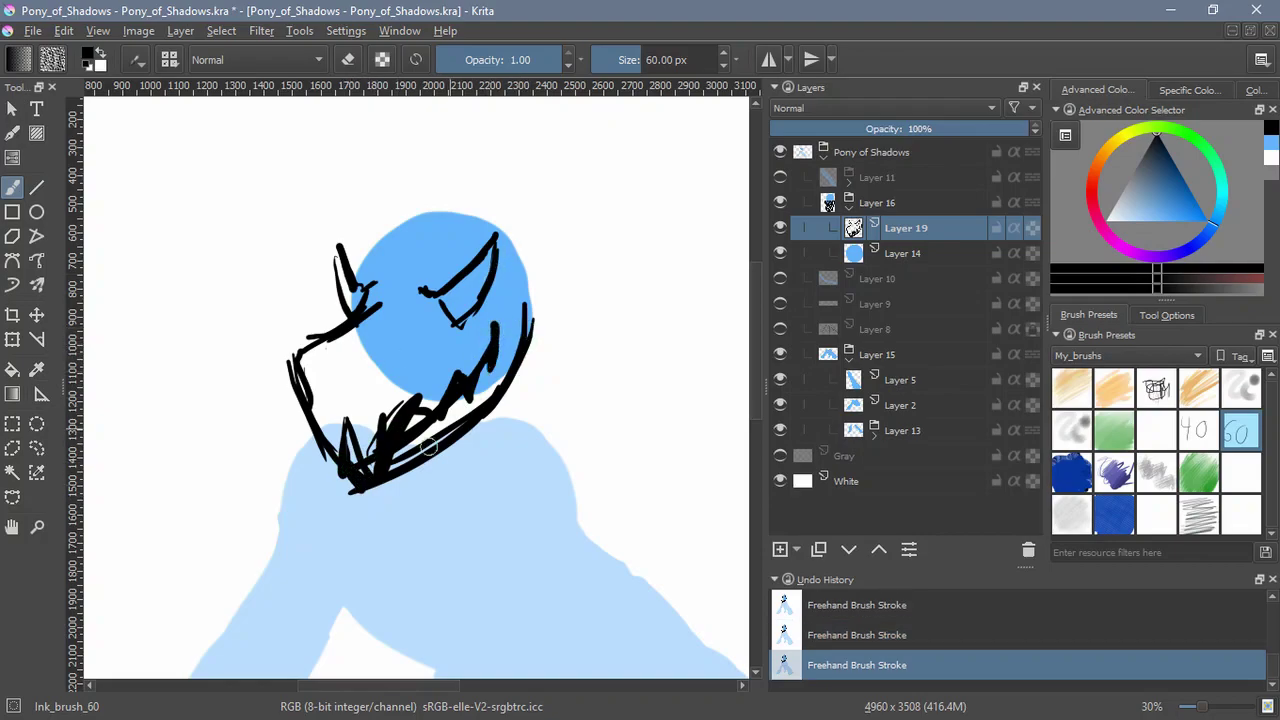
Add a new layer and draw a tall, curved, pointed horn rising from the forehead
scroll(337, 376, "up", 3)
key("ctrl+z")
key("Insert")
left_click_drag(400, 386, 380, 287)
left_click_drag(397, 376, 417, 200)
left_click_drag(387, 300, 417, 199)
mouse_move(388, 298)
left_mouse_down()
mouse_move(416, 202)
mouse_move(455, 360)
mouse_move(408, 388)
mouse_move(460, 348)
left_mouse_up()
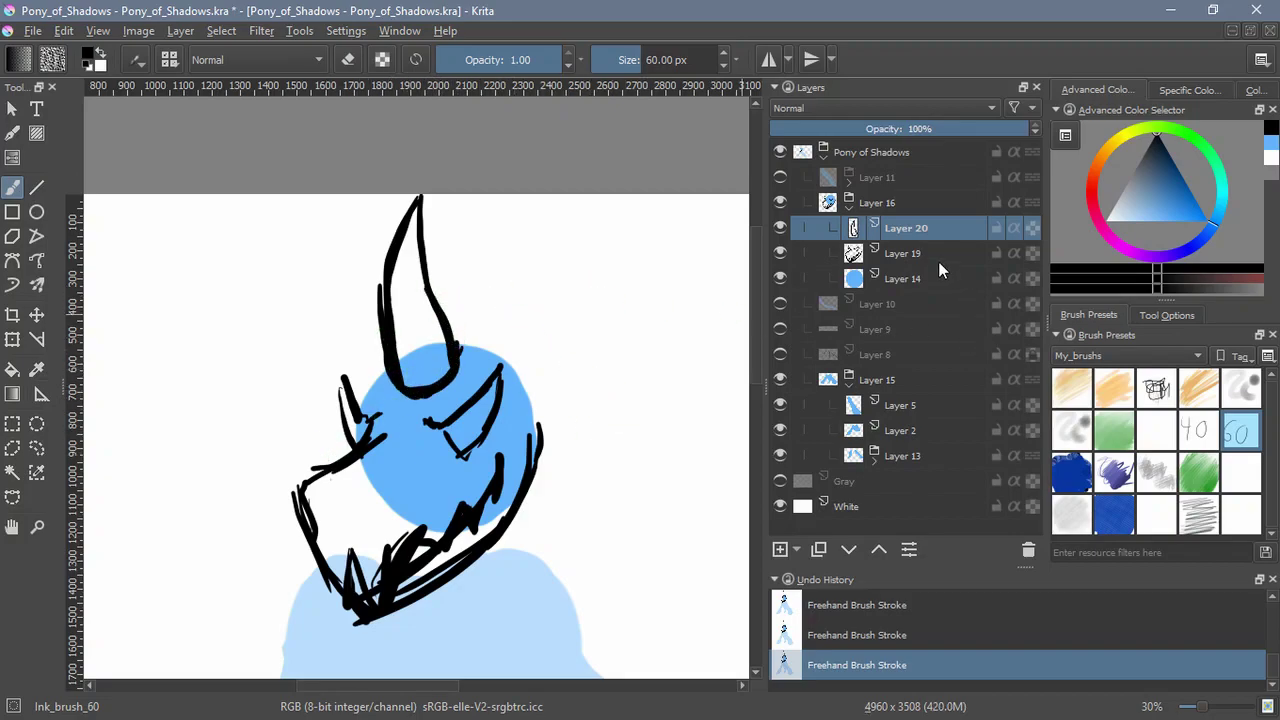
On another new layer, outline the head and back of the neck around the circle and erase the line crossing the horn
left_click(780, 549)
mouse_move(347, 402)
left_mouse_down()
mouse_move(357, 418)
mouse_move(372, 341)
left_mouse_up()
mouse_move(350, 404)
left_mouse_down()
mouse_move(393, 349)
mouse_move(549, 343)
left_mouse_up()
left_click_drag(470, 316, 567, 467)
mouse_move(526, 336)
left_mouse_down()
mouse_move(562, 384)
mouse_move(566, 529)
left_mouse_up()
mouse_move(582, 490)
left_mouse_down()
mouse_move(560, 338)
mouse_move(532, 450)
mouse_move(548, 480)
left_mouse_up()
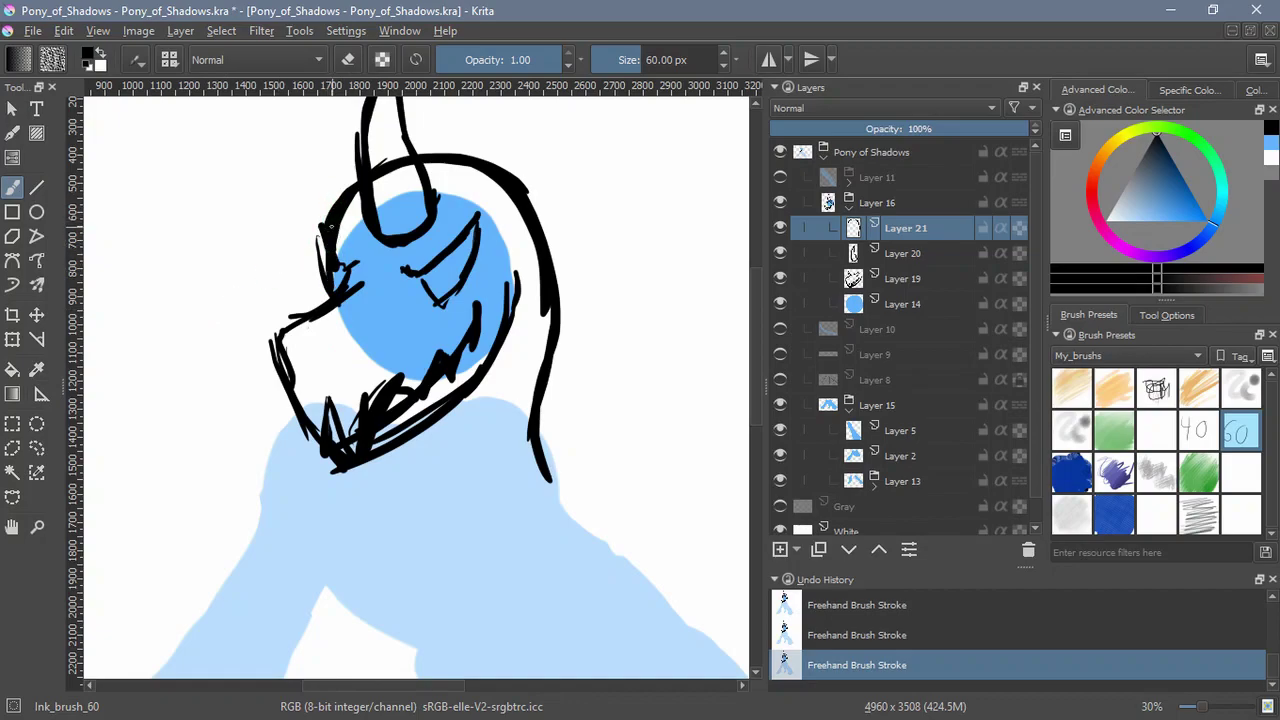
left_click_drag(323, 226, 316, 304)
left_click_drag(334, 196, 316, 286)
left_click_drag(567, 388, 581, 502)
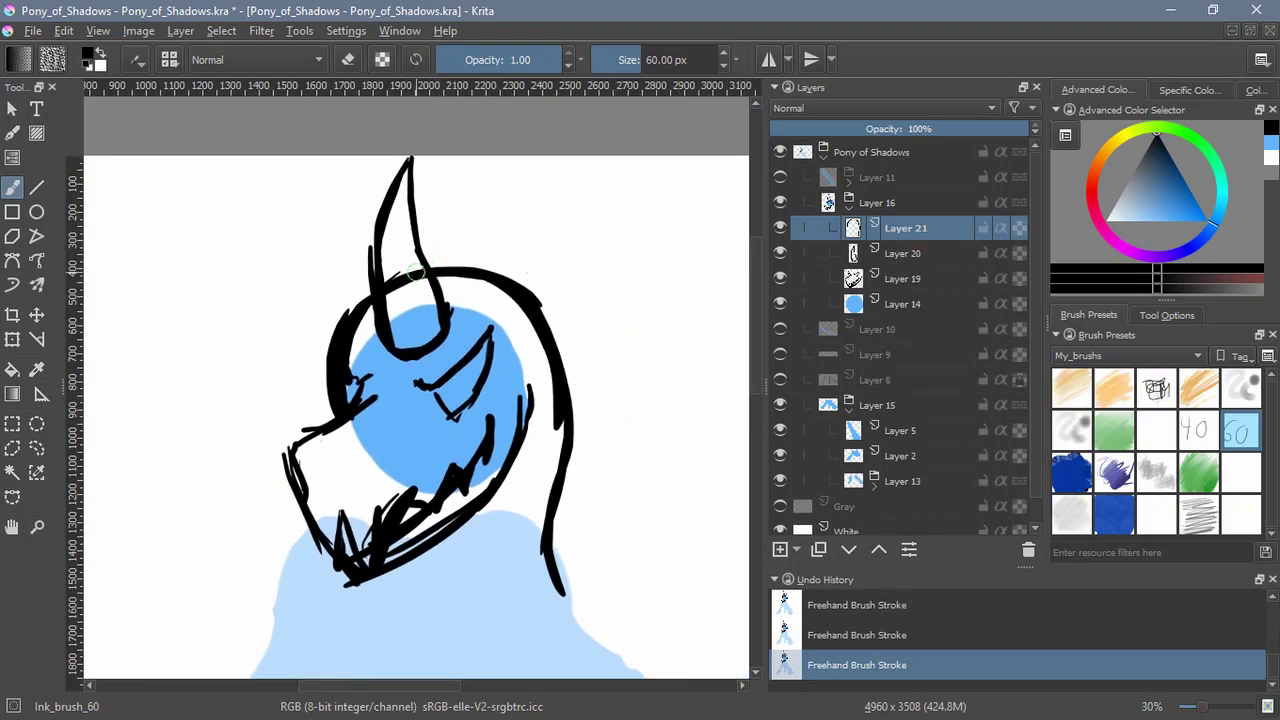
key("e")
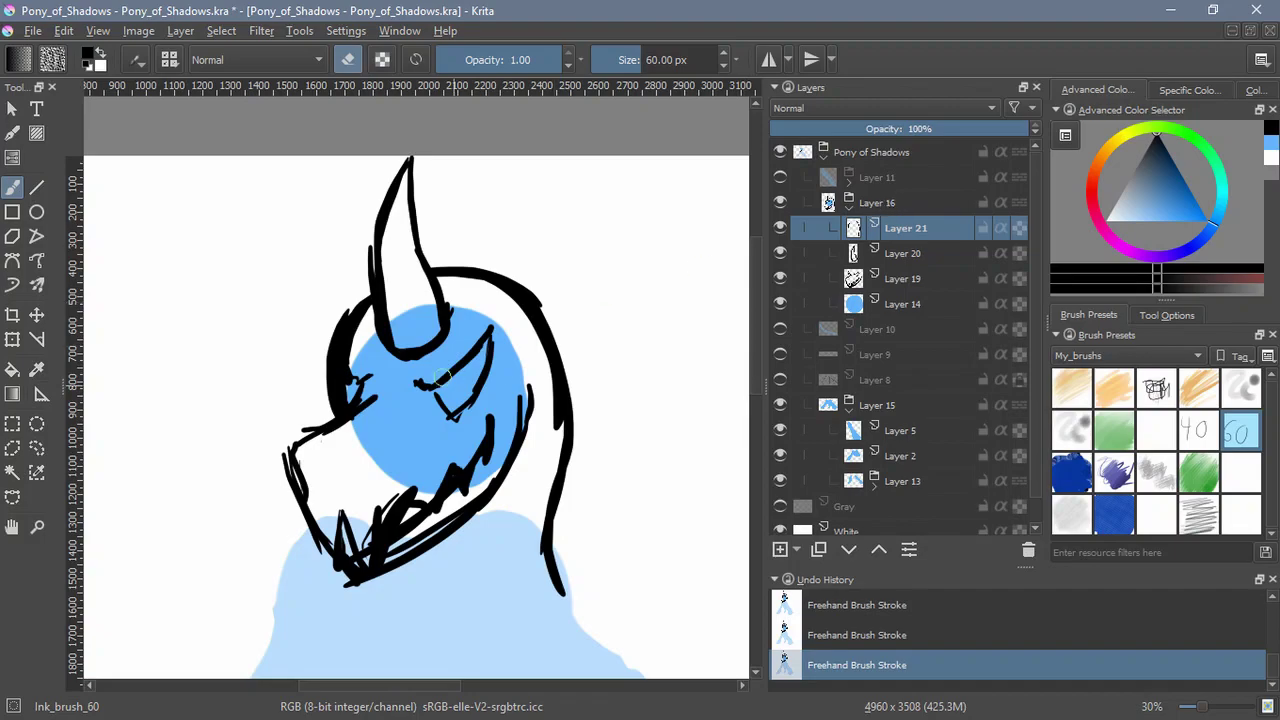
Redefine the lower edge of the right eye on Layer 19 and erase its excess outline
left_click(870, 283)
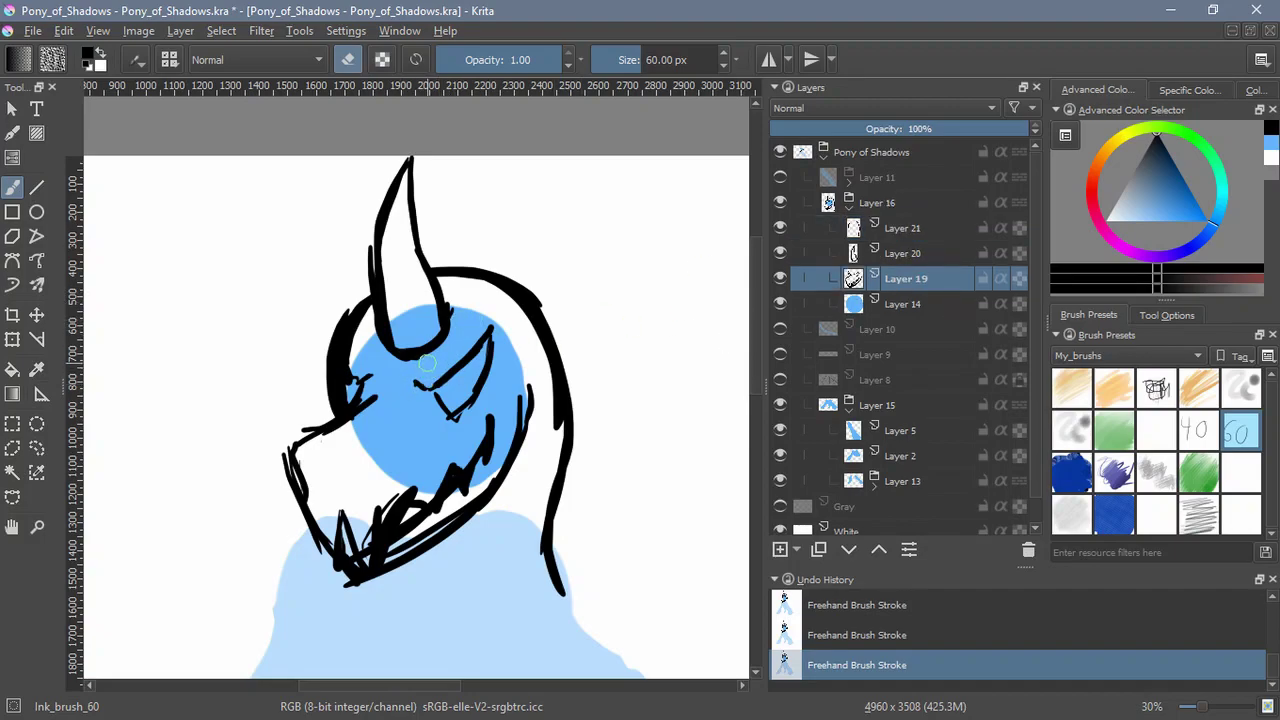
key("e")
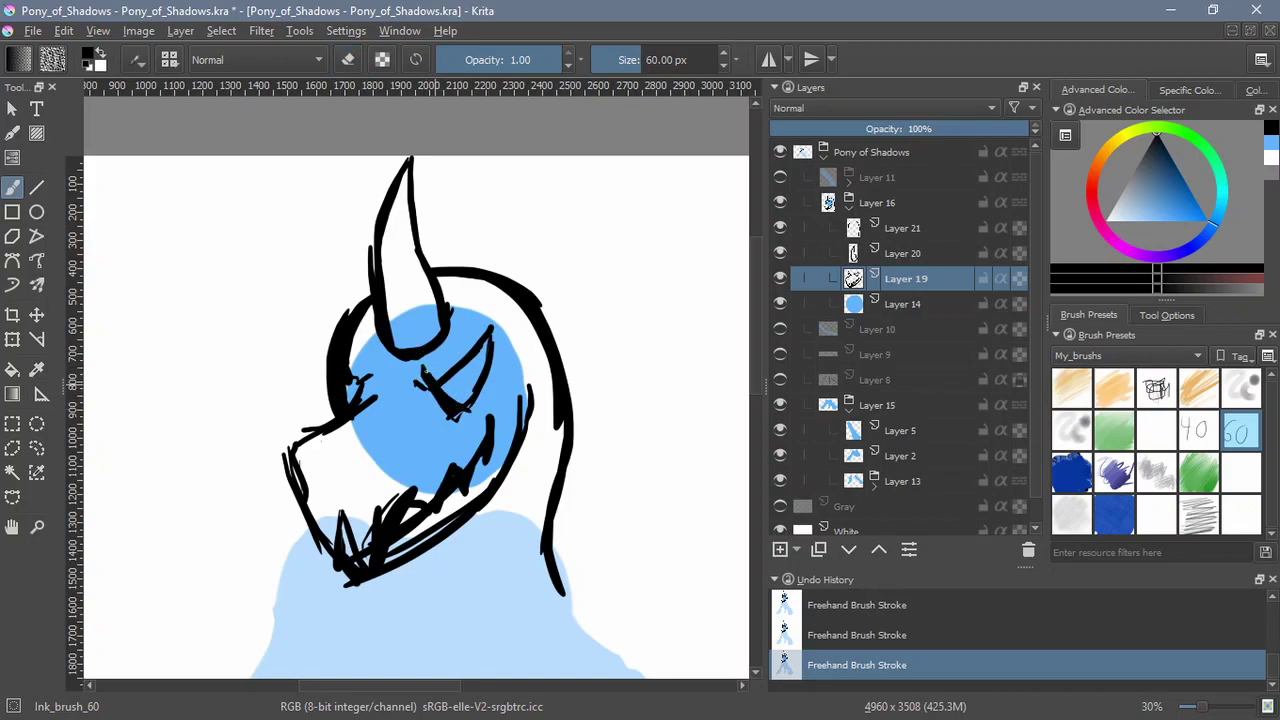
key("e")
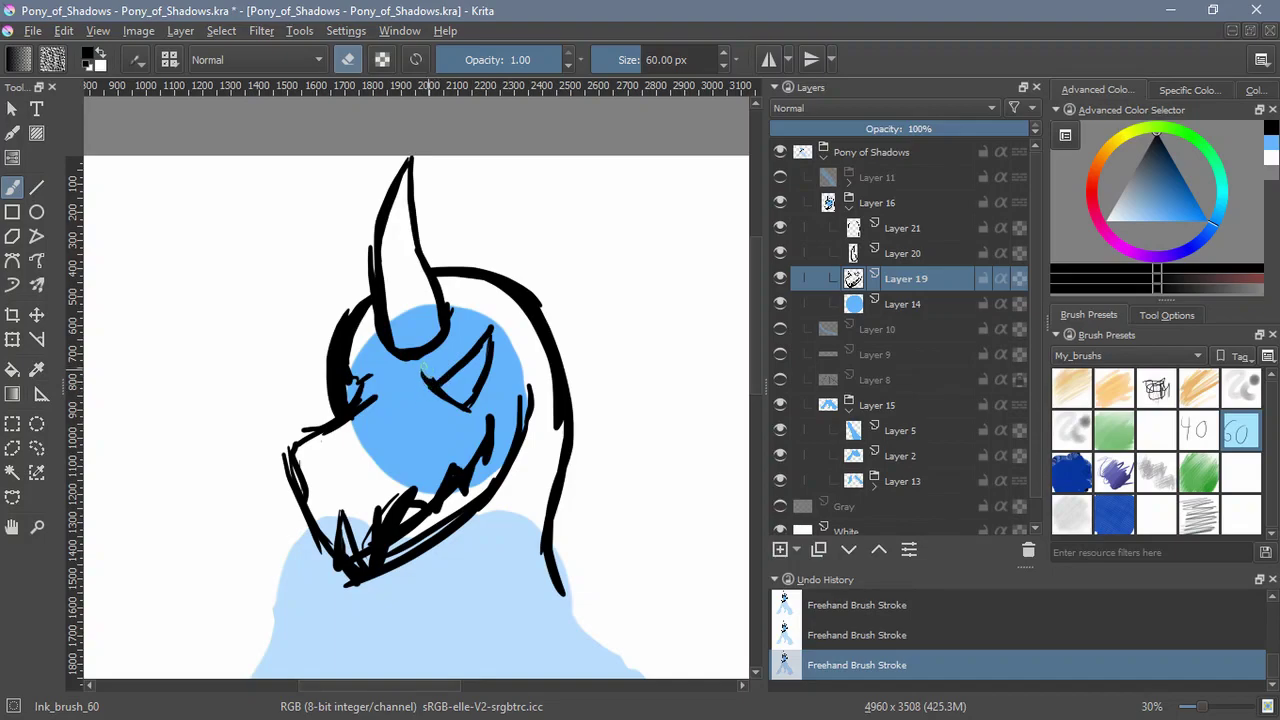
left_click_drag(500, 357, 495, 379)
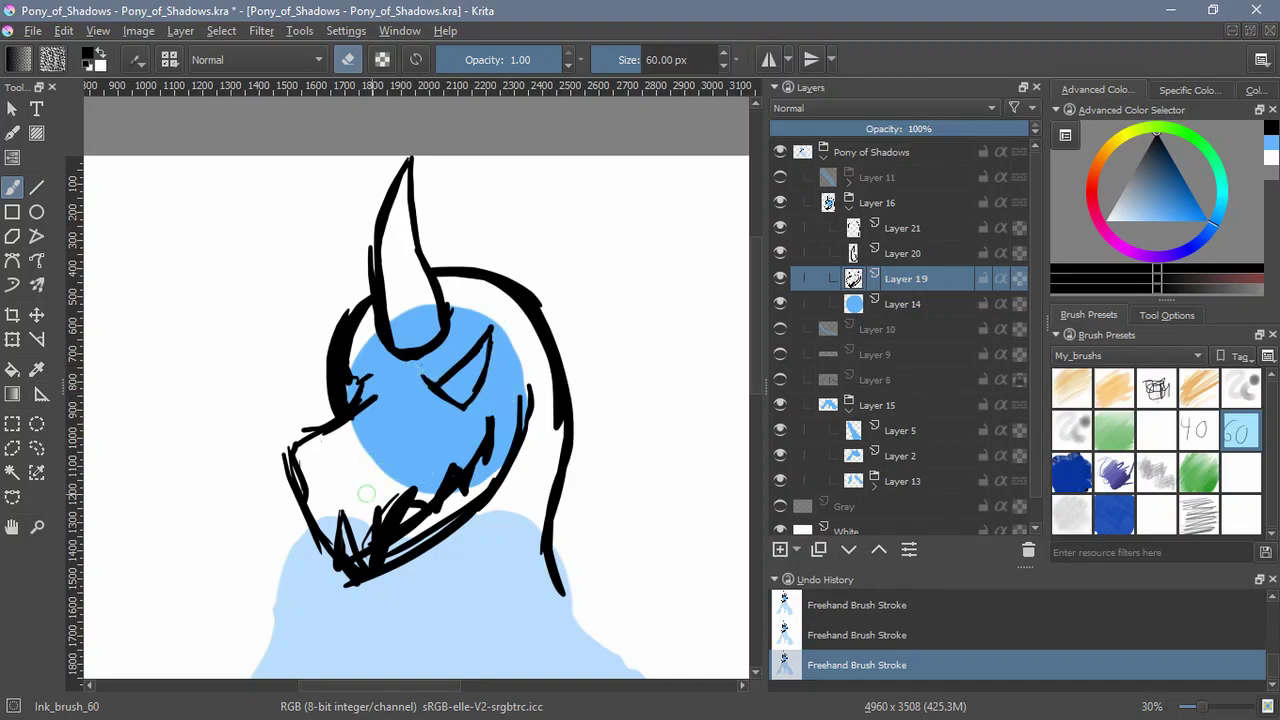
Select the right eye with a freehand outline, shift and slightly enlarge it, and clear the selection
left_click(37, 448)
mouse_move(491, 310)
left_mouse_down()
mouse_move(452, 339)
mouse_move(467, 422)
mouse_move(398, 382)
mouse_move(412, 398)
mouse_move(475, 378)
left_mouse_up()
key("t")
key("ctrl+t")
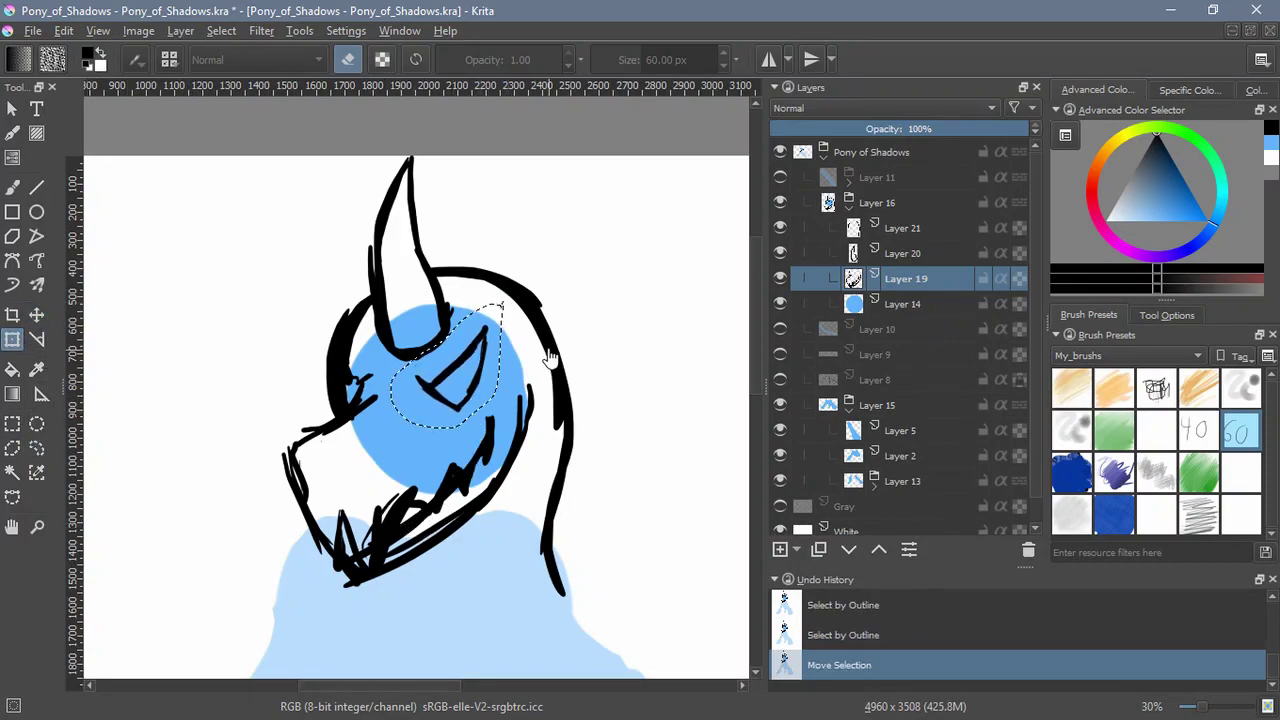
left_click(492, 348)
left_click_drag(503, 304, 520, 281)
left_click_drag(503, 330, 496, 338)
key("Return")
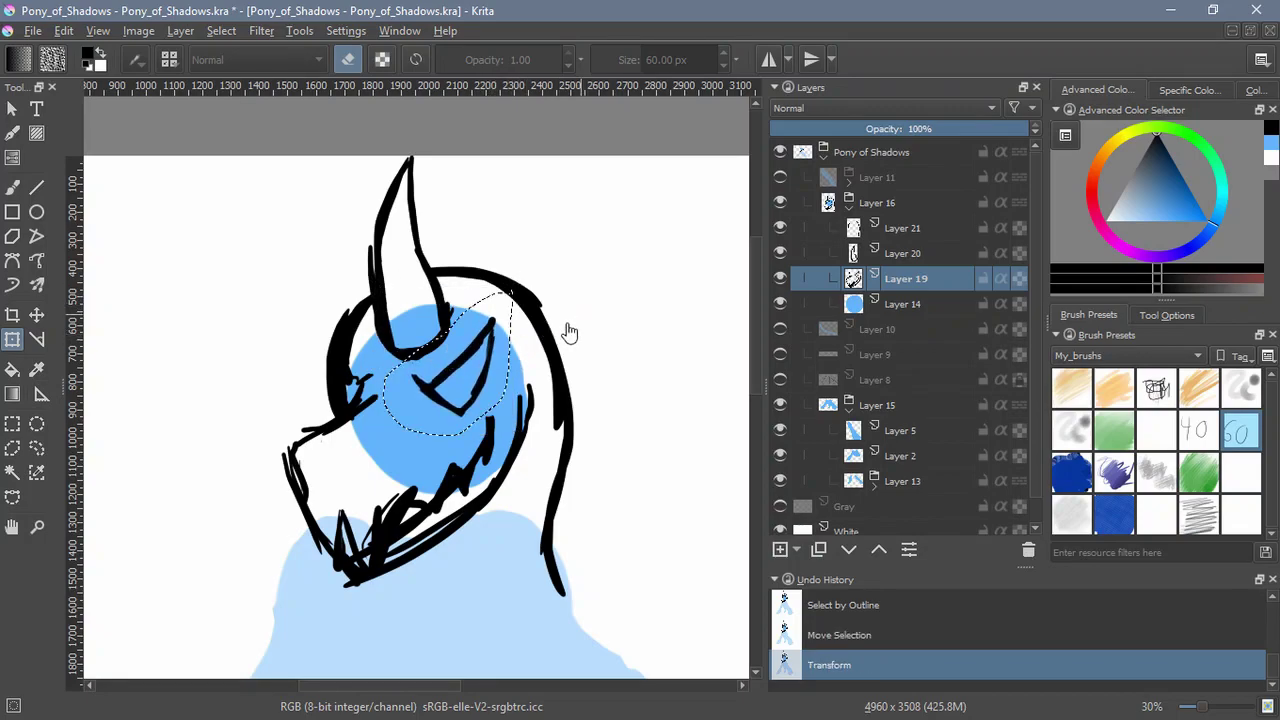
left_click(12, 187)
left_click(261, 30)
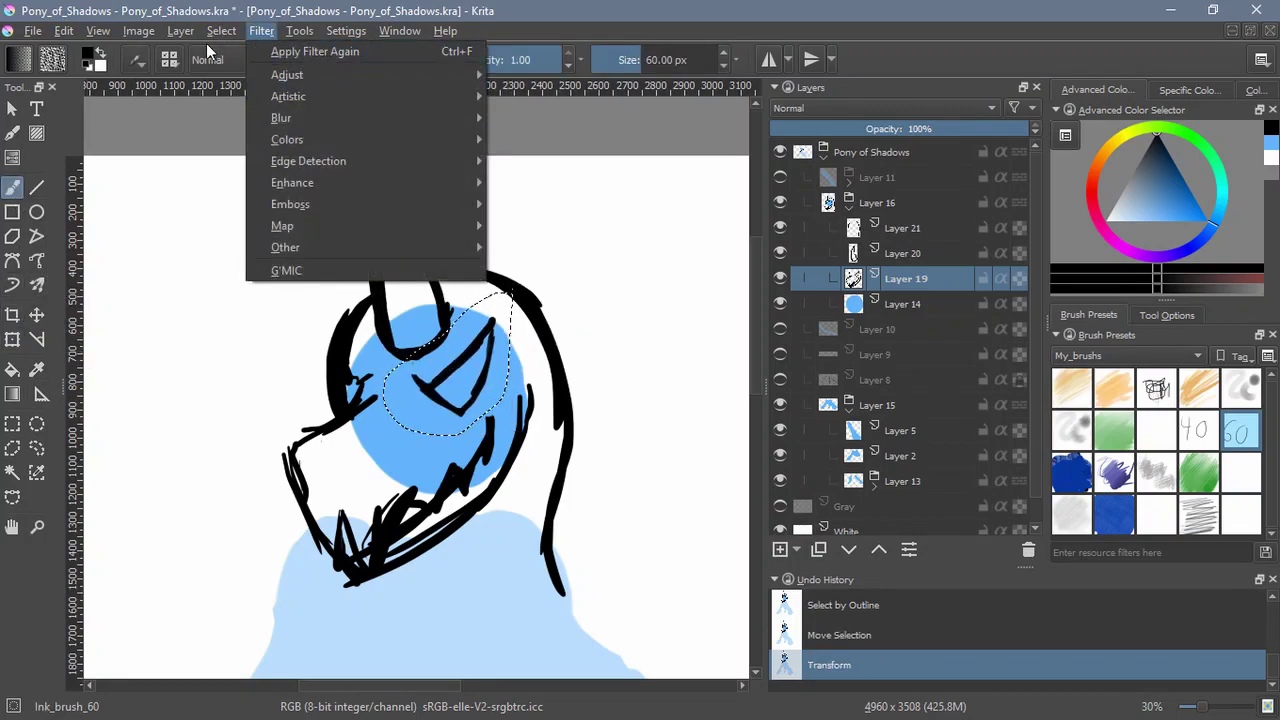
left_click(217, 75)
Reshape the left eye's inner corner with alternating brush and eraser strokes
scroll(371, 434, "up", 4)
mouse_move(350, 258)
left_mouse_down()
mouse_move(278, 288)
mouse_move(276, 248)
mouse_move(312, 277)
mouse_move(261, 212)
mouse_move(308, 284)
mouse_move(275, 243)
mouse_move(295, 248)
mouse_move(276, 222)
left_mouse_up()
key("e")
key("e")
key("e")
key("e")
mouse_move(320, 264)
left_mouse_down()
mouse_move(355, 239)
mouse_move(352, 224)
left_mouse_up()
key("e")
mouse_move(362, 232)
left_mouse_down()
mouse_move(358, 258)
mouse_move(322, 240)
mouse_move(361, 263)
mouse_move(343, 218)
mouse_move(362, 260)
left_mouse_up()
key("e")
key("e")
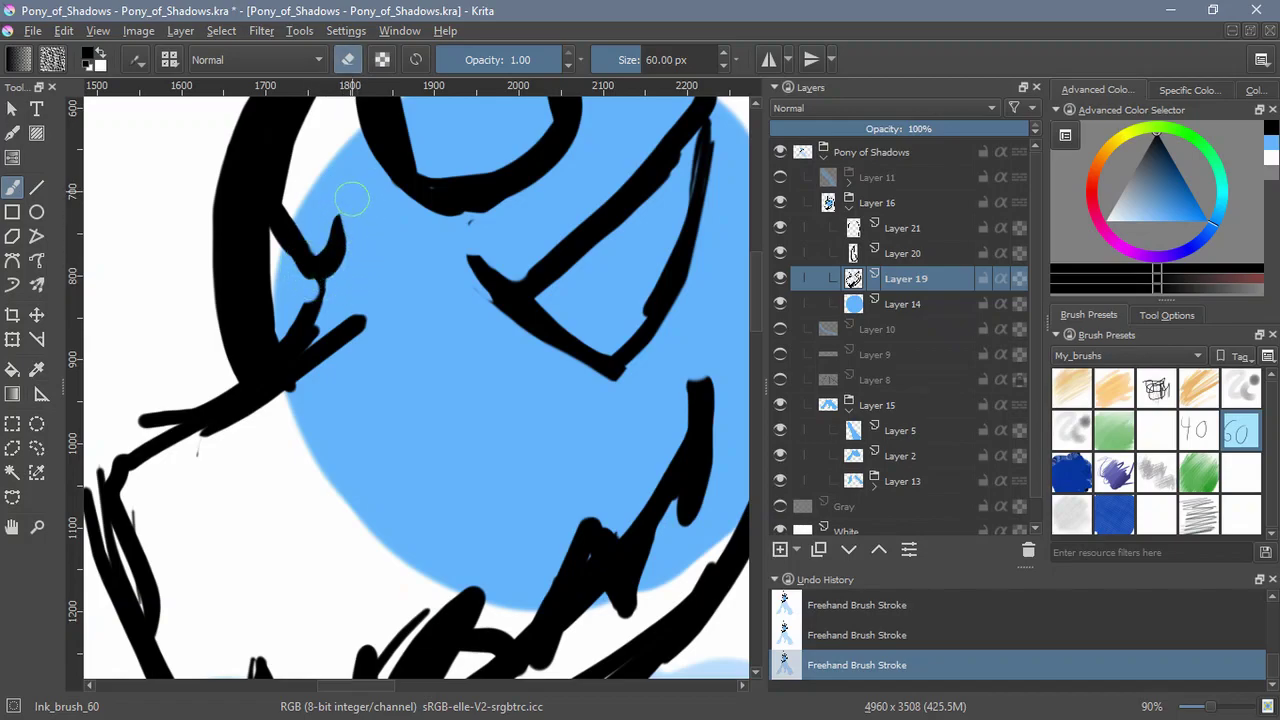
Sharpen the right eye's inner corner into a clean point and remove the stray marks around it
key("e")
mouse_move(475, 230)
left_mouse_down()
mouse_move(509, 293)
mouse_move(463, 243)
mouse_move(472, 295)
mouse_move(452, 233)
mouse_move(500, 238)
mouse_move(489, 213)
mouse_move(530, 276)
left_mouse_up()
key("e")
key("e")
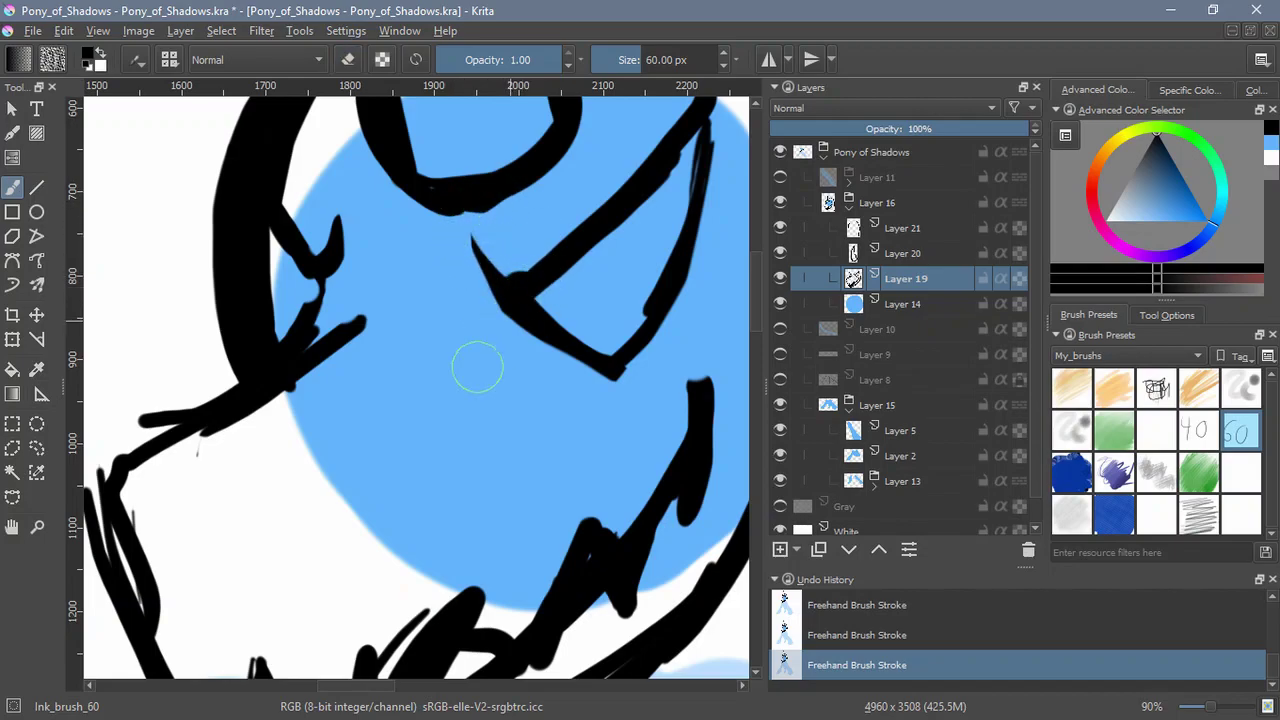
Clean up the left eye's lower edge where it meets the muzzle line
key("e")
key("e")
mouse_move(318, 268)
left_mouse_down()
mouse_move(297, 345)
mouse_move(329, 273)
mouse_move(315, 352)
mouse_move(351, 337)
left_mouse_up()
key("e")
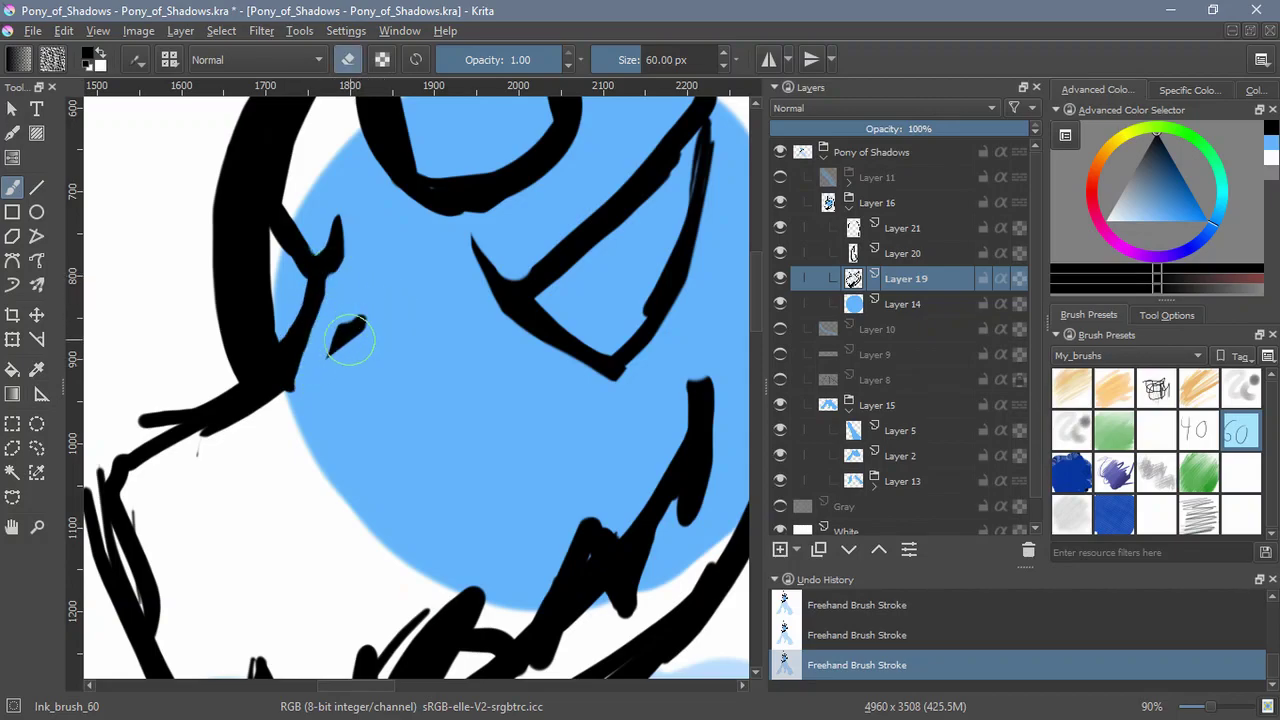
key("ctrl+z")
key("e")
left_click_drag(313, 336, 335, 284)
key("e")
key("e")
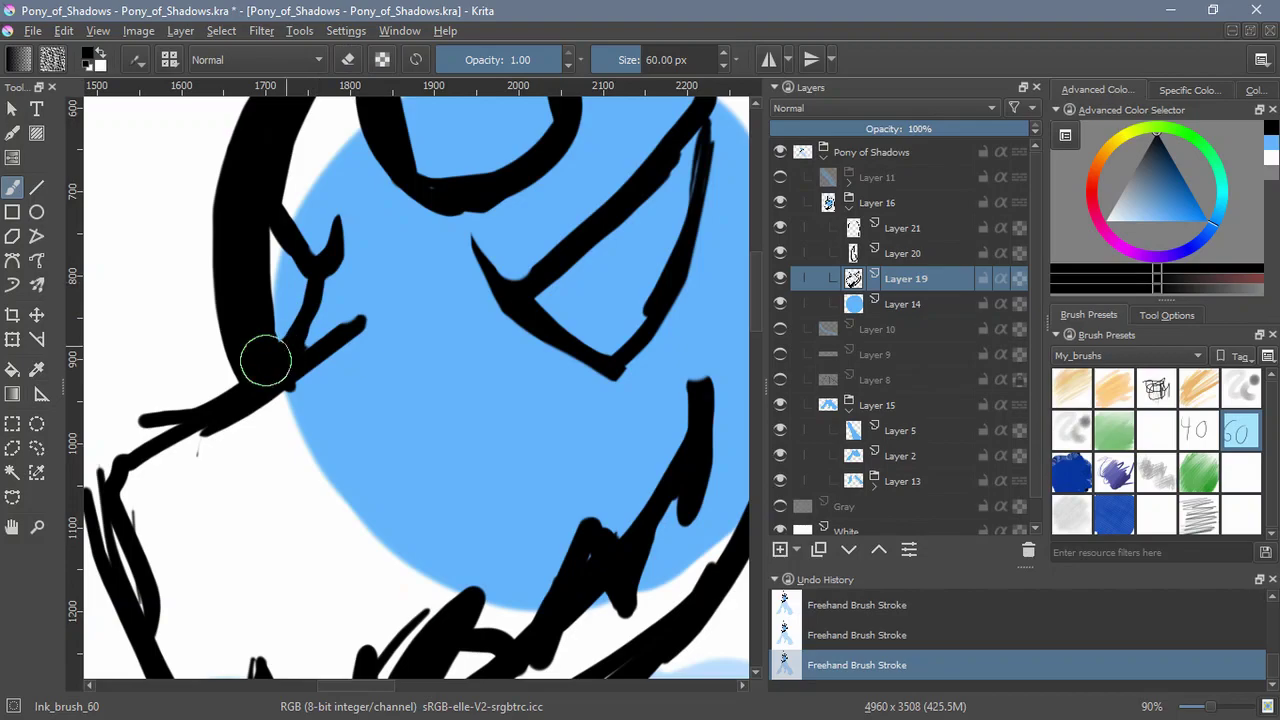
Group Layer 19, Layer 20 and Layer 21 together
mouse_move(421, 349)
left_mouse_down()
mouse_move(406, 429)
mouse_move(437, 340)
mouse_move(398, 448)
left_mouse_up()
left_click(898, 225, "shift")
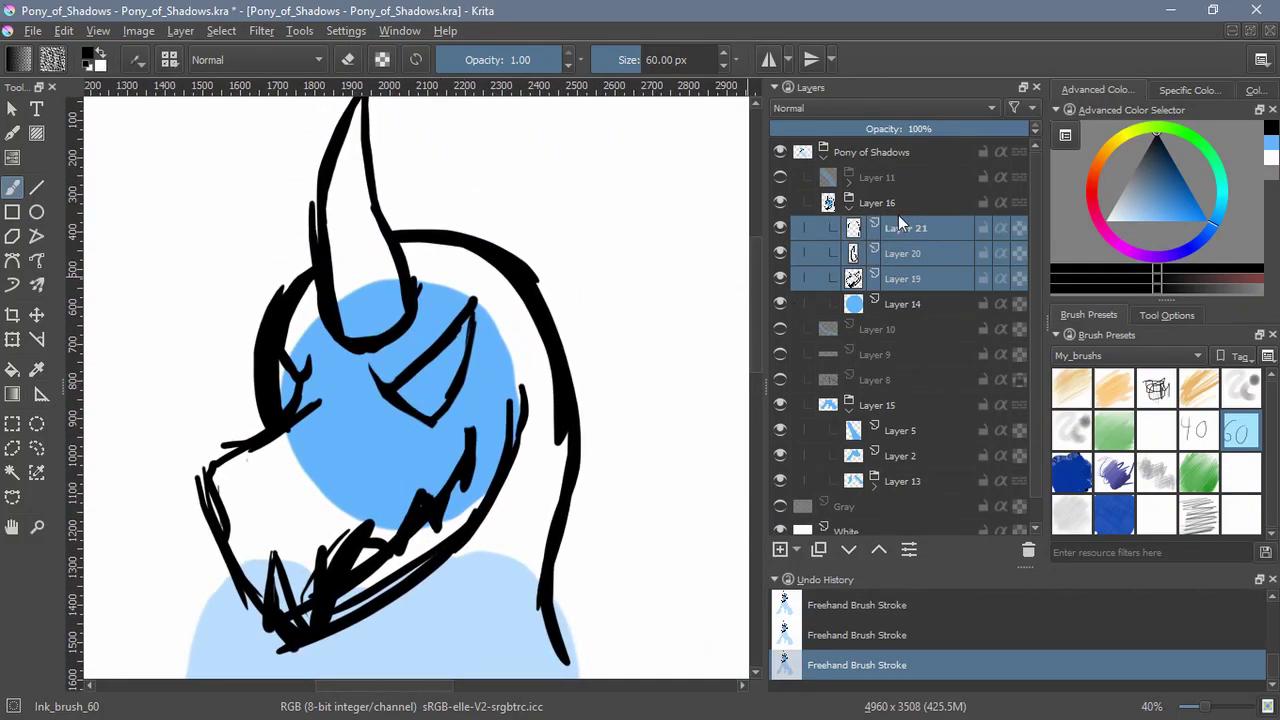
key("ctrl+g")
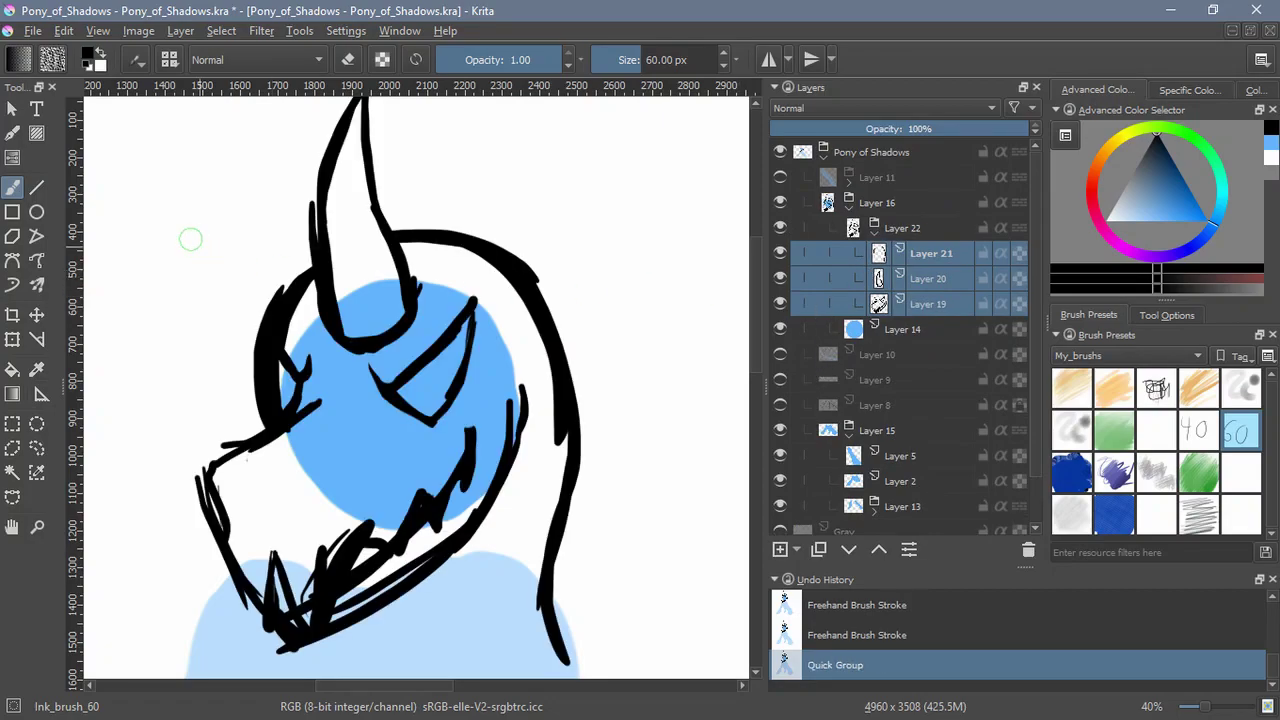
Scale down the grouped head sketch, position it just above the shoulders, and hide the circle on Layer 14
left_click(905, 228)
left_click(12, 340)
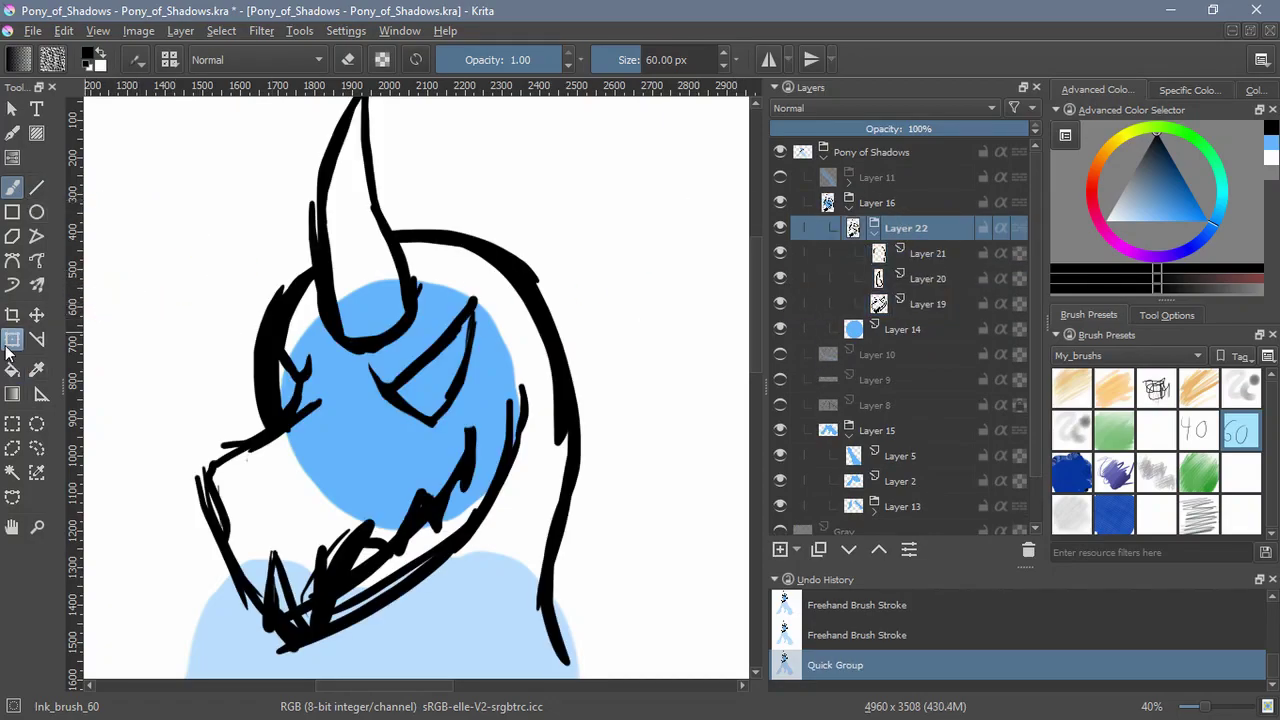
scroll(638, 335, "down", 3)
left_click_drag(608, 208, 556, 290)
left_click_drag(542, 411, 553, 360)
left_click_drag(490, 449, 498, 439)
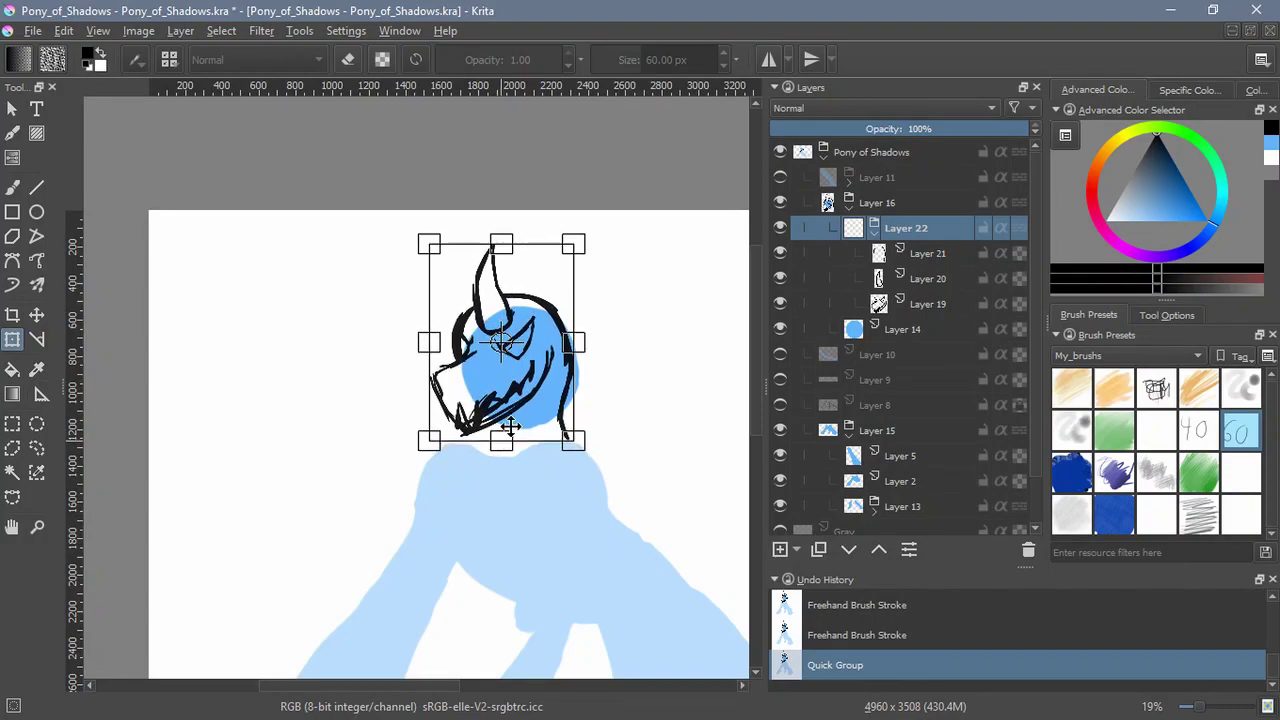
key("Return")
left_click(779, 329)
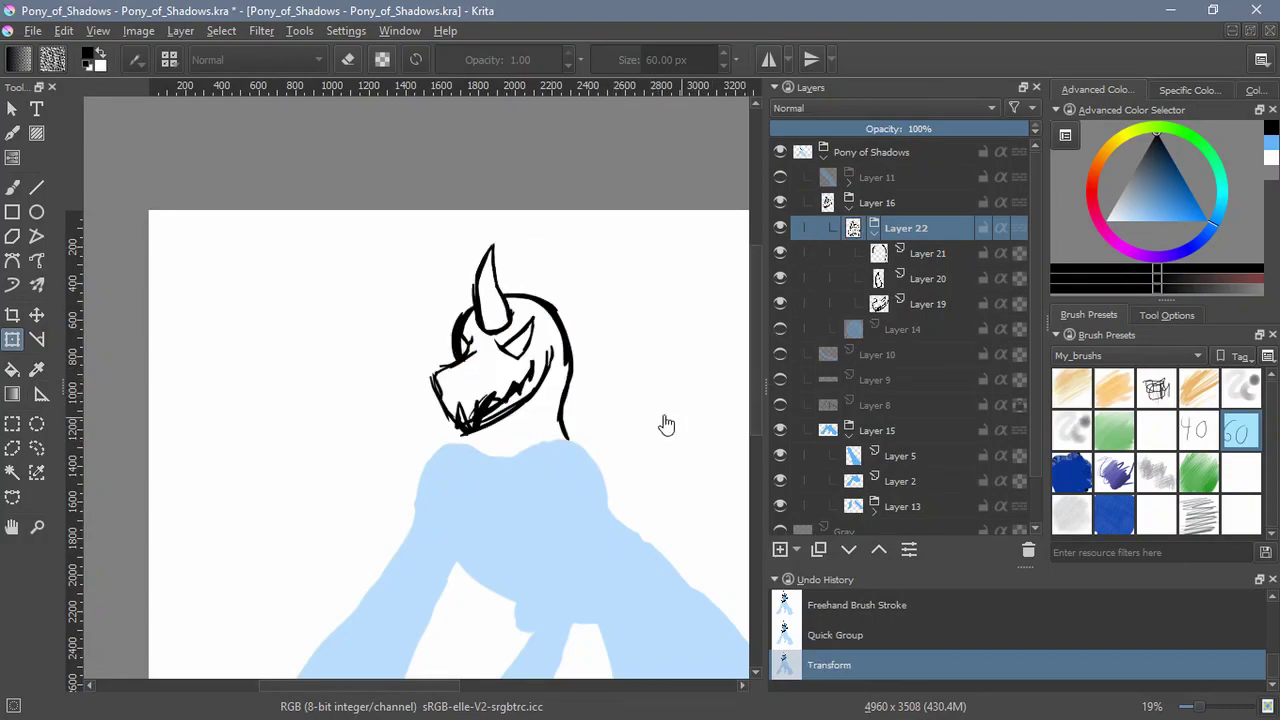
mouse_move(615, 465)
left_mouse_down()
mouse_move(563, 486)
mouse_move(531, 404)
left_mouse_up()
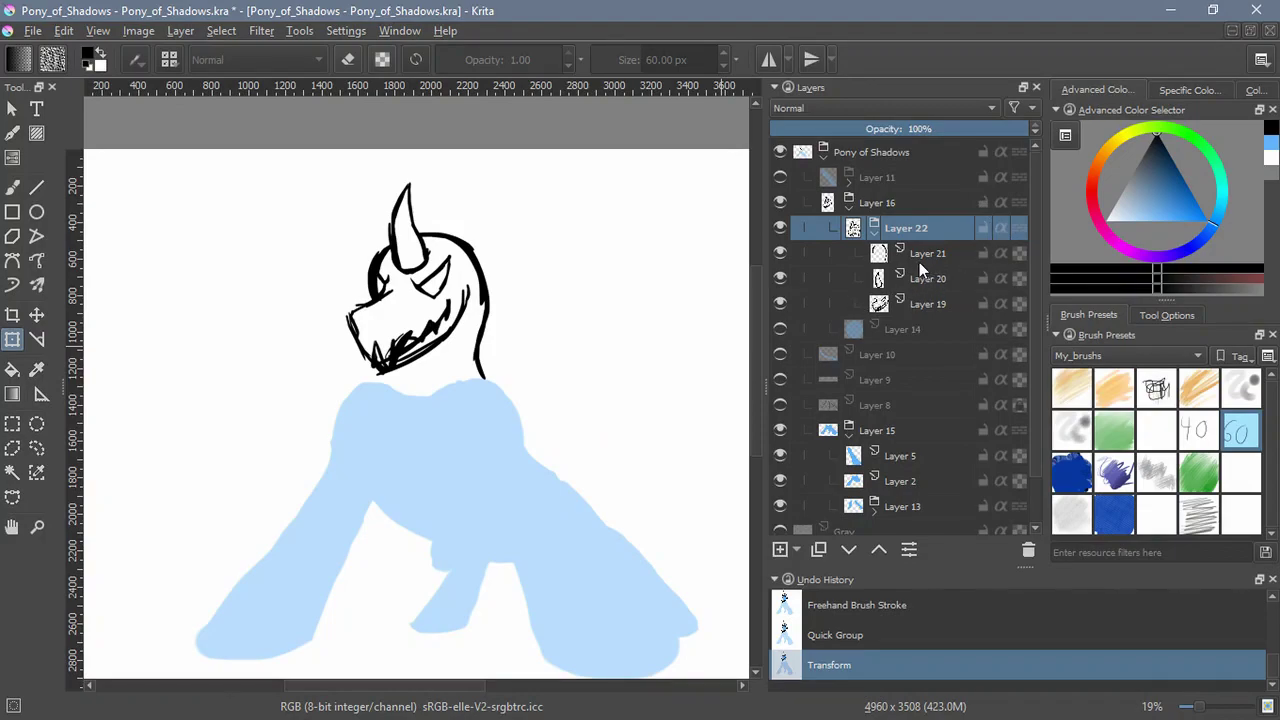
Erase the excess strokes between the mouth and jaw lines on Layer 19
left_click(887, 303)
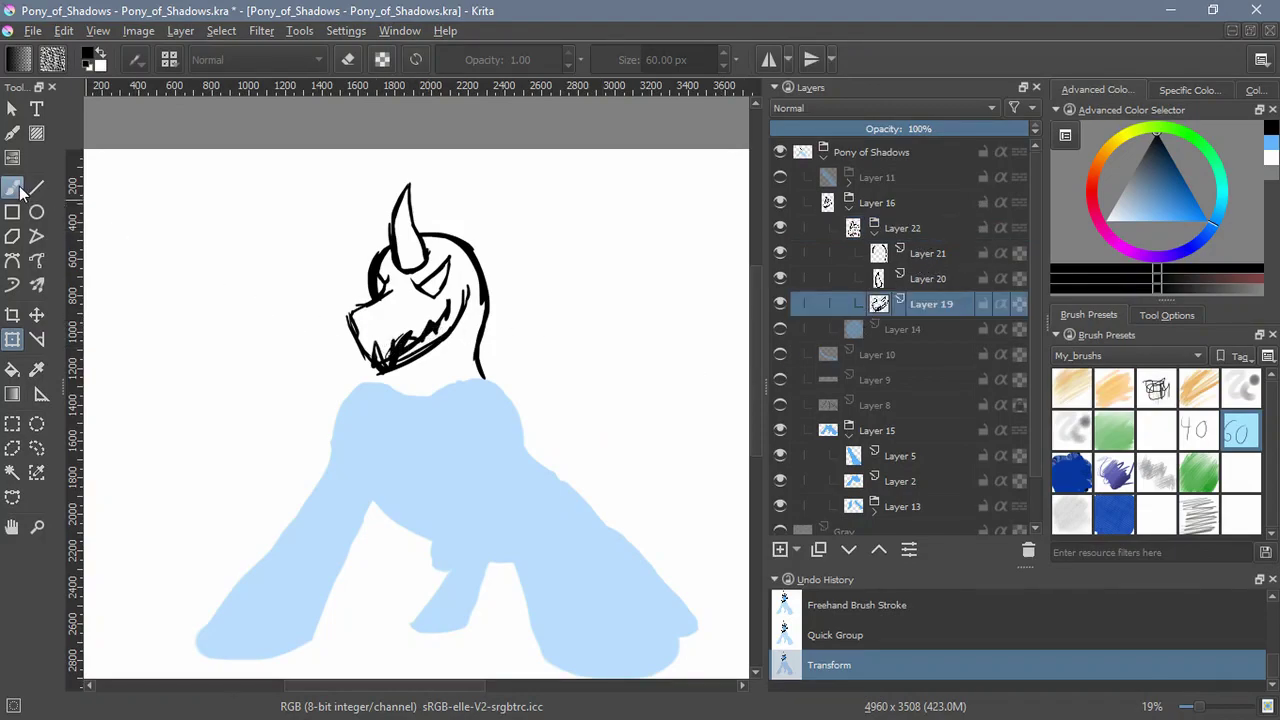
left_click(20, 192)
scroll(426, 286, "up", 5)
mouse_move(332, 297)
left_mouse_down()
mouse_move(366, 277)
mouse_move(300, 408)
left_mouse_up()
mouse_move(334, 334)
left_mouse_down()
mouse_move(374, 258)
mouse_move(394, 276)
mouse_move(444, 246)
mouse_move(396, 334)
mouse_move(413, 312)
mouse_move(448, 314)
mouse_move(512, 237)
left_mouse_up()
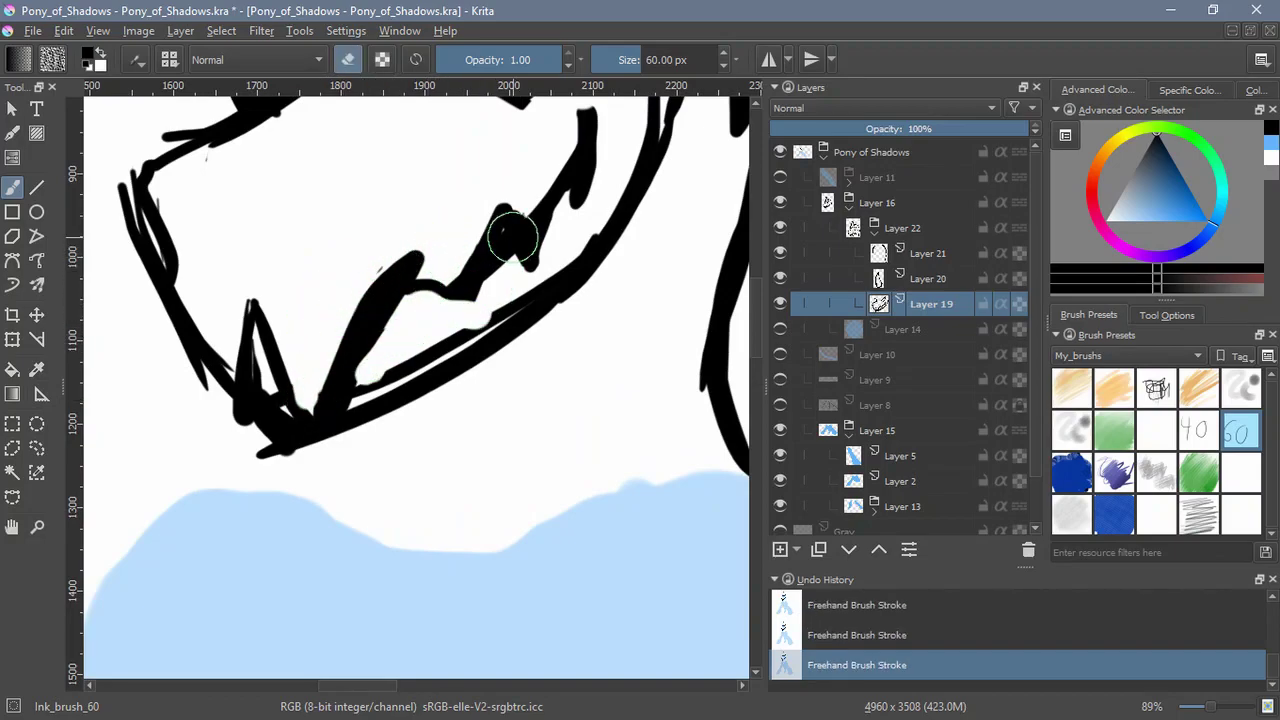
left_click_drag(492, 290, 510, 264)
Refine the rear zigzag of the mouth into thinner, sharper lines using the 25 px ink brush and eraser
key("e")
left_click_drag(516, 216, 528, 262)
left_click(1148, 438)
mouse_move(512, 200)
left_mouse_down()
mouse_move(499, 166)
mouse_move(528, 220)
left_mouse_up()
key("e")
left_click_drag(552, 170, 528, 222)
mouse_move(594, 114)
left_mouse_down()
mouse_move(573, 219)
mouse_move(595, 99)
mouse_move(585, 176)
mouse_move(583, 118)
mouse_move(522, 257)
mouse_move(502, 208)
mouse_move(513, 257)
mouse_move(532, 272)
mouse_move(524, 233)
mouse_move(502, 215)
mouse_move(481, 268)
left_mouse_up()
key("e")
key("e")
key("e")
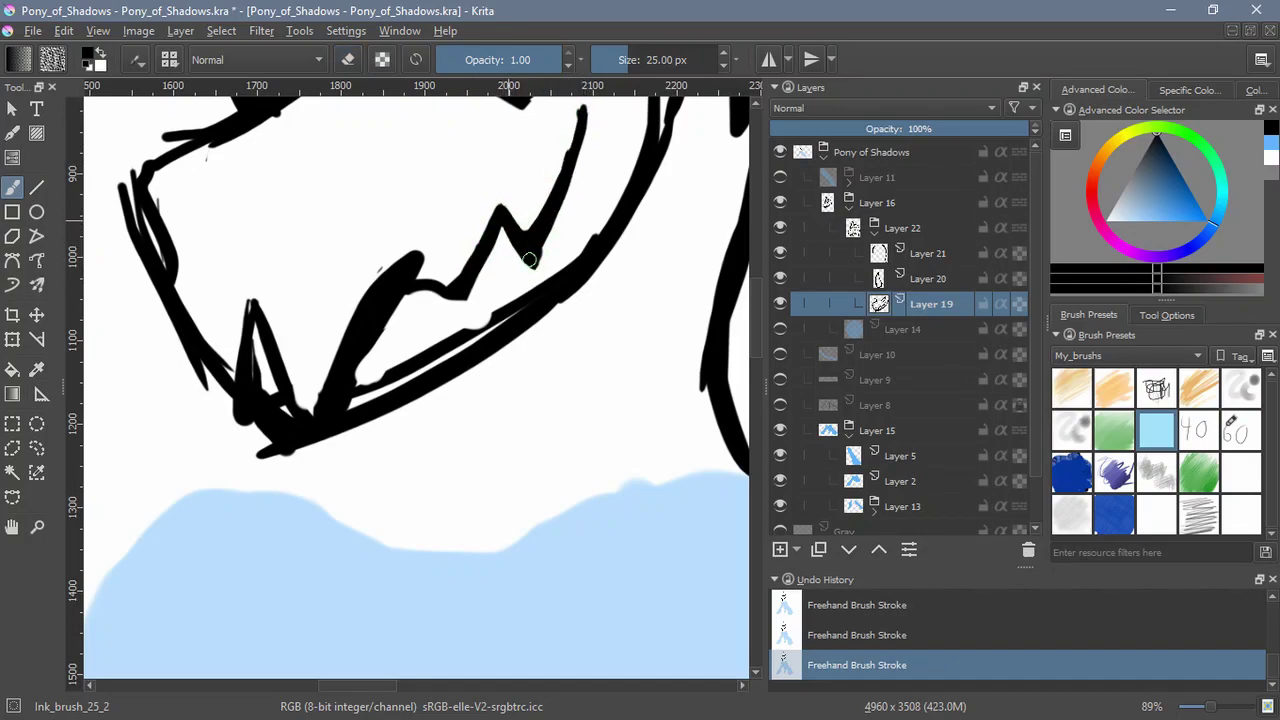
Erase the doubled inner jaw line and the thick stroke of the large front tooth
key("e")
mouse_move(485, 305)
left_mouse_down()
mouse_move(423, 354)
mouse_move(540, 277)
mouse_move(611, 209)
left_mouse_up()
left_click_drag(427, 342, 396, 361)
left_click_drag(426, 247, 335, 410)
Redraw the front tooth's curved edge and the line meeting it at the chin
key("e")
left_click_drag(383, 272, 310, 460)
mouse_move(262, 322)
left_mouse_down()
mouse_move(267, 379)
mouse_move(259, 325)
mouse_move(320, 463)
left_mouse_up()
key("e")
key("ctrl+z")
key("ctrl+z")
key("e")
key("e")
key("e")
left_click_drag(256, 316, 348, 470)
mouse_move(334, 398)
left_mouse_down()
mouse_move(361, 510)
mouse_move(359, 317)
left_mouse_up()
Reshape the chin into a sharp point below the front tooth and trim the surrounding excess
key("e")
left_click_drag(372, 517, 316, 454)
left_click_drag(300, 381, 338, 454)
left_click_drag(333, 442, 328, 394)
left_click_drag(317, 351, 338, 446)
key("e")
left_click_drag(288, 367, 361, 486)
key("e")
left_click_drag(288, 337, 328, 423)
Clean the muzzle's front contour into a single line and trim the small front tooth's edge
key("e")
left_click_drag(252, 298, 255, 435)
mouse_move(232, 400)
left_mouse_down()
mouse_move(197, 314)
mouse_move(246, 430)
left_mouse_up()
mouse_move(148, 212)
left_mouse_down()
mouse_move(157, 268)
mouse_move(128, 146)
mouse_move(165, 333)
mouse_move(167, 199)
mouse_move(190, 307)
mouse_move(166, 257)
left_mouse_up()
key("e")
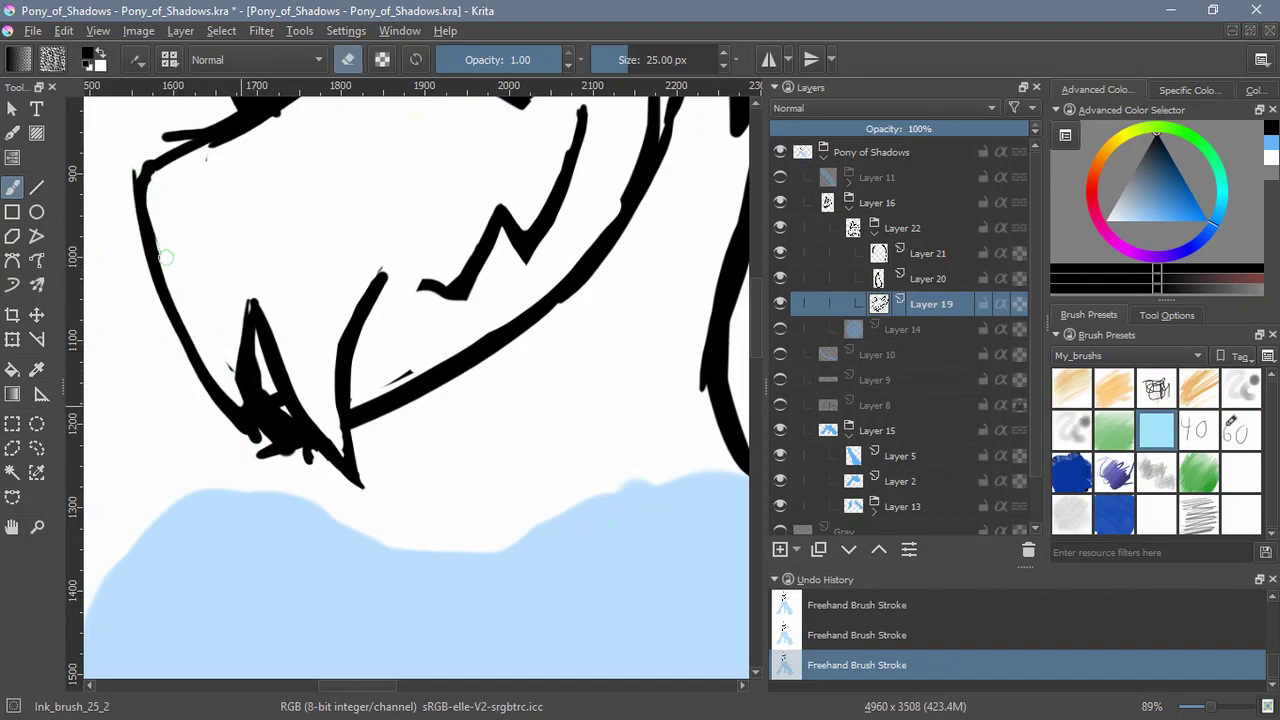
Tidy the small front tooth, clearing the black from its interior and defining its base and the muzzle tip
mouse_move(236, 340)
left_mouse_down()
mouse_move(240, 410)
mouse_move(238, 364)
mouse_move(262, 457)
left_mouse_up()
key("e")
key("e")
left_click_drag(271, 409, 257, 355)
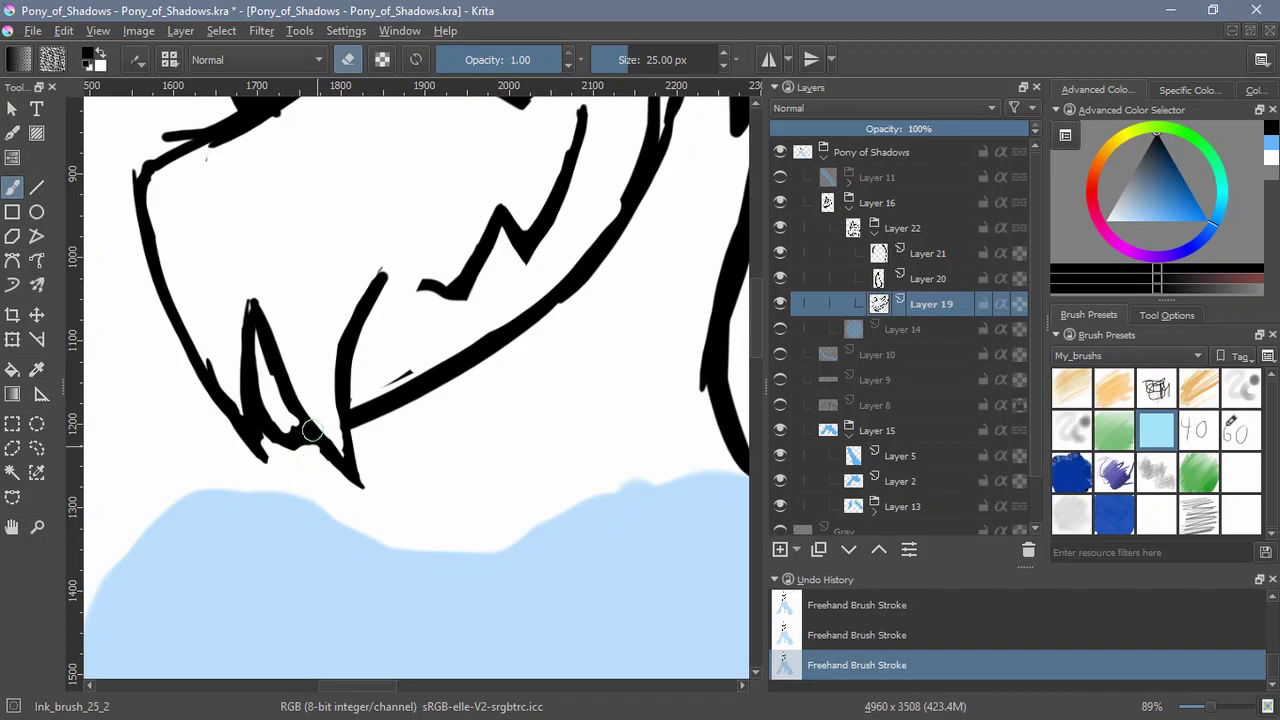
key("e")
left_click_drag(328, 462, 282, 380)
key("e")
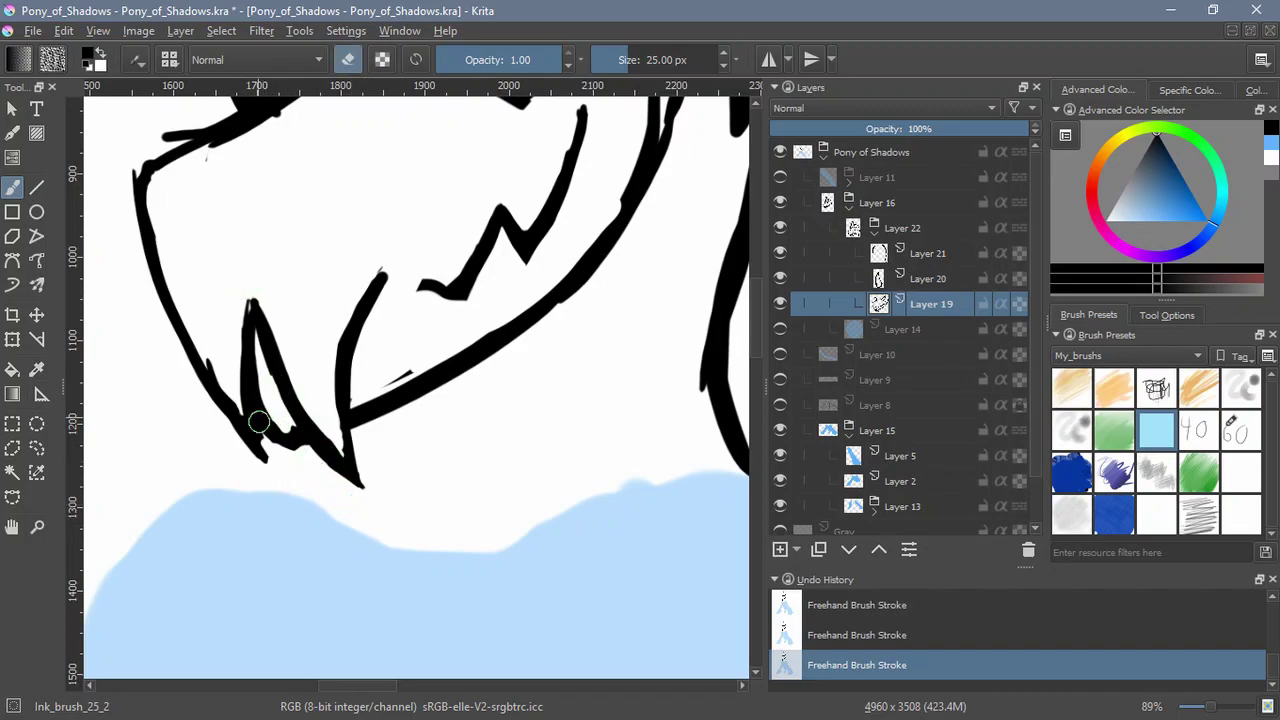
Ink a small extra tooth point beside the fang at the snout's front and clean up the fang's inner edges
key("e")
left_click_drag(282, 424, 292, 452)
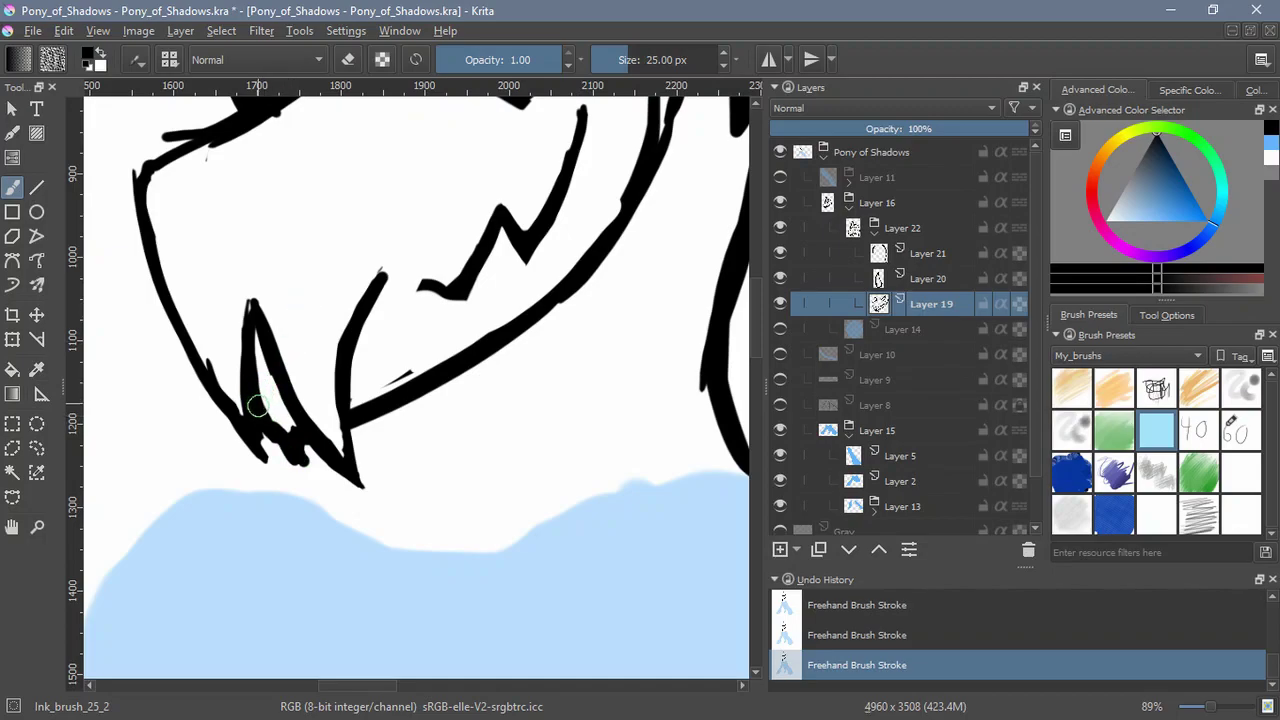
key("e")
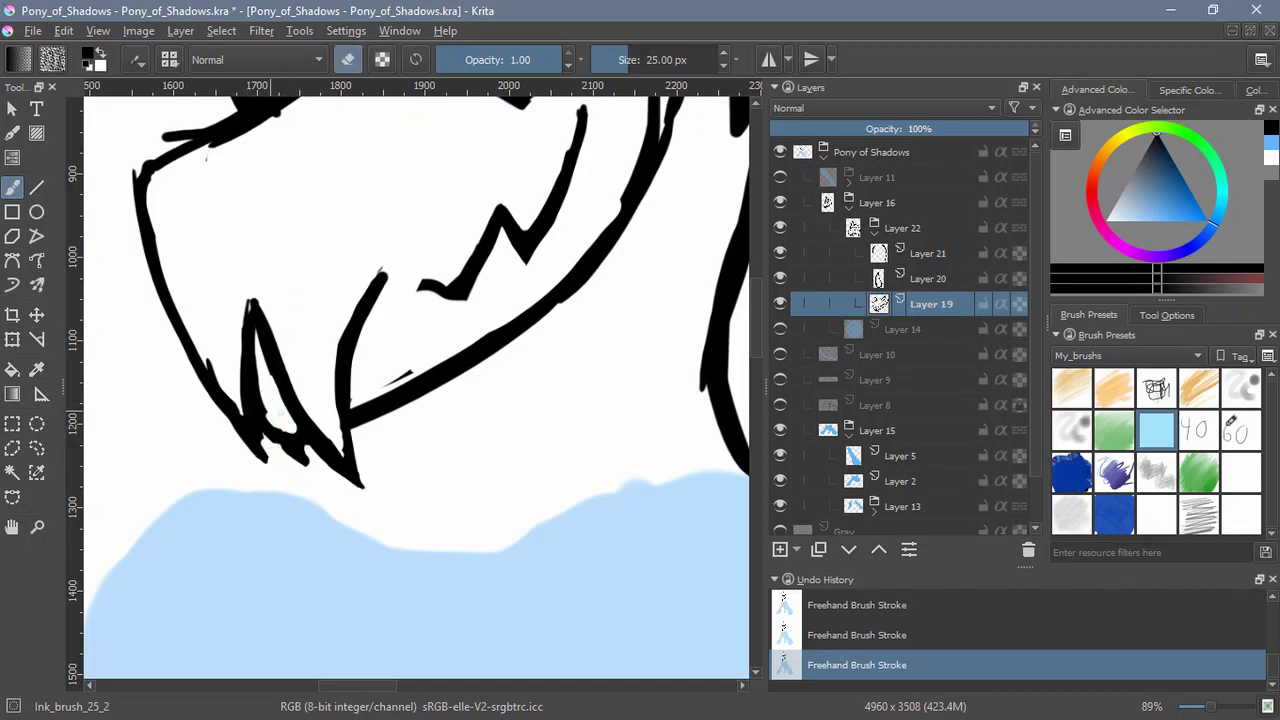
key("e")
key("e")
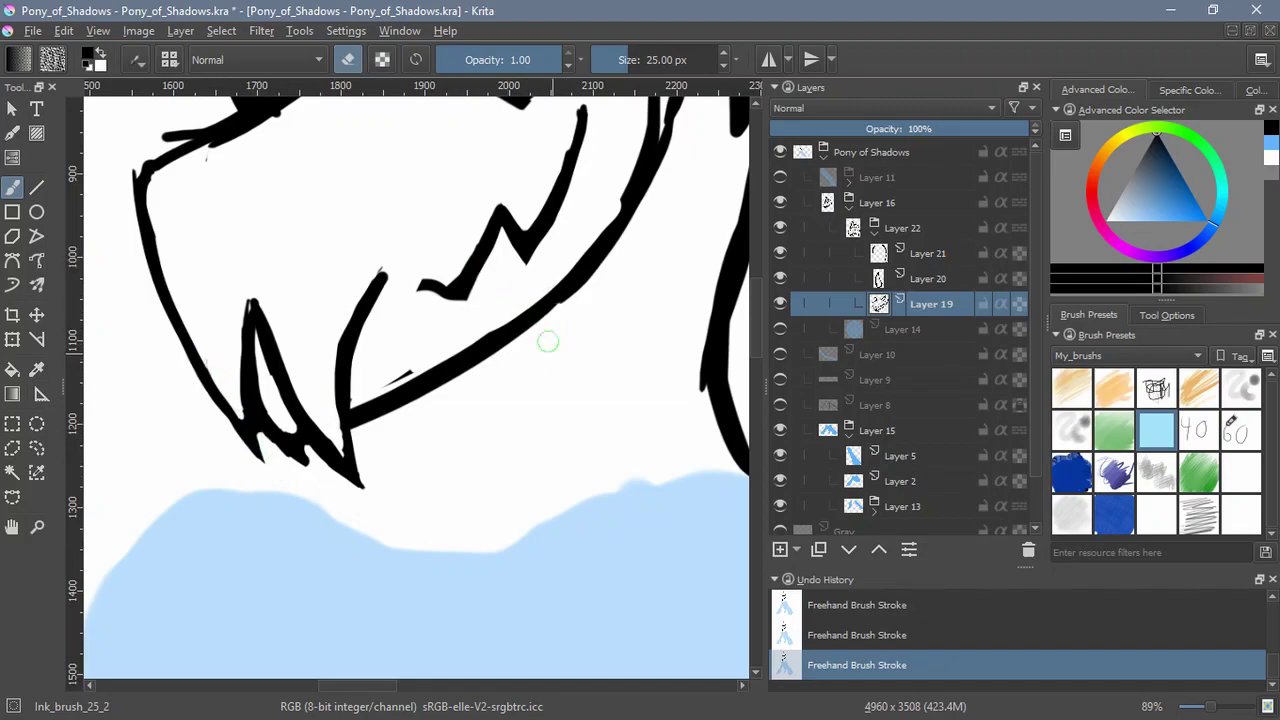
Ink a pointed tooth that links the front of the mouth opening to the existing zigzag teeth
key("e")
mouse_move(384, 276)
left_mouse_down()
mouse_move(421, 300)
mouse_move(417, 288)
mouse_move(421, 309)
mouse_move(463, 306)
mouse_move(425, 306)
left_mouse_up()
key("e")
key("e")
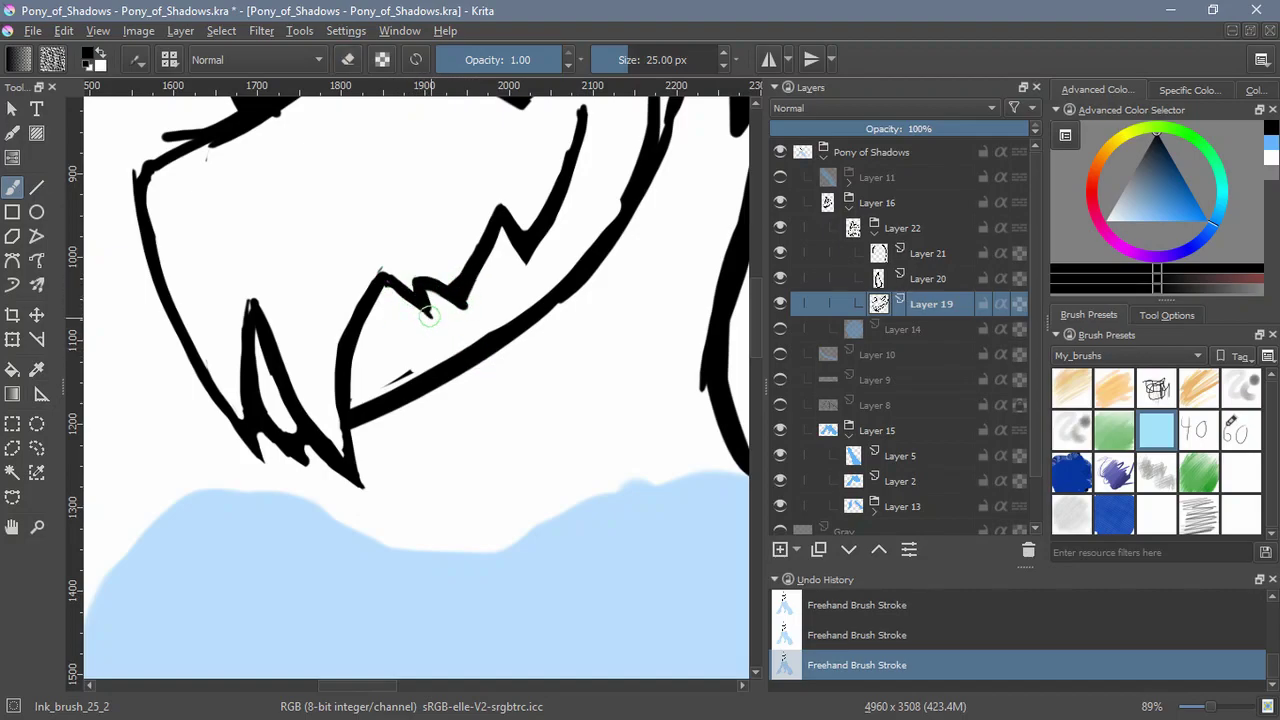
On Layer 20, erase the horn's rounded base and redraw it as a pointed V shape on the forehead
left_click_drag(611, 258, 562, 564)
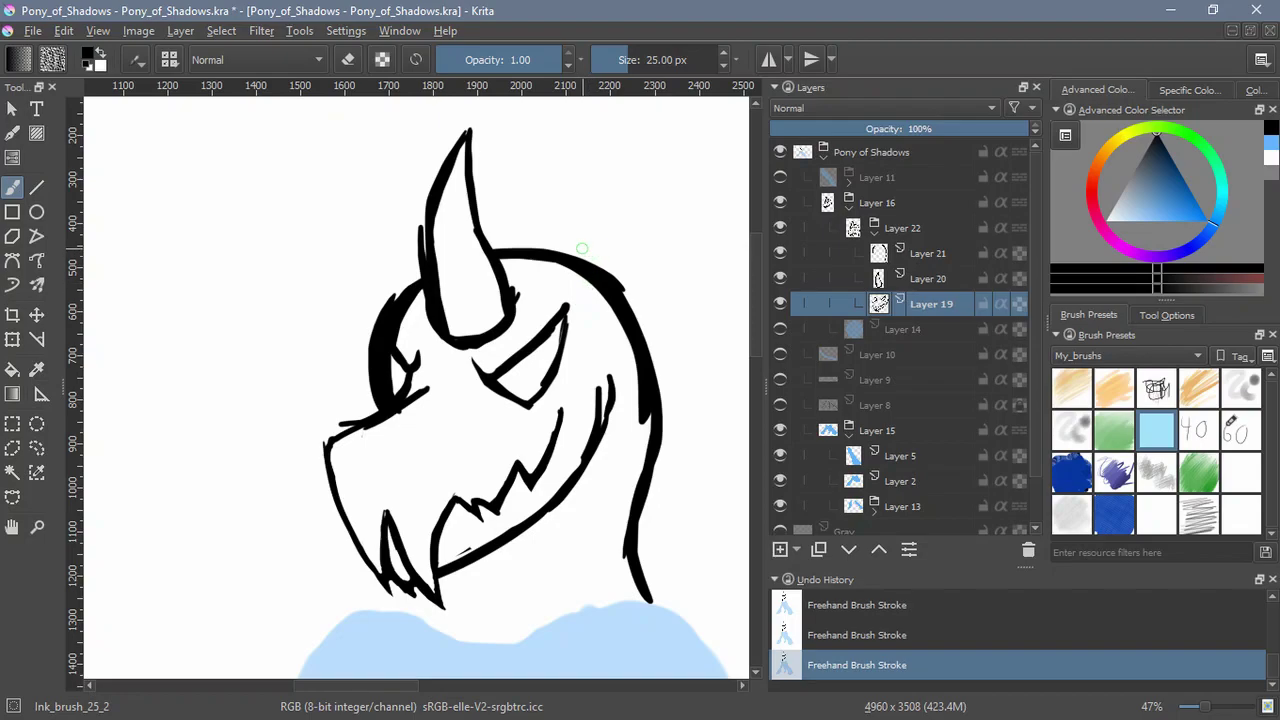
mouse_move(615, 373)
left_mouse_down()
mouse_move(604, 296)
mouse_move(649, 479)
left_mouse_up()
left_click(882, 284)
key("e")
mouse_move(531, 463)
left_mouse_down()
mouse_move(459, 535)
mouse_move(463, 512)
mouse_move(525, 445)
mouse_move(522, 423)
left_mouse_up()
key("e")
key("e")
key("e")
mouse_move(420, 445)
left_mouse_down()
mouse_move(432, 285)
mouse_move(492, 202)
mouse_move(522, 420)
left_mouse_up()
left_click_drag(492, 278, 520, 436)
key("e")
mouse_move(430, 476)
left_mouse_down()
mouse_move(444, 510)
mouse_move(468, 527)
mouse_move(470, 512)
left_mouse_up()
key("e")
left_click_drag(440, 452, 474, 508)
Rework the horn's two side edges and extend them into a sharp, slightly curved tip
left_click_drag(426, 440, 426, 335)
key("e")
mouse_move(480, 240)
left_mouse_down()
mouse_move(448, 338)
mouse_move(447, 468)
left_mouse_up()
mouse_move(438, 406)
left_mouse_down()
mouse_move(442, 290)
mouse_move(432, 420)
left_mouse_up()
key("e")
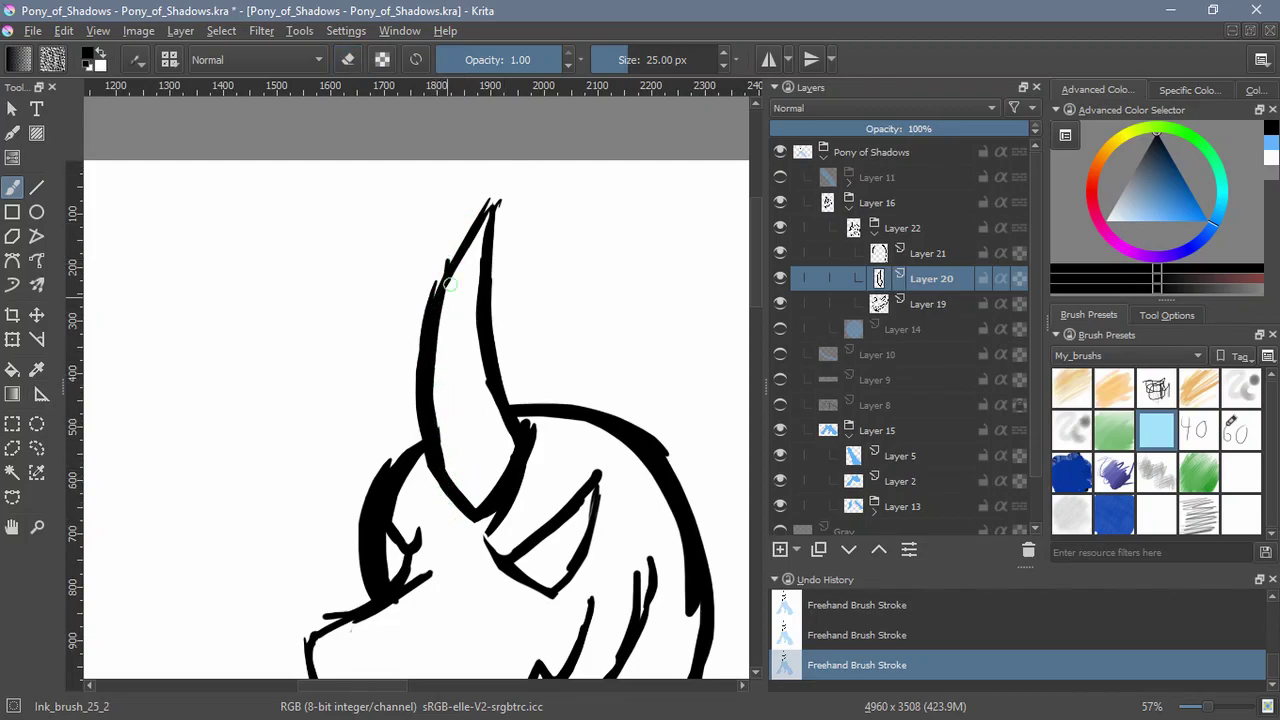
mouse_move(508, 185)
left_mouse_down()
mouse_move(455, 250)
mouse_move(418, 348)
mouse_move(413, 314)
mouse_move(460, 236)
left_mouse_up()
key("e")
mouse_move(502, 195)
left_mouse_down()
mouse_move(497, 323)
mouse_move(495, 281)
mouse_move(530, 428)
left_mouse_up()
key("e")
left_click_drag(503, 190, 493, 383)
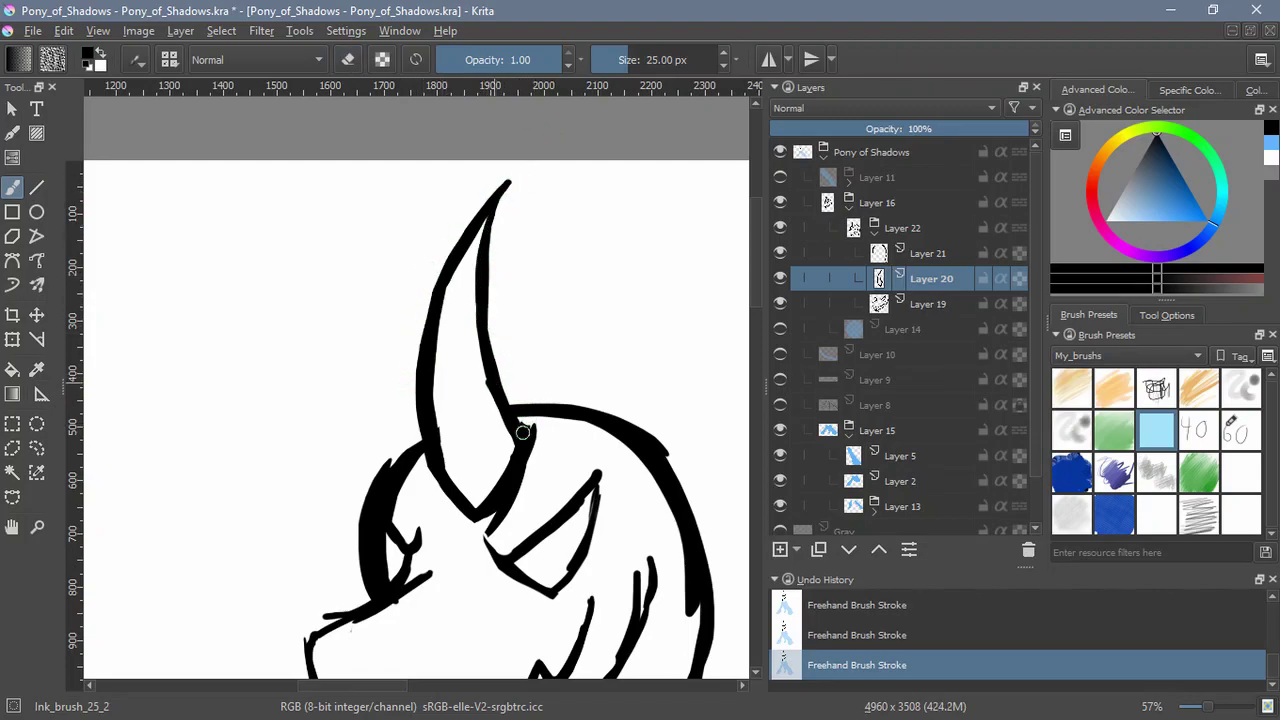
Erase the excess ink at the corner of the horn's base to thin and separate the lines
key("e")
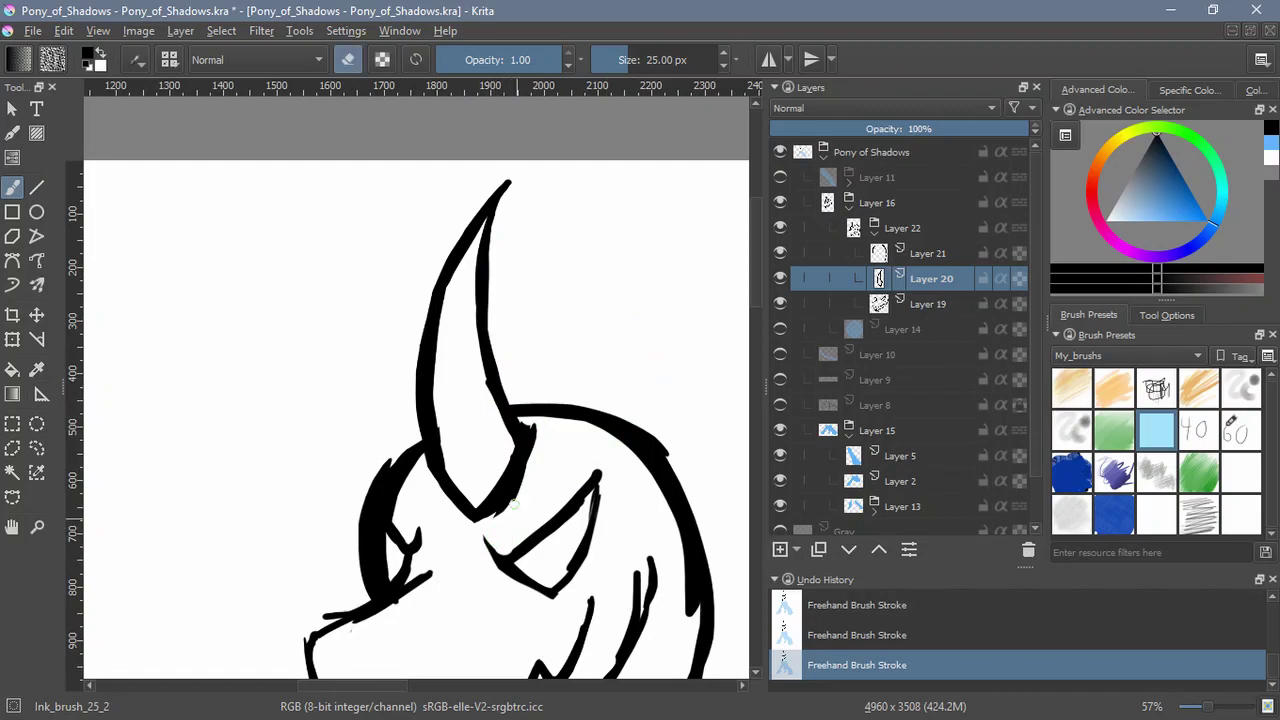
left_click_drag(523, 428, 518, 455)
key("e")
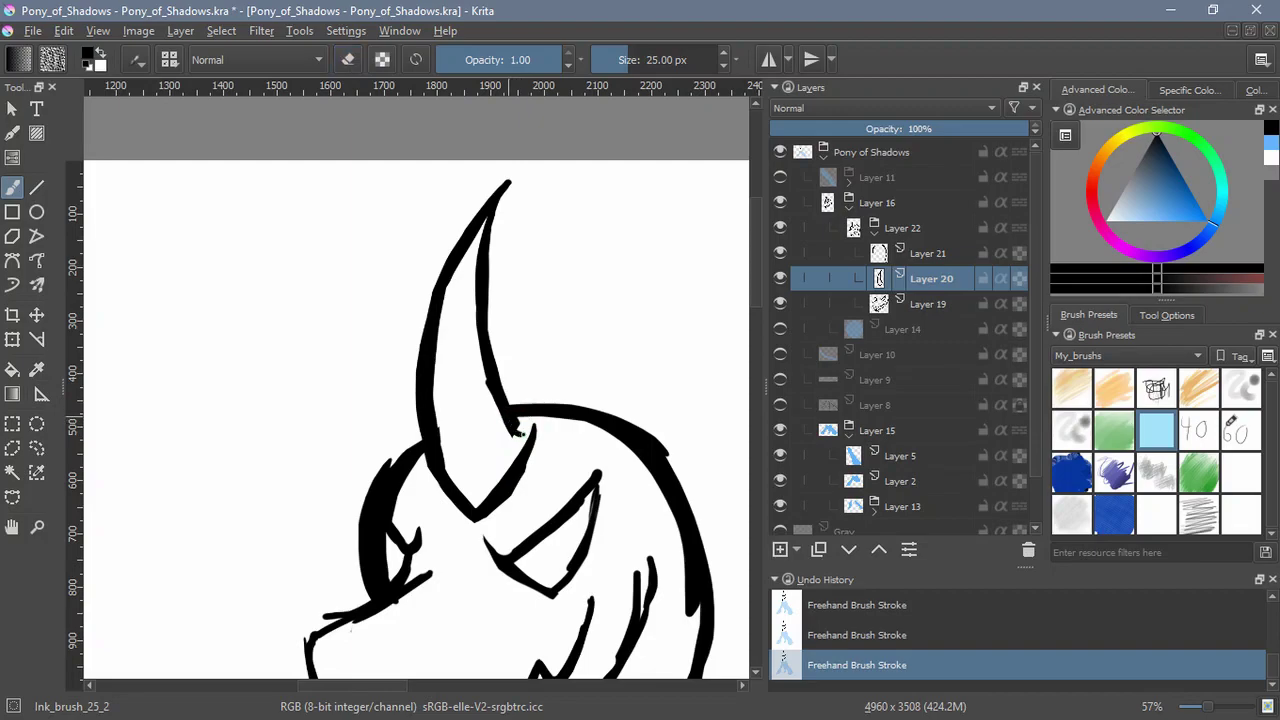
key("e")
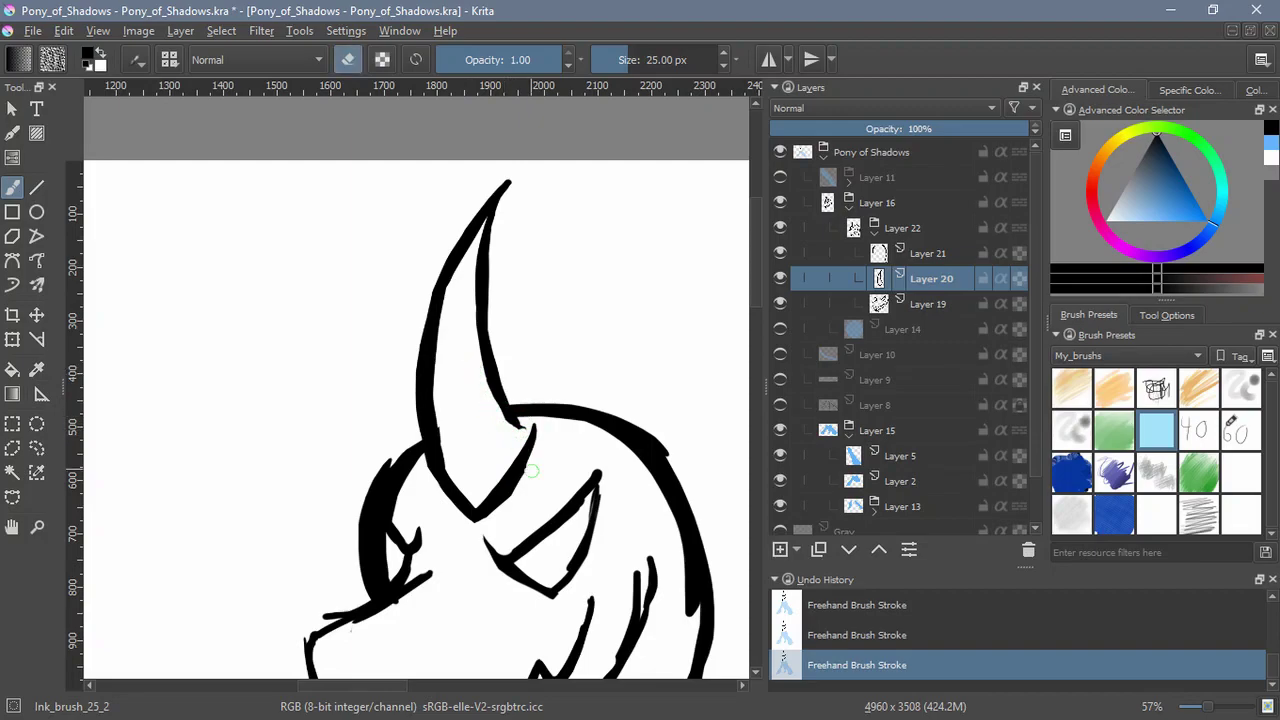
Adjust the horn's shape and placement slightly with the Transform tool, apply it, and return to the freehand brush
scroll(638, 475, "down", 2)
left_click_drag(623, 543, 534, 517)
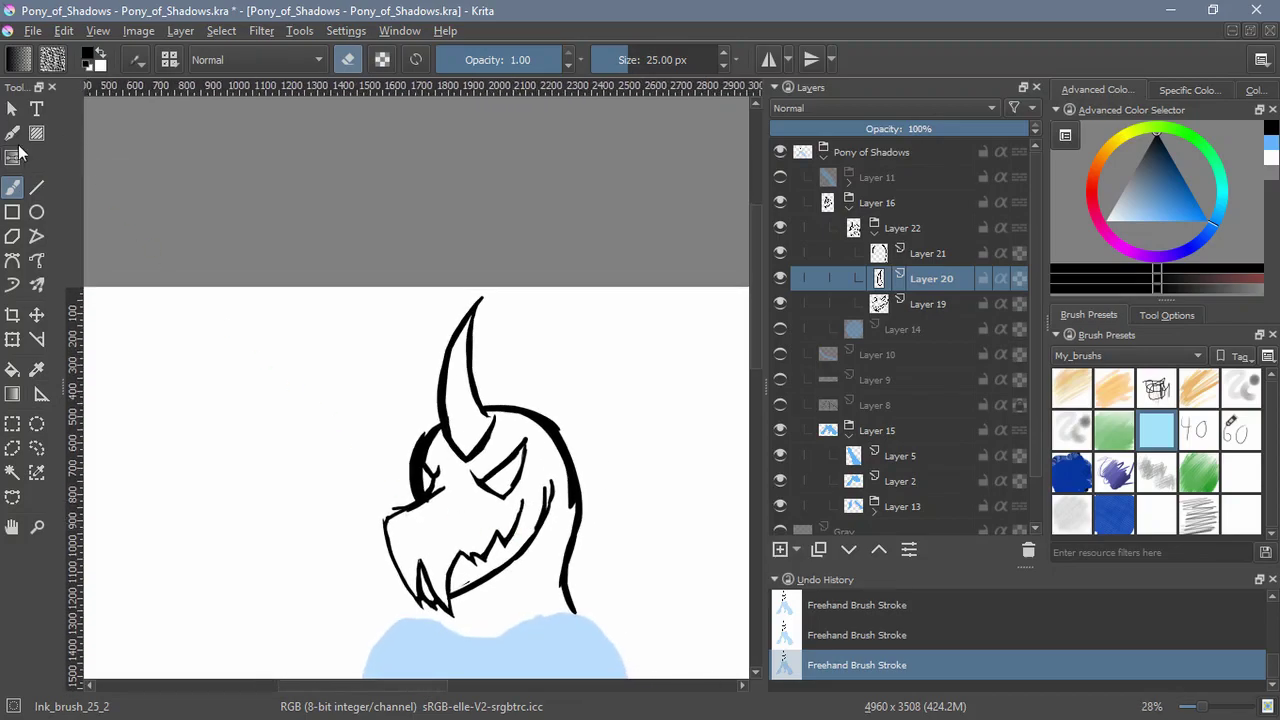
left_click(12, 340)
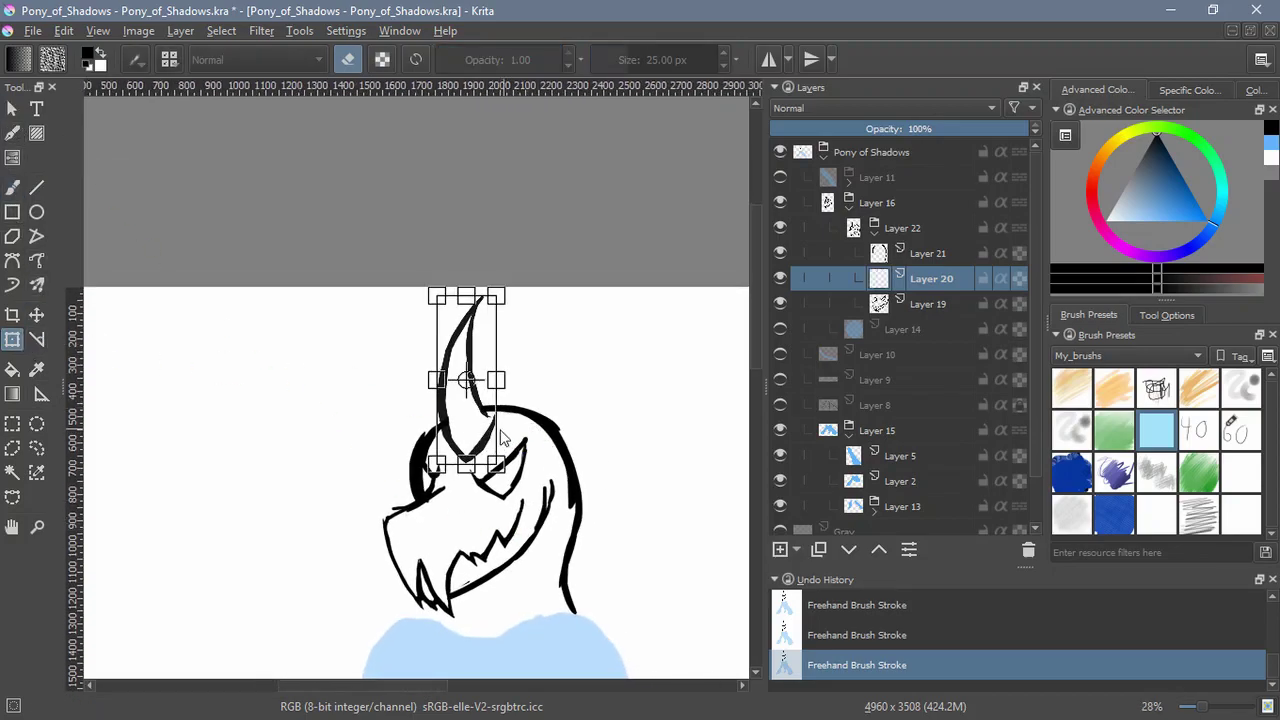
left_click_drag(482, 440, 471, 441)
left_click_drag(487, 382, 432, 382)
key("Return")
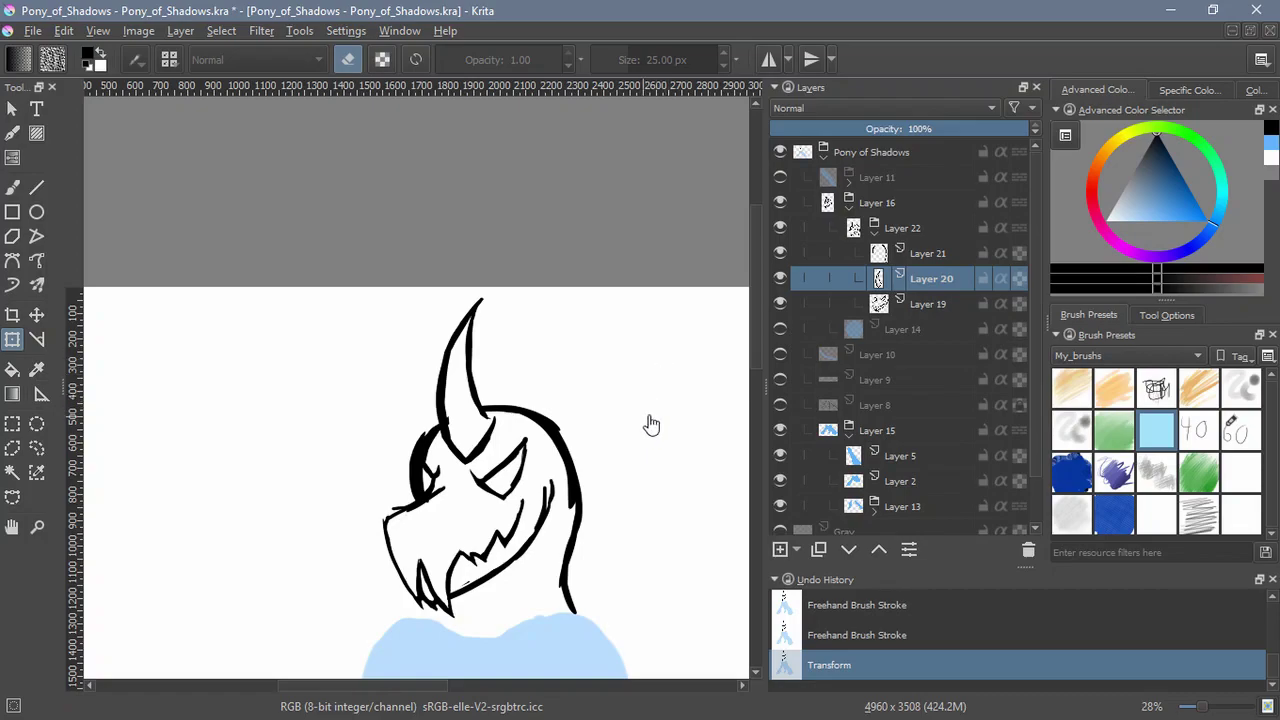
key("b")
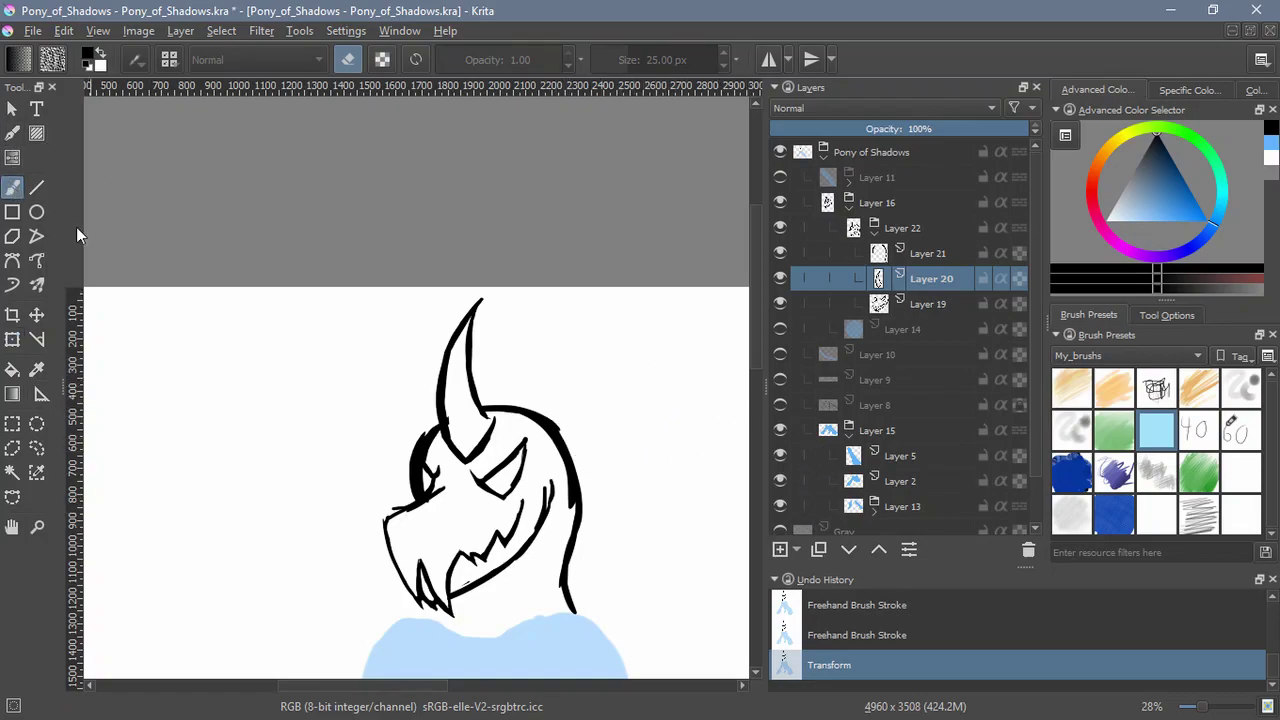
Collapse the Layer 22 group and add a new paint layer directly above Layer 8
scroll(640, 500, "down", 3)
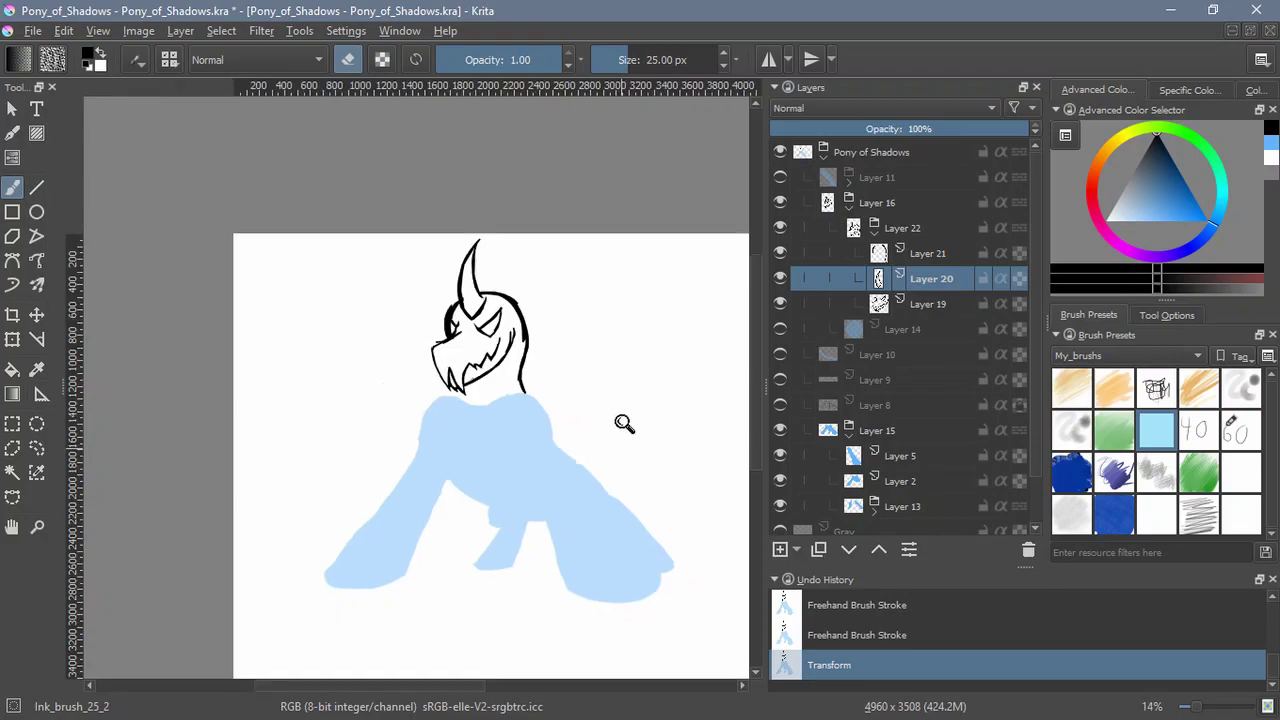
scroll(620, 423, "up", 2)
left_click(875, 228)
left_click(877, 279)
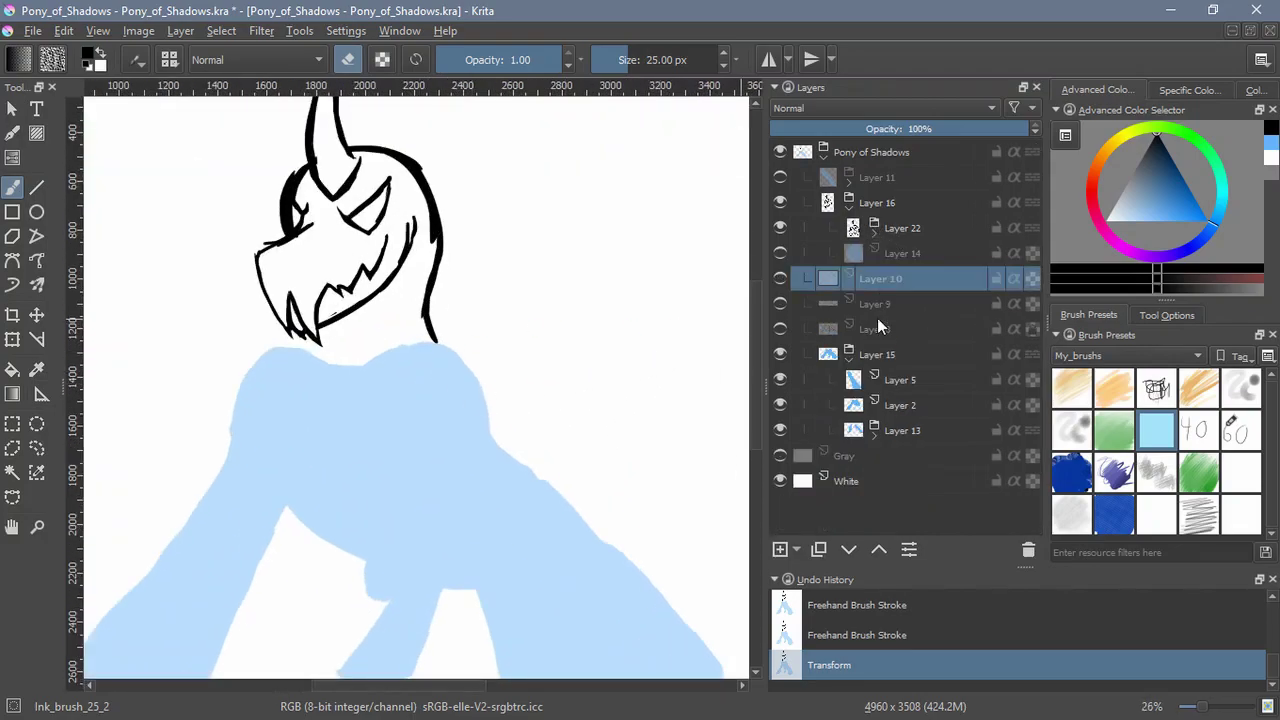
left_click(885, 327)
left_click(780, 549)
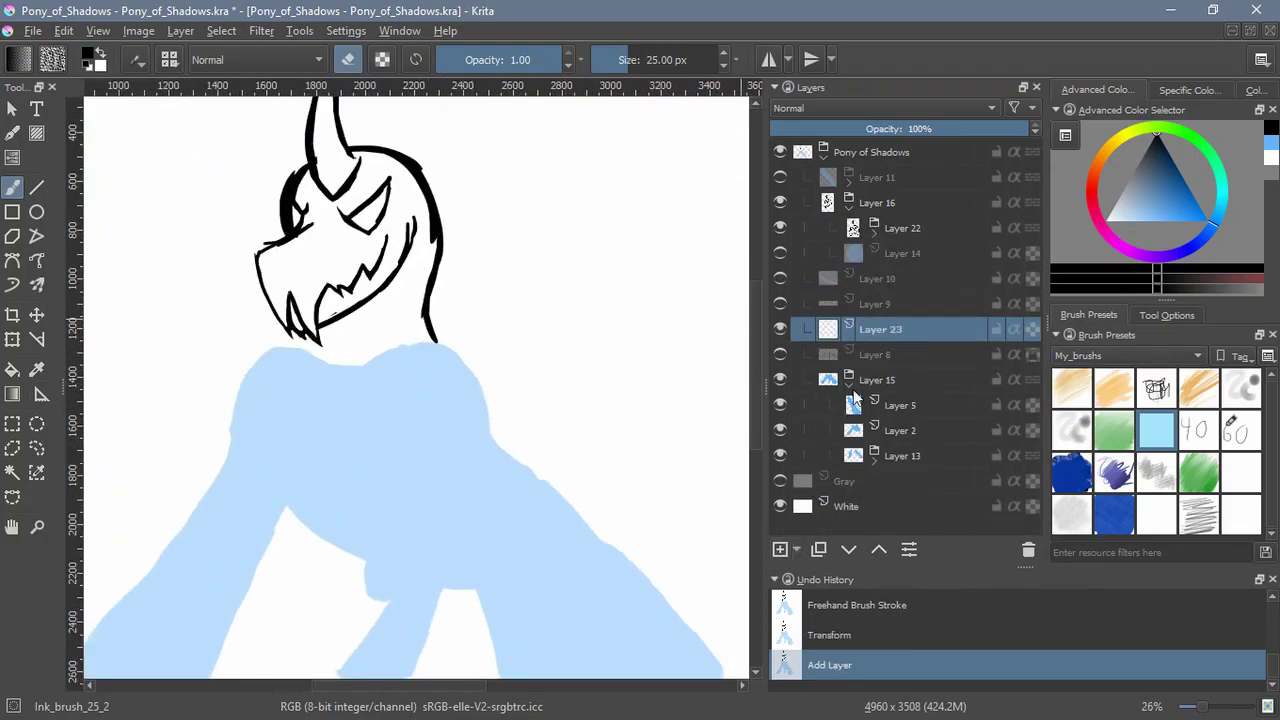
Ink the short neck line below the jaw and the outline of the left shoulder along the blue silhouette
left_click(333, 317)
key("ctrl+z")
left_click_drag(331, 316, 315, 347)
left_click_drag(329, 326, 313, 349)
mouse_move(320, 345)
left_mouse_down()
mouse_move(472, 283)
mouse_move(391, 310)
mouse_move(438, 275)
mouse_move(412, 284)
mouse_move(369, 333)
mouse_move(324, 472)
left_mouse_up()
scroll(450, 307, "up", 1)
scroll(446, 306, "up", 2)
Ink the left front leg's outer edge down to the hoof and along the hoof's underside
mouse_move(324, 472)
left_mouse_down()
mouse_move(425, 282)
mouse_move(253, 520)
left_mouse_up()
key("ctrl+z")
left_click_drag(516, 165, 328, 390)
left_click_drag(446, 252, 282, 436)
key("ctrl+z")
mouse_move(407, 291)
left_mouse_down()
mouse_move(256, 466)
mouse_move(241, 504)
mouse_move(358, 556)
left_mouse_up()
mouse_move(262, 542)
left_mouse_down()
mouse_move(477, 533)
mouse_move(497, 519)
left_mouse_up()
key("ctrl+z")
key("ctrl+z")
key("ctrl+shift+z")
key("ctrl+shift+z")
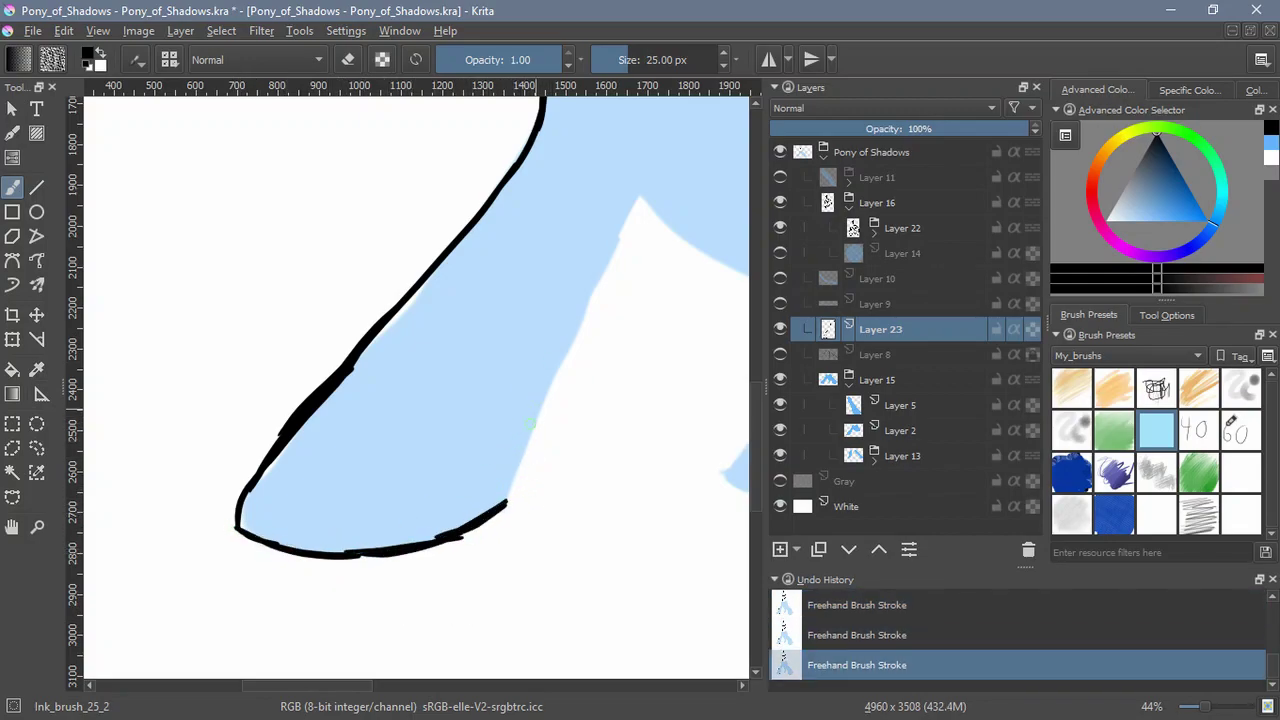
Ink the back edge of the left hoof, rising along the lower inner side of the leg
mouse_move(505, 506)
left_mouse_down()
mouse_move(566, 380)
mouse_move(494, 520)
left_mouse_up()
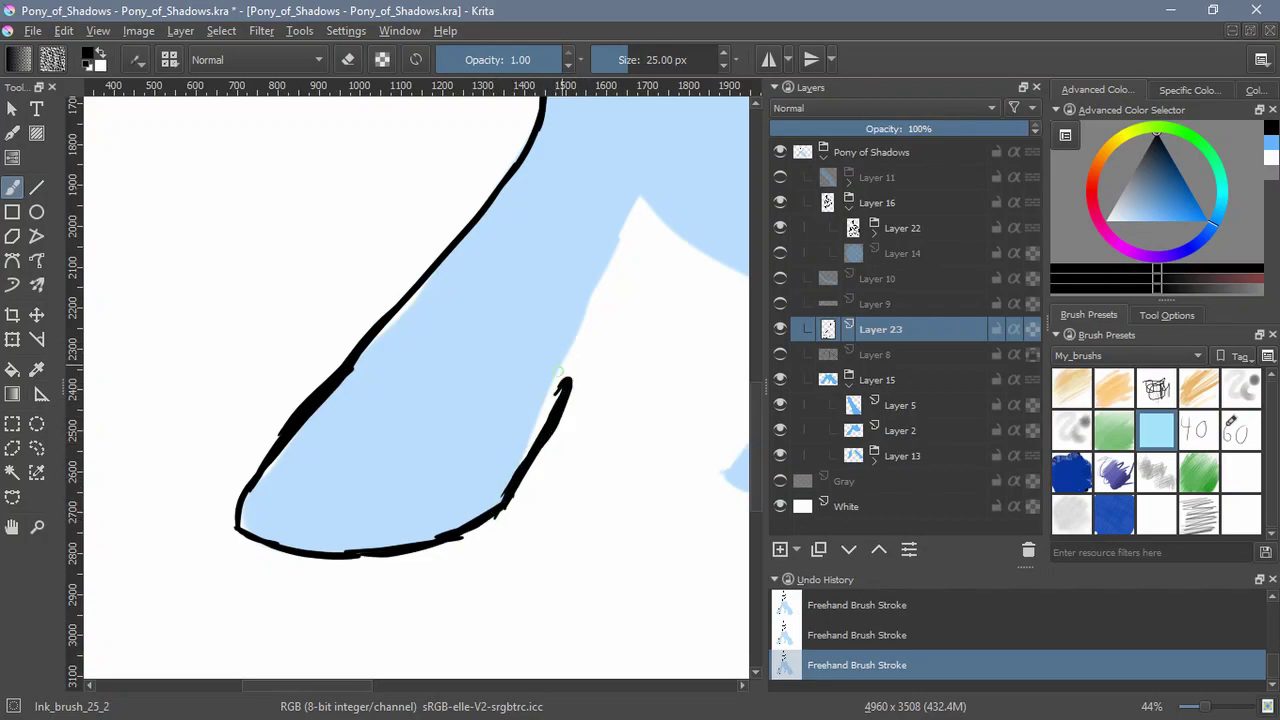
left_click_drag(575, 334, 519, 470)
left_click_drag(558, 374, 522, 461)
mouse_move(550, 384)
left_mouse_down()
mouse_move(520, 472)
mouse_move(561, 391)
left_mouse_up()
key("ctrl+z")
key("ctrl+z")
key("ctrl+z")
key("ctrl+z")
left_click_drag(532, 444, 573, 350)
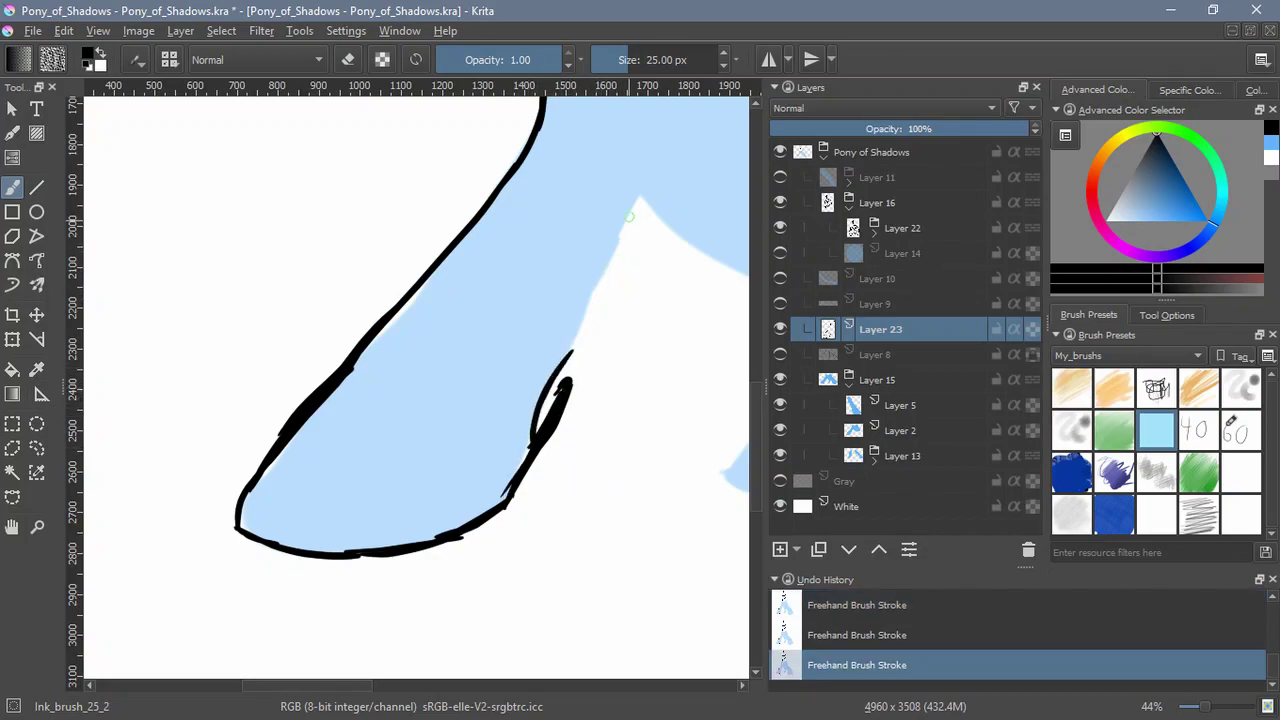
Ink the left leg's inner edge upward and add a curled tuft behind the hoof
mouse_move(618, 230)
left_mouse_down()
mouse_move(503, 498)
mouse_move(458, 544)
mouse_move(557, 393)
mouse_move(528, 470)
mouse_move(510, 500)
mouse_move(435, 538)
mouse_move(472, 530)
mouse_move(568, 376)
left_mouse_up()
key("e")
key("e")
mouse_move(522, 466)
left_mouse_down()
mouse_move(630, 349)
mouse_move(637, 286)
mouse_move(655, 286)
mouse_move(613, 347)
left_mouse_up()
key("ctrl+z")
key("ctrl+z")
mouse_move(641, 297)
left_mouse_down()
mouse_move(608, 356)
mouse_move(631, 314)
left_mouse_up()
key("ctrl+z")
Ink the chest curve running down from inside the left shoulder to the start of the belly
left_click_drag(612, 208, 509, 387)
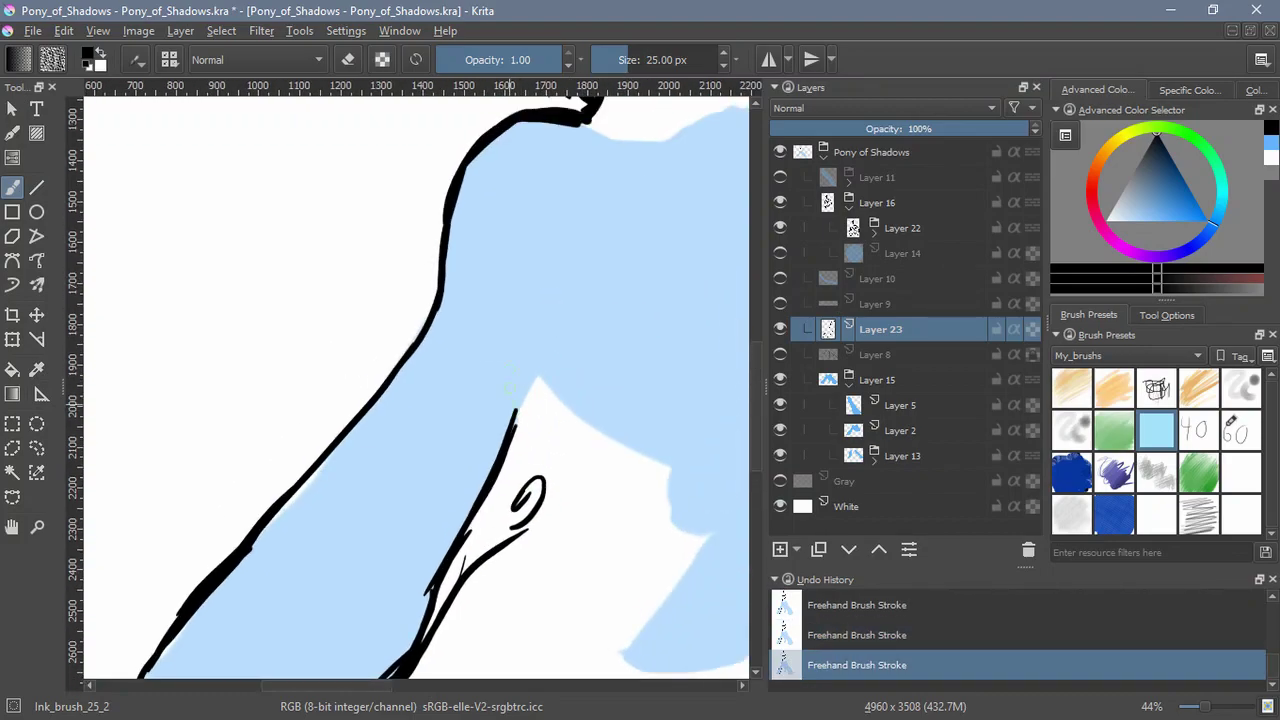
left_click_drag(631, 249, 575, 330)
key("ctrl+z")
left_click_drag(529, 227, 534, 342)
key("ctrl+z")
mouse_move(516, 230)
left_mouse_down()
mouse_move(548, 370)
mouse_move(608, 444)
left_mouse_up()
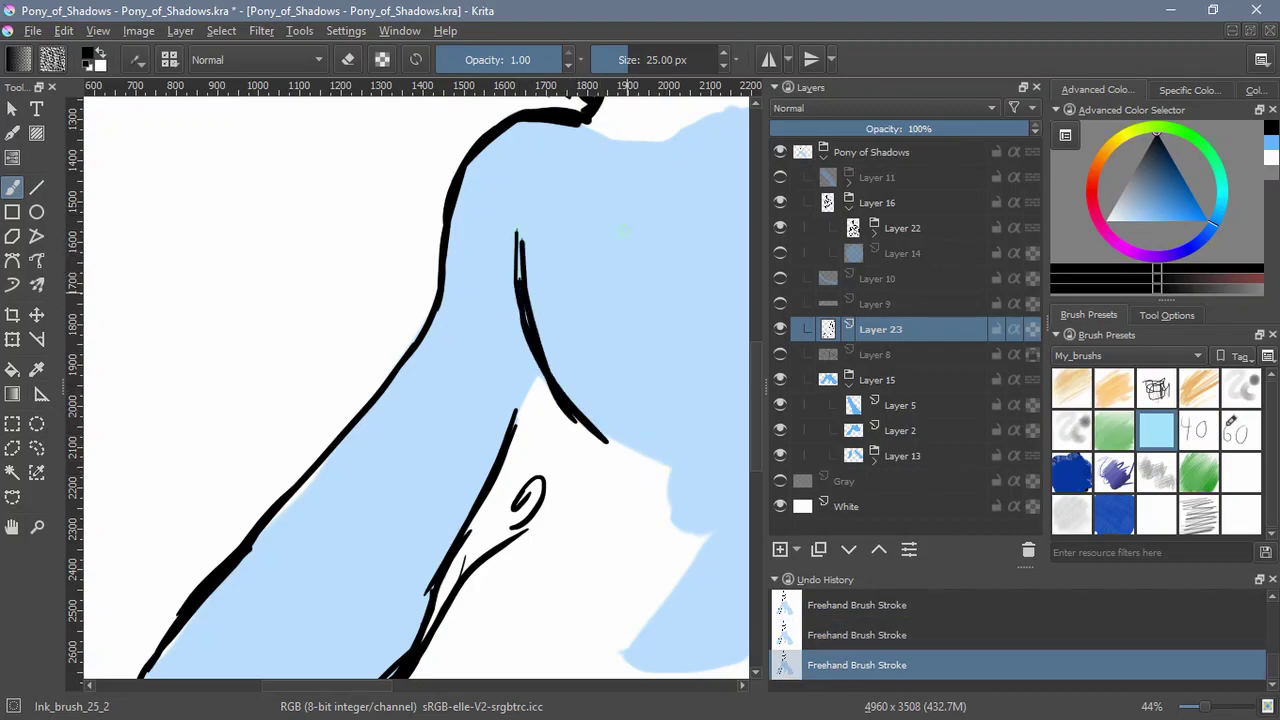
Extend the chest curve up toward the neck and onward along the underside of the belly
scroll(519, 312, "up", 3)
scroll(519, 312, "right", 1)
mouse_move(504, 319)
left_mouse_down()
mouse_move(467, 393)
mouse_move(467, 444)
left_mouse_up()
mouse_move(486, 360)
left_mouse_down()
mouse_move(490, 553)
mouse_move(389, 413)
left_mouse_up()
key("ctrl+z")
left_click_drag(363, 326, 380, 374)
left_click_drag(436, 459, 490, 491)
left_click_drag(450, 474, 552, 518)
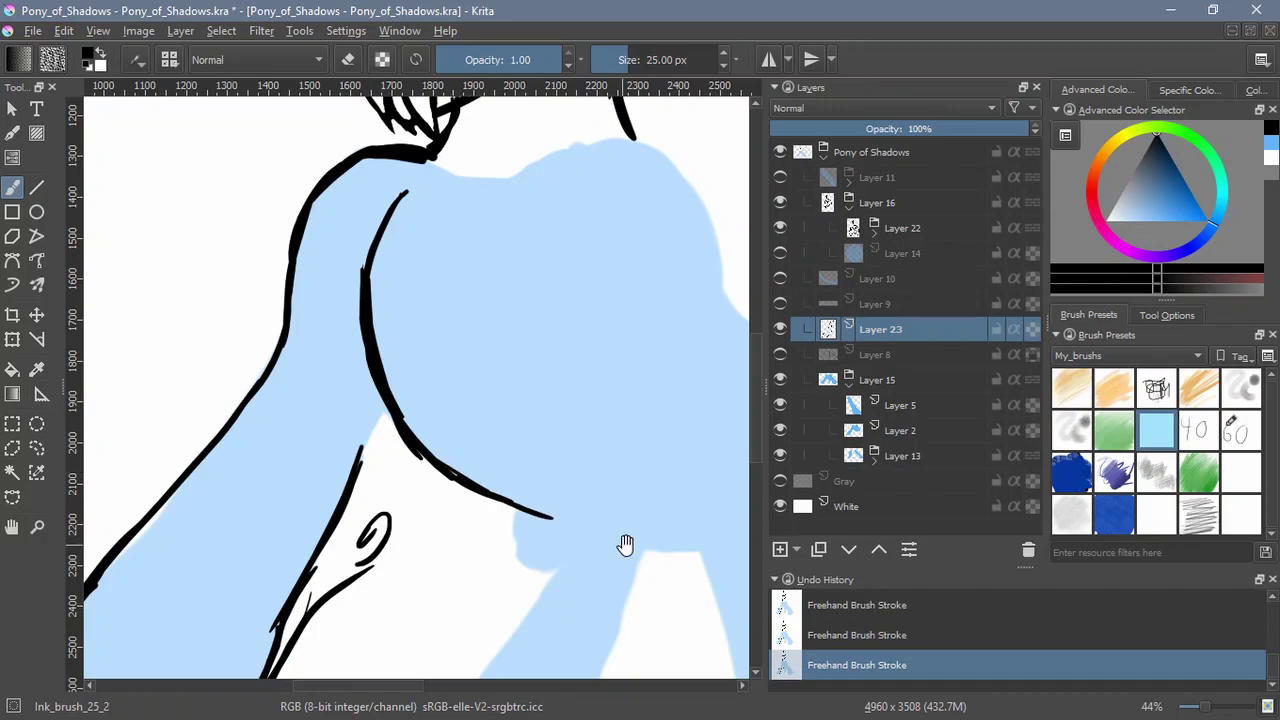
Reduce Layer 2's opacity to 49% so the overlapping body silhouettes can be told apart
left_click_drag(623, 546, 433, 477)
left_click(880, 381)
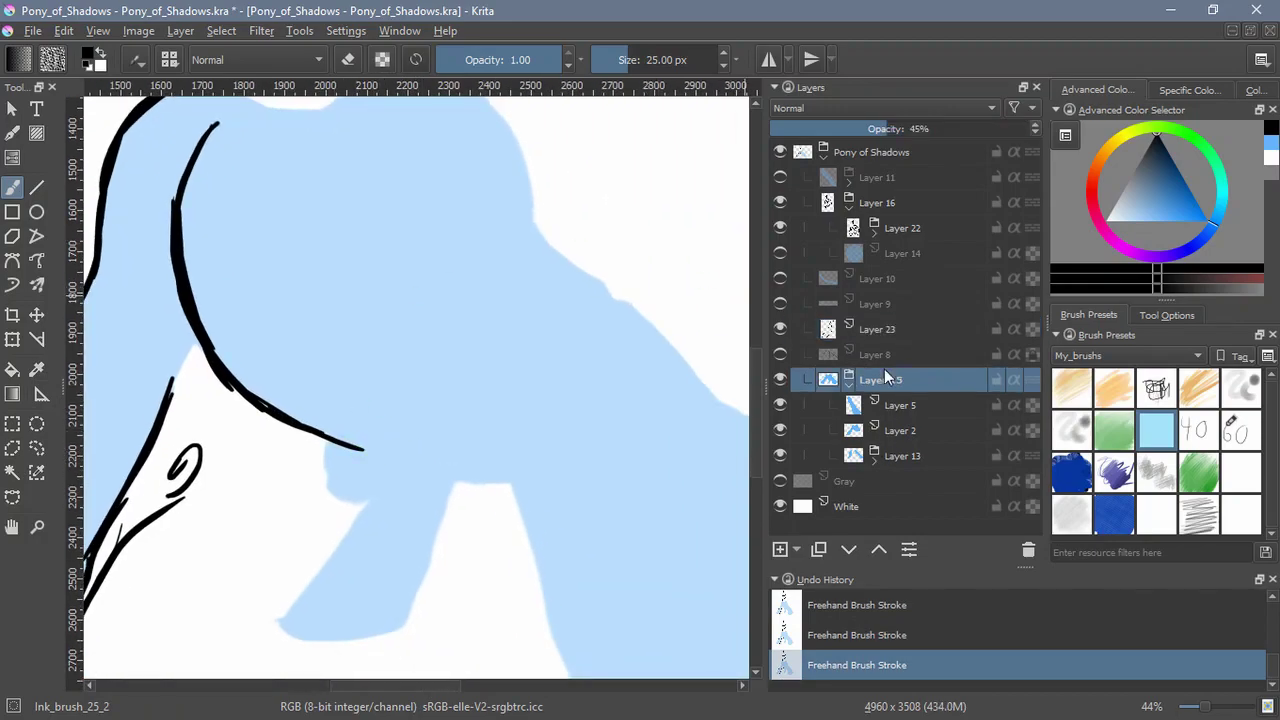
left_click(857, 435)
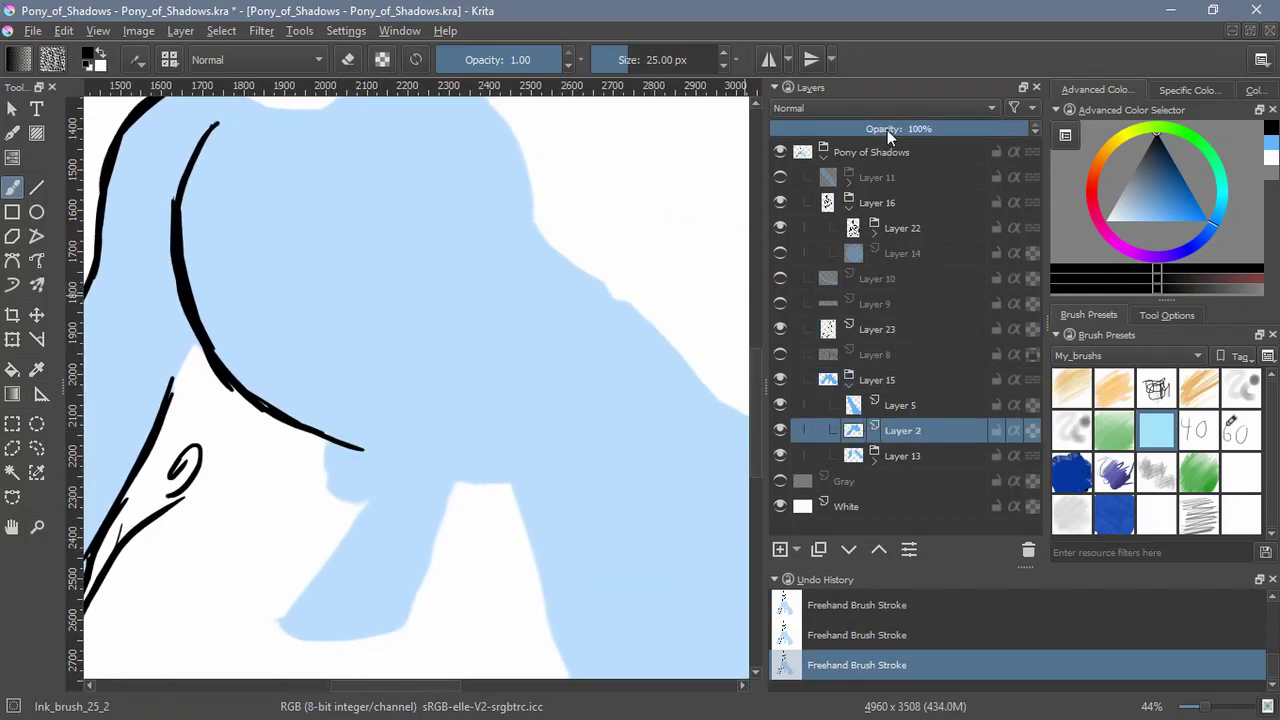
left_click(888, 130)
left_click(897, 130)
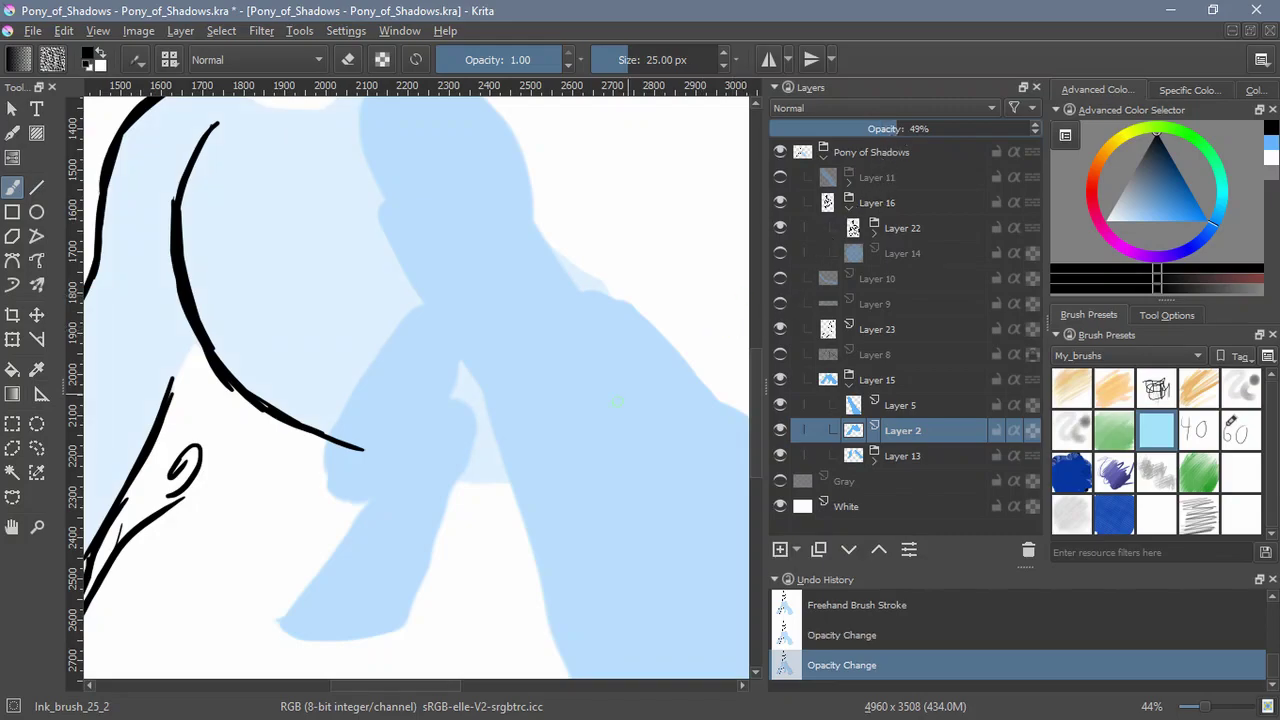
On Layer 23, ink the right shoulder's outline from the base of the neck down its outer side
left_click_drag(579, 238, 586, 405)
left_click_drag(397, 242, 484, 252)
key("ctrl+z")
left_click(880, 329)
left_click_drag(458, 238, 526, 320)
left_click_drag(517, 307, 544, 377)
left_click_drag(512, 279, 550, 405)
key("ctrl+z")
key("ctrl+z")
left_click_drag(481, 247, 536, 331)
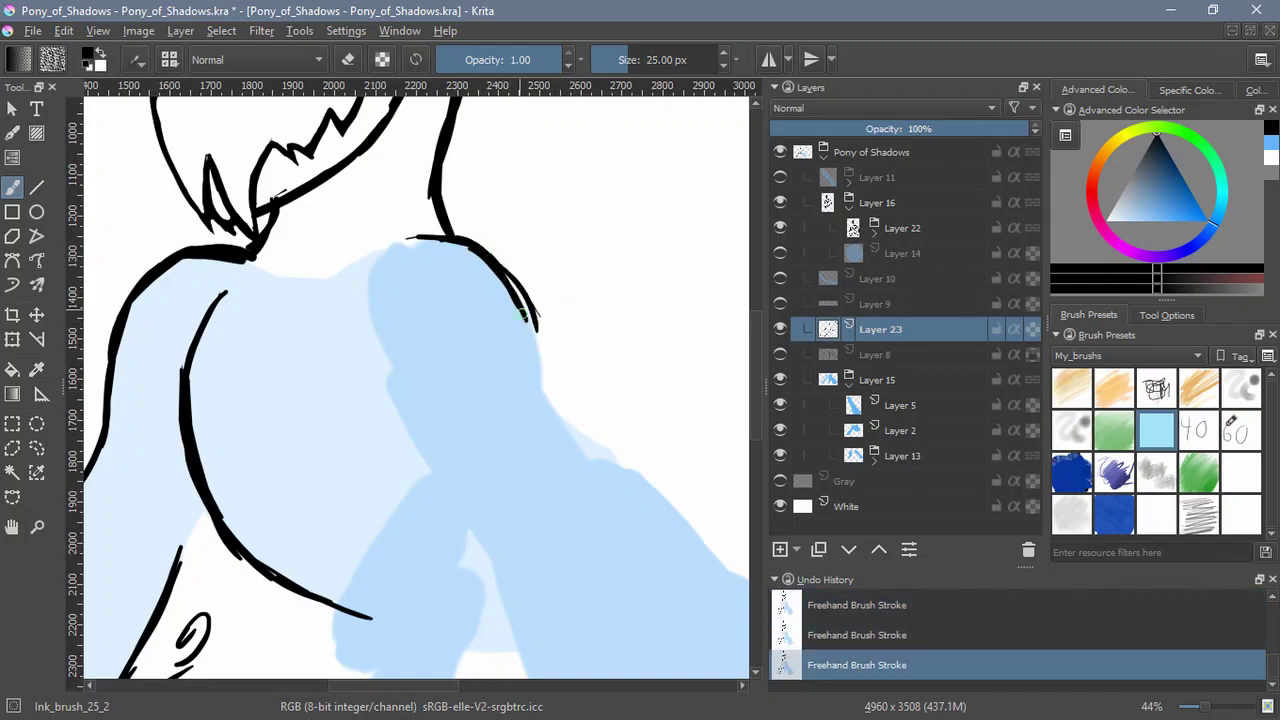
left_click_drag(500, 270, 543, 385)
left_click_drag(539, 325, 547, 409)
left_click_drag(571, 438, 488, 249)
Hide the Layer 13 group and ink the right front leg's outer edge from the shoulder to the hoof
scroll(490, 314, "down", 2)
left_click_drag(490, 313, 418, 290)
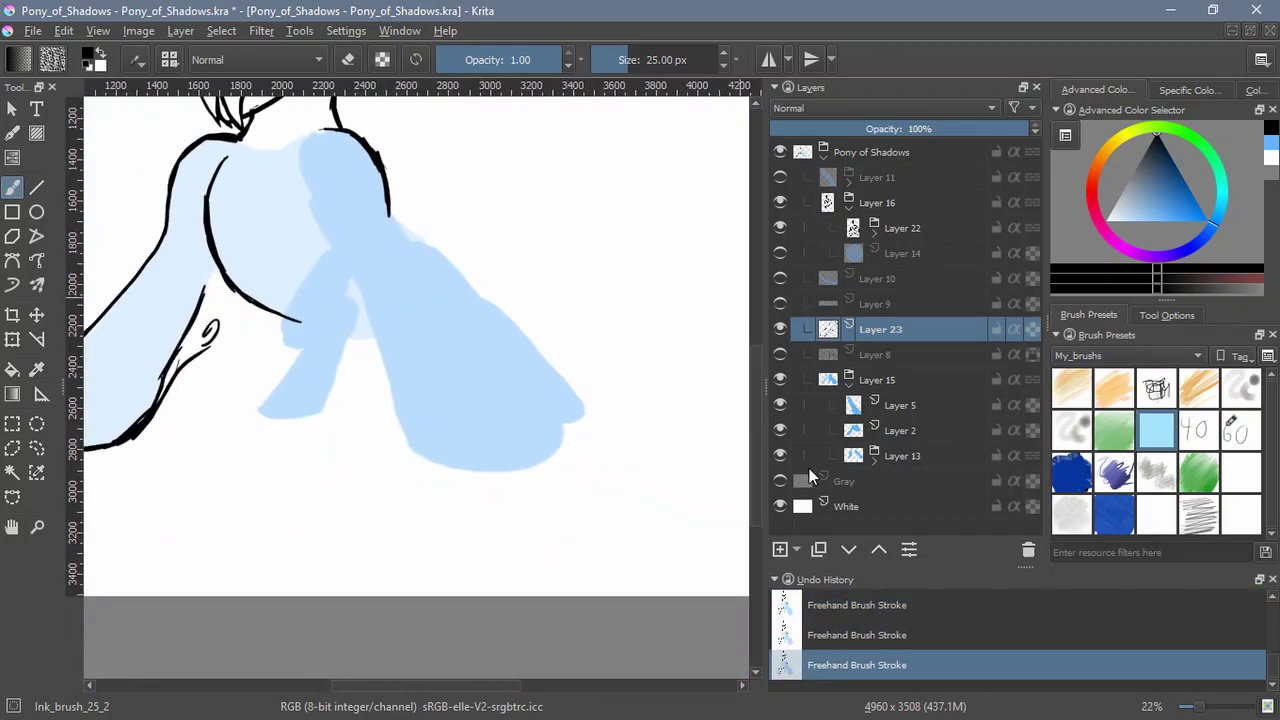
left_click(780, 455)
mouse_move(390, 208)
left_mouse_down()
mouse_move(413, 262)
mouse_move(564, 426)
mouse_move(530, 382)
left_mouse_up()
scroll(530, 388, "up", 2)
mouse_move(488, 335)
left_mouse_down()
mouse_move(540, 386)
mouse_move(540, 460)
left_mouse_up()
Ink the right hoof's underside, the curled tuft behind it, and the lower inner edge of that leg
left_click_drag(310, 440, 438, 466)
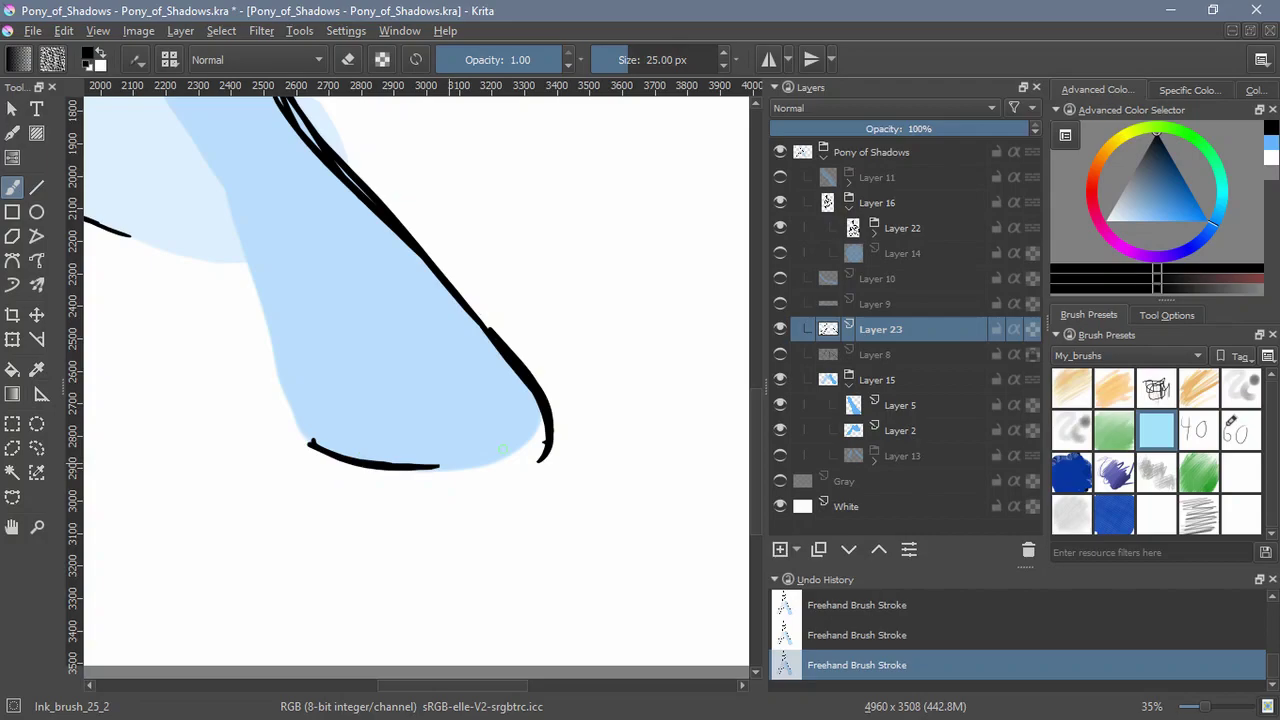
mouse_move(552, 491)
left_mouse_down()
mouse_move(480, 277)
mouse_move(513, 393)
left_mouse_up()
mouse_move(508, 307)
left_mouse_down()
mouse_move(480, 489)
mouse_move(537, 441)
mouse_move(539, 493)
left_mouse_up()
mouse_move(588, 445)
left_mouse_down()
mouse_move(466, 532)
mouse_move(505, 524)
mouse_move(334, 558)
left_mouse_up()
key("ctrl+z")
left_click_drag(441, 518, 274, 572)
Ink the right front leg's inner edge up to the shoulder, with the canvas rotated about 15°
left_click_drag(598, 560, 120, 583)
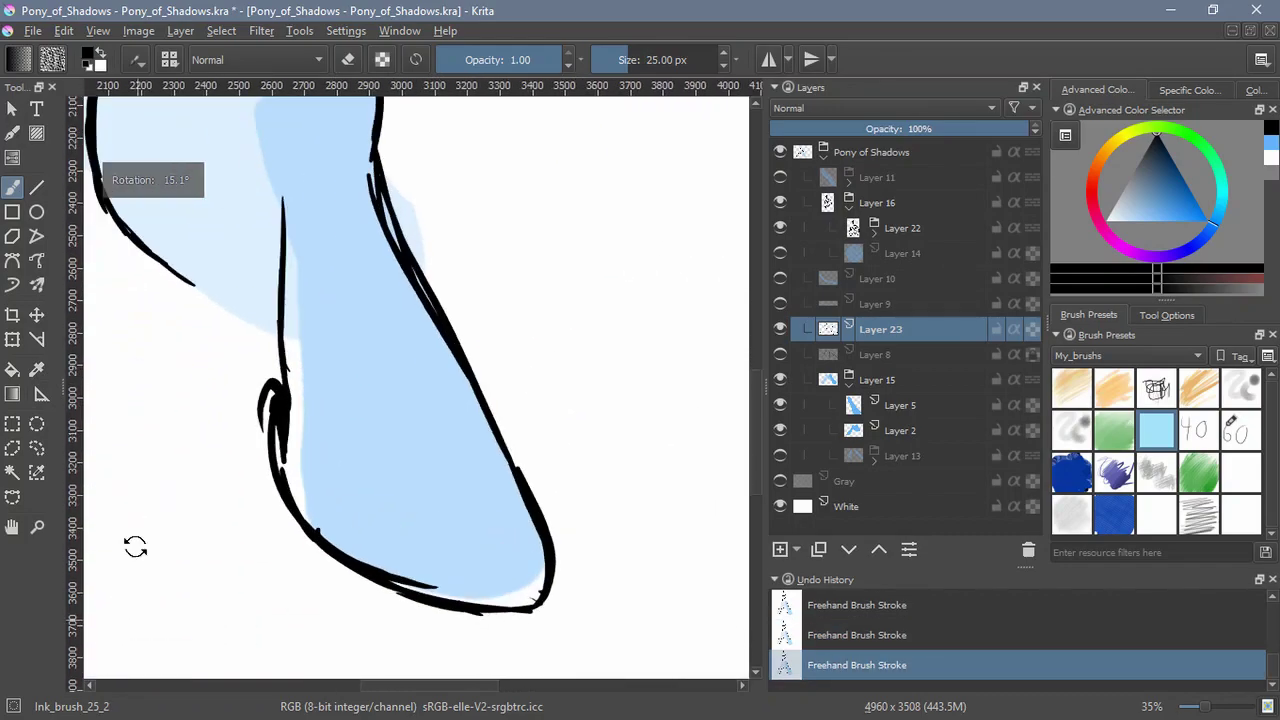
left_click_drag(236, 106, 337, 376)
left_click_drag(370, 317, 362, 401)
mouse_move(371, 312)
left_mouse_down()
mouse_move(362, 408)
mouse_move(378, 449)
left_mouse_up()
left_click_drag(371, 402, 383, 566)
mouse_move(404, 570)
left_mouse_down()
mouse_move(416, 366)
mouse_move(571, 346)
mouse_move(608, 524)
left_mouse_up()
Extend the belly line to meet the right leg's inner edge and thicken the chest curve
left_click_drag(407, 473, 317, 413)
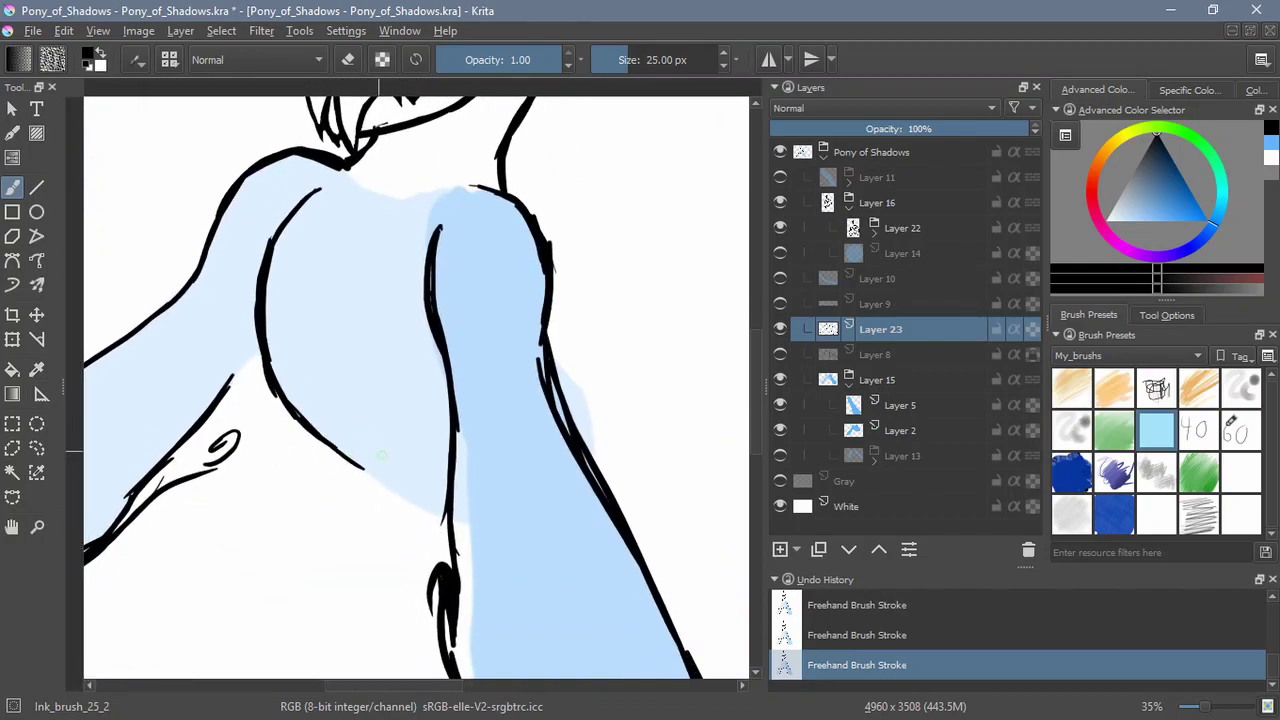
key("ctrl+z")
left_click_drag(343, 455, 448, 516)
key("ctrl+z")
left_click_drag(380, 485, 448, 520)
left_click_drag(363, 464, 284, 371)
mouse_move(267, 280)
left_mouse_down()
mouse_move(276, 354)
mouse_move(346, 452)
mouse_move(328, 440)
left_mouse_up()
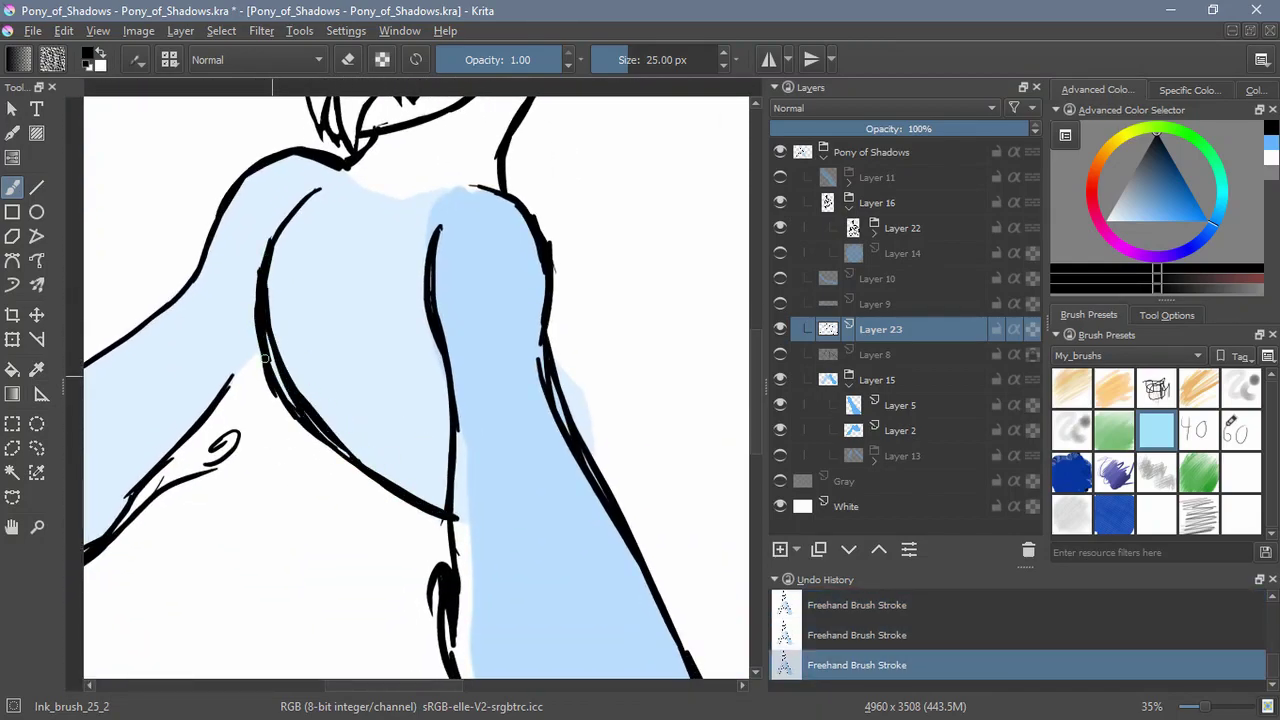
Erase stray edges along the chest curve and re-ink it as a single smooth, thicker line
key("e")
left_click_drag(262, 360, 256, 225)
left_click_drag(312, 427, 268, 374)
mouse_move(284, 396)
left_mouse_down()
mouse_move(349, 462)
mouse_move(271, 315)
left_mouse_up()
key("e")
left_click_drag(311, 421, 269, 243)
Reset the canvas rotation and thicken the left leg's inner edge, joining it to the chest curve
key("5")
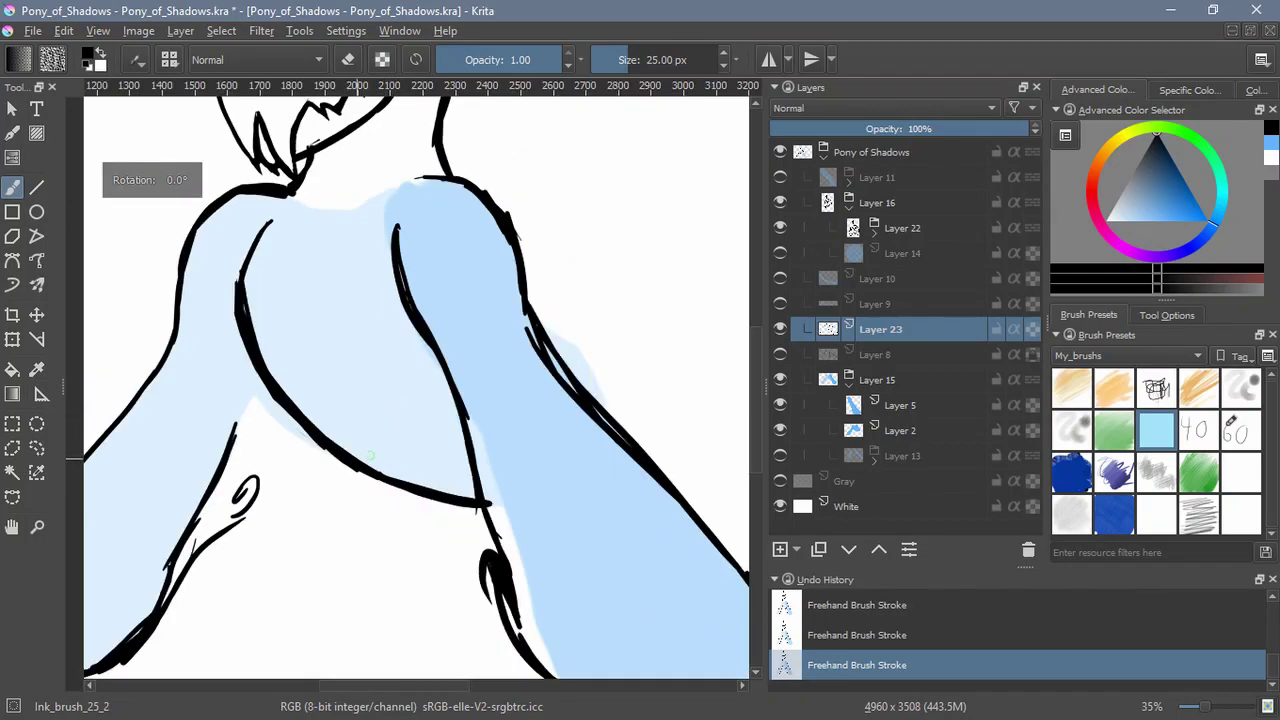
left_click_drag(300, 506, 460, 481)
left_click_drag(418, 361, 338, 514)
mouse_move(423, 366)
left_mouse_down()
mouse_move(334, 518)
mouse_move(344, 491)
left_mouse_up()
left_click_drag(409, 387, 344, 490)
mouse_move(322, 540)
left_mouse_down()
mouse_move(294, 600)
mouse_move(333, 531)
left_mouse_up()
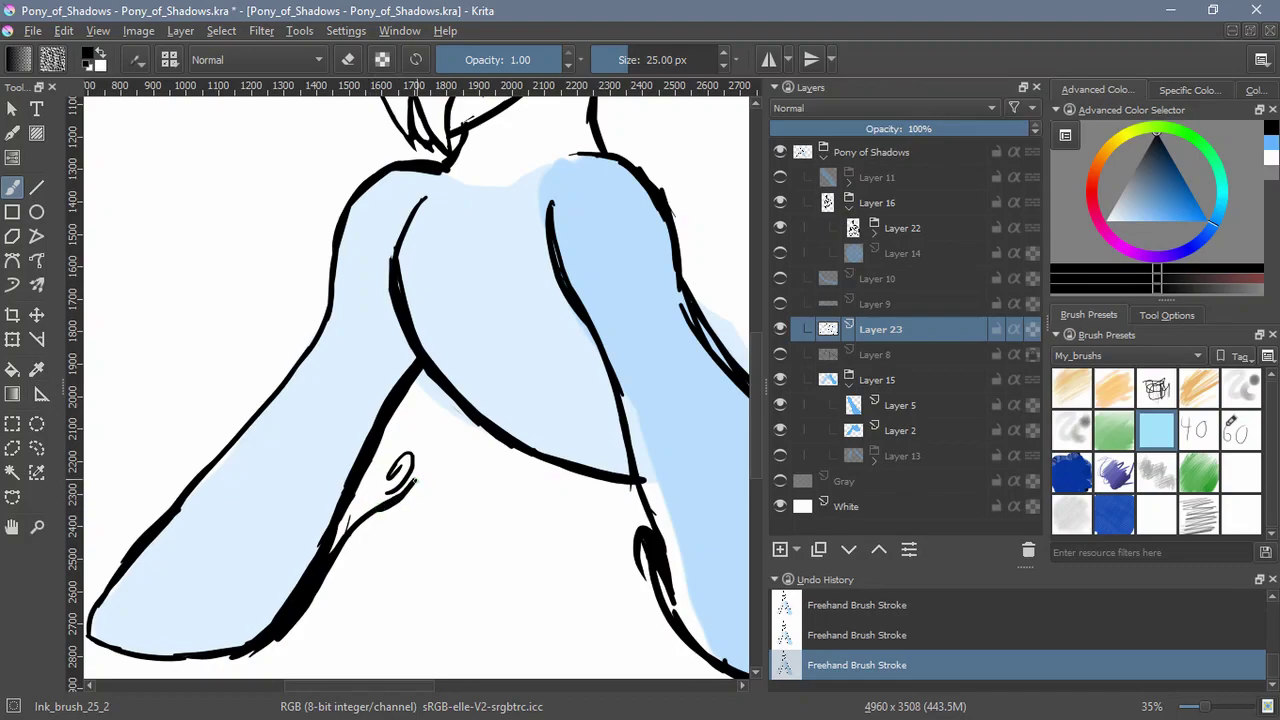
Rework the strands joining the curled wisp to the left front leg's inner edge, comparing the latest strokes through undo and redo
key("ctrl+z")
key("ctrl+z")
key("ctrl+shift+z")
key("ctrl+shift+z")
key("ctrl+z")
key("ctrl+shift+z")
key("ctrl+z")
key("ctrl+shift+z")
key("ctrl+z")
key("ctrl+shift+z")
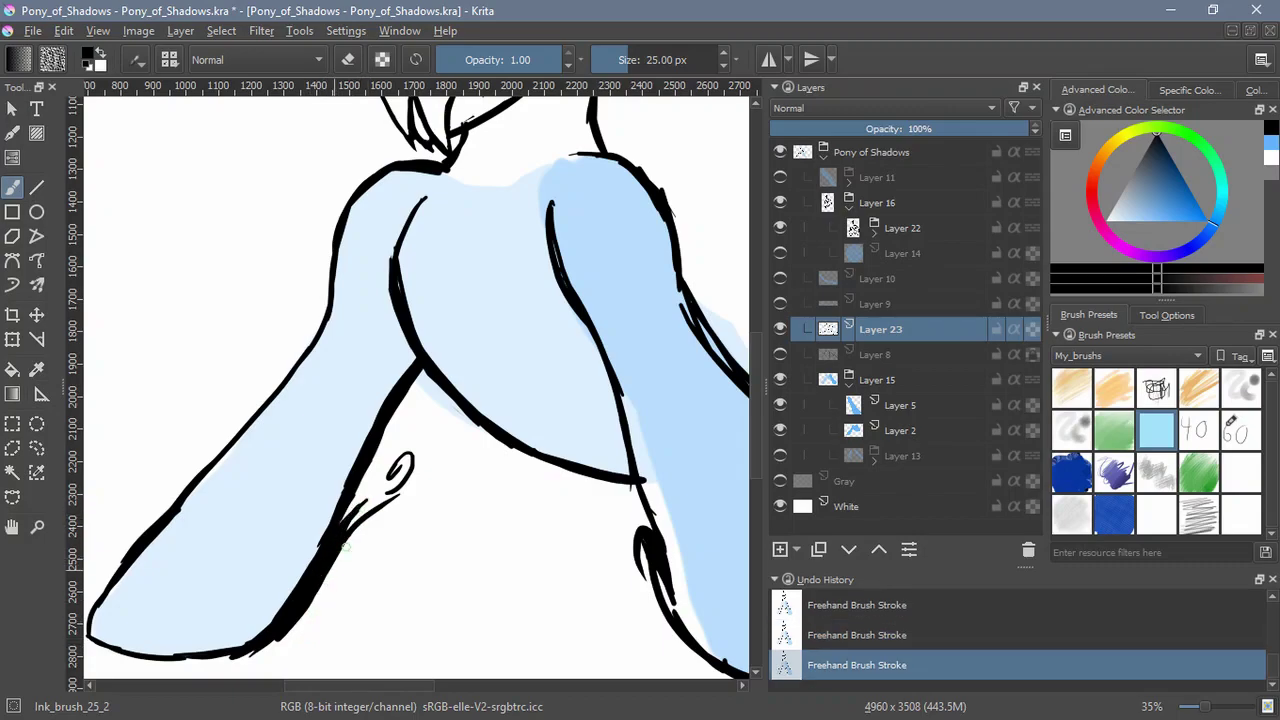
Ink a small curled wisp rising from the left front leg's outer edge, retrying until the curl is clean
left_click_drag(404, 502, 550, 524)
mouse_move(432, 351)
left_mouse_down()
mouse_move(407, 418)
mouse_move(427, 409)
mouse_move(410, 426)
left_mouse_up()
key("ctrl+z")
key("ctrl+z")
left_click_drag(438, 366, 425, 353)
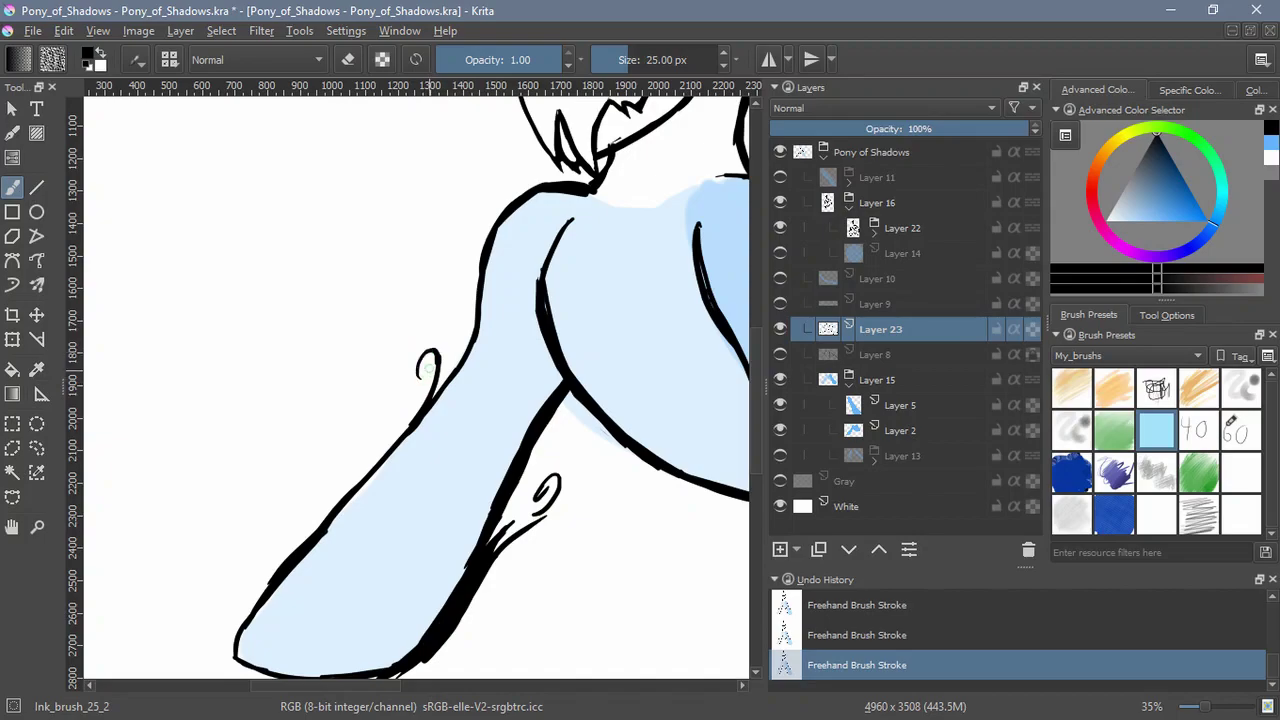
mouse_move(501, 432)
left_mouse_down()
mouse_move(429, 357)
mouse_move(420, 300)
left_mouse_up()
Ink a spiral wisp beside the left front hoof's outer tip and thicken its lower curve
mouse_move(455, 483)
left_mouse_down()
mouse_move(449, 431)
mouse_move(535, 424)
left_mouse_up()
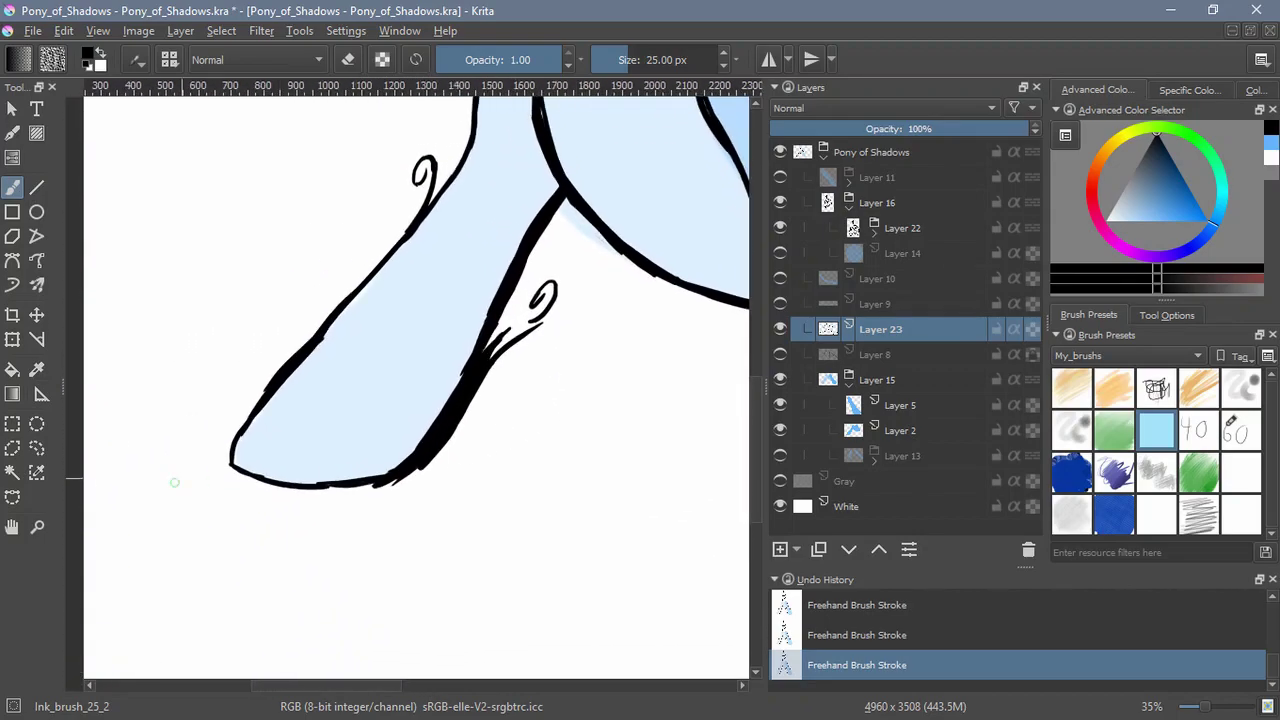
mouse_move(220, 472)
left_mouse_down()
mouse_move(196, 384)
mouse_move(205, 425)
left_mouse_up()
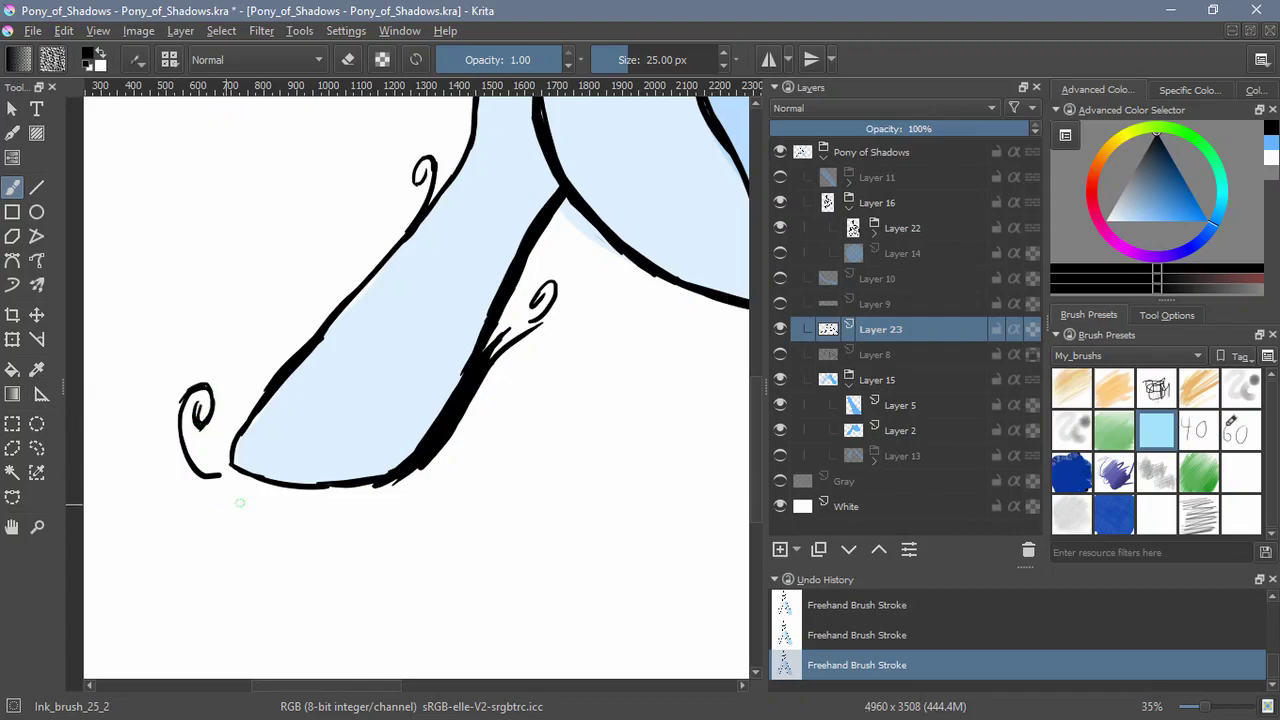
mouse_move(185, 445)
left_mouse_down()
mouse_move(226, 482)
mouse_move(205, 470)
left_mouse_up()
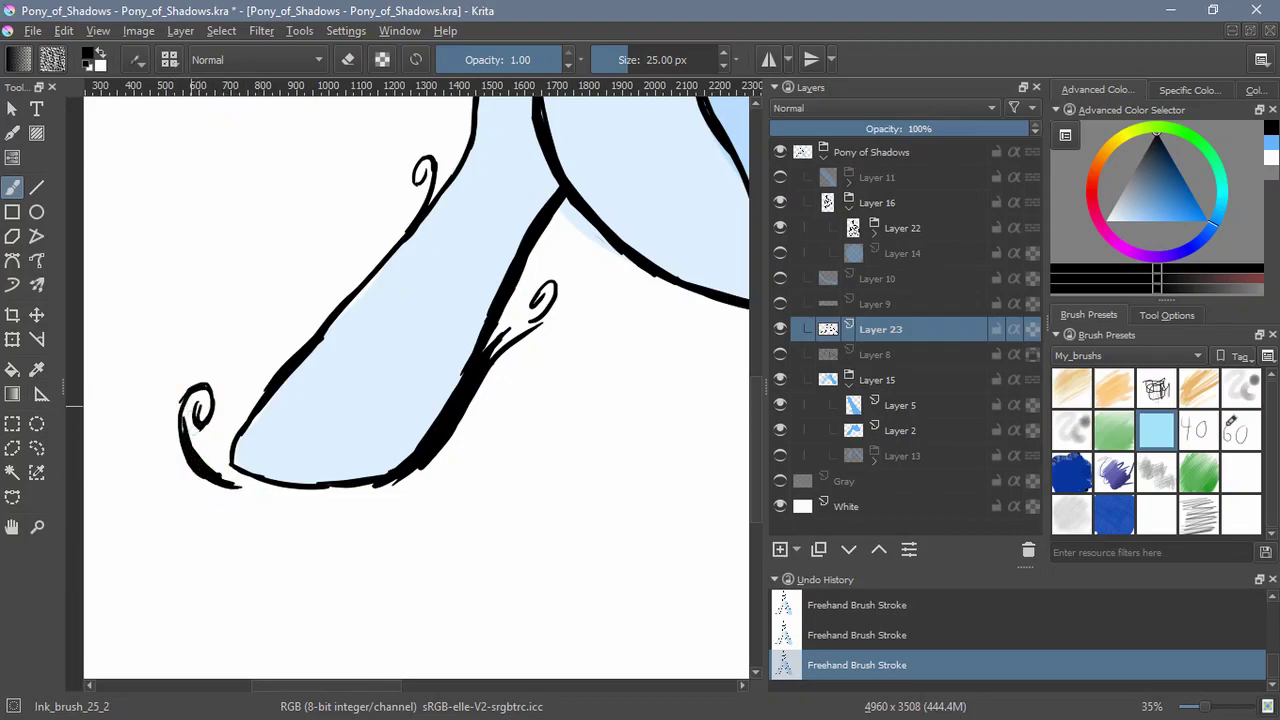
Ink a curled wisp rising from the right front hoof's outer corner and build up its base with thicker strokes
left_click_drag(611, 461, 245, 512)
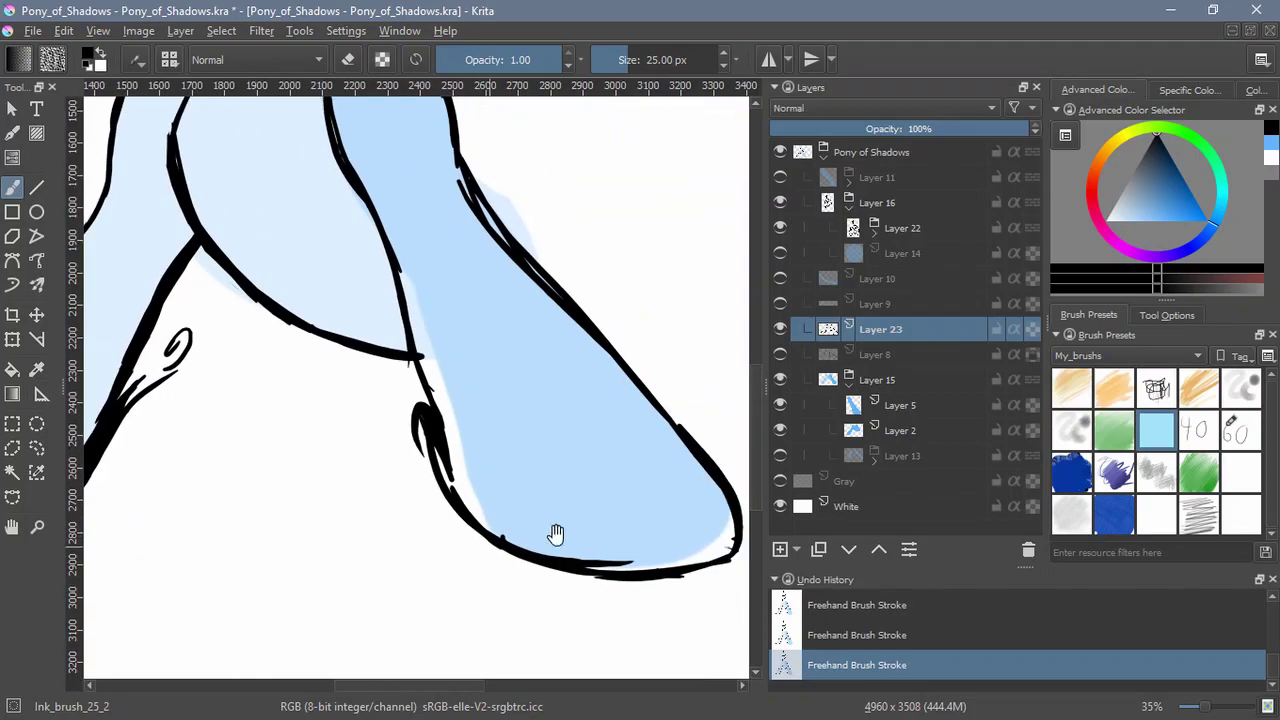
left_click_drag(557, 534, 385, 550)
left_click_drag(545, 430, 571, 556)
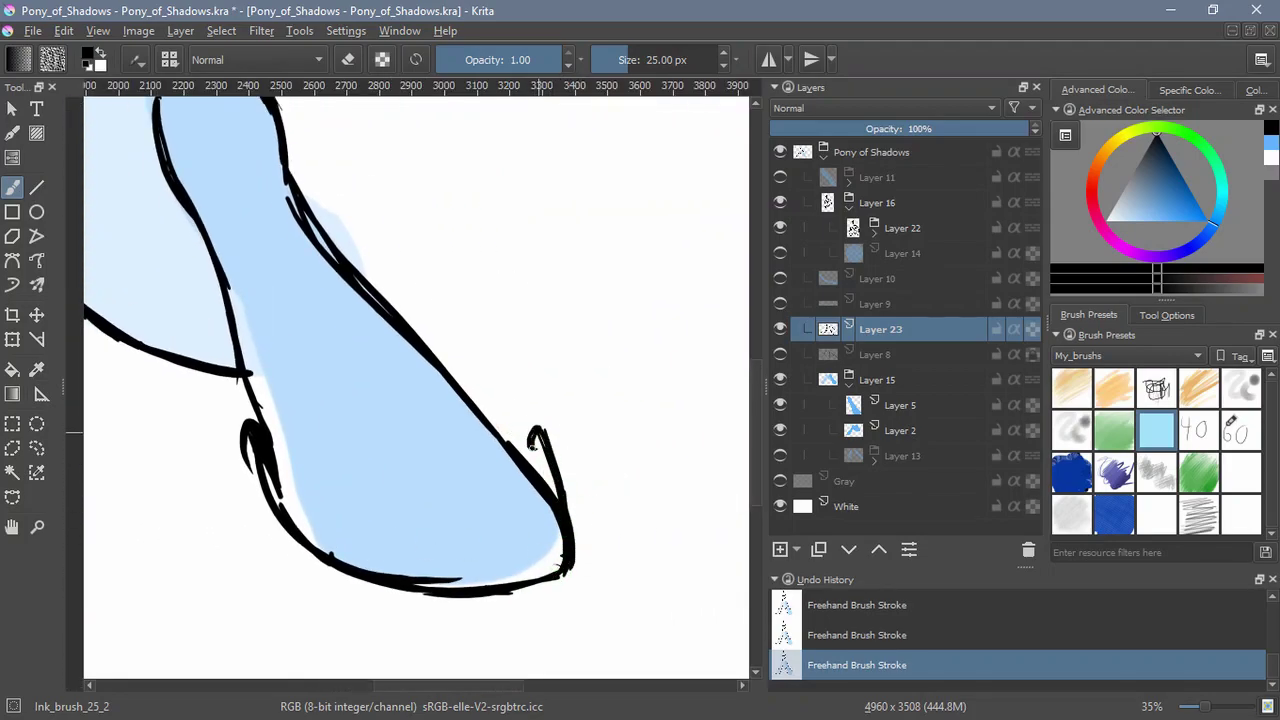
key("ctrl+z")
key("ctrl+z")
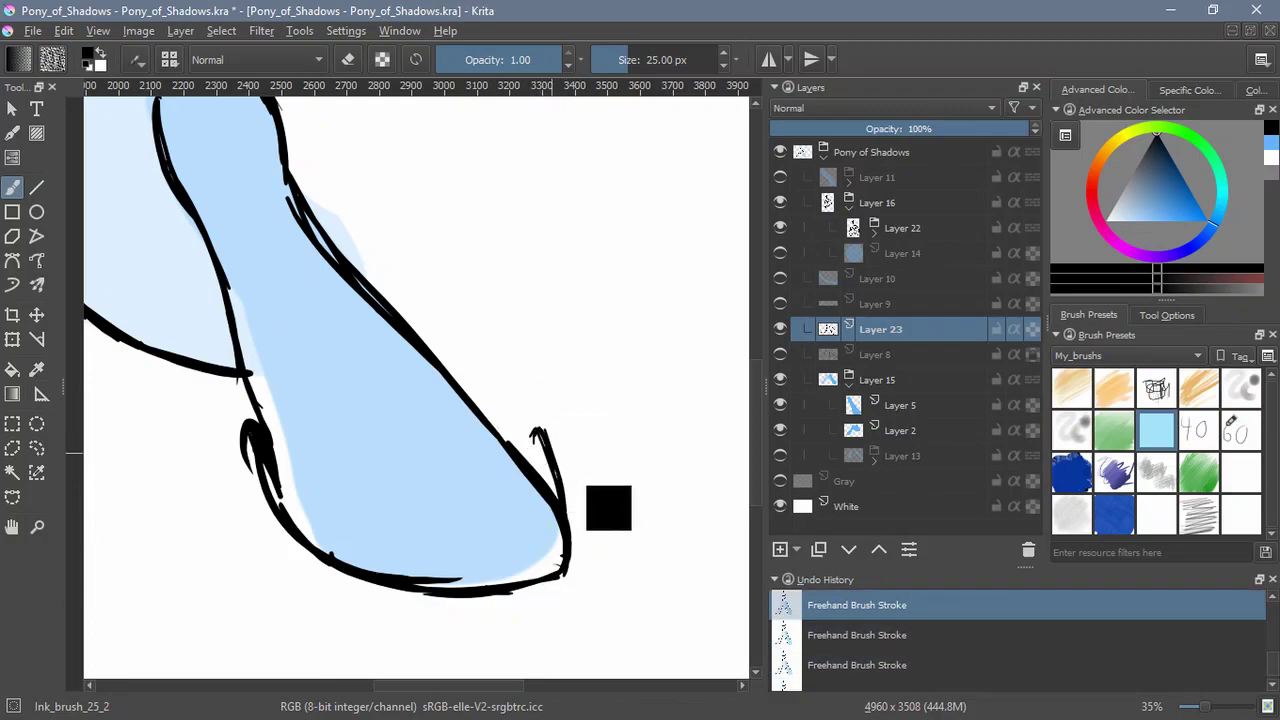
key("ctrl+shift+z")
key("ctrl+shift+z")
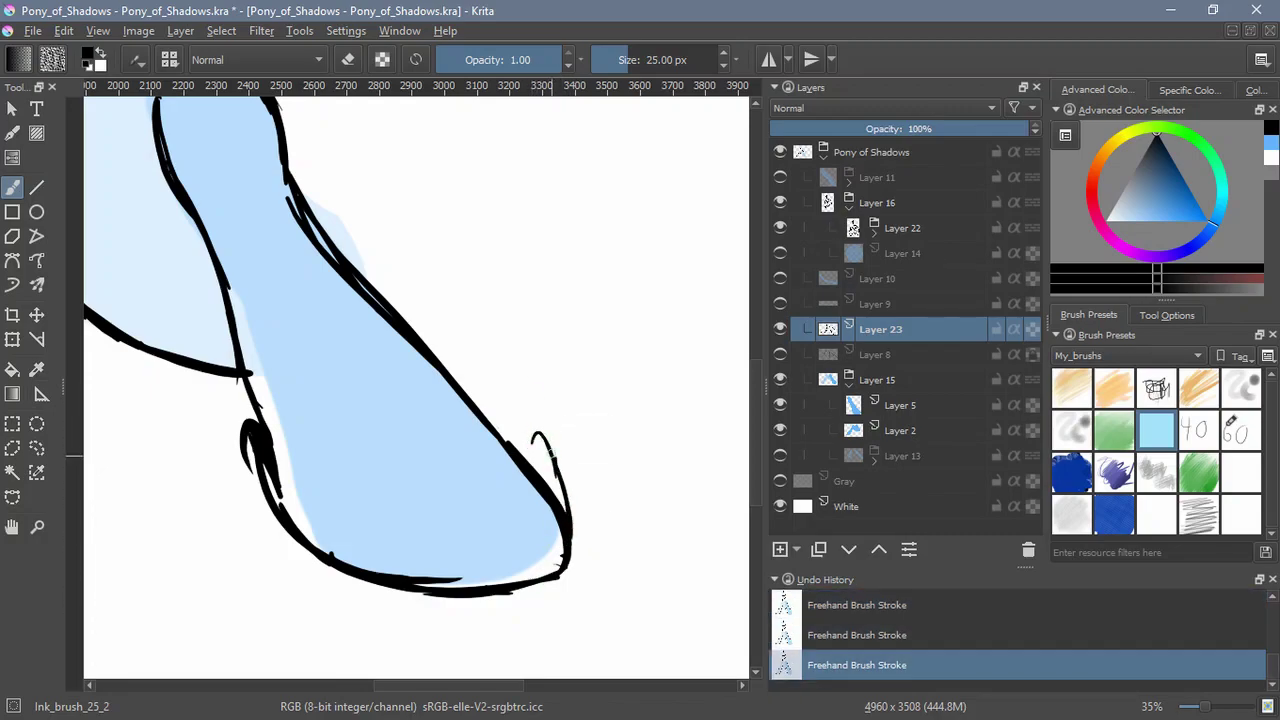
left_click_drag(570, 508, 565, 571)
left_click_drag(573, 477, 574, 552)
mouse_move(536, 443)
left_mouse_down()
mouse_move(557, 460)
mouse_move(574, 519)
left_mouse_up()
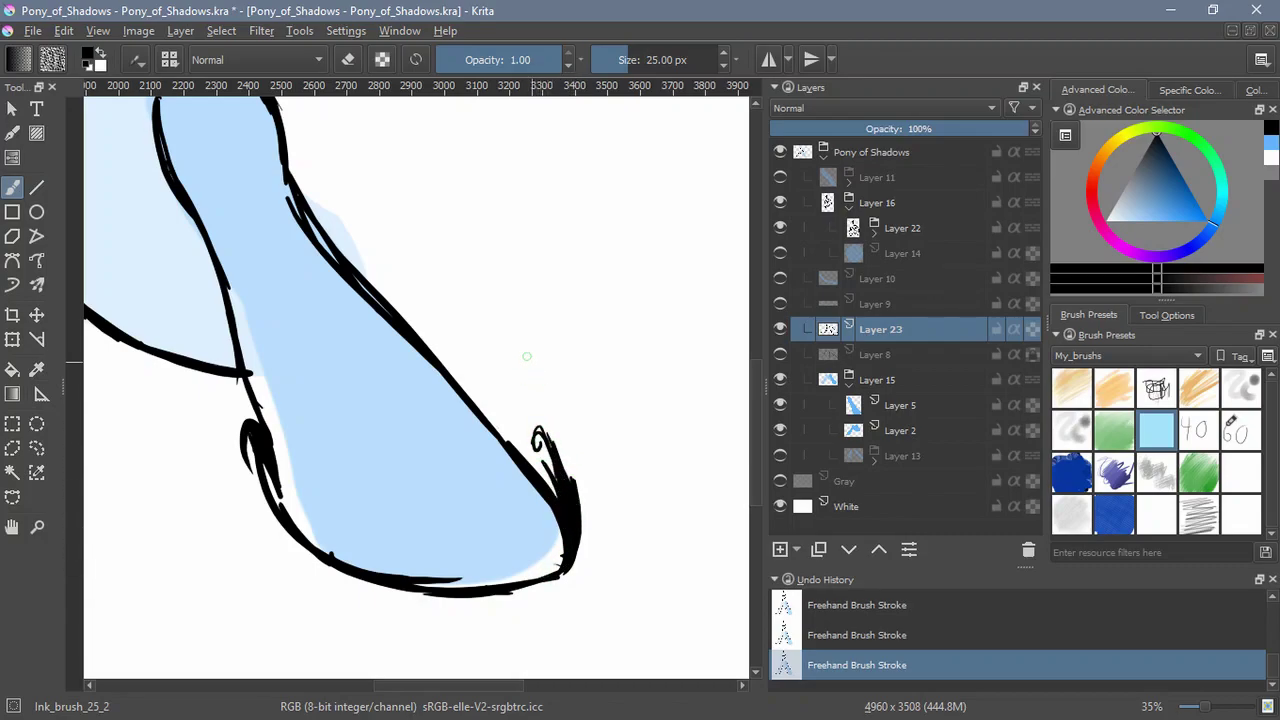
Thicken the right front leg's outer edge and ink a small curled wisp on its upper part
left_click_drag(393, 277, 441, 363)
left_click_drag(353, 300, 426, 385)
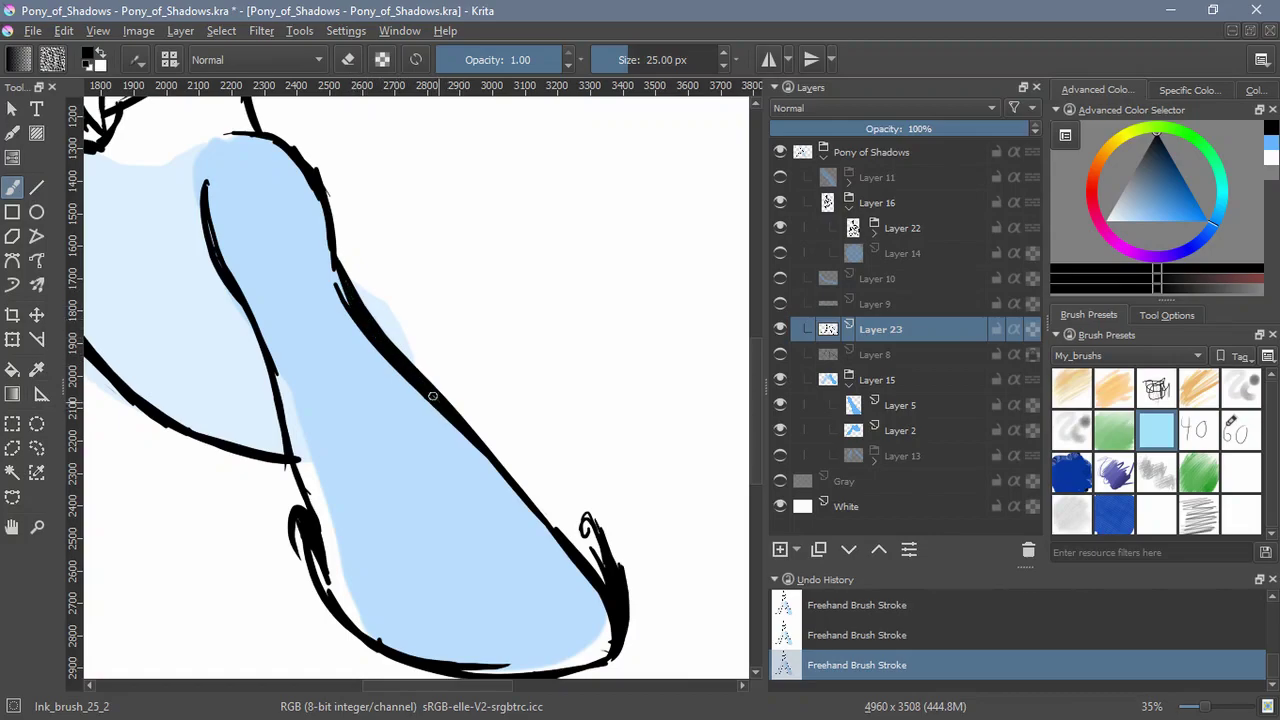
left_click_drag(462, 434, 562, 552)
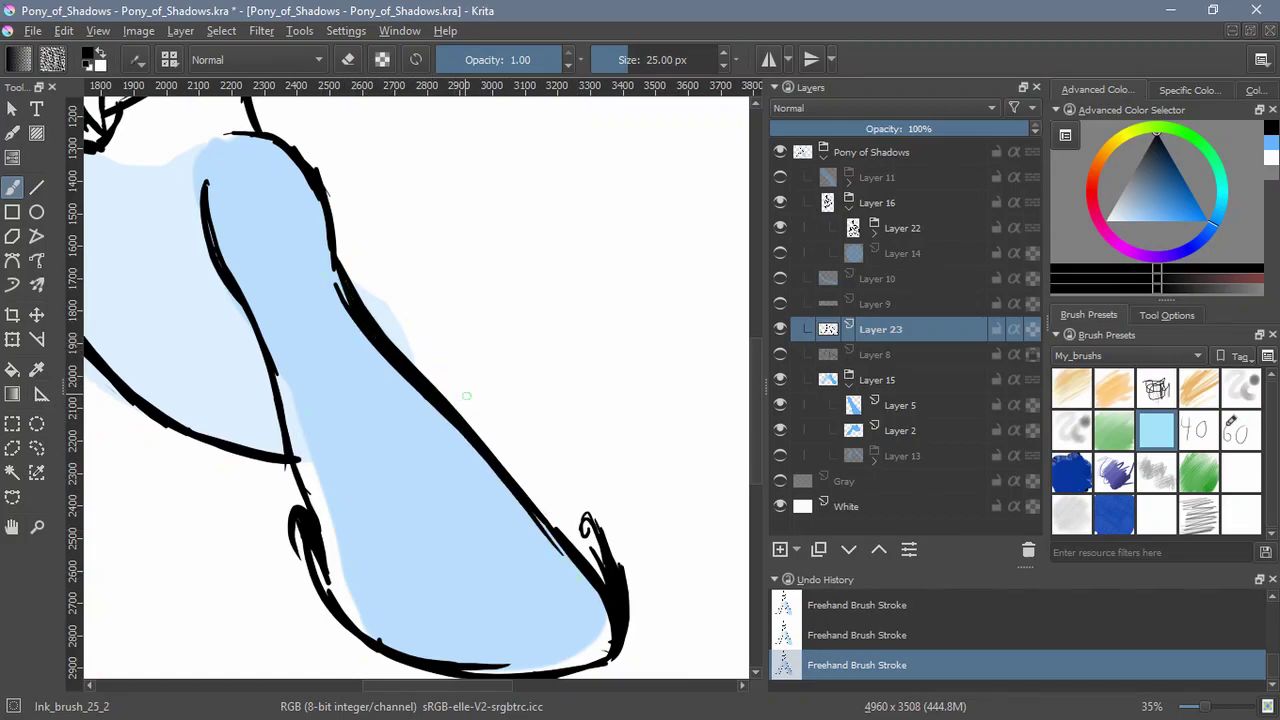
mouse_move(400, 356)
left_mouse_down()
mouse_move(406, 286)
mouse_move(412, 318)
left_mouse_up()
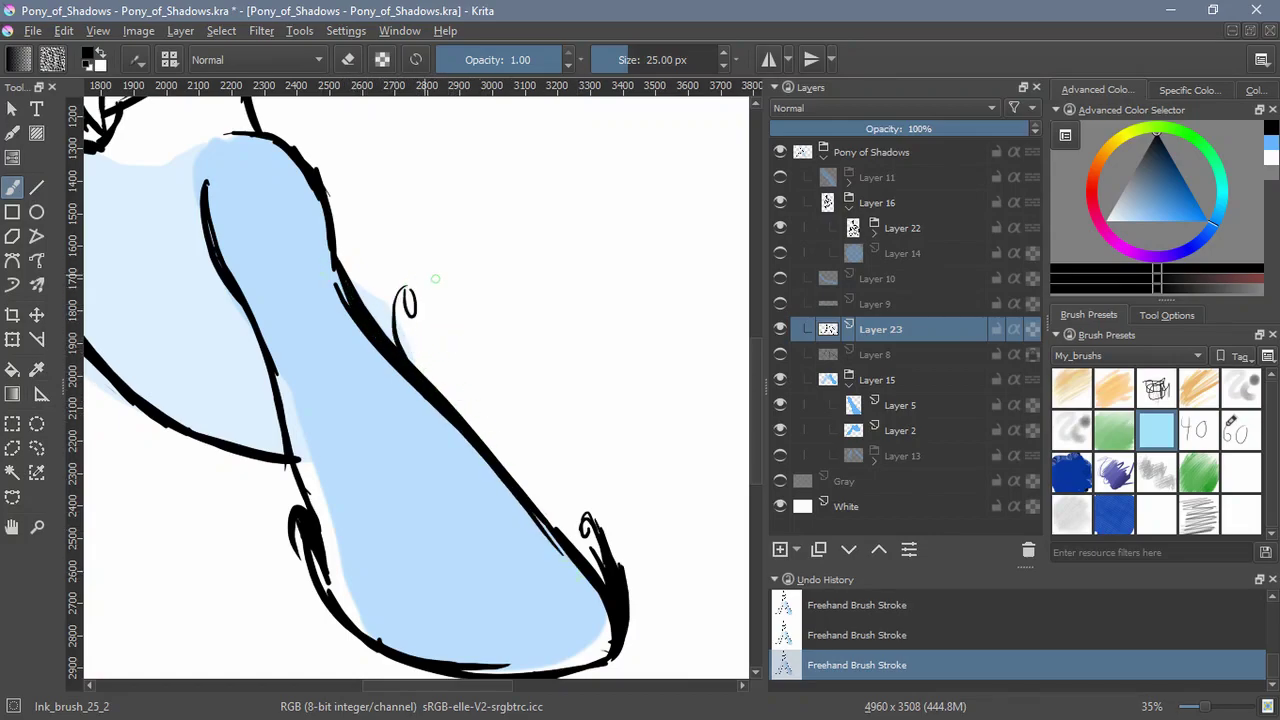
Show the Layer 13 hindquarters sketch and add a new paint layer directly above Layer 8
scroll(494, 239, "down", 2)
left_click_drag(511, 400, 497, 509)
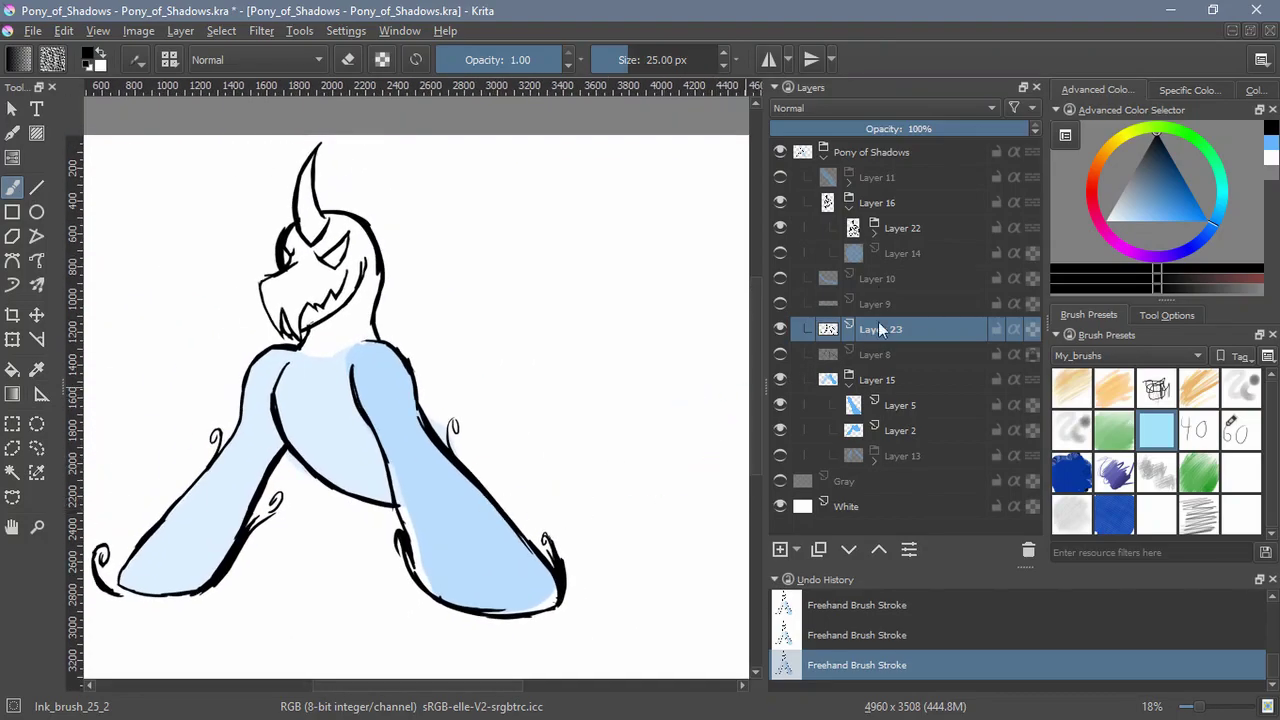
left_click(780, 430)
left_click(780, 430)
left_click(780, 406)
left_click(780, 406)
left_click(780, 456)
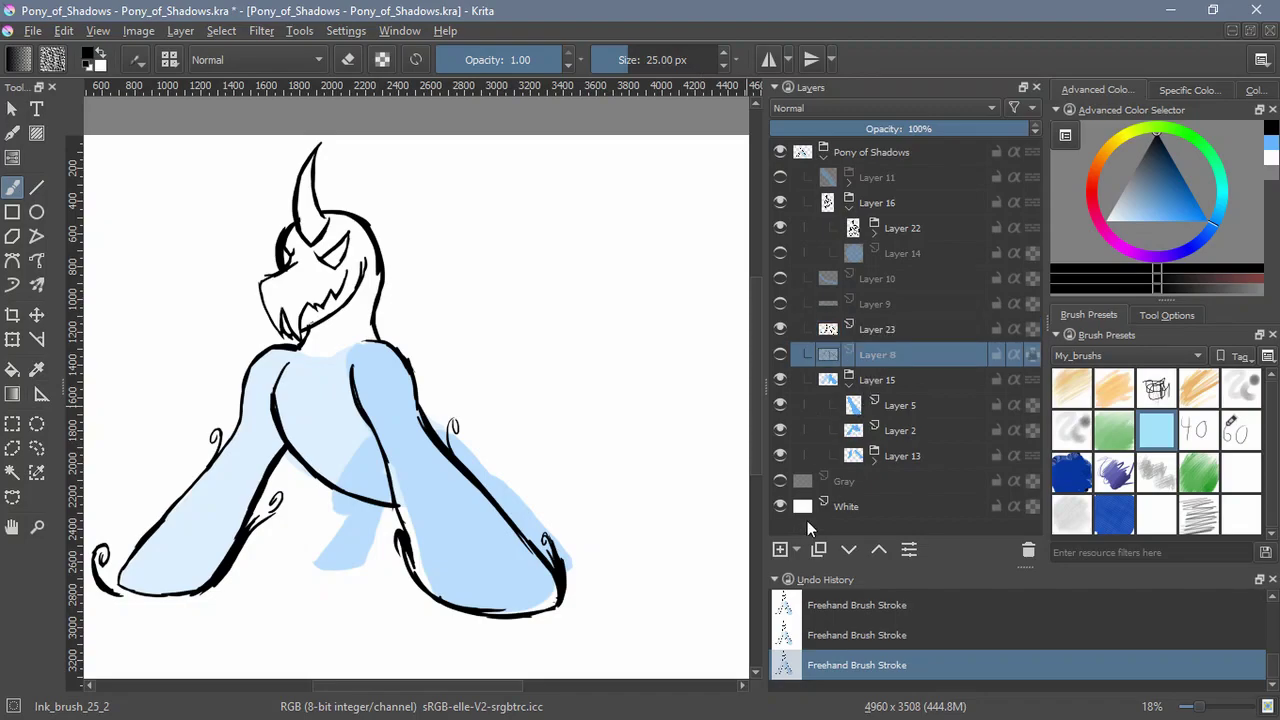
left_click(780, 549)
Ink the back and rump contour extending from behind the right front leg, redoing strokes that miss the curve
key("plus")
left_click(414, 312)
mouse_move(414, 313)
left_mouse_down()
mouse_move(478, 350)
mouse_move(462, 338)
left_mouse_up()
key("ctrl+z")
key("ctrl+z")
mouse_move(455, 337)
left_mouse_down()
mouse_move(478, 337)
mouse_move(508, 375)
left_mouse_up()
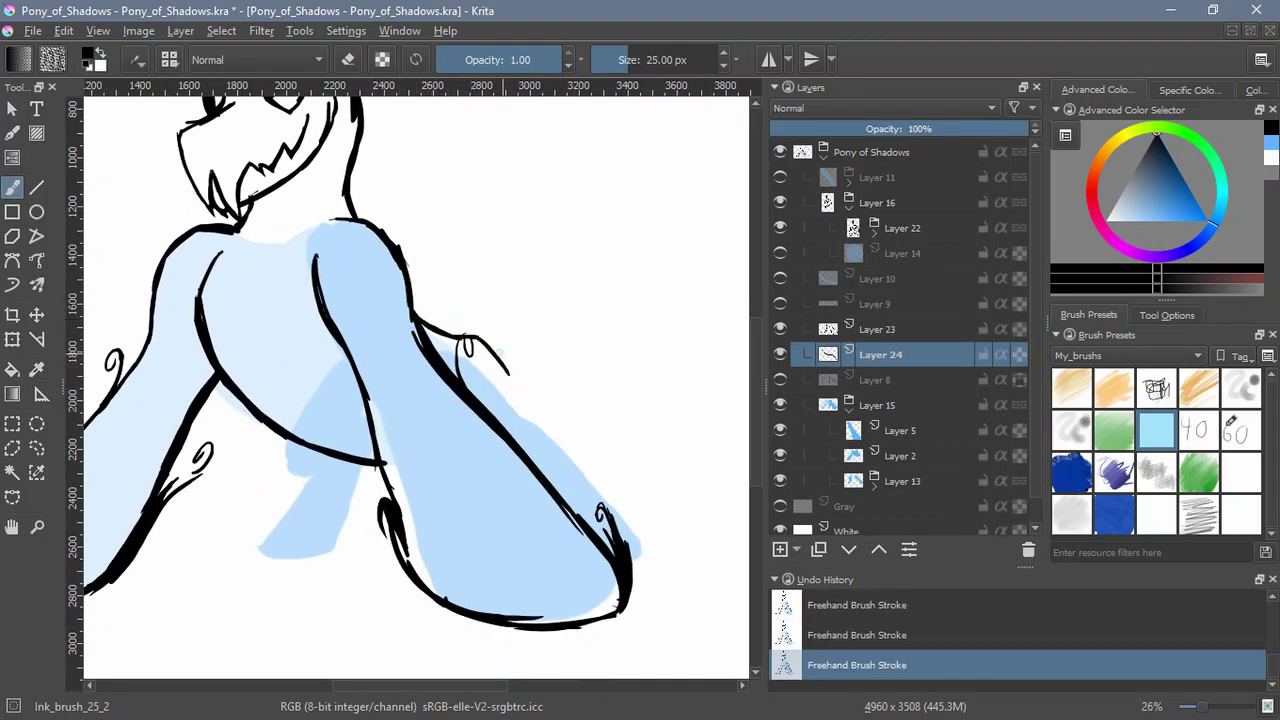
key("ctrl+z")
mouse_move(465, 336)
left_mouse_down()
mouse_move(505, 358)
mouse_move(536, 425)
left_mouse_up()
key("ctrl+z")
left_click_drag(556, 448, 558, 458)
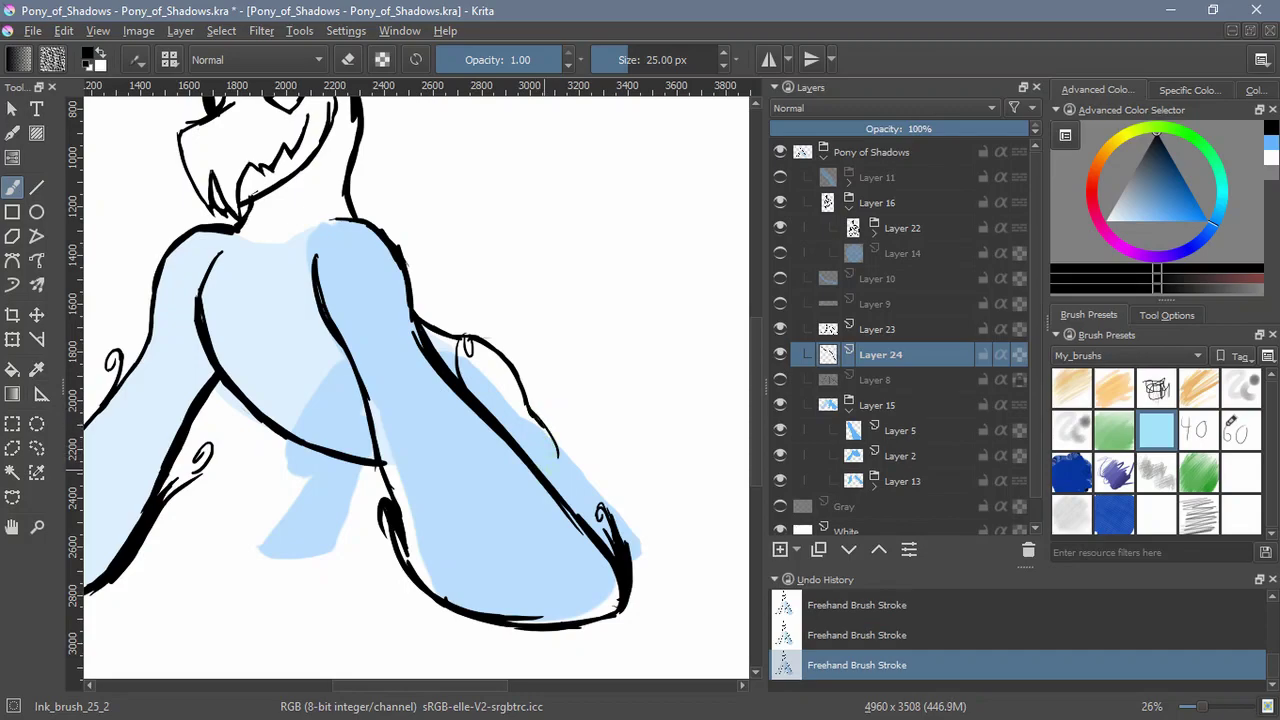
Ink the rear leg's outer edge down to its hoof and close the haunch curve against the right front leg
key("ctrl+z")
key("ctrl+z")
mouse_move(536, 452)
left_mouse_down()
mouse_move(558, 462)
mouse_move(543, 426)
mouse_move(650, 558)
left_mouse_up()
key("ctrl+z")
key("ctrl+z")
left_click_drag(528, 395, 548, 468)
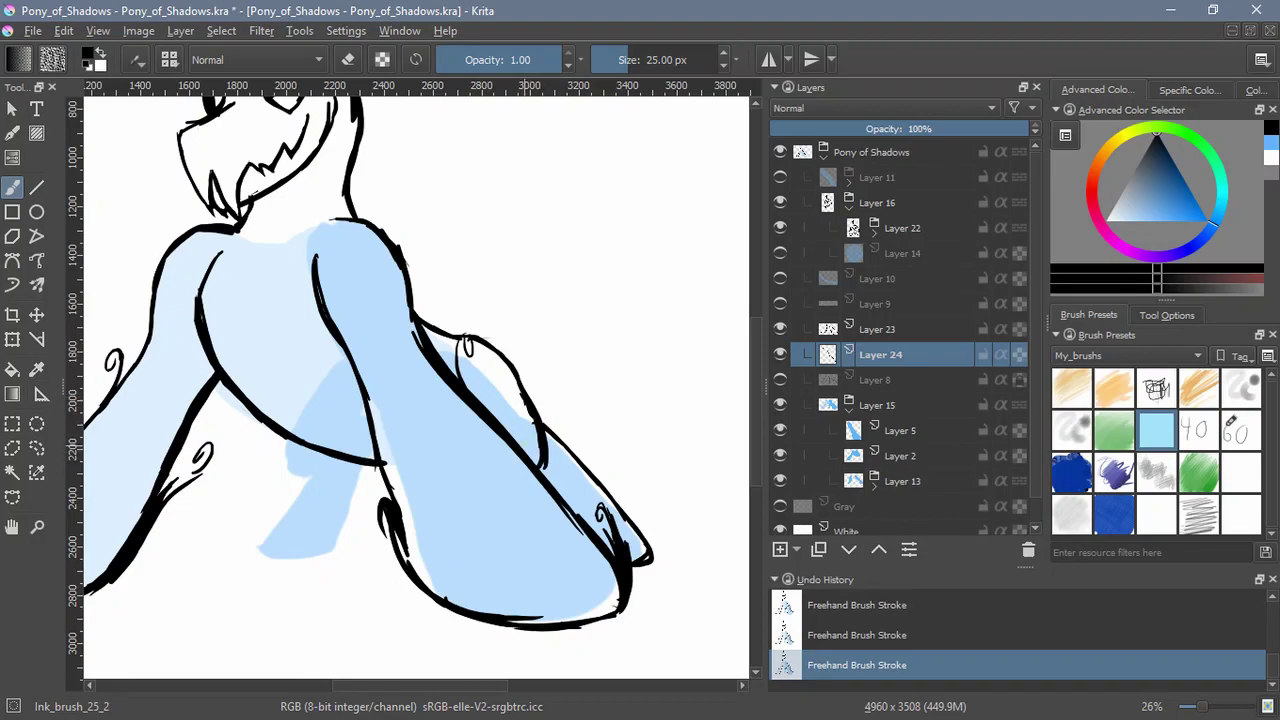
left_click_drag(459, 390, 551, 506)
left_click_drag(383, 602, 471, 421)
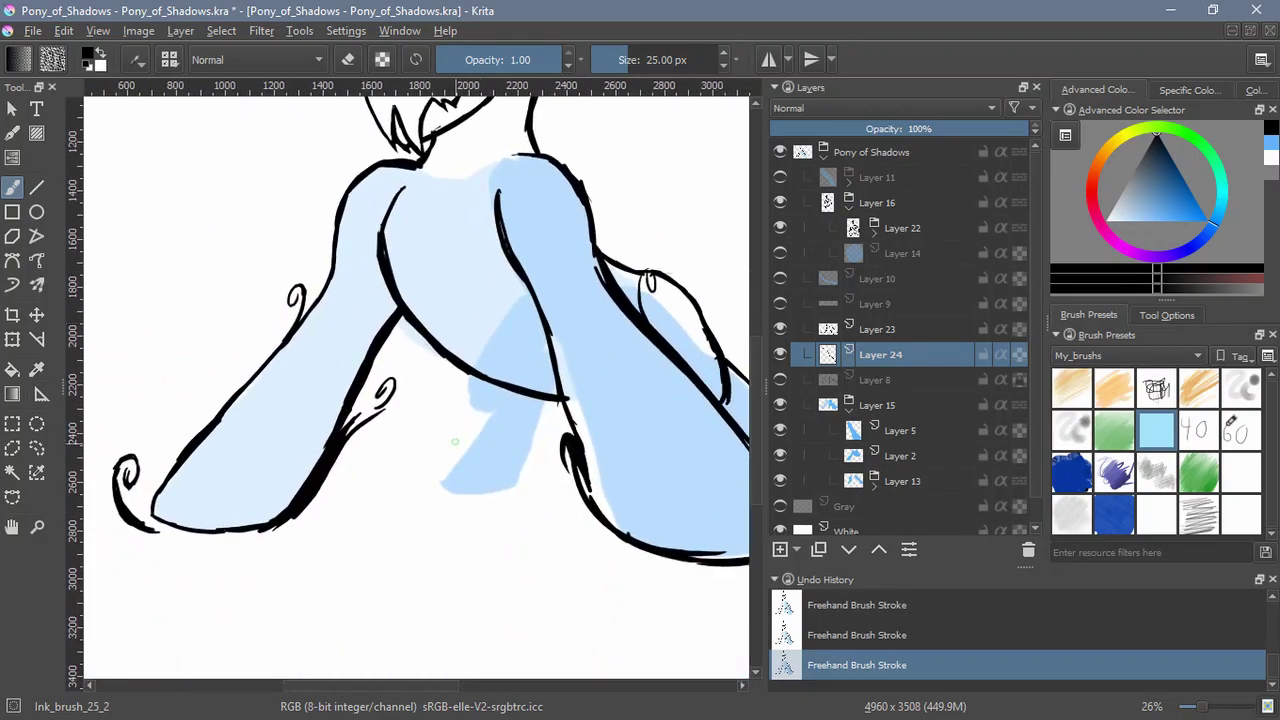
scroll(471, 420, "up", 2)
mouse_move(462, 352)
left_mouse_down()
mouse_move(460, 396)
mouse_move(518, 385)
left_mouse_up()
key("ctrl+z")
key("ctrl+z")
key("ctrl+z")
key("ctrl+z")
left_click_drag(463, 350, 477, 396)
key("ctrl+z")
key("ctrl+z")
key("ctrl+z")
left_click_drag(611, 430, 360, 385)
left_click_drag(463, 463, 505, 430)
left_click_drag(528, 408, 463, 529)
key("ctrl+z")
mouse_move(372, 261)
left_mouse_down()
mouse_move(392, 299)
mouse_move(393, 287)
mouse_move(381, 325)
left_mouse_up()
key("ctrl+z")
key("ctrl+z")
Ink the rounded knee of the far hind leg just beneath the belly line, working on a rotated canvas
left_click_drag(511, 297, 329, 451)
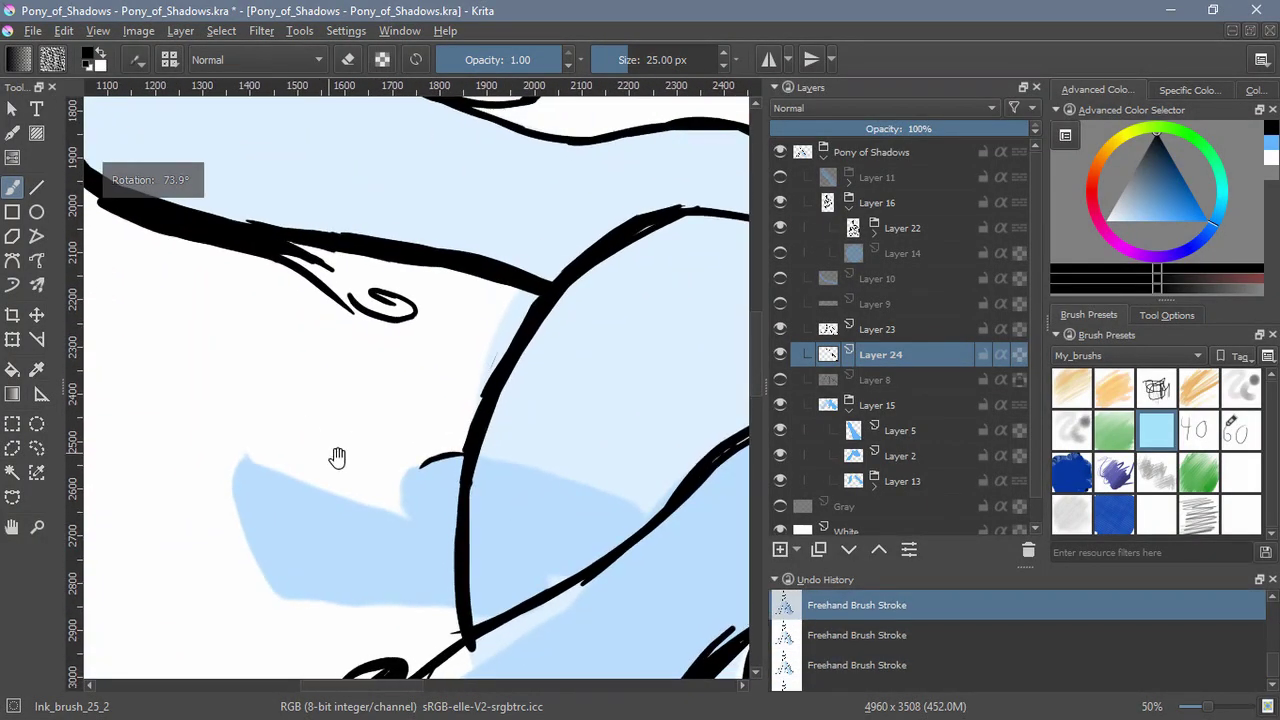
mouse_move(494, 440)
left_mouse_down()
mouse_move(506, 391)
mouse_move(461, 453)
mouse_move(479, 502)
left_mouse_up()
key("ctrl+z")
left_click_drag(458, 455, 486, 493)
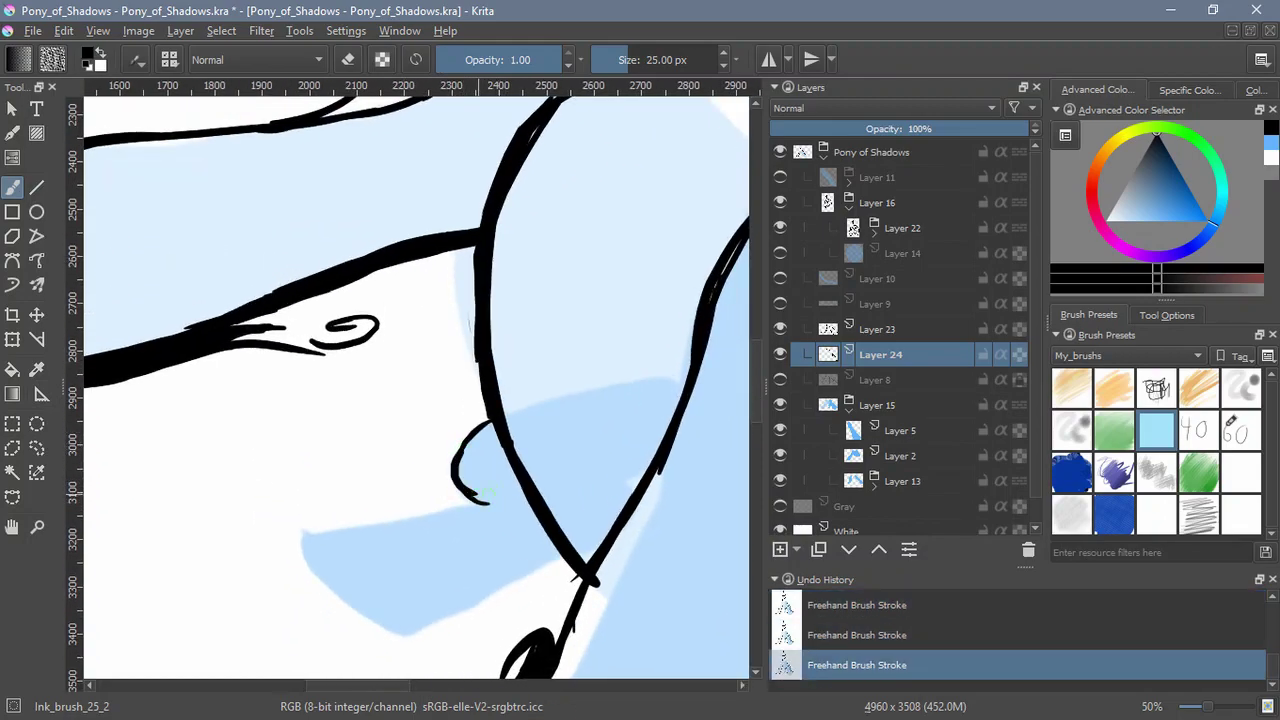
key("5")
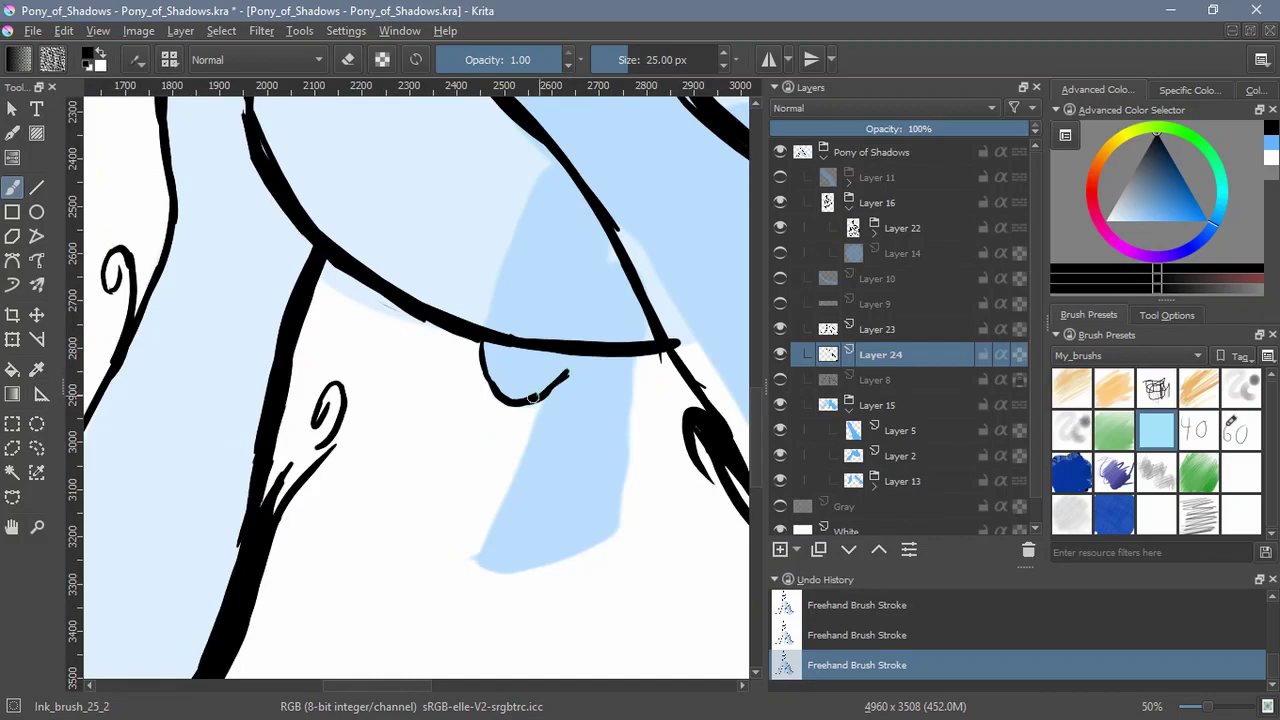
Ink the far hind leg's two lower edges and join them with the hoof's bottom line
left_click_drag(636, 360, 590, 540)
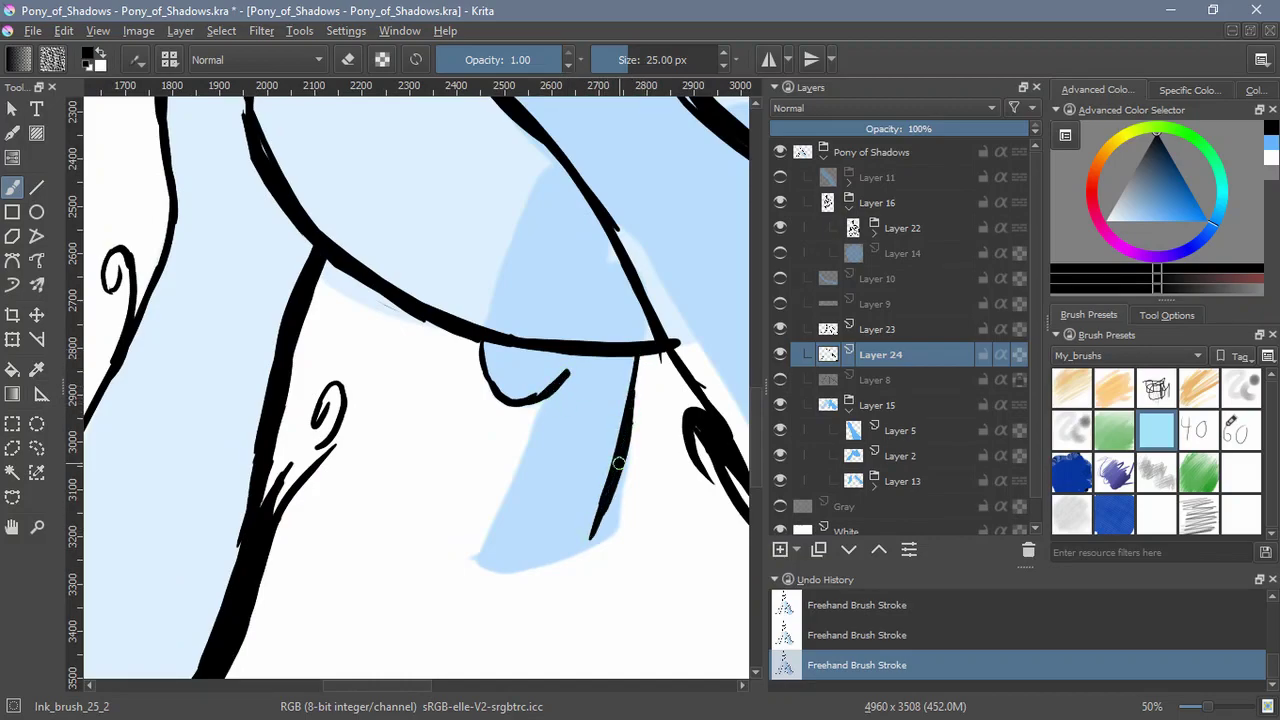
mouse_move(470, 541)
left_mouse_down()
mouse_move(561, 540)
mouse_move(576, 535)
mouse_move(520, 544)
mouse_move(602, 504)
left_mouse_up()
left_click_drag(597, 518, 503, 544)
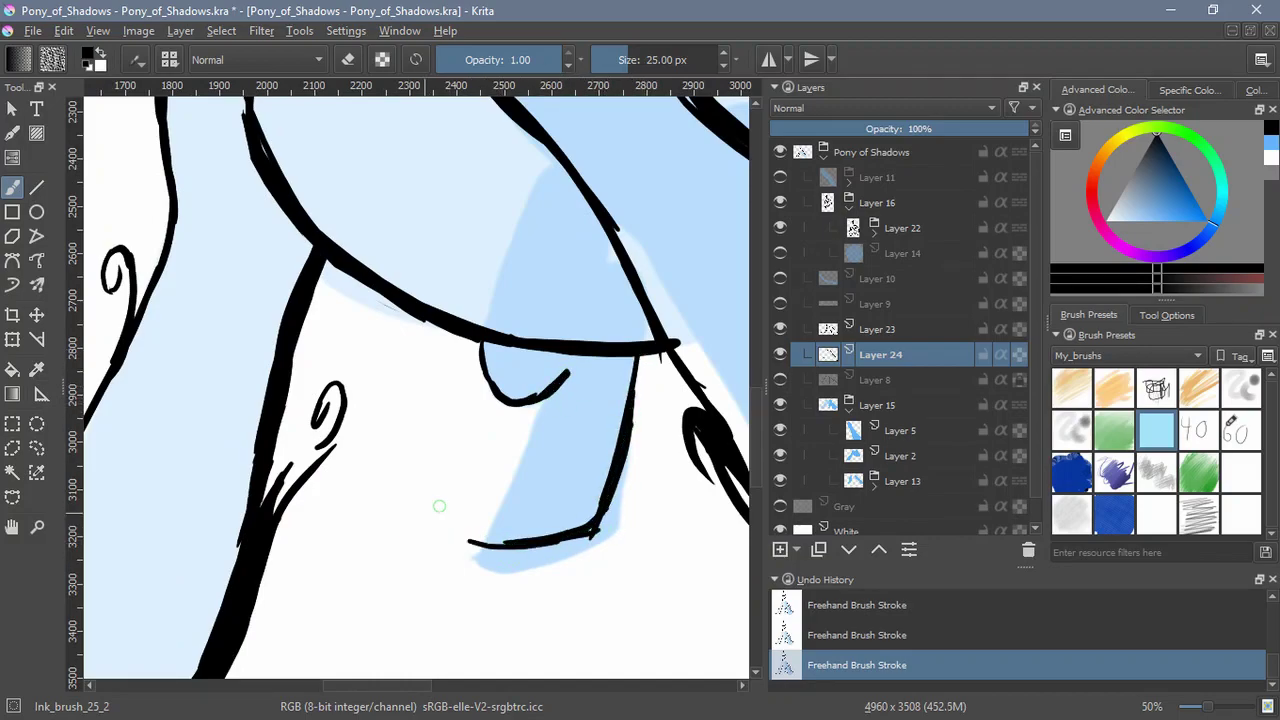
left_click_drag(556, 390, 462, 540)
left_click_drag(490, 496, 478, 540)
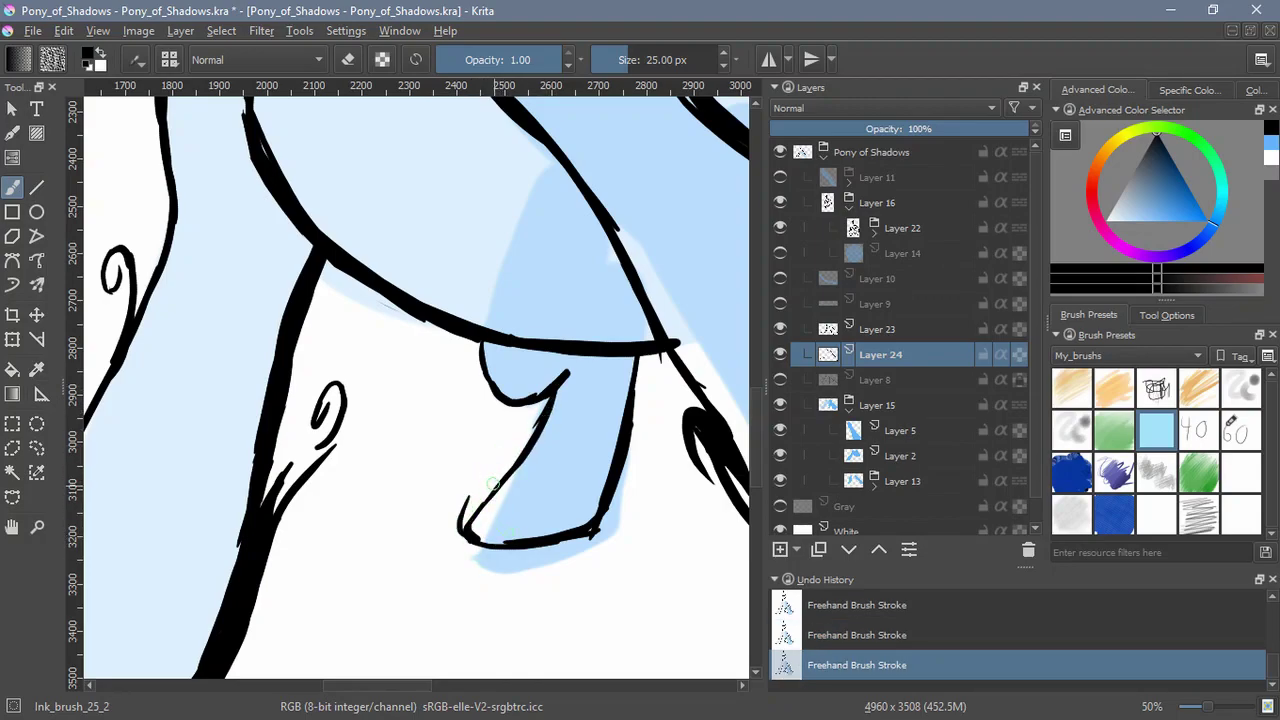
Ink small curled wisps on both sides of the far hind hoof and reset the canvas rotation
mouse_move(473, 539)
left_mouse_down()
mouse_move(519, 470)
mouse_move(466, 504)
mouse_move(480, 469)
mouse_move(456, 500)
mouse_move(450, 490)
mouse_move(474, 468)
left_mouse_up()
mouse_move(623, 495)
left_mouse_down()
mouse_move(652, 488)
mouse_move(641, 473)
left_mouse_up()
key("ctrl+z")
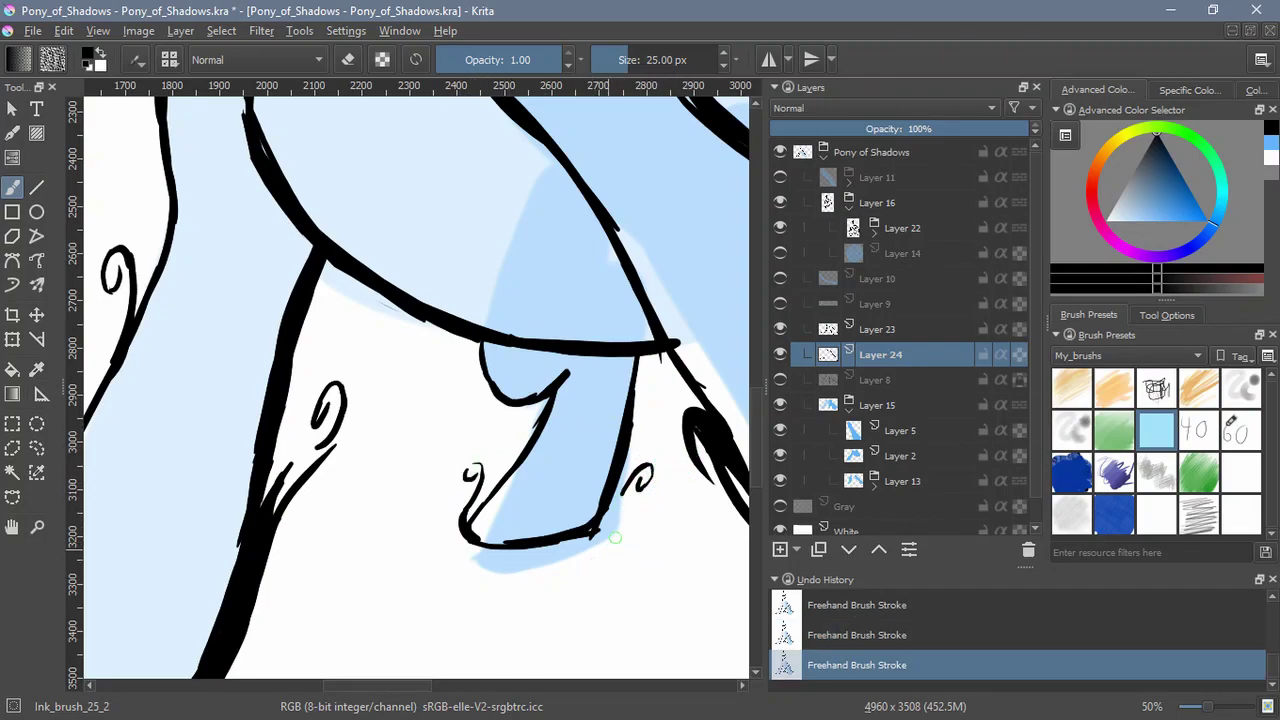
left_click_drag(679, 528, 502, 606)
key("5")
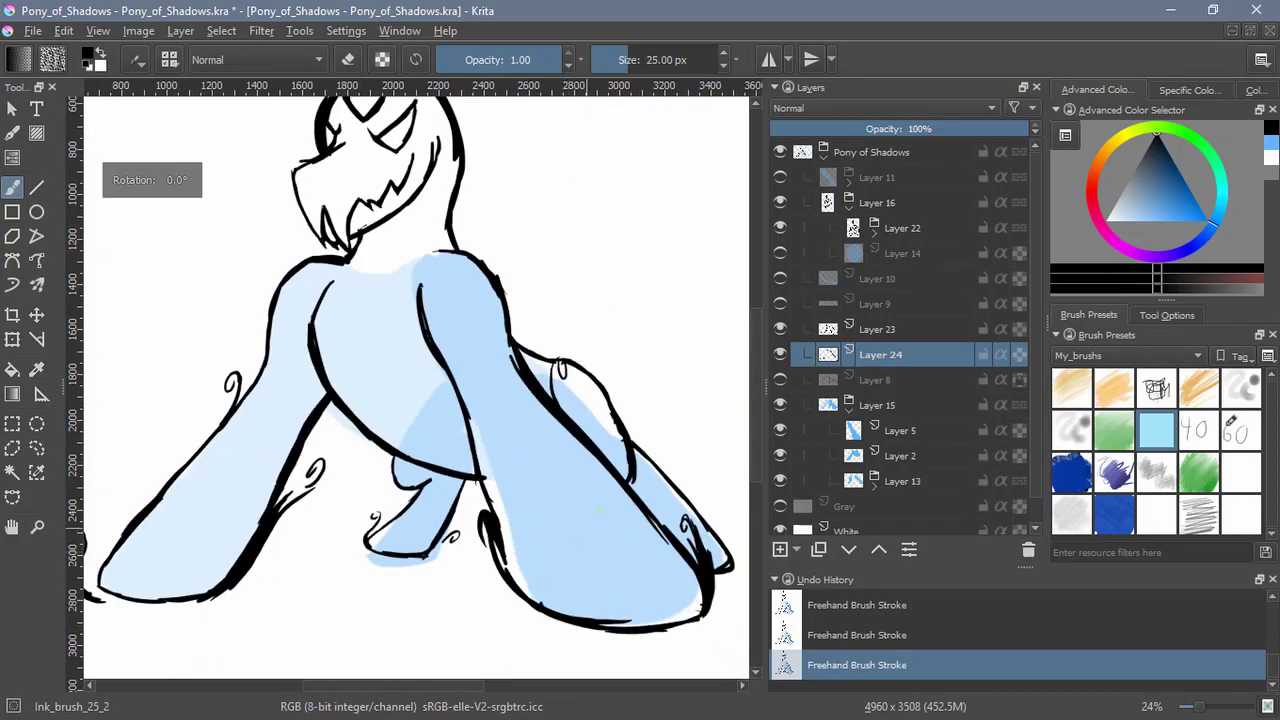
Select the far hind leg's line art with a freehand outline and start the Transform tool on it
left_click_drag(449, 574, 543, 486)
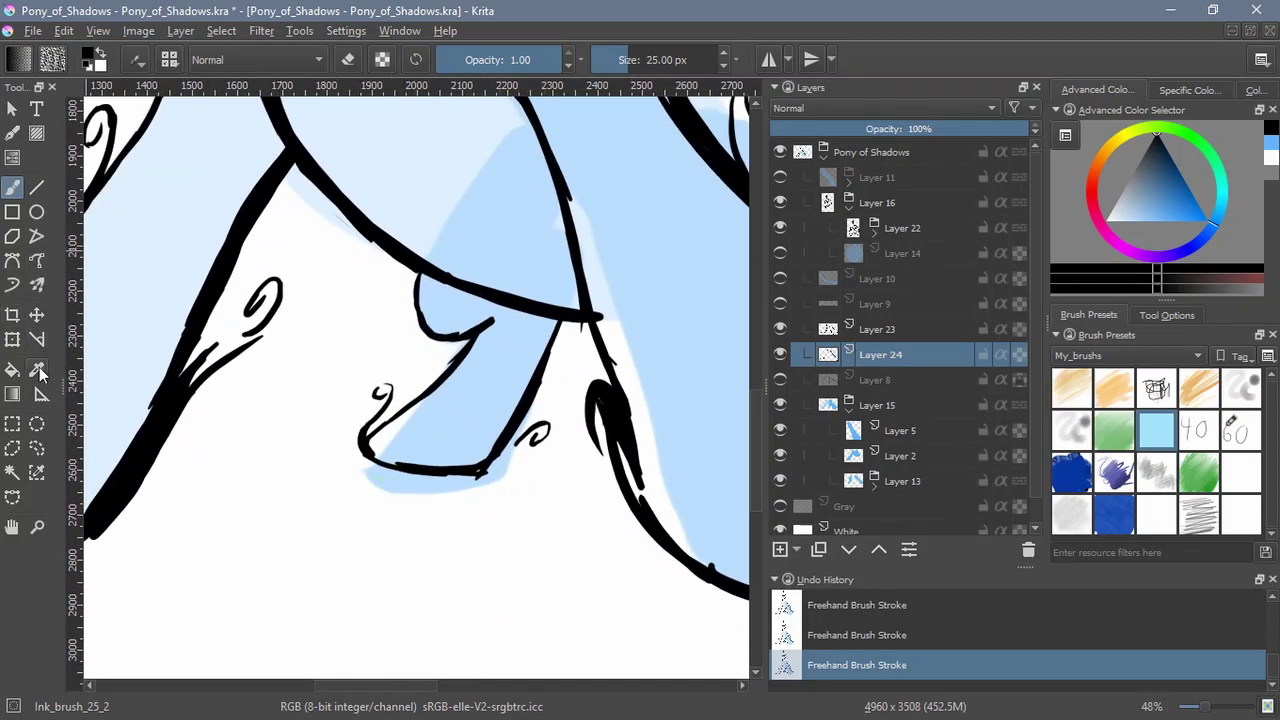
left_click(13, 340)
left_click(37, 448)
mouse_move(580, 252)
left_mouse_down()
mouse_move(547, 592)
mouse_move(612, 420)
left_mouse_up()
left_click(12, 340)
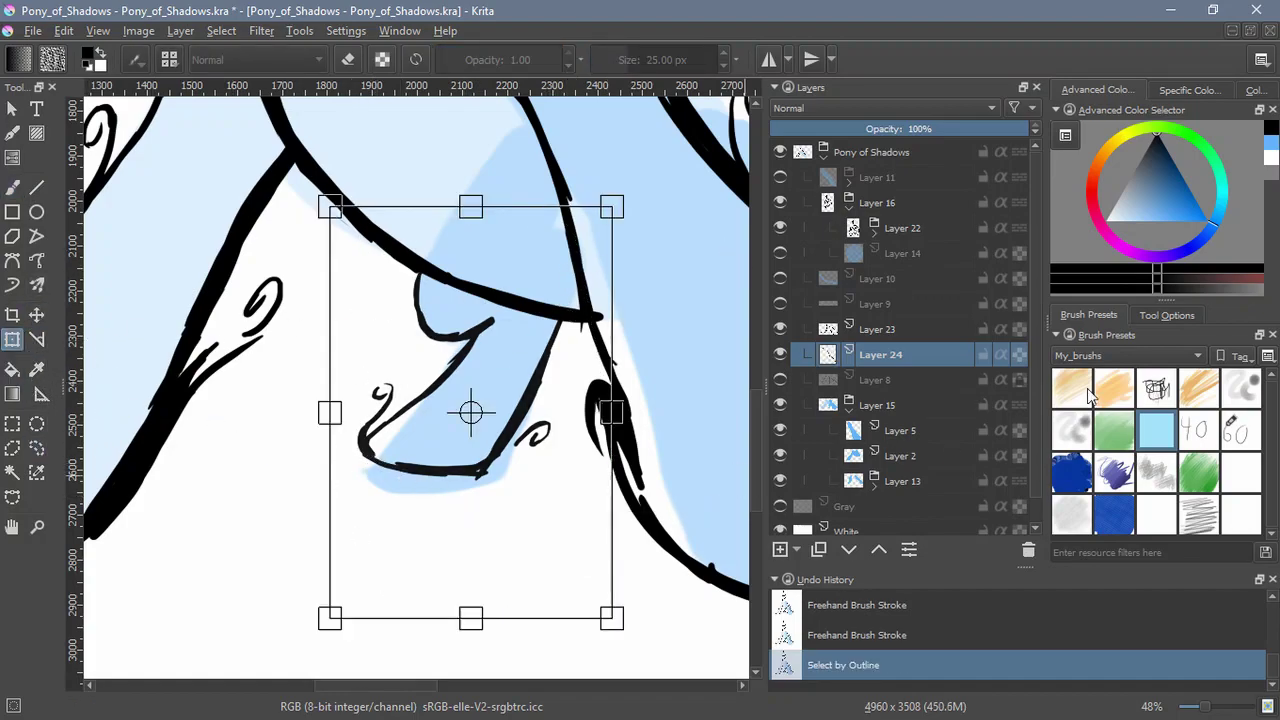
Switch the transform to Cage mode and place a closed 11-point cage around the far hind leg
left_click(1167, 314)
left_click(1134, 359)
left_click(401, 216)
left_click(360, 290)
left_click(319, 368)
left_click(295, 458)
left_click(337, 484)
left_click(421, 491)
left_click(503, 489)
left_click(551, 468)
left_click(574, 391)
left_click(583, 289)
left_click(459, 189)
left_click(401, 216)
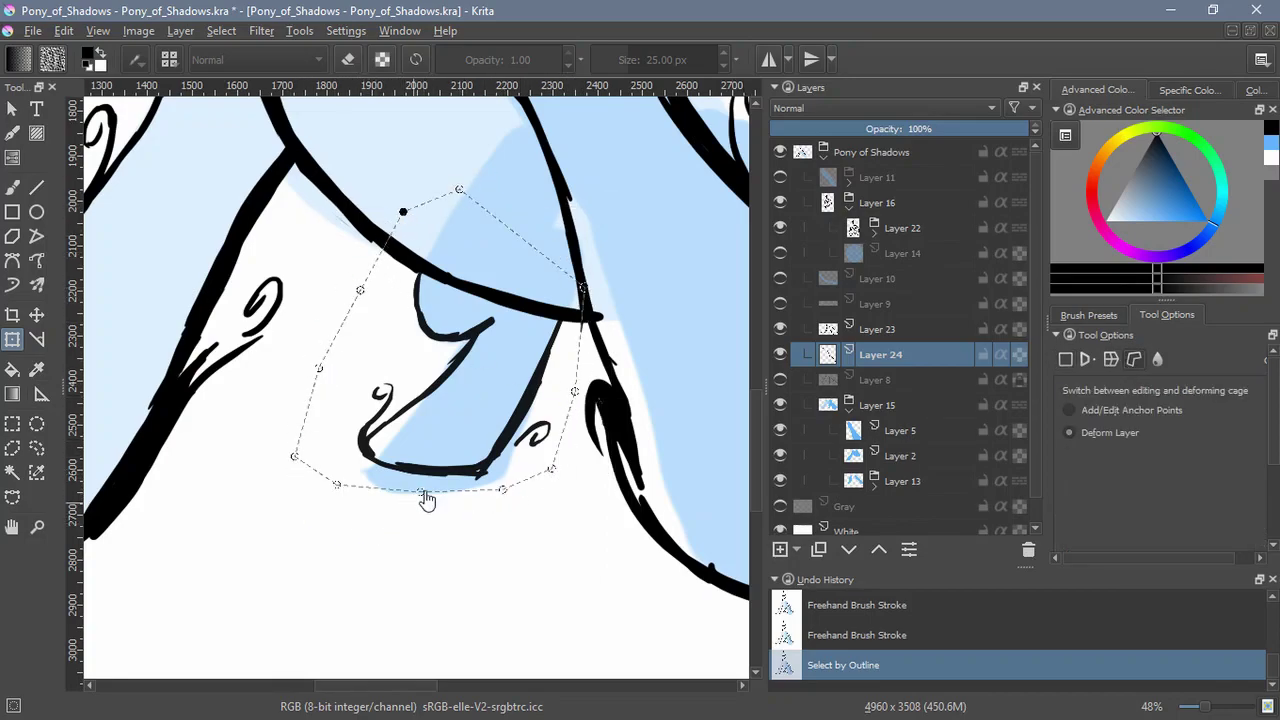
Pull the cage's lower and outer points outward to enlarge the far hind leg, apply the transform and clear the selection
left_click_drag(337, 486, 331, 555)
mouse_move(421, 493)
left_mouse_down()
mouse_move(434, 514)
mouse_move(423, 515)
left_mouse_up()
left_click_drag(297, 460, 288, 488)
mouse_move(421, 507)
left_mouse_down()
mouse_move(429, 524)
mouse_move(433, 514)
left_mouse_up()
left_click_drag(319, 368, 316, 360)
mouse_move(360, 290)
left_mouse_down()
mouse_move(338, 246)
mouse_move(337, 264)
left_mouse_up()
left_click_drag(503, 489, 510, 518)
key("Return")
left_click(221, 30)
left_click(229, 71)
Add a new paint layer above Layer 23 and show the Layer 9 wing sketch
scroll(547, 537, "down", 4)
scroll(547, 537, "down", 1)
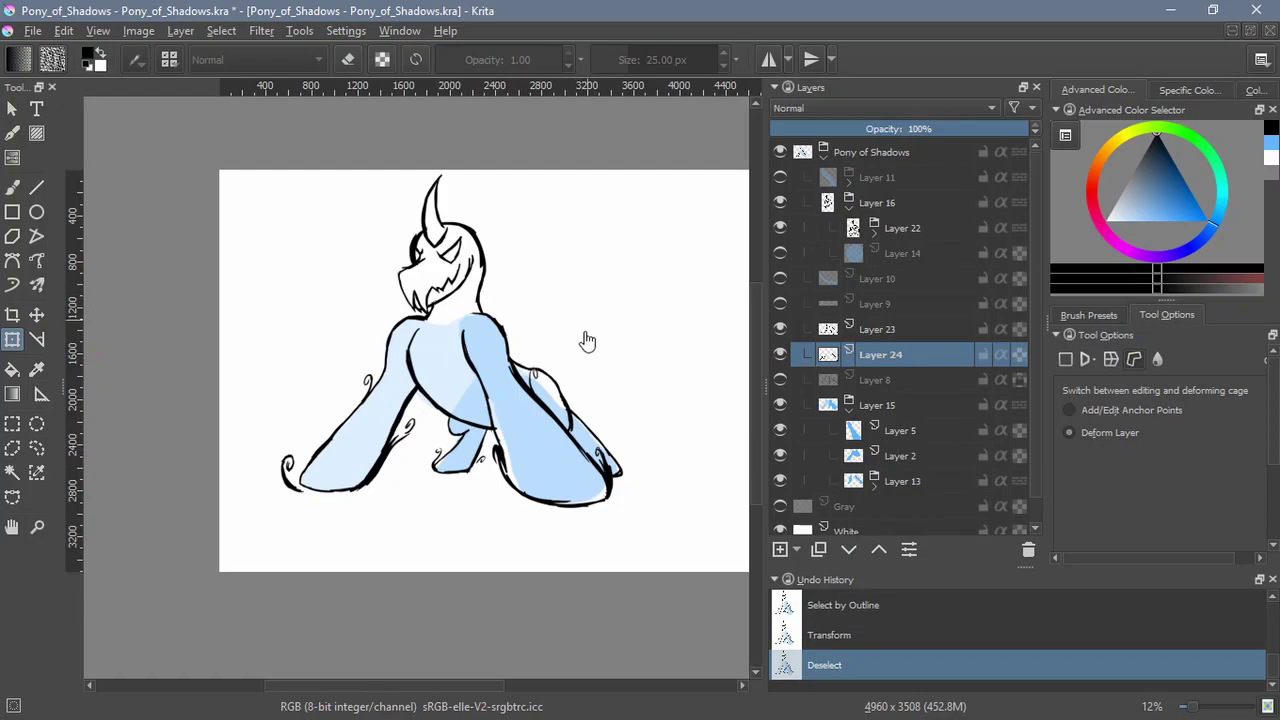
left_click(780, 550)
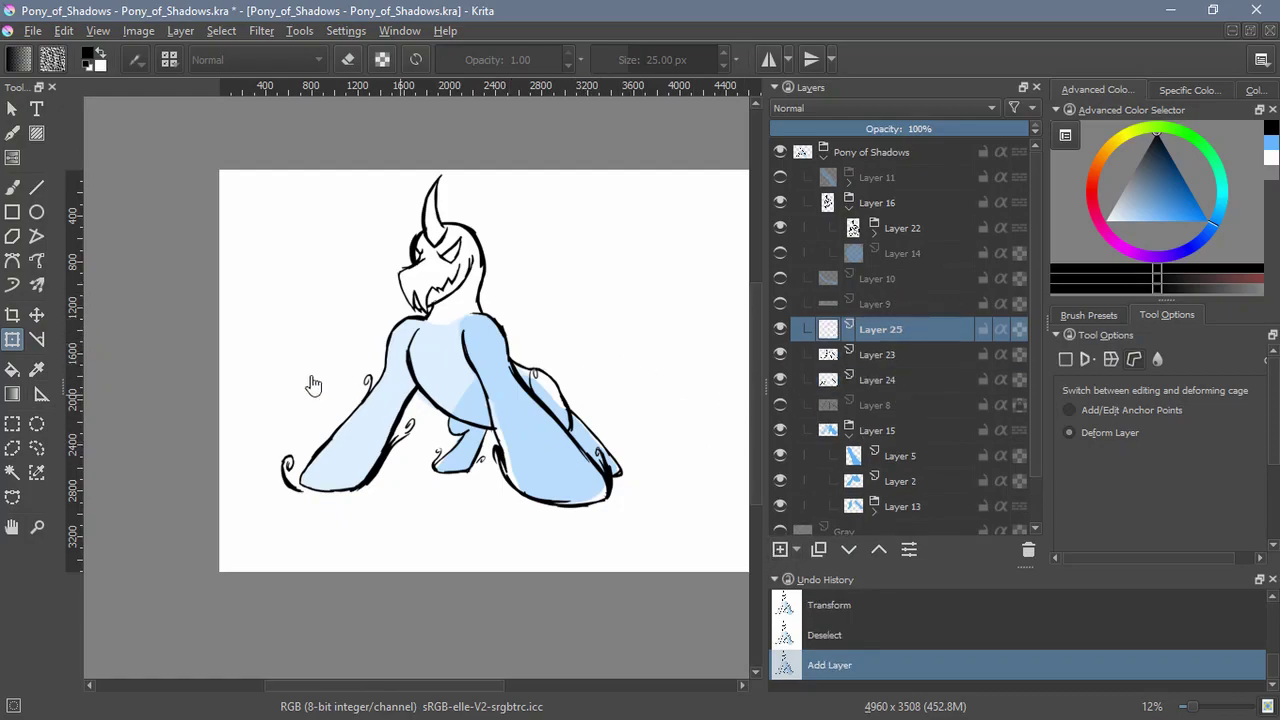
left_click(781, 302)
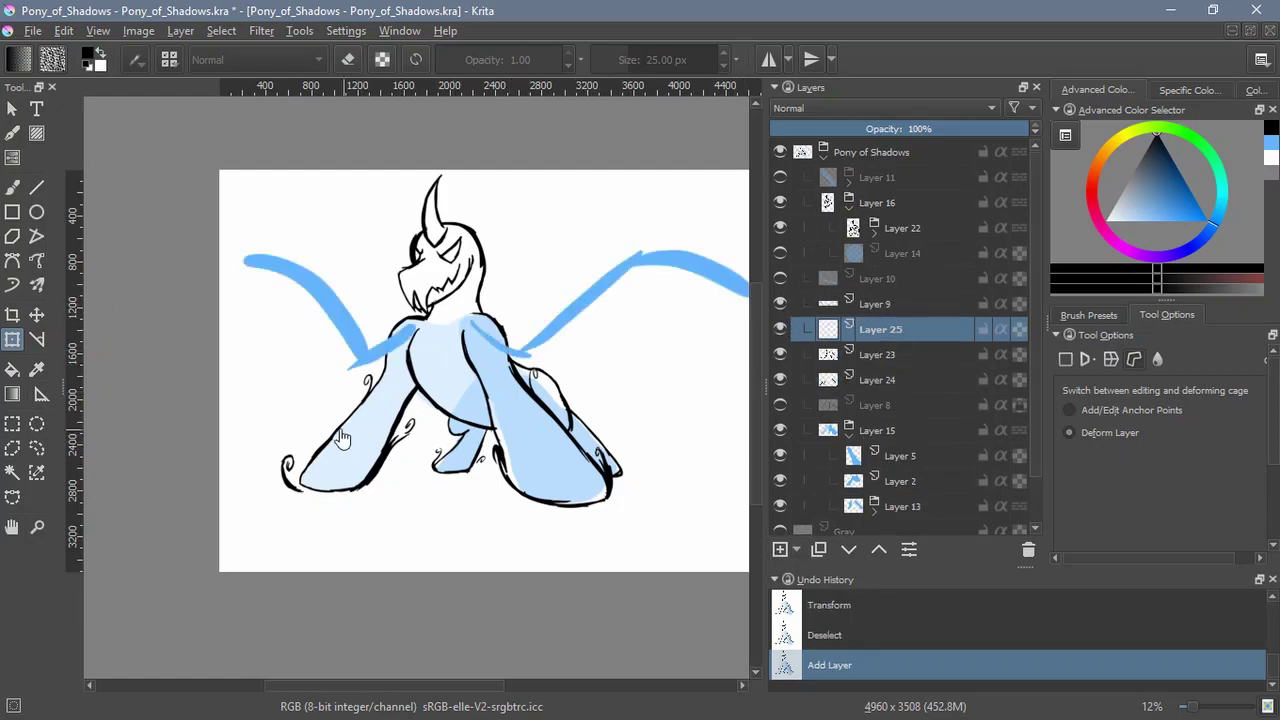
Activate the freehand brush and lower the new empty layer to directly above the Layer 15 group
key("b")
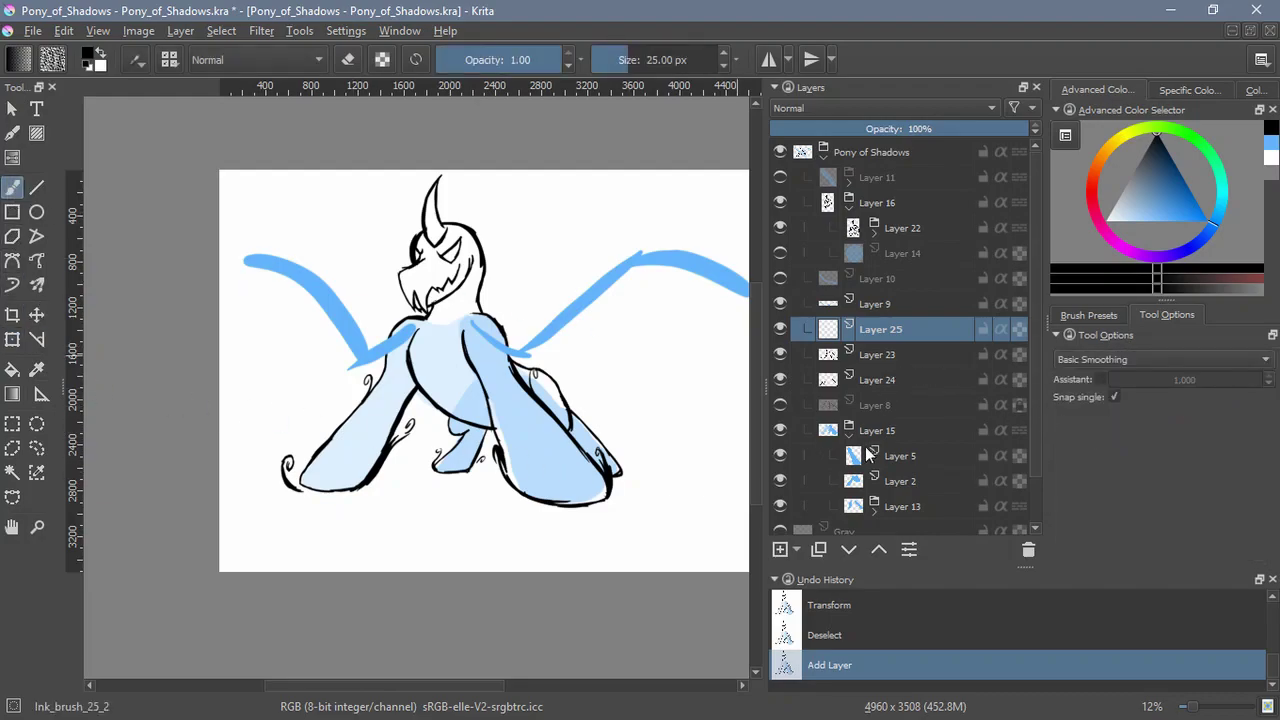
left_click(848, 549)
left_click(848, 549)
left_click(848, 549)
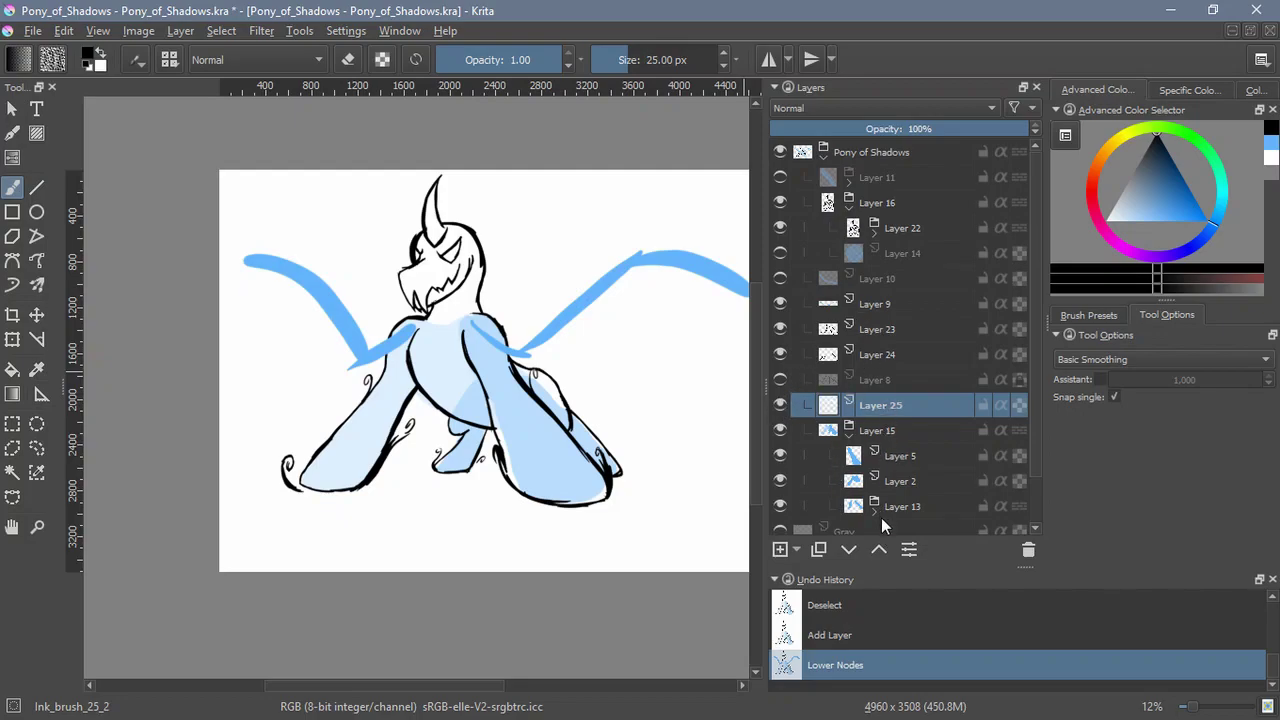
Move Layer 25 above Layer 23 and the Layer 9 wing sketch directly below Layer 24, then make Layer 25 active
left_click(876, 550)
left_click(876, 550)
left_click(876, 550)
left_click(830, 310)
left_click(851, 549)
left_click(851, 549)
left_click(851, 549)
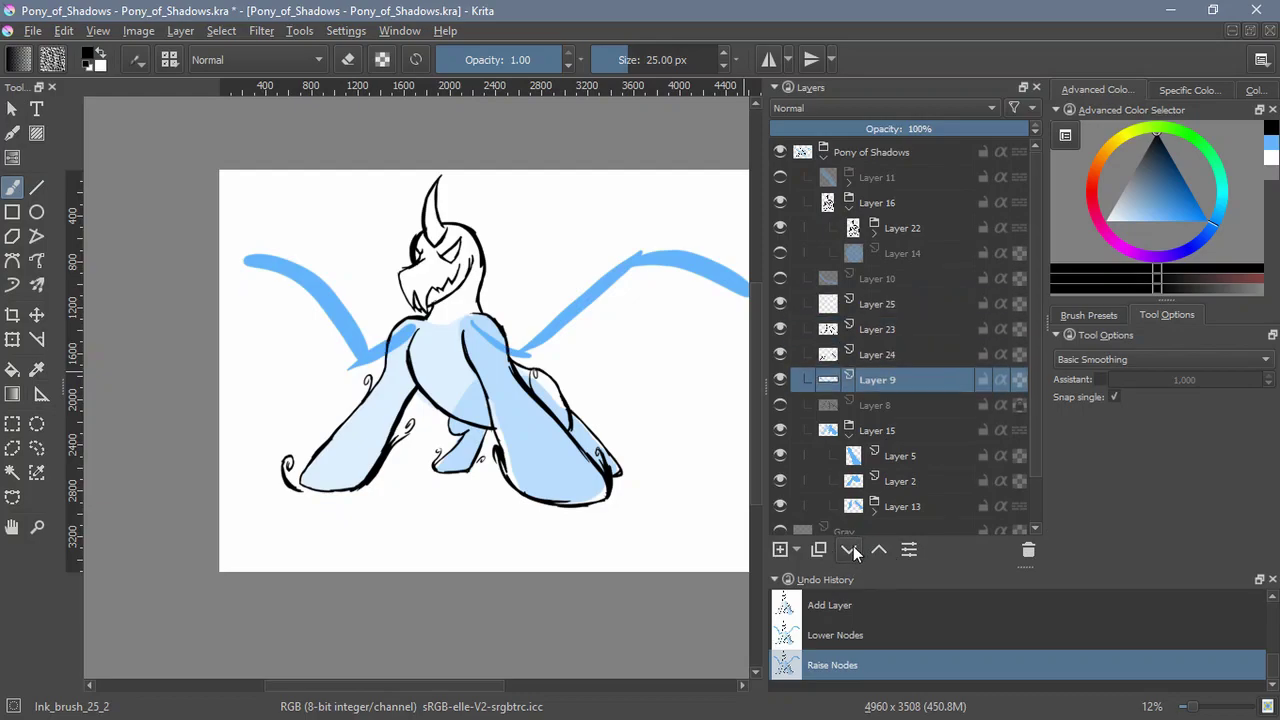
left_click(867, 303)
left_click_drag(637, 322, 580, 394)
key("ctrl+z")
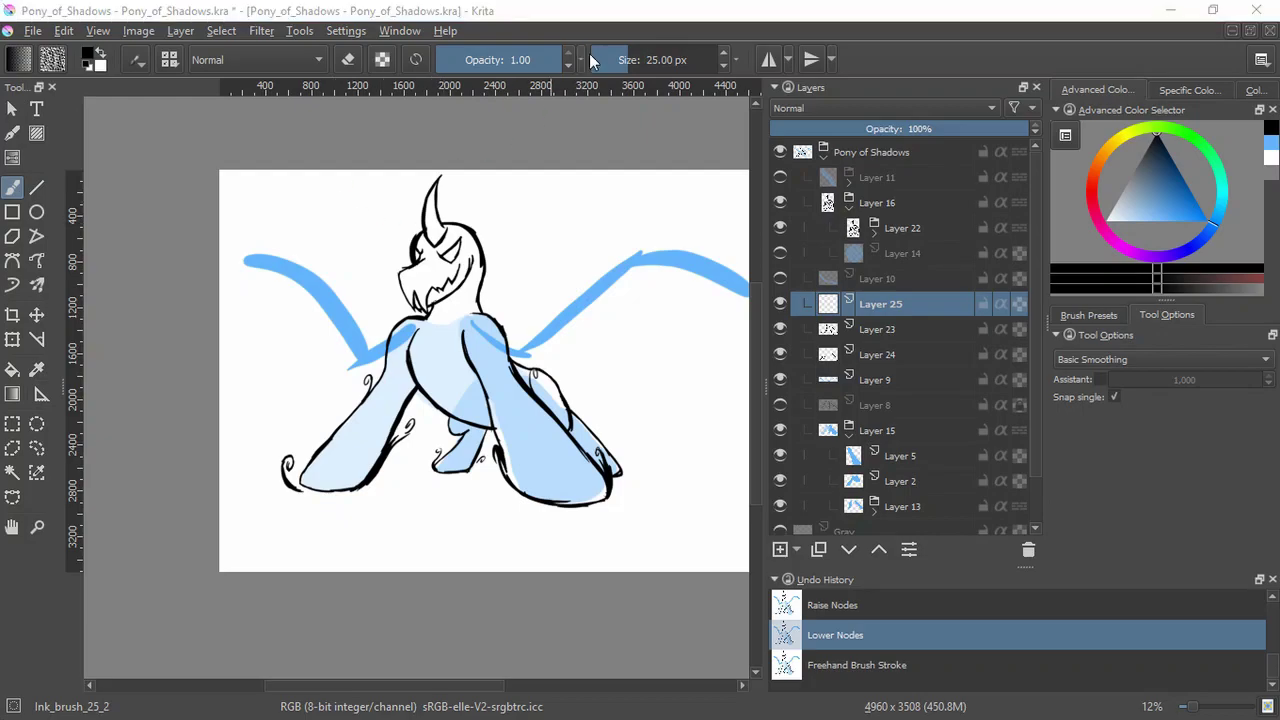
key("ctrl+shift+0")
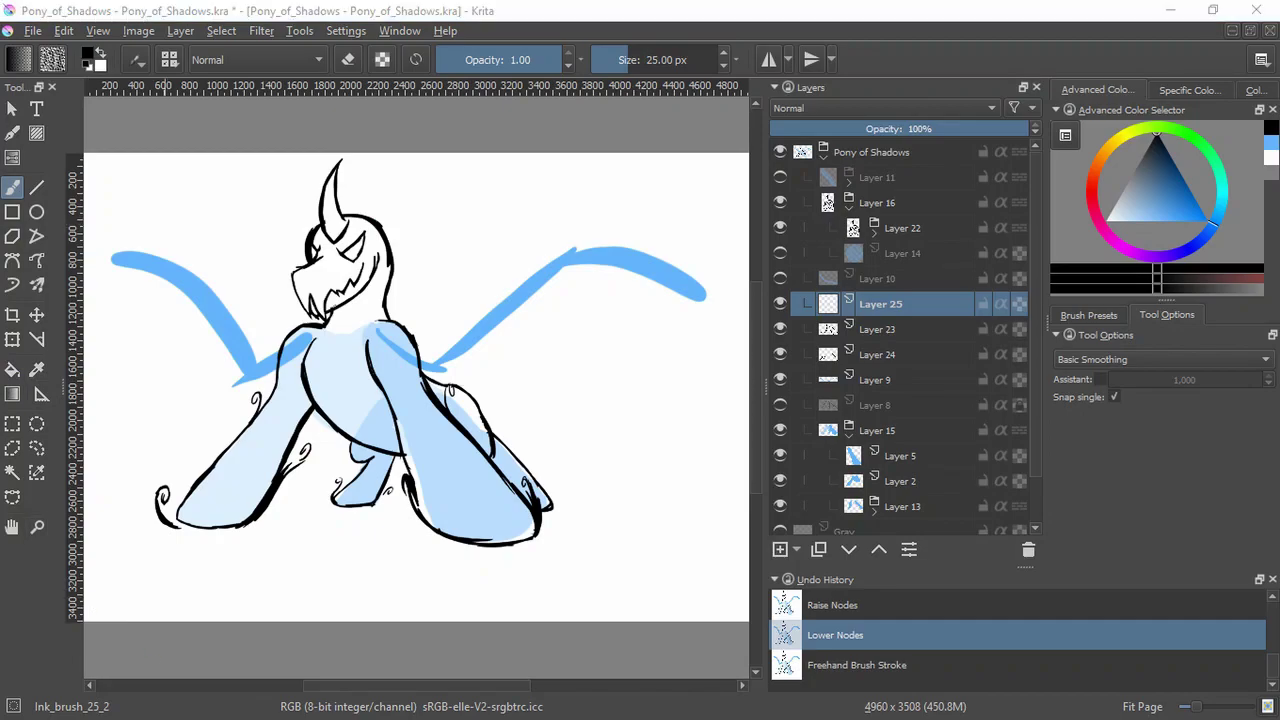
left_click_drag(454, 281, 516, 324)
key("ctrl+z")
Ink the curved shoulder fold across the chest and the spiked lower base of the right-hand wing
left_click_drag(444, 386, 448, 341)
left_click_drag(366, 304, 278, 366)
mouse_move(374, 299)
left_mouse_down()
mouse_move(277, 366)
mouse_move(416, 336)
mouse_move(402, 349)
mouse_move(424, 363)
left_mouse_up()
key("ctrl+z")
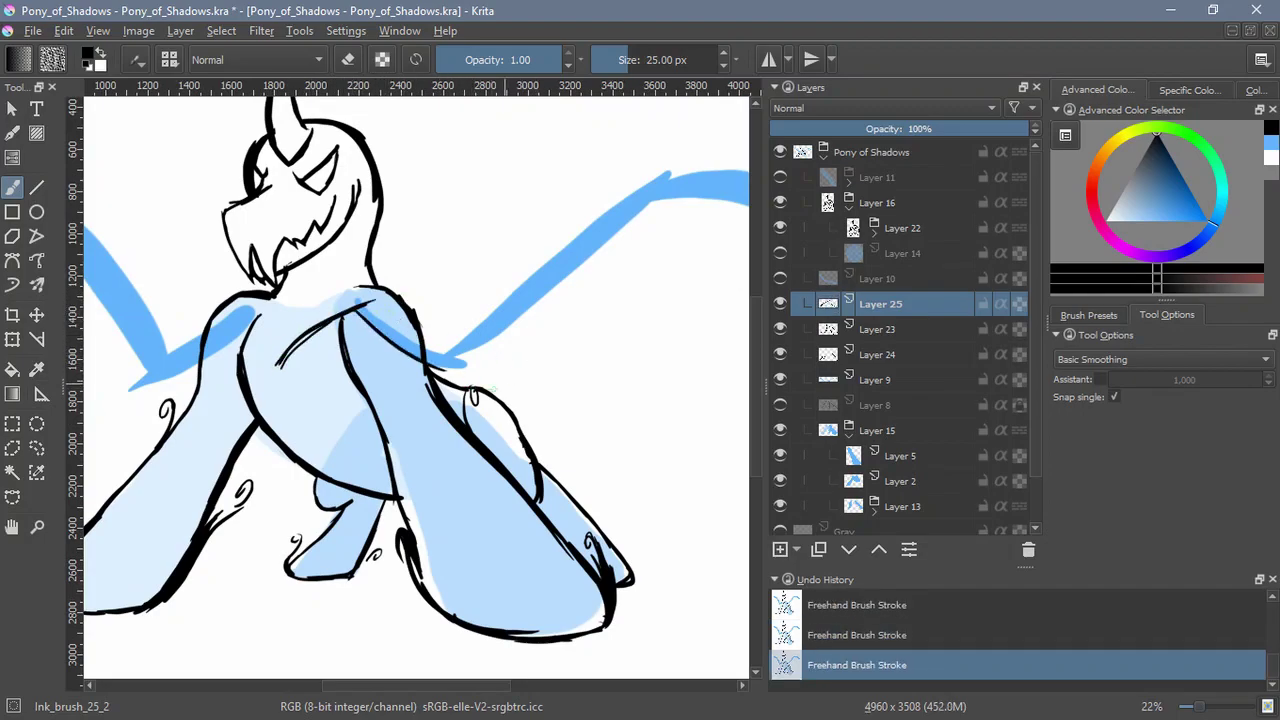
left_click_drag(536, 311, 438, 373)
left_click_drag(338, 430, 474, 418)
key("ctrl+z")
left_click_drag(334, 430, 420, 452)
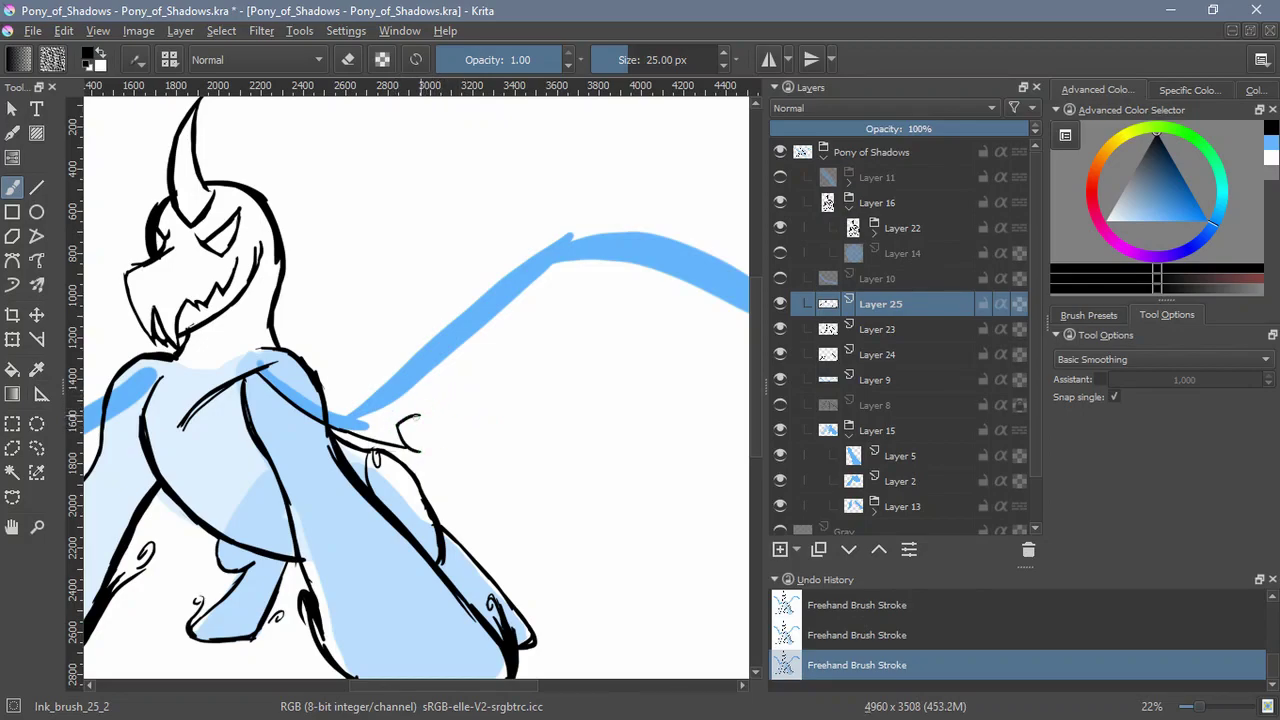
Ink the underside of the right-hand wing's arm, curving between the wing joint and the spiked notch
left_click_drag(563, 258, 478, 382)
key("ctrl+z")
mouse_move(418, 415)
left_mouse_down()
mouse_move(482, 372)
mouse_move(418, 418)
left_mouse_up()
key("ctrl+z")
left_click_drag(553, 296, 513, 363)
Ink a second shoulder line above the chest fold, running from the chest past the base of the neck
left_click_drag(186, 382, 274, 345)
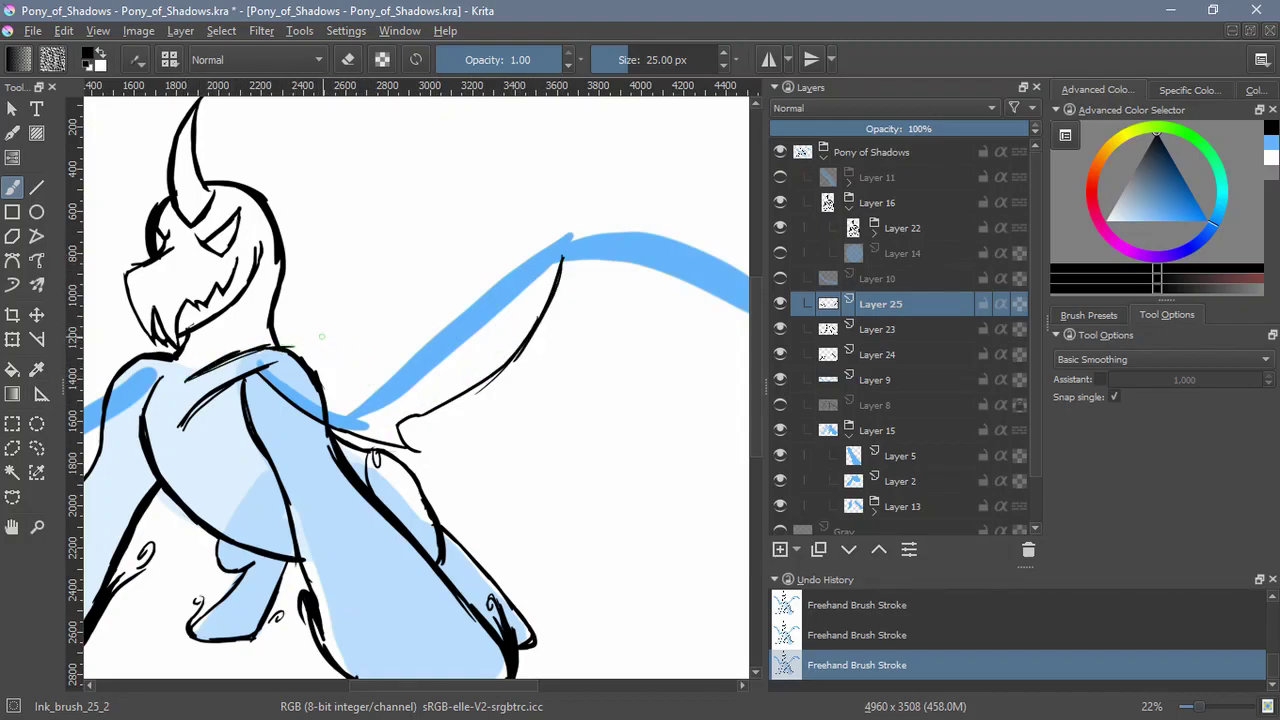
key("ctrl+z")
key("ctrl+z")
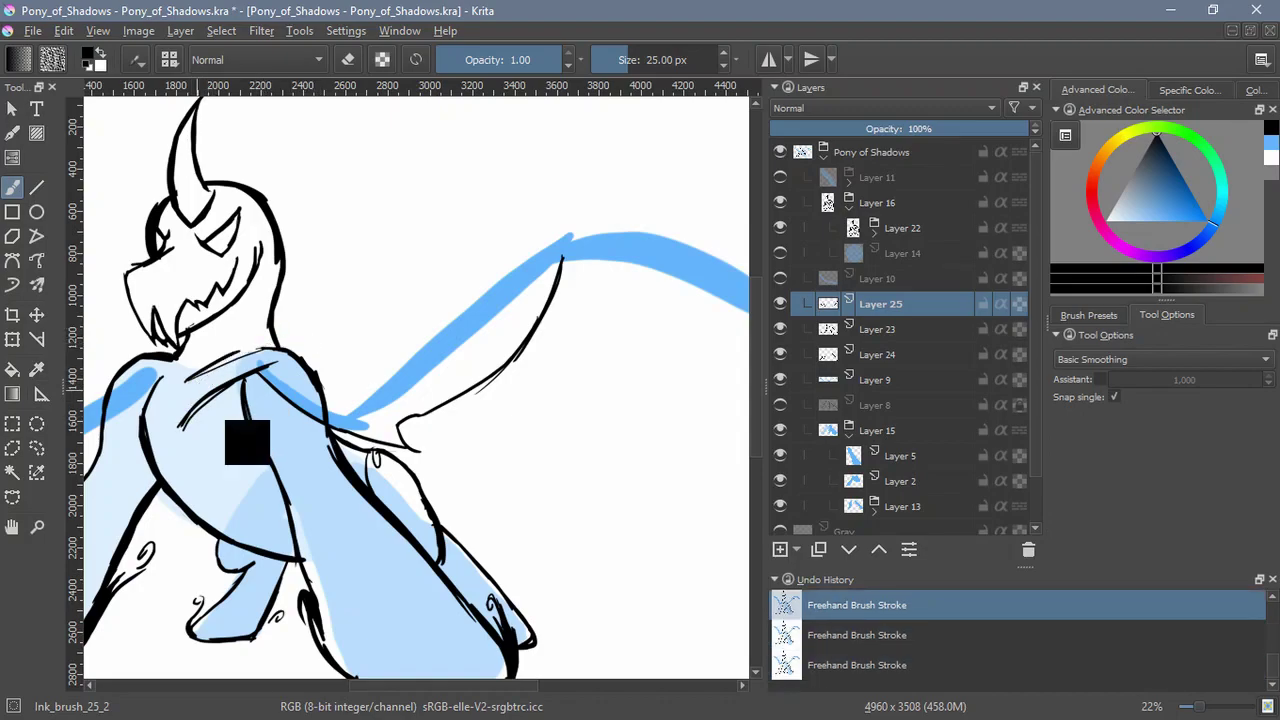
mouse_move(188, 381)
left_mouse_down()
mouse_move(293, 333)
mouse_move(352, 351)
mouse_move(383, 379)
mouse_move(436, 379)
left_mouse_up()
left_click_drag(505, 277, 393, 355)
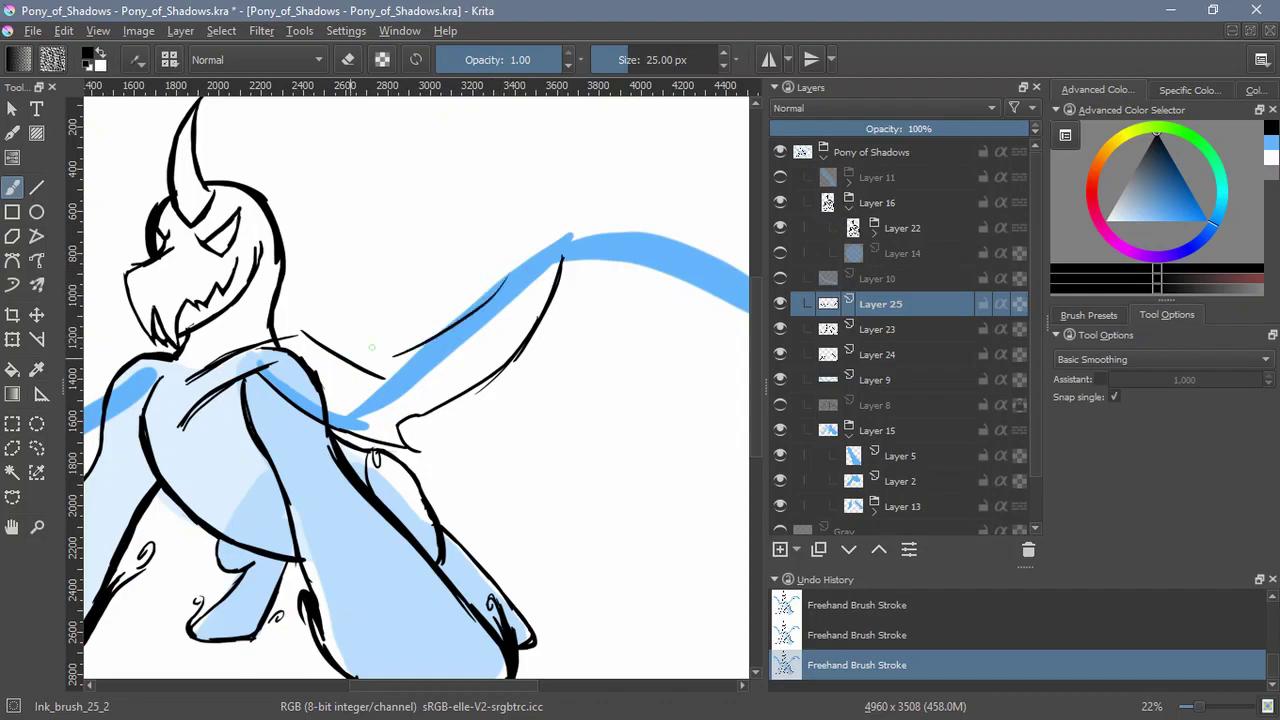
key("ctrl+z")
key("ctrl+z")
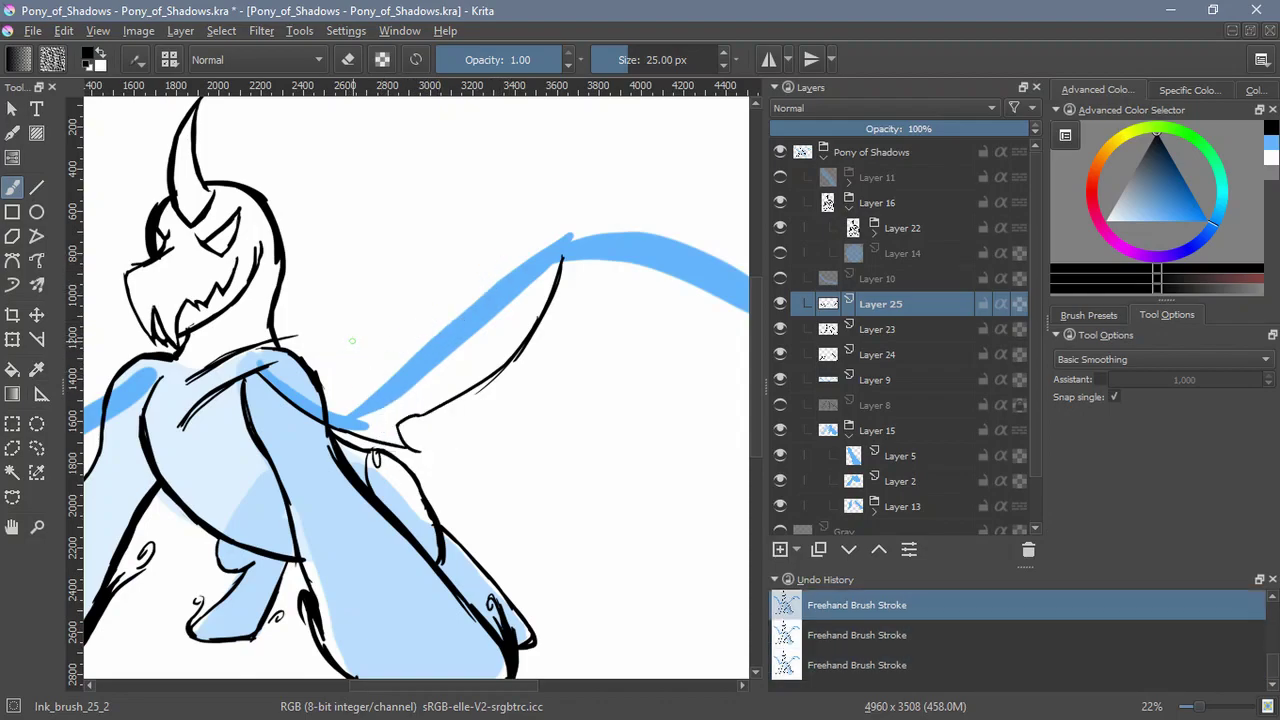
Ink the right-hand wing's upper edge from the shoulder, with a jagged notch, up and over the wing joint
left_click_drag(298, 338, 374, 351)
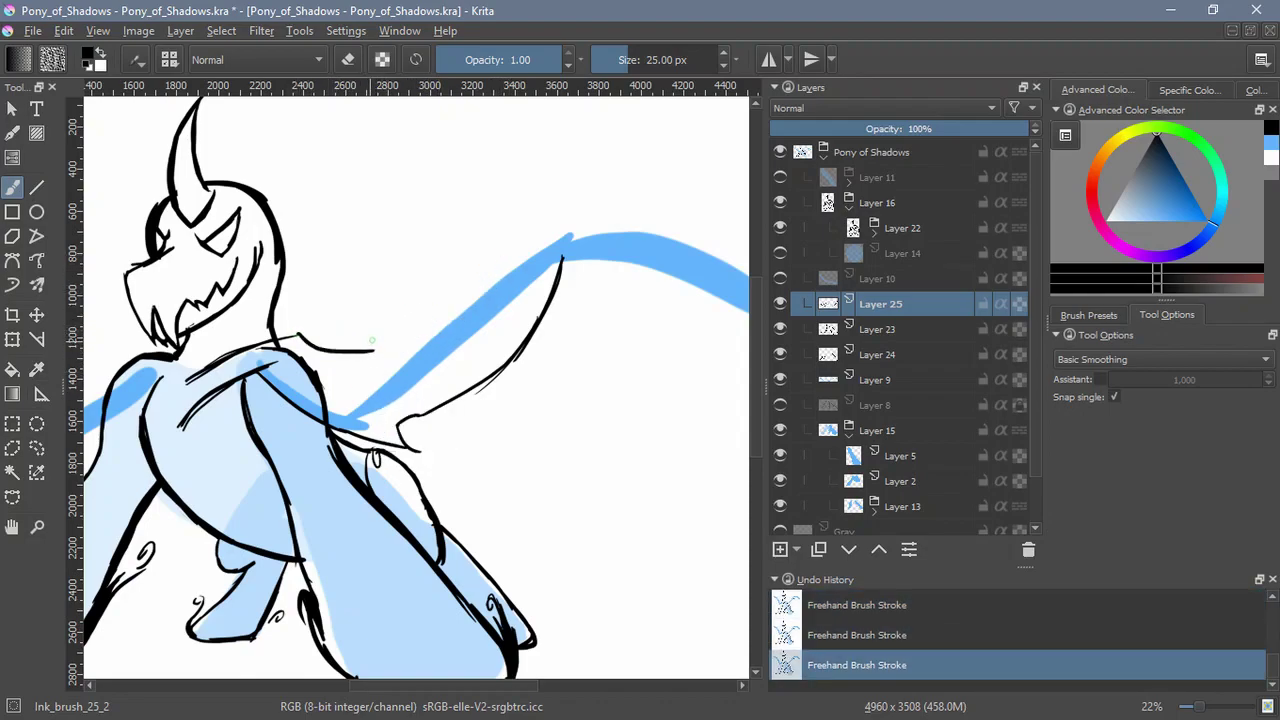
left_click_drag(403, 326, 636, 217)
key("ctrl+z")
mouse_move(499, 277)
left_mouse_down()
mouse_move(706, 219)
mouse_move(589, 243)
mouse_move(667, 211)
left_mouse_up()
Ink the pointed V-shaped collar on the chest, joining the two shoulder folds beneath the chin
mouse_move(468, 377)
left_mouse_down()
mouse_move(497, 423)
mouse_move(665, 434)
left_mouse_up()
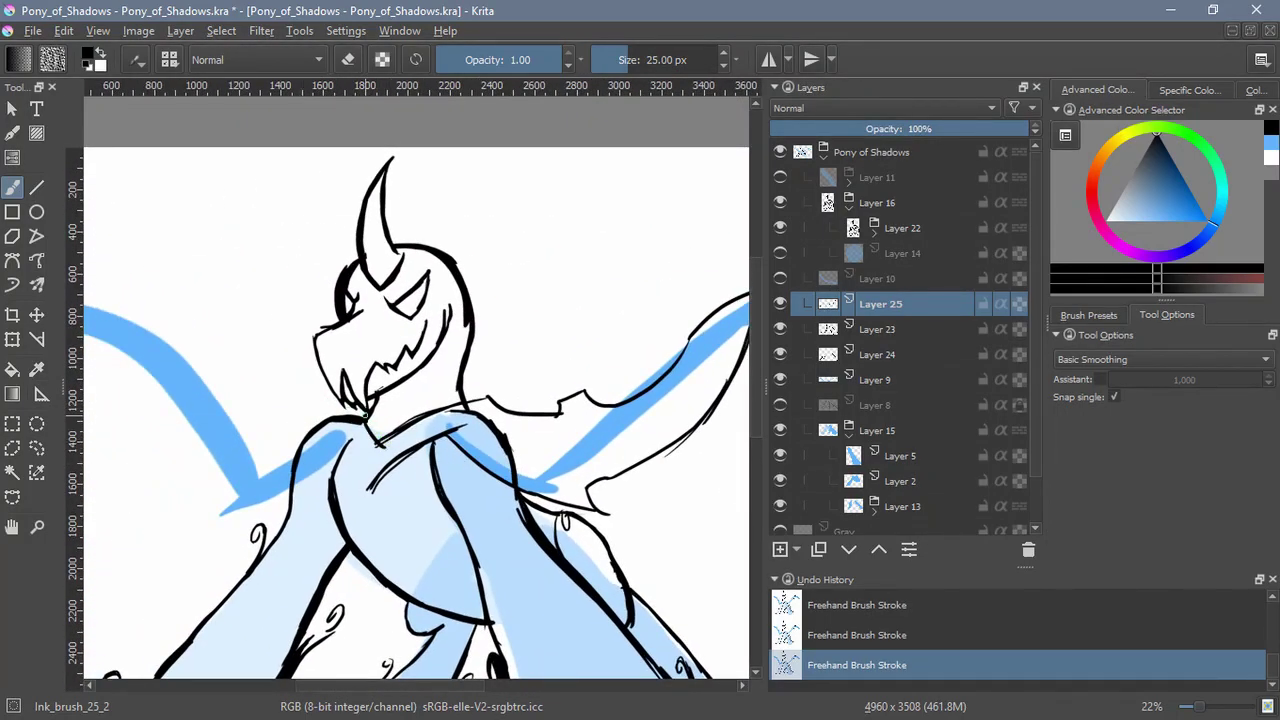
left_click_drag(343, 419, 370, 512)
left_click_drag(404, 456, 362, 510)
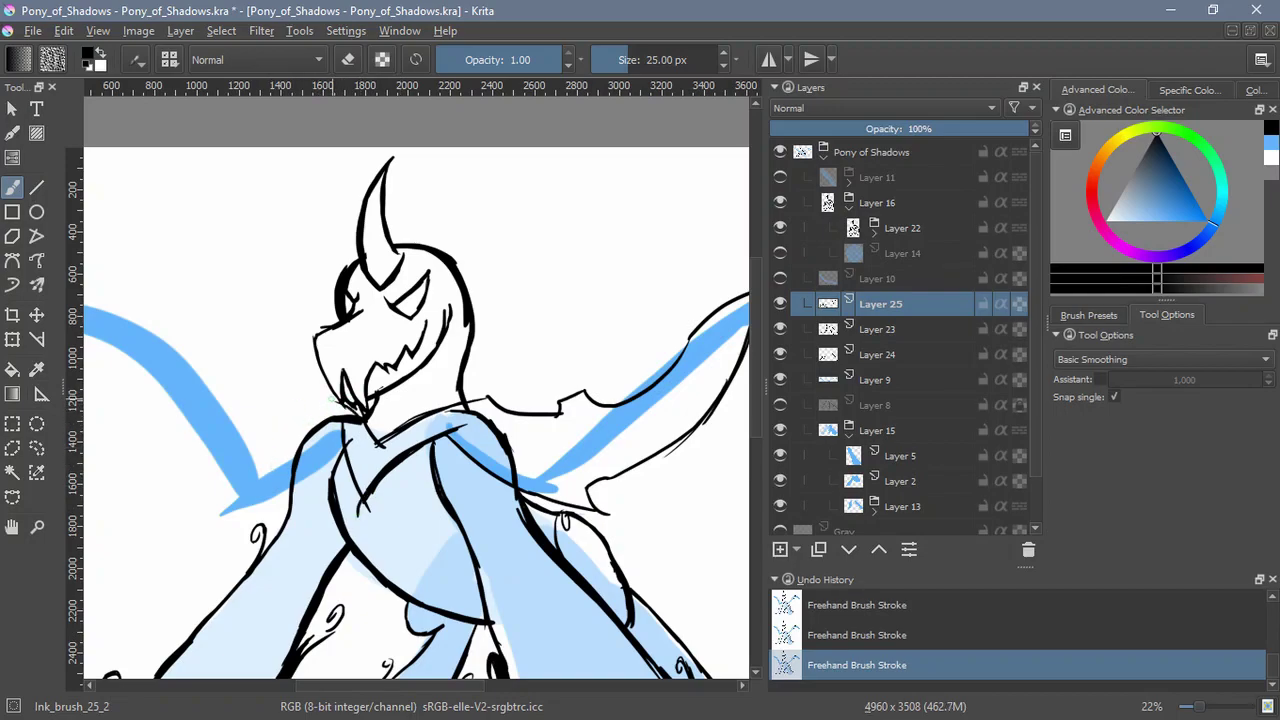
Ink the left-hand wing's angular base from the shoulder and the outer edge of its arm down to a pointed elbow
left_click_drag(331, 399, 231, 477)
key("ctrl+z")
mouse_move(342, 397)
left_mouse_down()
mouse_move(245, 467)
mouse_move(204, 526)
left_mouse_up()
left_click_drag(259, 486, 279, 539)
left_click_drag(174, 436, 238, 573)
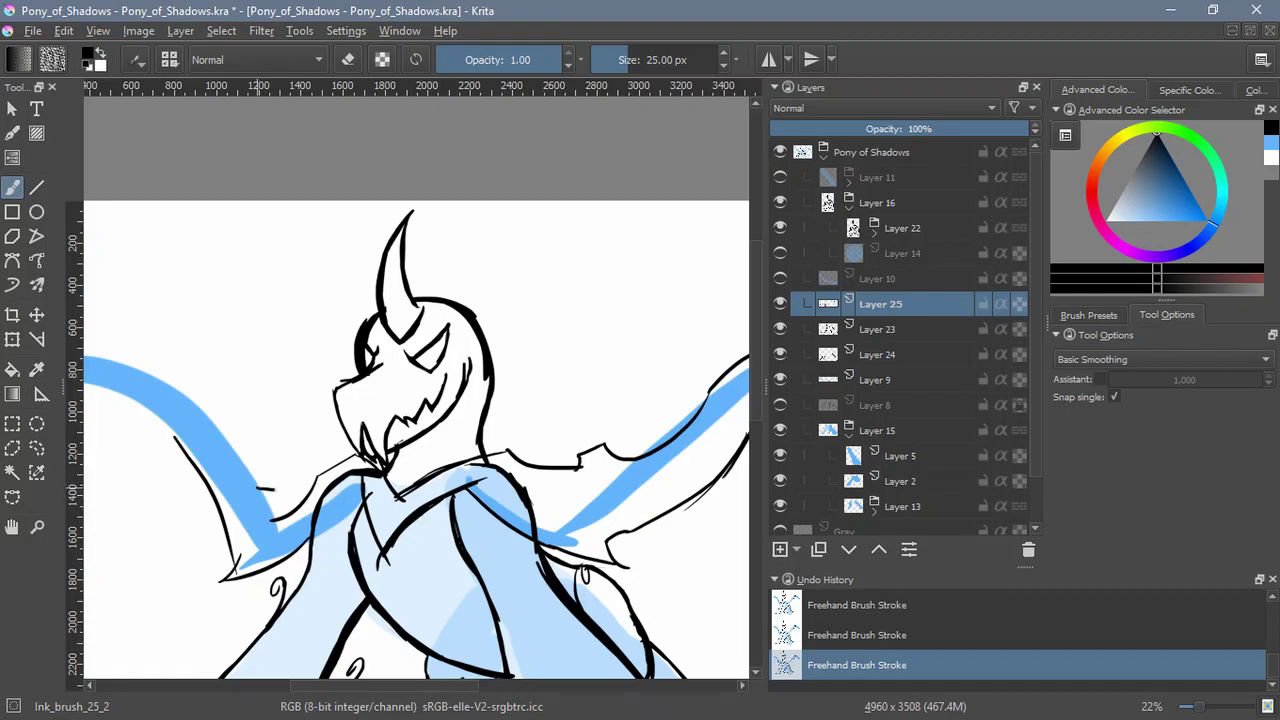
Ink the upper edge of the left-hand wing's arm from the notch up toward the wing joint
left_click_drag(204, 422, 268, 490)
mouse_move(215, 391)
left_mouse_down()
mouse_move(362, 357)
mouse_move(254, 360)
mouse_move(350, 384)
mouse_move(212, 366)
left_mouse_up()
key("ctrl+z")
key("ctrl+z")
mouse_move(326, 402)
left_mouse_down()
mouse_move(298, 380)
mouse_move(244, 375)
left_mouse_up()
Add a new paint layer above Layer 25 for the outer wing sections
left_click_drag(670, 397, 430, 465)
left_click_drag(492, 387, 492, 486)
mouse_move(587, 486)
left_mouse_down()
mouse_move(587, 427)
mouse_move(546, 498)
mouse_move(510, 510)
left_mouse_up()
left_click(781, 550)
key("ctrl+z")
scroll(510, 510, "up", 3)
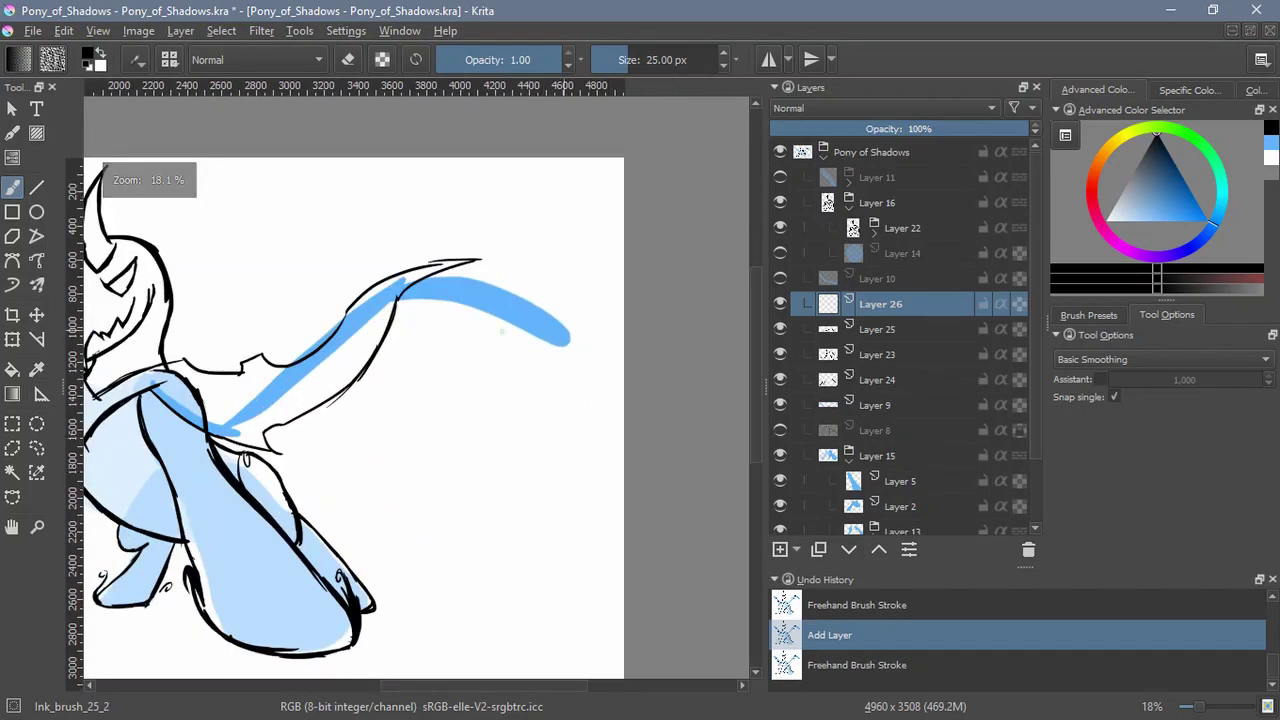
left_click_drag(383, 346, 507, 451)
left_click_drag(501, 196, 504, 191)
left_click_drag(458, 266, 607, 212)
key("ctrl+z")
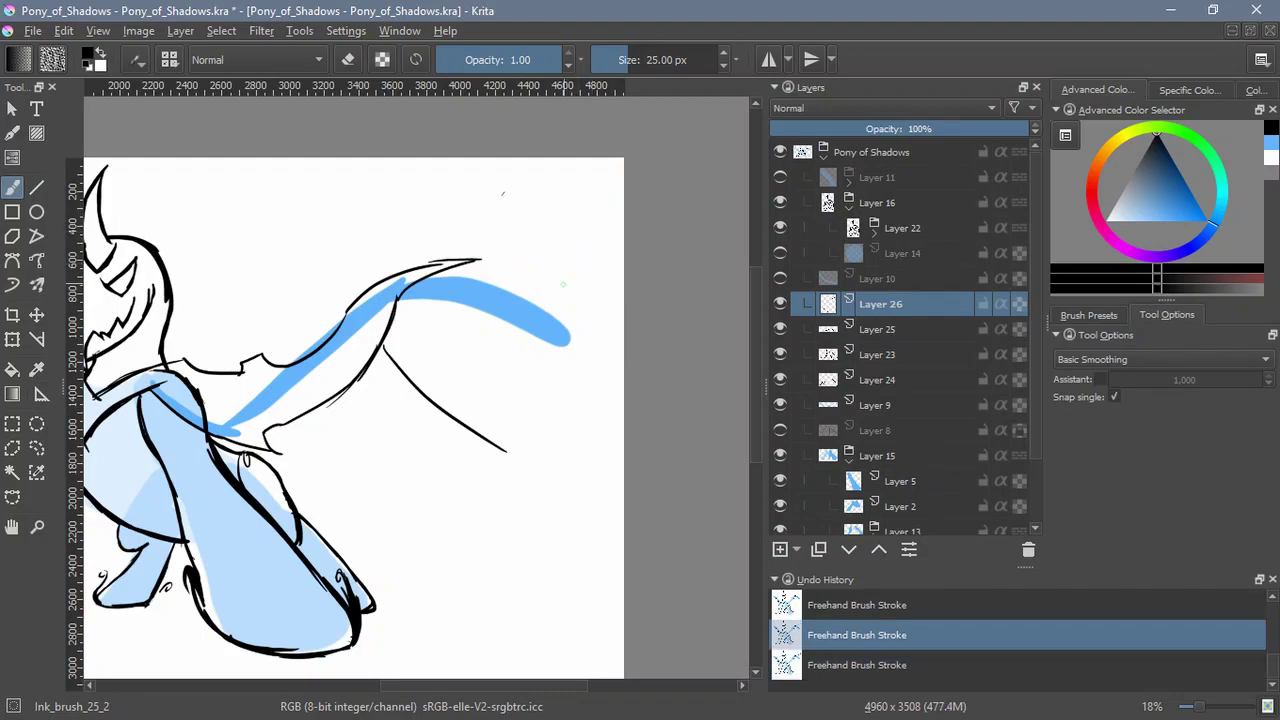
key("ctrl+z")
key("ctrl+z")
left_click_drag(462, 265, 610, 208)
key("ctrl+z")
Resize the canvas to 150 percent of its width, keeping the height at 3508 px
mouse_move(570, 340)
left_mouse_down()
mouse_move(514, 314)
mouse_move(711, 277)
mouse_move(730, 370)
left_mouse_up()
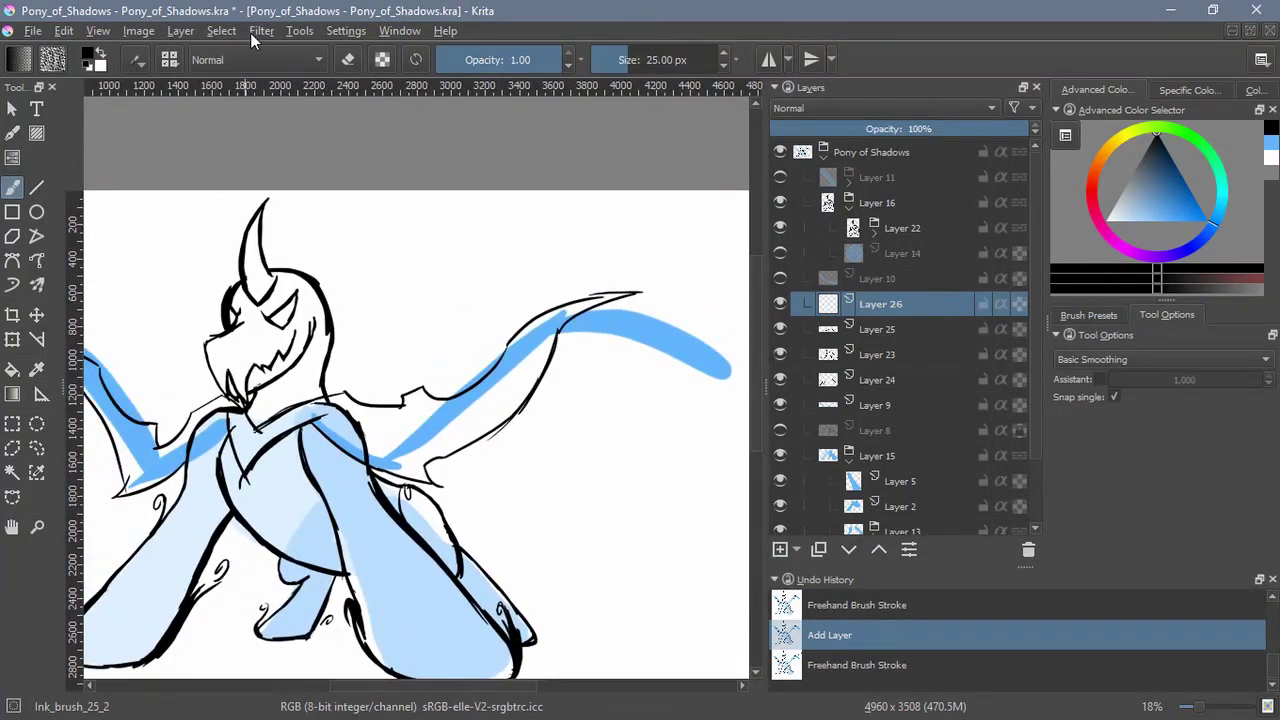
left_click(138, 30)
left_click(205, 318)
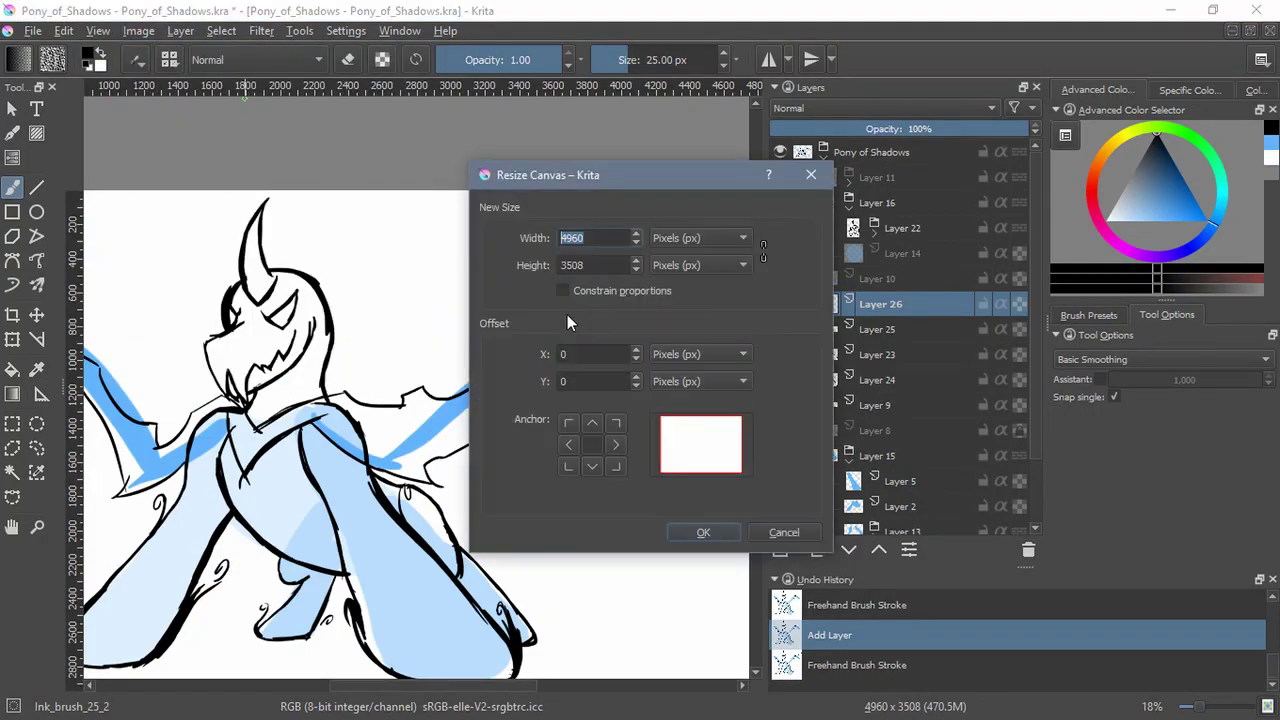
left_click(700, 238)
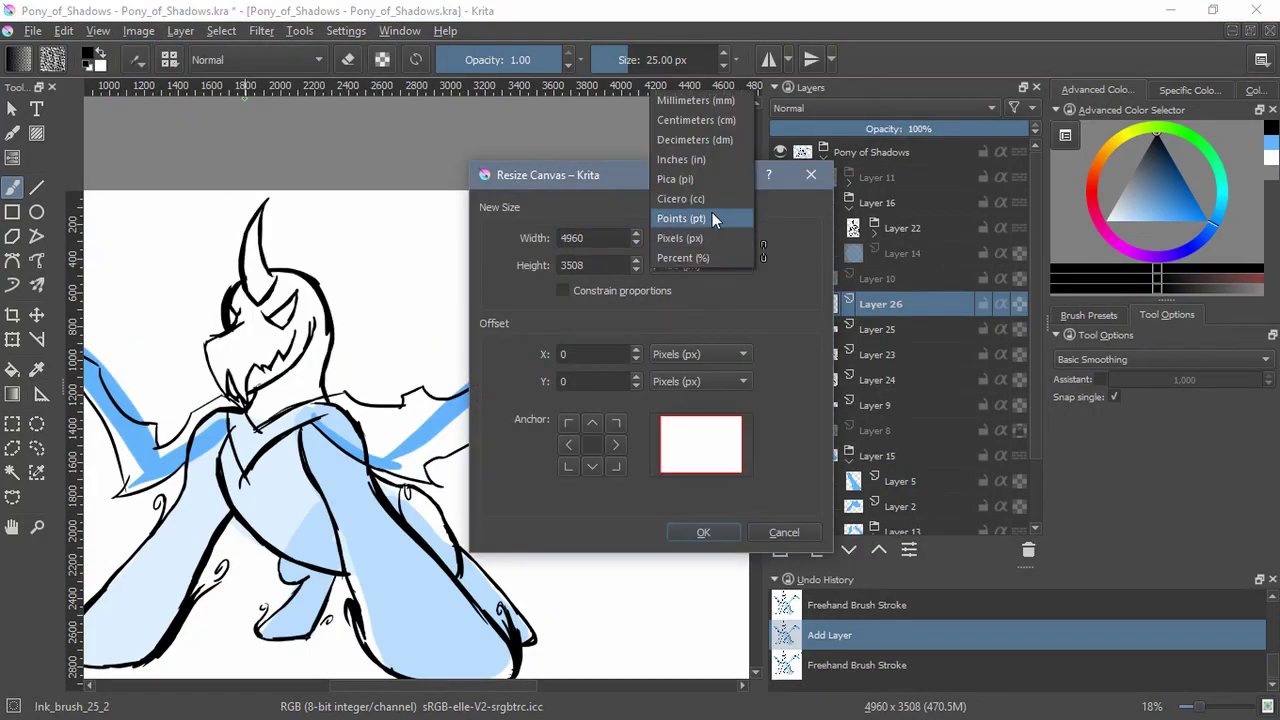
left_click(709, 214)
left_click_drag(600, 238, 560, 238)
type("150")
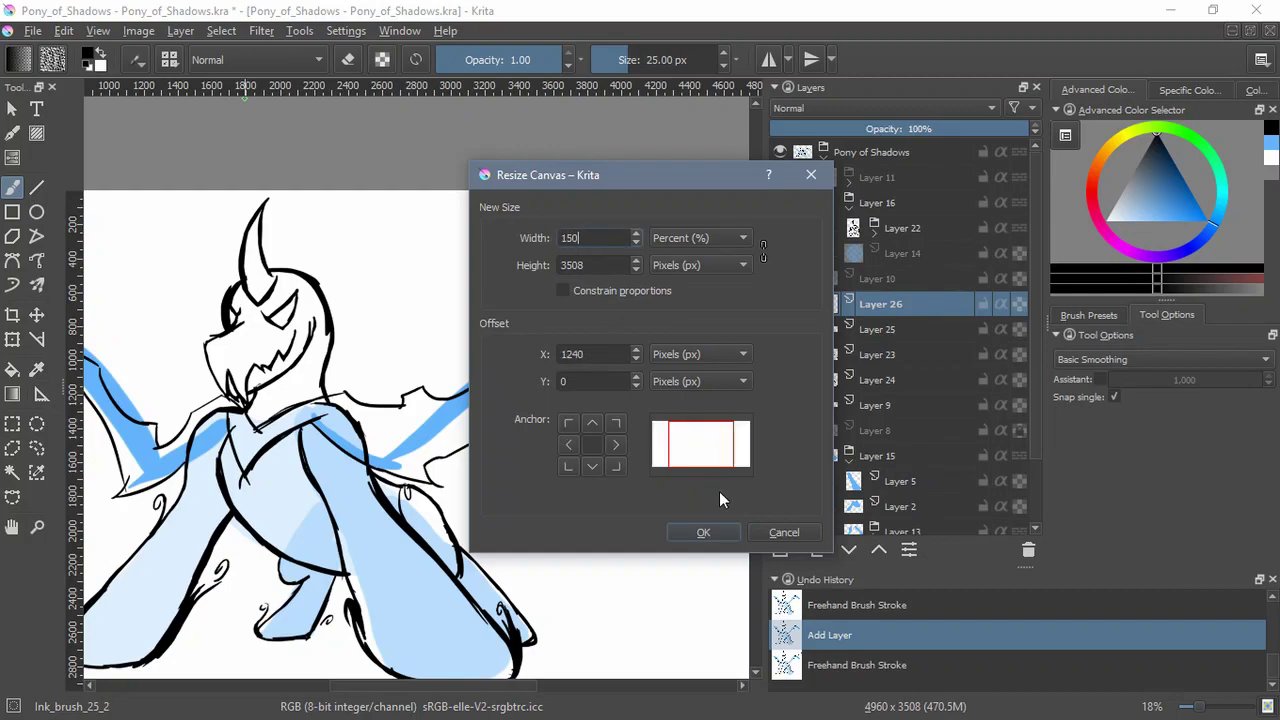
left_click(713, 538)
Extend the right-hand wing's leading edge out to a pointed tip and ink its trailing edge curving back down
scroll(560, 380, "down", 2)
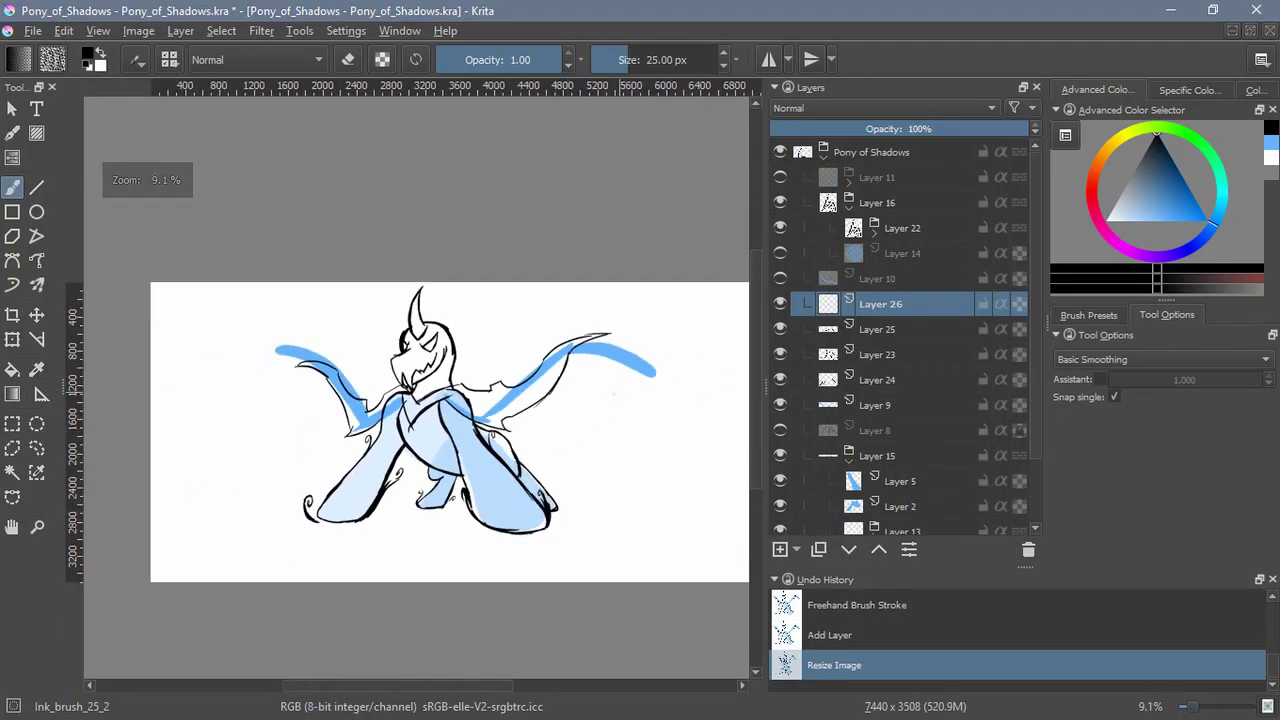
scroll(616, 393, "up", 3)
mouse_move(566, 345)
left_mouse_down()
mouse_move(464, 350)
mouse_move(402, 372)
left_mouse_up()
left_click_drag(378, 312, 518, 262)
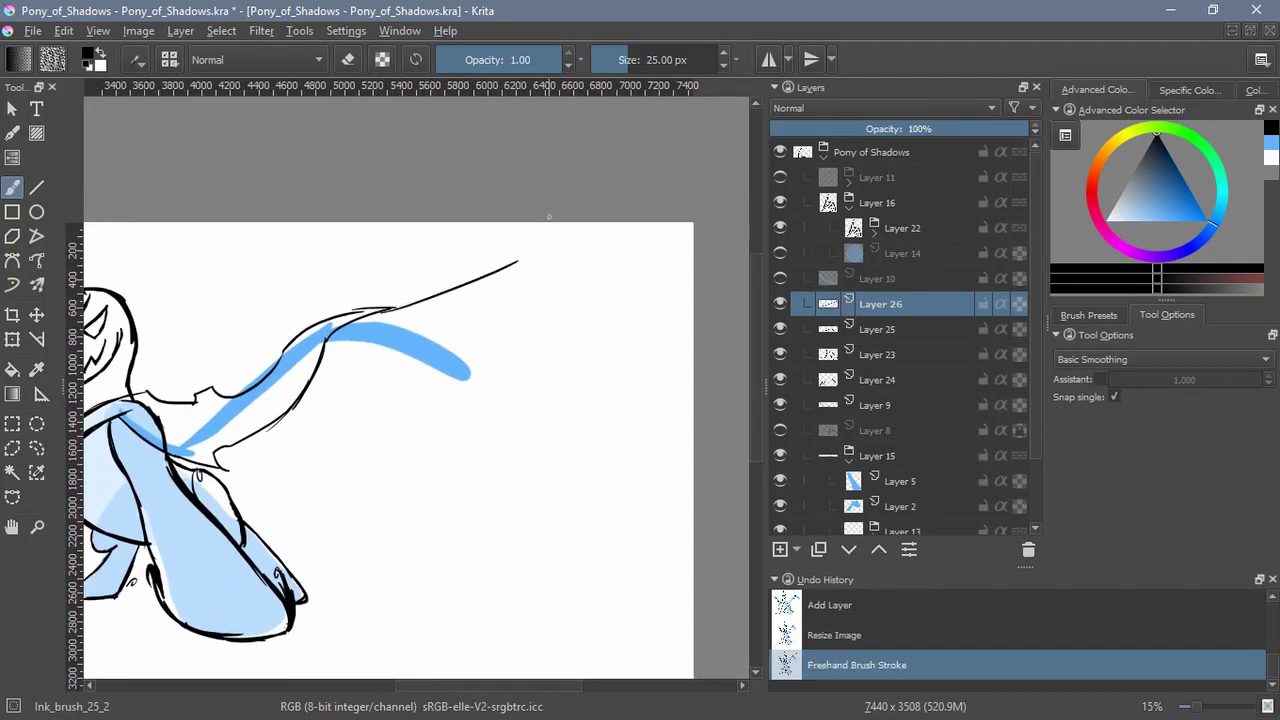
left_click_drag(394, 308, 524, 260)
left_click_drag(456, 291, 530, 256)
mouse_move(514, 265)
left_mouse_down()
mouse_move(553, 235)
mouse_move(450, 288)
left_mouse_up()
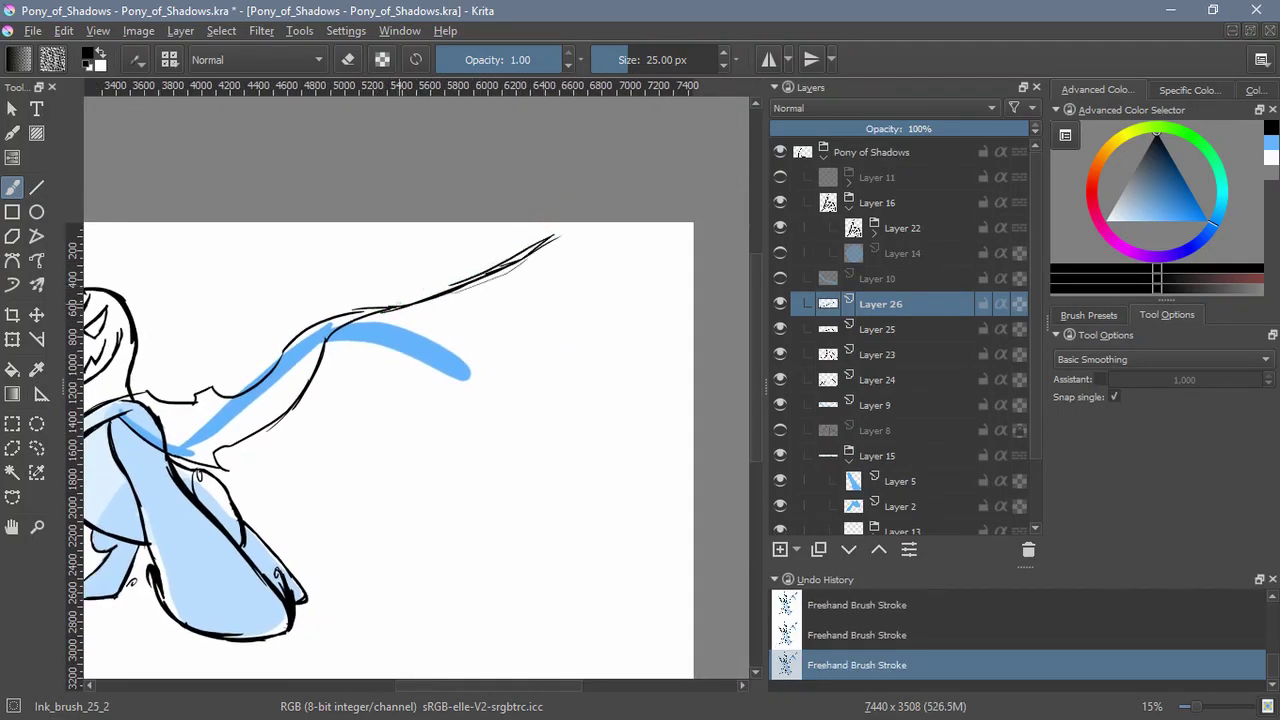
left_click_drag(558, 238, 352, 466)
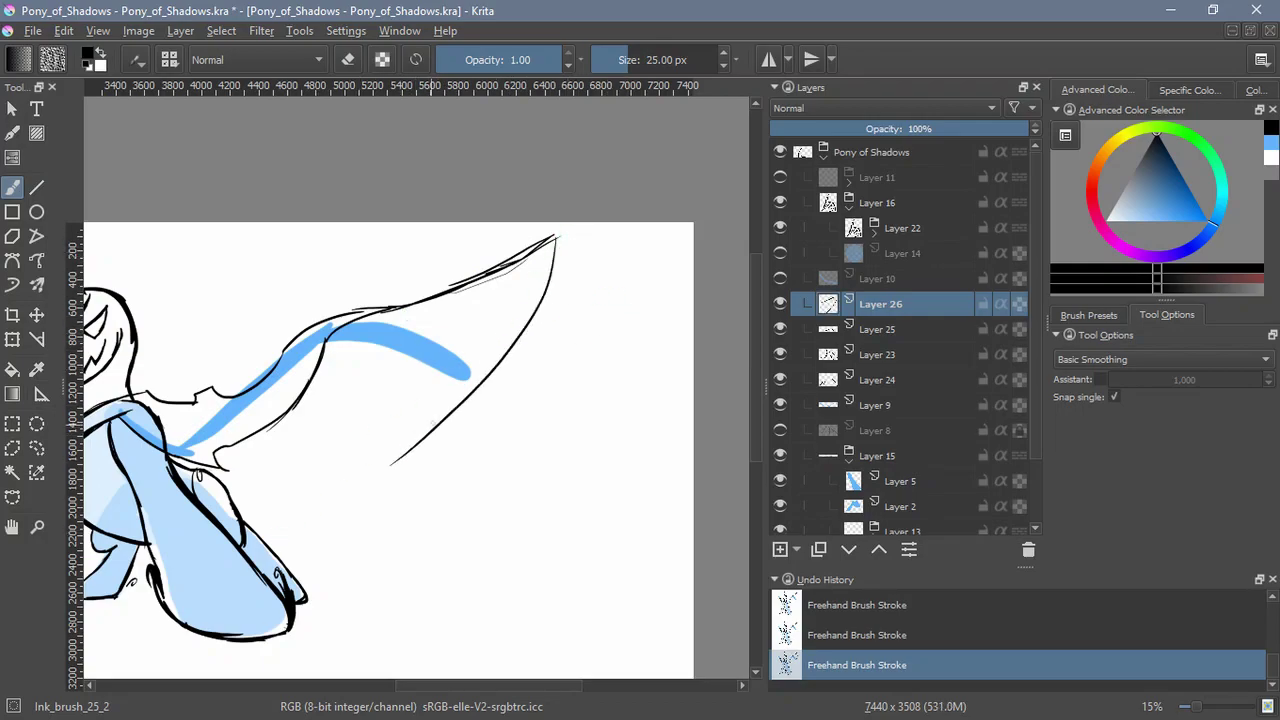
left_click_drag(460, 396, 350, 468)
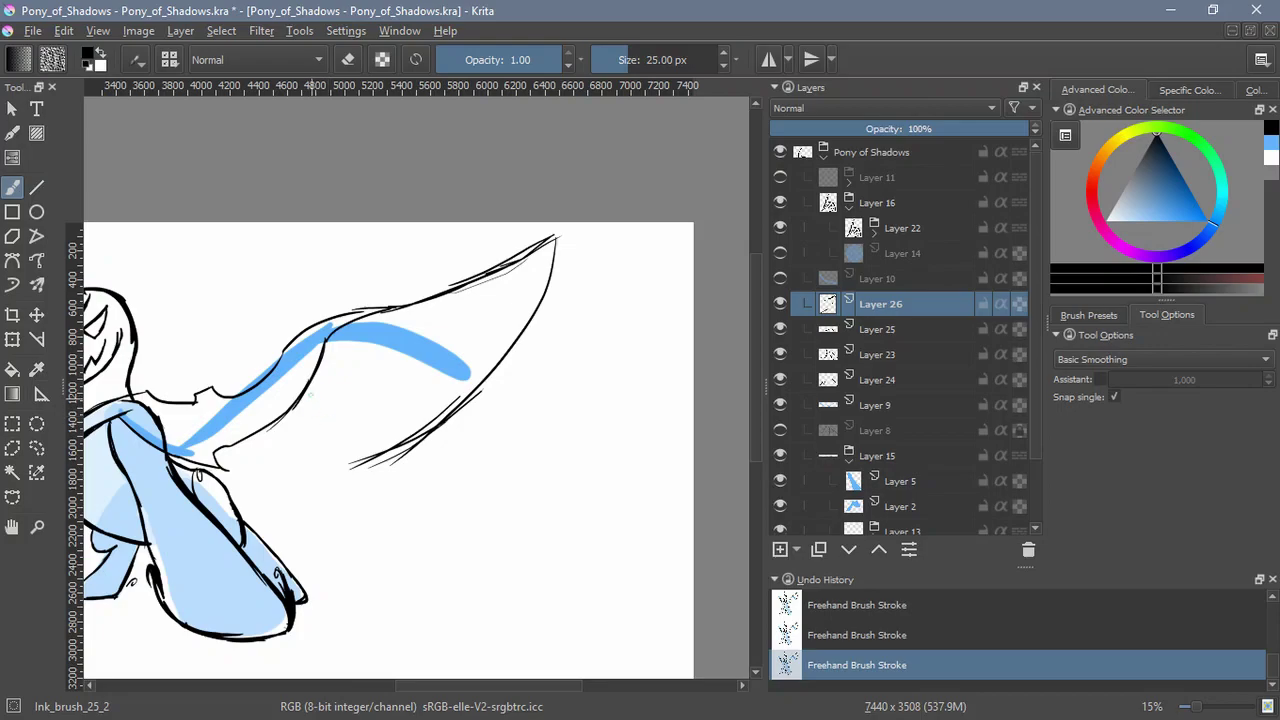
left_click_drag(360, 488, 304, 398)
mouse_move(296, 404)
left_mouse_down()
mouse_move(366, 458)
mouse_move(484, 444)
mouse_move(437, 469)
left_mouse_up()
key("ctrl+z")
key("ctrl+z")
left_click_drag(316, 424, 450, 476)
left_click_drag(555, 232, 458, 467)
left_click_drag(528, 333, 429, 482)
left_click_drag(561, 244, 485, 426)
left_click_drag(552, 238, 502, 400)
mouse_move(441, 409)
left_mouse_down()
mouse_move(555, 401)
mouse_move(443, 454)
mouse_move(497, 422)
left_mouse_up()
key("ctrl+z")
key("ctrl+z")
key("ctrl+z")
key("ctrl+z")
key("ctrl+z")
key("ctrl+z")
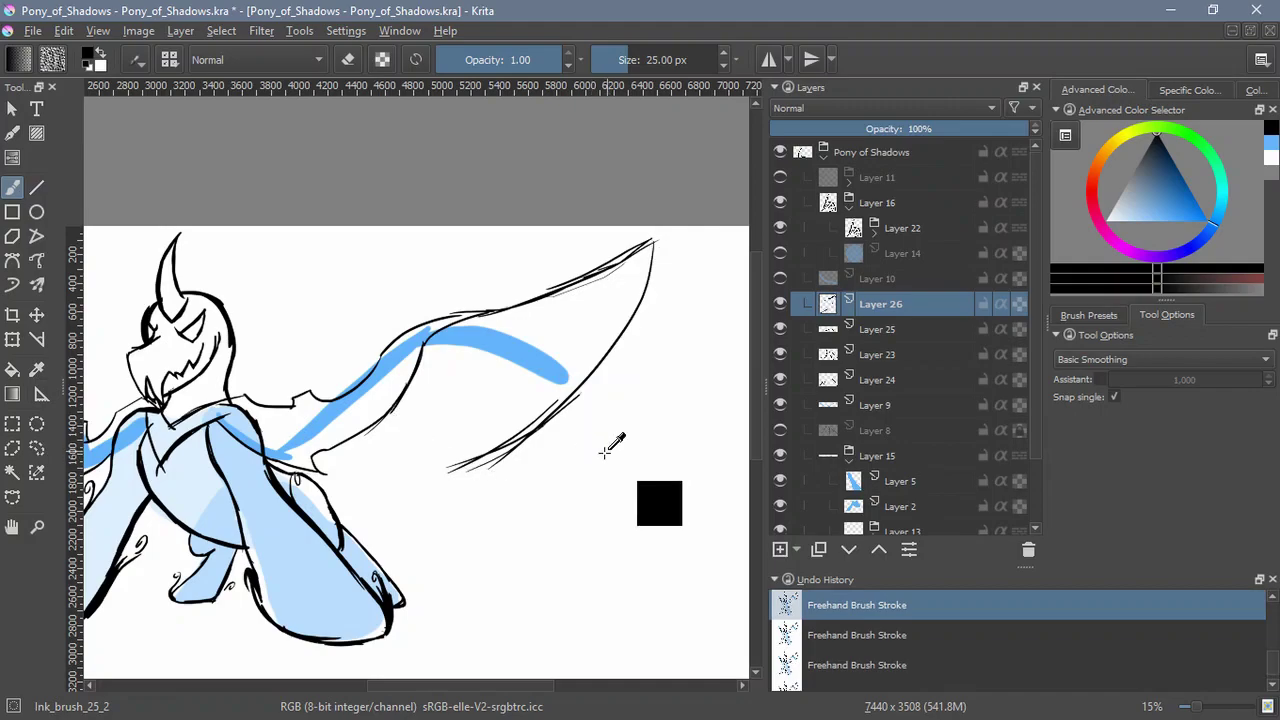
Ink the curved lower edge of the right-hand wing, joining its arm to the trailing edge with layered strokes
left_click_drag(368, 430, 543, 455)
key("ctrl+z")
left_click_drag(380, 422, 553, 462)
mouse_move(377, 423)
left_mouse_down()
mouse_move(540, 447)
mouse_move(558, 467)
left_mouse_up()
key("ctrl+z")
key("ctrl+z")
mouse_move(381, 424)
left_mouse_down()
mouse_move(540, 447)
mouse_move(277, 511)
left_mouse_up()
key("ctrl+z")
key("ctrl+z")
key("ctrl+z")
mouse_move(400, 312)
left_mouse_down()
mouse_move(318, 442)
mouse_move(328, 432)
mouse_move(389, 630)
left_mouse_up()
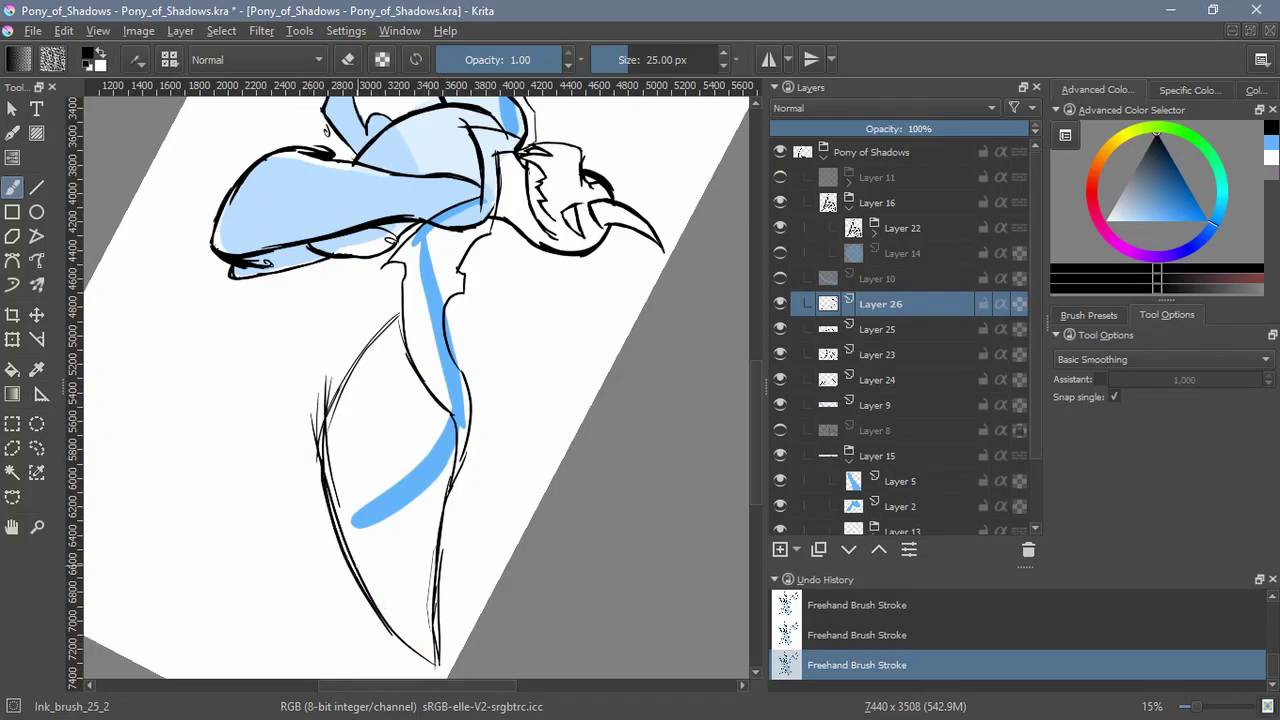
key("5")
left_click_drag(374, 453, 697, 511)
On Layer 25, draw a freehand outline selection around the left-hand wing
left_click(880, 329)
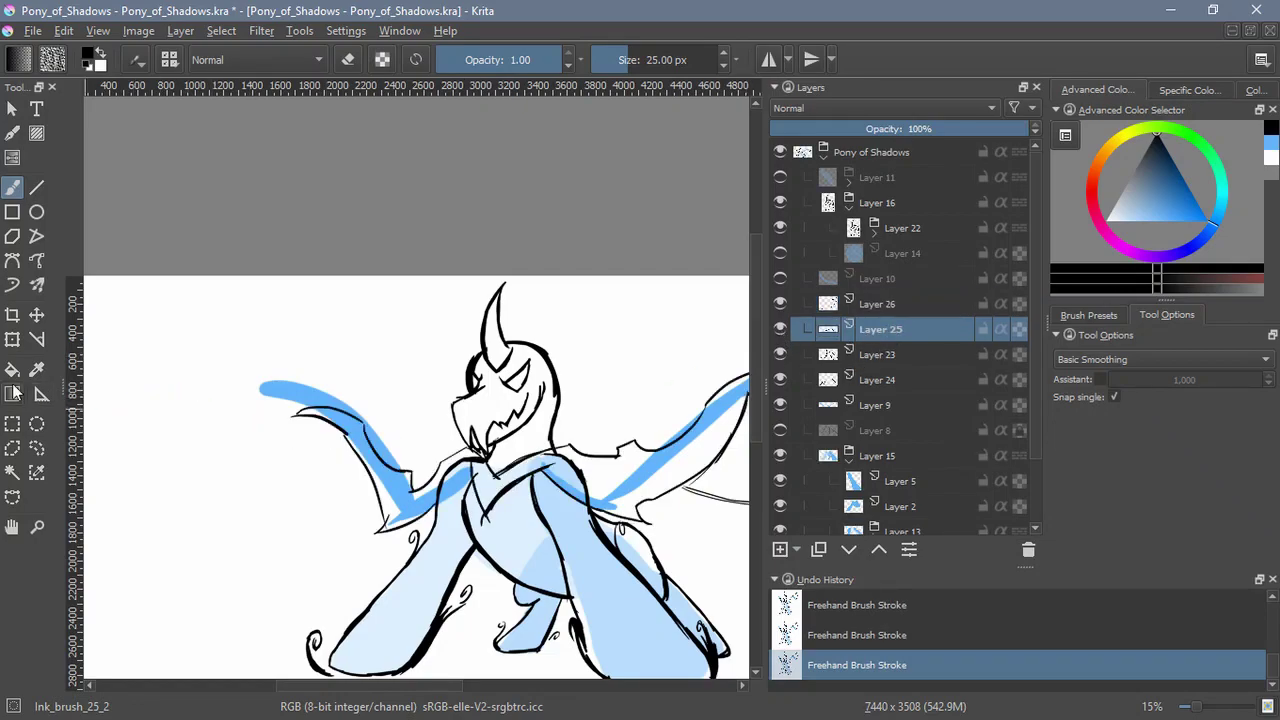
left_click(12, 339)
left_click(36, 448)
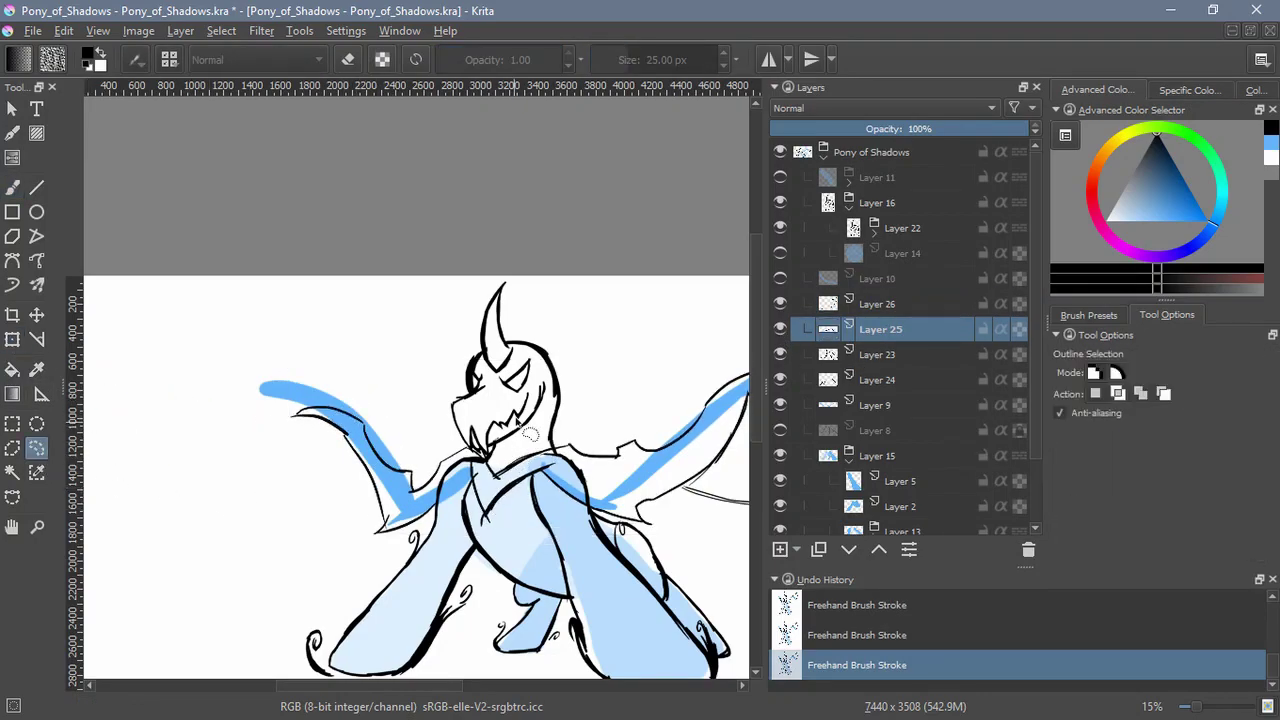
mouse_move(517, 452)
left_mouse_down()
mouse_move(257, 366)
mouse_move(468, 372)
left_mouse_up()
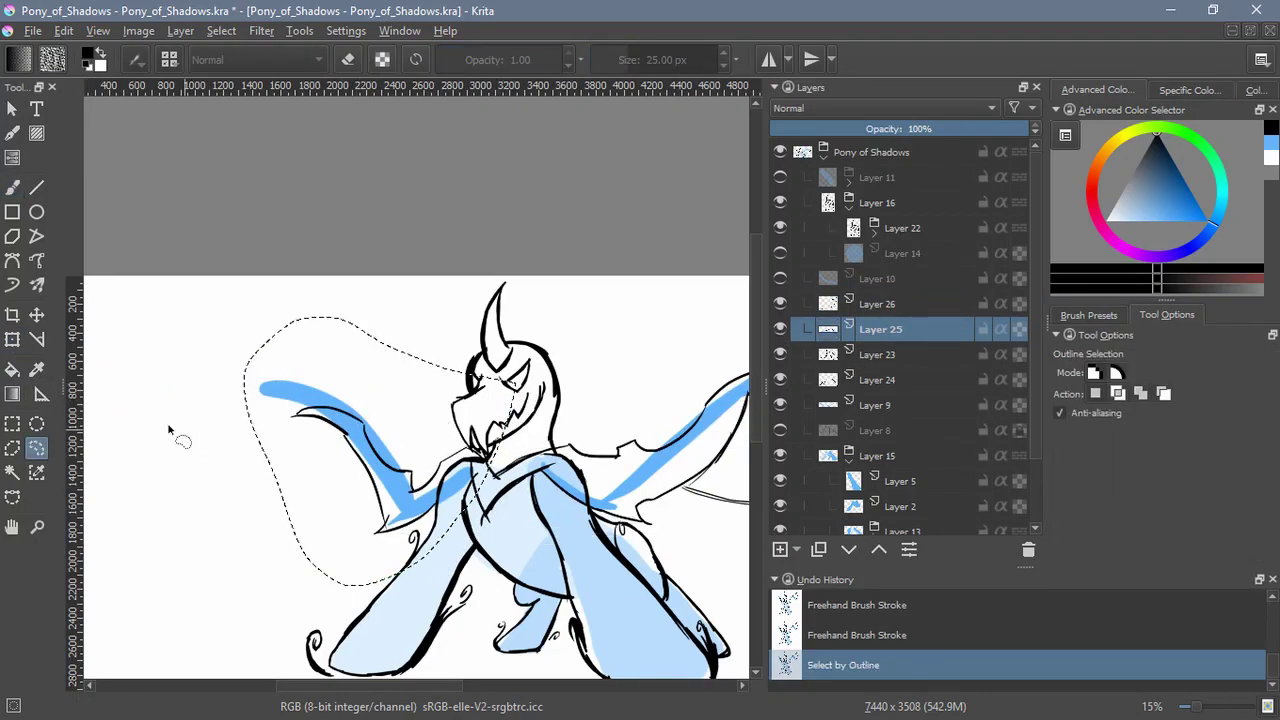
Switch the transform to Cage mode and place a closed cage around the left-hand wing
left_click(12, 339)
left_click(1106, 361)
left_click(265, 394)
left_click(372, 403)
left_click(415, 461)
left_click(468, 434)
left_click(508, 450)
left_click(464, 557)
left_click(366, 558)
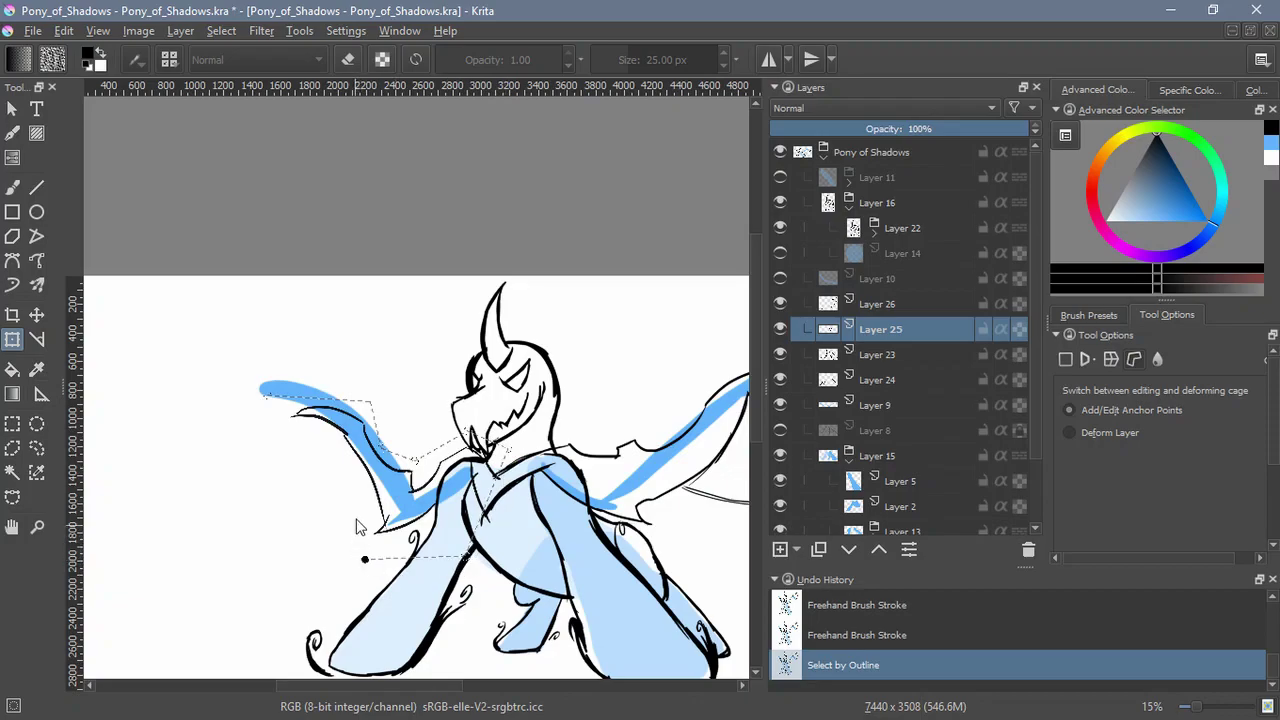
left_click(352, 476)
left_click(332, 438)
left_click(266, 400)
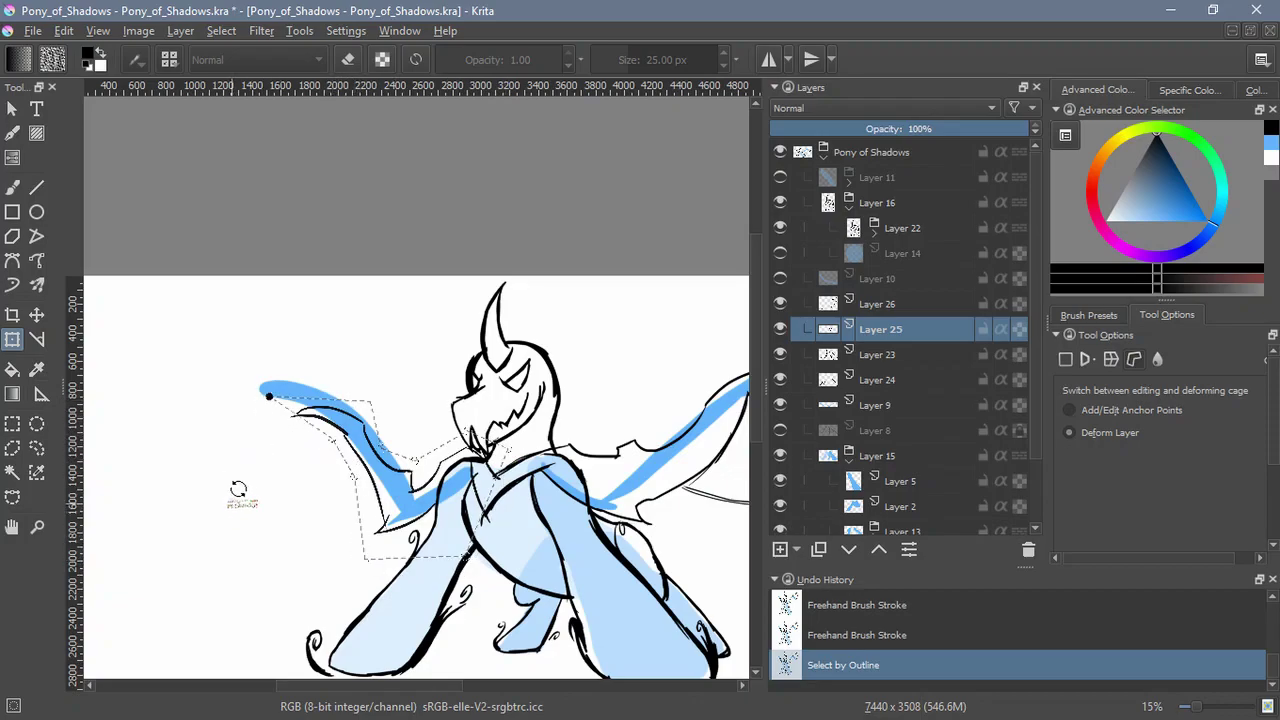
Pull the cage's outer points outward to stretch the left-hand wing's tip, apply the transform and clear the selection
left_click_drag(259, 400, 235, 398)
key("ctrl+z")
key("ctrl+z")
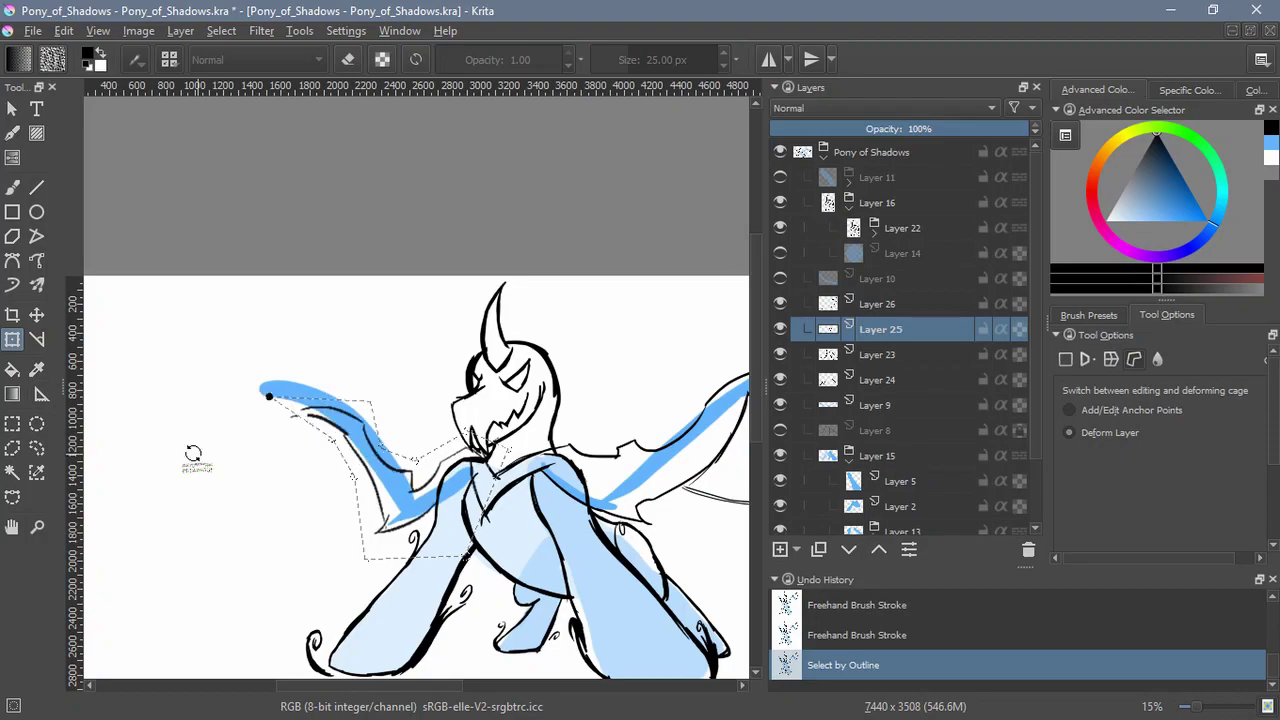
left_click_drag(333, 439, 318, 461)
mouse_move(263, 395)
left_mouse_down()
mouse_move(224, 405)
mouse_move(231, 341)
left_mouse_up()
left_click(253, 394)
left_click_drag(409, 405, 272, 378)
key("Return")
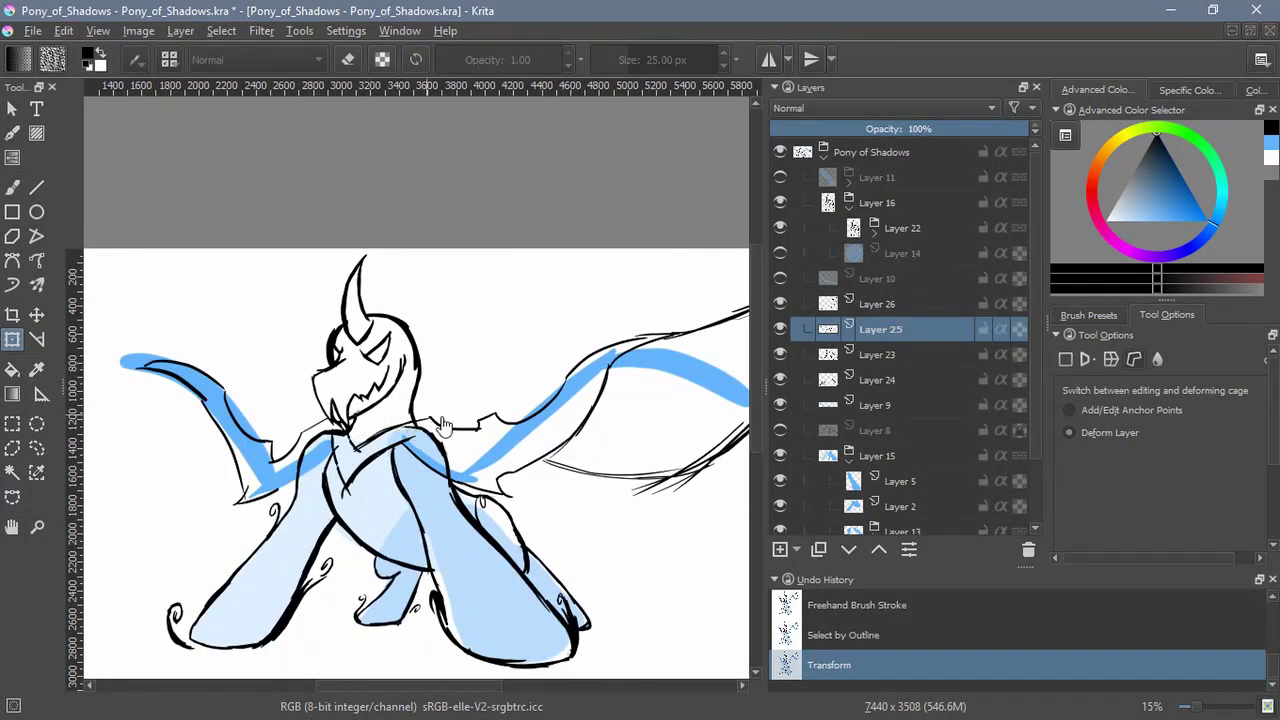
left_click(221, 30)
left_click(232, 73)
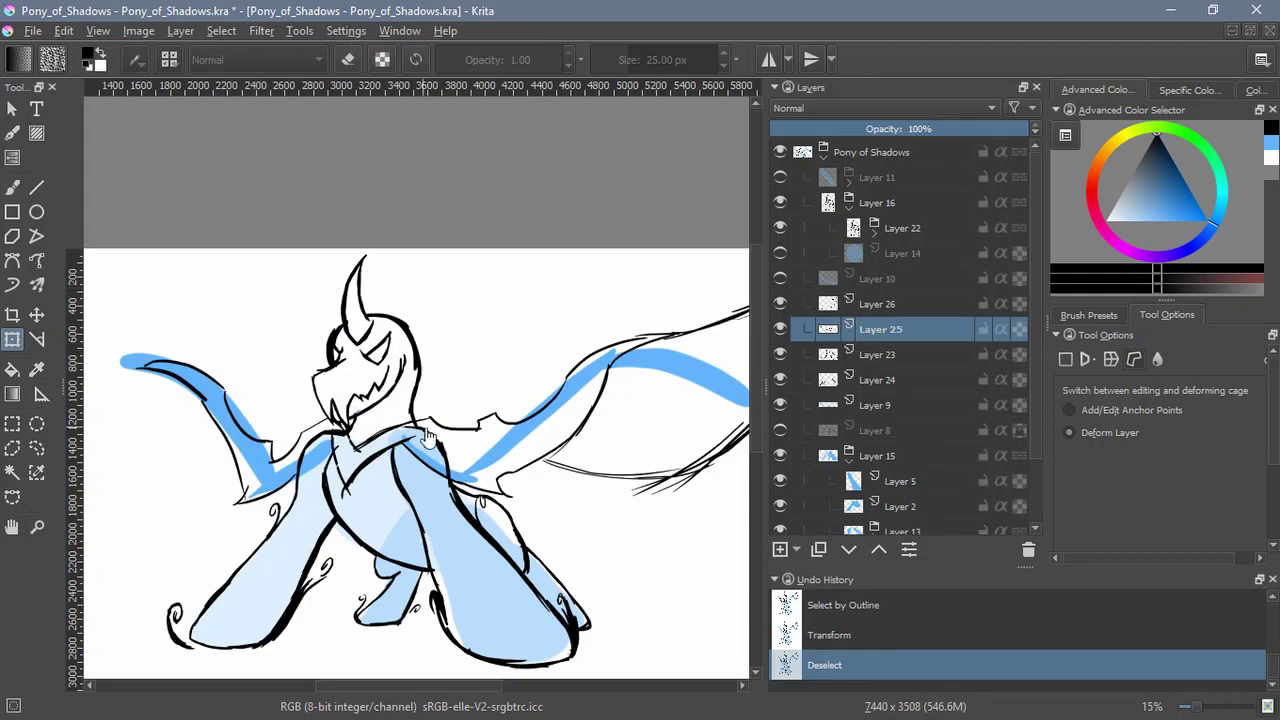
On Layer 26, sketch the left-hand wing's leading edge out to a pointed tip and start its outer edge with layered strokes
left_click(884, 304)
key("b")
left_click_drag(289, 362, 434, 483)
mouse_move(350, 258)
left_mouse_down()
mouse_move(386, 334)
mouse_move(390, 414)
left_mouse_up()
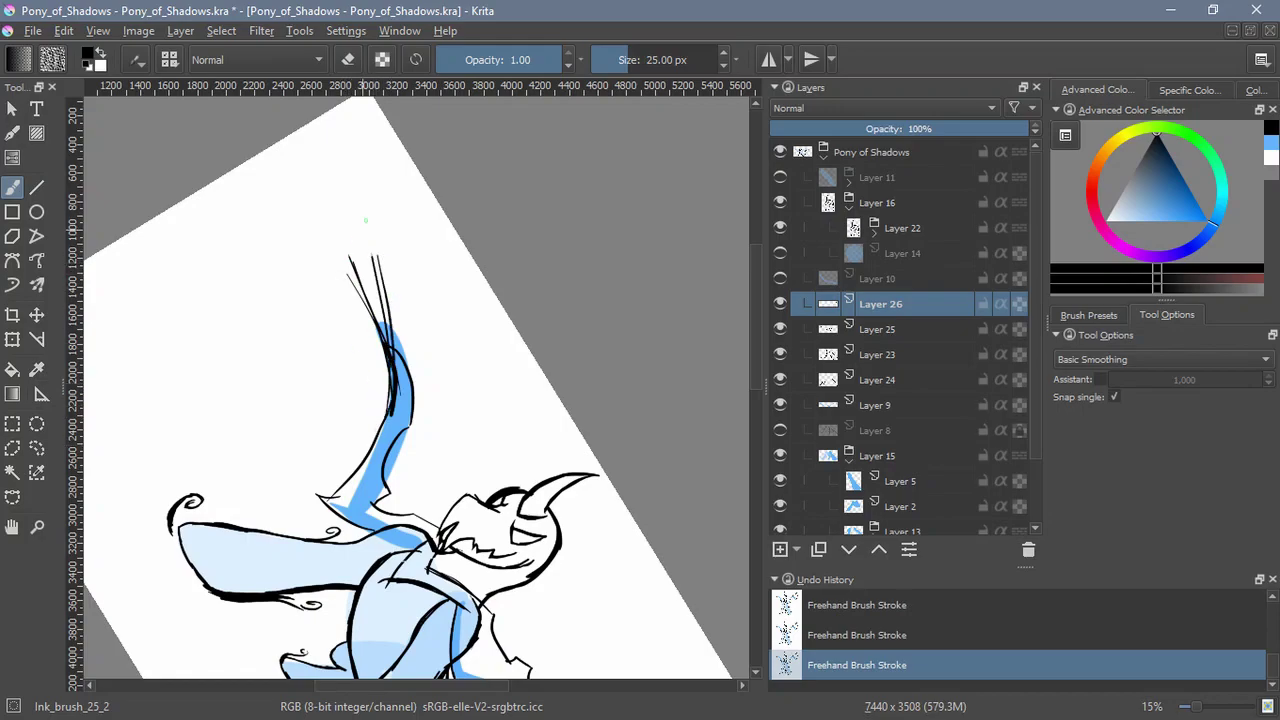
mouse_move(287, 356)
left_mouse_down()
mouse_move(364, 202)
mouse_move(381, 278)
left_mouse_up()
left_click_drag(373, 197, 384, 360)
left_click_drag(376, 194, 380, 328)
left_click_drag(370, 194, 295, 372)
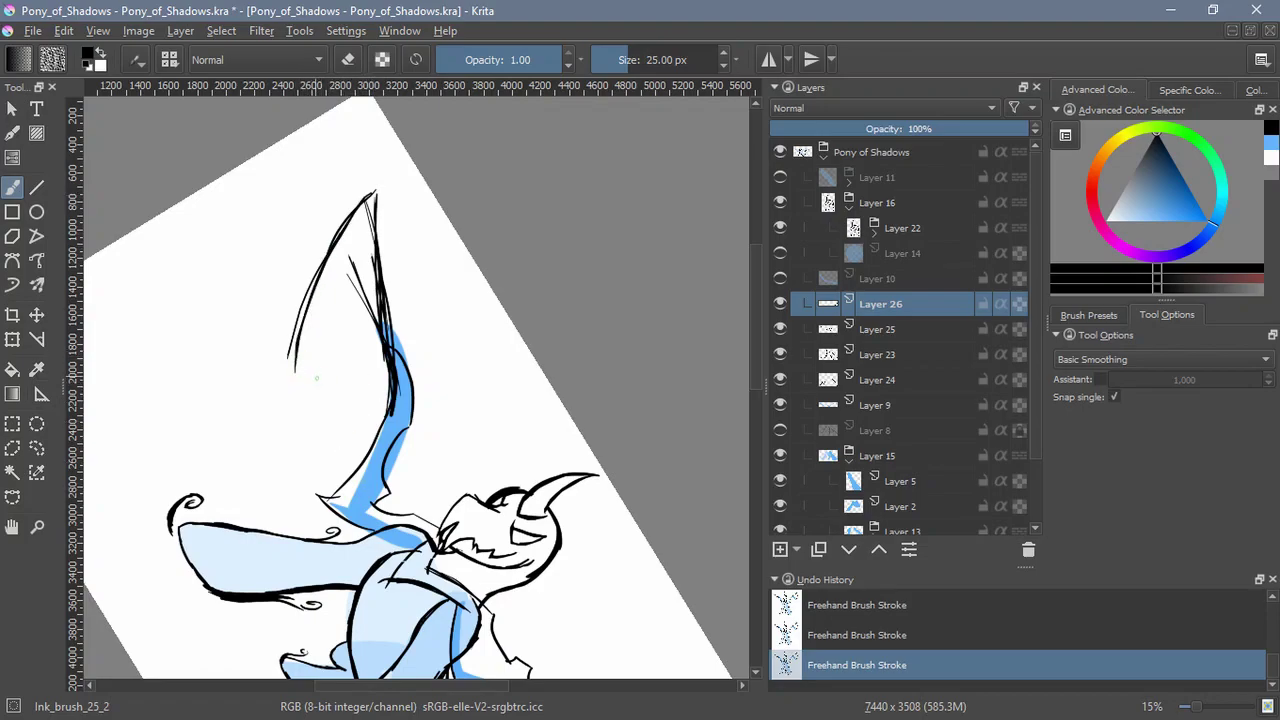
left_click_drag(308, 358, 359, 477)
left_click_drag(490, 475, 528, 329)
mouse_move(610, 352)
left_mouse_down()
mouse_move(325, 398)
mouse_move(592, 344)
left_mouse_up()
key("ctrl+z")
key("ctrl+z")
key("ctrl+z")
Sketch the left-hand wing's outer and lower edges with layered strokes, closing the feather outline back at the wing arm
left_click_drag(563, 414, 354, 524)
left_click_drag(353, 256, 346, 400)
left_click_drag(342, 324, 344, 400)
key("5")
left_click_drag(446, 387, 409, 437)
left_click_drag(182, 378, 262, 488)
left_click_drag(200, 410, 262, 490)
left_click_drag(190, 382, 294, 526)
left_click_drag(224, 452, 290, 522)
left_click_drag(417, 505, 505, 399)
mouse_move(505, 405)
left_mouse_down()
mouse_move(467, 327)
mouse_move(434, 420)
left_mouse_up()
mouse_move(454, 360)
left_mouse_down()
mouse_move(418, 446)
mouse_move(428, 428)
left_mouse_up()
key("5")
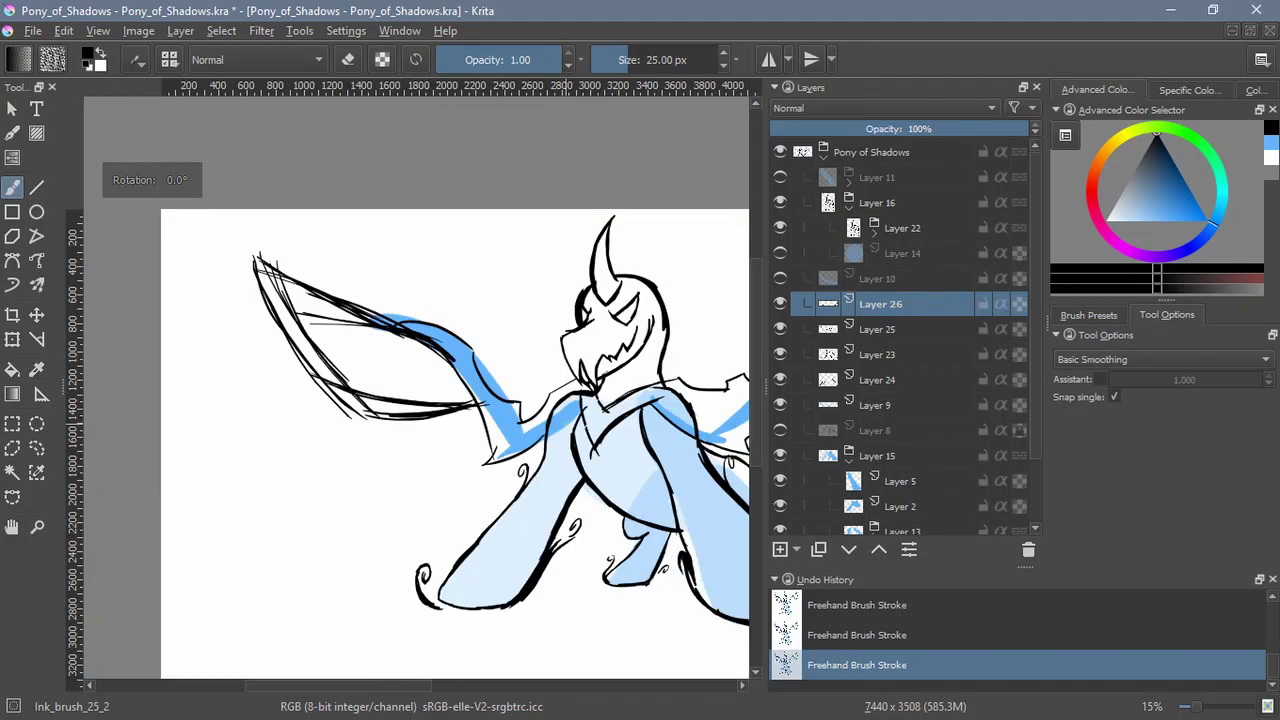
Erase the stray outer strokes and excess inner lines of the left-hand wing's feather outline
key("e")
mouse_move(262, 262)
left_mouse_down()
mouse_move(300, 360)
mouse_move(360, 418)
left_mouse_up()
left_click_drag(286, 340, 300, 358)
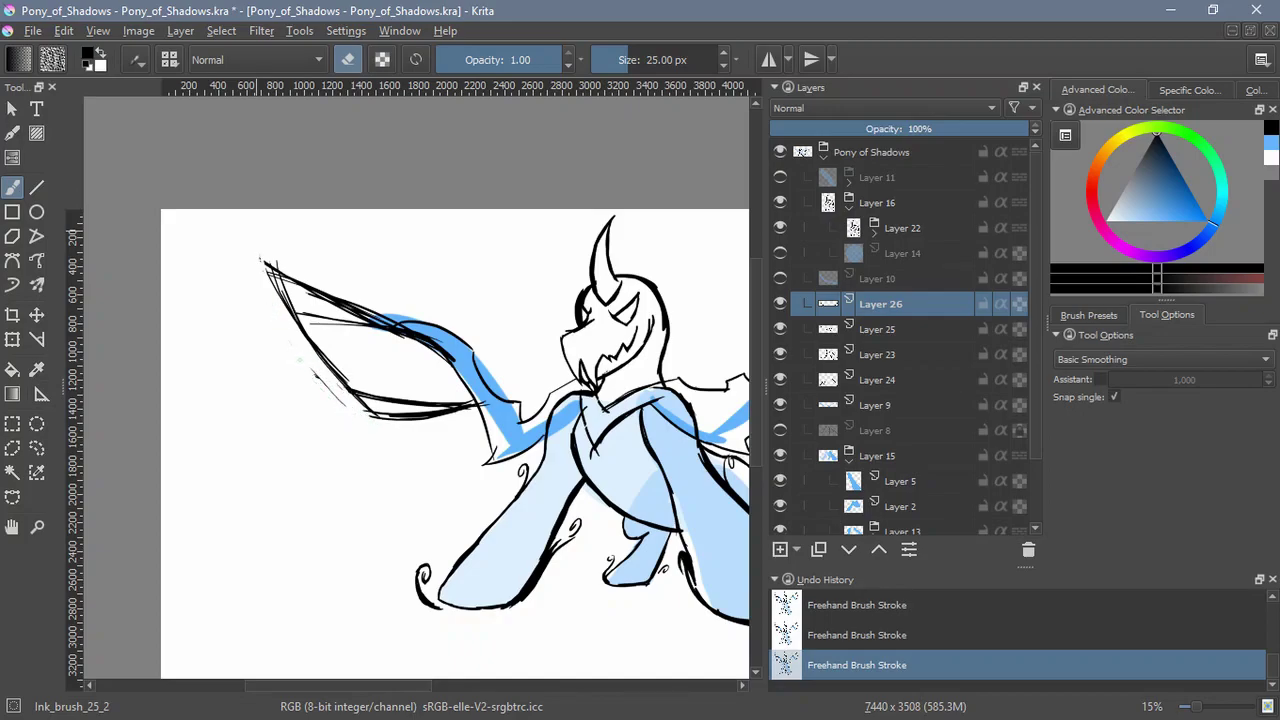
mouse_move(330, 310)
left_mouse_down()
mouse_move(402, 334)
mouse_move(330, 320)
left_mouse_up()
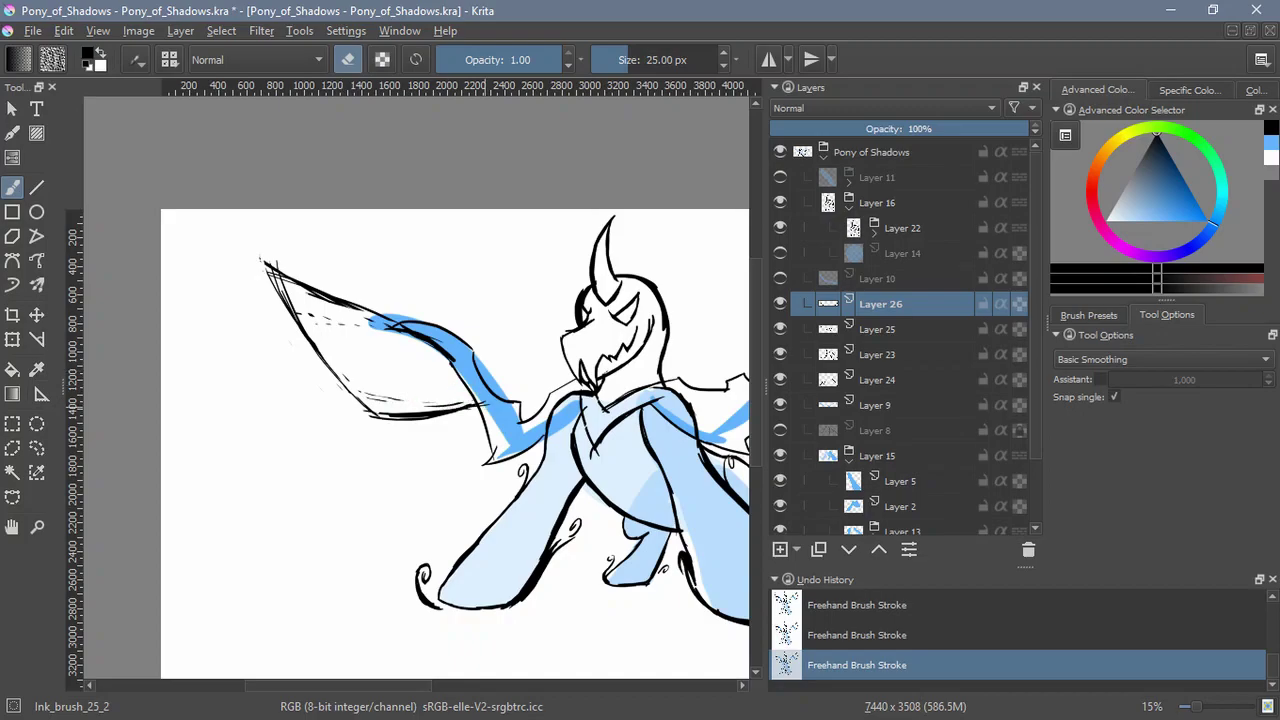
Lower Layer 26's opacity to 47% and add a new paint layer above it
left_click_drag(634, 443, 267, 402)
scroll(490, 417, "down", 2)
left_click_drag(486, 458, 524, 540)
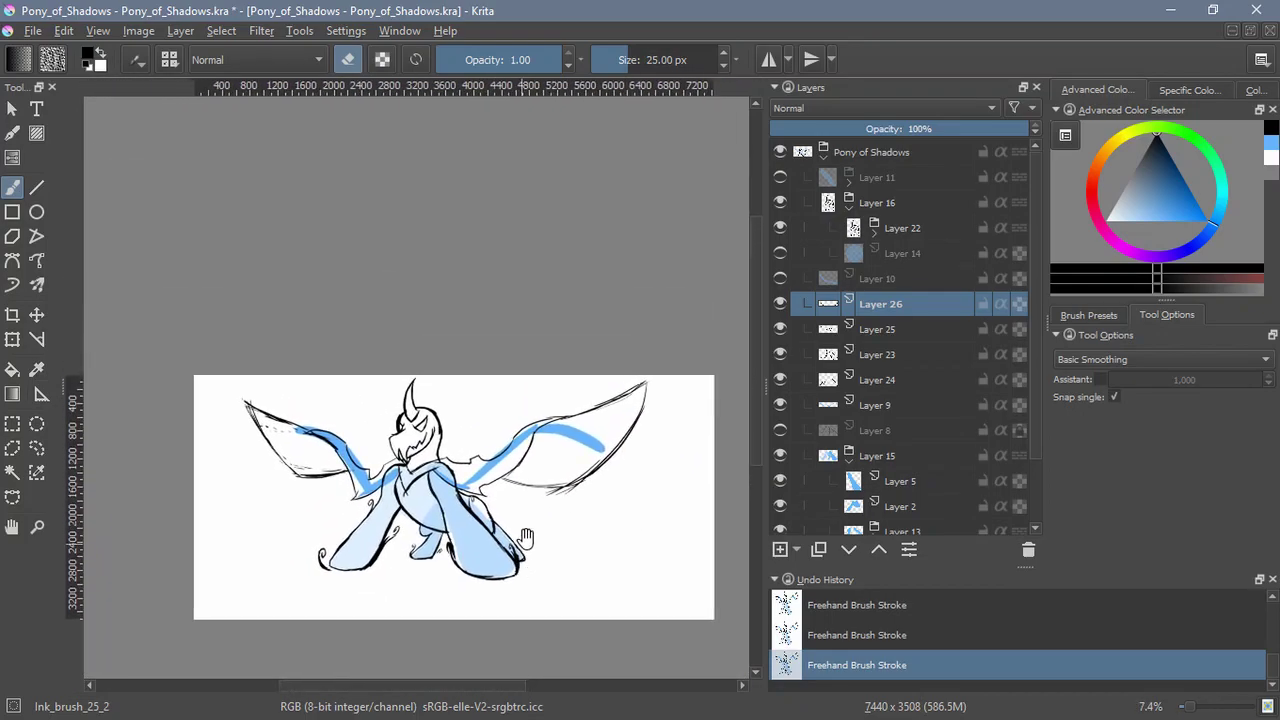
left_click(893, 129)
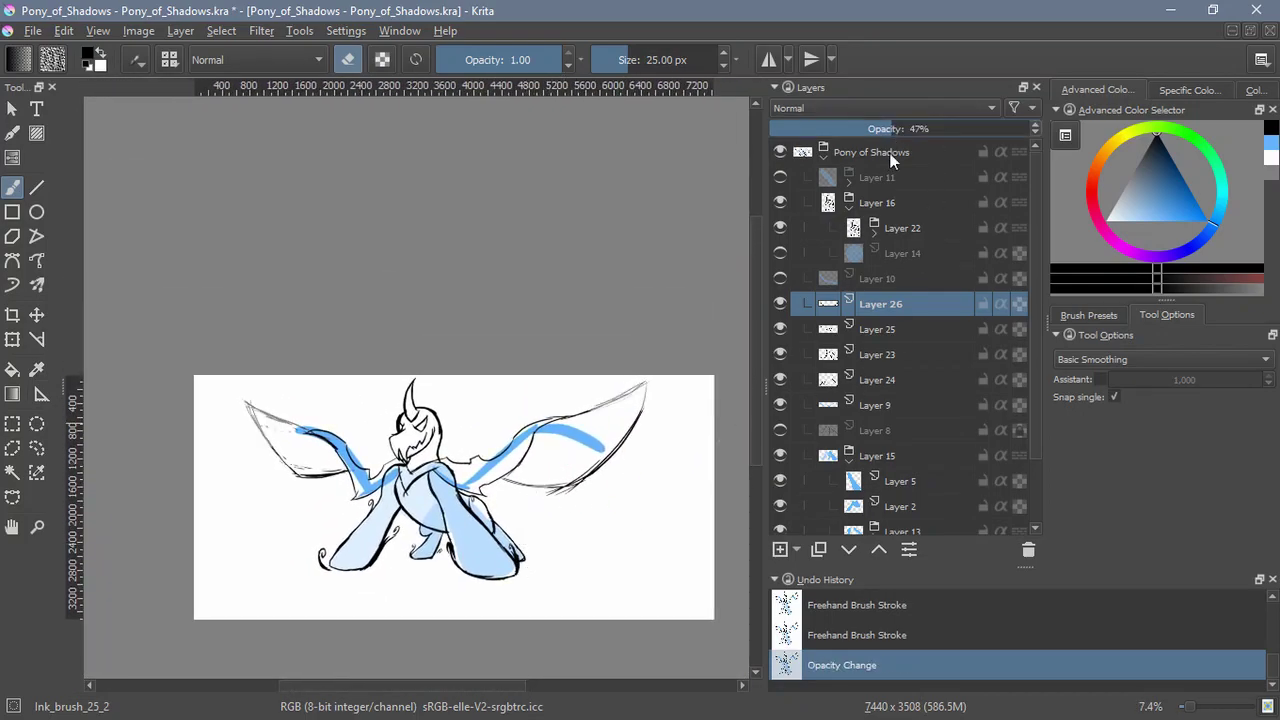
left_click(780, 549)
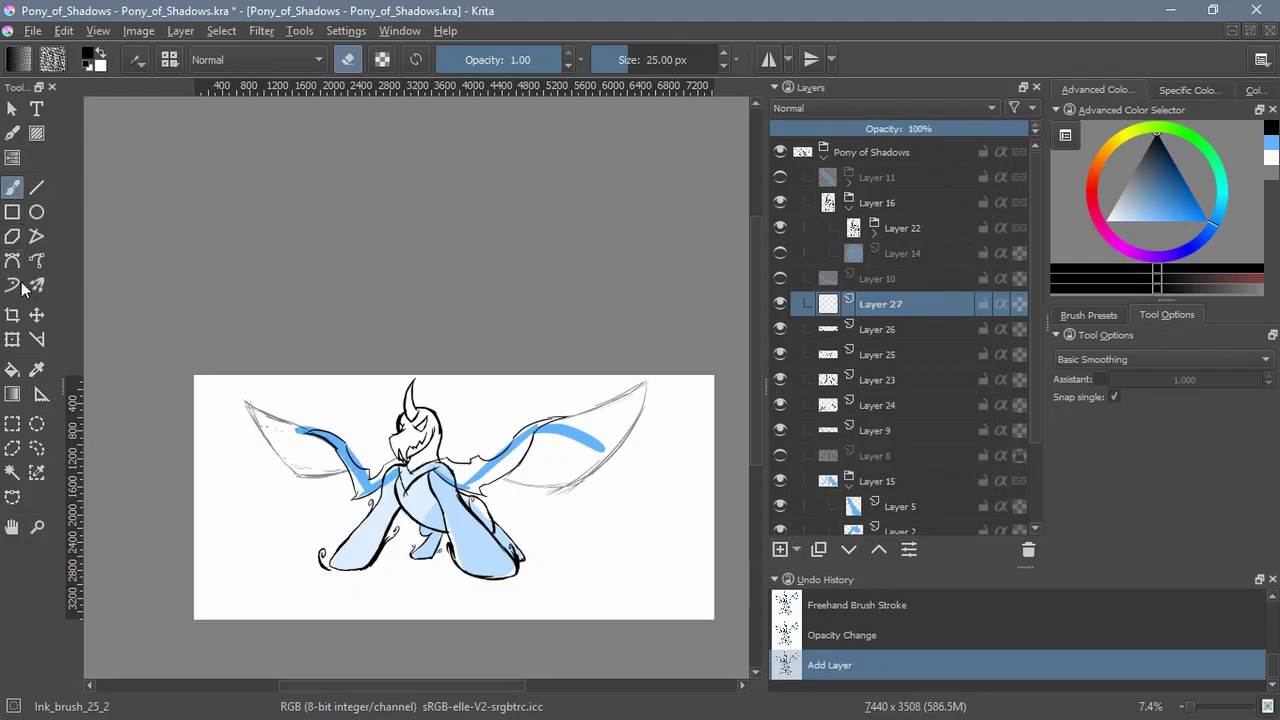
left_click_drag(602, 452, 602, 506)
key("ctrl+z")
Ink the right-hand wing's leading edge and the inner edge of its outermost feather over the faded outline
key("e")
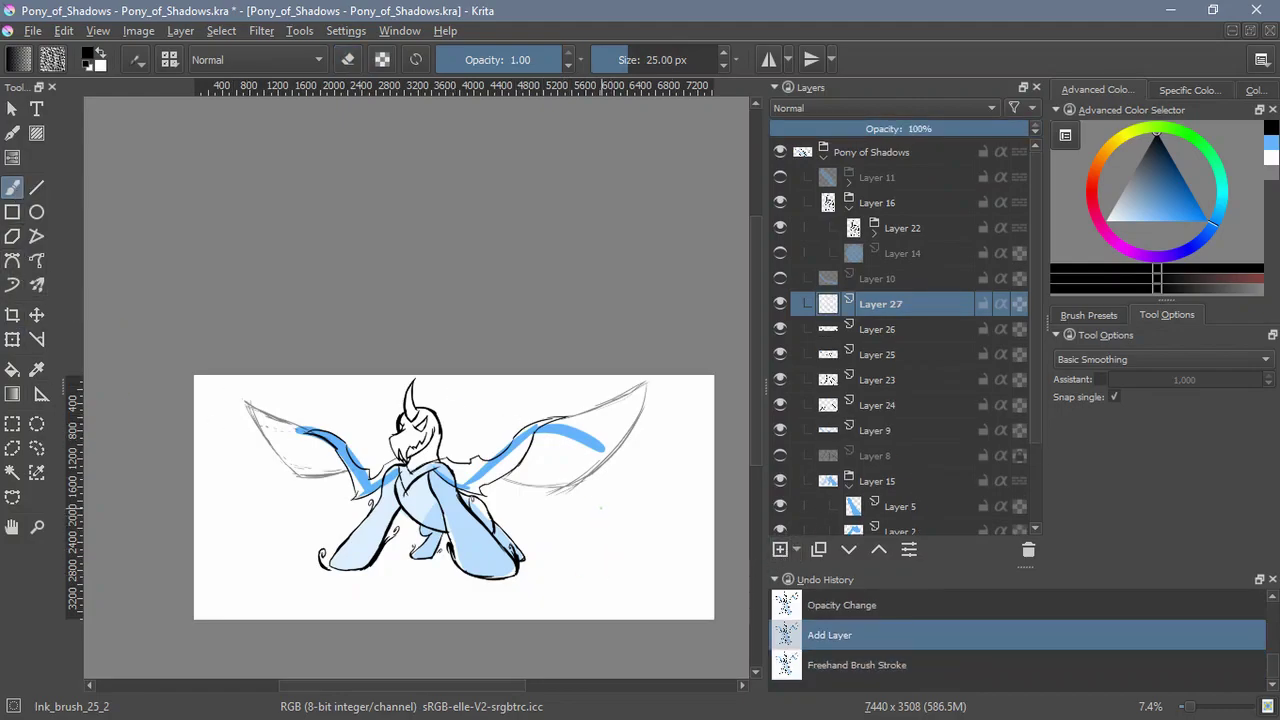
left_click_drag(570, 448, 643, 365)
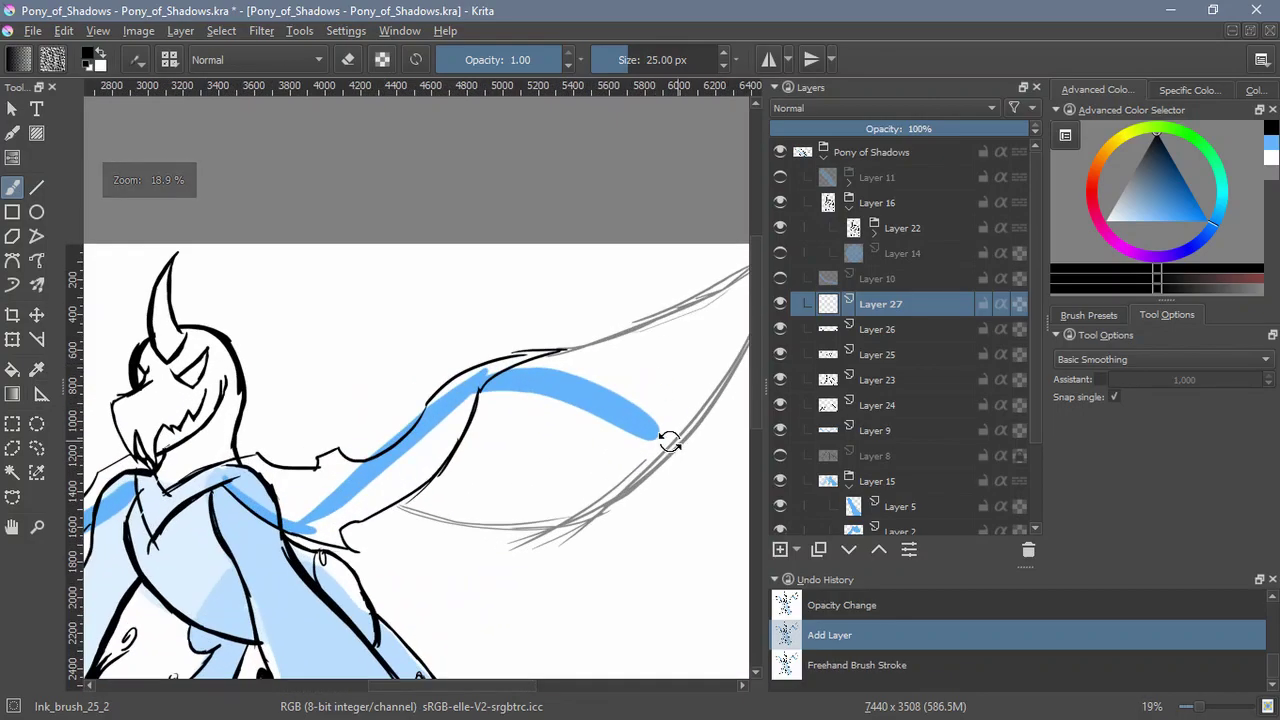
left_click_drag(669, 440, 565, 277)
left_click_drag(561, 277, 500, 483)
left_click_drag(531, 240, 462, 438)
left_click_drag(488, 386, 444, 470)
left_click_drag(531, 242, 537, 384)
left_click_drag(534, 263, 520, 427)
mouse_move(533, 376)
left_mouse_down()
mouse_move(482, 492)
mouse_move(527, 418)
left_mouse_up()
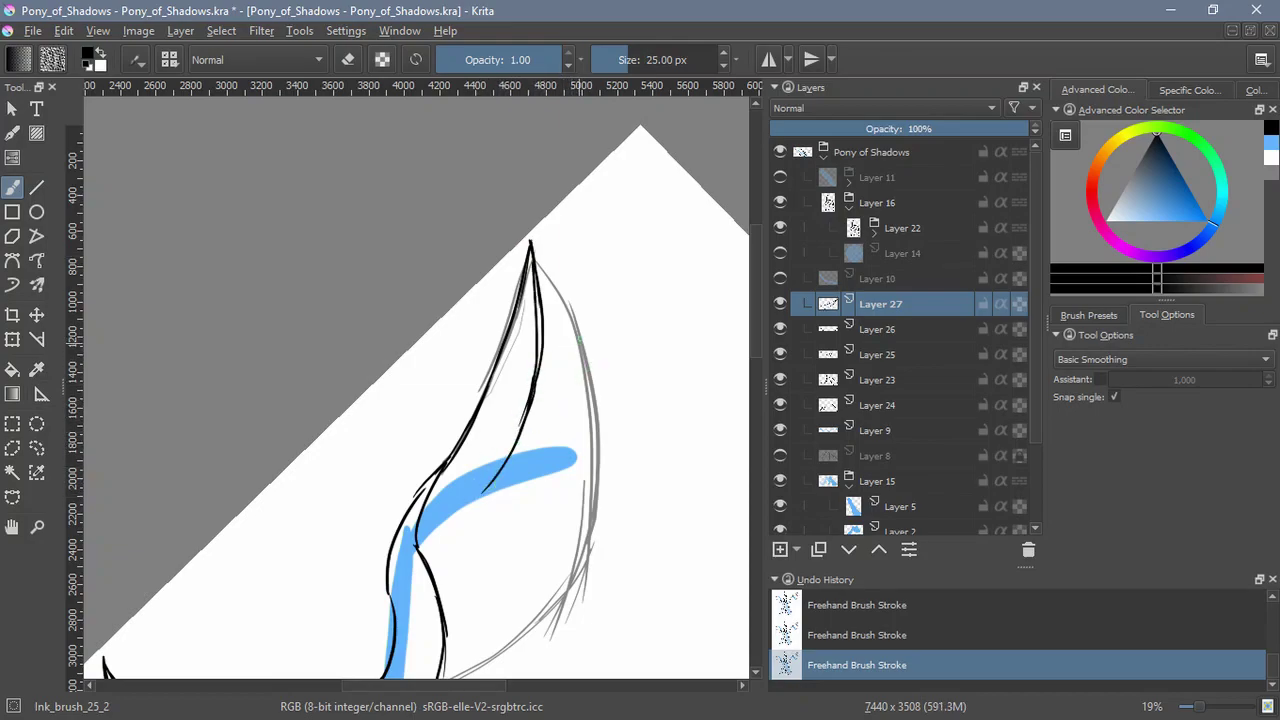
Ink the next pointed feathers along the right-hand wing's trailing edge with layered curved strokes
left_click_drag(470, 502, 562, 390)
mouse_move(582, 338)
left_mouse_down()
mouse_move(562, 464)
mouse_move(476, 557)
left_mouse_up()
mouse_move(596, 543)
left_mouse_down()
mouse_move(651, 403)
mouse_move(530, 442)
left_mouse_up()
left_click_drag(478, 322, 482, 412)
left_click_drag(486, 352, 463, 502)
left_click_drag(487, 350, 511, 420)
left_click_drag(496, 374, 516, 452)
mouse_move(488, 345)
left_mouse_down()
mouse_move(514, 420)
mouse_move(516, 516)
left_mouse_up()
left_click_drag(516, 472, 504, 522)
left_click_drag(550, 430, 492, 535)
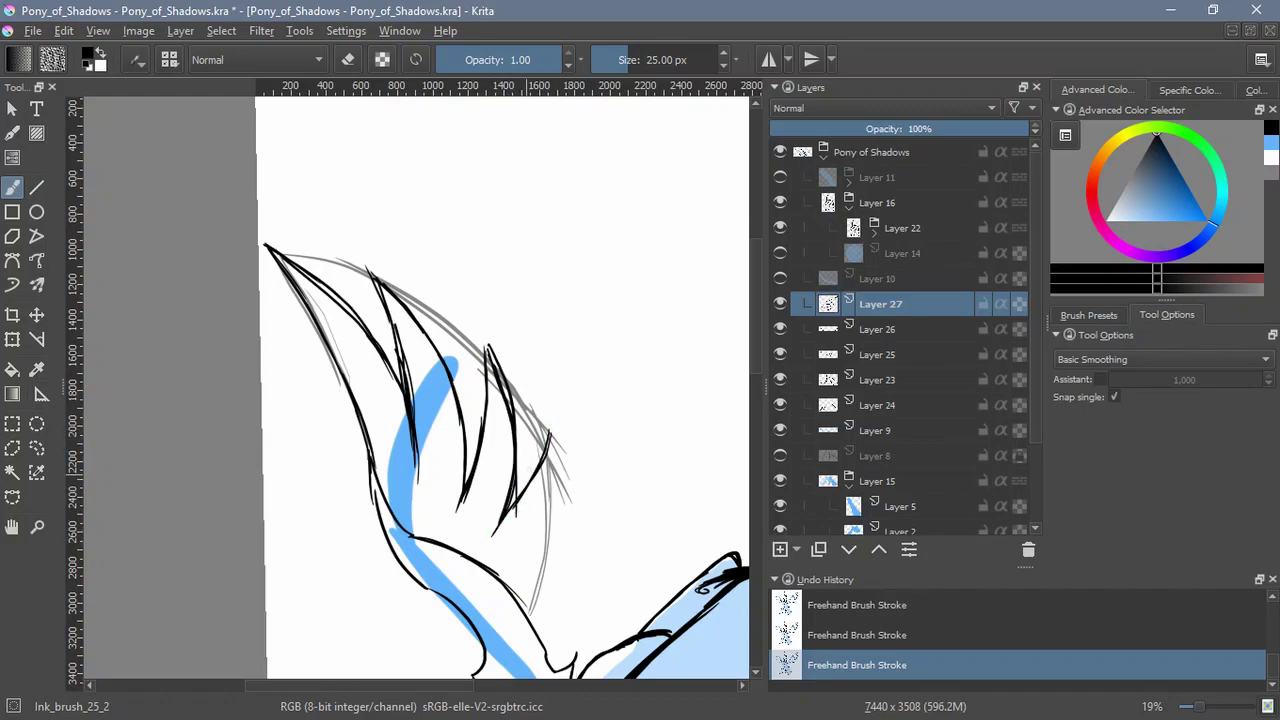
Ink the right-hand wing's innermost feather down to the arm and erase the overshooting line ends
left_click_drag(555, 500, 512, 592)
left_click_drag(555, 476, 504, 594)
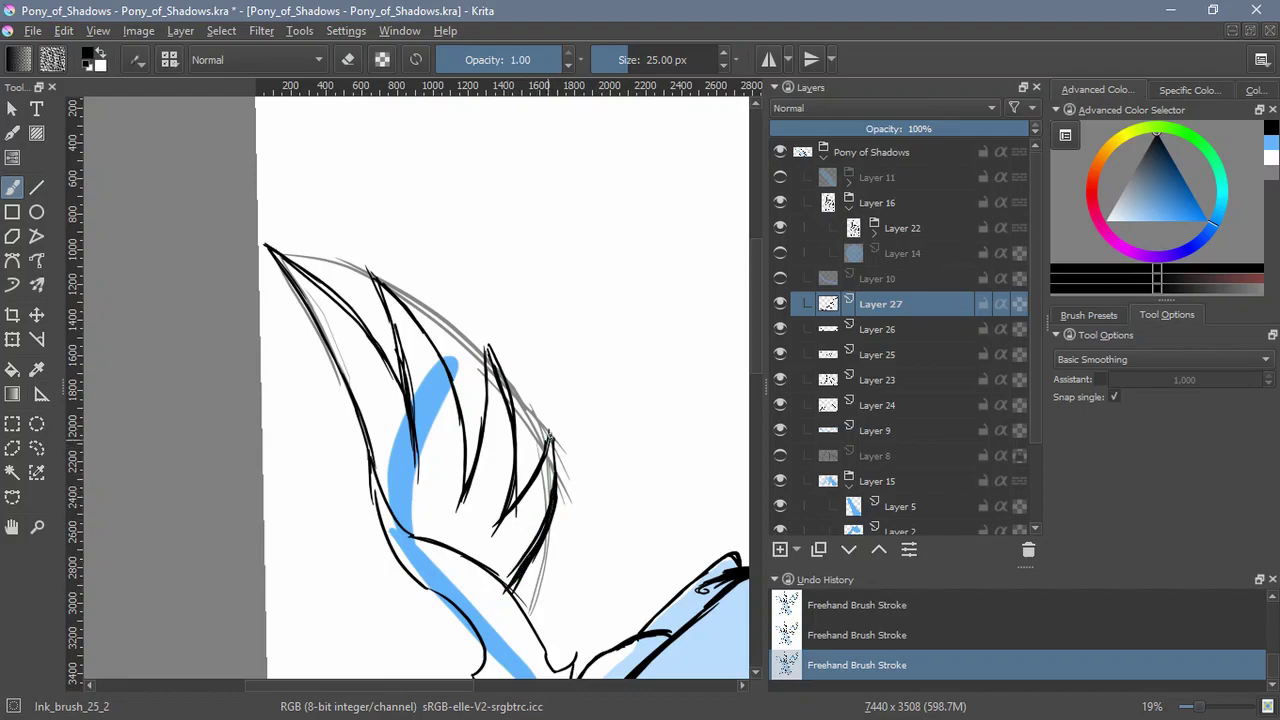
key("e")
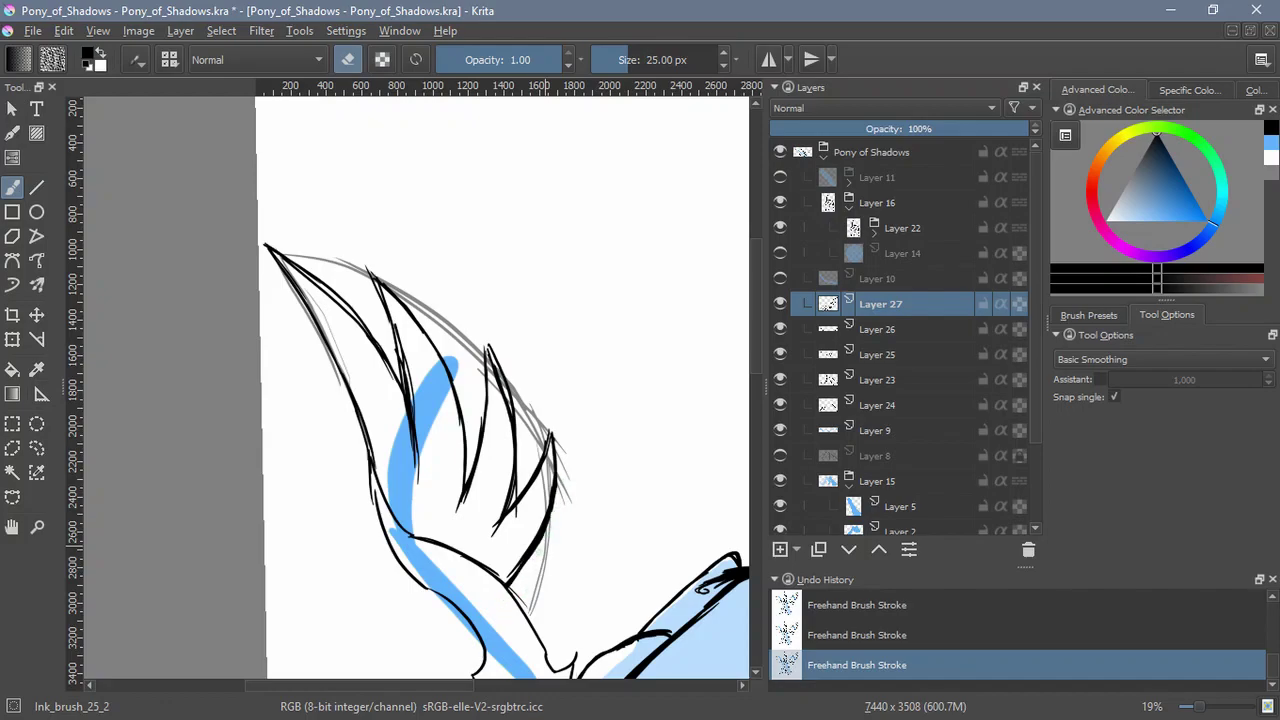
key("e")
left_click_drag(550, 512, 488, 604)
key("e")
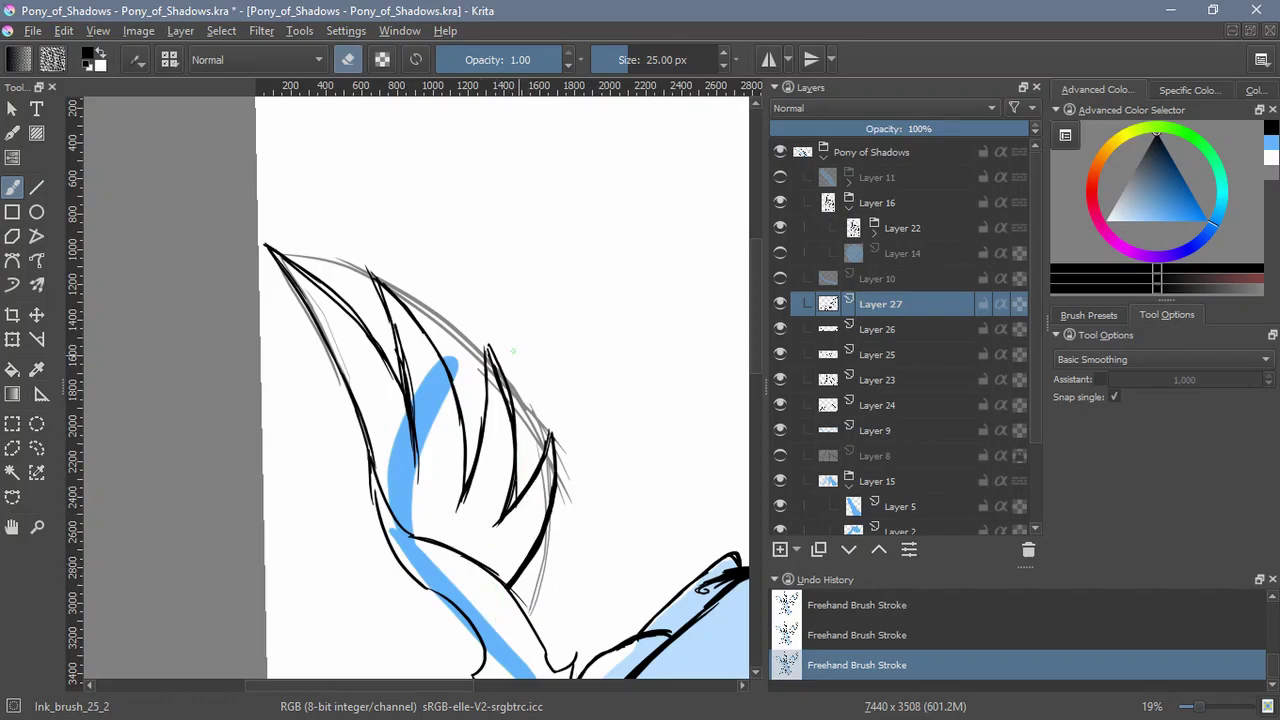
Ink the left-hand wing's leading edge from its tip down to the arm with a thick line
key("5")
left_click_drag(517, 458, 416, 506)
left_click_drag(416, 506, 566, 543)
left_click_drag(349, 468, 352, 330)
left_click_drag(200, 350, 363, 420)
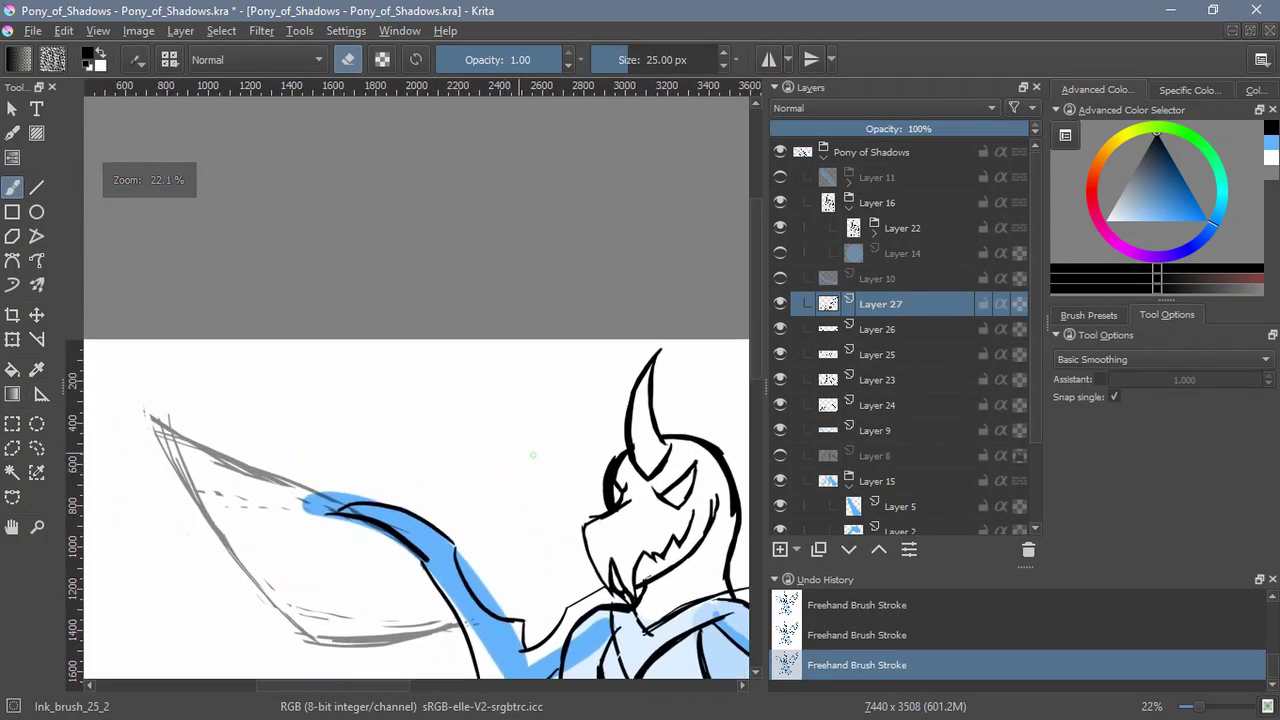
left_click_drag(182, 421, 200, 285)
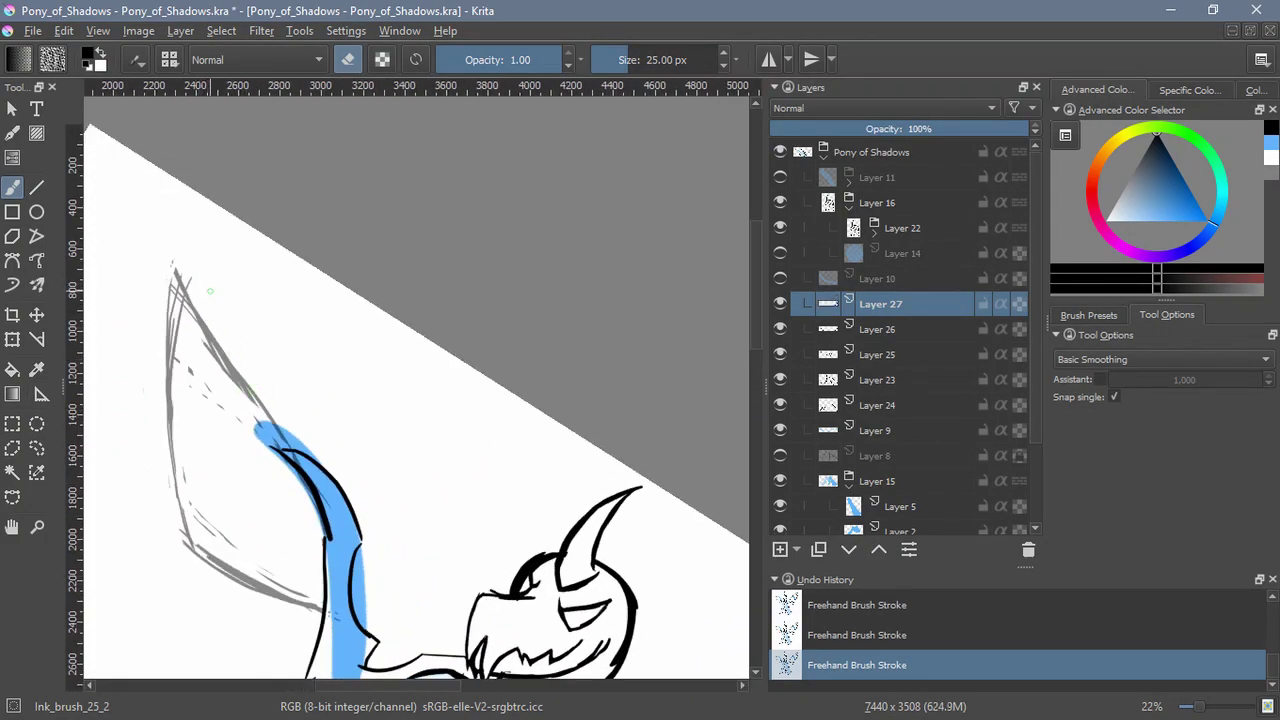
key("e")
left_click_drag(196, 268, 340, 540)
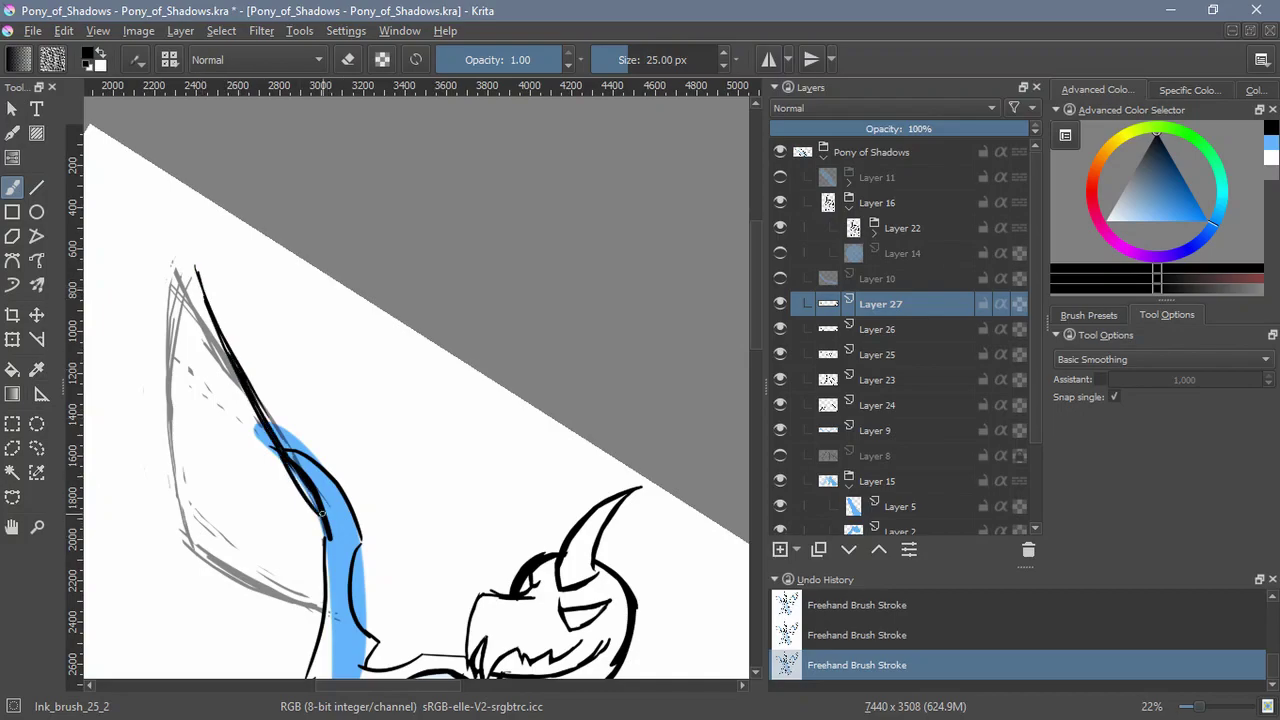
Ink the inner edge of the left-hand wing's outermost feather, curving from the tip back into the wing
left_click_drag(191, 280, 216, 419)
mouse_move(193, 362)
left_mouse_down()
mouse_move(249, 465)
mouse_move(223, 433)
mouse_move(239, 457)
left_mouse_up()
key("ctrl+z")
left_click_drag(192, 353, 255, 492)
left_click_drag(208, 402, 268, 512)
left_click_drag(206, 404, 244, 472)
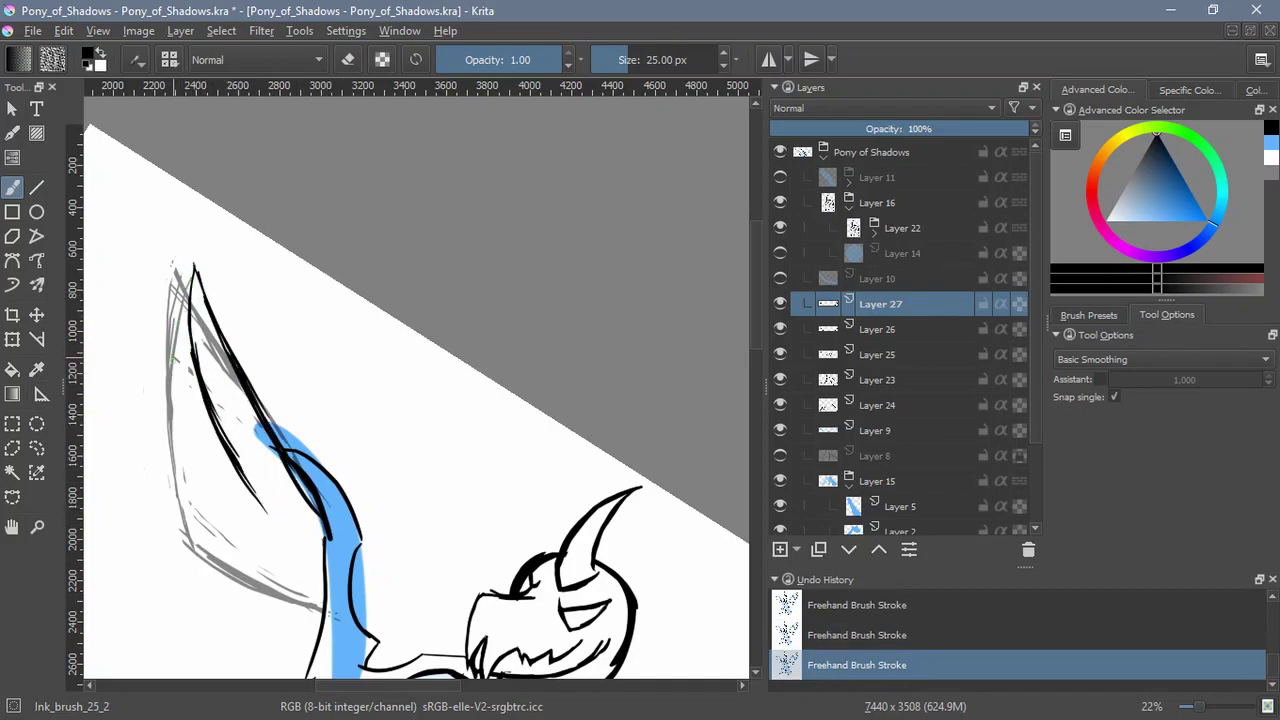
Ink the left-hand wing's second feather with layered strokes along the faded outline
left_click_drag(164, 348, 236, 472)
mouse_move(176, 372)
left_mouse_down()
mouse_move(268, 514)
mouse_move(178, 425)
left_mouse_up()
left_click_drag(165, 354, 232, 530)
mouse_move(182, 460)
left_mouse_down()
mouse_move(262, 550)
mouse_move(211, 511)
left_mouse_up()
Ink the left-hand wing's third feather, comparing its outer edge strokes by undoing and redoing them
left_click_drag(402, 407, 366, 300)
left_click_drag(340, 220, 402, 370)
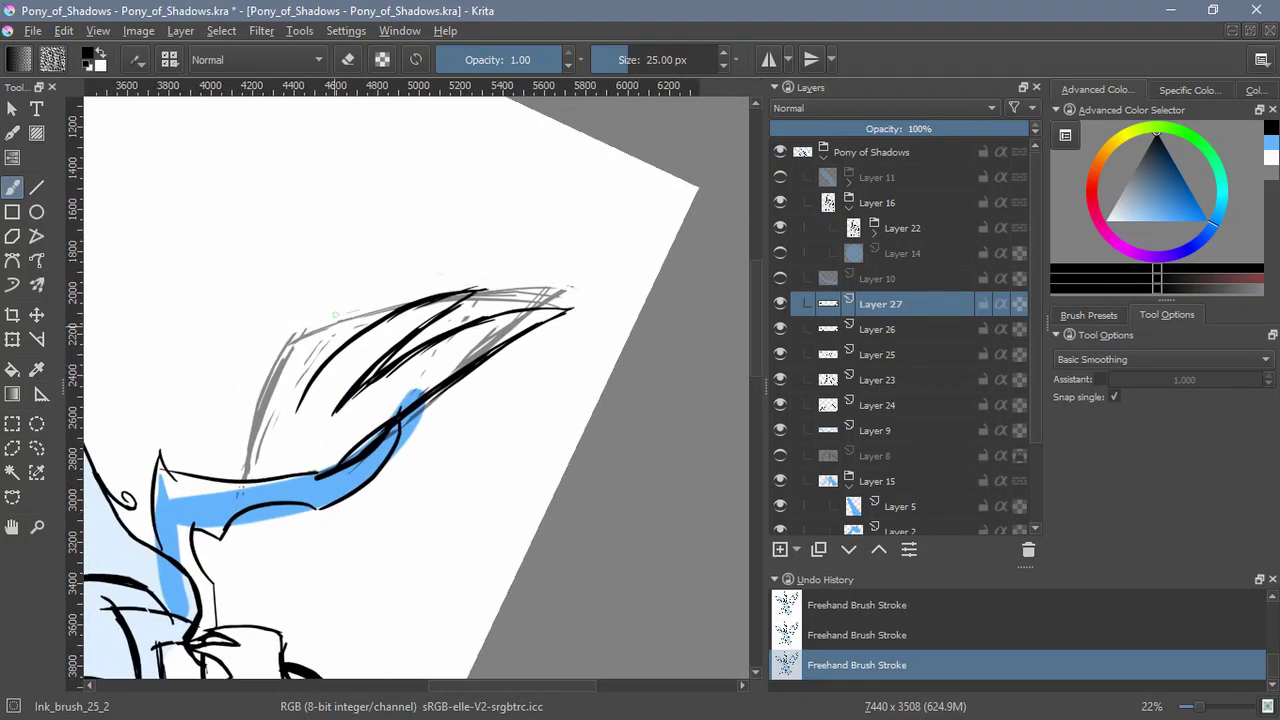
key("ctrl+z")
key("ctrl+z")
key("ctrl+shift+z")
key("ctrl+shift+z")
key("ctrl+z")
key("ctrl+z")
key("ctrl+shift+z")
key("ctrl+shift+z")
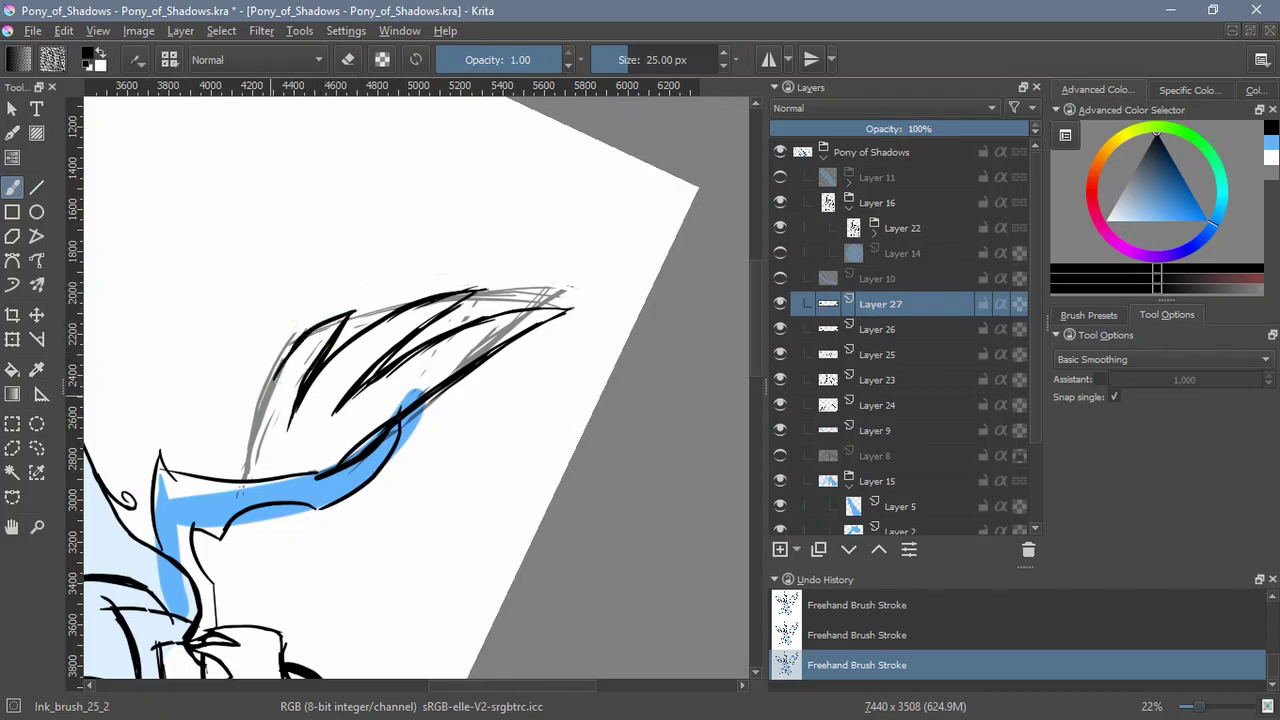
key("ctrl+z")
key("ctrl+z")
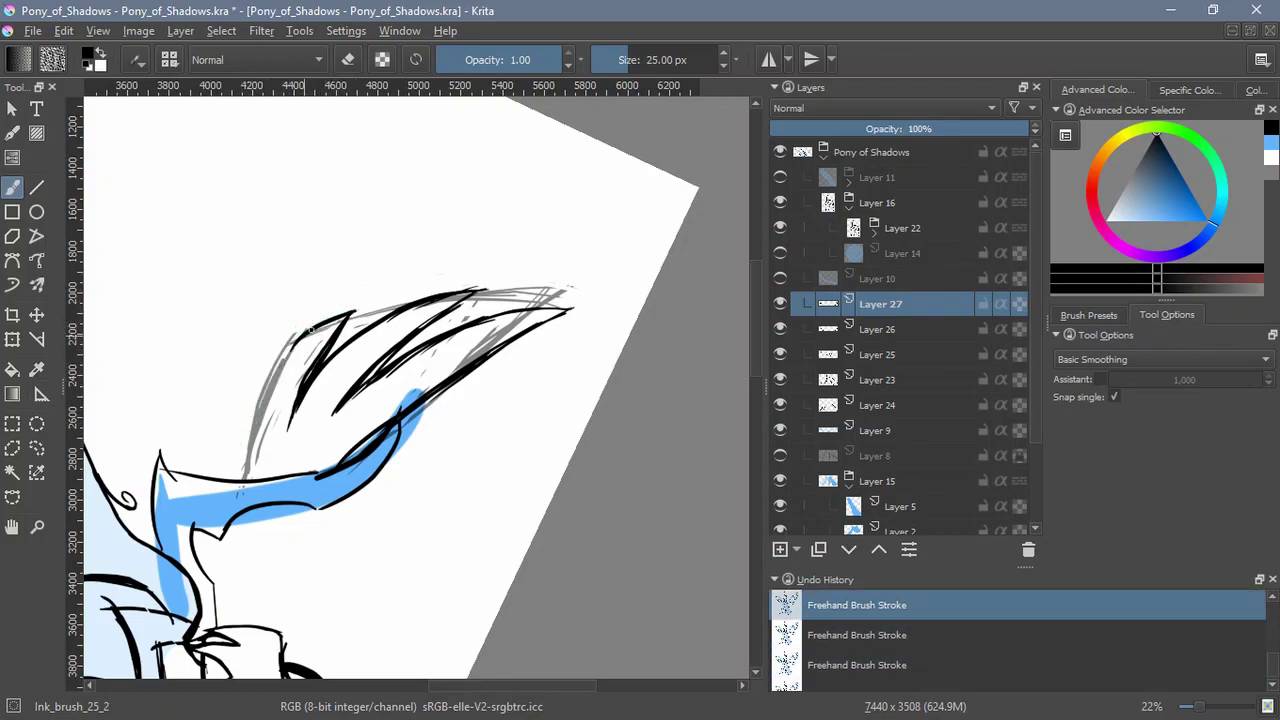
key("ctrl+shift+z")
key("ctrl+shift+z")
key("ctrl+z")
key("ctrl+shift+z")
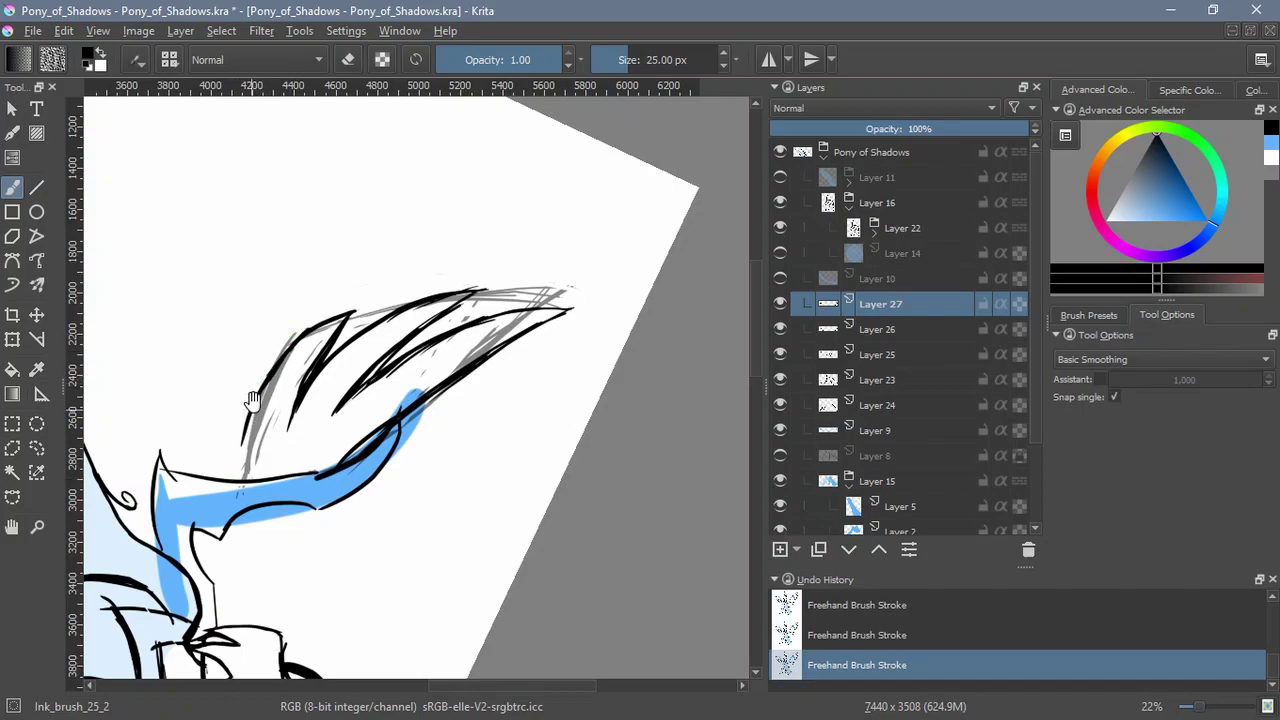
Ink the left-hand wing's innermost feather and redraw its lower edge so it meets the wing arm
left_click_drag(253, 402, 298, 438)
left_click_drag(302, 391, 276, 505)
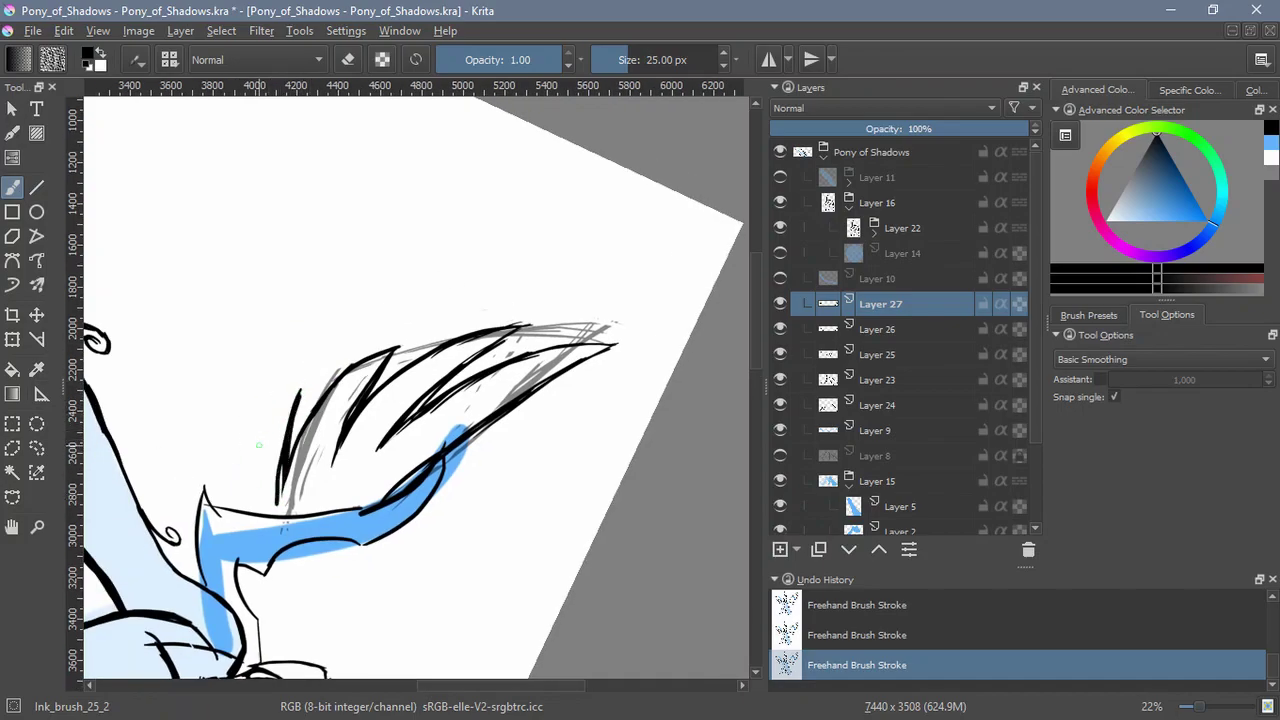
left_click_drag(298, 393, 252, 462)
mouse_move(250, 510)
left_mouse_down()
mouse_move(254, 445)
mouse_move(278, 408)
left_mouse_up()
key("e")
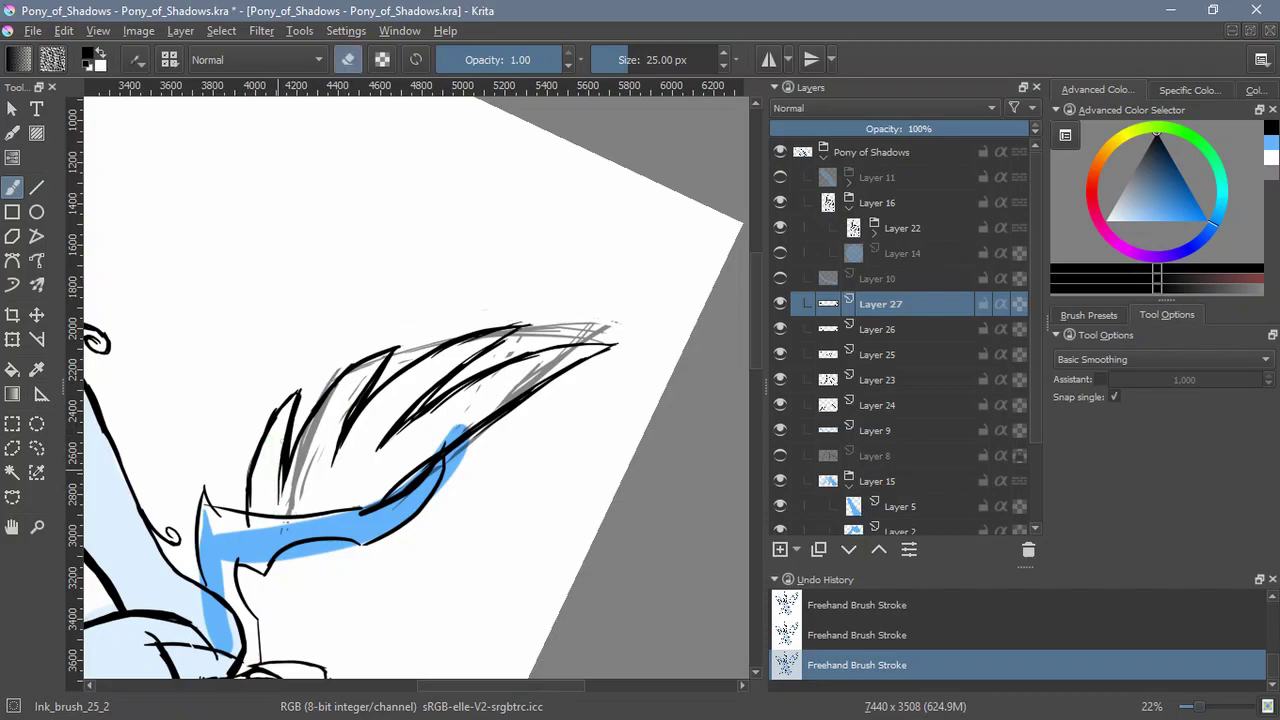
mouse_move(258, 446)
left_mouse_down()
mouse_move(249, 525)
mouse_move(262, 444)
left_mouse_up()
key("e")
key("ctrl+z")
left_click_drag(247, 514, 259, 452)
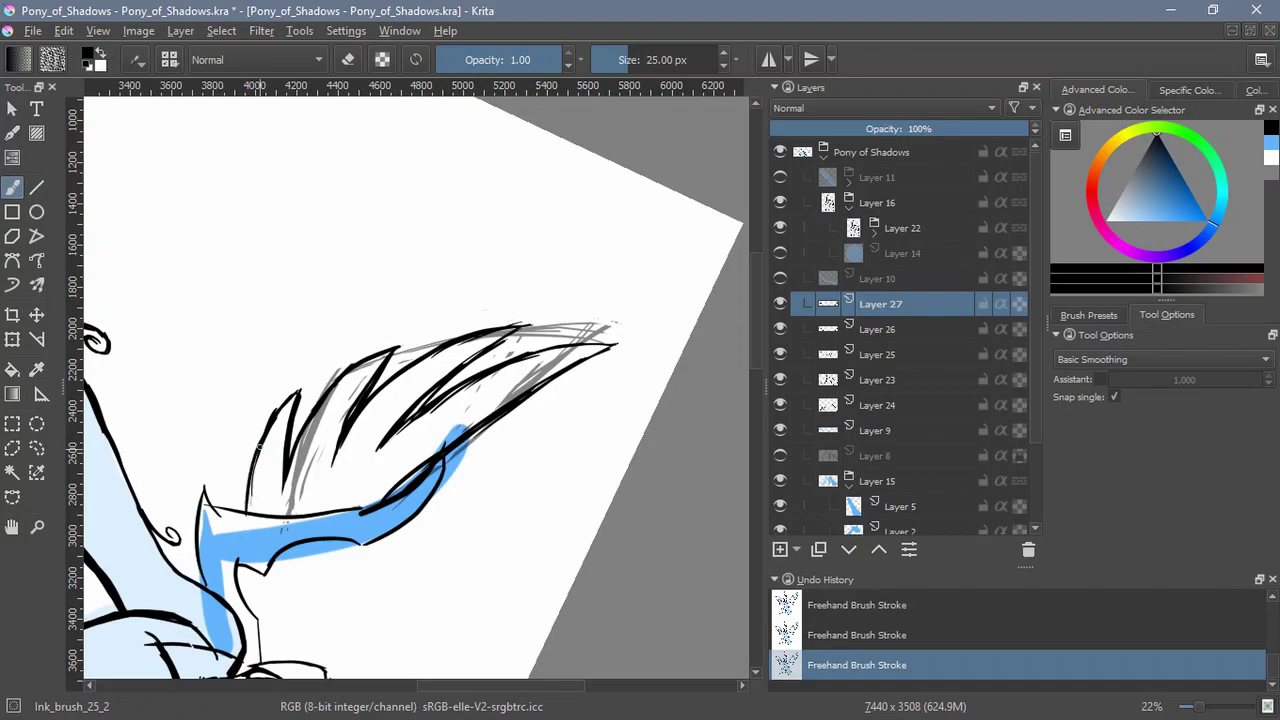
Hide the faded wing outline on Layer 26
key("5")
left_click_drag(572, 401, 597, 508)
left_click_drag(597, 508, 347, 542)
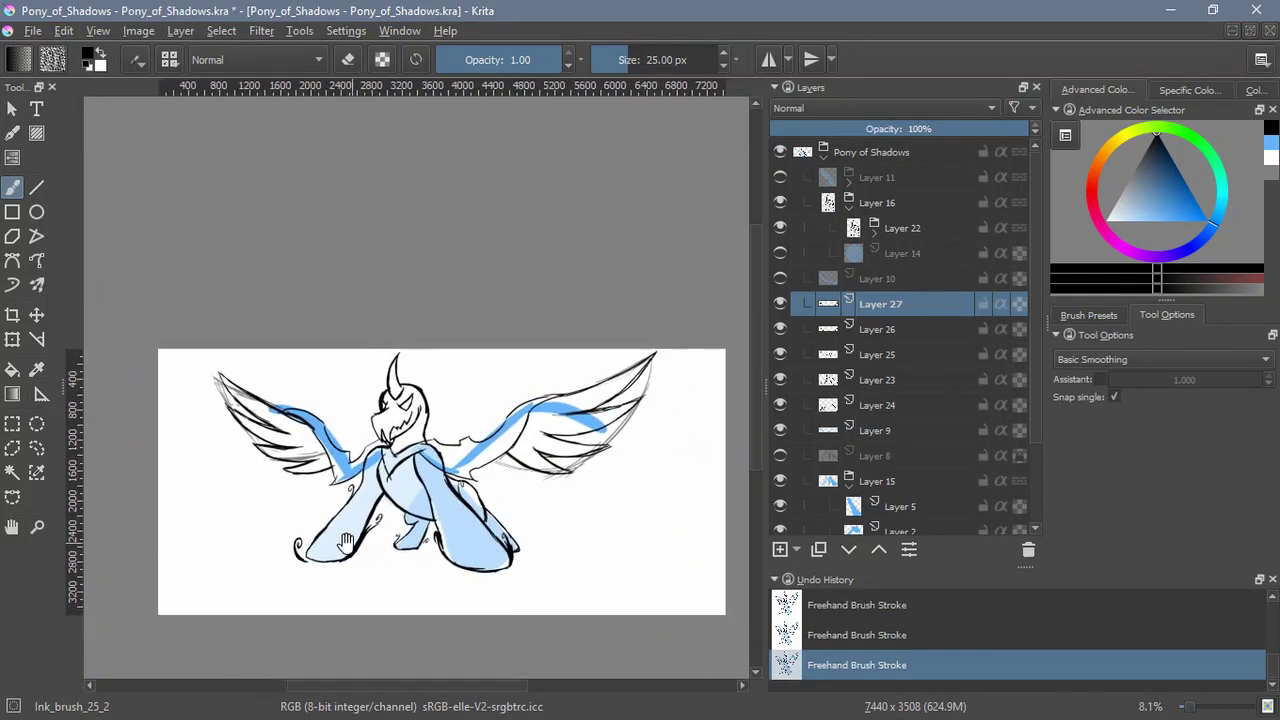
left_click_drag(305, 456, 310, 350)
left_click_drag(375, 292, 500, 318)
left_click_drag(477, 326, 456, 505)
key("e")
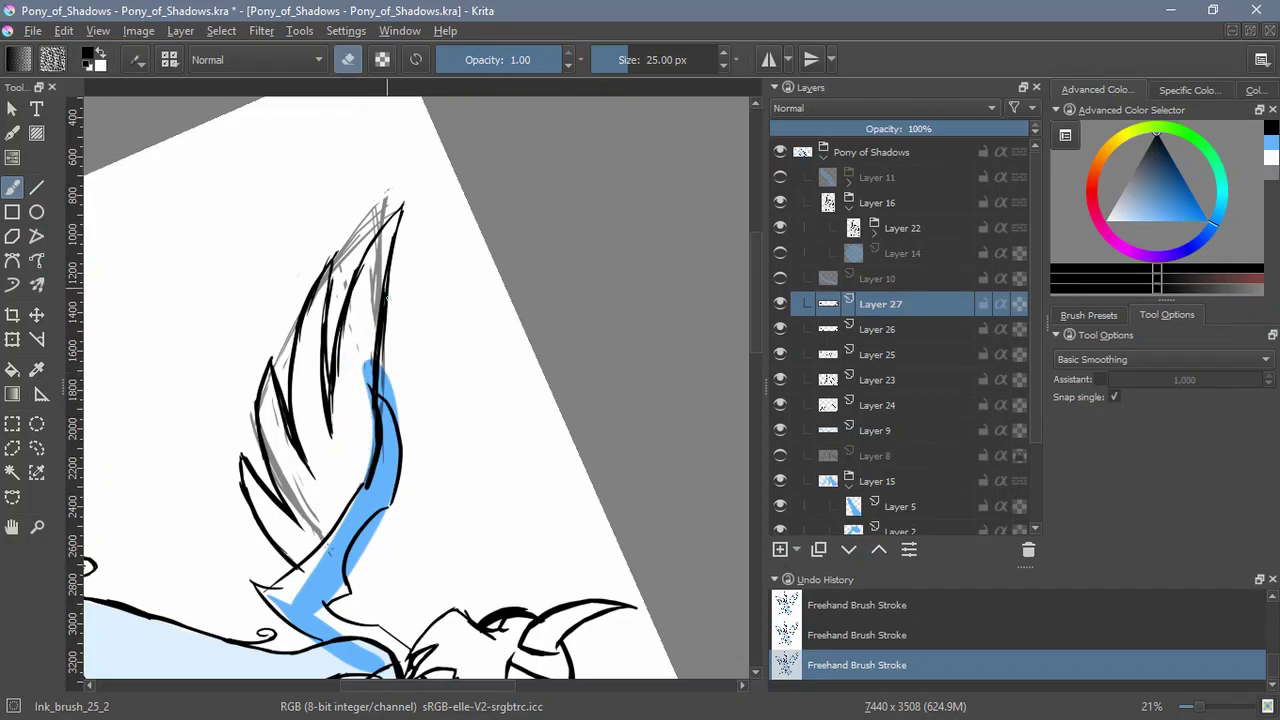
left_click(780, 329)
key("5")
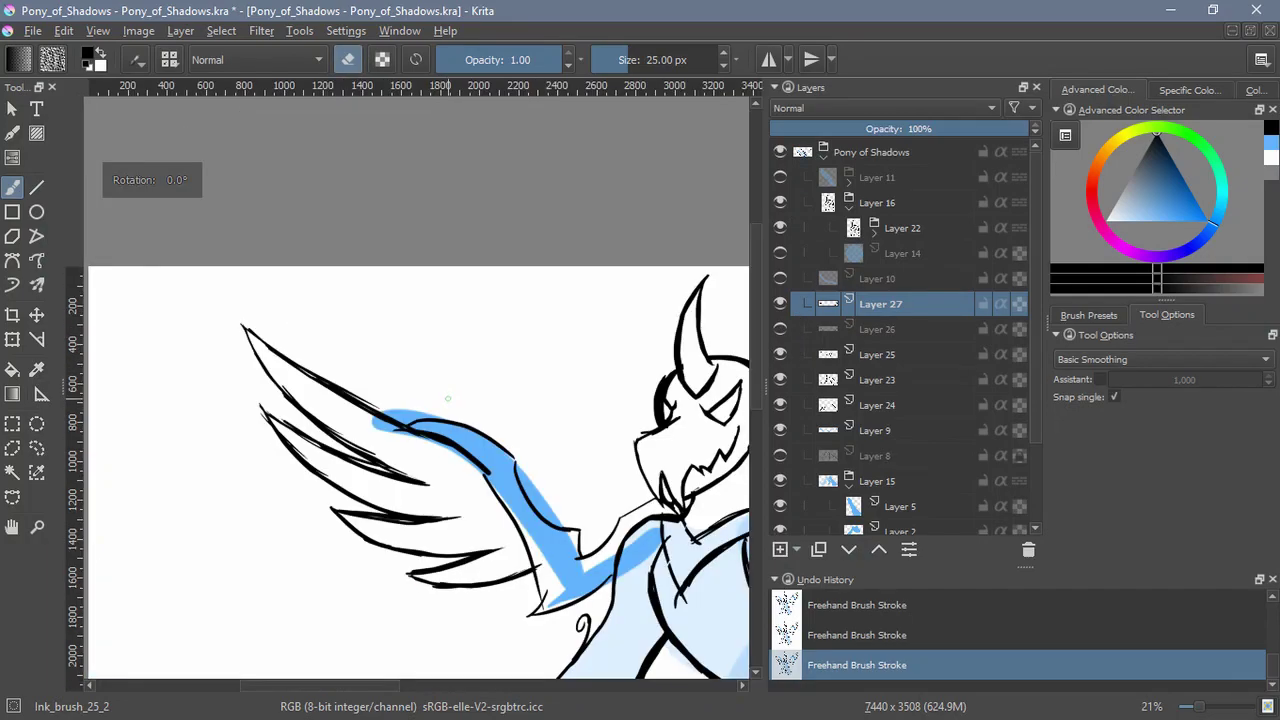
Hide the blue sketch on Layer 15 and Layer 9 so only the line art shows
left_click_drag(668, 482, 438, 372)
left_click_drag(552, 408, 556, 458)
left_click_drag(566, 453, 511, 440)
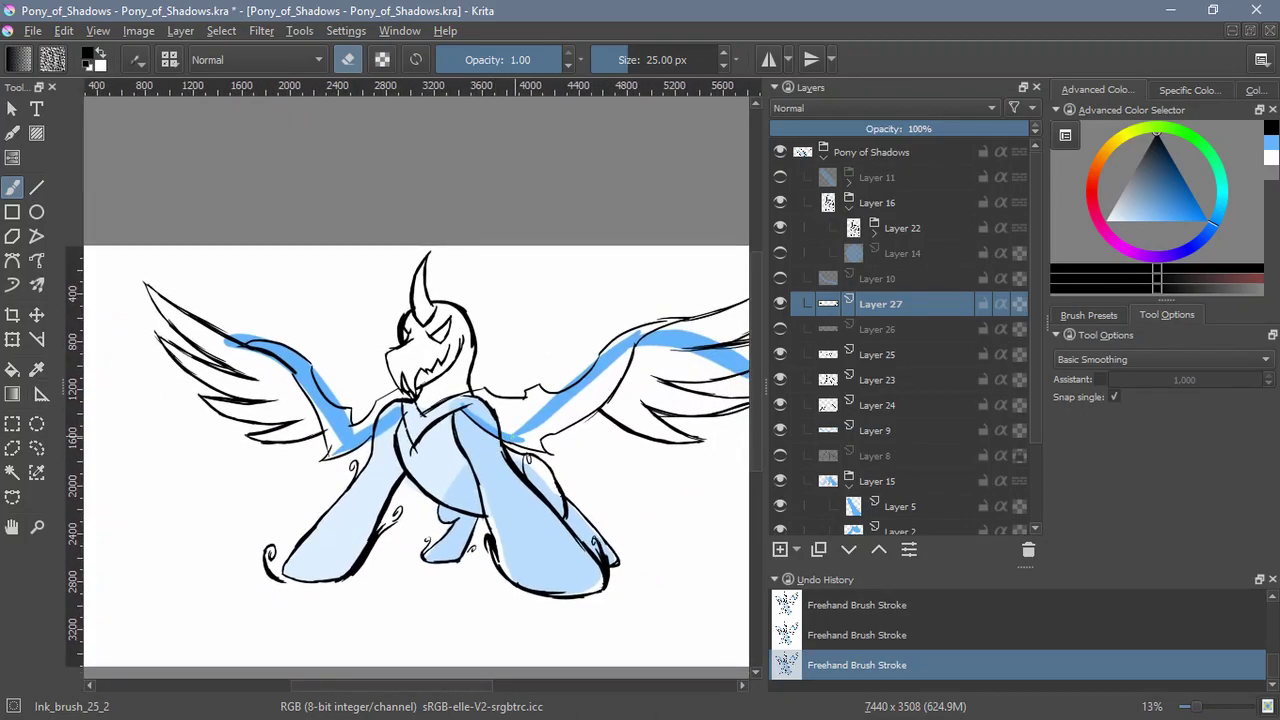
mouse_move(580, 459)
left_mouse_down()
mouse_move(471, 463)
mouse_move(523, 451)
left_mouse_up()
left_click(780, 479)
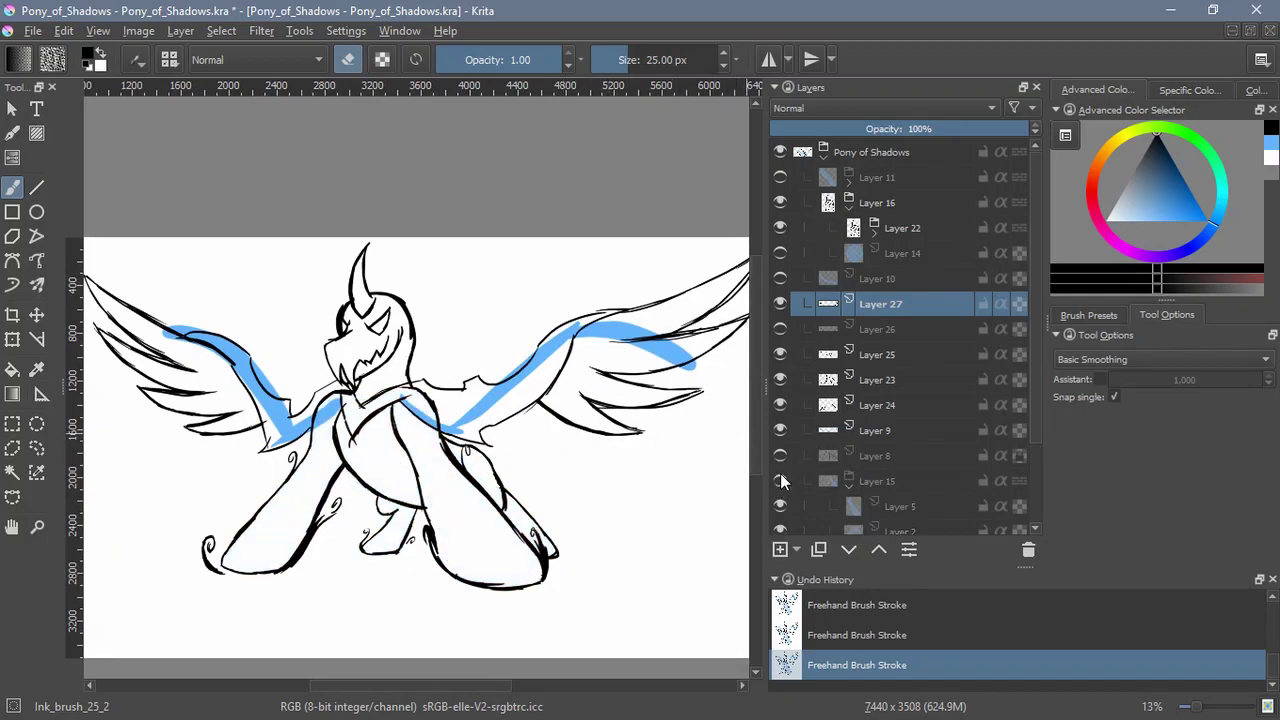
left_click(781, 431)
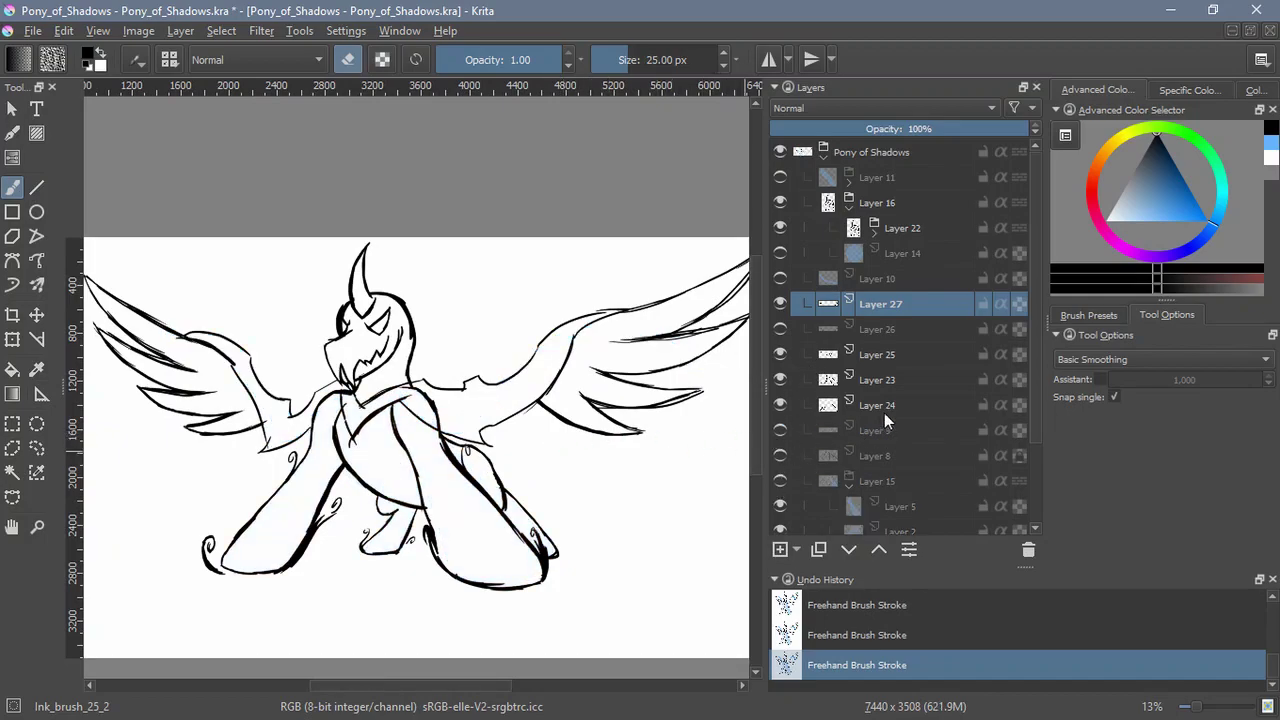
left_click(830, 380)
left_click(797, 549)
left_click(833, 643)
scroll(404, 388, "up", 5)
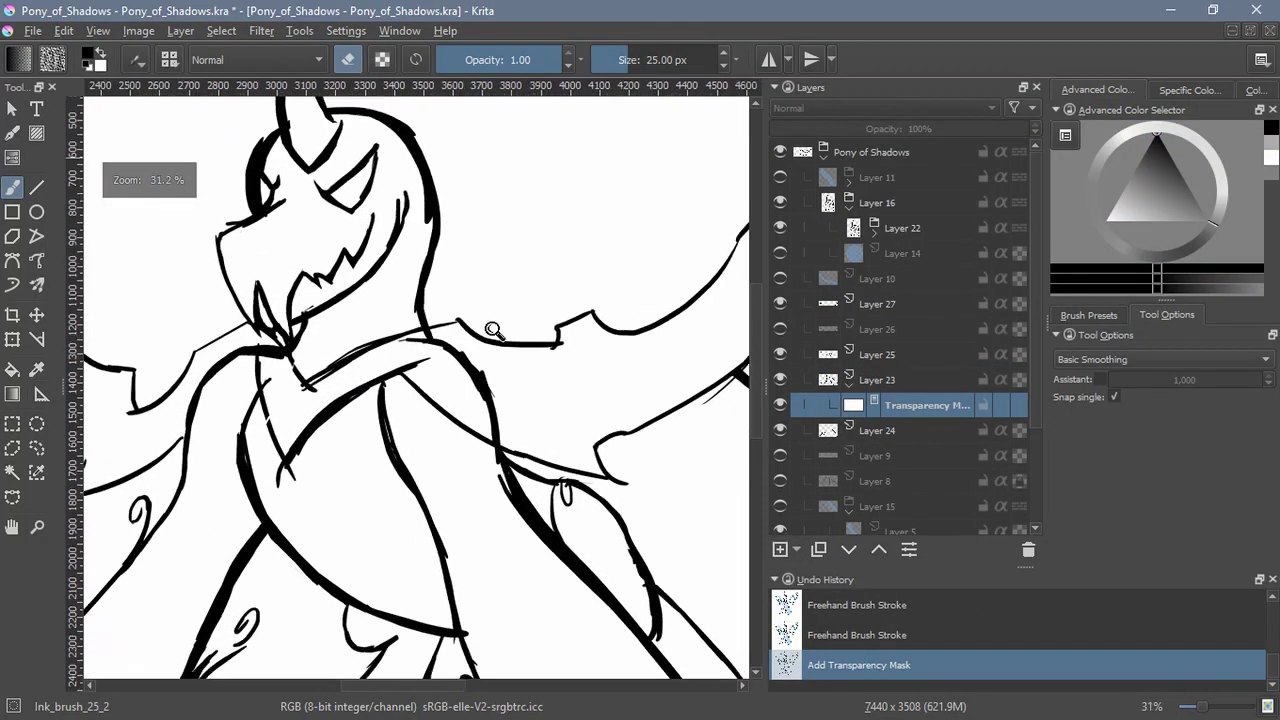
mouse_move(420, 338)
left_mouse_down()
mouse_move(470, 360)
mouse_move(447, 338)
left_mouse_up()
key("ctrl+z")
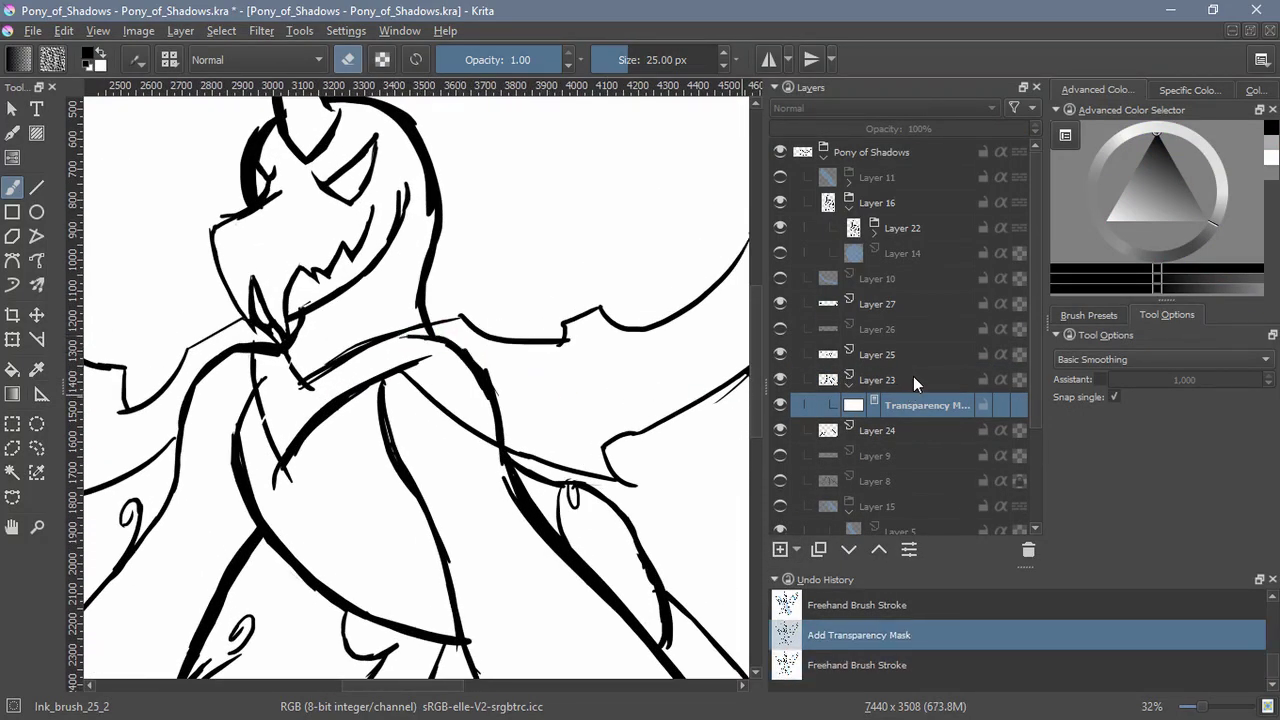
key("ctrl+z")
Hide Layer 24 and Layer 23, keep Layer 25 visible, and collapse the Layer 16 group
left_click(781, 405)
left_click(781, 380)
left_click(780, 356)
left_click(782, 355)
left_click(850, 205)
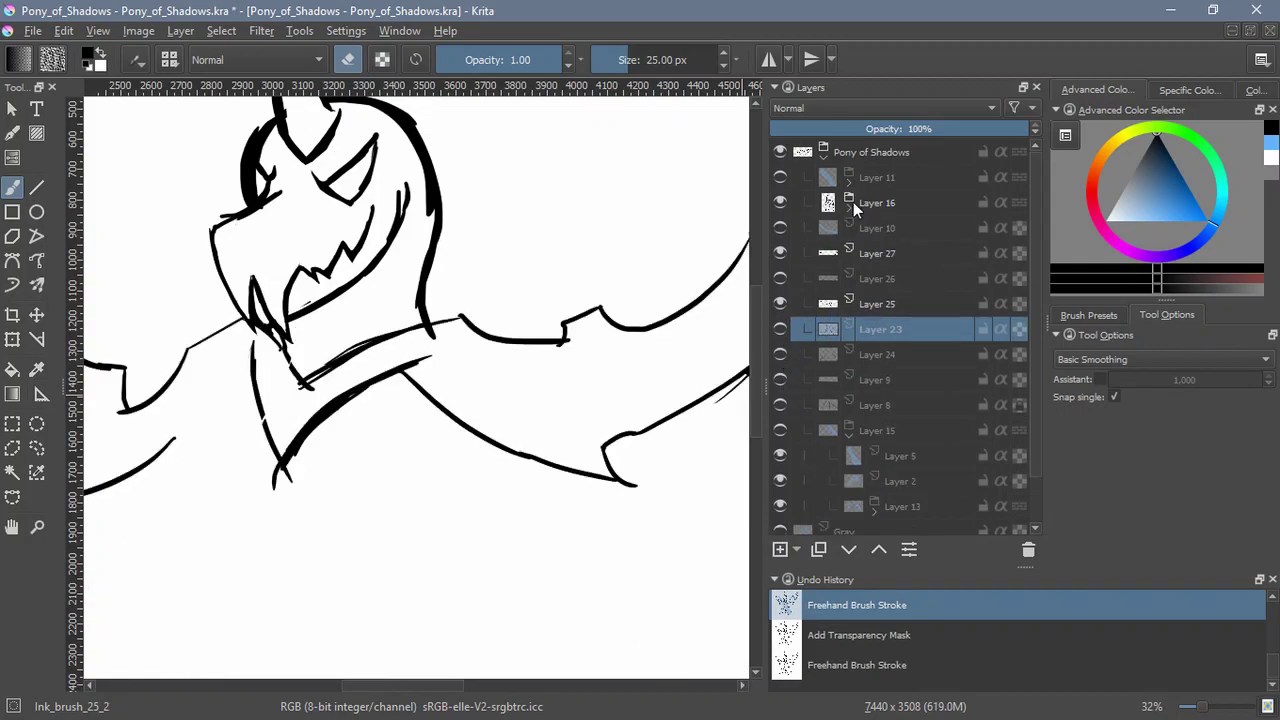
Move the Layer 16 group down to directly above Layer 25, and move Layer 27 below Layer 26
left_click(781, 203)
left_click(890, 205)
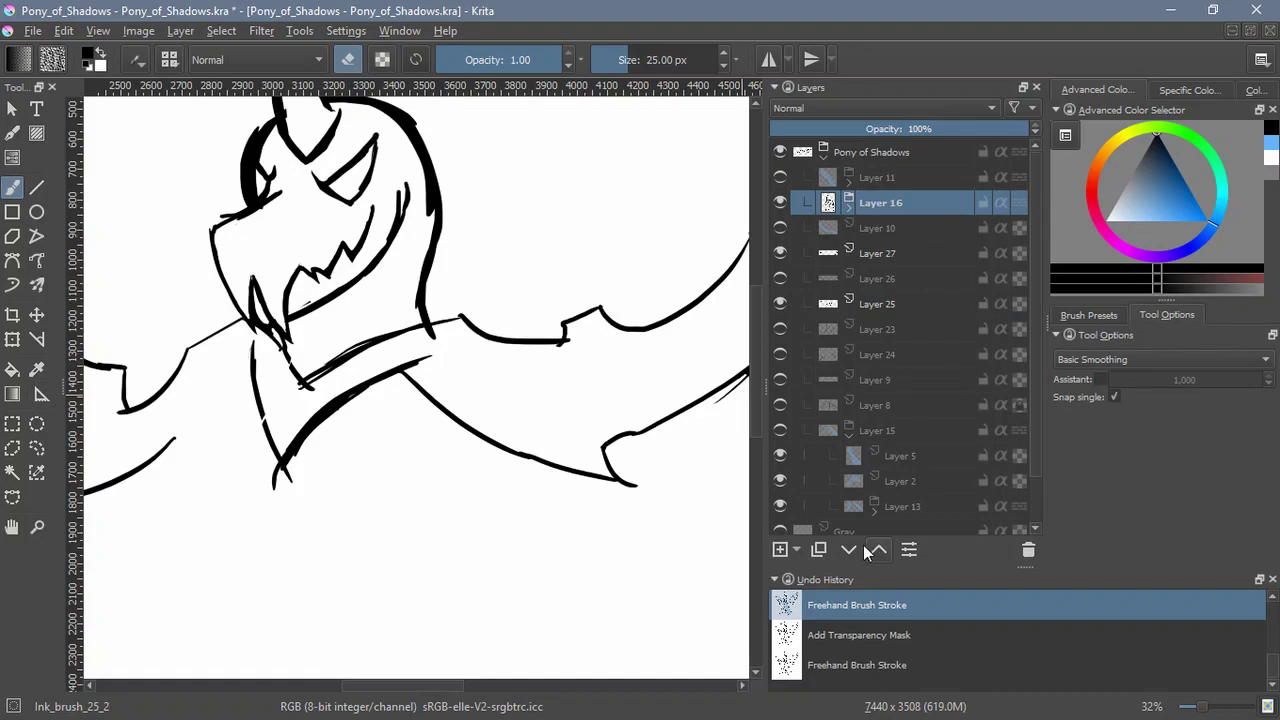
left_click(848, 549)
left_click(848, 549)
left_click(848, 549)
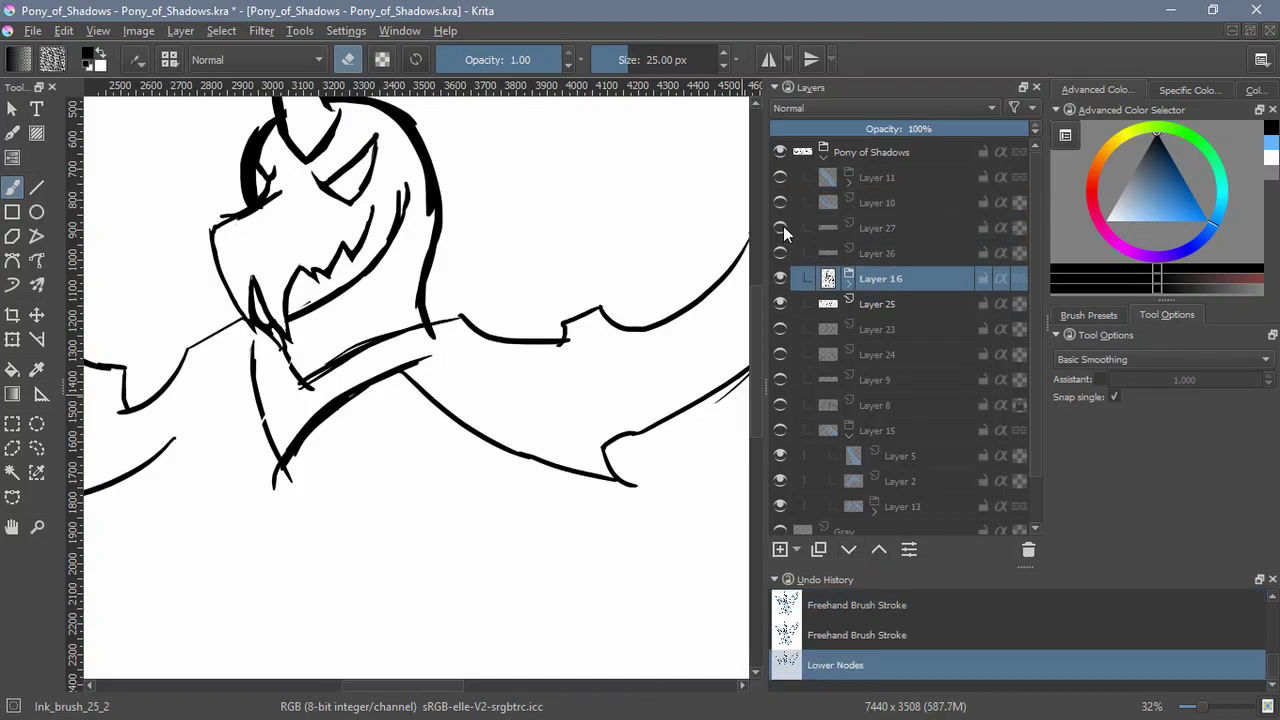
left_click(848, 549)
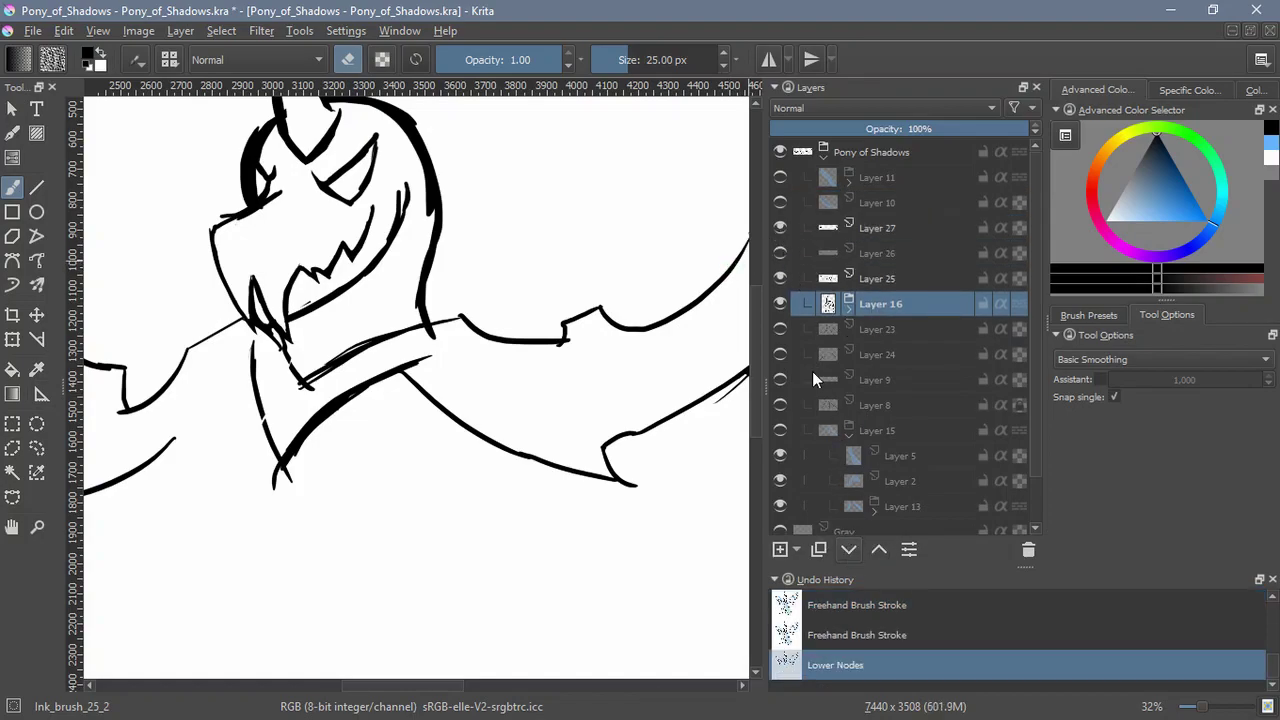
key("ctrl+z")
left_click(872, 229)
left_click(849, 550)
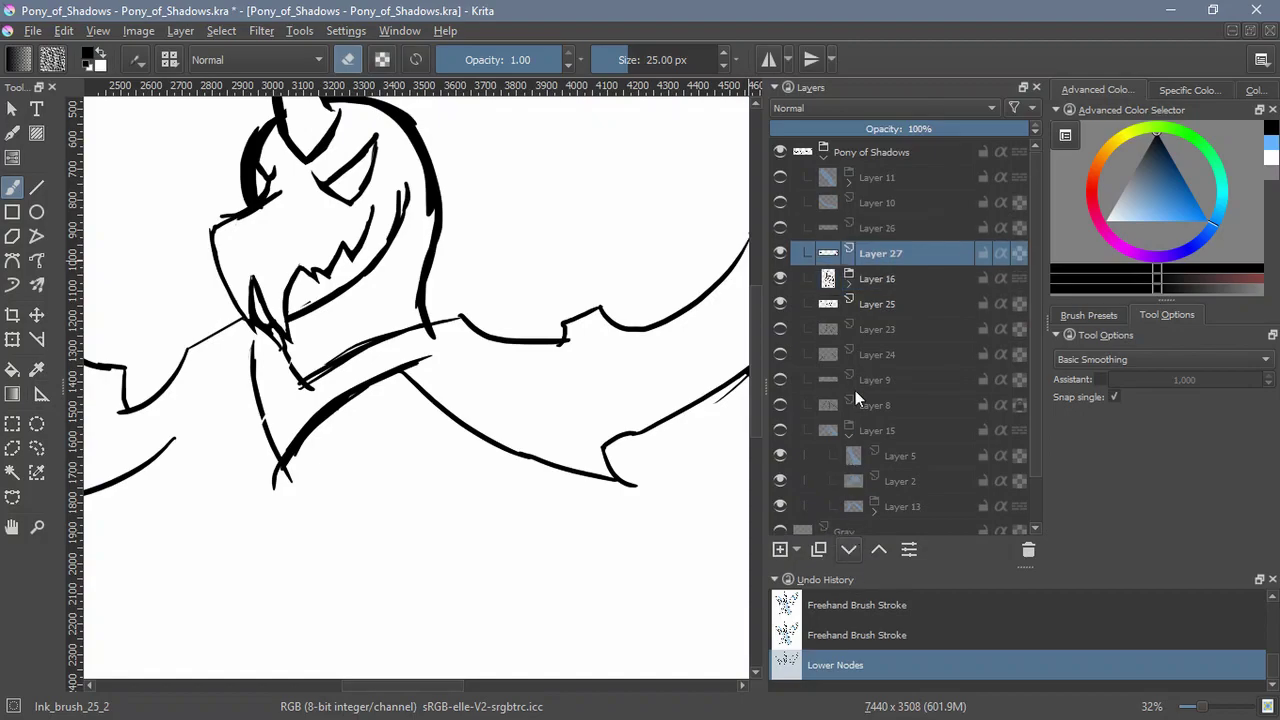
Show Layer 23 and Layer 24 again, keep Layer 9 hidden, and collapse the Layer 15 group
left_click(780, 329)
left_click(780, 354)
left_click(780, 379)
left_click(780, 379)
left_click(847, 435)
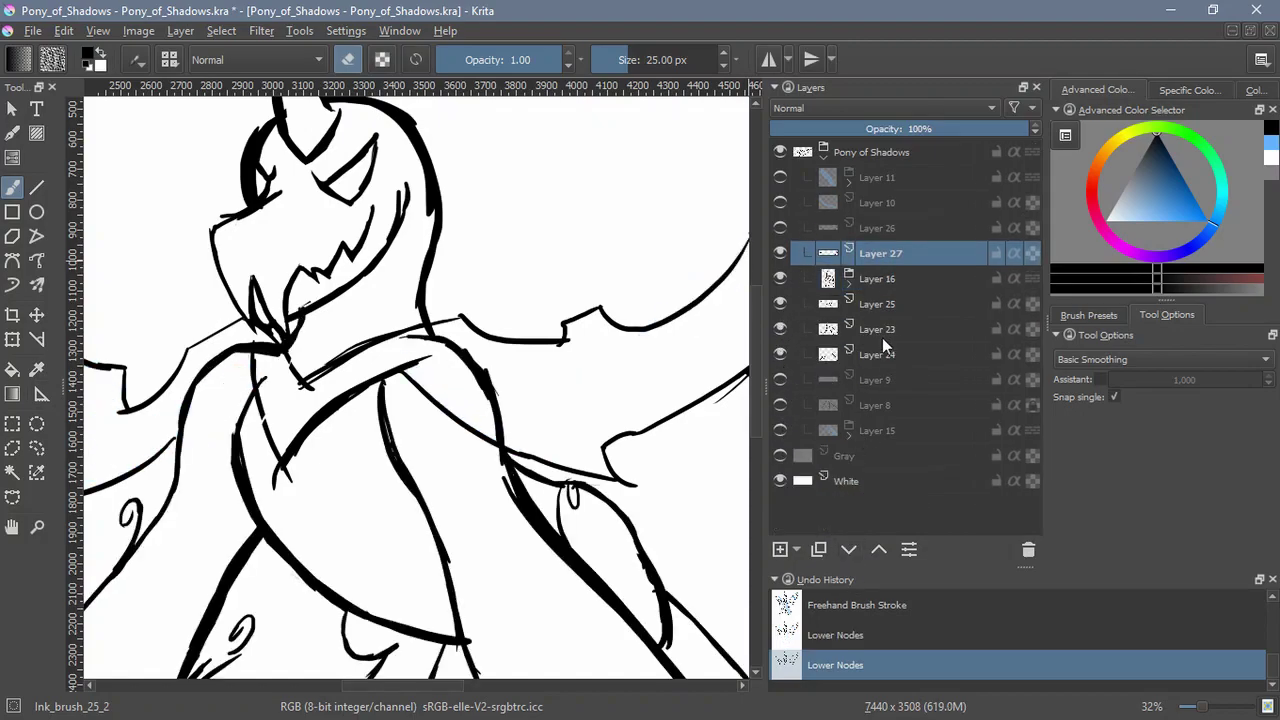
Check what Layer 16 and Layer 25 contain, raise Layer 25 above Layer 16, and group it with Layer 27
left_click(781, 278)
left_click(781, 278)
left_click(780, 304)
left_click(780, 304)
left_click(880, 304)
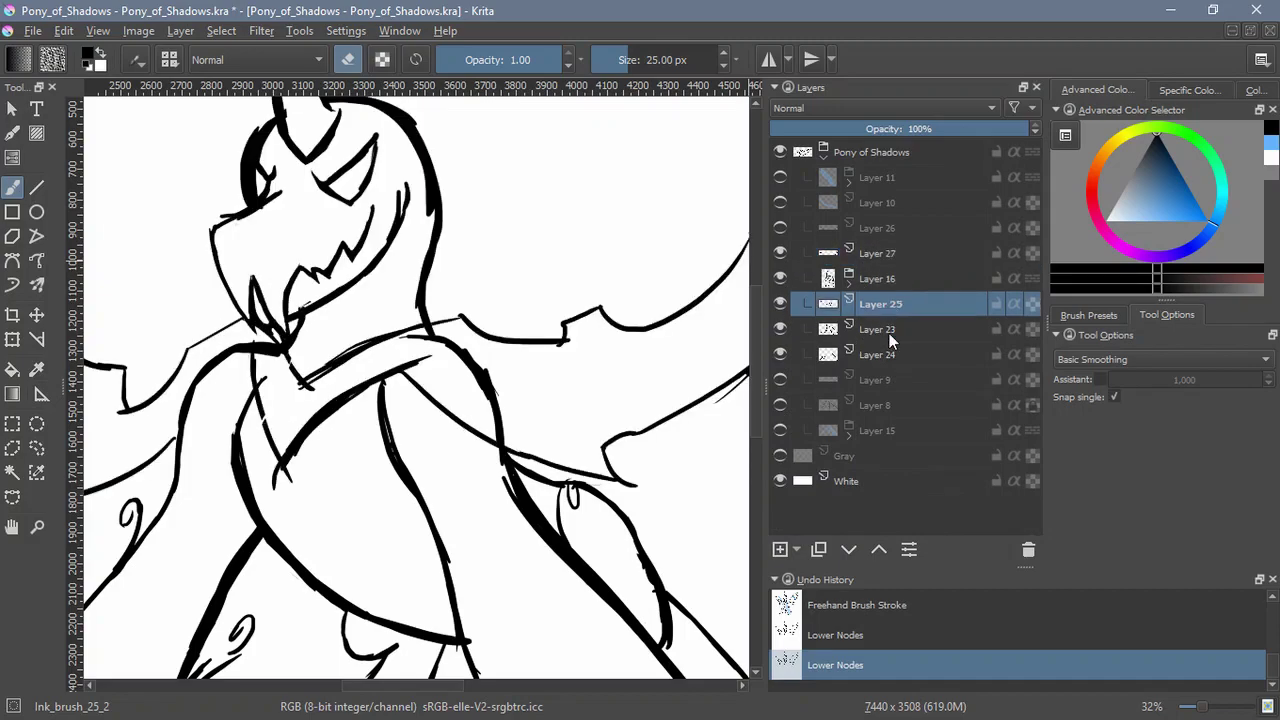
left_click(879, 549)
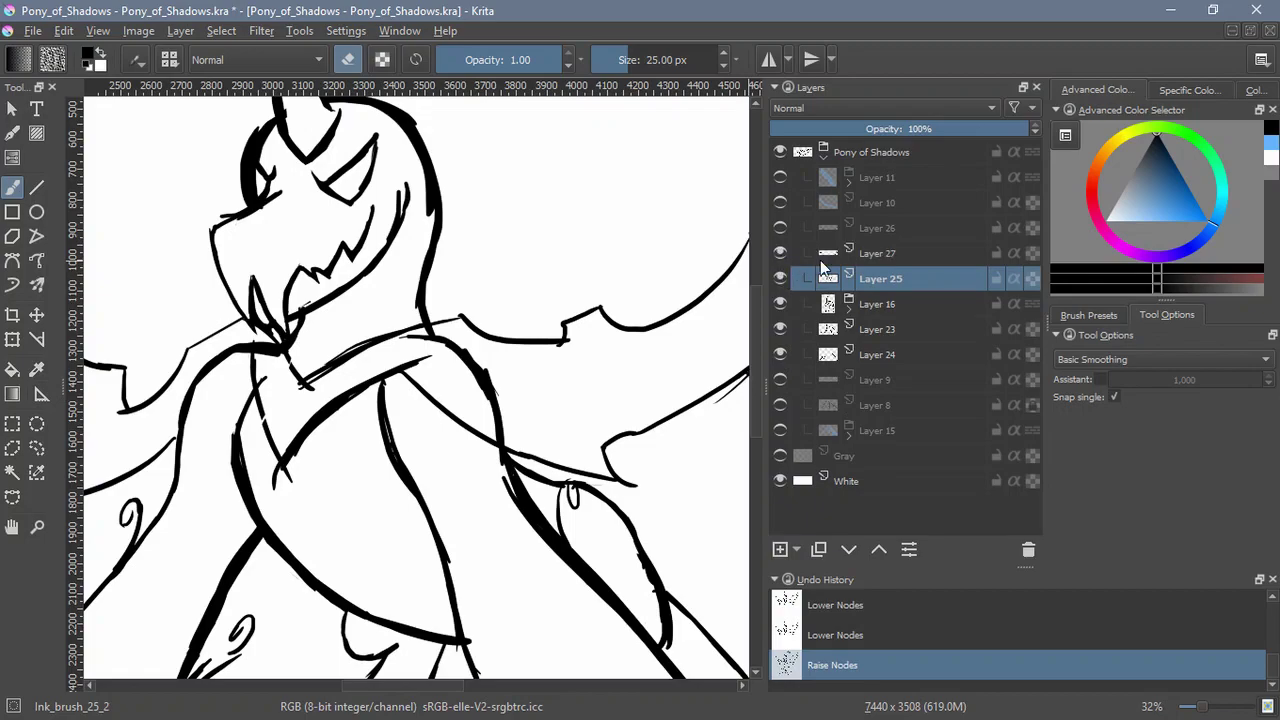
left_click(897, 258, "ctrl")
key("ctrl+g")
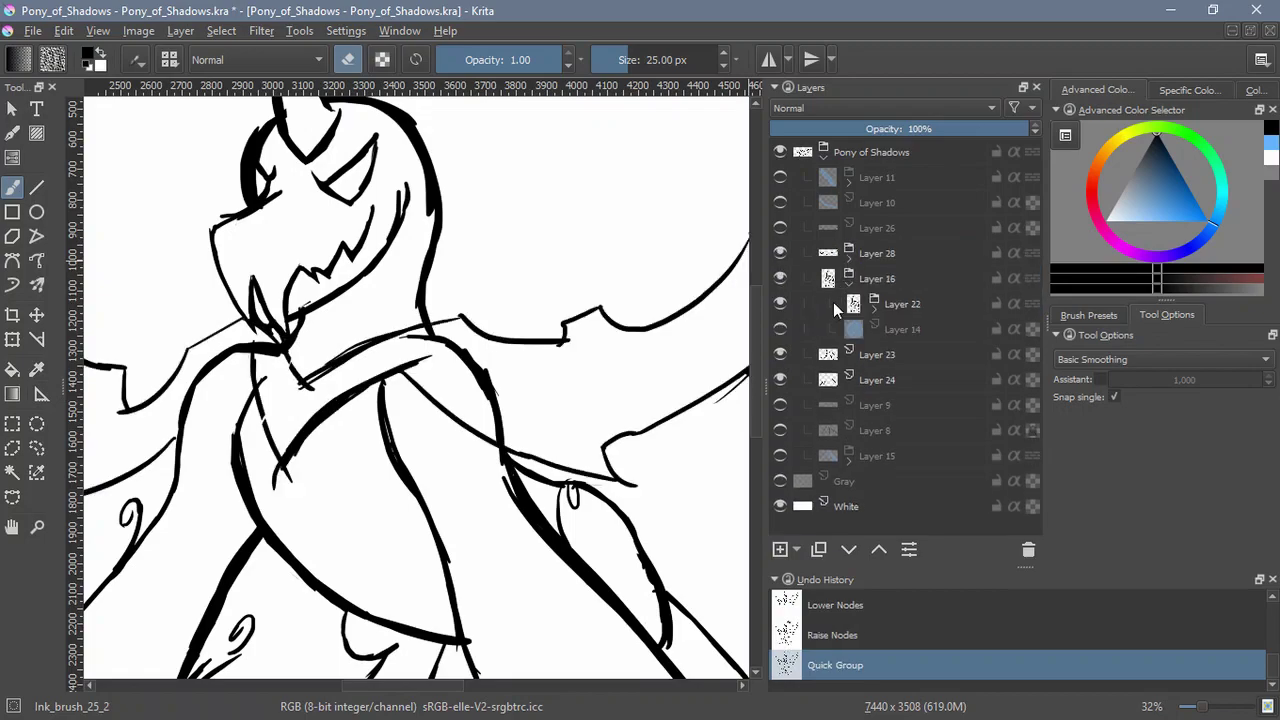
Group Layer 16, Layer 23 and Layer 24 together and save the drawing
left_click(807, 278)
left_click(805, 304)
left_click(805, 328, "ctrl")
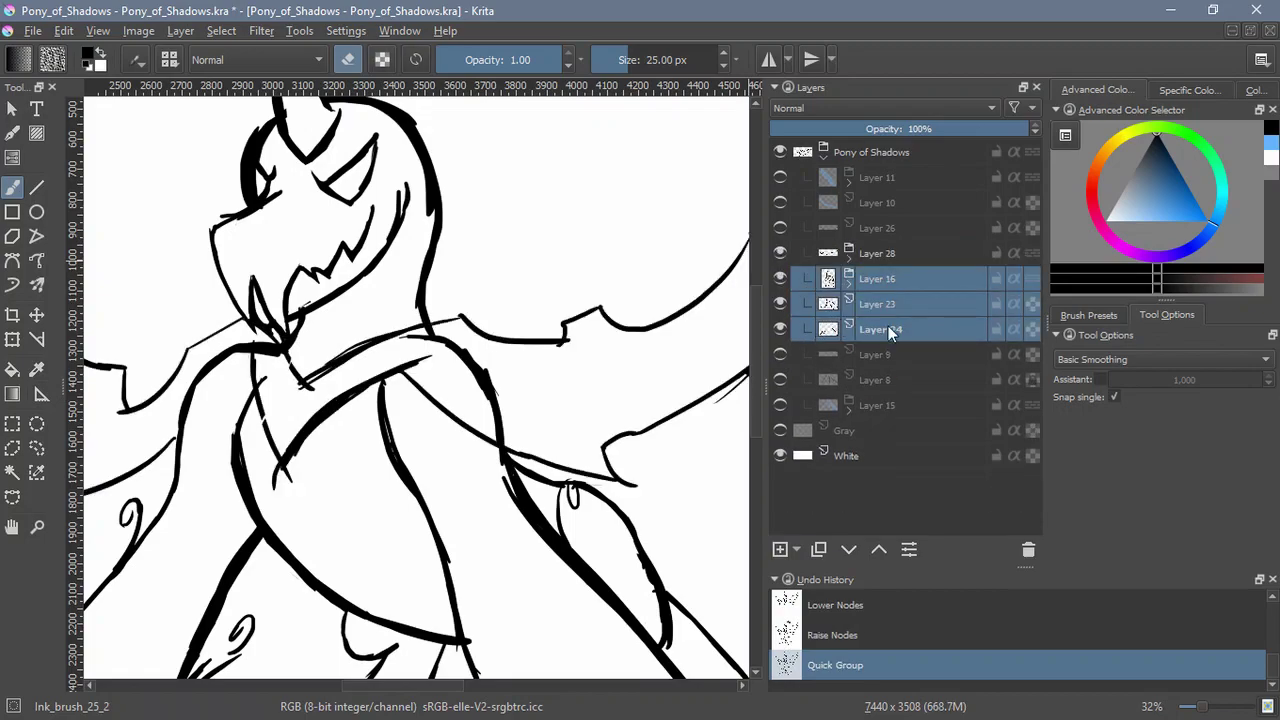
key("ctrl+g")
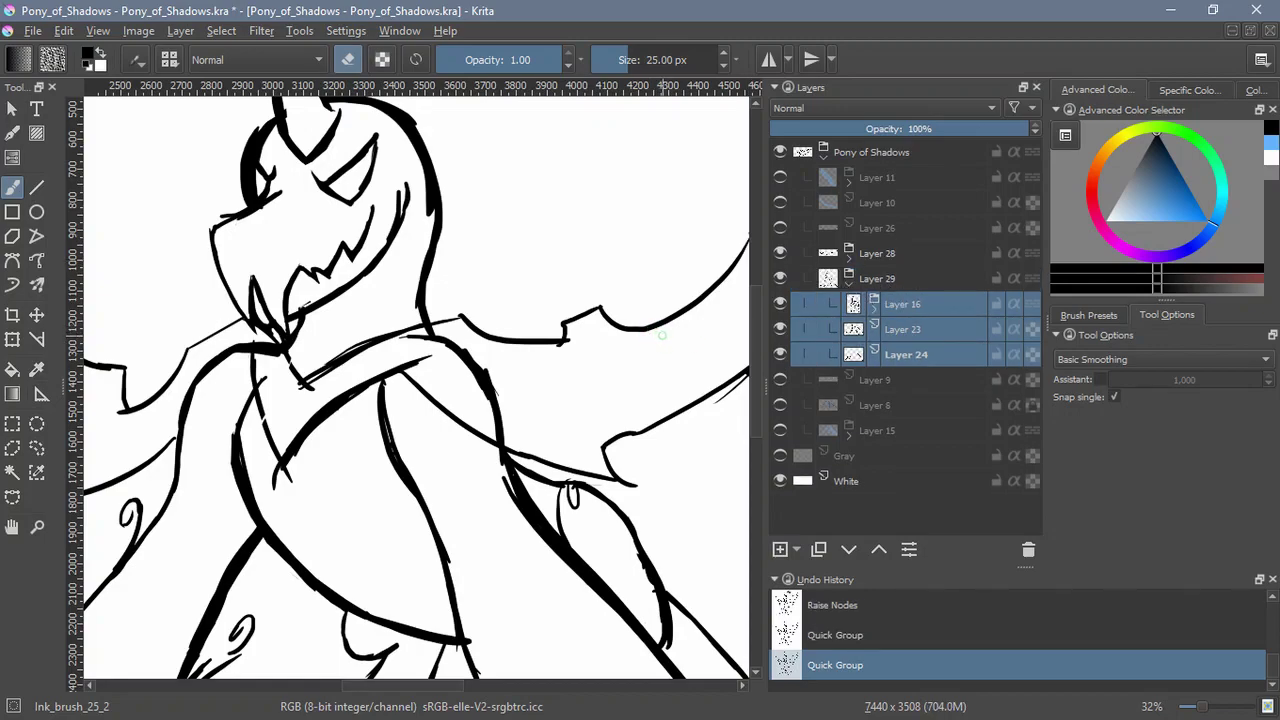
key("ctrl+shift+0")
key("ctrl+s")
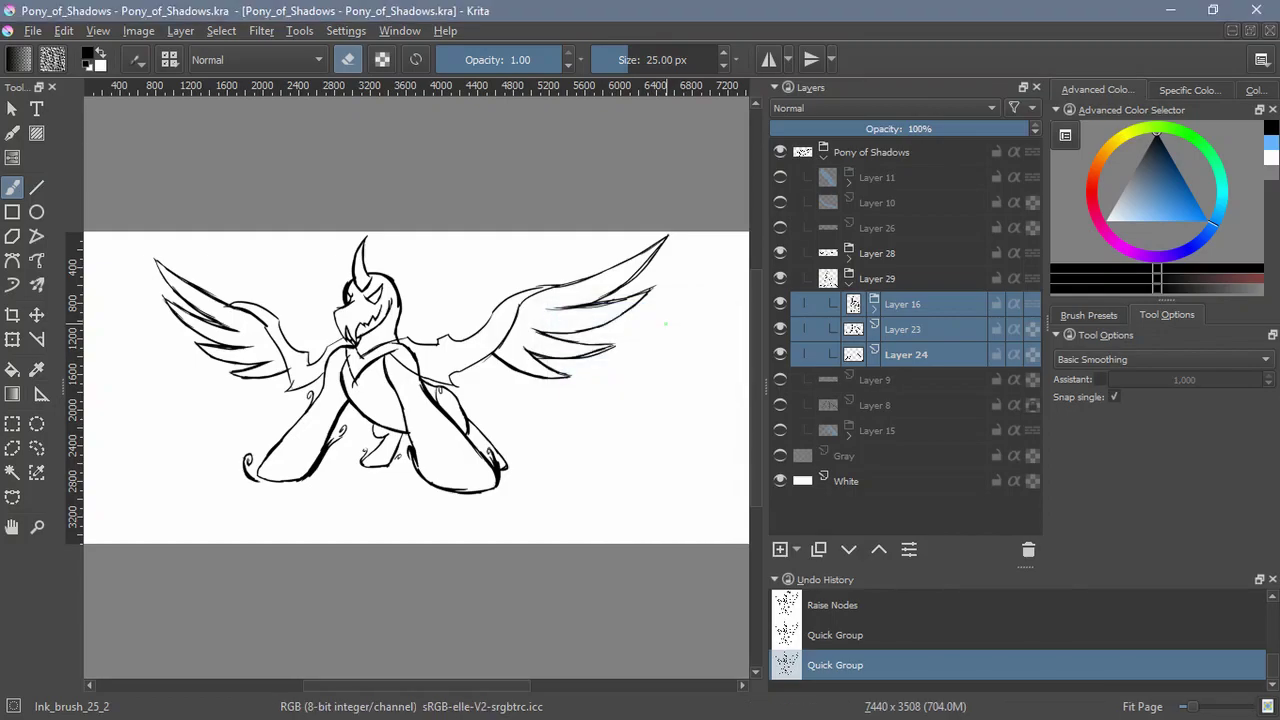
Add a transparency mask to the Layer 29 group and erase the shoulder lines that run across the collar
left_click(870, 286)
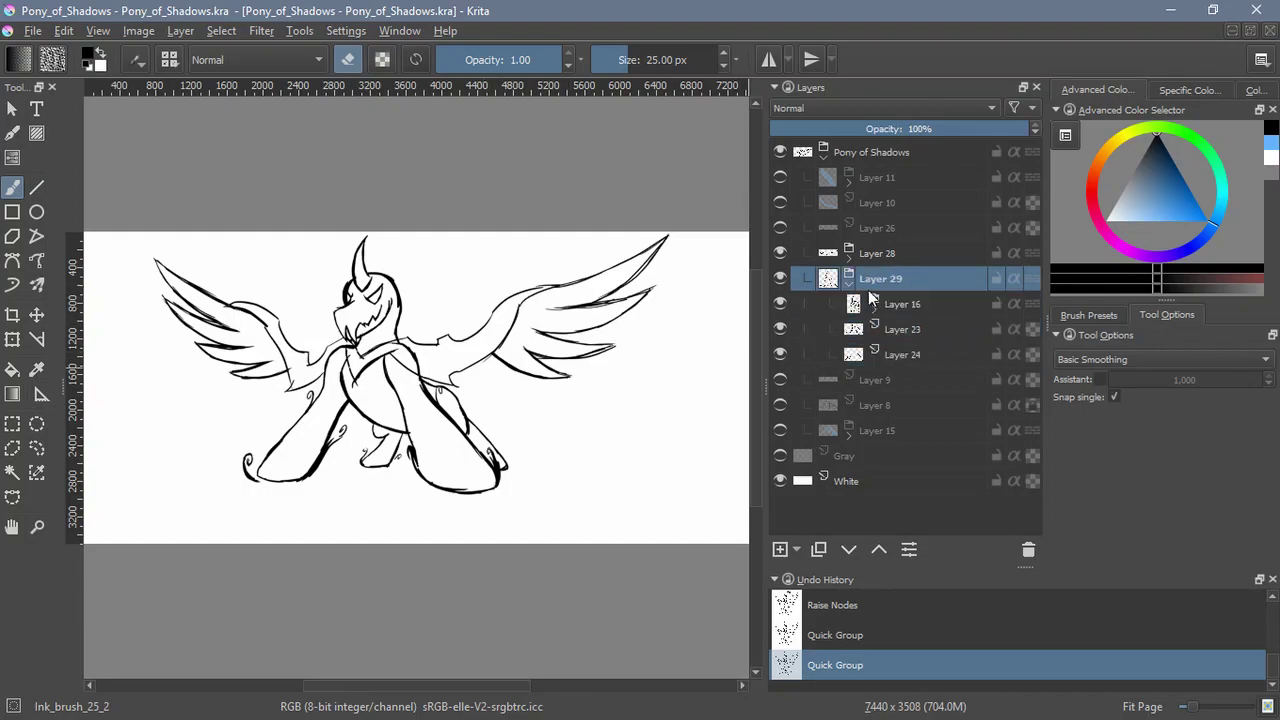
left_click(797, 549)
left_click(886, 646)
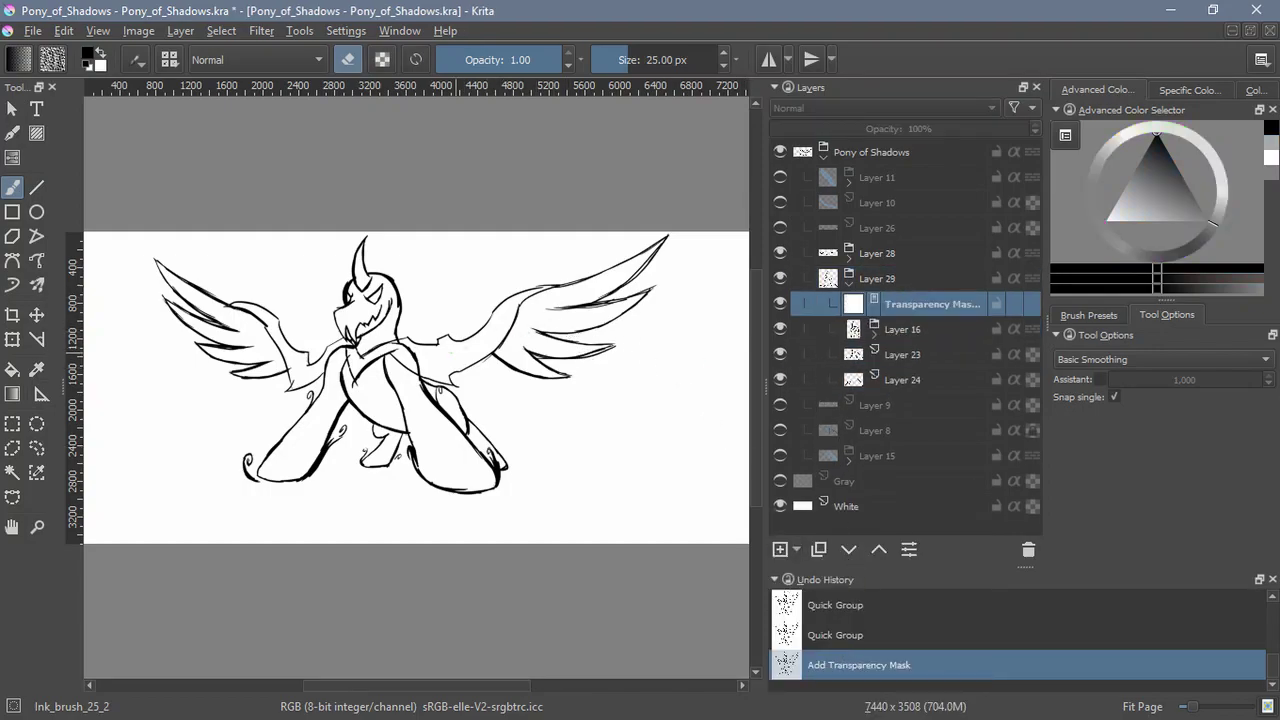
scroll(397, 362, "up", 5)
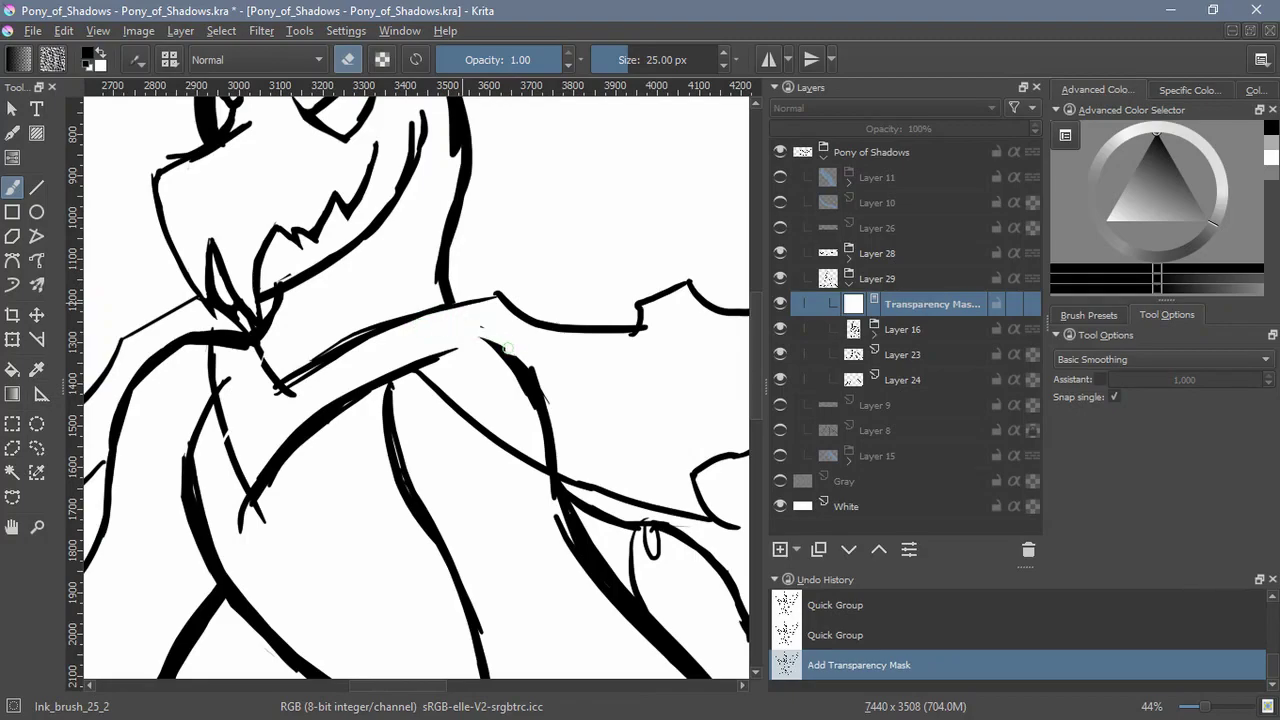
mouse_move(537, 370)
left_mouse_down()
mouse_move(562, 445)
mouse_move(555, 465)
mouse_move(538, 387)
left_mouse_up()
left_click_drag(280, 398, 493, 419)
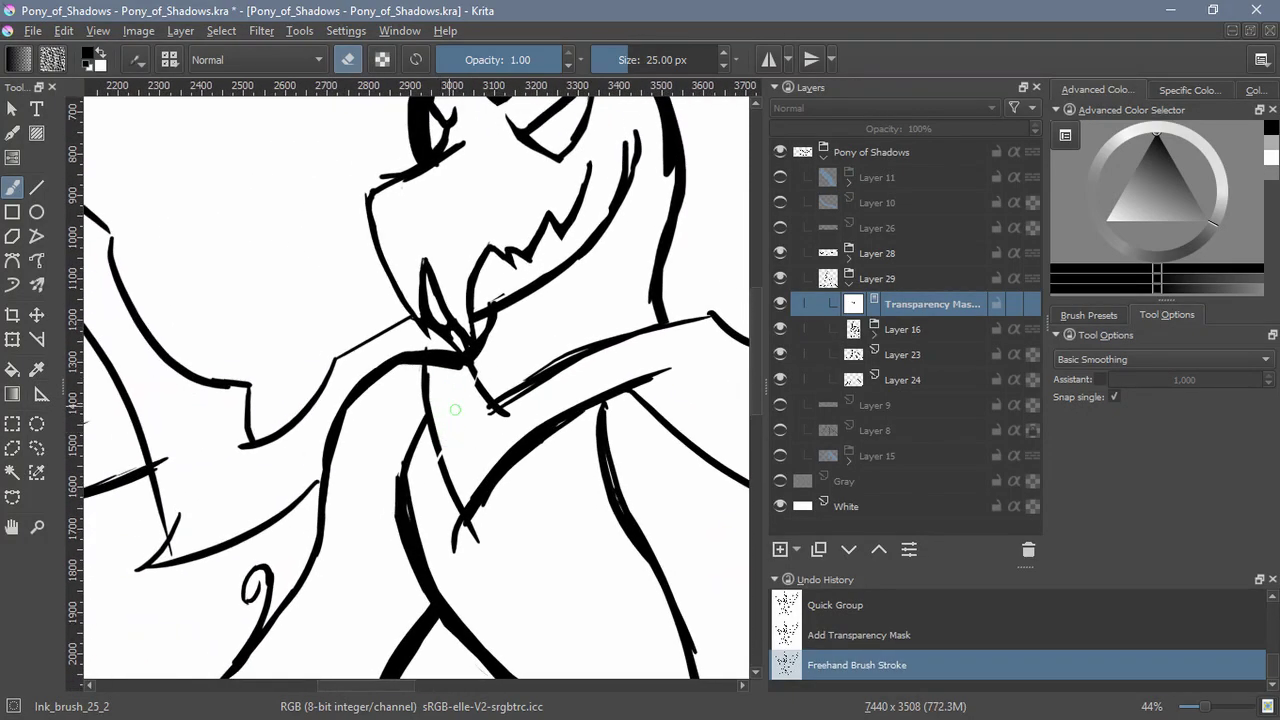
mouse_move(434, 370)
left_mouse_down()
mouse_move(450, 358)
mouse_move(438, 388)
left_mouse_up()
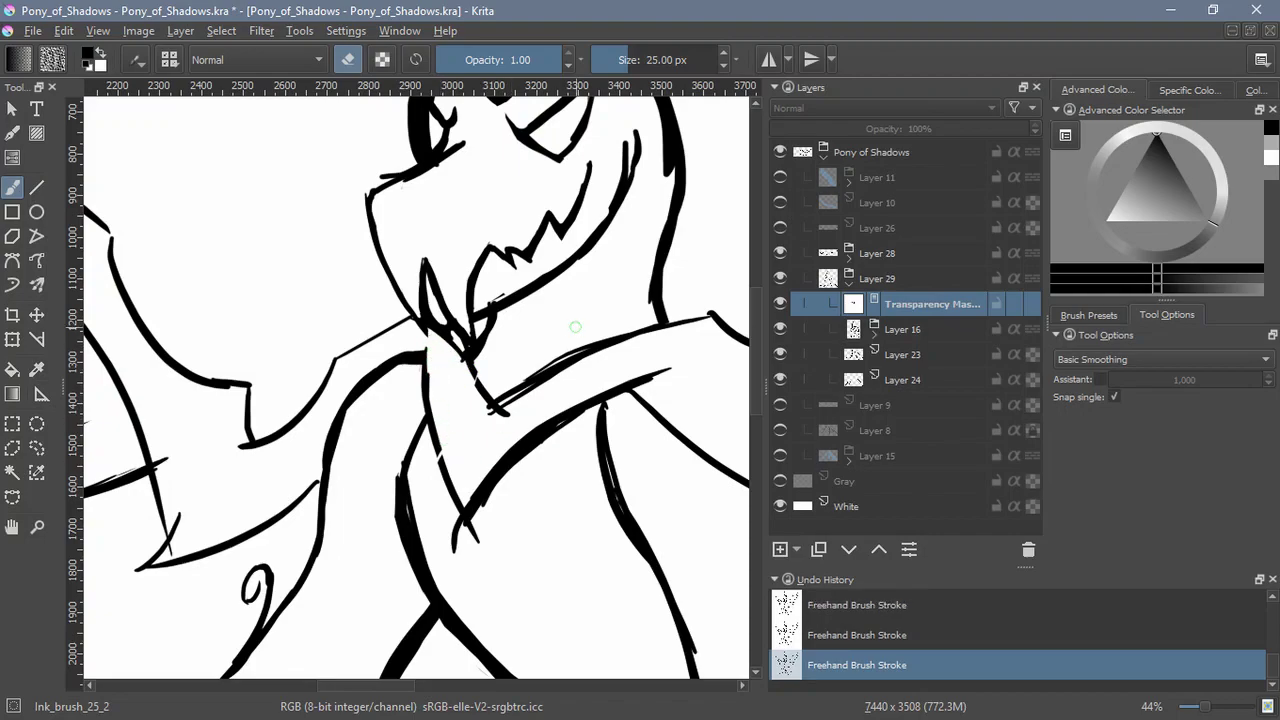
Close the gaps in the collar outline below the jaw and along its left edge on Layer 25
left_click(848, 283)
left_click(848, 259)
left_click(783, 304)
left_click(783, 304)
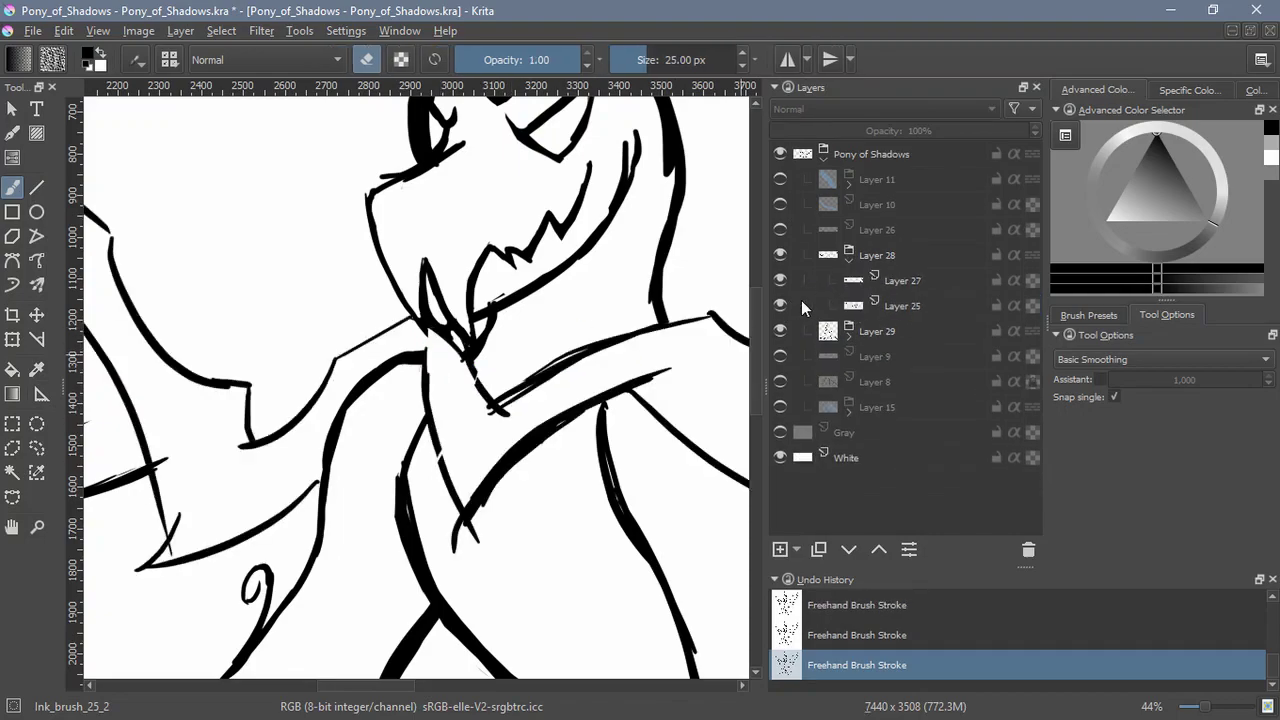
left_click(860, 306)
mouse_move(446, 468)
left_mouse_down()
mouse_move(441, 360)
mouse_move(422, 446)
left_mouse_up()
key("ctrl+z")
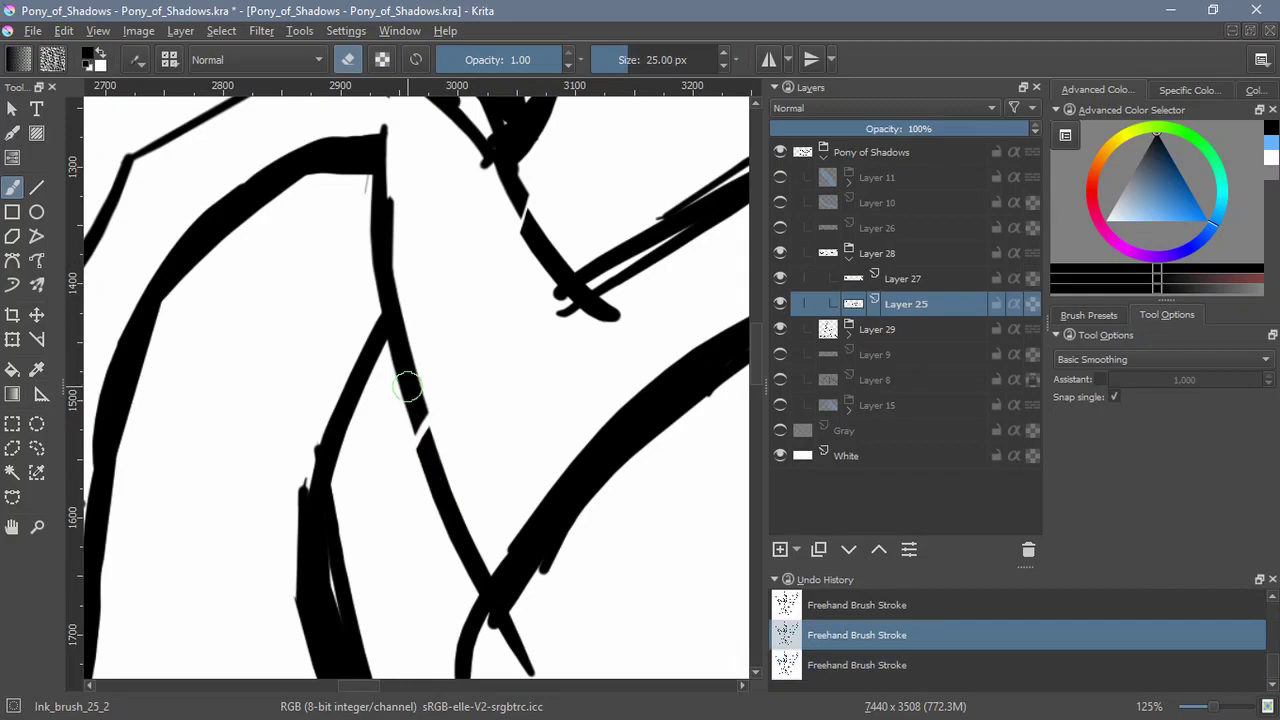
key("e")
left_click_drag(411, 400, 430, 464)
left_click_drag(502, 175, 544, 237)
Erase the overshooting line ends at the collar's points on Layer 25 and check the whole drawing
key("e")
mouse_move(668, 298)
left_mouse_down()
mouse_move(583, 320)
mouse_move(742, 220)
left_mouse_up()
scroll(638, 317, "down", 5)
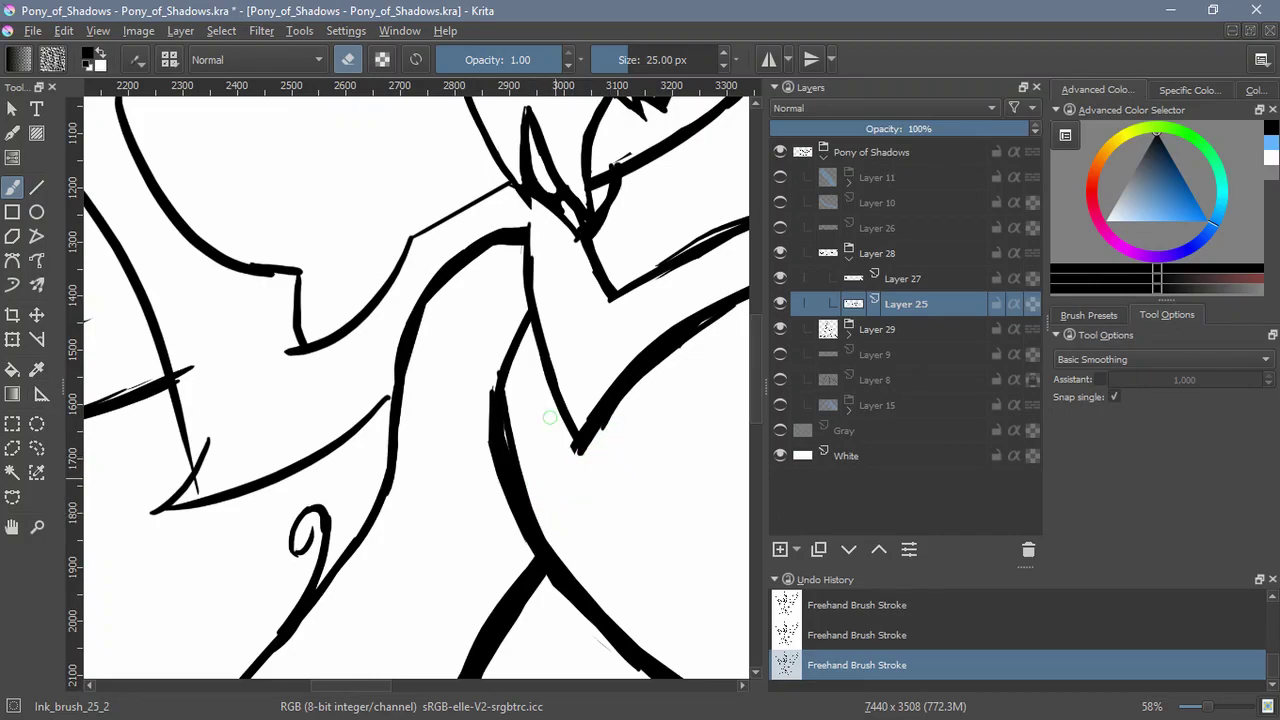
scroll(651, 456, "down", 3)
scroll(651, 456, "down", 3)
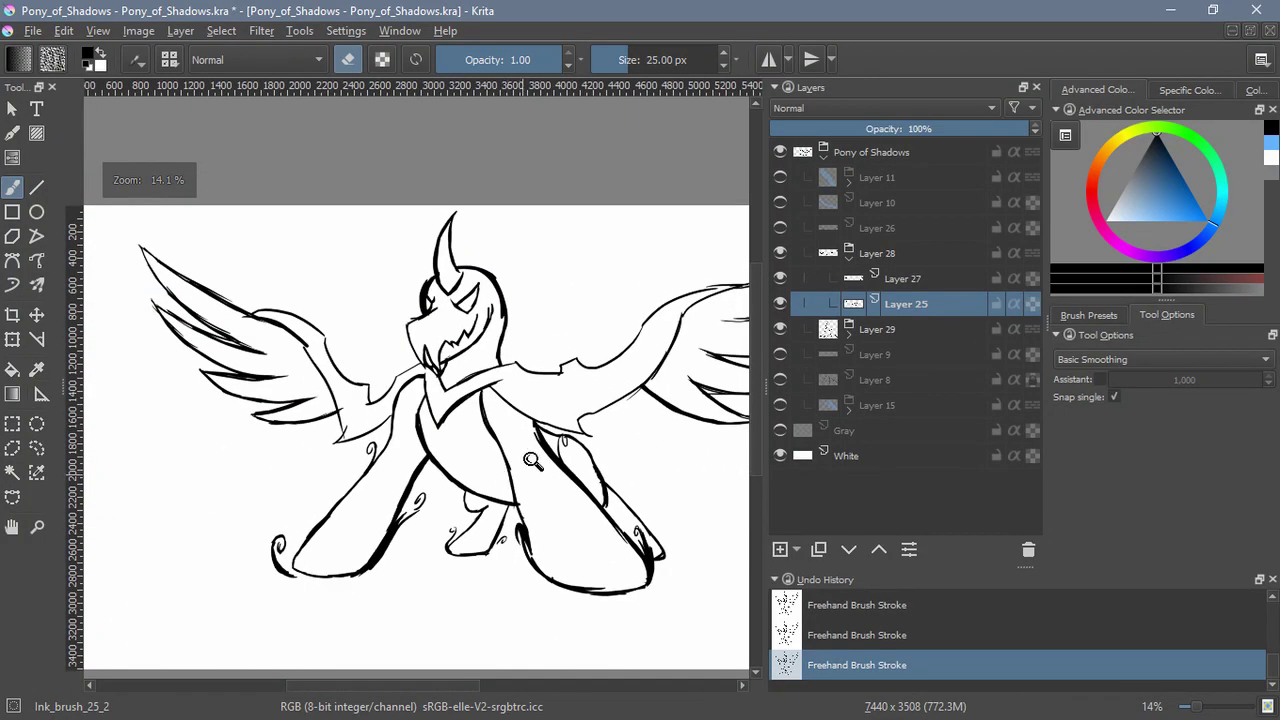
key("ctrl+shift+0")
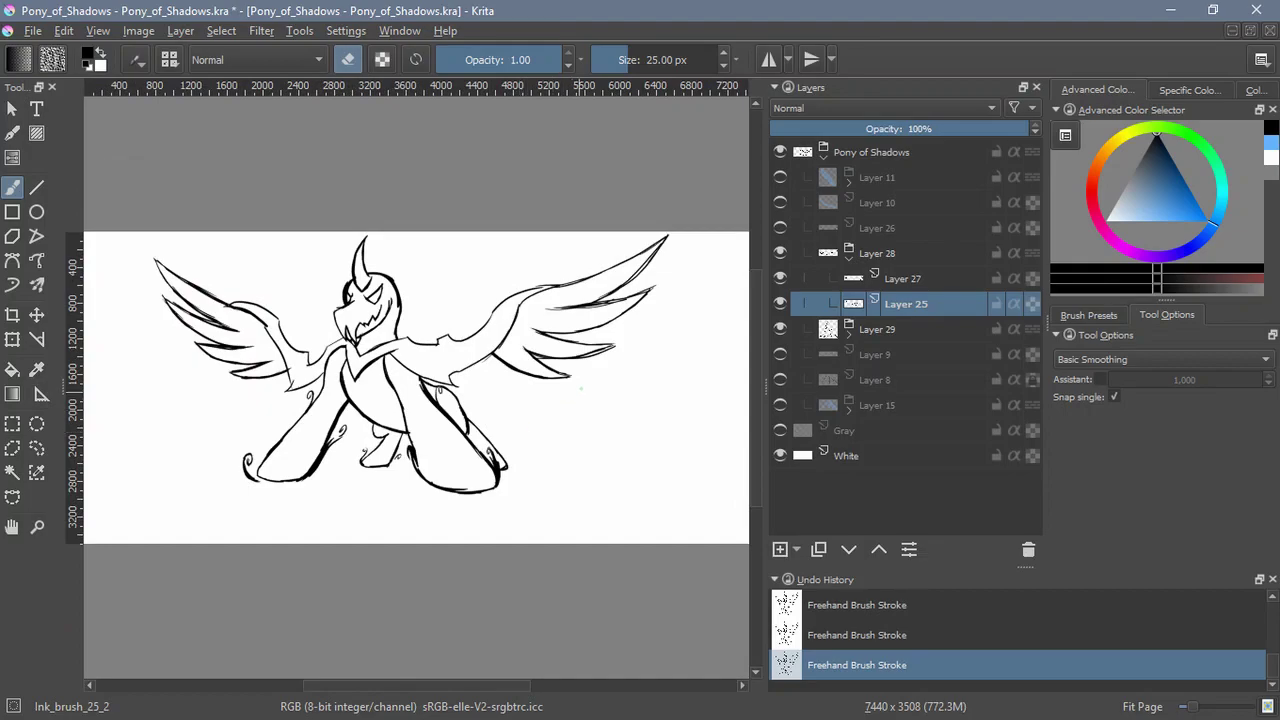
Transform the Pony of Shadows group, moving it slightly down and right to X 3720 px, Y 1719 px
left_click(883, 160)
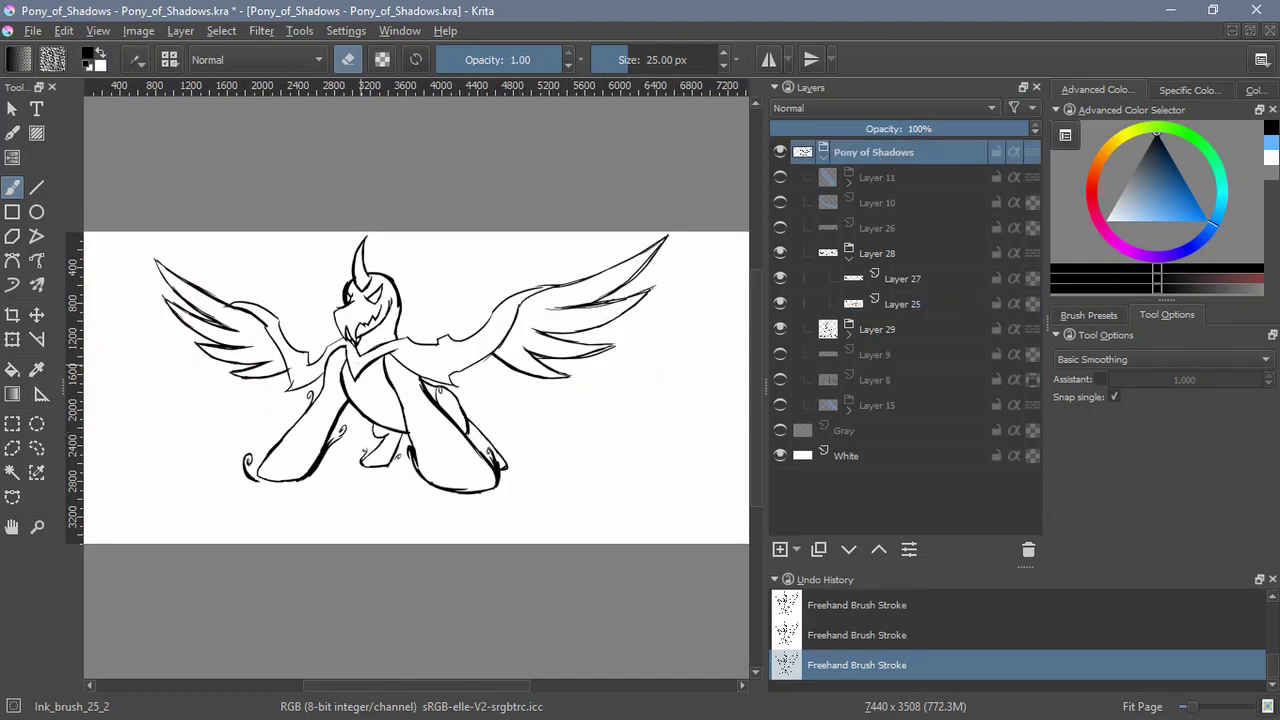
left_click(12, 339)
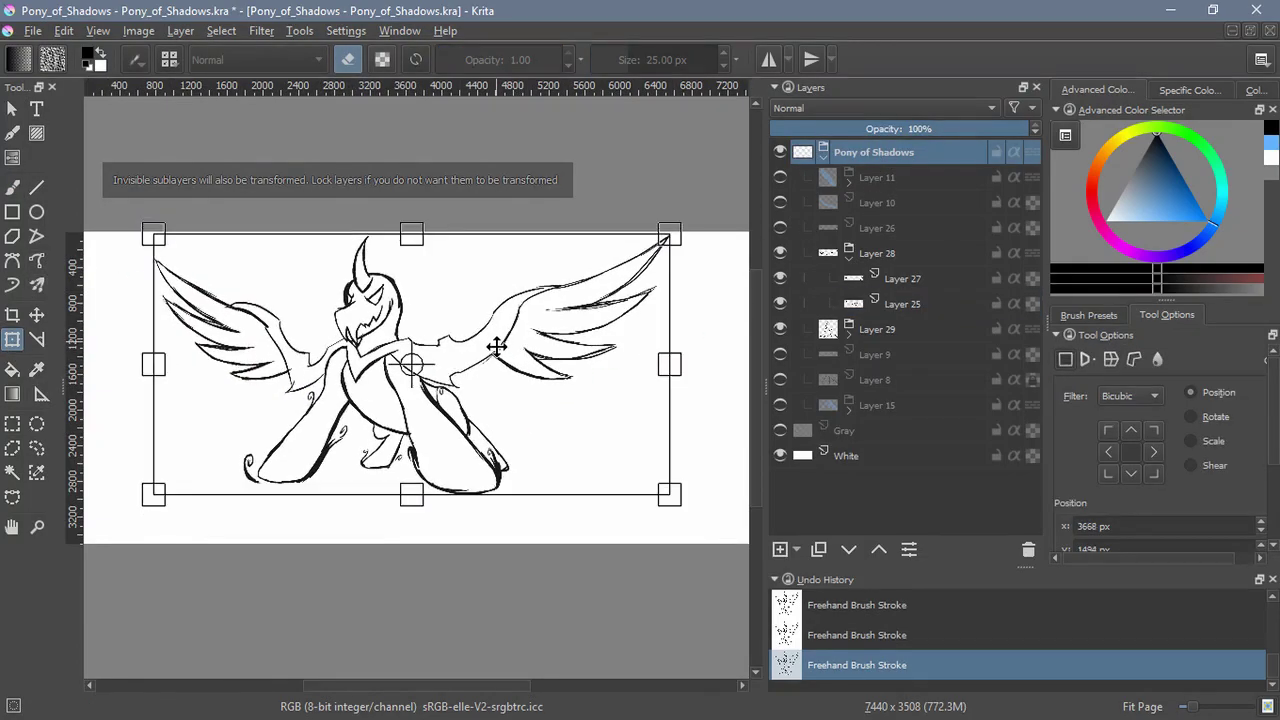
key("Return")
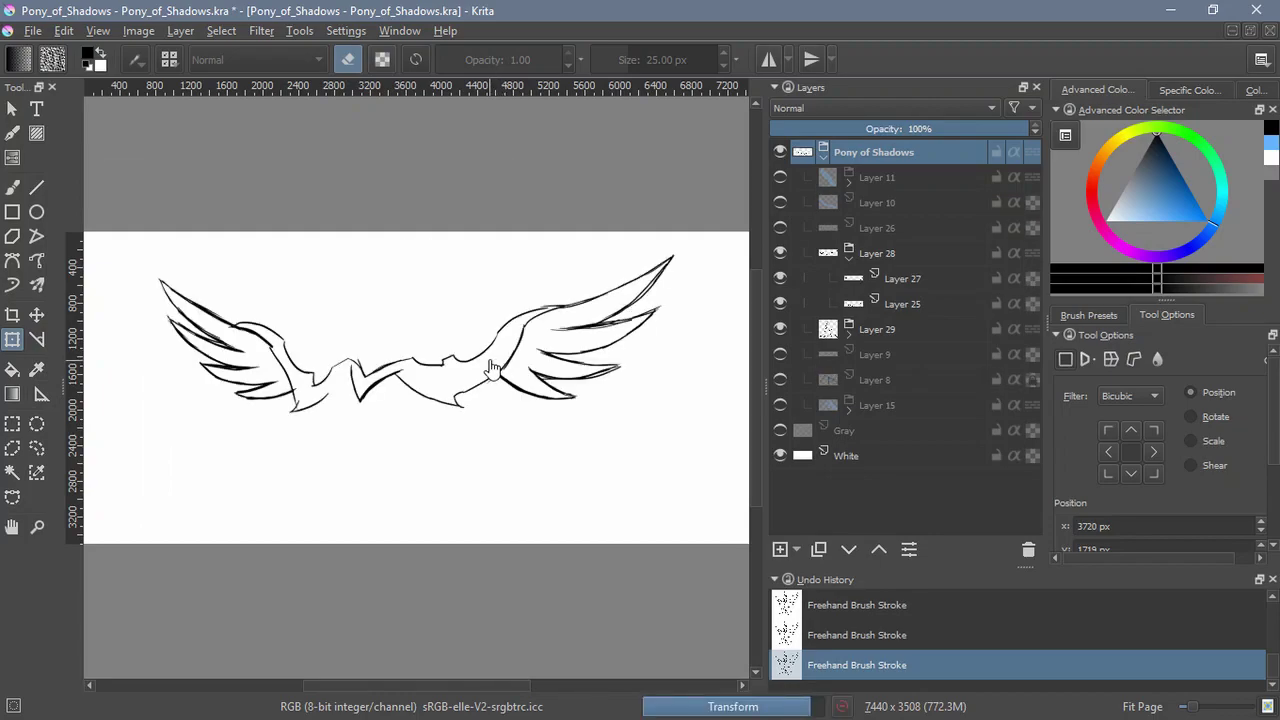
Toggle the Layer 29 group, its transparency mask, Layer 16 and Layer 23 off and on to redraw the missing body lines
left_click(780, 329)
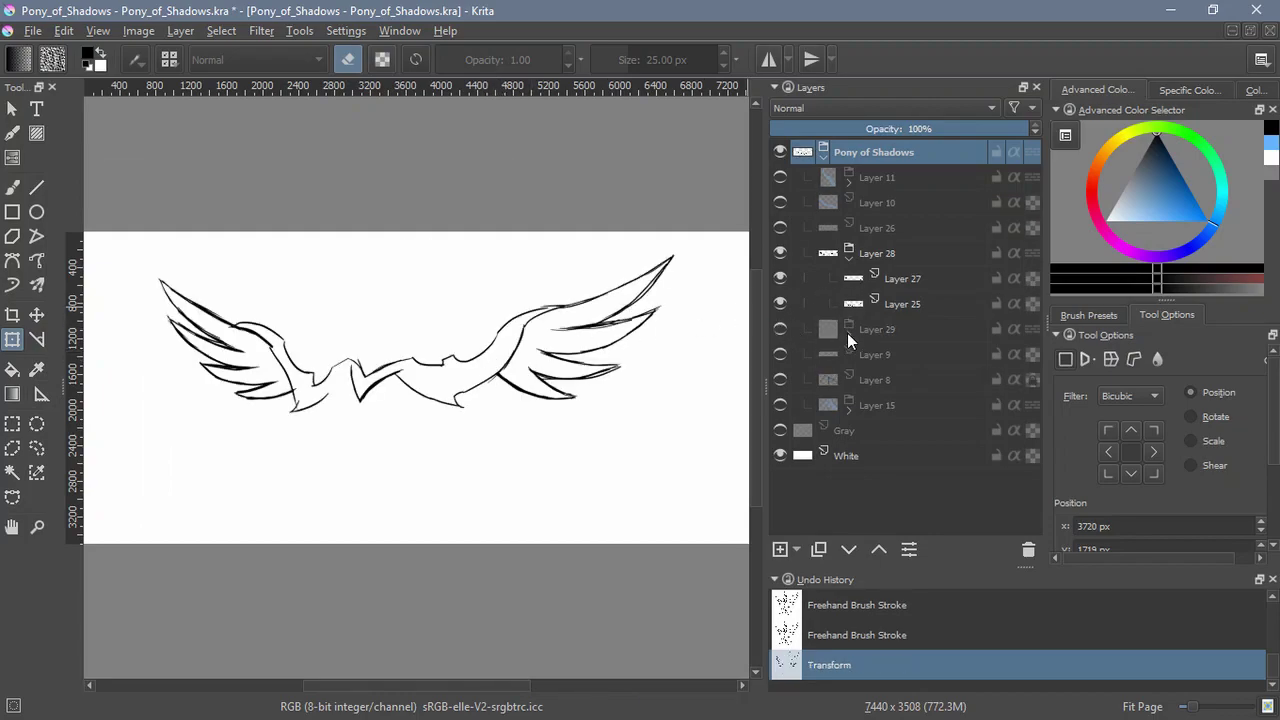
left_click(848, 334)
left_click(780, 329)
left_click(781, 353)
left_click(781, 355)
left_click(780, 379)
left_click(780, 379)
left_click(782, 402)
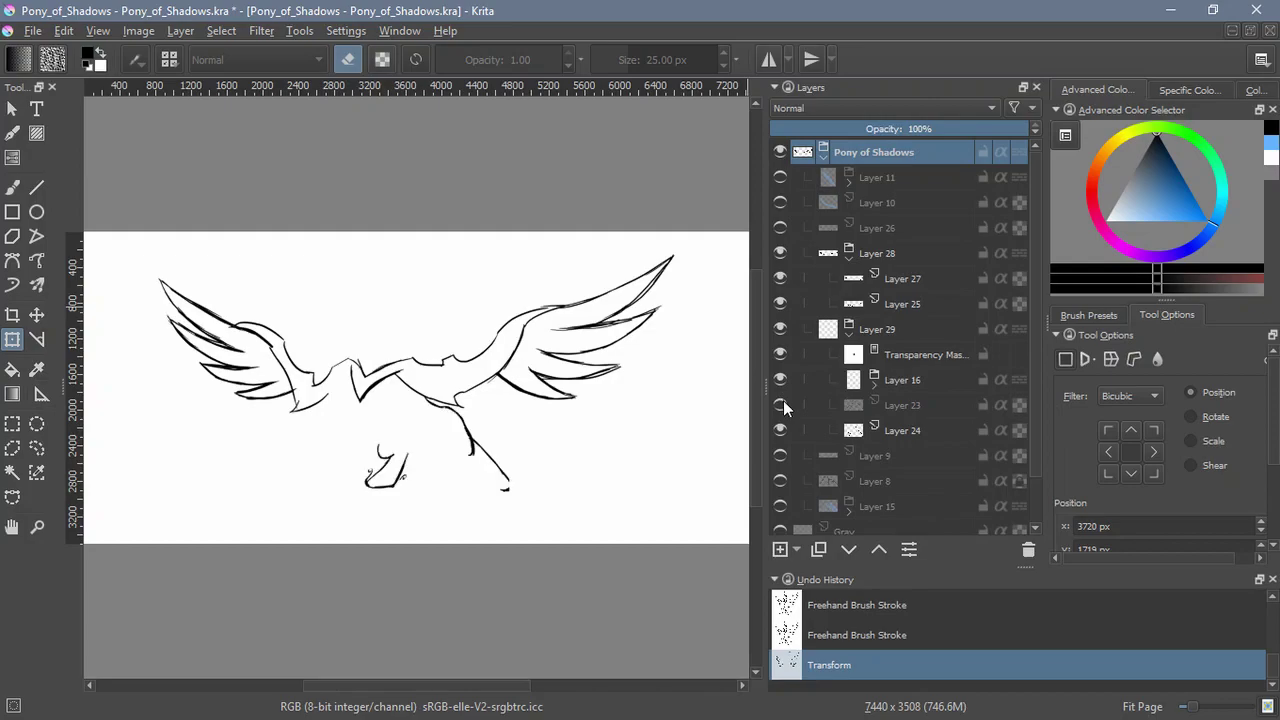
left_click(780, 405)
Toggle the sublayers of Layer 22 inside Layer 16 off and on to redraw the head, and collapse both groups
left_click(875, 385)
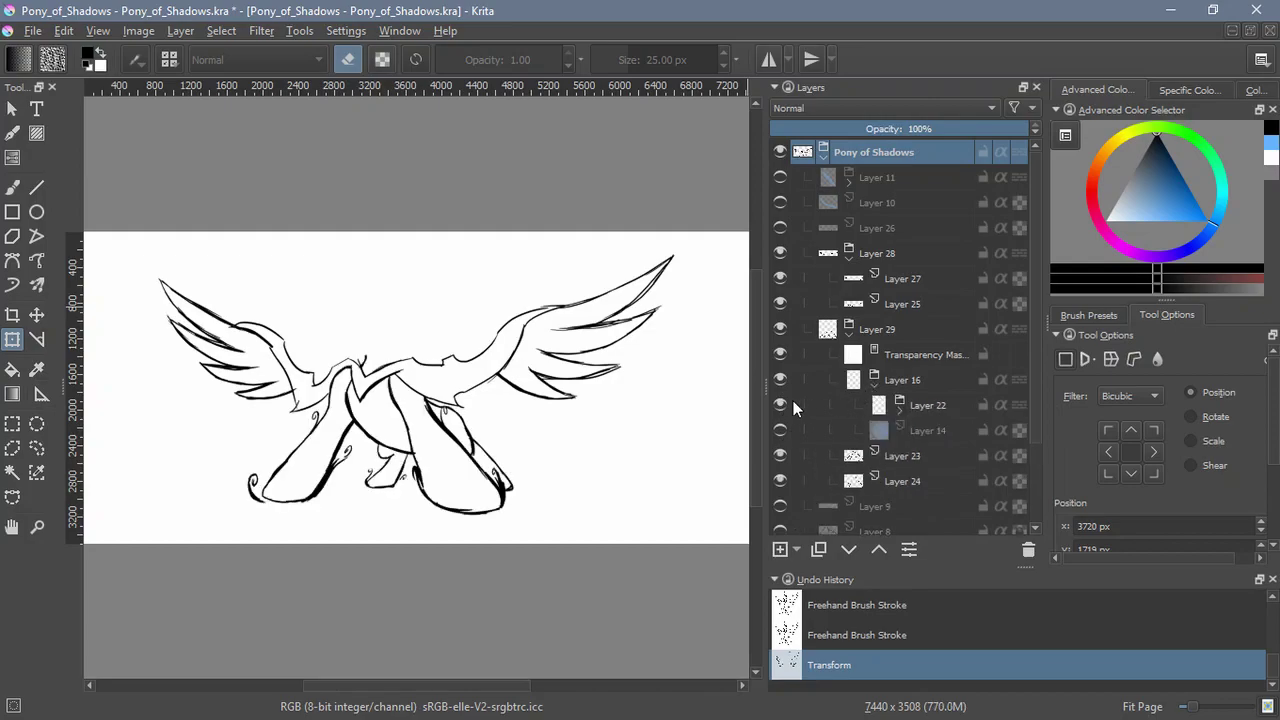
left_click(898, 408)
left_click(780, 430)
left_click(780, 431)
left_click(779, 455)
left_click(779, 456)
left_click(779, 478)
left_click(779, 478)
left_click(898, 409)
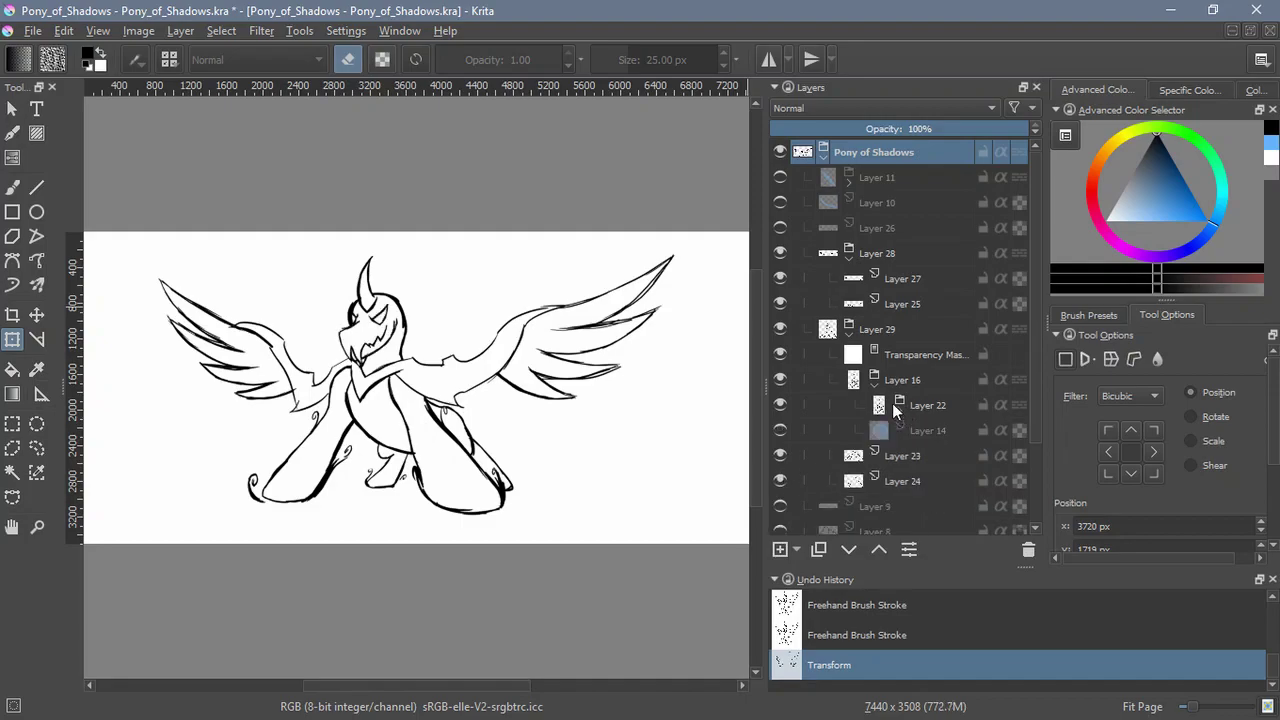
left_click(874, 384)
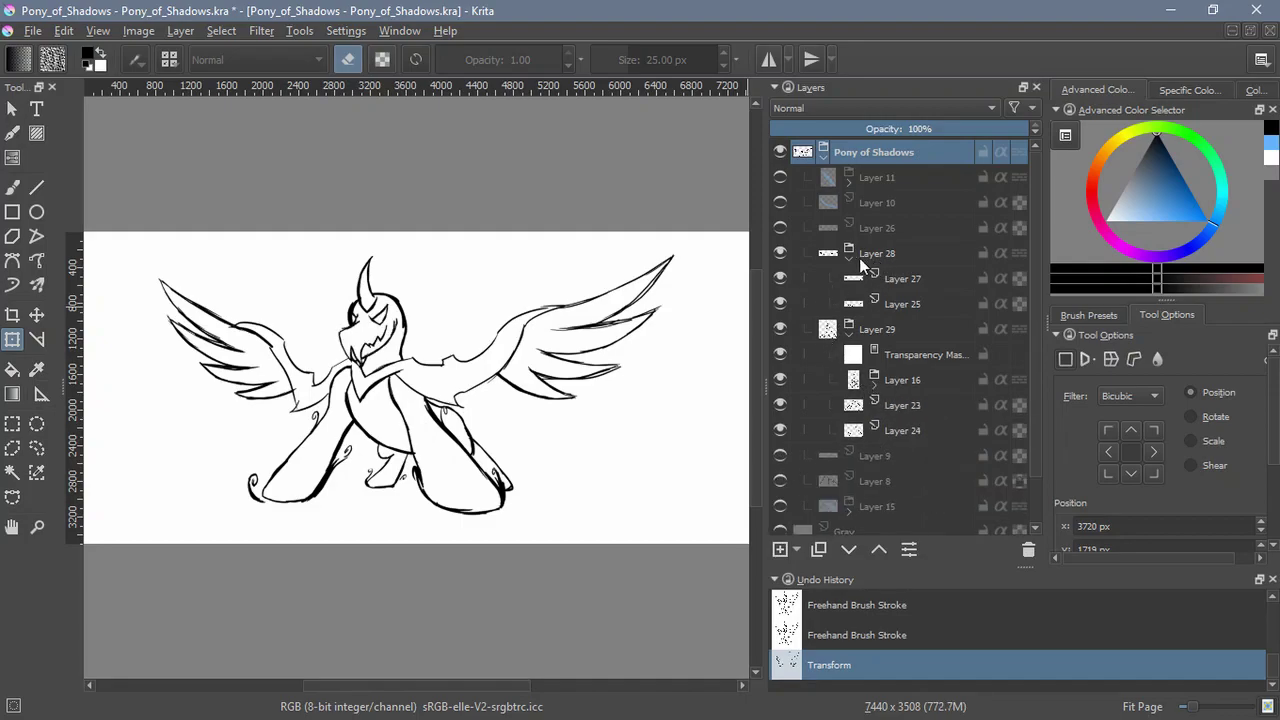
Add a new layer above Layer 25 and ink a second collar edge from the jaw down to the V and along the right side
left_click(855, 276)
left_click(848, 305)
left_click(780, 549)
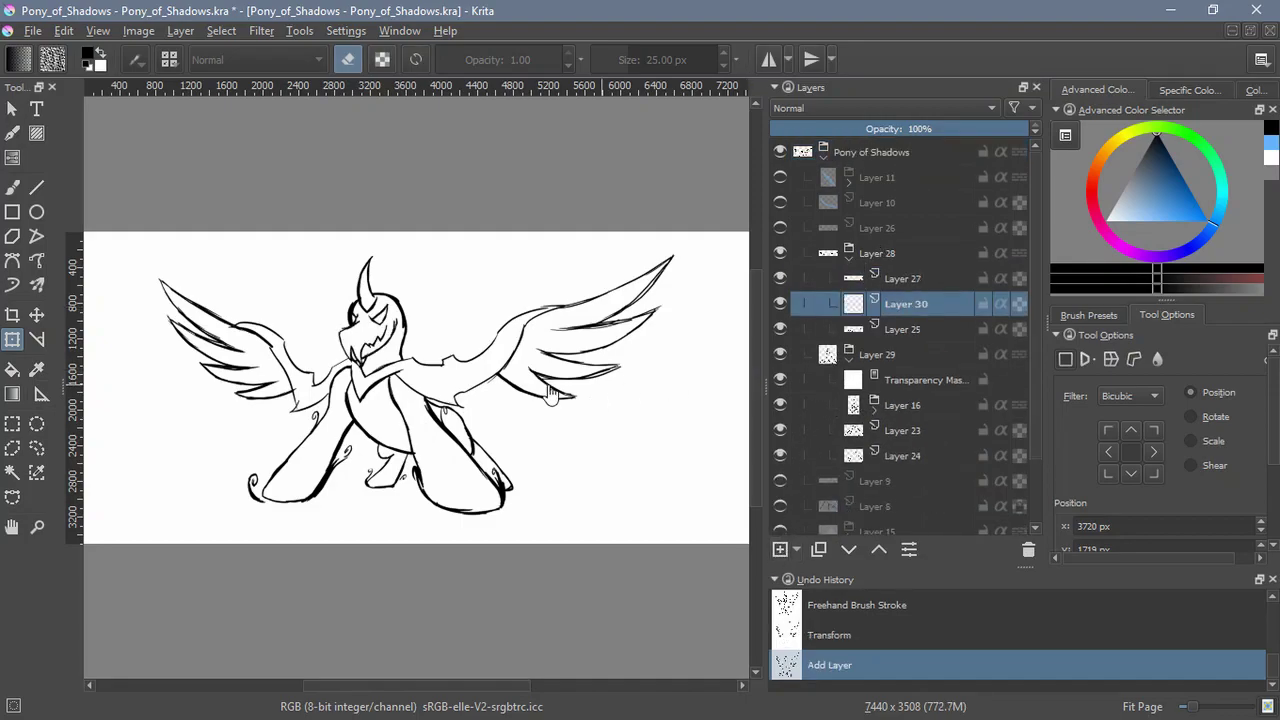
left_click(12, 187)
left_click_drag(428, 352, 452, 361)
key("ctrl+z")
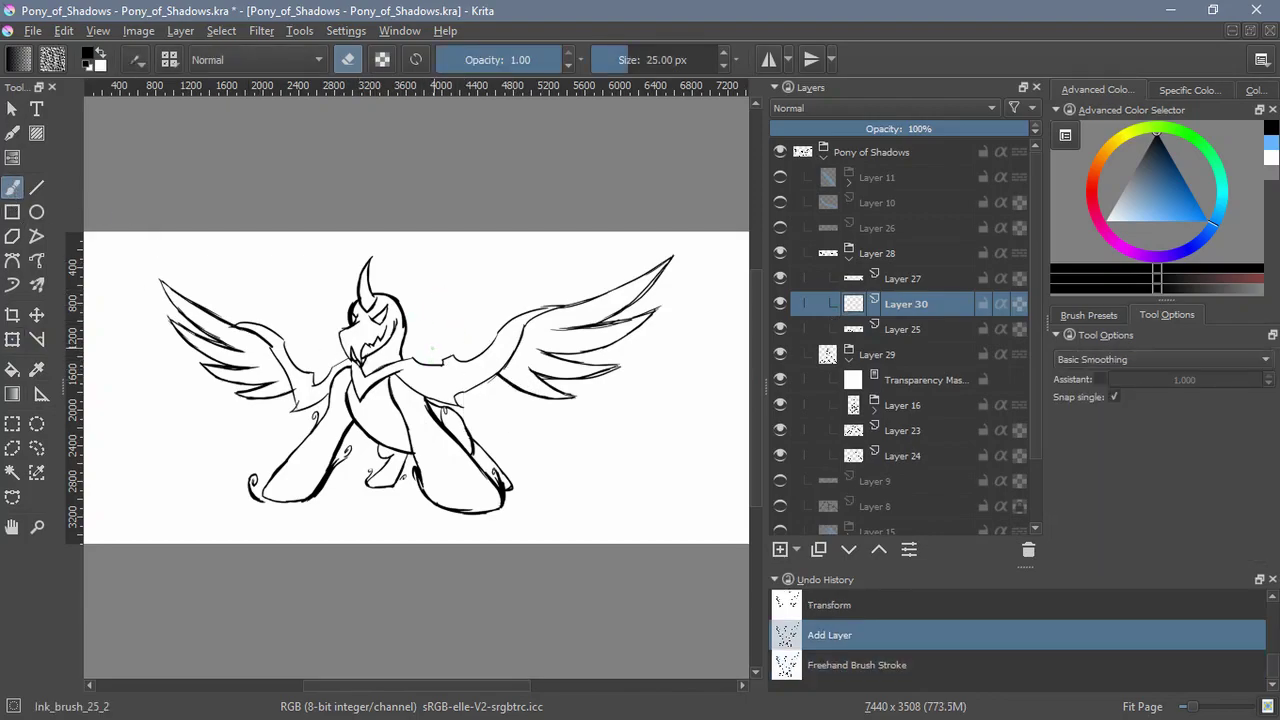
key("e")
left_click_drag(421, 402, 529, 276)
mouse_move(368, 284)
left_mouse_down()
mouse_move(526, 356)
mouse_move(386, 383)
left_mouse_up()
mouse_move(487, 359)
left_mouse_down()
mouse_move(400, 379)
mouse_move(514, 351)
left_mouse_up()
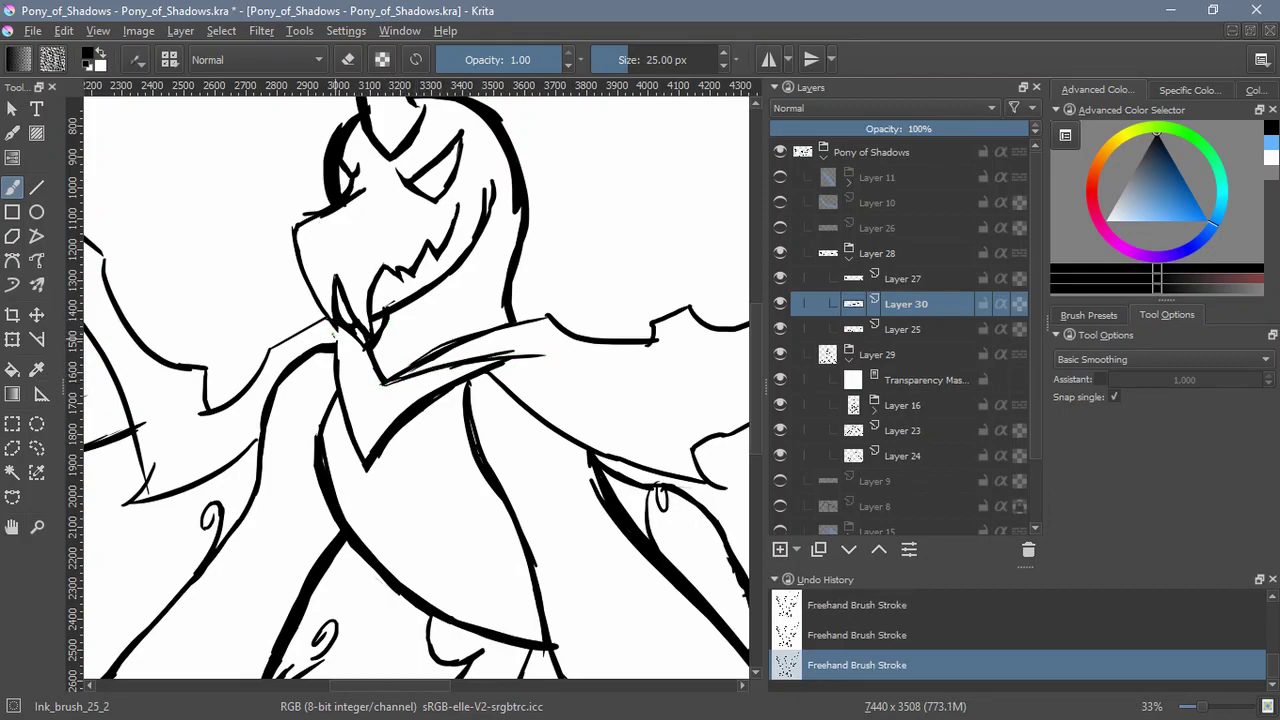
mouse_move(335, 337)
left_mouse_down()
mouse_move(382, 383)
mouse_move(331, 338)
mouse_move(388, 389)
left_mouse_up()
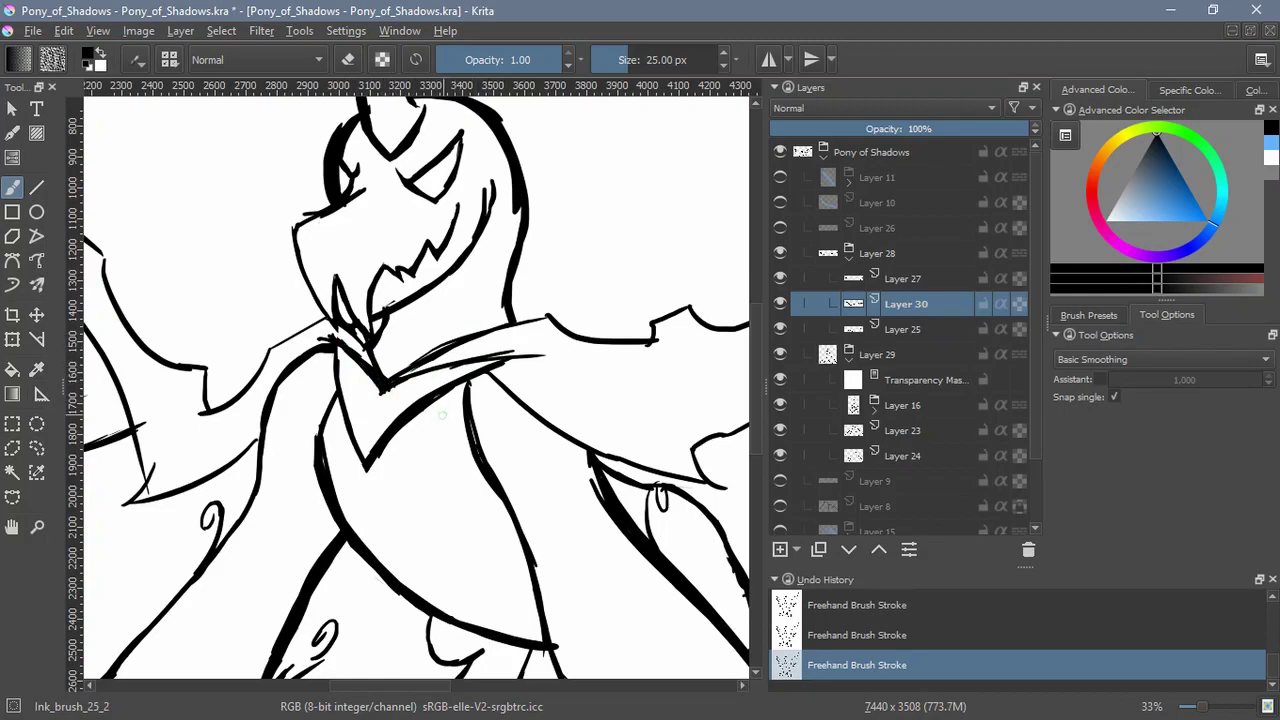
Ink the short crease joining the collar's inner V to its lower tip
left_click_drag(389, 388, 366, 455)
mouse_move(389, 394)
left_mouse_down()
mouse_move(367, 458)
mouse_move(369, 435)
left_mouse_up()
key("ctrl+z")
left_click_drag(374, 384, 366, 453)
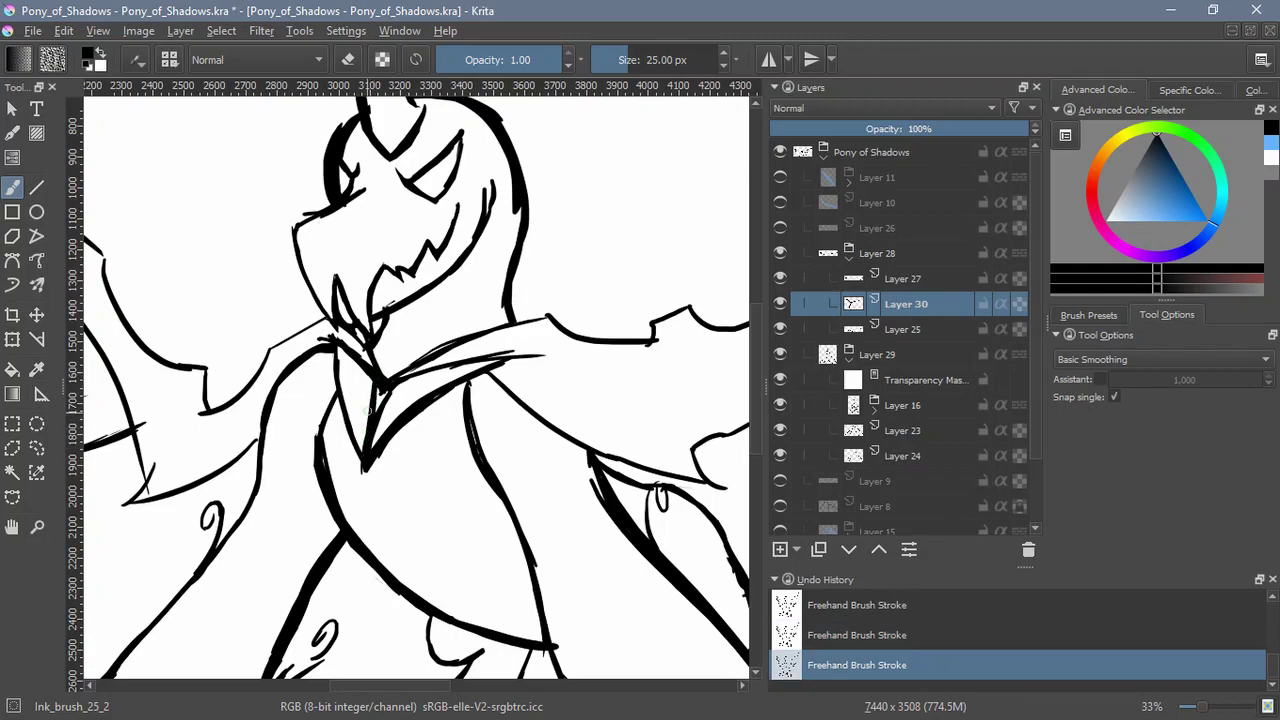
Add a new layer above Layer 30 and ink a second ragged cape edge from the collar toward the lower point of the wing on the right
left_click_drag(551, 497, 313, 472)
left_click(780, 549)
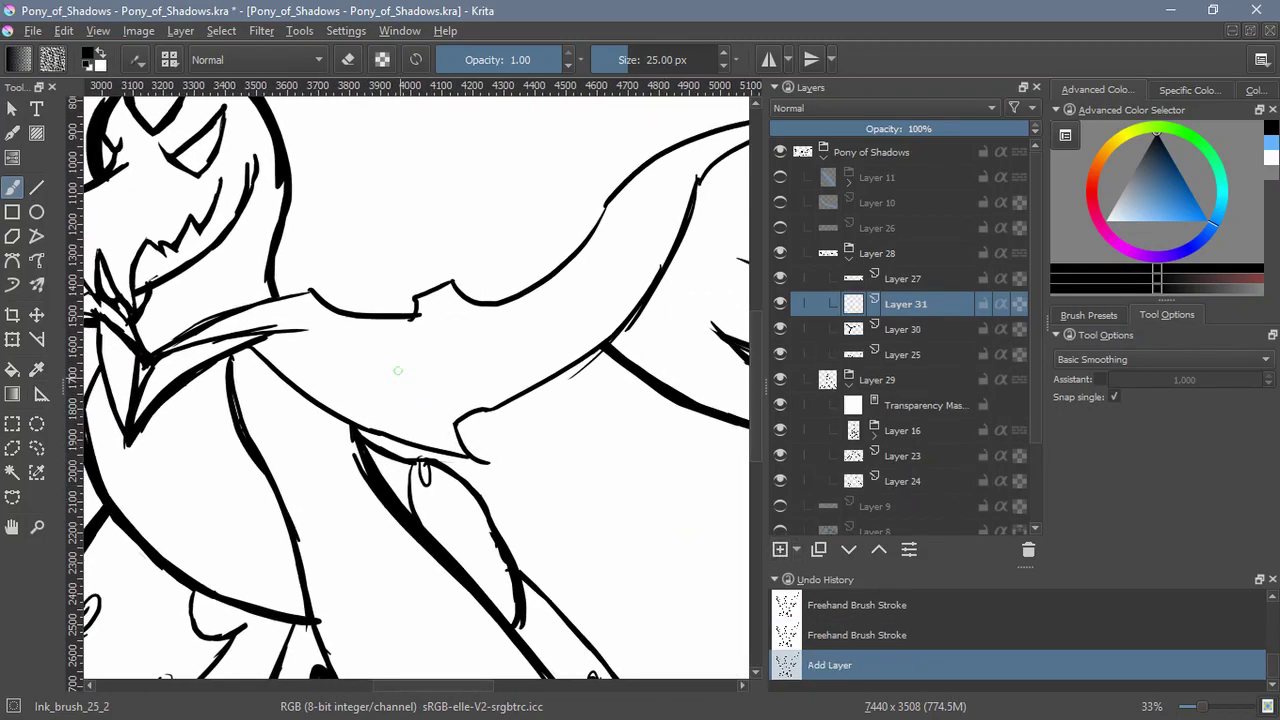
mouse_move(250, 338)
left_mouse_down()
mouse_move(334, 330)
mouse_move(362, 367)
mouse_move(428, 353)
mouse_move(411, 387)
mouse_move(490, 410)
left_mouse_up()
left_click_drag(419, 391, 476, 403)
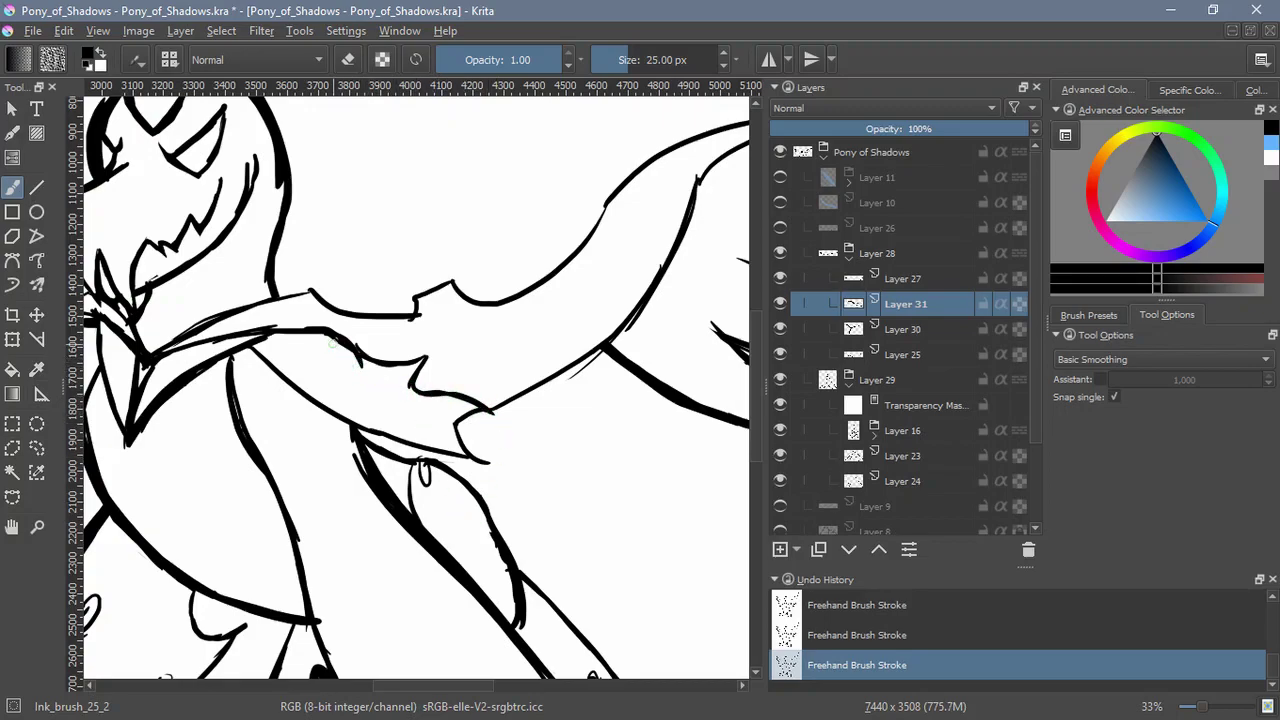
Trim and thicken the ragged cape edge beside the right side of the collar with the eraser and brush
key("e")
left_click_drag(338, 333, 380, 358)
key("e")
left_click_drag(327, 415, 429, 451)
key("e")
mouse_move(382, 372)
left_mouse_down()
mouse_move(448, 366)
mouse_move(443, 390)
left_mouse_up()
Ink the matching inner cape edge on the left side, from the collar to the cape's lower corner, and clean its end
mouse_move(634, 409)
left_mouse_down()
mouse_move(431, 531)
mouse_move(360, 428)
mouse_move(339, 433)
mouse_move(382, 393)
mouse_move(437, 400)
mouse_move(398, 396)
mouse_move(350, 431)
left_mouse_up()
key("e")
key("e")
key("e")
key("e")
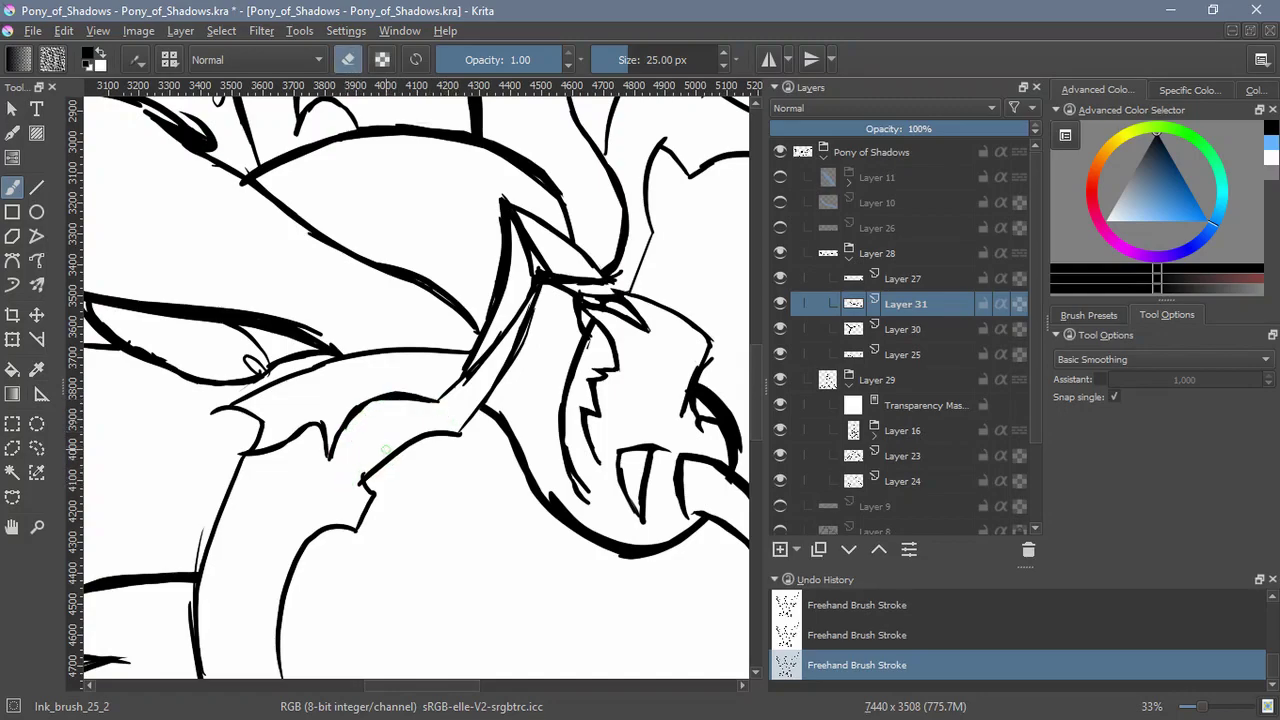
scroll(385, 450, "down", 3)
scroll(383, 397, "up", 4)
scroll(383, 397, "down", 4)
scroll(414, 457, "up", 2)
scroll(387, 461, "up", 2)
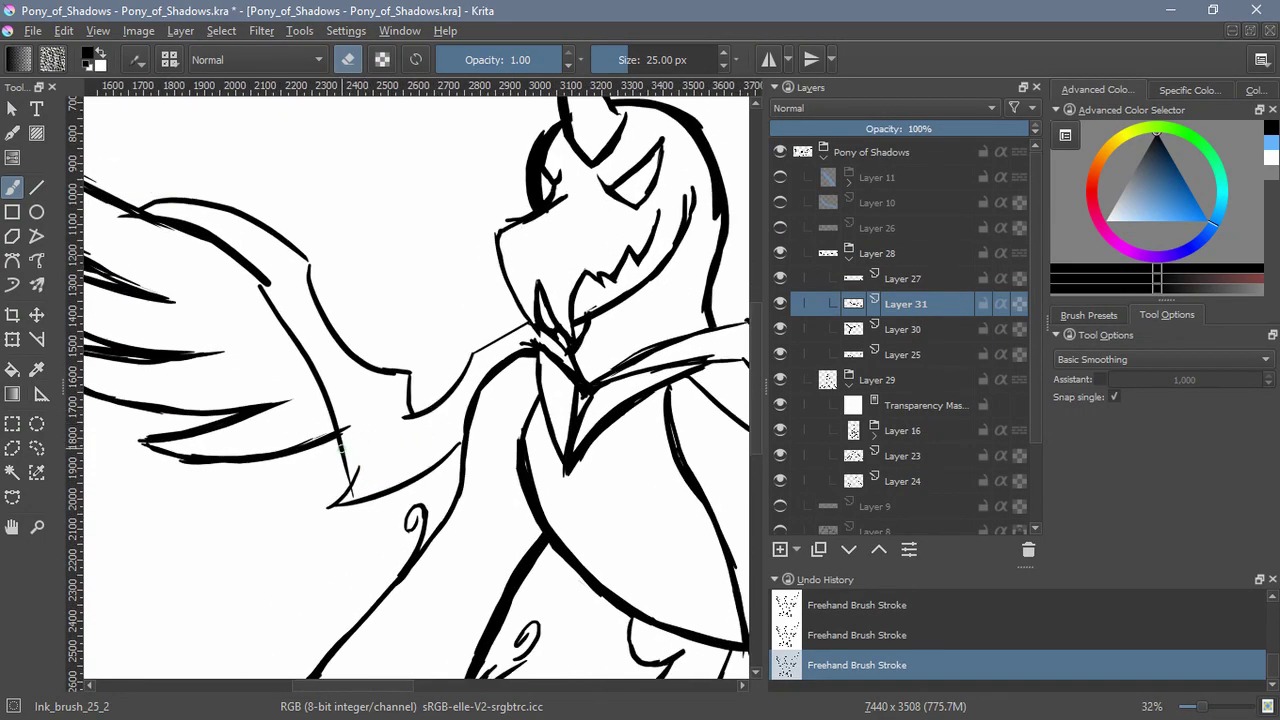
key("e")
mouse_move(378, 446)
left_mouse_down()
mouse_move(344, 448)
mouse_move(418, 443)
mouse_move(479, 392)
mouse_move(420, 445)
mouse_move(360, 462)
mouse_move(340, 500)
left_mouse_up()
key("e")
mouse_move(380, 458)
left_mouse_down()
mouse_move(439, 449)
mouse_move(332, 448)
mouse_move(390, 438)
mouse_move(350, 470)
mouse_move(396, 443)
mouse_move(355, 469)
left_mouse_up()
key("e")
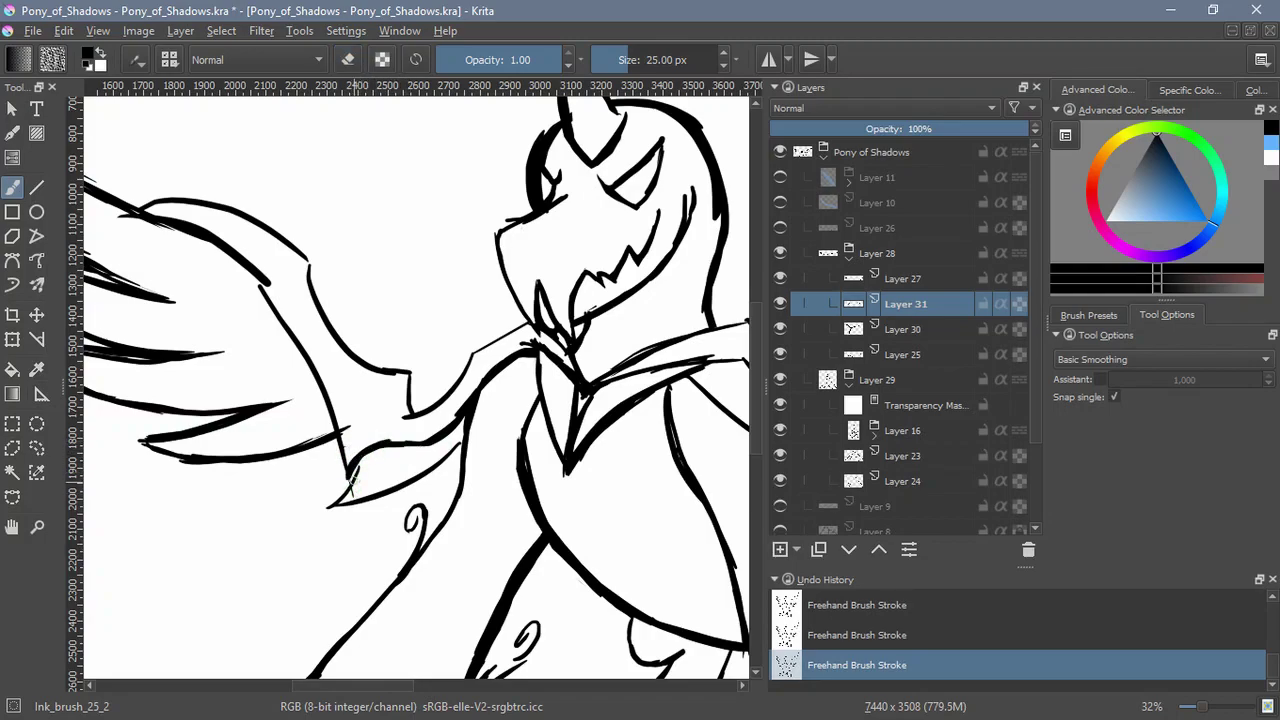
Collapse Layer 28, expand Layers 16 and 22, select Layer 20 and erase the upper part of the horn
key("e")
left_click_drag(597, 417, 598, 486)
left_click_drag(710, 484, 482, 476)
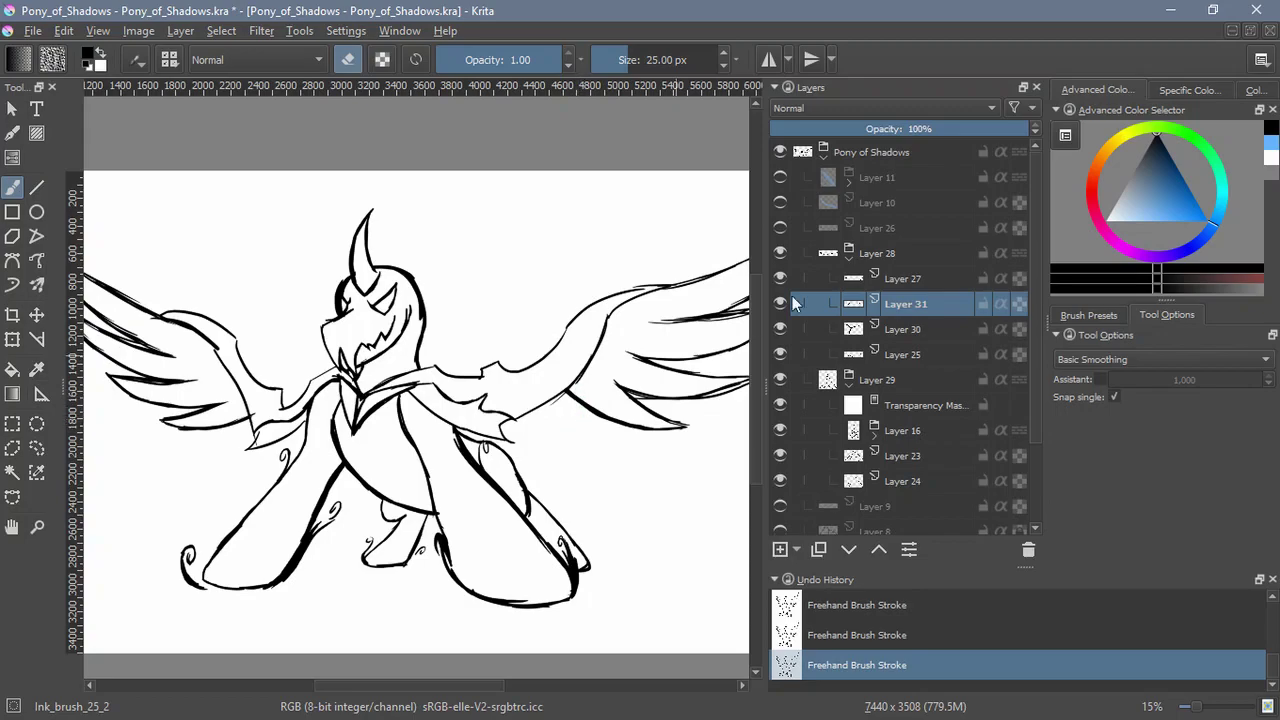
left_click(848, 258)
left_click(873, 335)
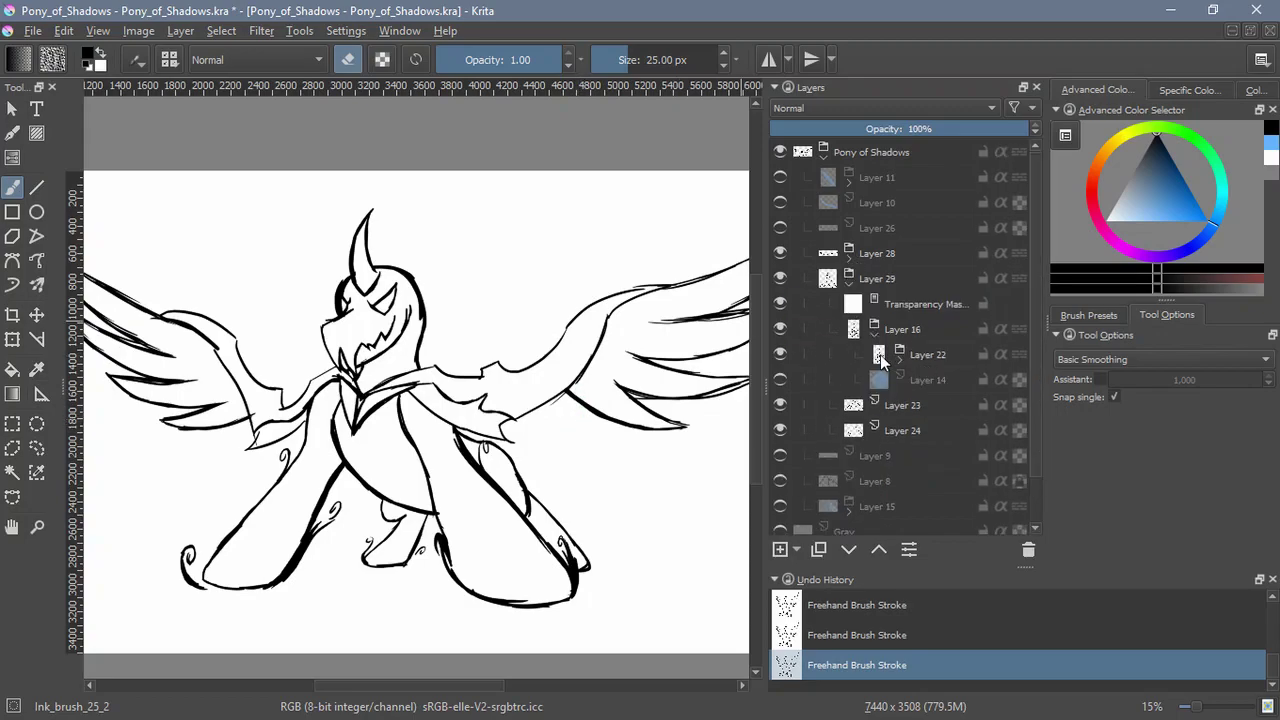
left_click(780, 549)
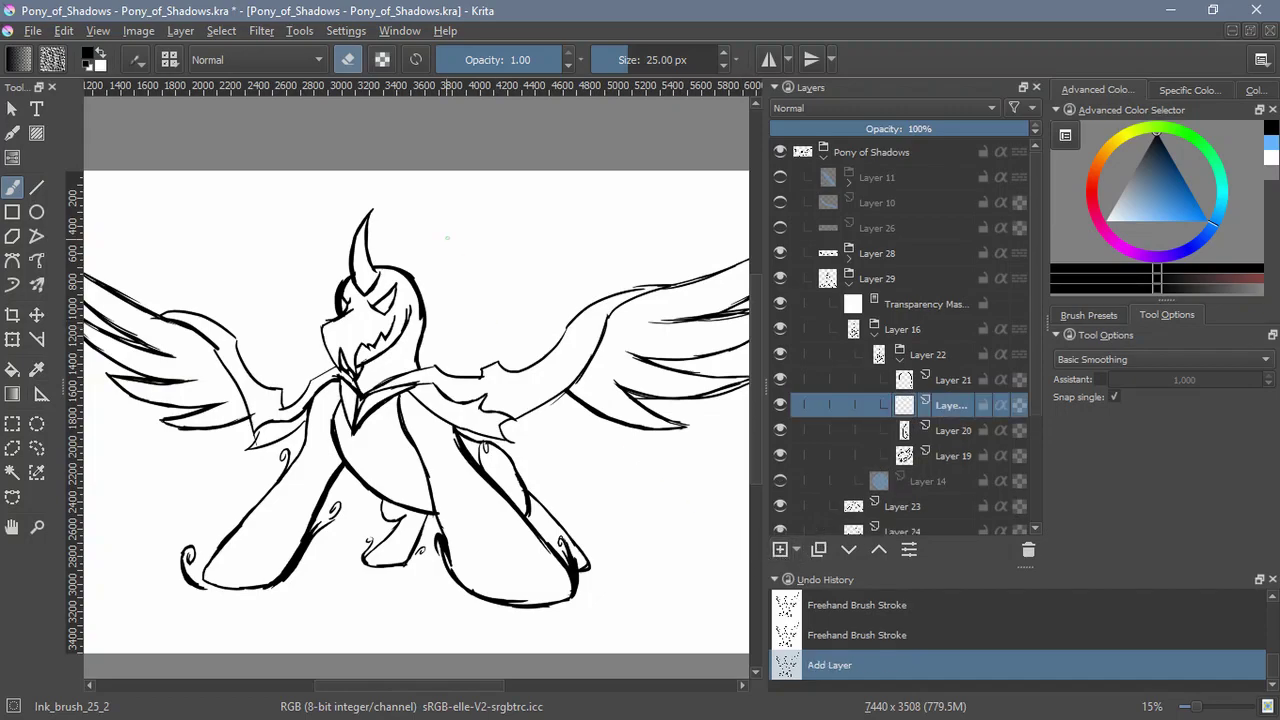
key("ctrl+z")
left_click(484, 290)
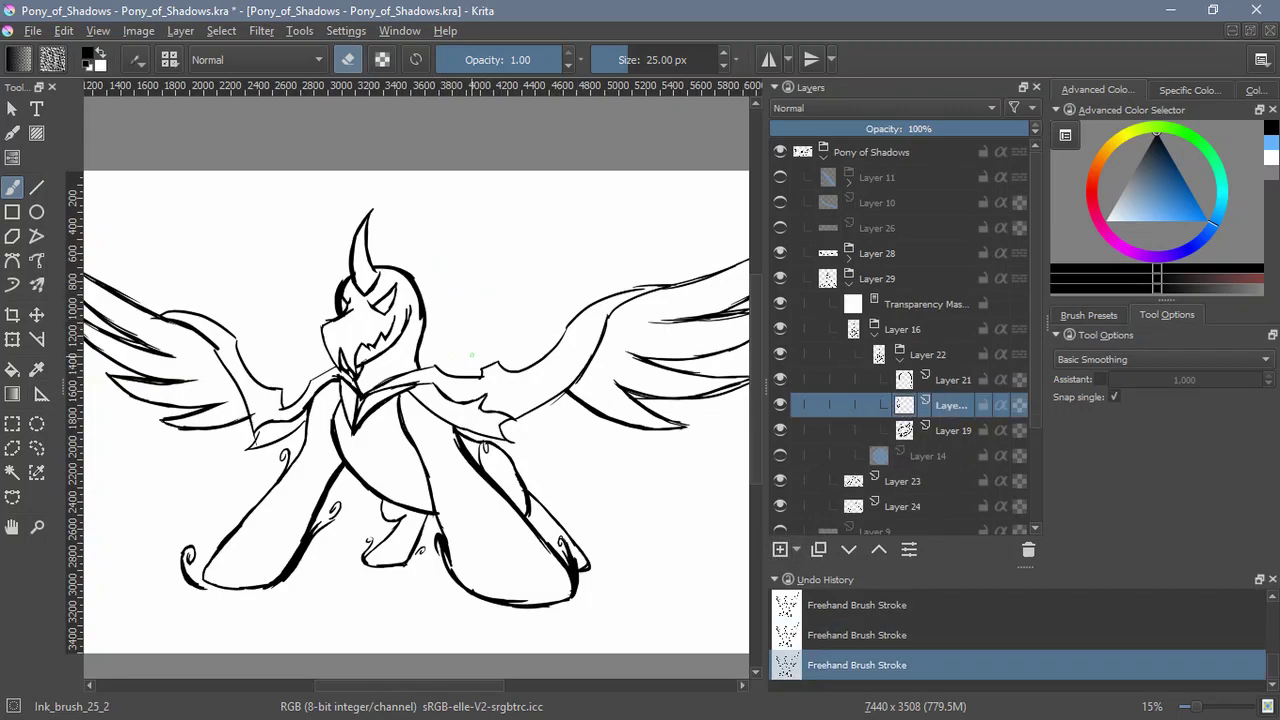
left_click_drag(439, 295, 509, 240)
left_click_drag(386, 248, 446, 437)
mouse_move(350, 298)
left_mouse_down()
mouse_move(316, 364)
mouse_move(332, 380)
mouse_move(323, 360)
mouse_move(302, 398)
mouse_move(314, 365)
left_mouse_up()
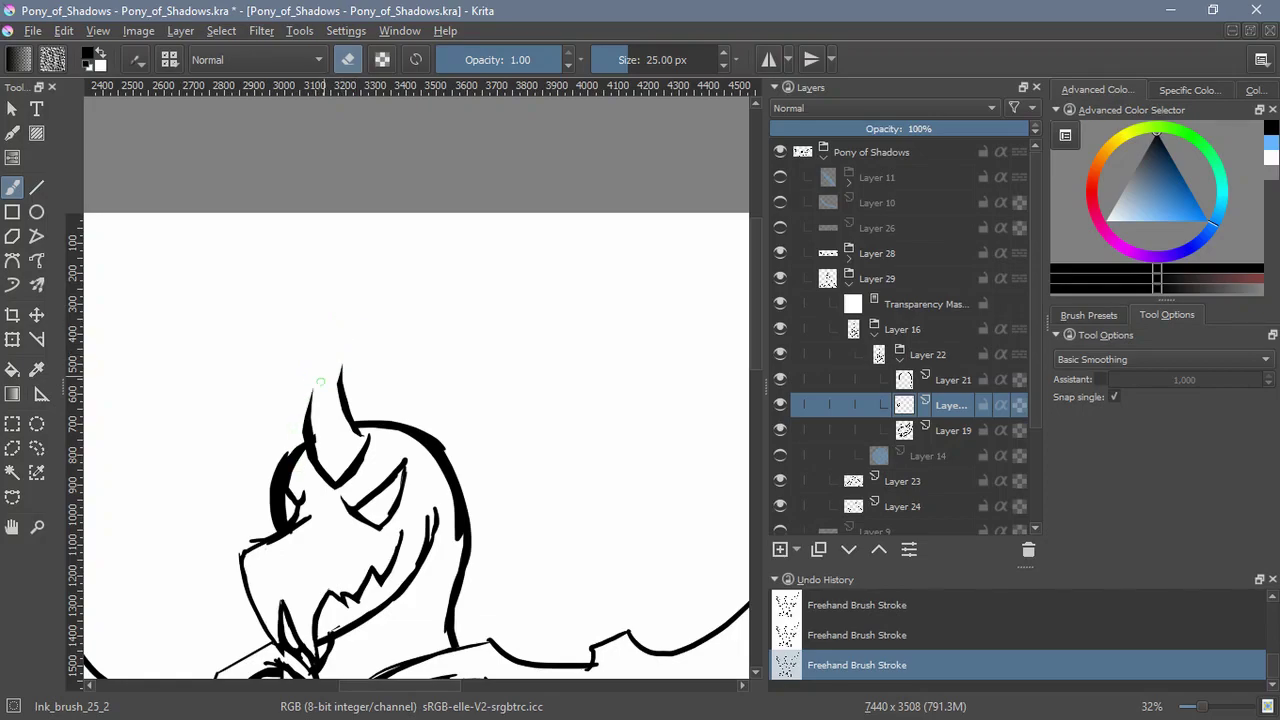
Redraw the horn with two curved edges meeting in a sharp tip, and trim the rough parts along its base
key("e")
left_click_drag(303, 430, 350, 298)
mouse_move(332, 358)
left_mouse_down()
mouse_move(299, 440)
mouse_move(312, 422)
left_mouse_up()
mouse_move(351, 299)
left_mouse_down()
mouse_move(344, 385)
mouse_move(365, 432)
left_mouse_up()
key("e")
left_click_drag(340, 368, 343, 405)
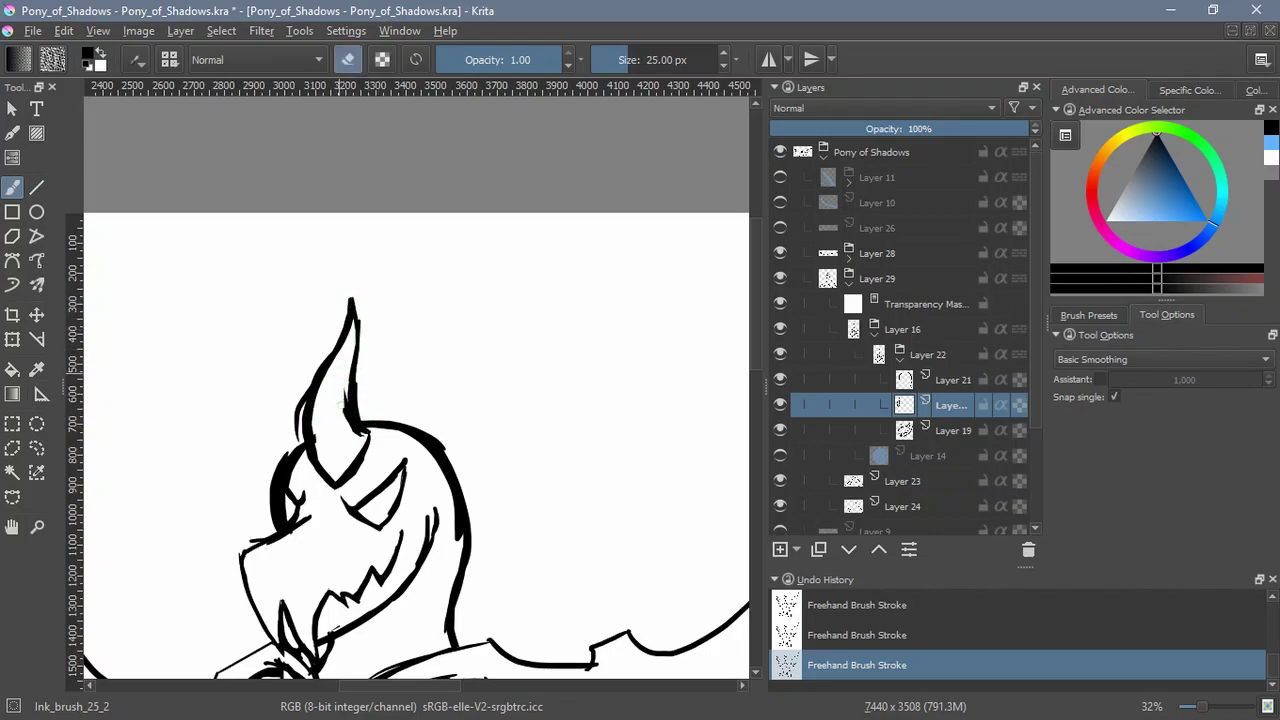
left_click_drag(298, 442, 304, 396)
Add a new layer above Layer 21 and ink the mane's upper arc from the forehead over the head
left_click_drag(492, 431, 531, 497)
left_click_drag(531, 497, 481, 294)
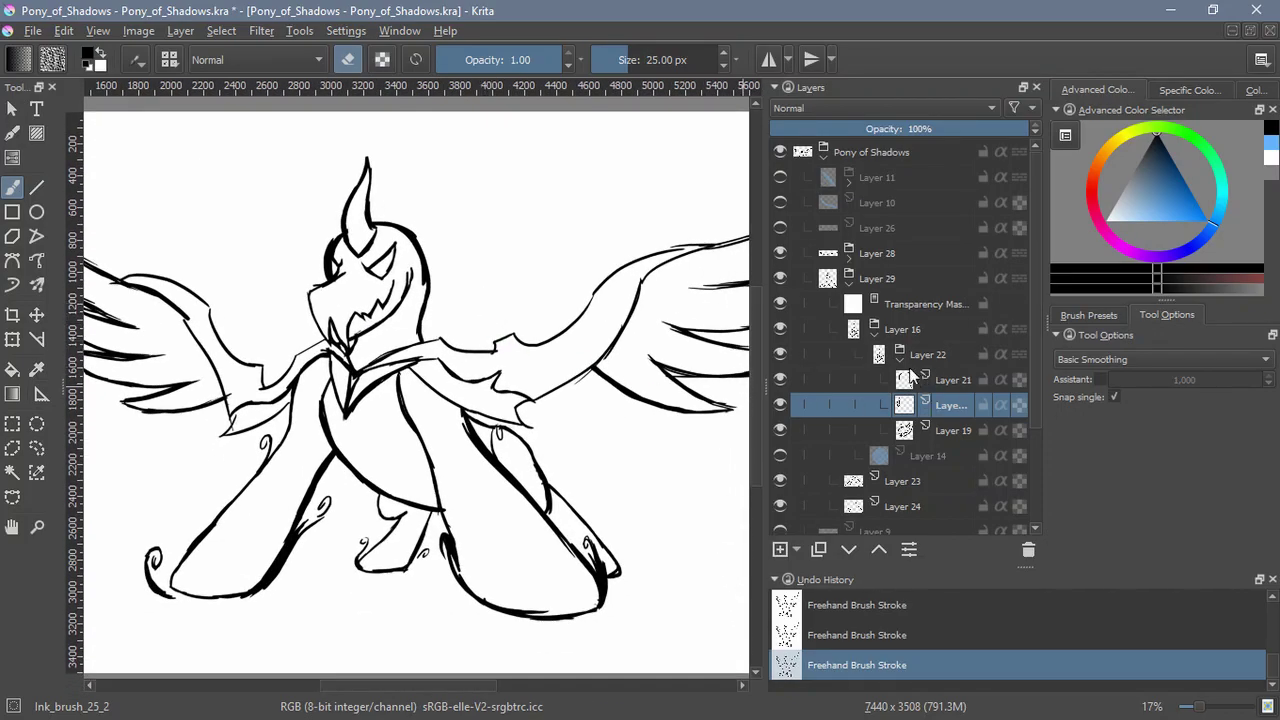
left_click(909, 367)
key("Insert")
mouse_move(341, 222)
left_mouse_down()
mouse_move(336, 234)
mouse_move(339, 207)
left_mouse_up()
key("e")
mouse_move(333, 232)
left_mouse_down()
mouse_move(353, 187)
mouse_move(409, 159)
left_mouse_up()
left_click_drag(466, 263, 410, 318)
mouse_move(341, 222)
left_mouse_down()
mouse_move(381, 214)
mouse_move(409, 232)
mouse_move(397, 222)
left_mouse_up()
key("ctrl+z")
mouse_move(347, 222)
left_mouse_down()
mouse_move(419, 240)
mouse_move(431, 310)
left_mouse_up()
key("ctrl+z")
Ink the mane's dip behind the head and sweep its end up into a small curl
mouse_move(420, 236)
left_mouse_down()
mouse_move(442, 279)
mouse_move(493, 260)
mouse_move(482, 268)
left_mouse_up()
key("ctrl+z")
key("ctrl+shift+z")
key("ctrl+z")
key("ctrl+z")
key("ctrl+shift+z")
key("ctrl+shift+z")
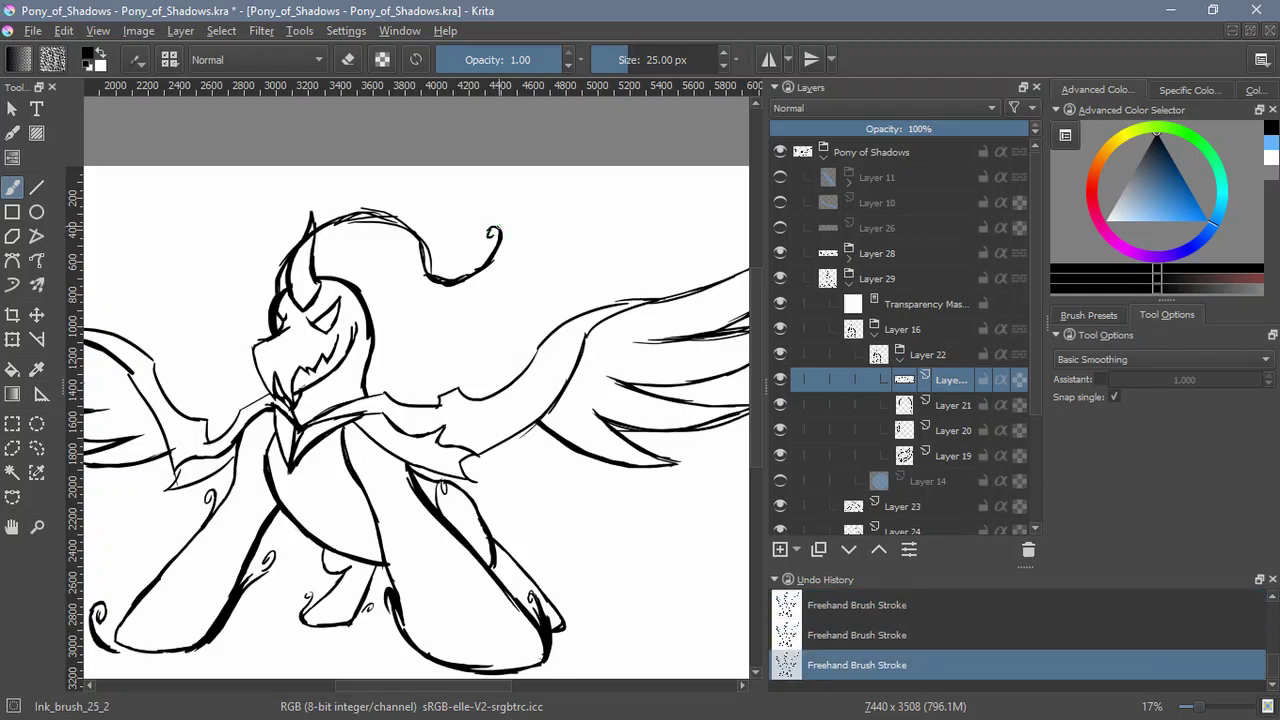
Ink the mane's back edge from the curled tip down in a wave to the cape
key("ctrl+z")
left_click_drag(505, 241, 497, 282)
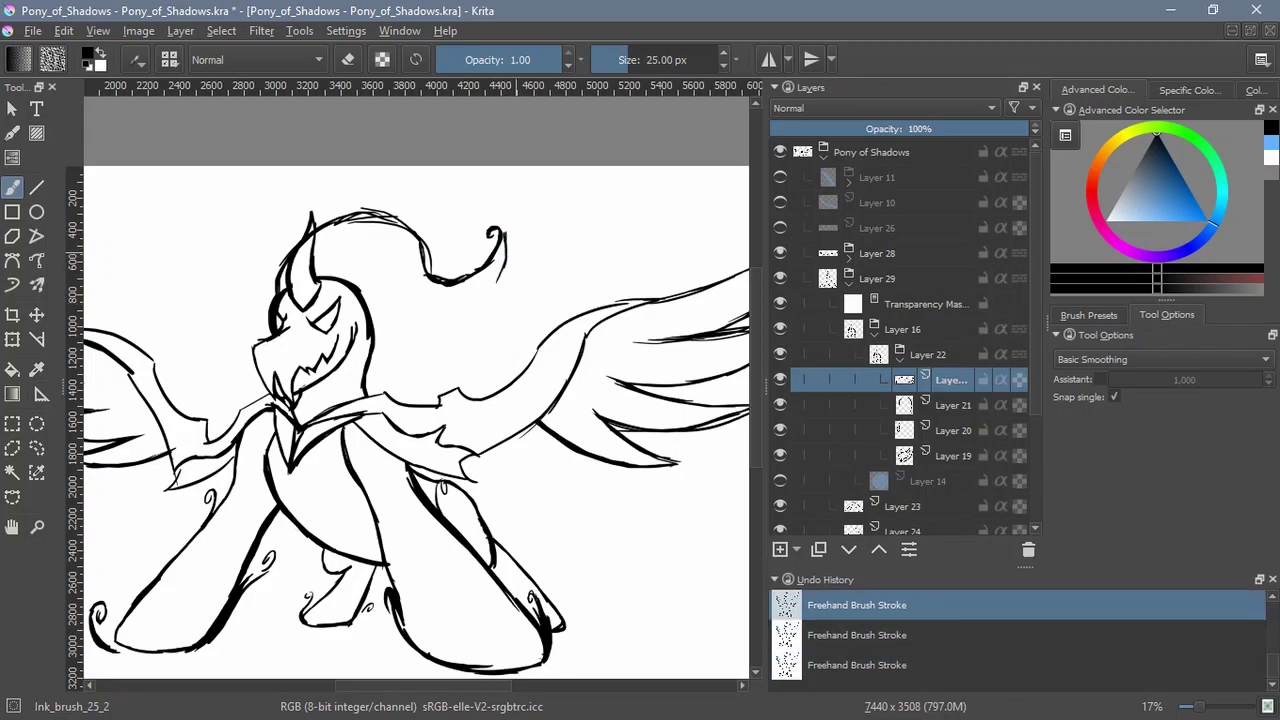
key("ctrl+z")
mouse_move(492, 232)
left_mouse_down()
mouse_move(489, 270)
mouse_move(464, 304)
mouse_move(487, 373)
left_mouse_up()
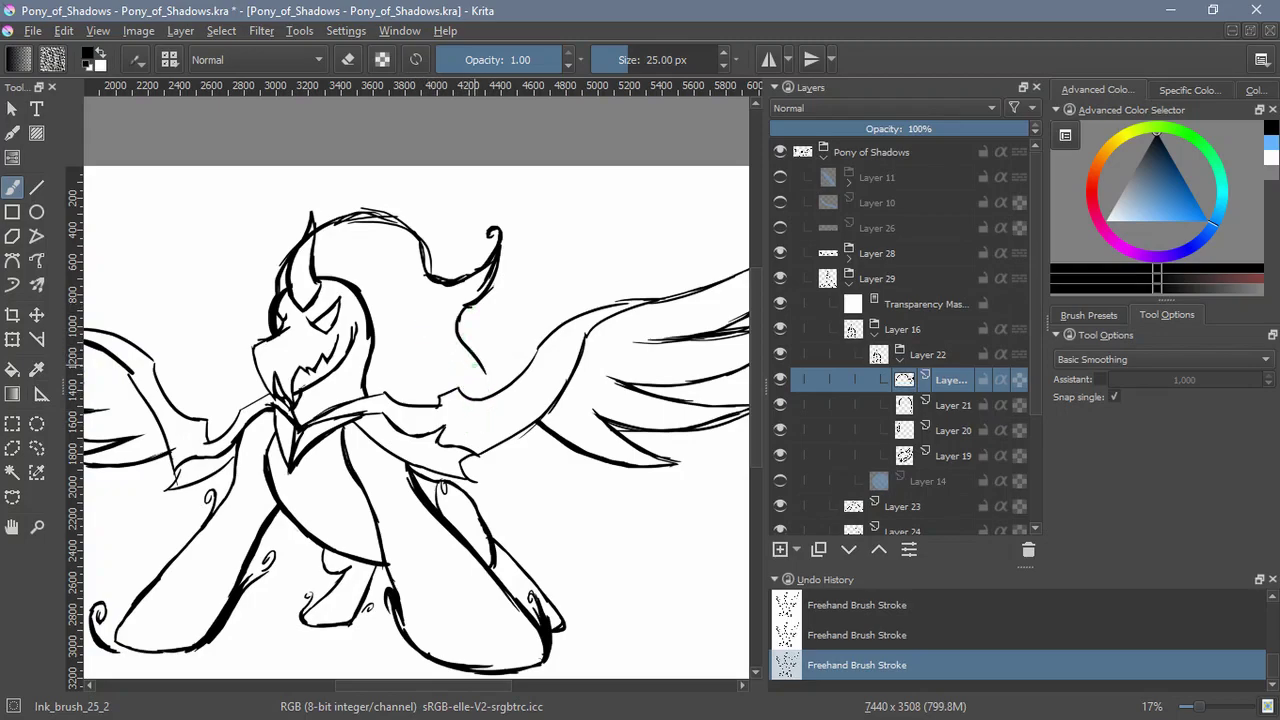
left_click_drag(473, 356, 444, 408)
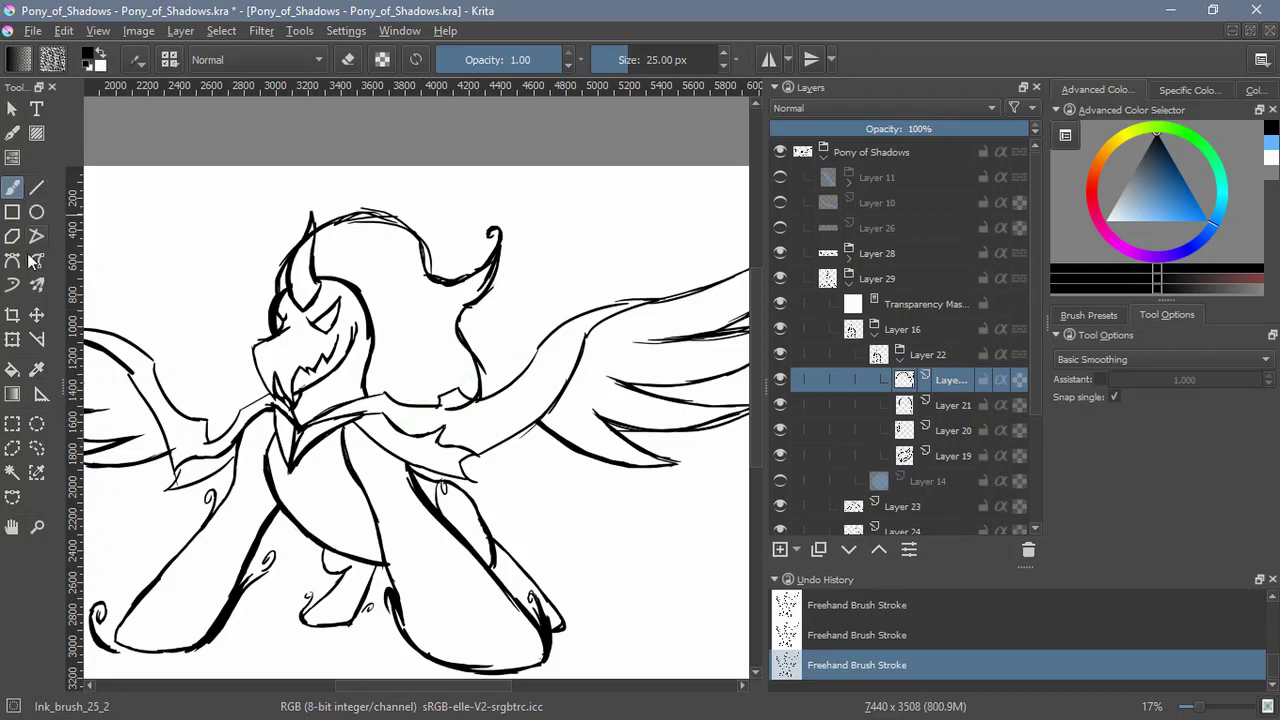
Transform the mane layer to make it narrower and lower its top, extending it slightly beyond the forehead
left_click(12, 340)
left_click_drag(503, 308, 439, 308)
left_click_drag(357, 207, 356, 220)
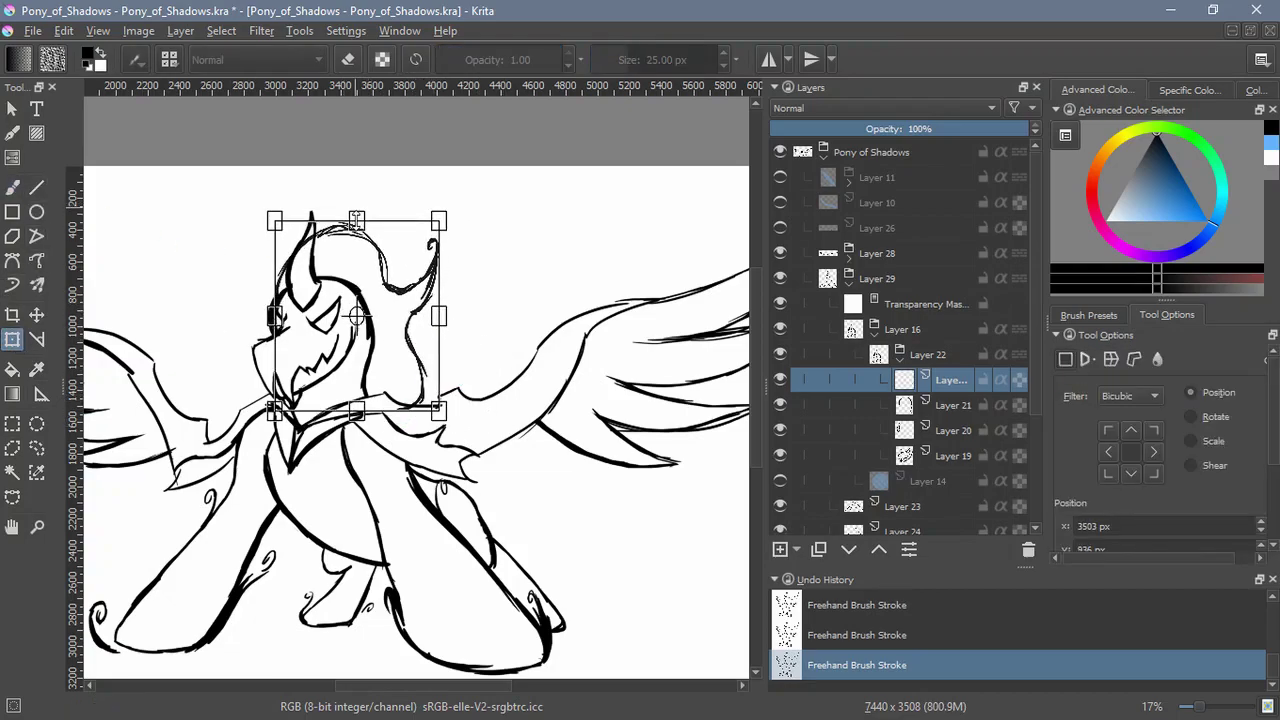
left_click_drag(276, 312, 268, 312)
left_click_drag(373, 222, 366, 223)
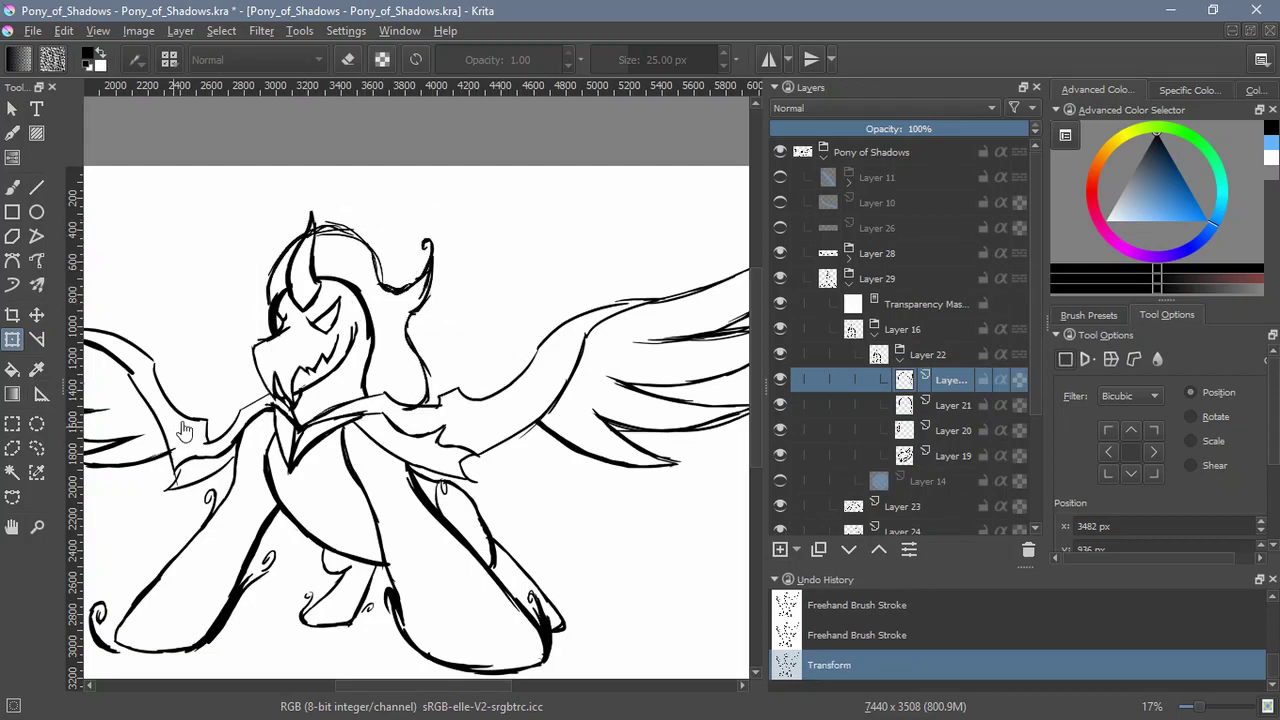
Ink the start of the tail rising from the cape's lower point beneath the wing on the right
left_click(14, 191)
mouse_move(475, 496)
left_mouse_down()
mouse_move(395, 439)
mouse_move(431, 391)
mouse_move(390, 423)
left_mouse_up()
key("ctrl+z")
key("ctrl+z")
left_click_drag(362, 424, 441, 389)
mouse_move(422, 400)
left_mouse_down()
mouse_move(487, 384)
mouse_move(470, 385)
left_mouse_up()
key("ctrl+z")
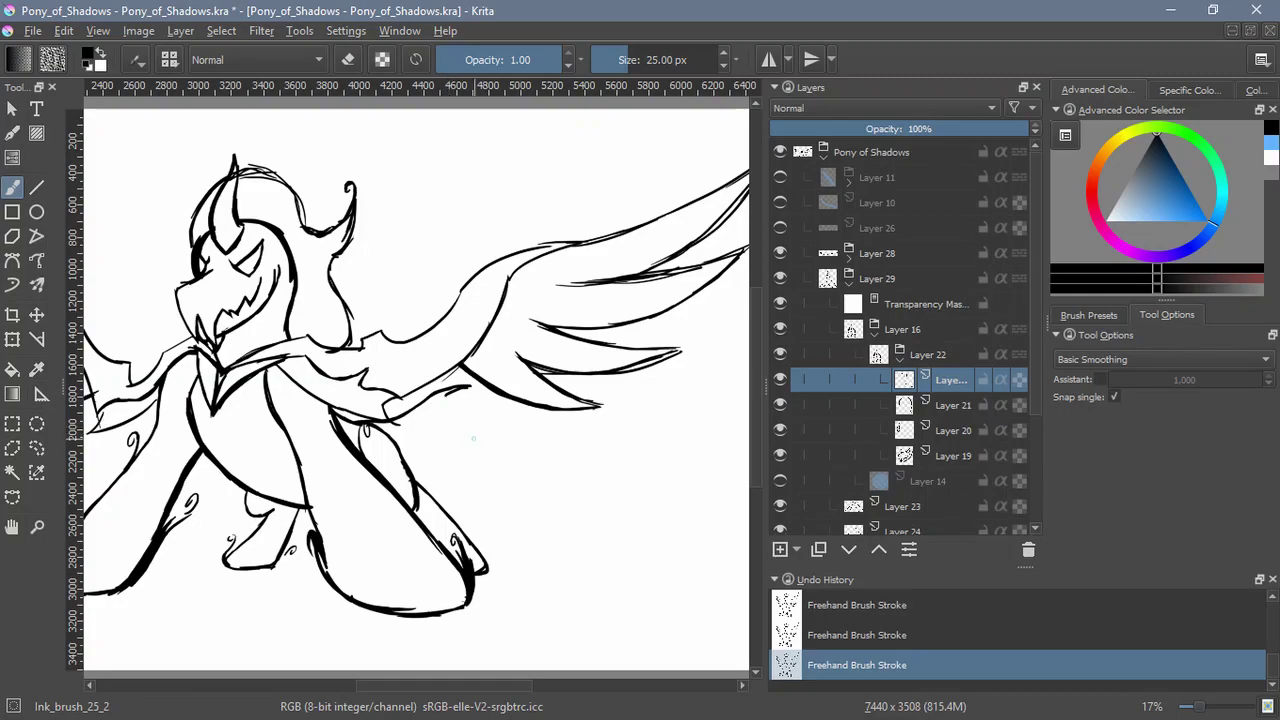
Try to ink the tail sweeping outward beneath the right wing's feathers, and undo back to the tail's base stroke
left_click_drag(483, 430, 371, 380)
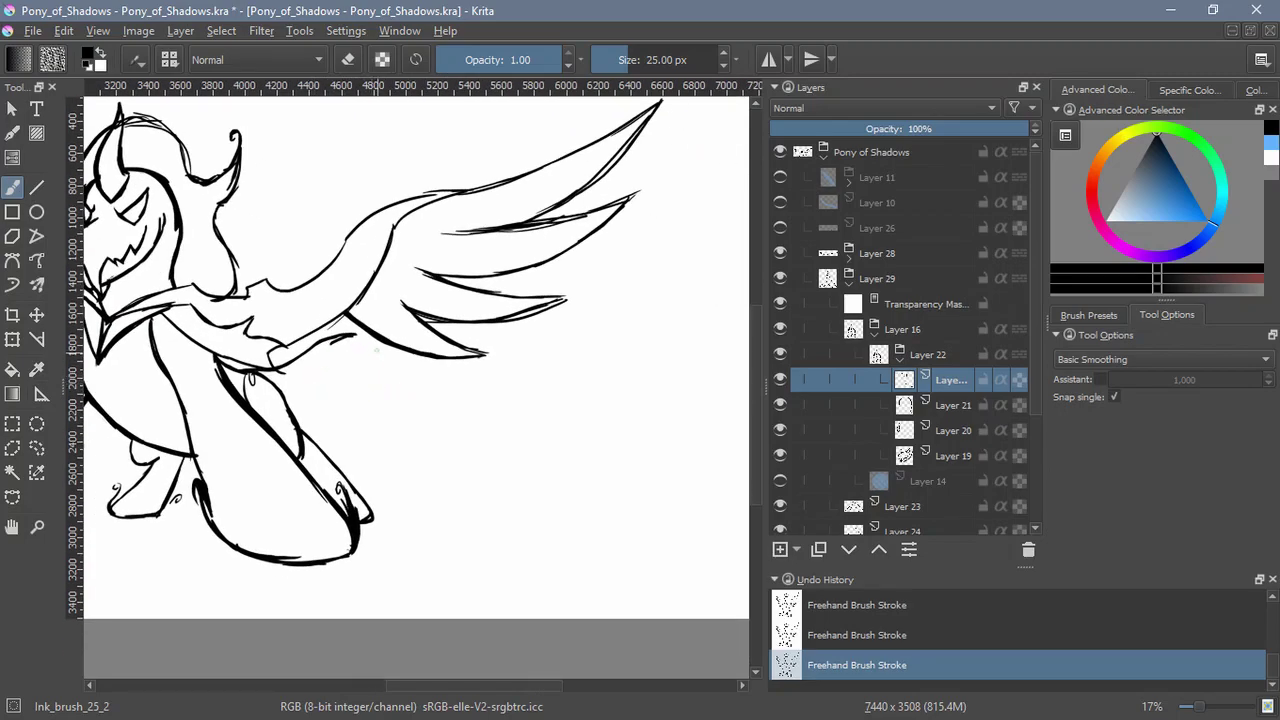
mouse_move(343, 338)
left_mouse_down()
mouse_move(344, 378)
mouse_move(422, 375)
mouse_move(449, 413)
mouse_move(463, 379)
mouse_move(481, 430)
mouse_move(578, 480)
left_mouse_up()
key("ctrl+z")
key("ctrl+z")
key("ctrl+z")
key("ctrl+z")
key("ctrl+z")
key("ctrl+z")
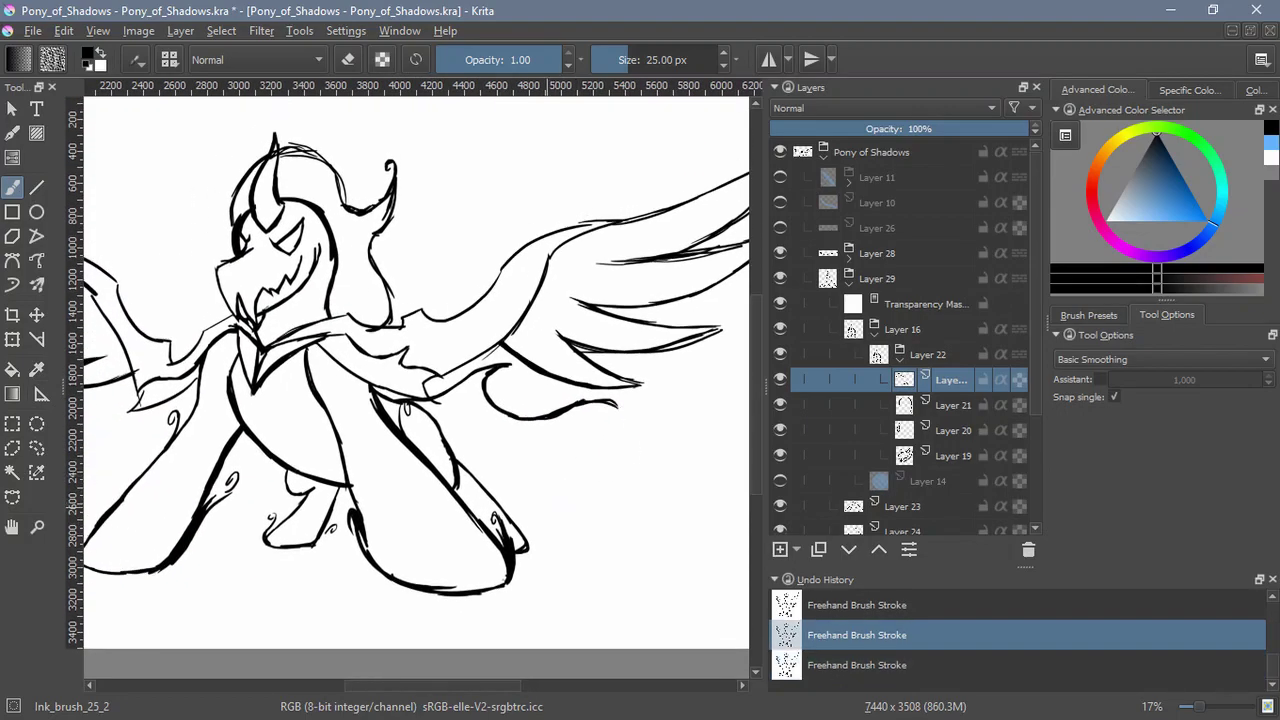
key("ctrl+z")
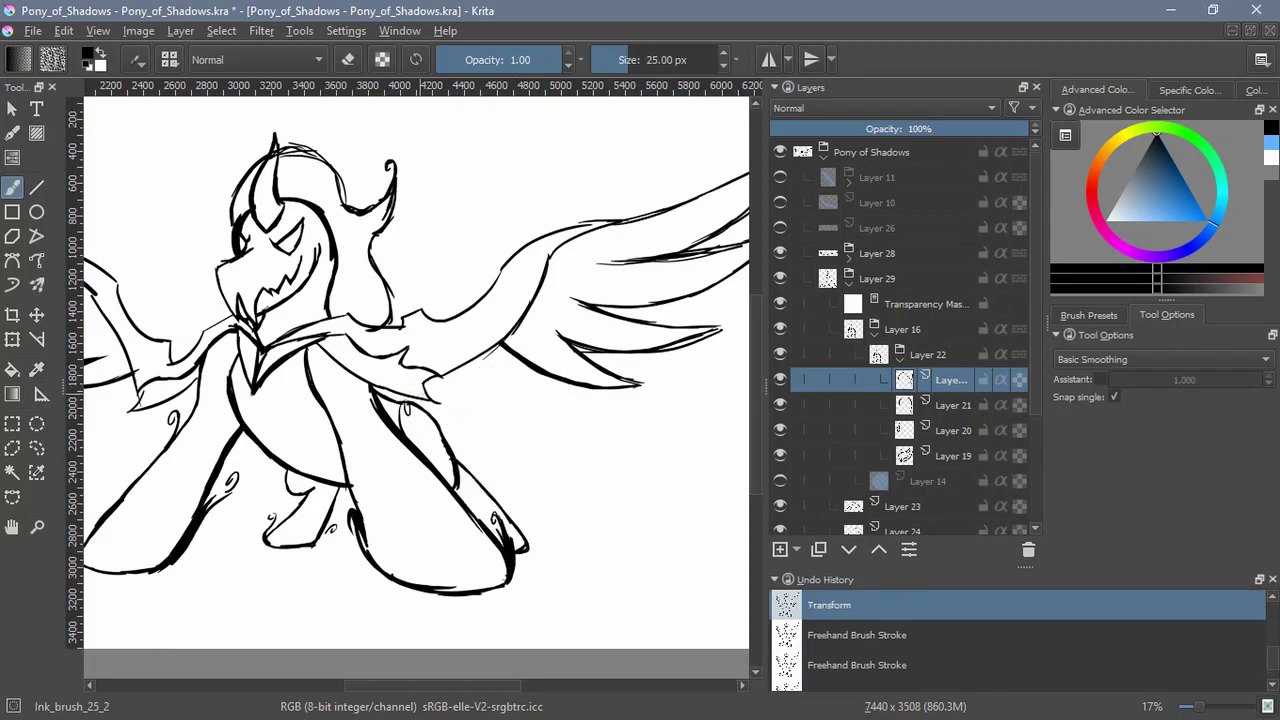
key("ctrl+shift+z")
key("ctrl+shift+z")
key("ctrl+shift+z")
Ink the tail's upper edge down behind the hind leg through a small hook to a ragged tip, plus a thin lower edge to the hoof
mouse_move(462, 372)
left_mouse_down()
mouse_move(486, 398)
mouse_move(490, 442)
mouse_move(530, 482)
left_mouse_up()
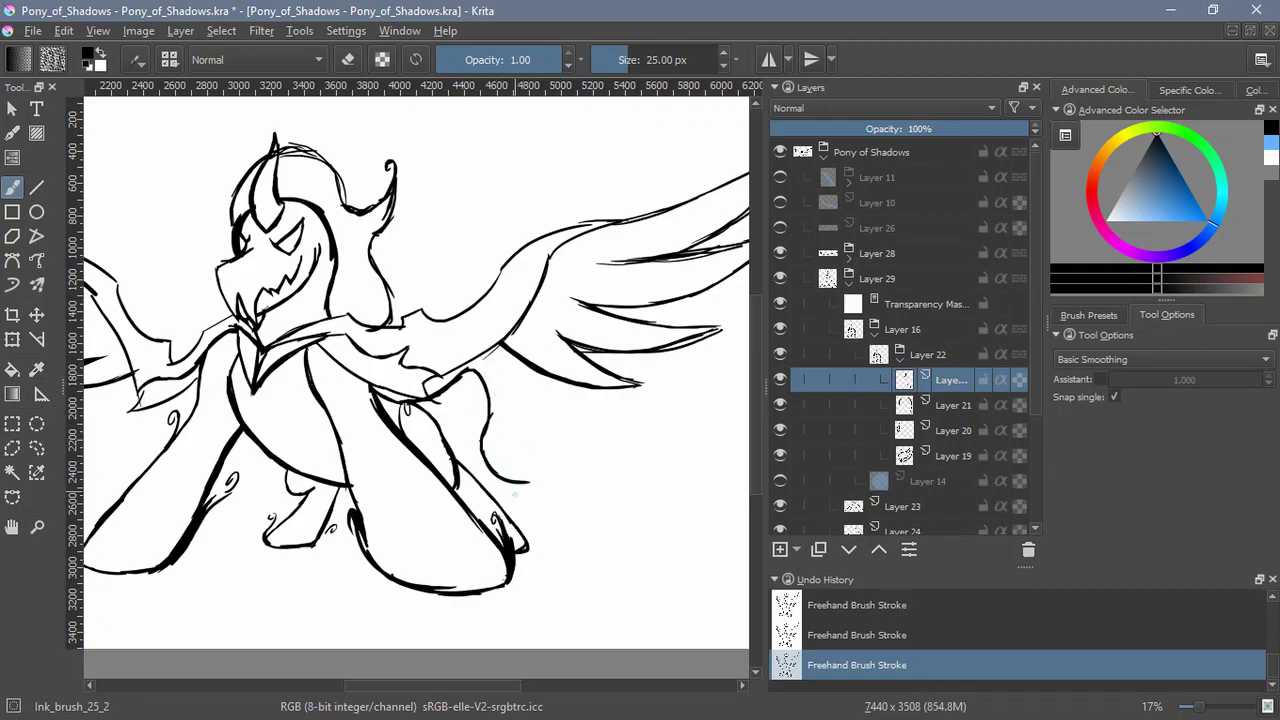
mouse_move(490, 462)
left_mouse_down()
mouse_move(536, 490)
mouse_move(539, 514)
mouse_move(572, 484)
left_mouse_up()
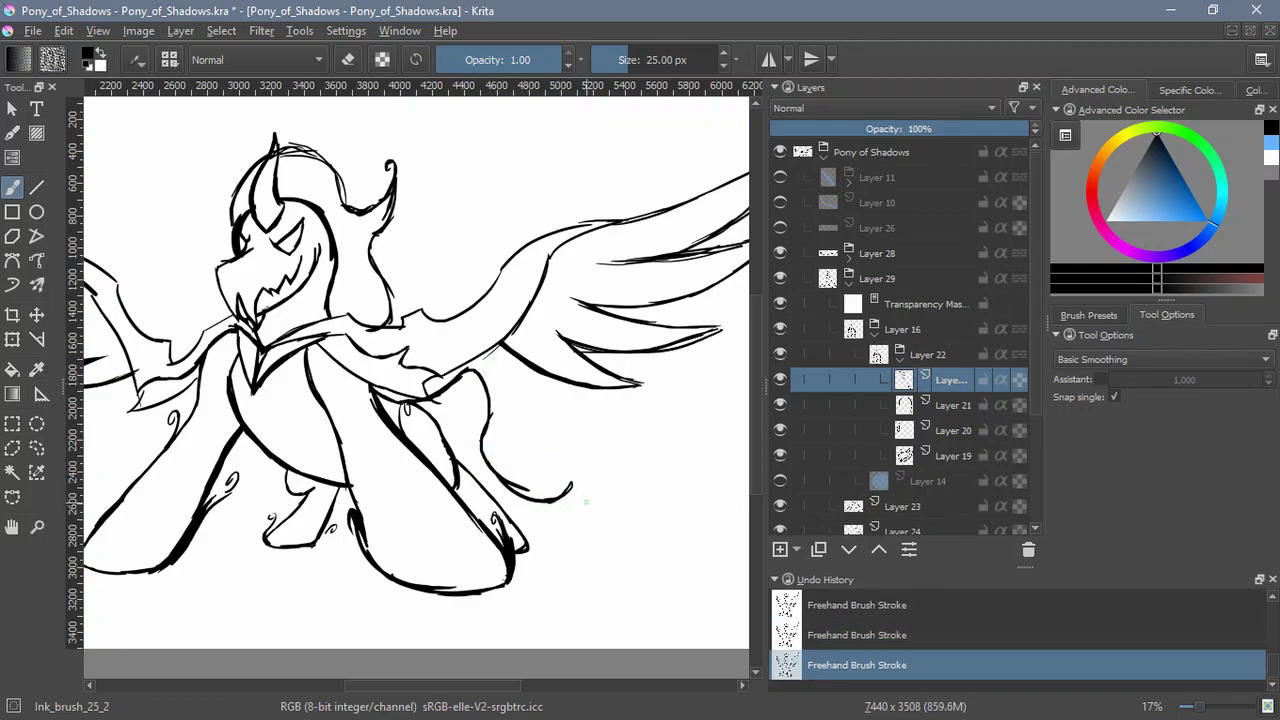
left_click_drag(580, 512, 643, 529)
key("ctrl+z")
key("ctrl+z")
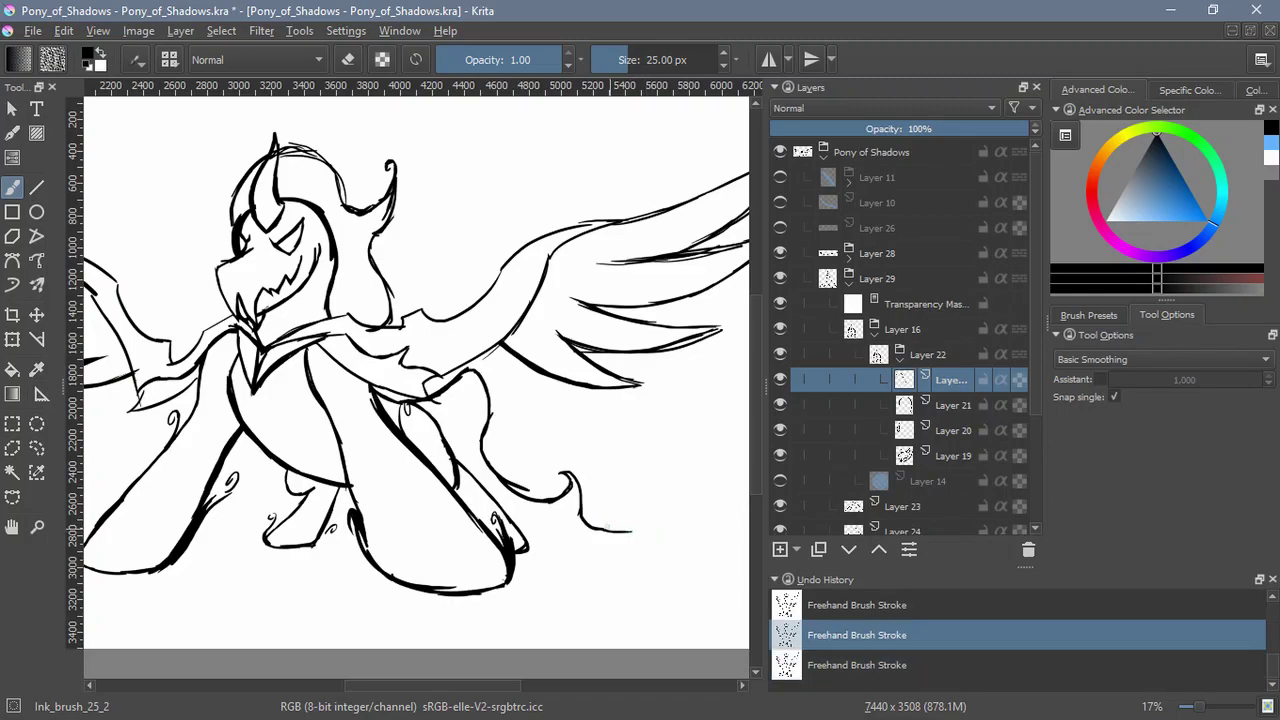
key("ctrl+z")
key("ctrl+z")
mouse_move(583, 518)
left_mouse_down()
mouse_move(601, 528)
mouse_move(653, 516)
left_mouse_up()
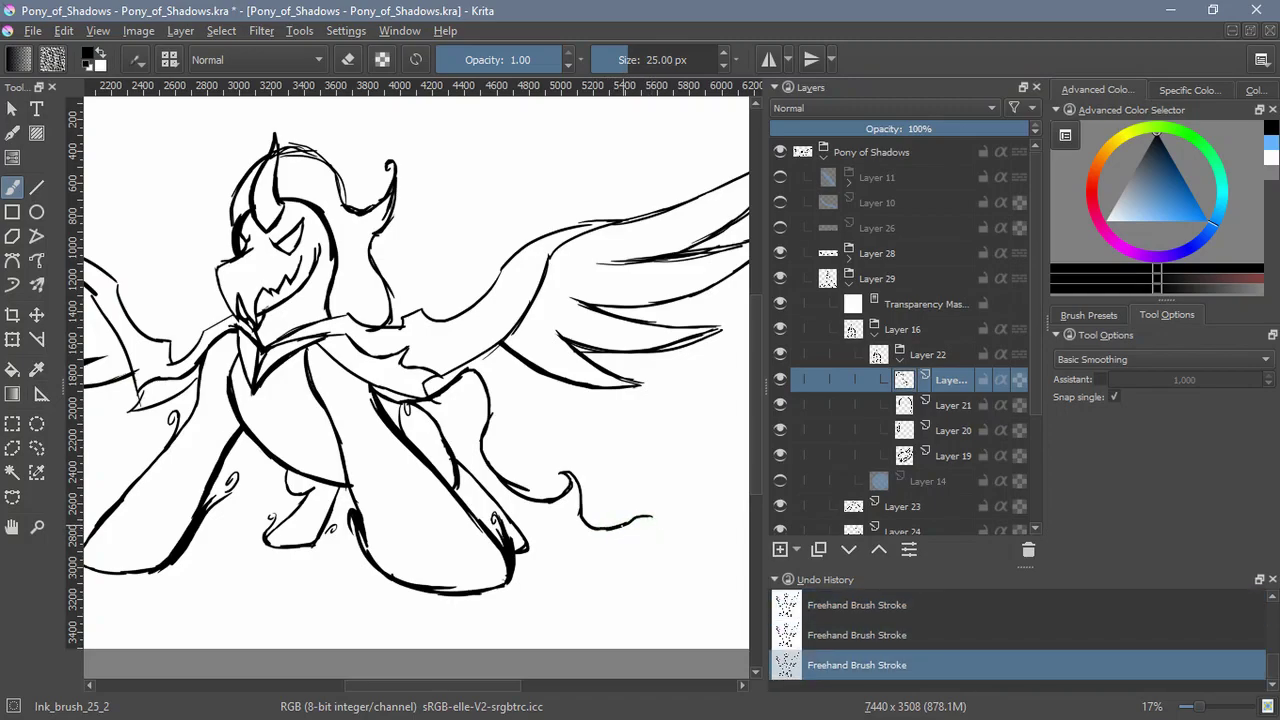
key("ctrl+z")
left_click_drag(657, 549, 571, 544)
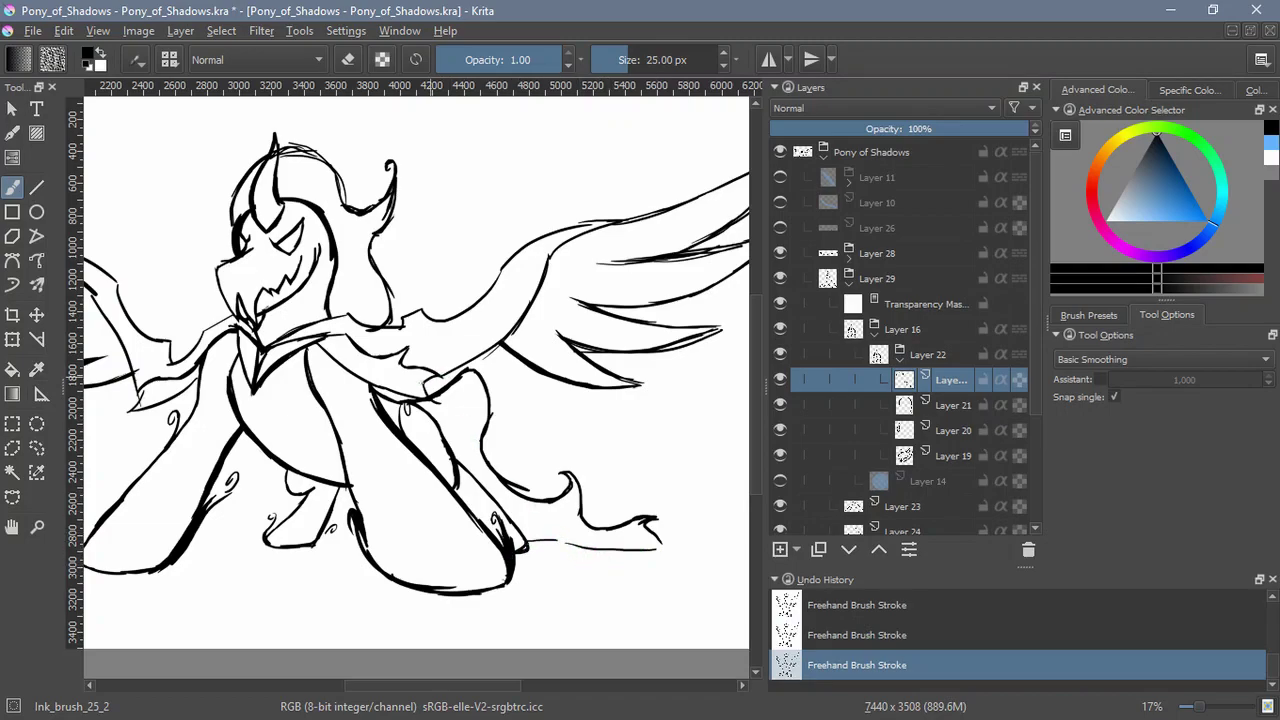
Erase the bend at the top of the tail between the cape point and the outer tail edge
key("ctrl+z")
mouse_move(454, 379)
left_mouse_down()
mouse_move(469, 370)
mouse_move(459, 378)
left_mouse_up()
key("ctrl+z")
key("ctrl+z")
key("ctrl+z")
left_click_drag(489, 361, 490, 300)
key("e")
mouse_move(420, 398)
left_mouse_down()
mouse_move(445, 383)
mouse_move(393, 433)
mouse_move(405, 419)
left_mouse_up()
left_click_drag(455, 377, 468, 405)
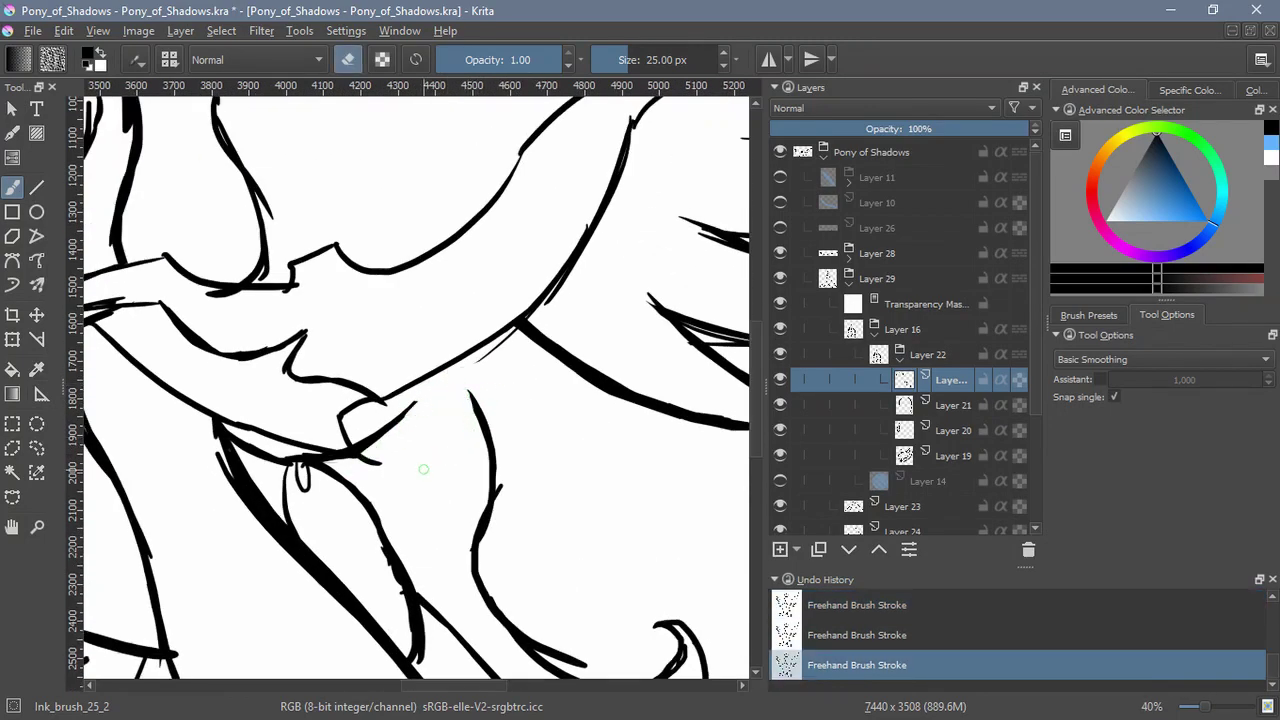
Hide Layer 28 and redraw the top of the tail with a small spiral curl joining the base to the outer edge
key("e")
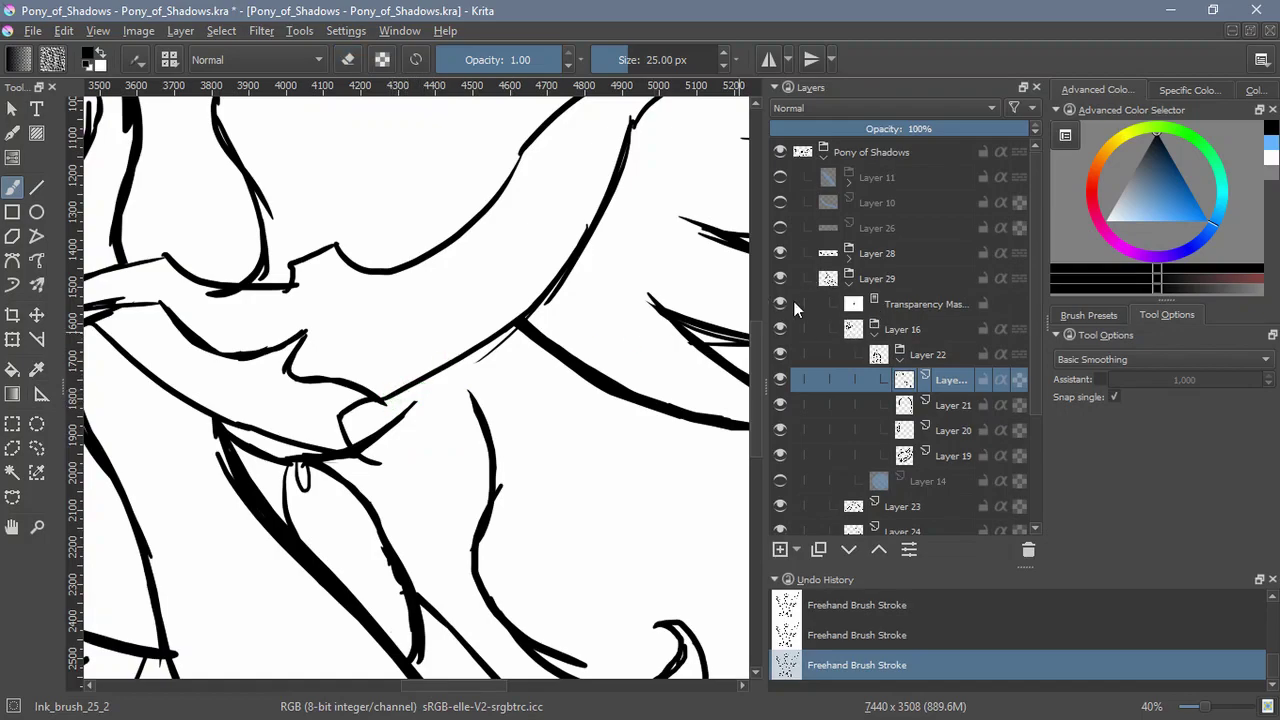
left_click(780, 253)
mouse_move(378, 386)
left_mouse_down()
mouse_move(460, 393)
mouse_move(392, 382)
mouse_move(371, 394)
mouse_move(390, 408)
mouse_move(379, 405)
mouse_move(406, 397)
mouse_move(307, 457)
left_mouse_up()
mouse_move(551, 498)
left_mouse_down()
mouse_move(526, 320)
mouse_move(512, 306)
left_mouse_up()
Erase the stray stroke ends on the tail's outer edge and smooth the bend leading into the hook
key("e")
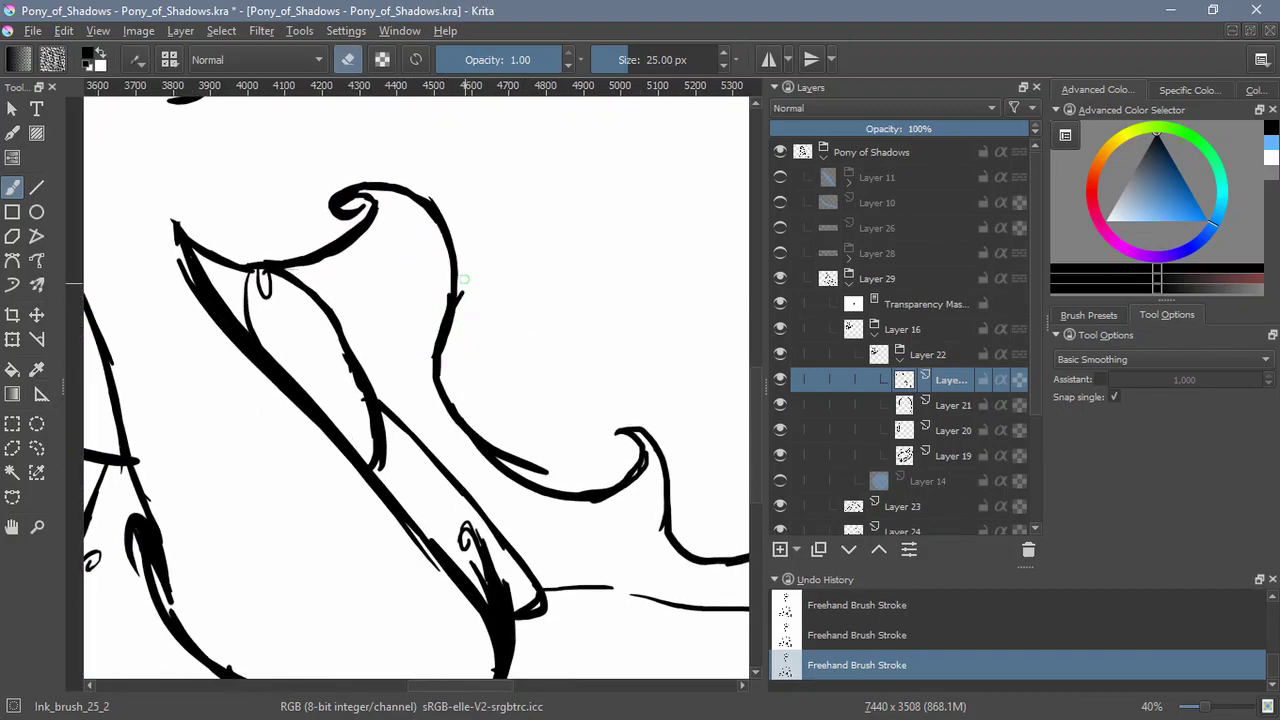
mouse_move(553, 472)
left_mouse_down()
mouse_move(494, 440)
mouse_move(506, 460)
left_mouse_up()
key("e")
mouse_move(450, 406)
left_mouse_down()
mouse_move(482, 458)
mouse_move(588, 486)
left_mouse_up()
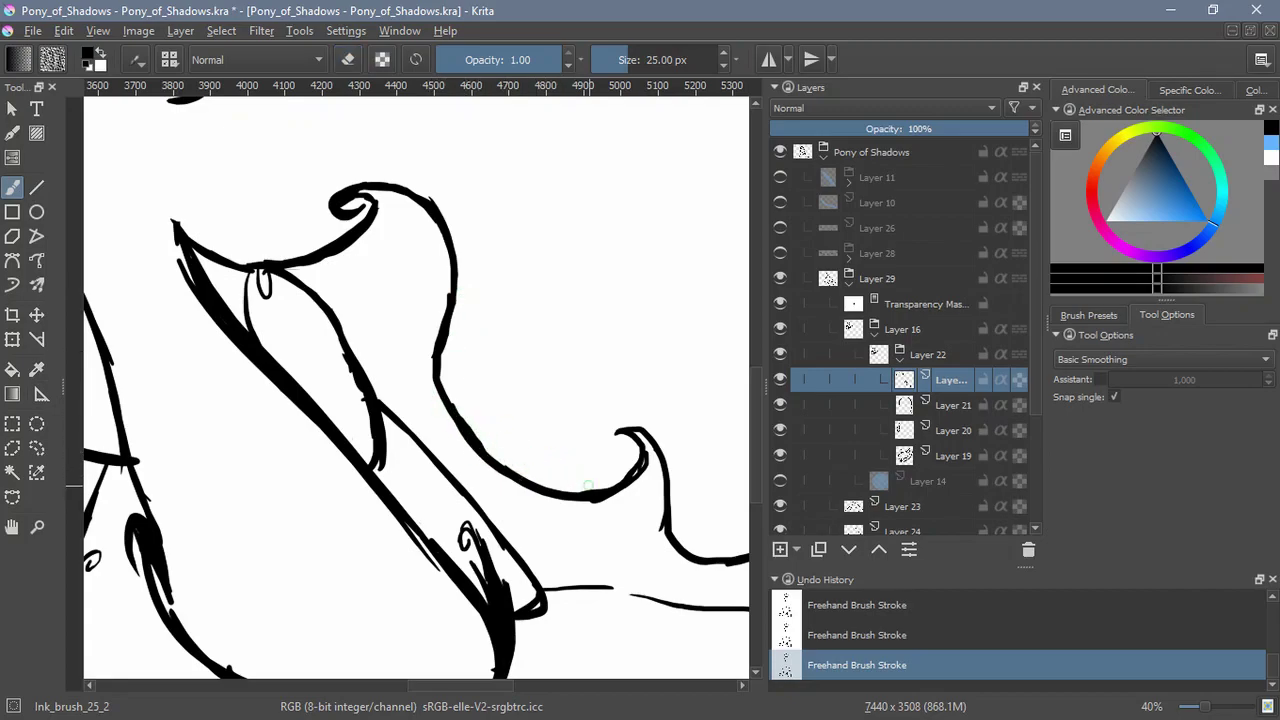
key("ctrl+z")
key("ctrl+shift+z")
key("ctrl+z")
key("ctrl+shift+z")
key("ctrl+z")
key("ctrl+shift+z")
key("ctrl+z")
Add a new layer above Layer 33 and ink a thin inner contour line beneath the tail's spiral curl
left_click_drag(503, 311, 522, 454)
mouse_move(522, 454)
left_mouse_down()
mouse_move(487, 432)
mouse_move(500, 420)
left_mouse_up()
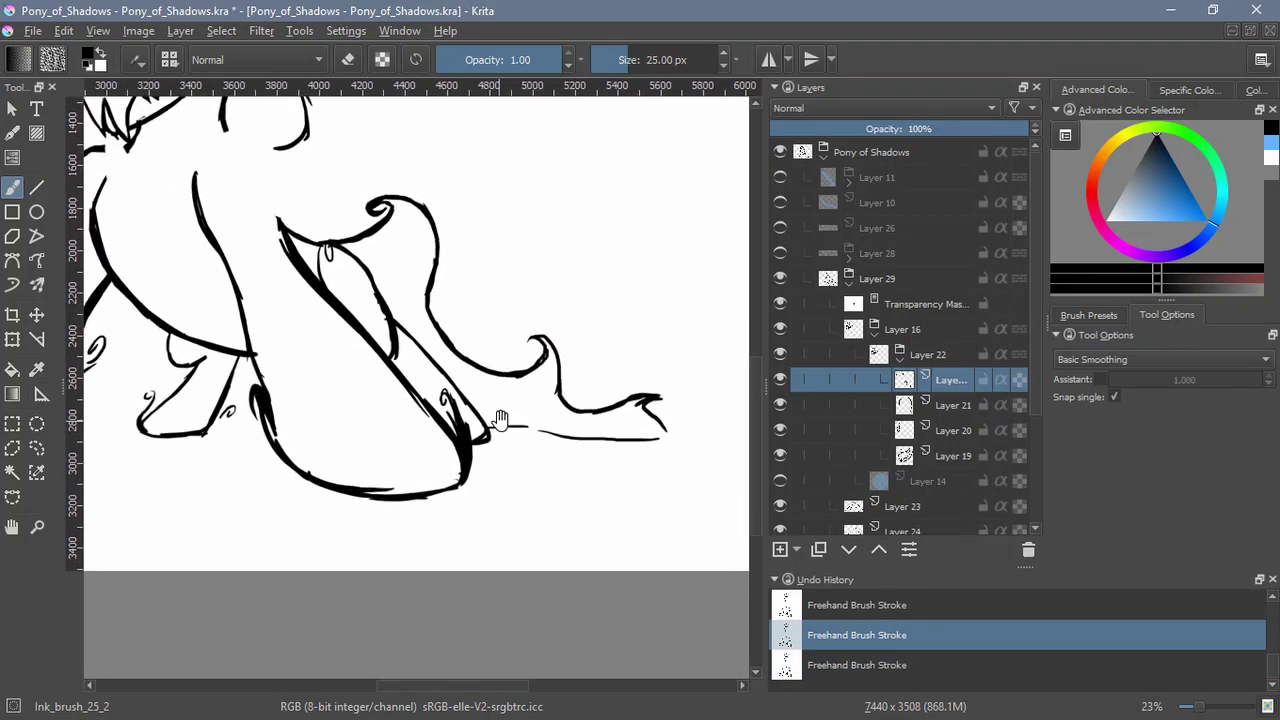
left_click_drag(369, 425, 390, 530)
left_click_drag(450, 470, 470, 340)
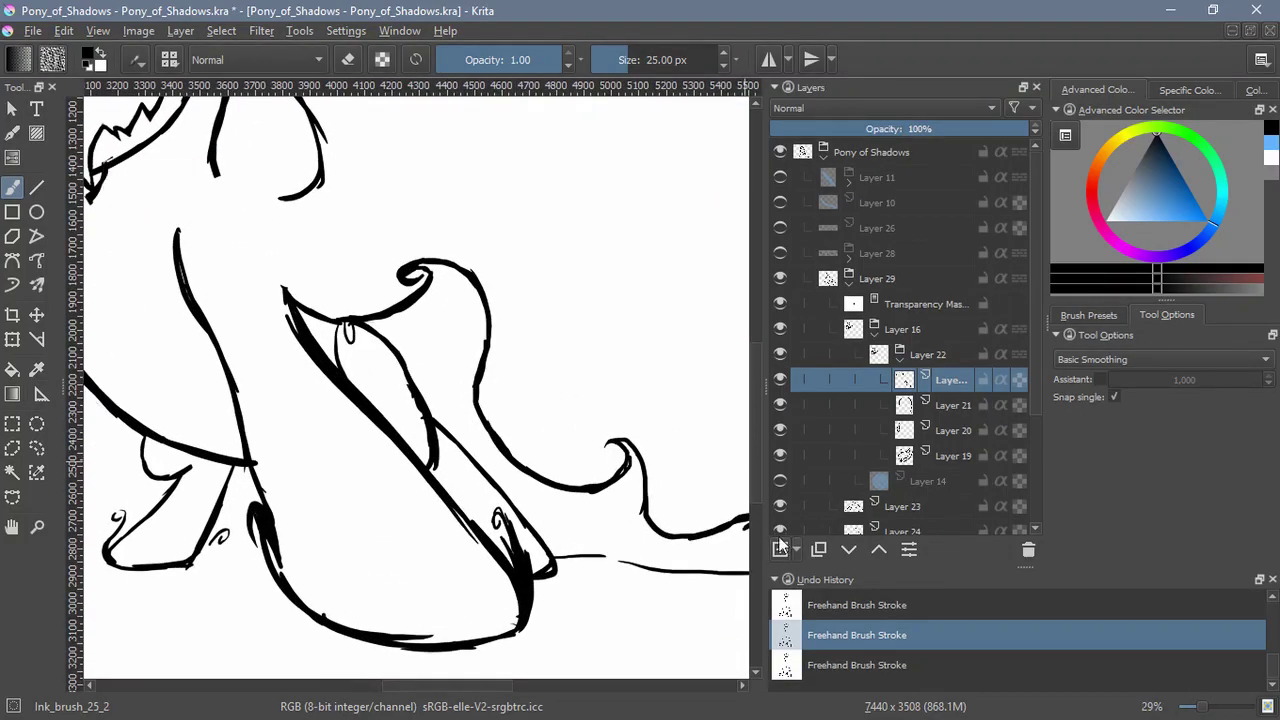
left_click(780, 549)
mouse_move(376, 331)
left_mouse_down()
mouse_move(441, 314)
mouse_move(441, 282)
left_mouse_up()
key("ctrl+z")
key("ctrl+z")
key("ctrl+z")
key("ctrl+shift+z")
key("ctrl+z")
key("ctrl+shift+z")
key("ctrl+z")
key("ctrl+z")
left_click_drag(440, 281, 392, 331)
key("ctrl+z")
key("ctrl+z")
key("ctrl+z")
key("ctrl+shift+z")
Ink thin inner contour lines following the tail's outer edge down from the curl and along the lower bend
mouse_move(447, 271)
left_mouse_down()
mouse_move(441, 391)
mouse_move(456, 376)
mouse_move(478, 457)
left_mouse_up()
left_click_drag(562, 532, 347, 486)
left_click_drag(258, 403, 363, 464)
key("ctrl+z")
key("ctrl+shift+z")
key("ctrl+z")
key("ctrl+shift+z")
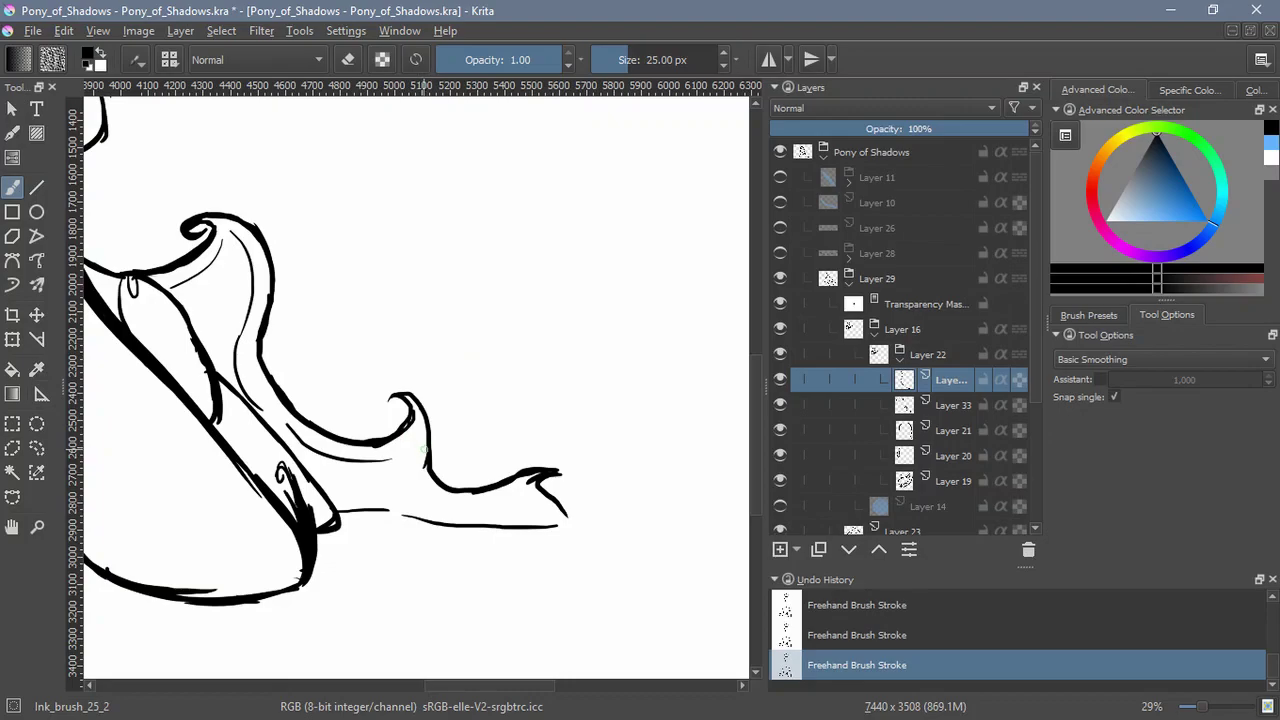
Ink thin inner contour lines around the tail's hook and along its narrow lower end
key("ctrl+z")
left_click_drag(420, 428, 364, 464)
left_click_drag(523, 420, 318, 474)
key("ctrl+z")
left_click_drag(372, 363, 414, 268)
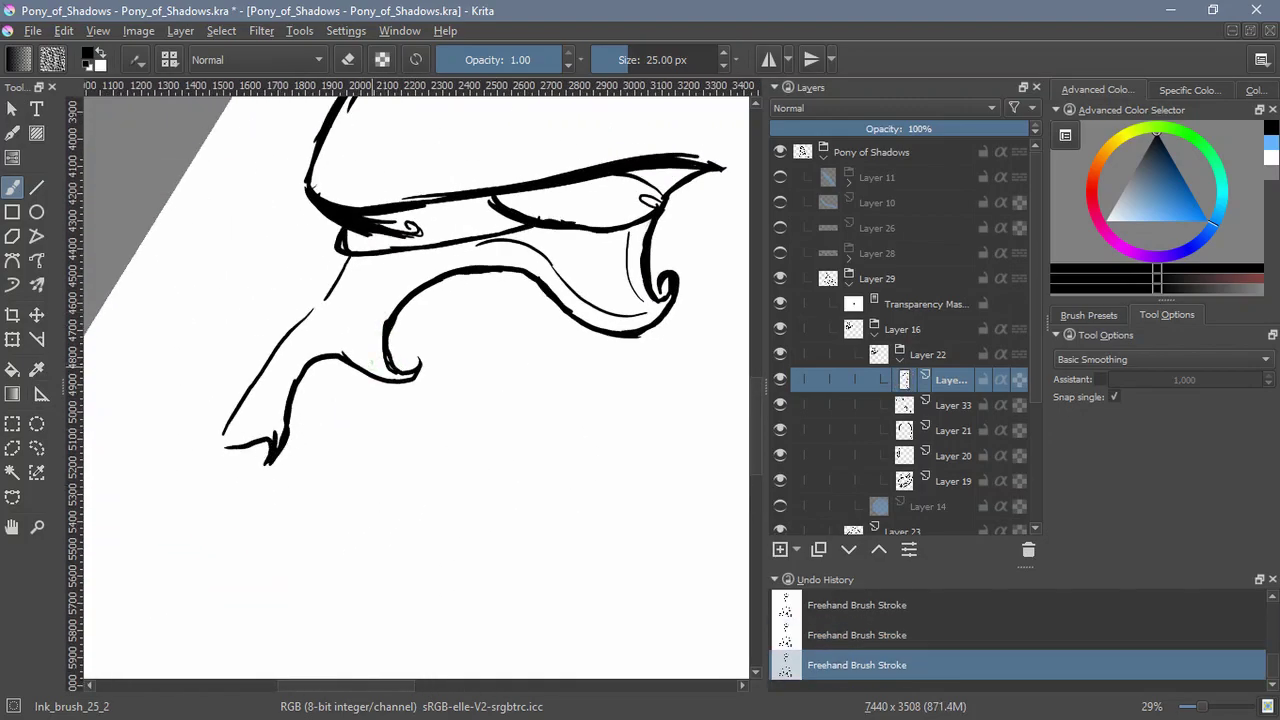
left_click_drag(372, 362, 326, 340)
left_click_drag(279, 422, 308, 349)
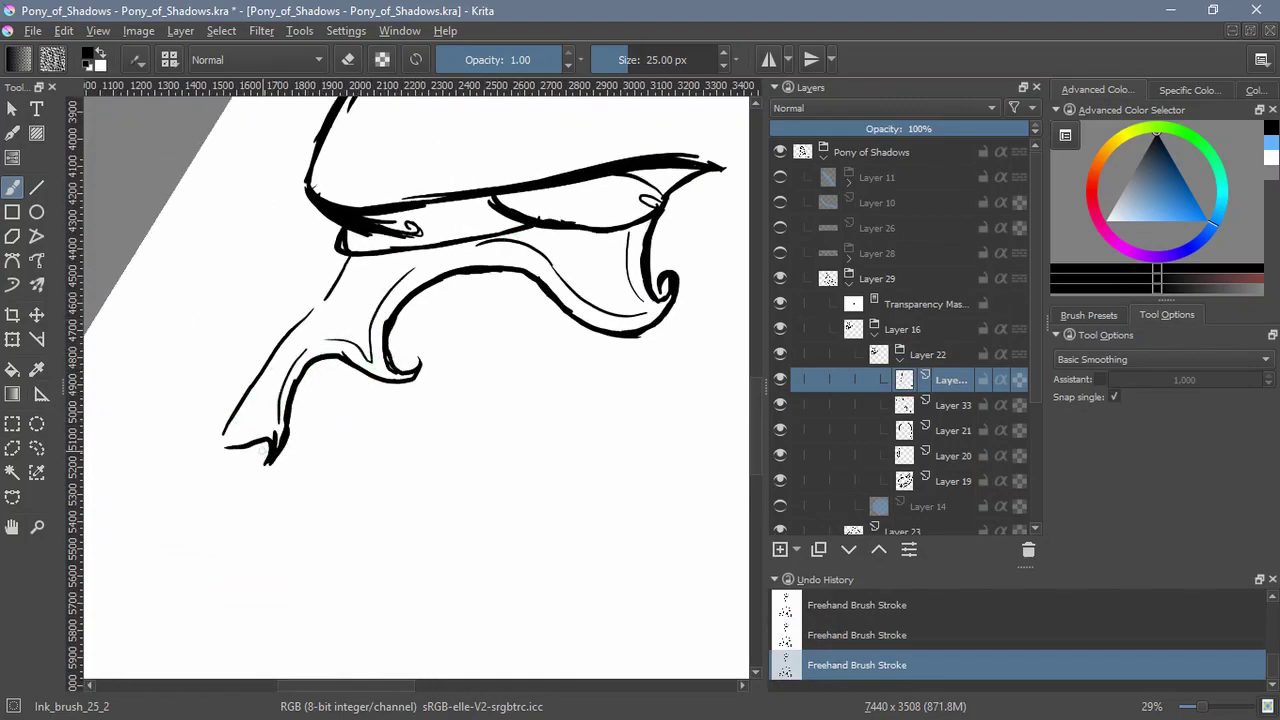
left_click_drag(266, 421, 234, 430)
key("5")
Ink a thin inner contour line inside the top of the mane behind the horn
left_click_drag(395, 337, 390, 401)
left_click_drag(245, 217, 402, 399)
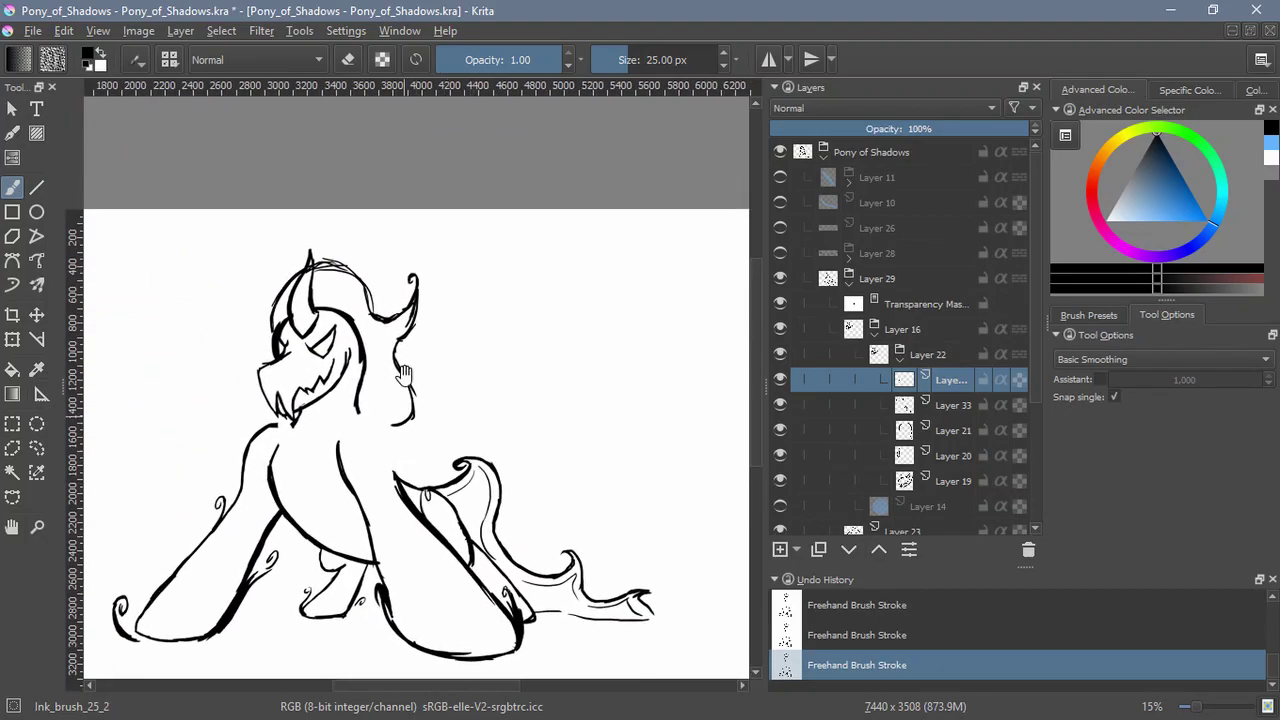
left_click_drag(343, 329, 296, 287)
mouse_move(281, 241)
left_mouse_down()
mouse_move(332, 241)
mouse_move(362, 271)
left_mouse_up()
key("ctrl+z")
mouse_move(424, 329)
left_mouse_down()
mouse_move(370, 316)
mouse_move(437, 326)
left_mouse_up()
key("ctrl+z")
mouse_move(335, 330)
left_mouse_down()
mouse_move(274, 431)
mouse_move(528, 285)
mouse_move(513, 269)
left_mouse_up()
Ink thin inner contour lines beneath the mane's curled tip and down its lower lock
mouse_move(519, 350)
left_mouse_down()
mouse_move(491, 412)
mouse_move(319, 436)
mouse_move(401, 386)
mouse_move(308, 407)
mouse_move(319, 372)
mouse_move(316, 398)
mouse_move(312, 377)
mouse_move(396, 373)
mouse_move(327, 409)
left_mouse_up()
key("ctrl+z")
key("ctrl+z")
key("ctrl+z")
key("ctrl+z")
left_click_drag(436, 443, 354, 346)
left_click_drag(482, 388, 458, 440)
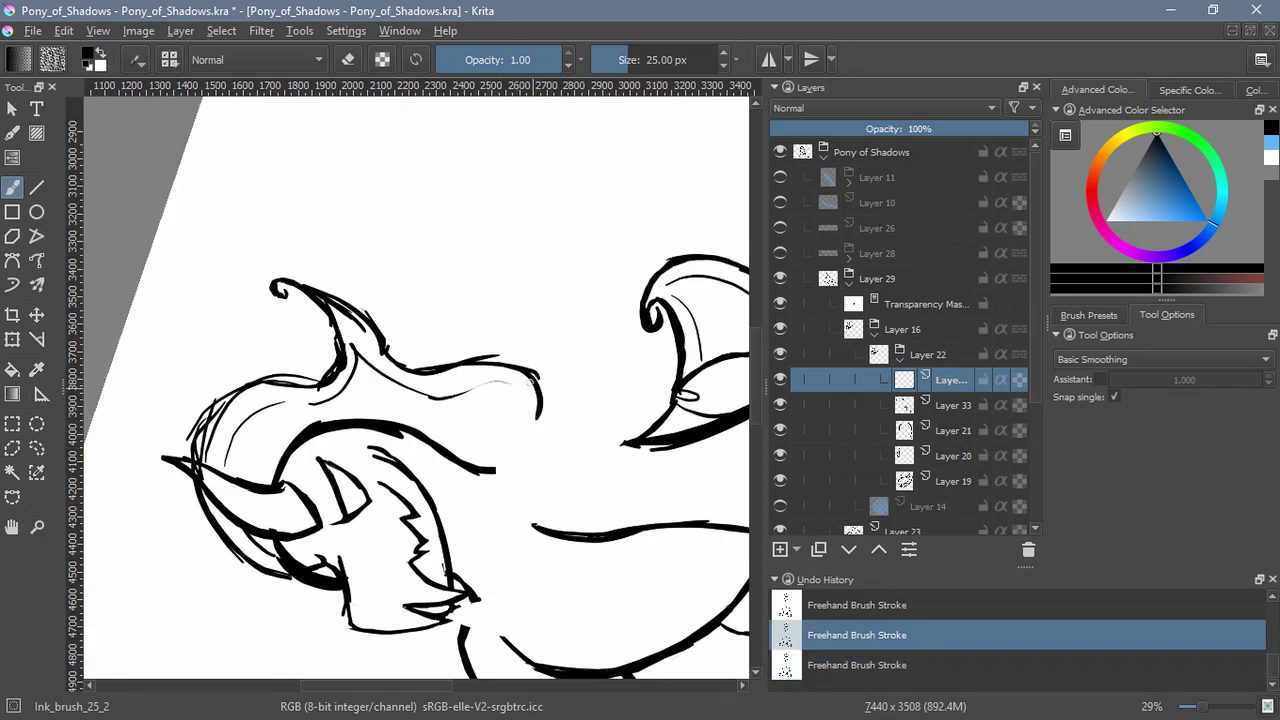
left_click_drag(516, 383, 524, 412)
key("5")
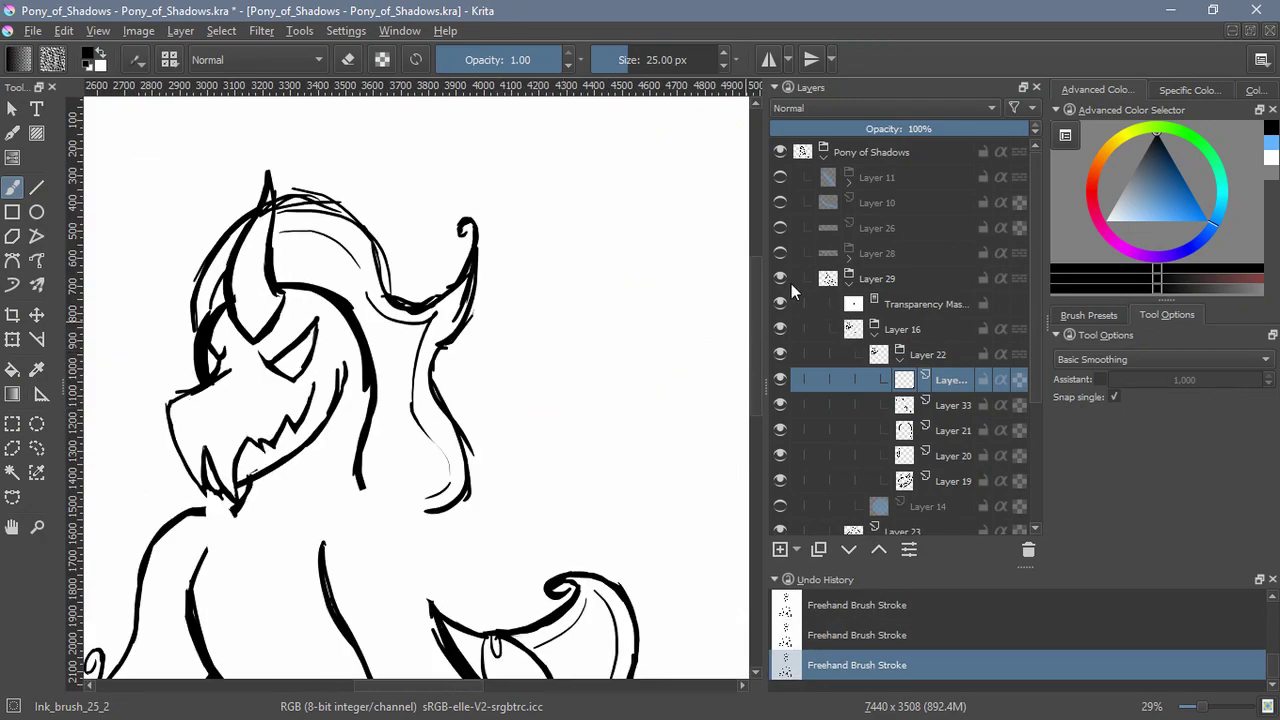
Show Layer 28, collapse the Layer 29 group, and add a new layer directly above Layer 28
left_click(781, 253)
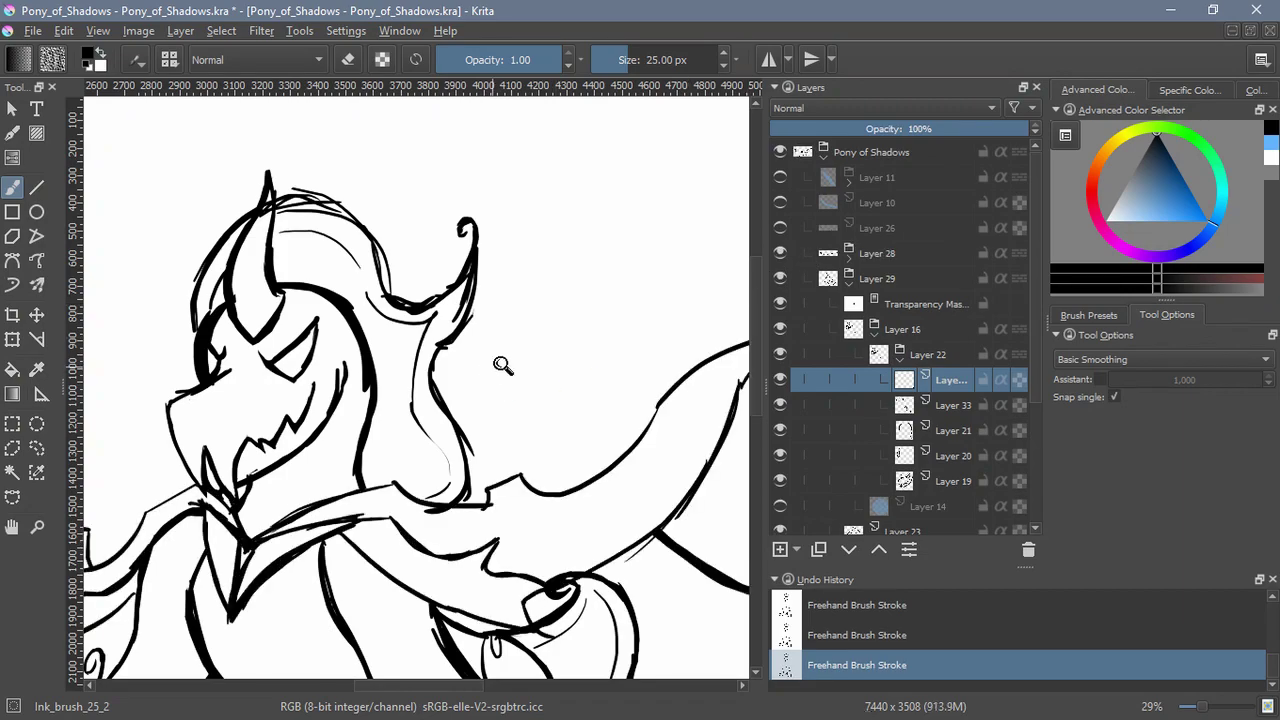
scroll(500, 363, "down", 4)
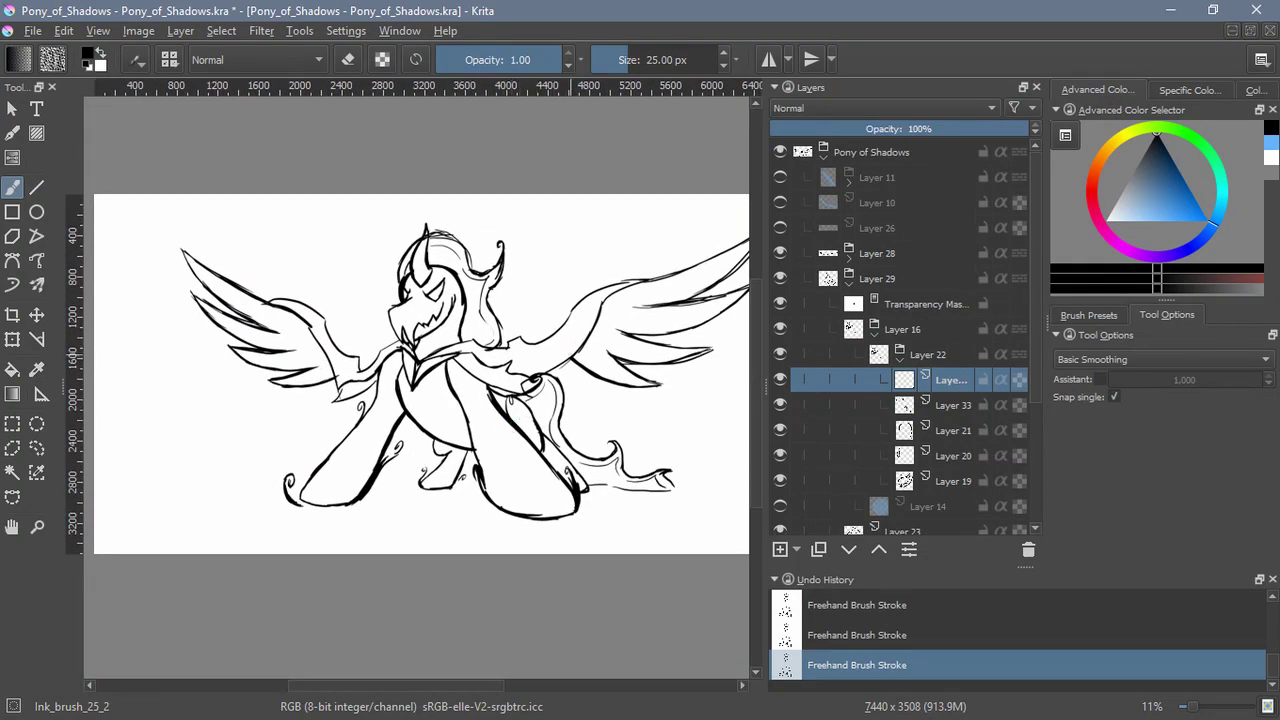
left_click(899, 359)
left_click(848, 284)
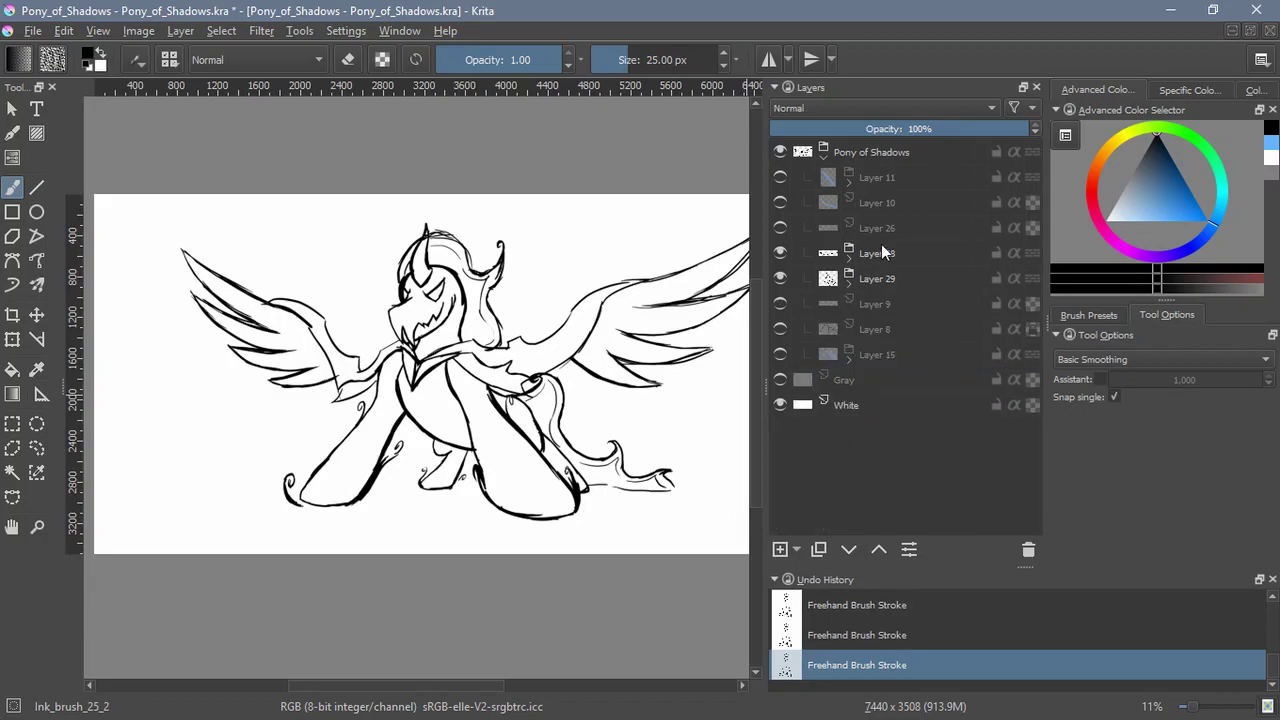
left_click(865, 228)
left_click(780, 549)
left_click(848, 549)
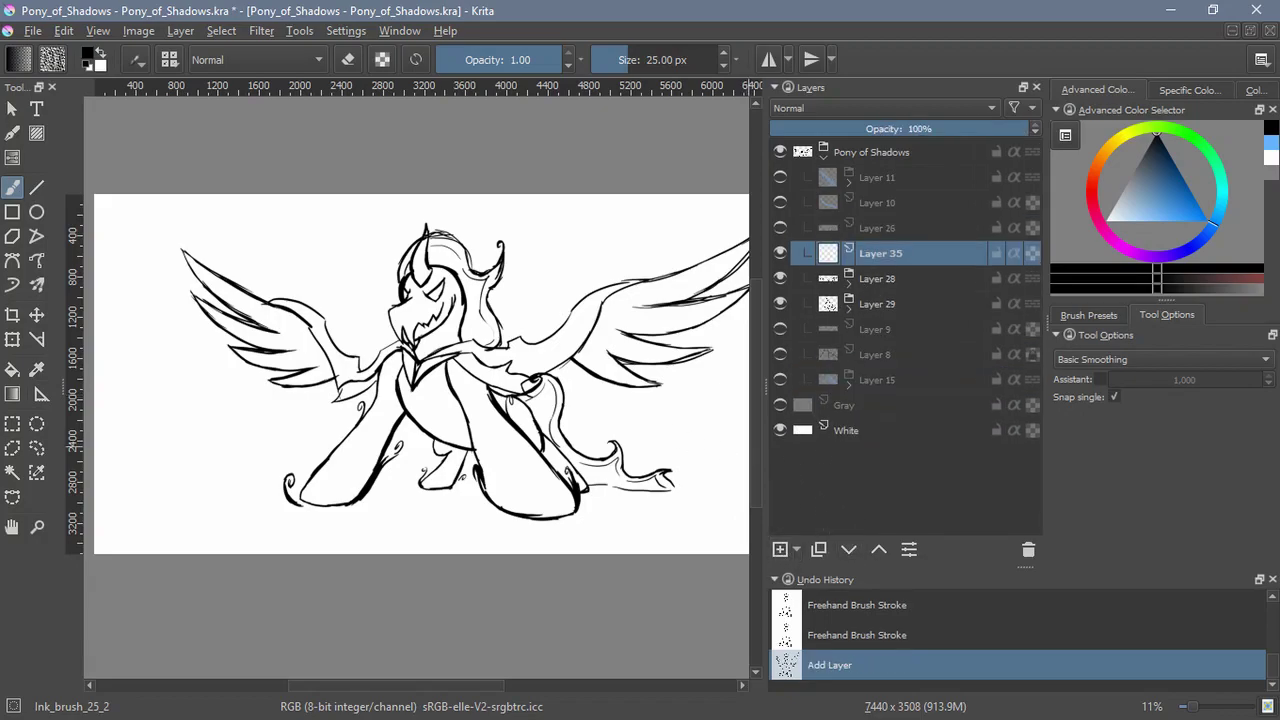
Ink a thin wispy outline rising from the left foreleg's hoof and rounding off below the curl on its inner edge
left_click_drag(310, 511, 398, 488)
key("ctrl+z")
scroll(398, 488, "up", 3)
mouse_move(163, 549)
left_mouse_down()
mouse_move(364, 503)
mouse_move(304, 530)
left_mouse_up()
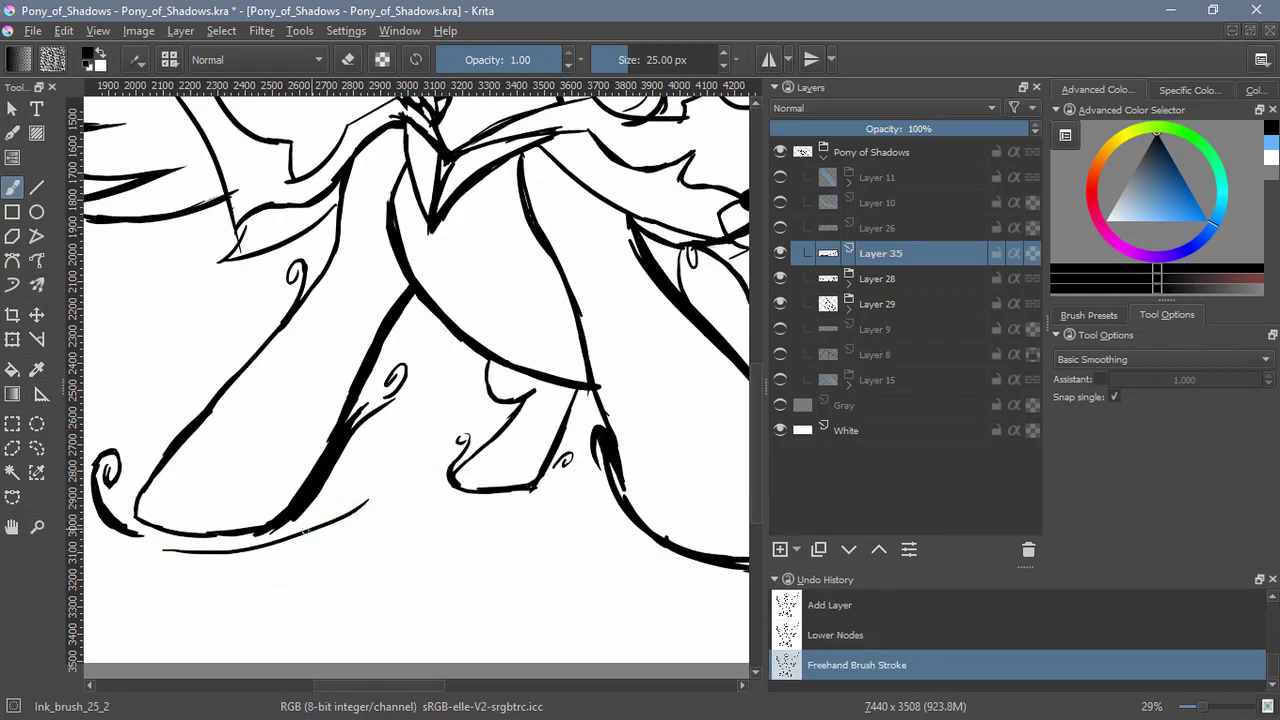
key("ctrl+z")
mouse_move(272, 532)
left_mouse_down()
mouse_move(356, 484)
mouse_move(424, 418)
mouse_move(430, 402)
mouse_move(390, 432)
mouse_move(430, 394)
left_mouse_up()
key("ctrl+z")
key("ctrl+z")
mouse_move(399, 438)
left_mouse_down()
mouse_move(431, 391)
mouse_move(403, 396)
left_mouse_up()
key("ctrl+z")
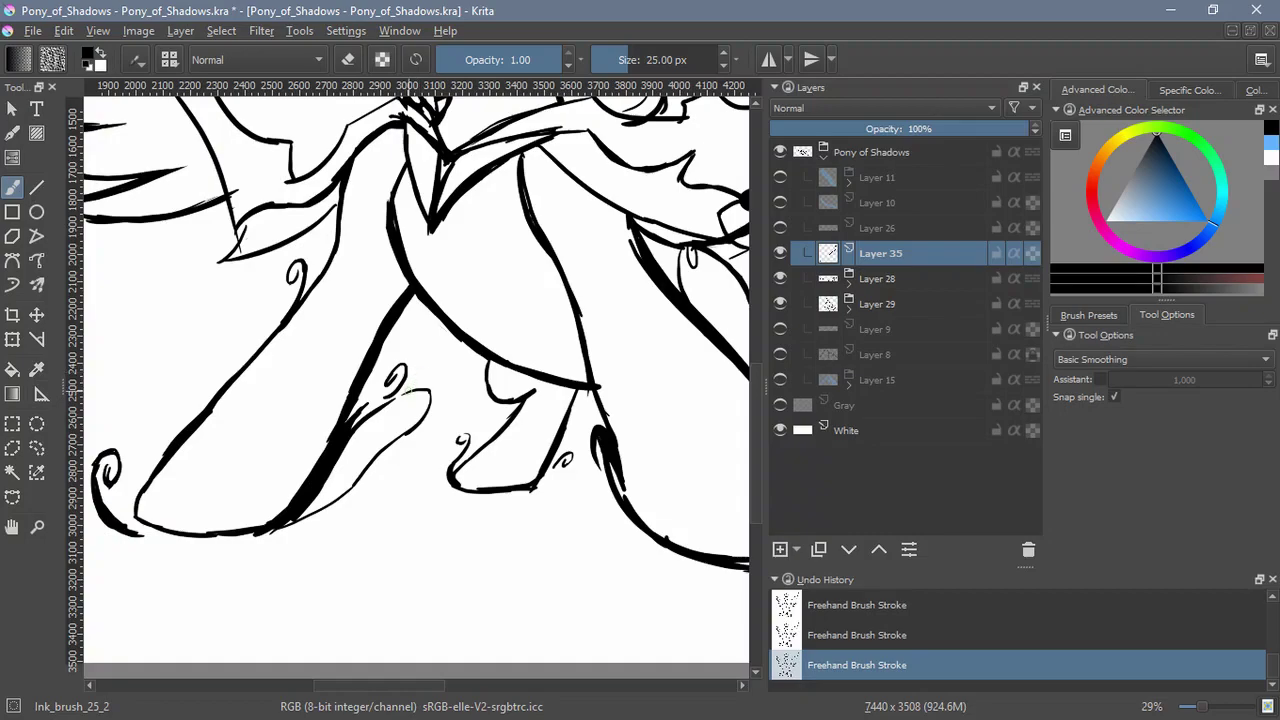
Ink thin smoke wisps above the left foreleg's curl and between the hind leg and the right foreleg
left_click_drag(400, 316, 438, 356)
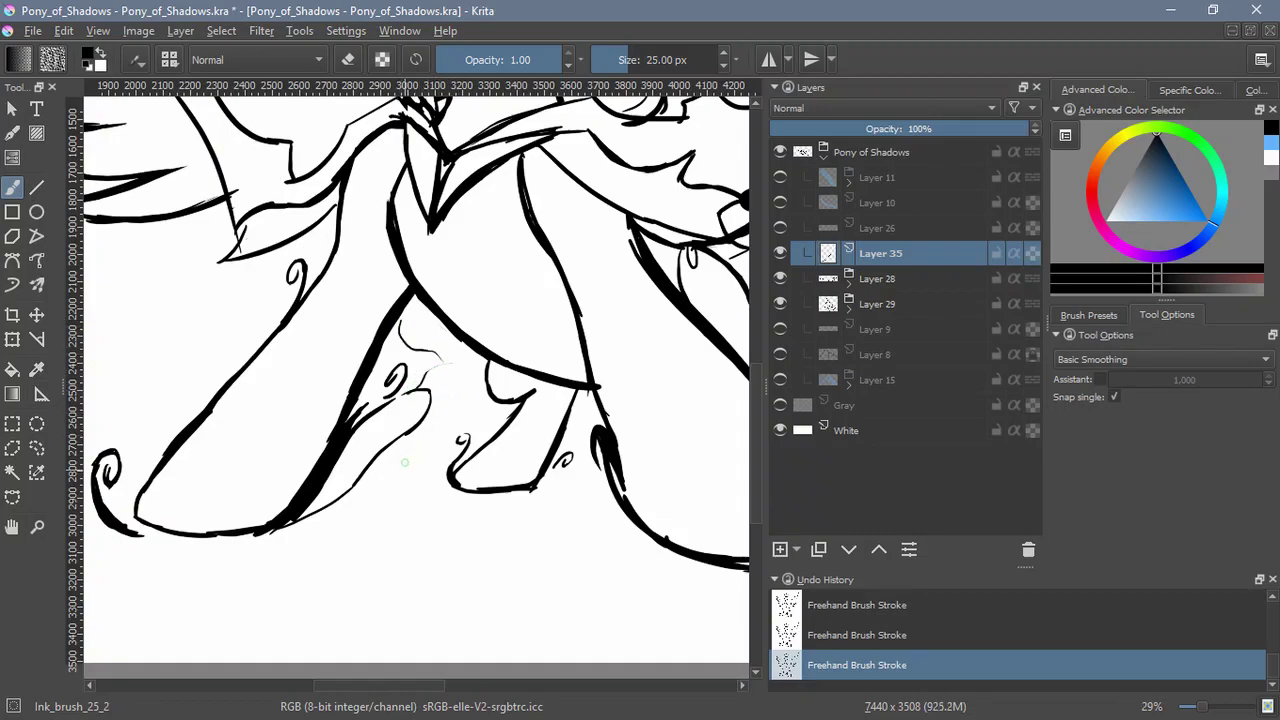
left_click_drag(514, 525, 300, 508)
mouse_move(596, 508)
left_mouse_down()
mouse_move(386, 503)
mouse_move(661, 497)
left_mouse_up()
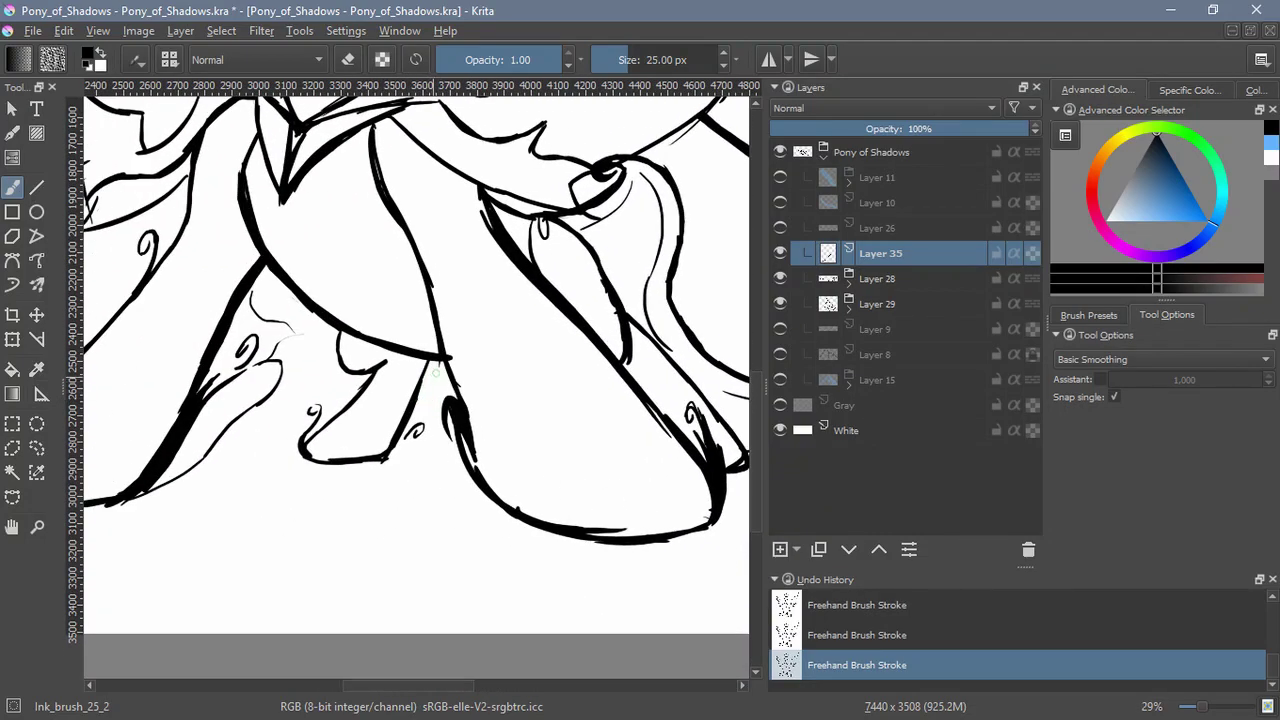
left_click_drag(439, 363, 428, 430)
scroll(448, 483, "down", 2)
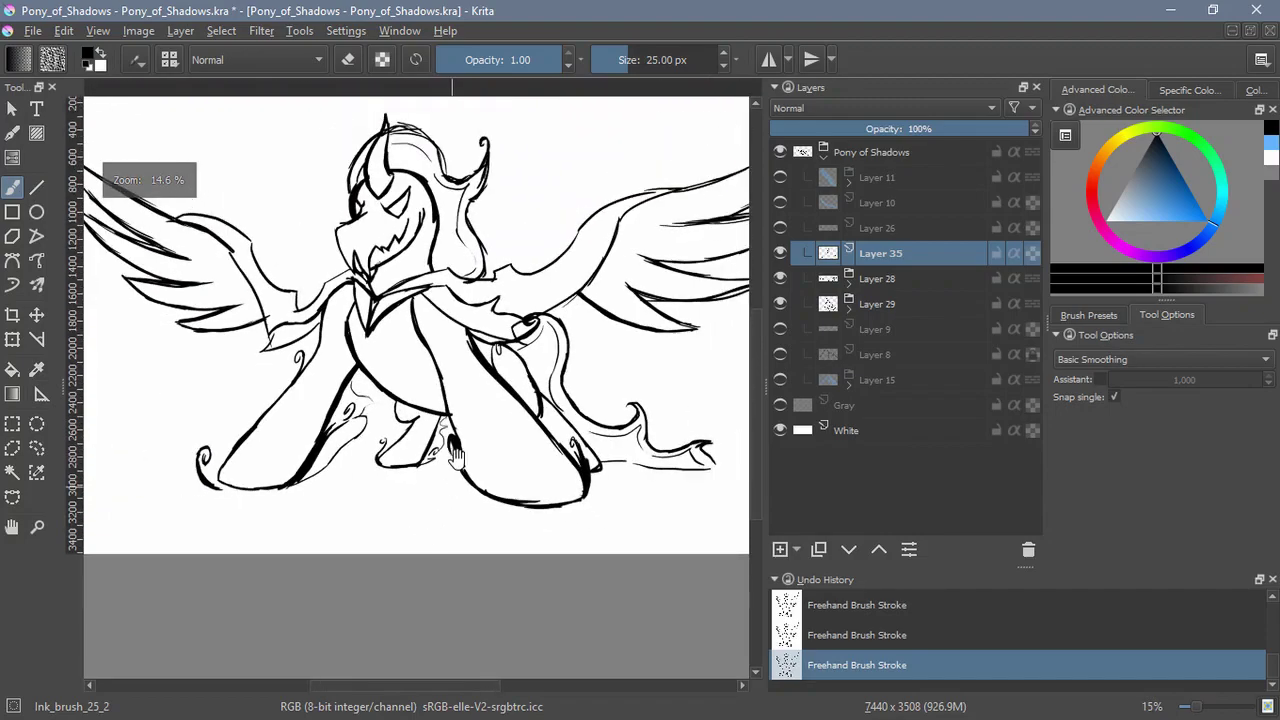
On Layer 33, bring the mane's front strand down to the head and add an inner strand line in front of the horn
left_click_drag(484, 460, 474, 559)
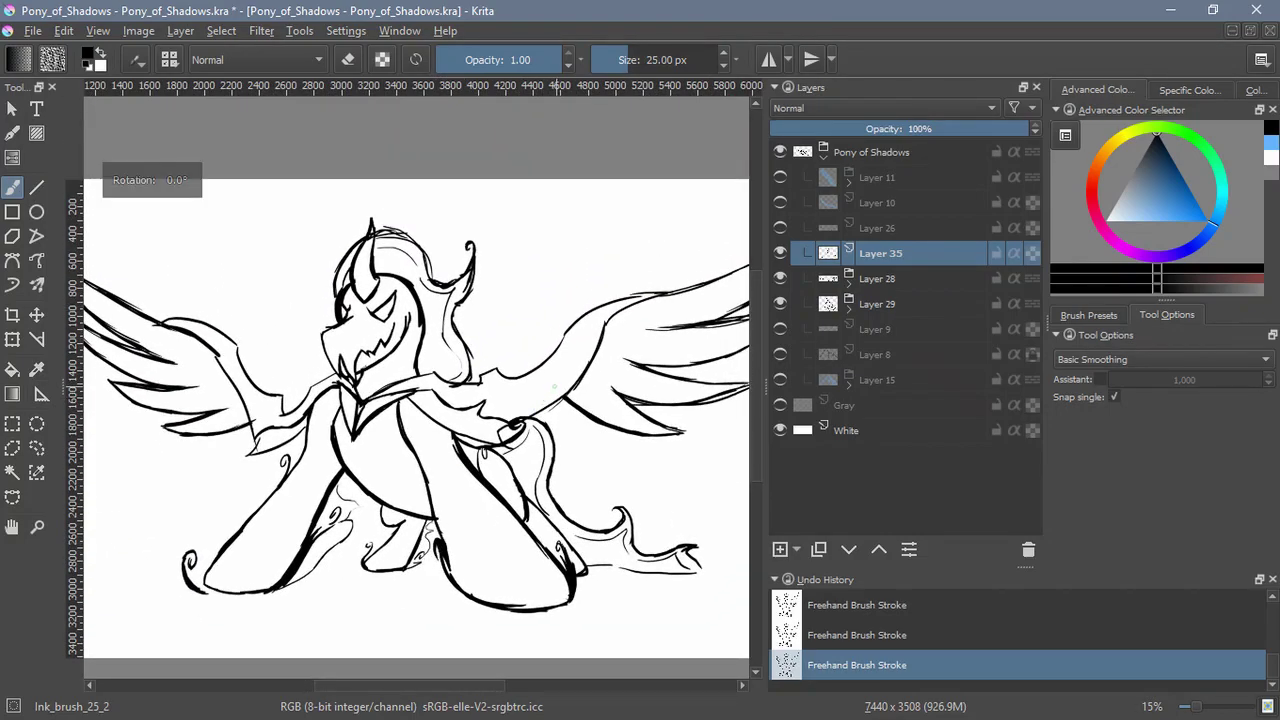
key("2")
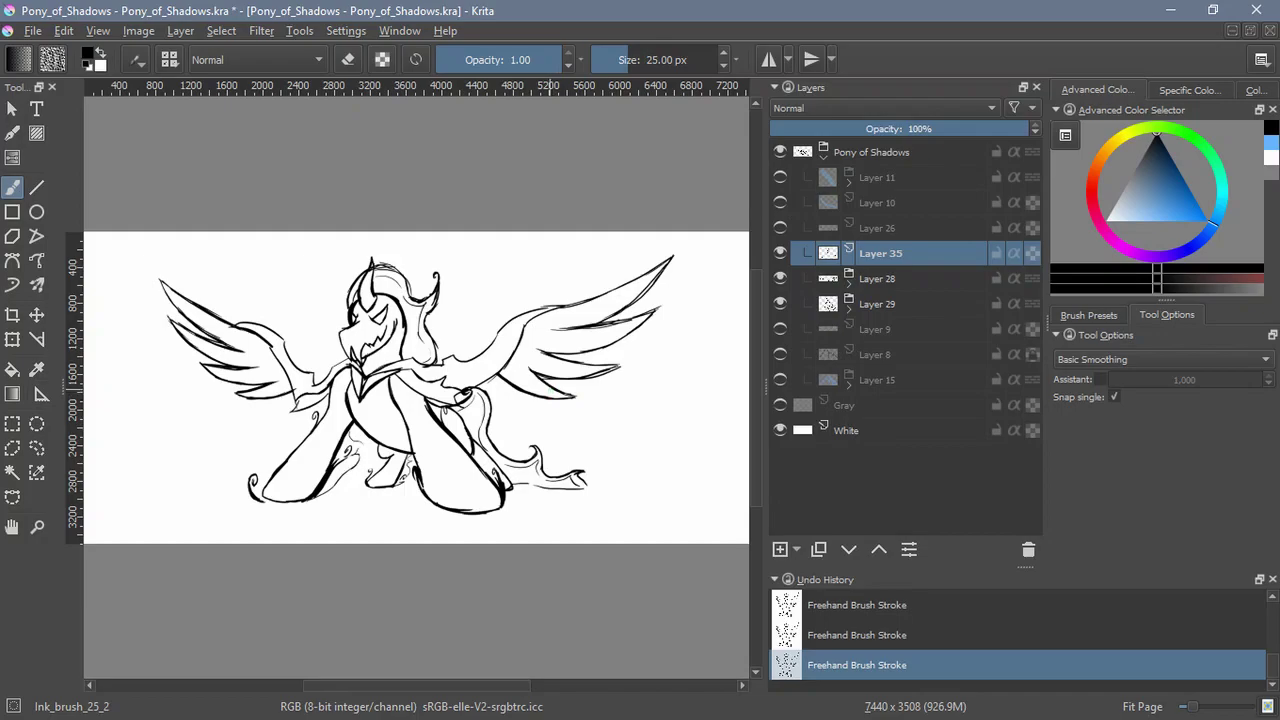
scroll(395, 295, "up", 5)
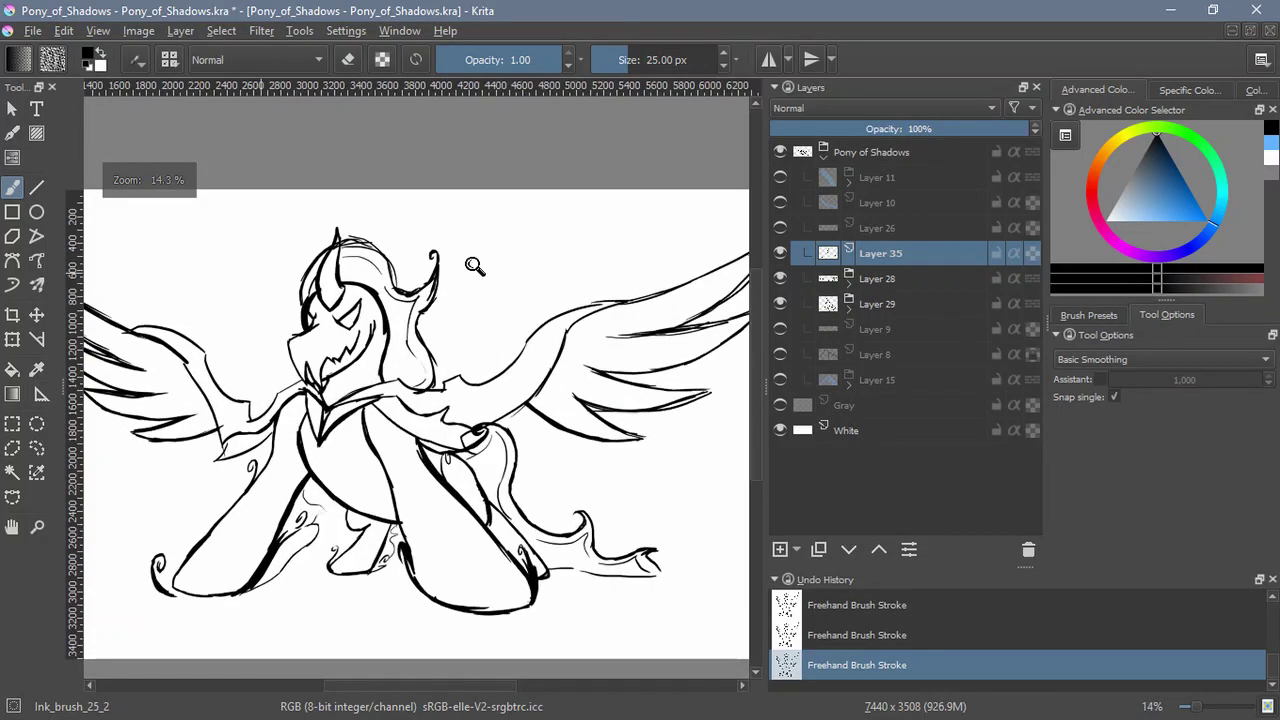
left_click(849, 302)
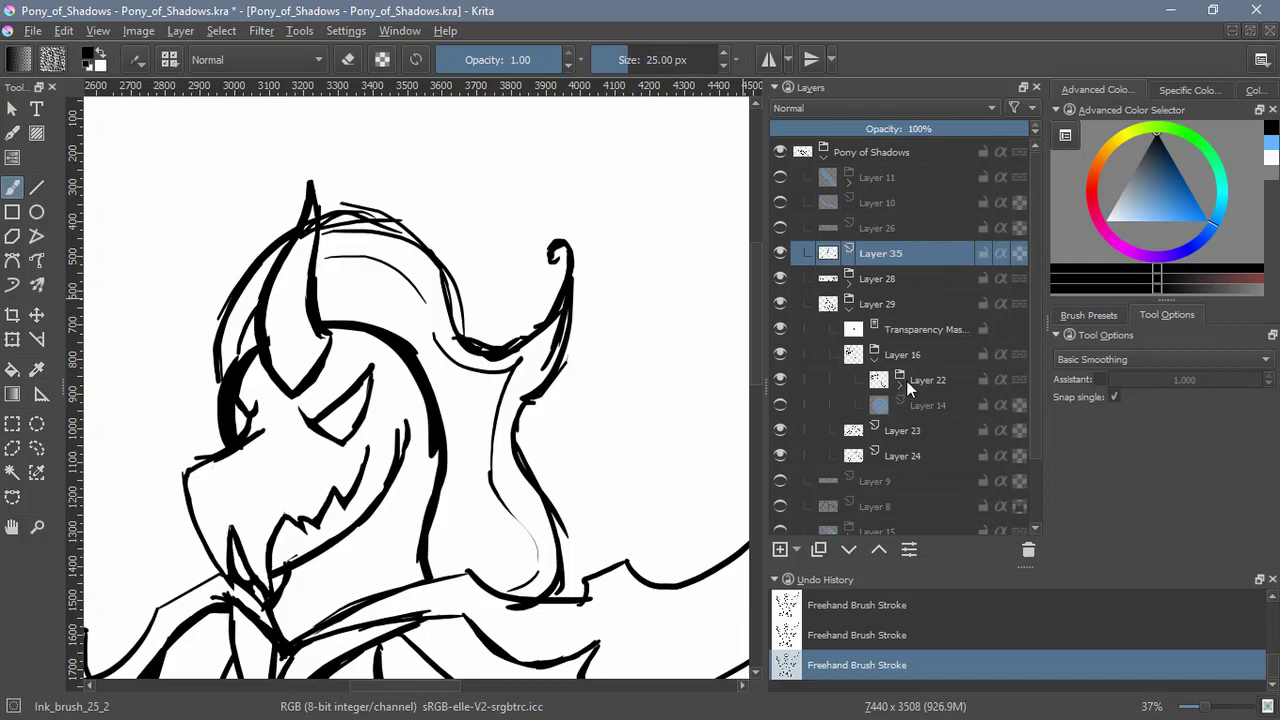
left_click(903, 438)
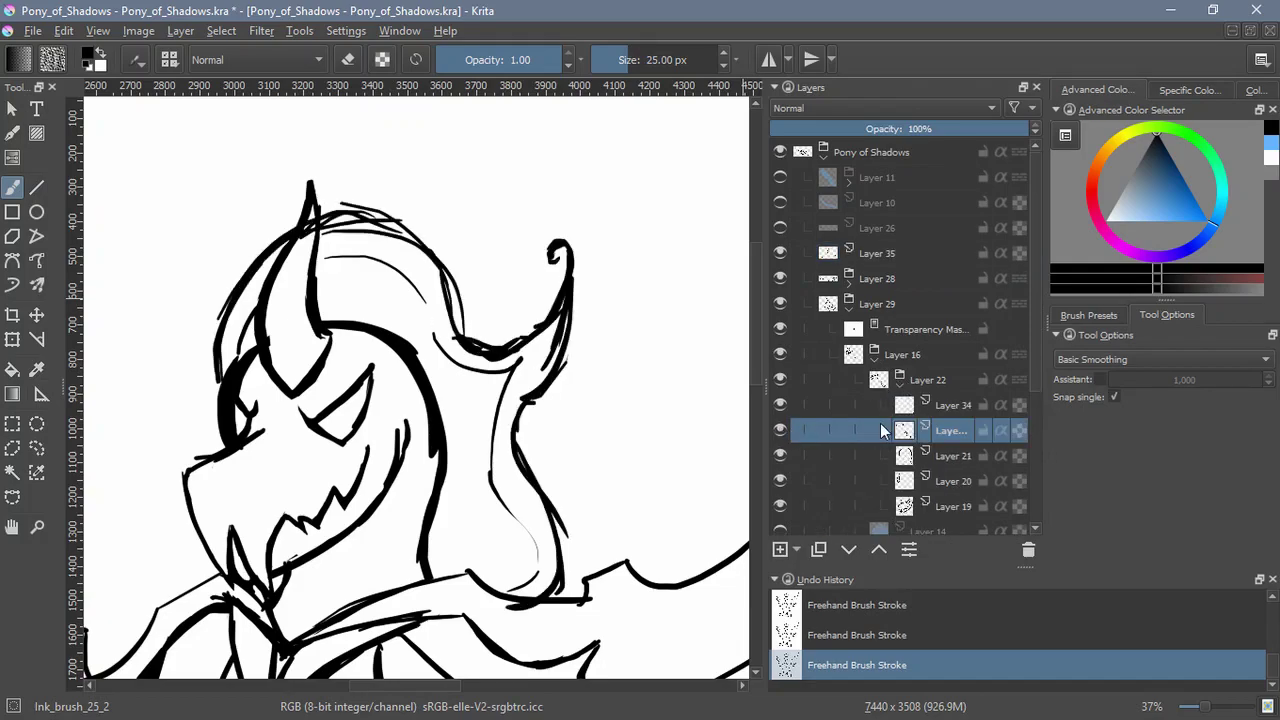
key("e")
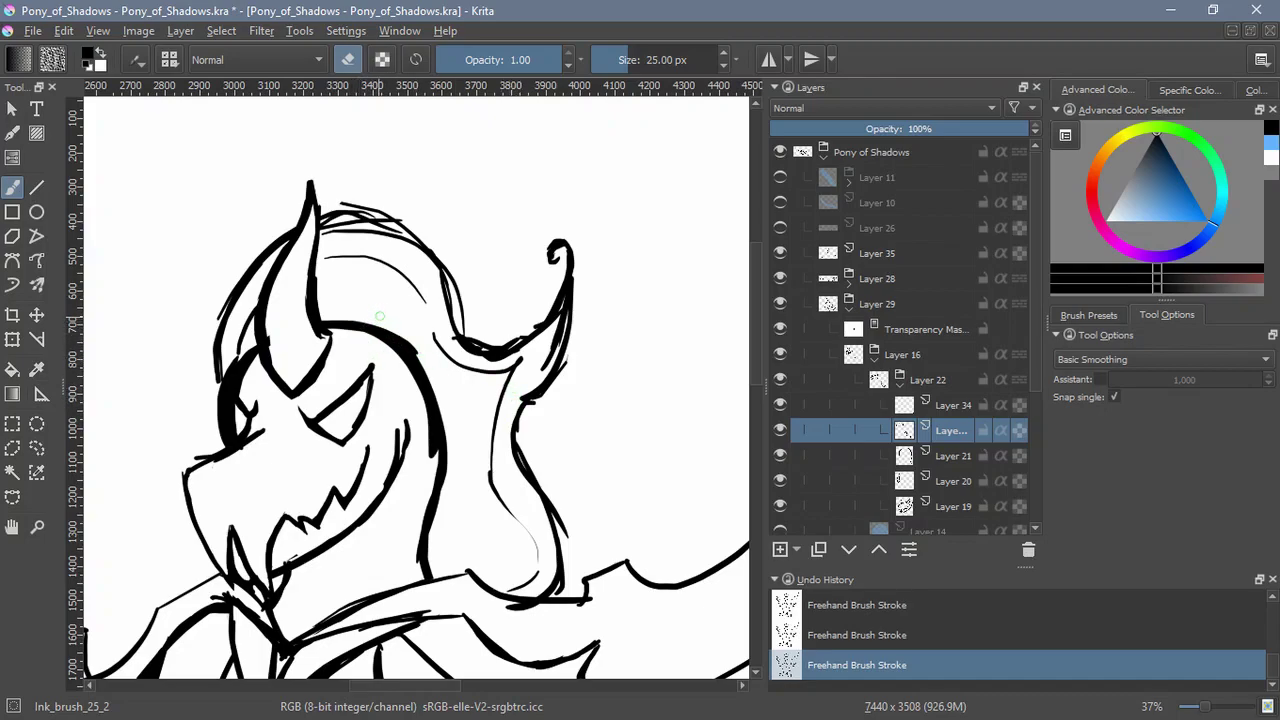
key("e")
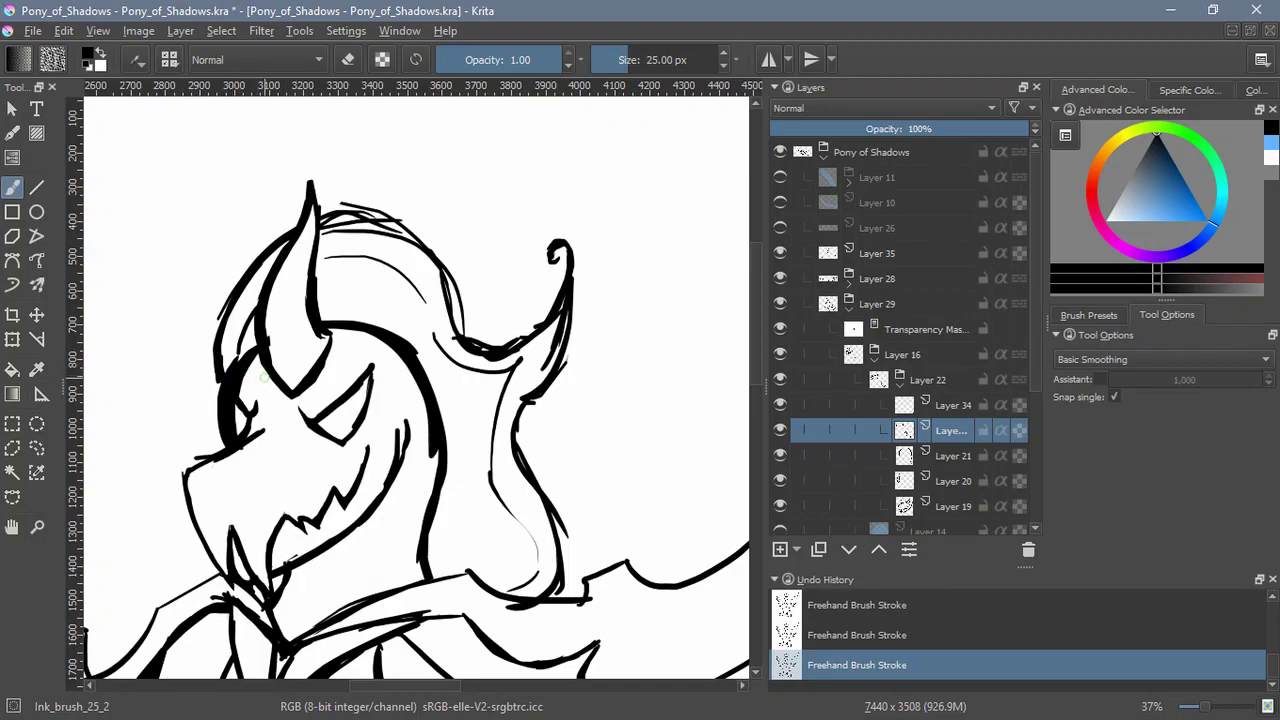
left_click_drag(227, 320, 236, 359)
key("e")
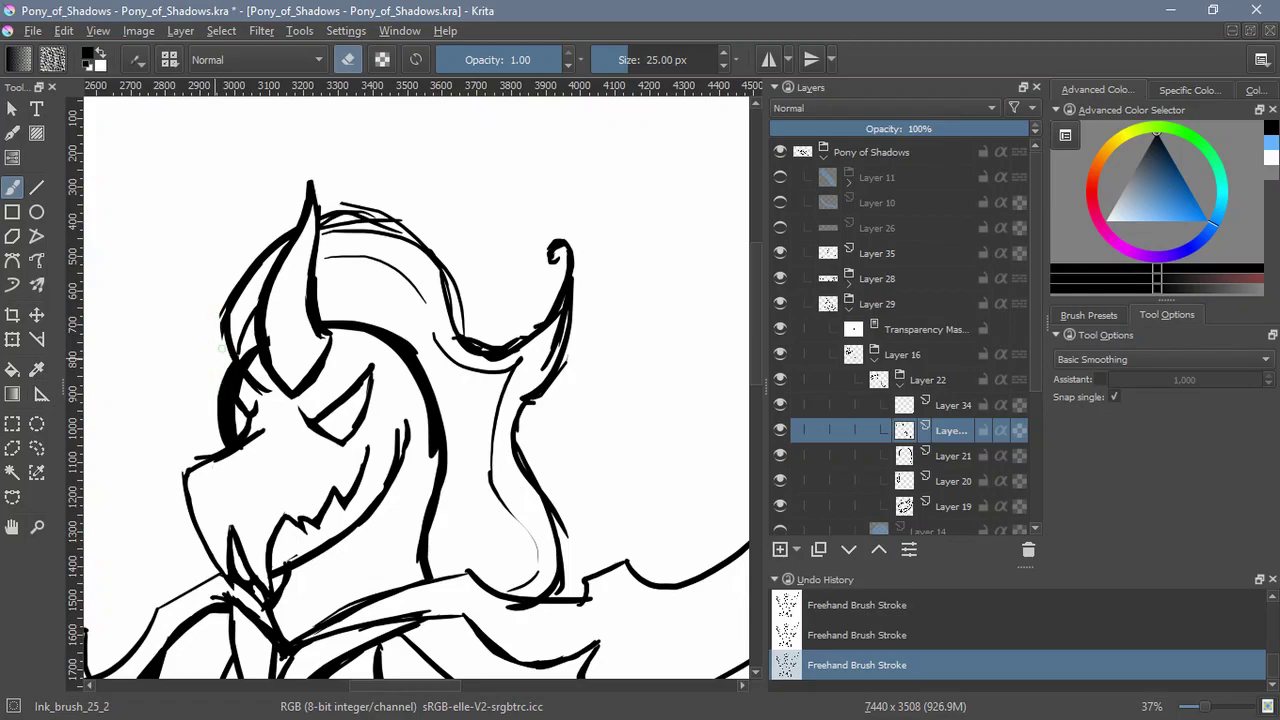
key("e")
Try a forehead stroke behind the horn's base with the overlapping head outline erased on Layer 21, then undo it
mouse_move(365, 333)
left_mouse_down()
mouse_move(328, 370)
mouse_move(398, 325)
left_mouse_up()
left_click(906, 462)
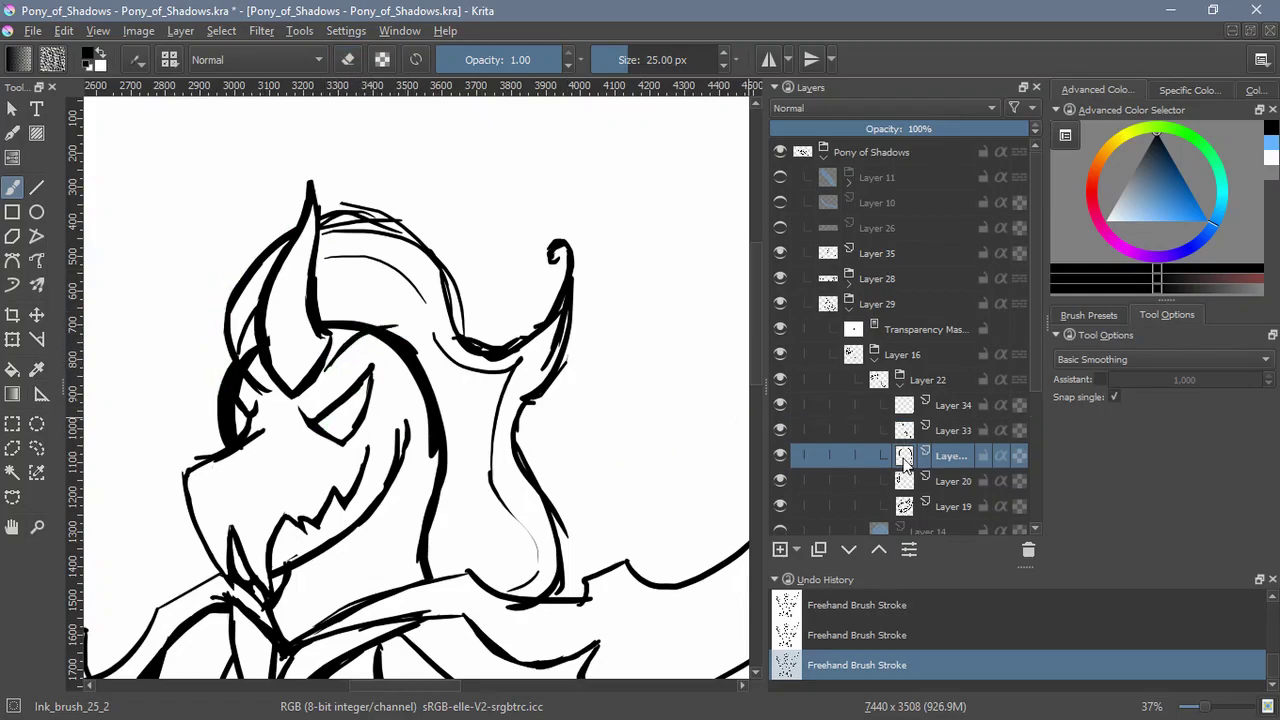
key("e")
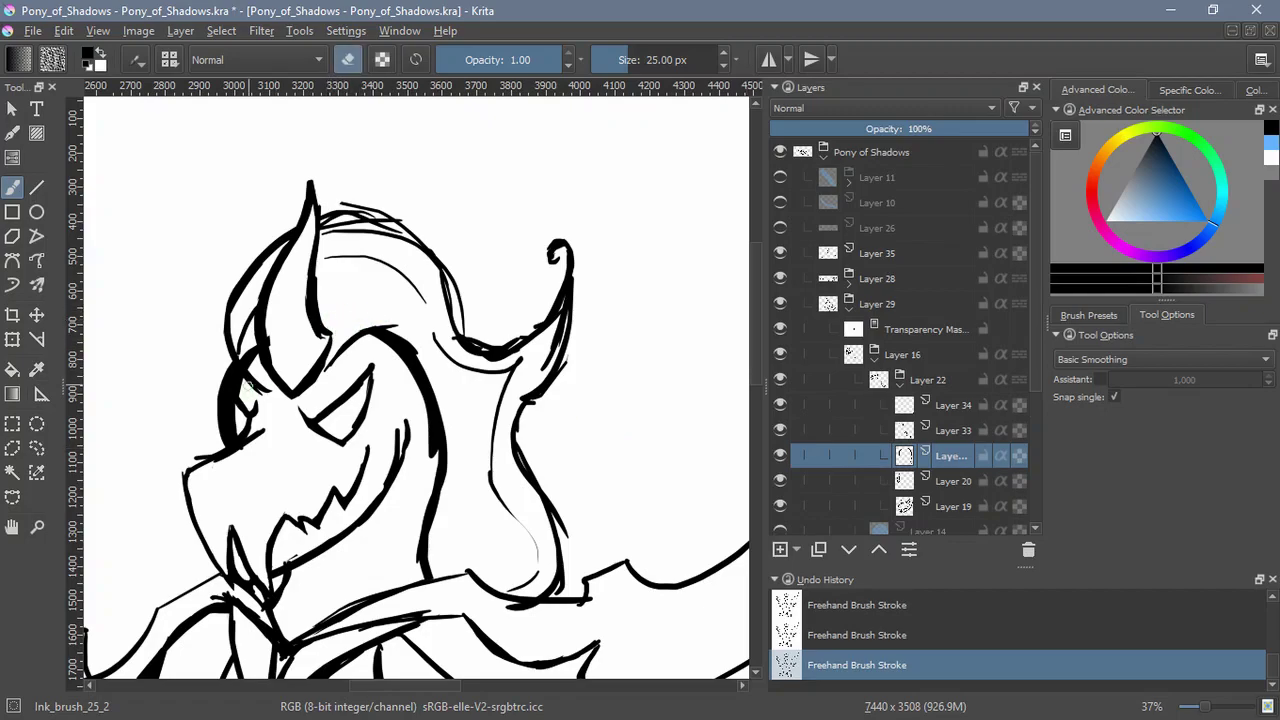
scroll(442, 305, "down", 3)
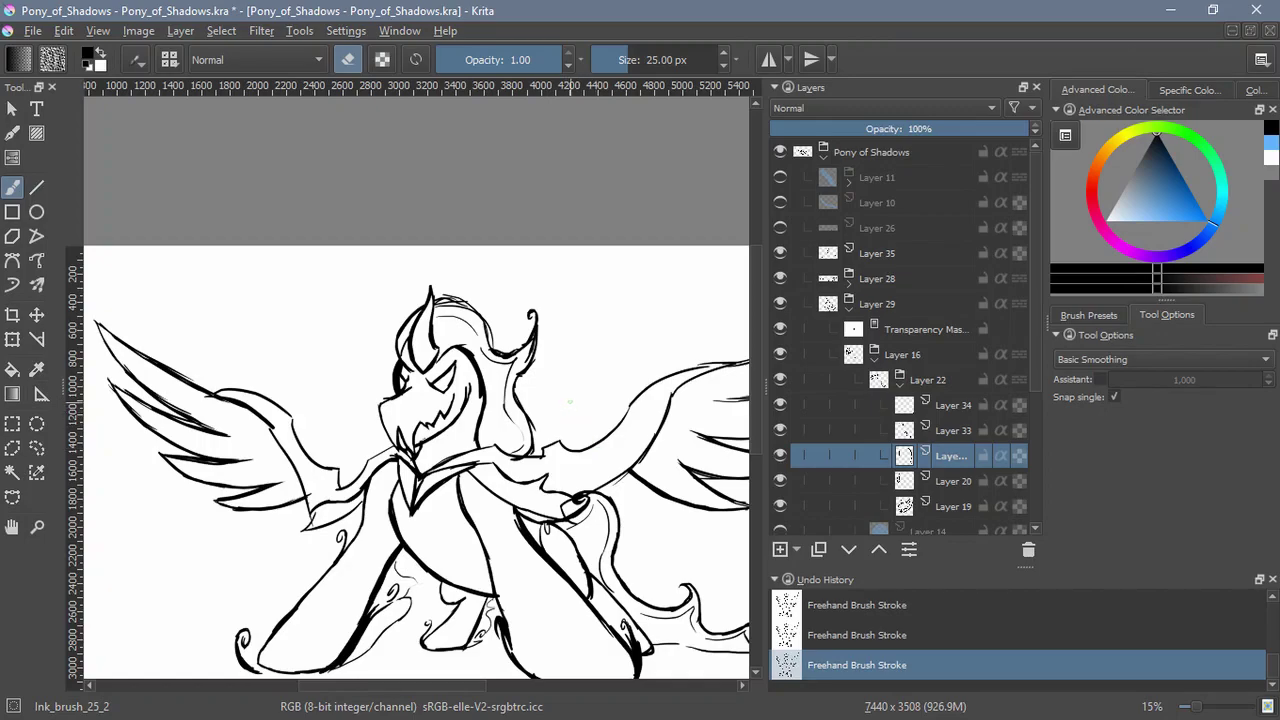
key("ctrl+z")
key("ctrl+z")
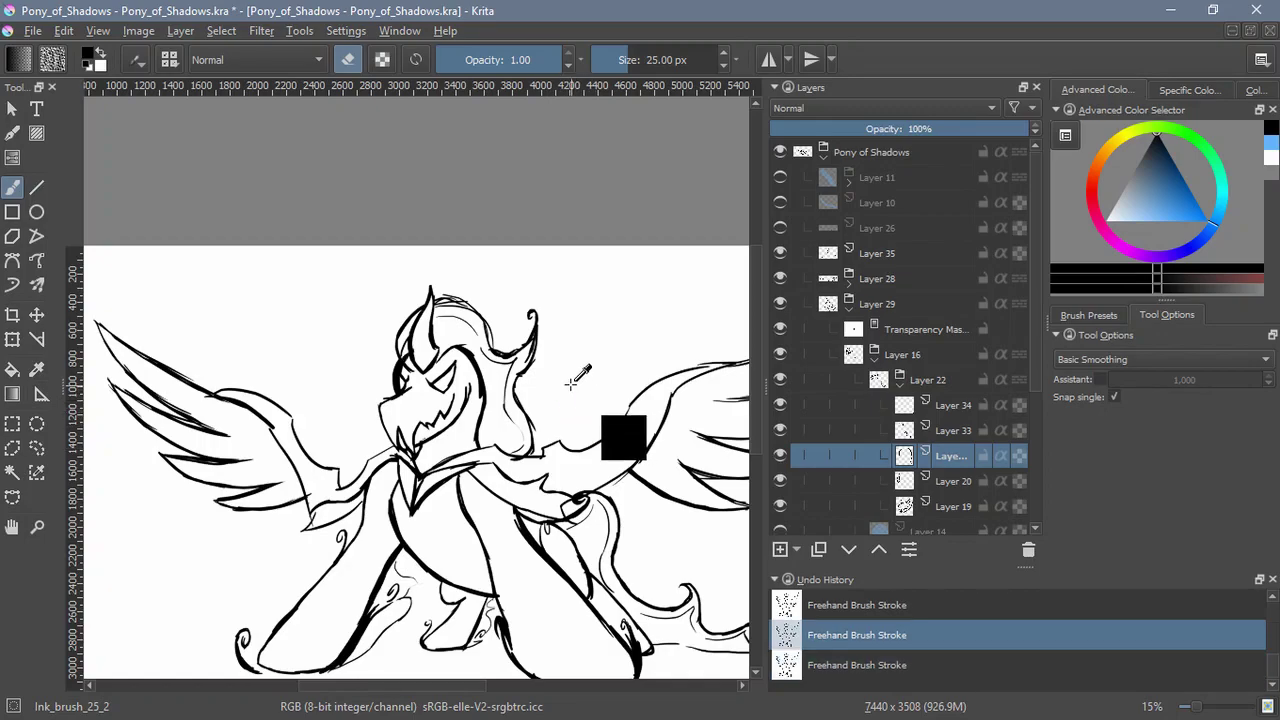
scroll(463, 362, "up", 4)
key("ctrl+shift+z")
key("ctrl+shift+z")
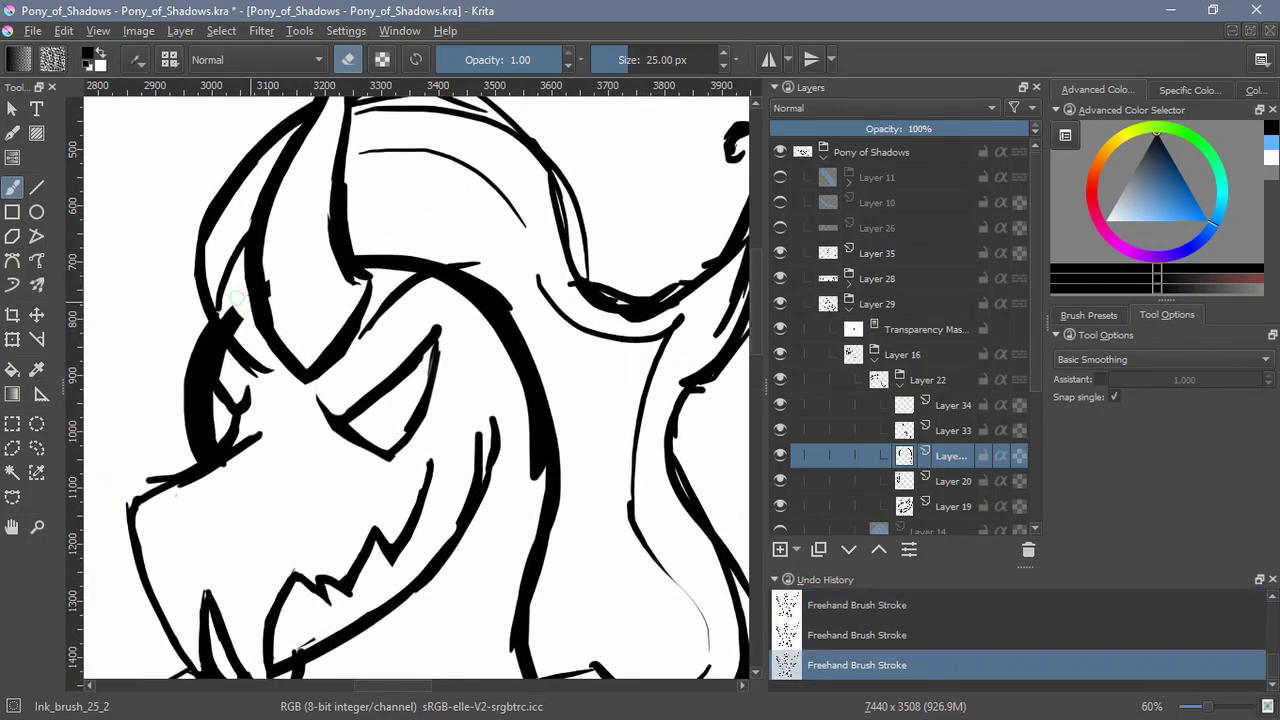
scroll(477, 341, "down", 4)
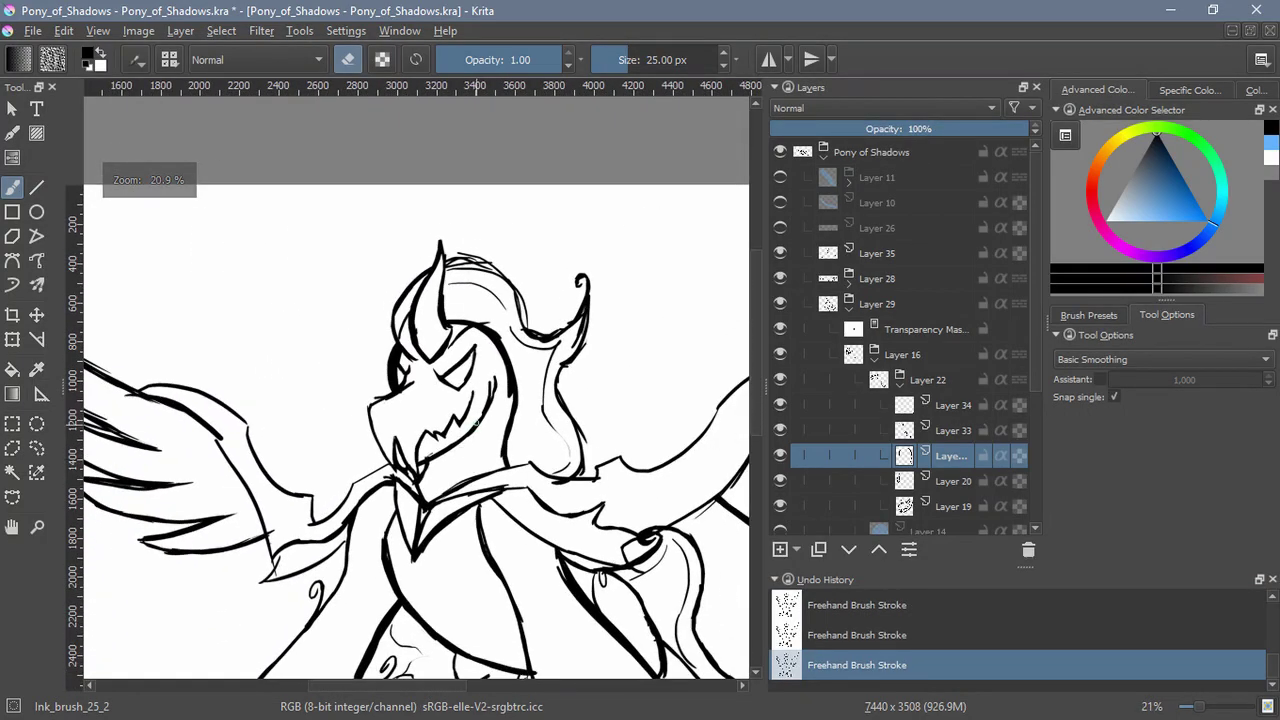
key("ctrl+z")
key("ctrl+z")
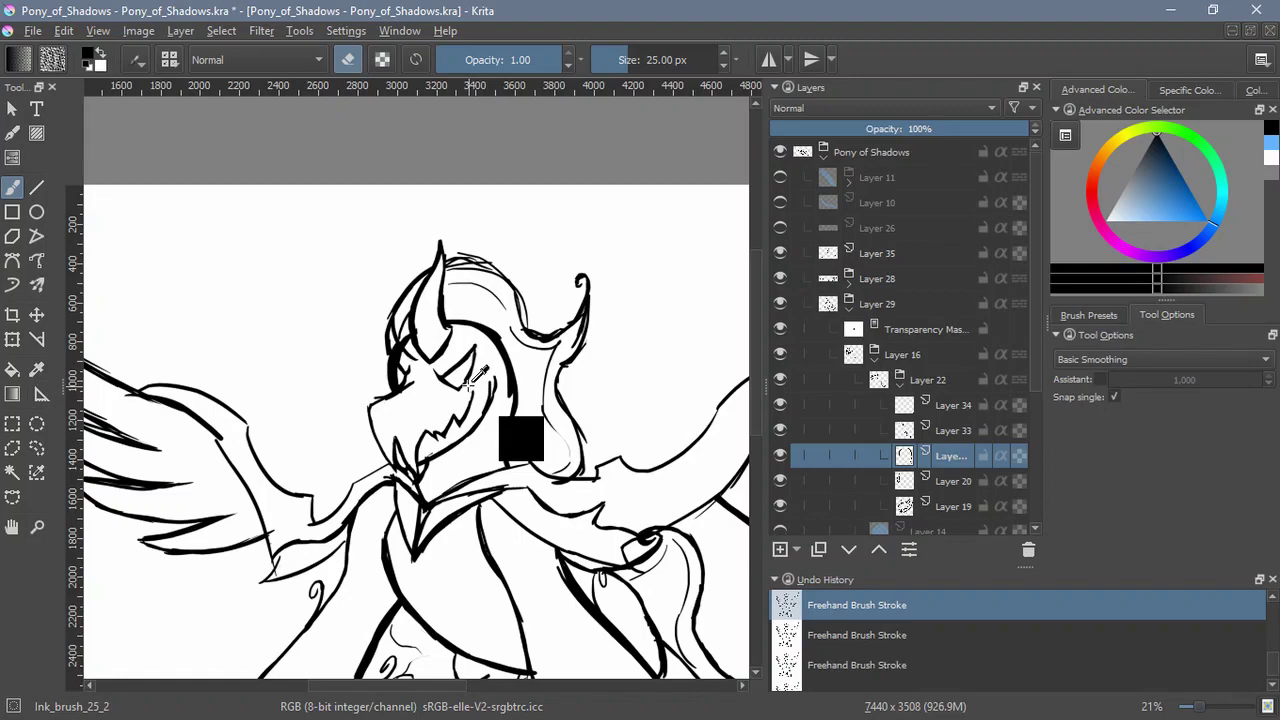
Try erasing the head outline in front of the horn on Layer 21, then restore it
left_click_drag(424, 357, 430, 288)
left_click_drag(352, 366, 406, 274)
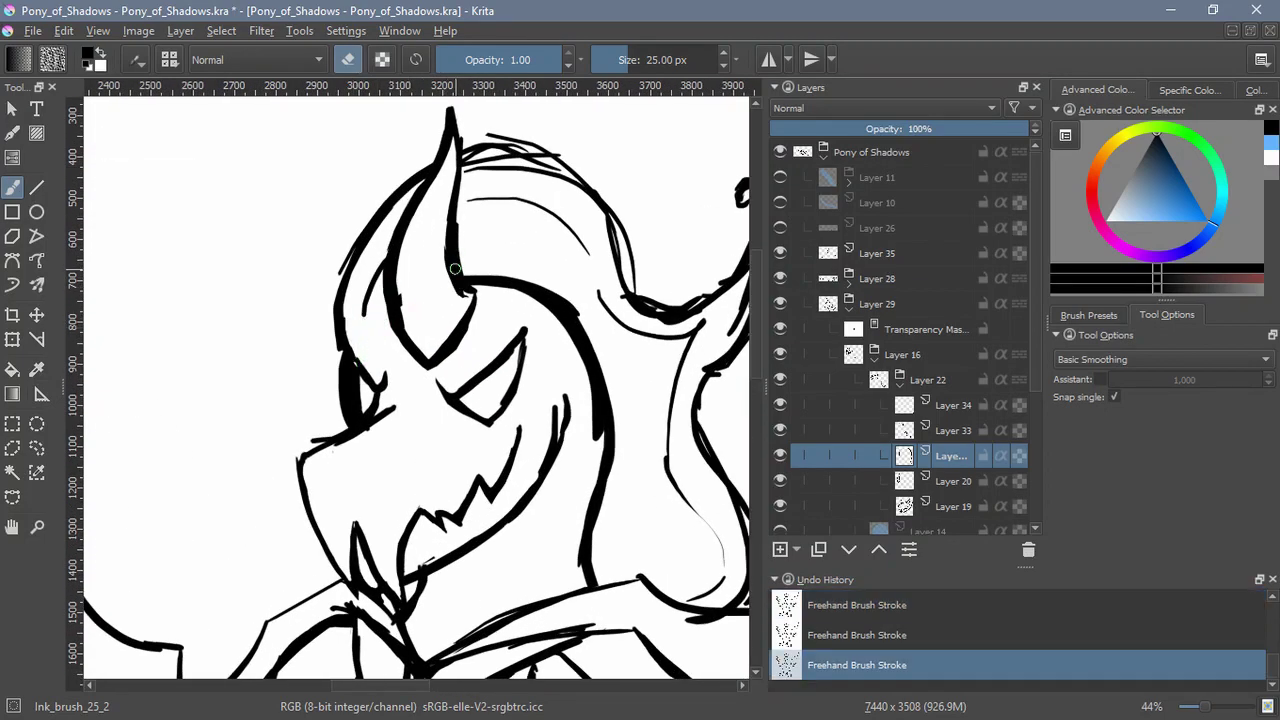
key("ctrl+z")
key("ctrl+shift+z")
key("ctrl+z")
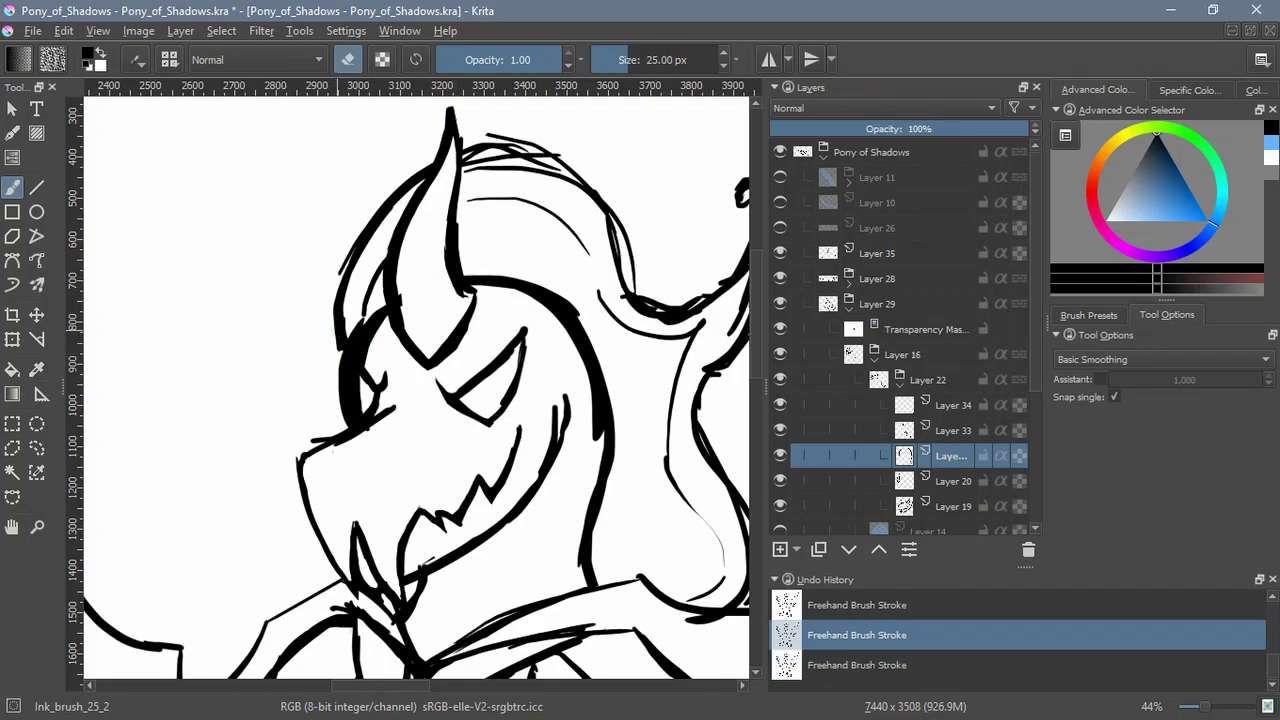
On Layer 33, tidy the mane's front strand and erase the stray stroke ends along the mane's top edge
left_click(806, 436)
key("ctrl+shift+z")
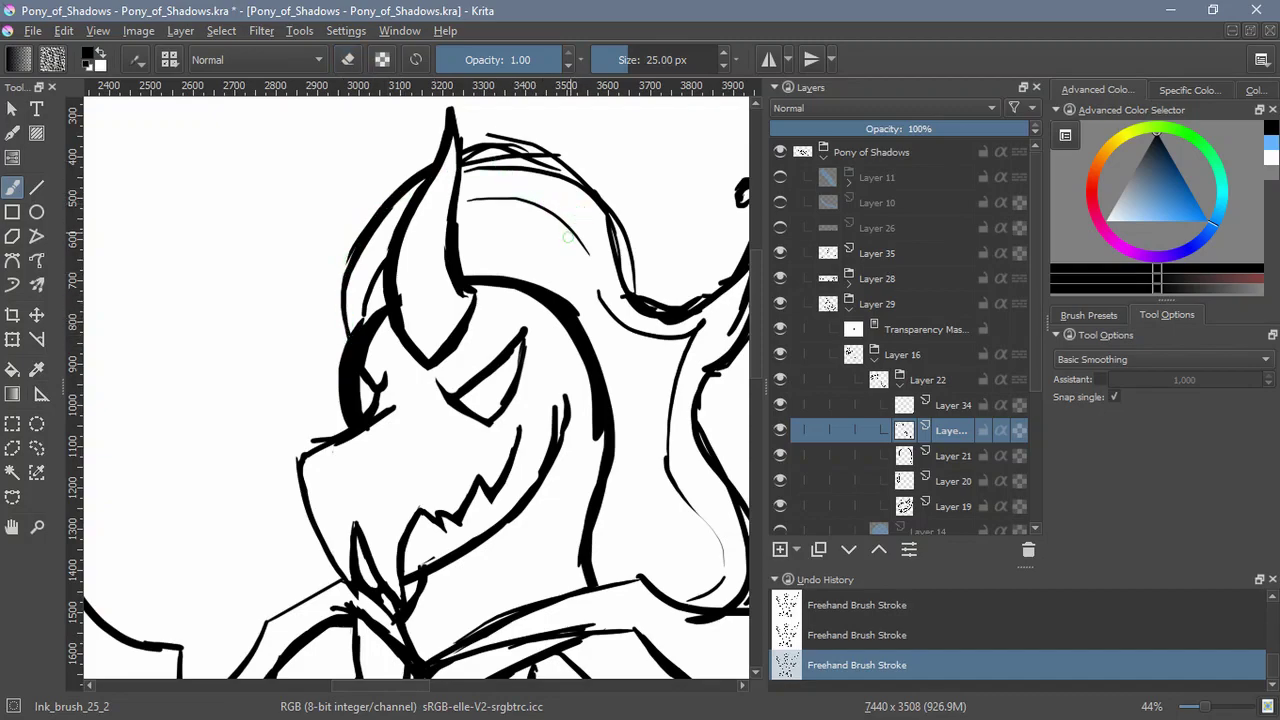
scroll(524, 289, "down", 2)
scroll(603, 429, "up", 3)
key("e")
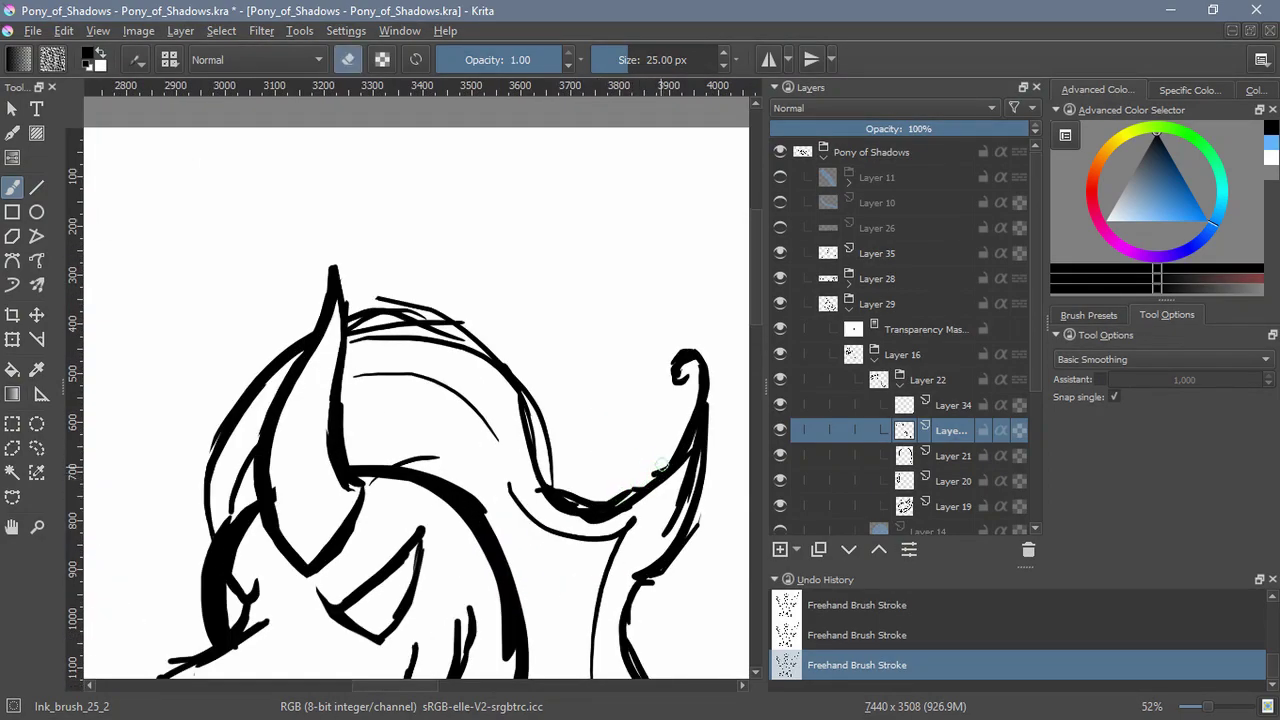
mouse_move(538, 400)
left_mouse_down()
mouse_move(575, 489)
mouse_move(595, 496)
mouse_move(530, 402)
left_mouse_up()
mouse_move(370, 287)
left_mouse_down()
mouse_move(467, 308)
mouse_move(329, 315)
mouse_move(470, 335)
mouse_move(506, 366)
mouse_move(360, 340)
mouse_move(360, 307)
left_mouse_up()
mouse_move(570, 385)
left_mouse_down()
mouse_move(491, 451)
mouse_move(350, 455)
left_mouse_up()
Redraw the mane's top edge as a smooth bold line from the horn down to the dip before the curled tip
key("e")
mouse_move(510, 256)
left_mouse_down()
mouse_move(516, 308)
mouse_move(496, 402)
mouse_move(458, 441)
left_mouse_up()
mouse_move(540, 477)
left_mouse_down()
mouse_move(577, 457)
mouse_move(597, 296)
left_mouse_up()
mouse_move(486, 302)
left_mouse_down()
mouse_move(480, 408)
mouse_move(449, 438)
left_mouse_up()
mouse_move(488, 358)
left_mouse_down()
mouse_move(388, 471)
mouse_move(448, 458)
left_mouse_up()
key("ctrl+z")
mouse_move(480, 402)
left_mouse_down()
mouse_move(429, 460)
mouse_move(370, 480)
mouse_move(355, 550)
left_mouse_up()
key("e")
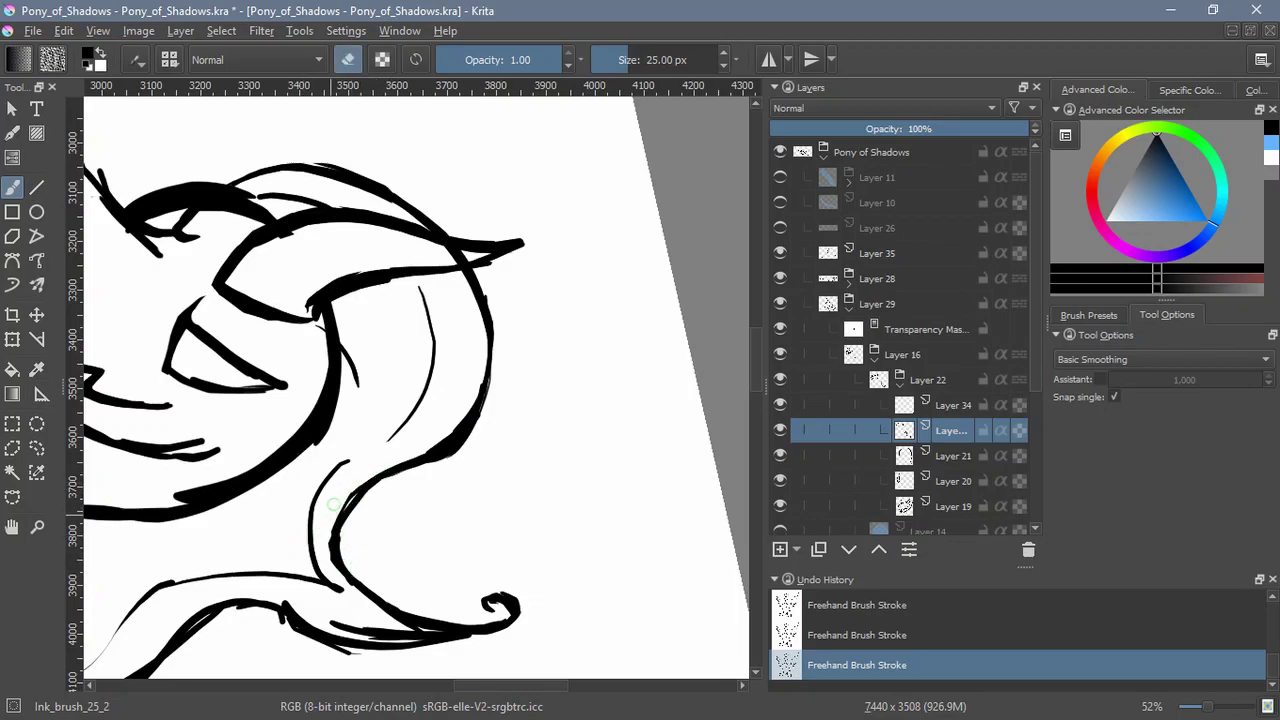
Erase the overlapping strokes around the mane's curled tip and re-ink both of its edges as clean lines
mouse_move(531, 551)
left_mouse_down()
mouse_move(537, 363)
mouse_move(448, 460)
left_mouse_up()
mouse_move(451, 437)
left_mouse_down()
mouse_move(442, 449)
mouse_move(458, 431)
left_mouse_up()
key("e")
left_click_drag(476, 478, 446, 615)
mouse_move(433, 647)
left_mouse_down()
mouse_move(496, 479)
mouse_move(449, 486)
left_mouse_up()
key("e")
mouse_move(489, 436)
left_mouse_down()
mouse_move(526, 342)
mouse_move(500, 424)
mouse_move(471, 423)
mouse_move(468, 488)
mouse_move(526, 480)
left_mouse_up()
left_click_drag(535, 319, 524, 372)
key("e")
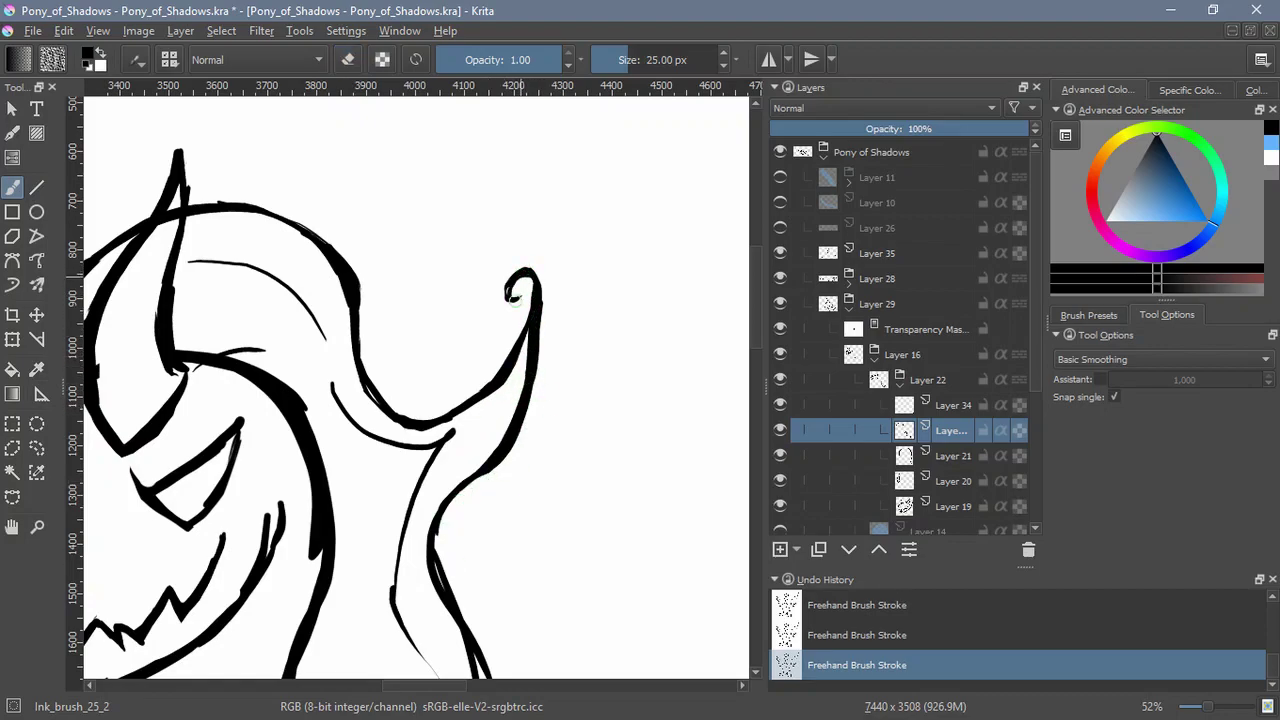
Smooth the outer edge of the mane's curled tip with alternating eraser and brush strokes just below the curl
mouse_move(517, 280)
left_mouse_down()
mouse_move(541, 298)
mouse_move(533, 268)
mouse_move(509, 270)
mouse_move(525, 422)
left_mouse_up()
key("e")
key("e")
key("e")
left_click_drag(531, 331, 511, 420)
left_click_drag(529, 338, 522, 396)
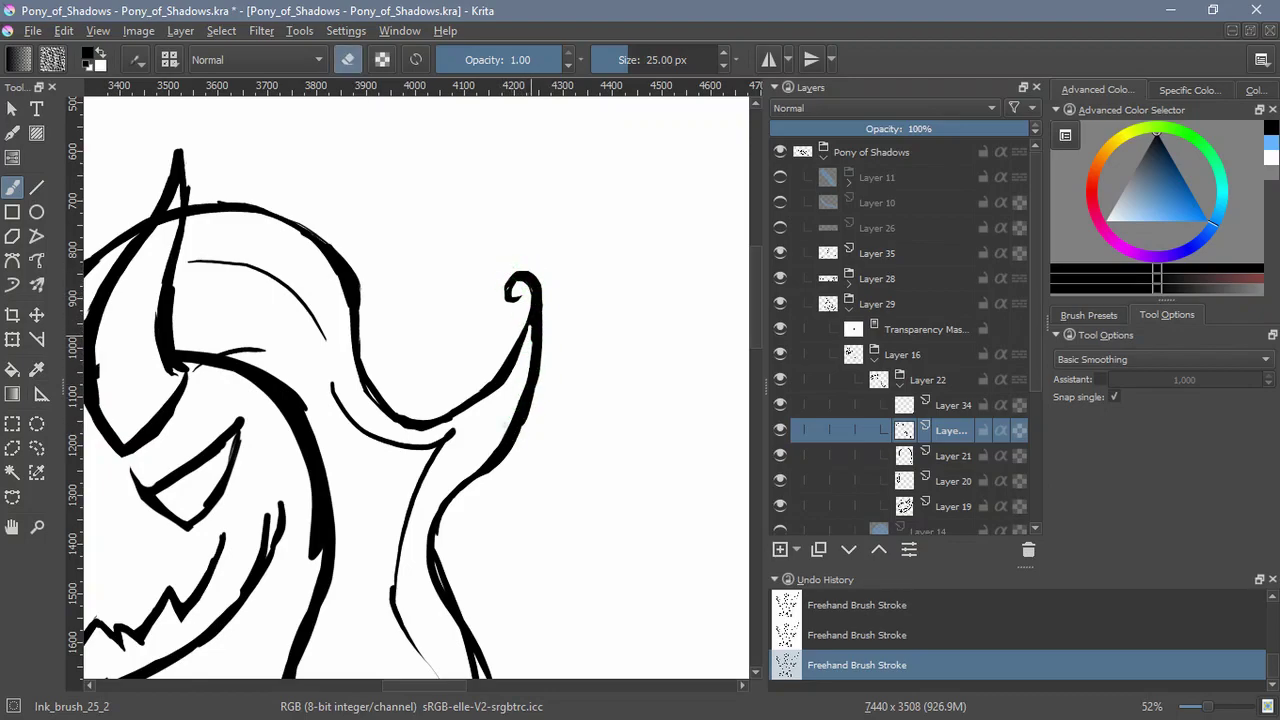
key("e")
mouse_move(536, 310)
left_mouse_down()
mouse_move(510, 362)
mouse_move(672, 454)
mouse_move(576, 321)
left_mouse_up()
key("5")
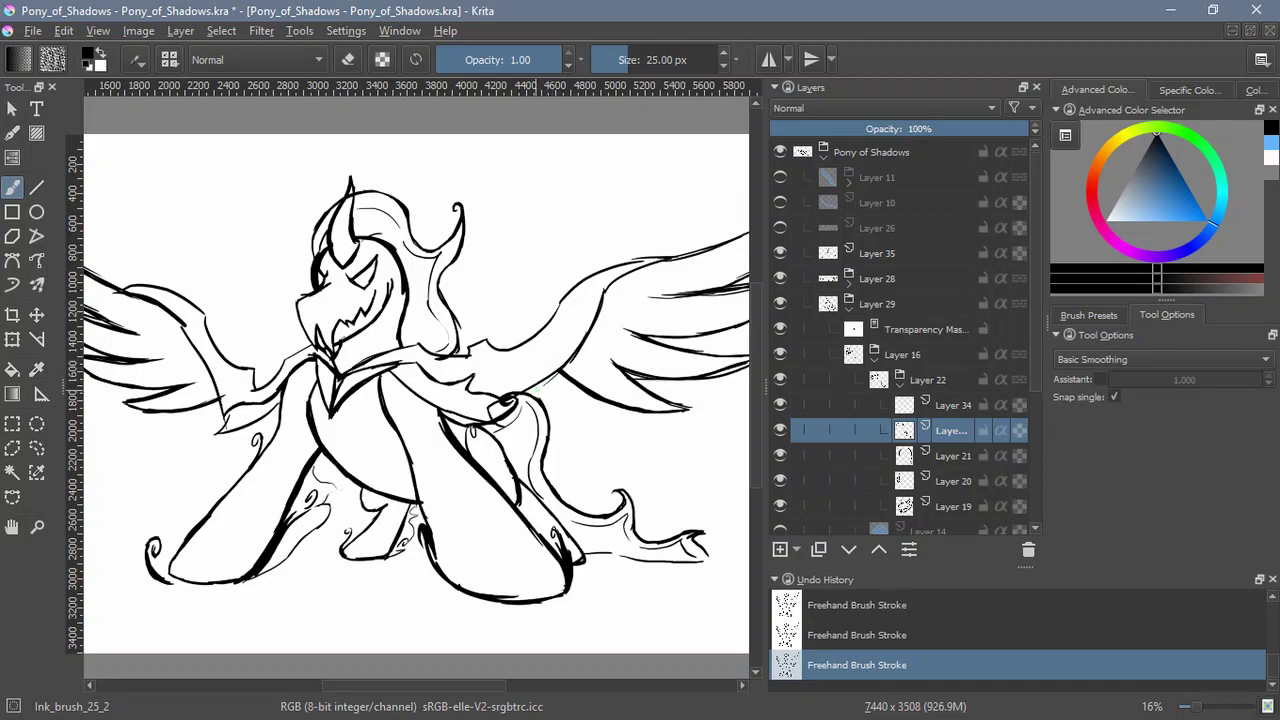
Collapse the Layer 22 group, choose Layer 28, and draw a freehand selection around the wing in front of the pony's face
key("minus")
left_click_drag(519, 422, 630, 519)
left_click_drag(490, 518, 492, 465)
left_click_drag(492, 465, 580, 511)
left_click(901, 384)
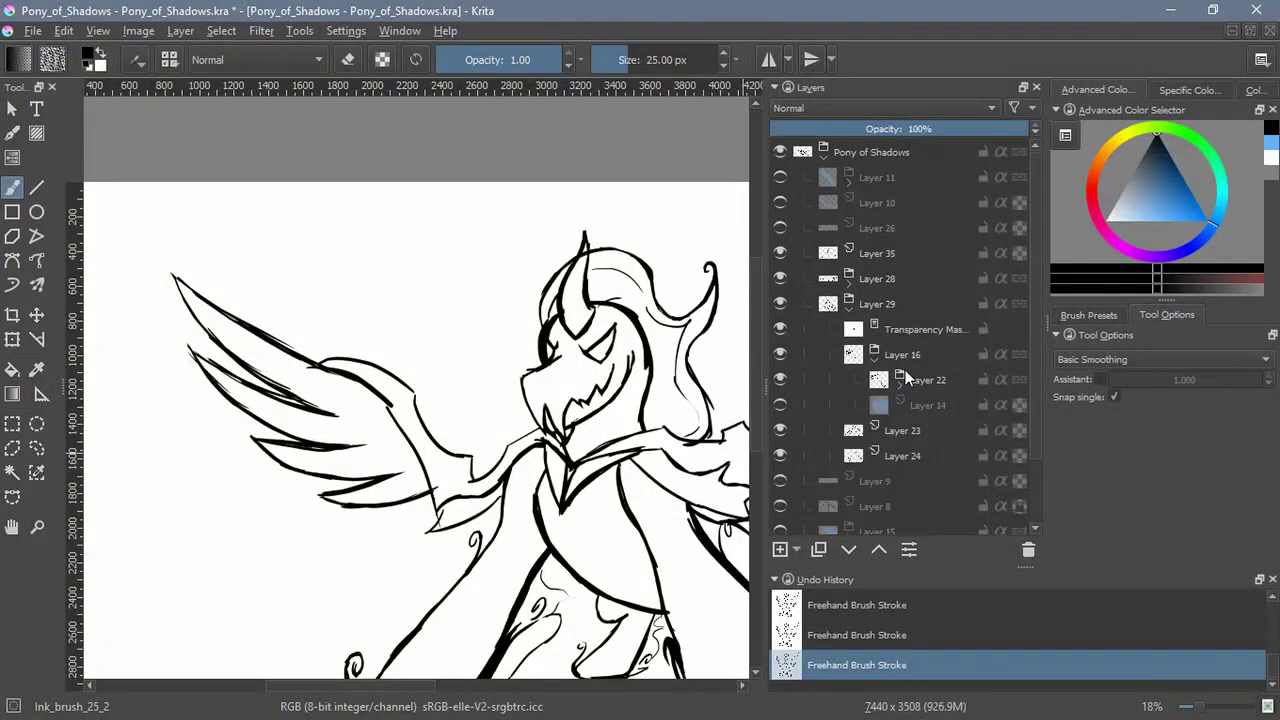
left_click(860, 278)
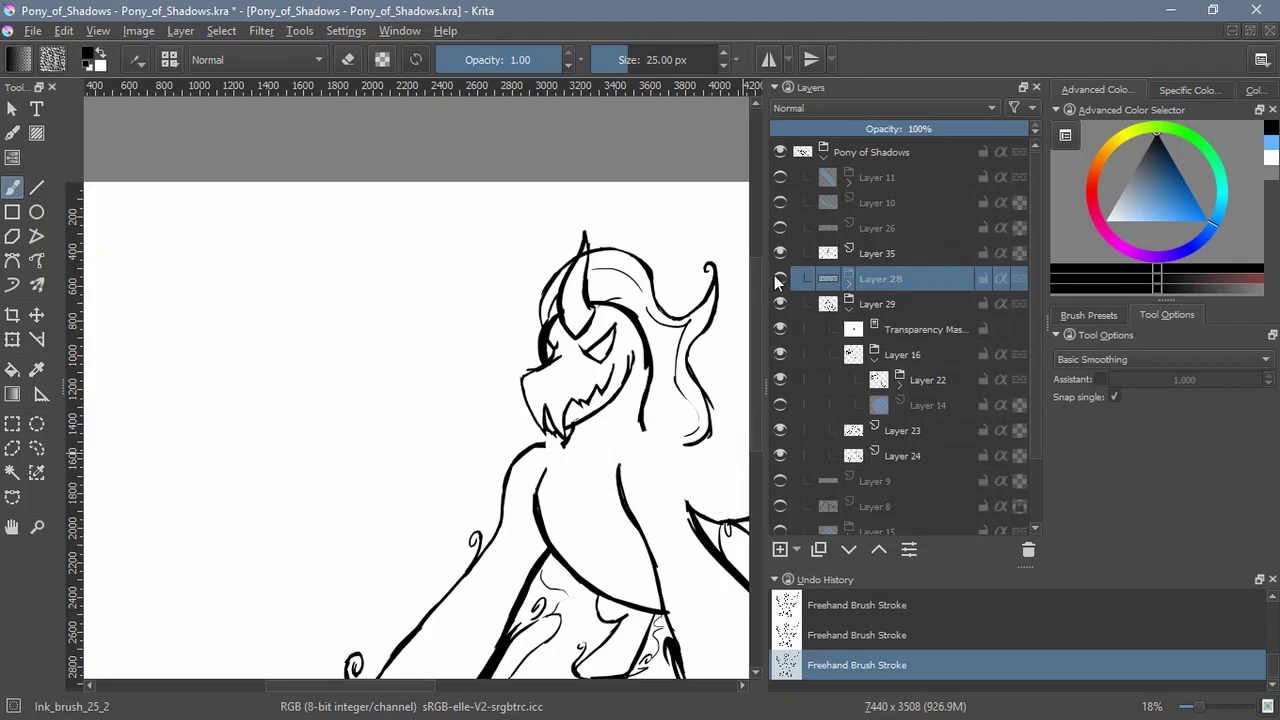
left_click(36, 448)
mouse_move(582, 378)
left_mouse_down()
mouse_move(563, 459)
mouse_move(450, 579)
mouse_move(124, 372)
mouse_move(346, 232)
mouse_move(402, 398)
mouse_move(372, 405)
left_mouse_up()
Transform the selected wing by narrowing it, shearing its outer end upward and shifting it against the shoulder
key("ctrl+t")
left_click_drag(120, 394, 189, 394)
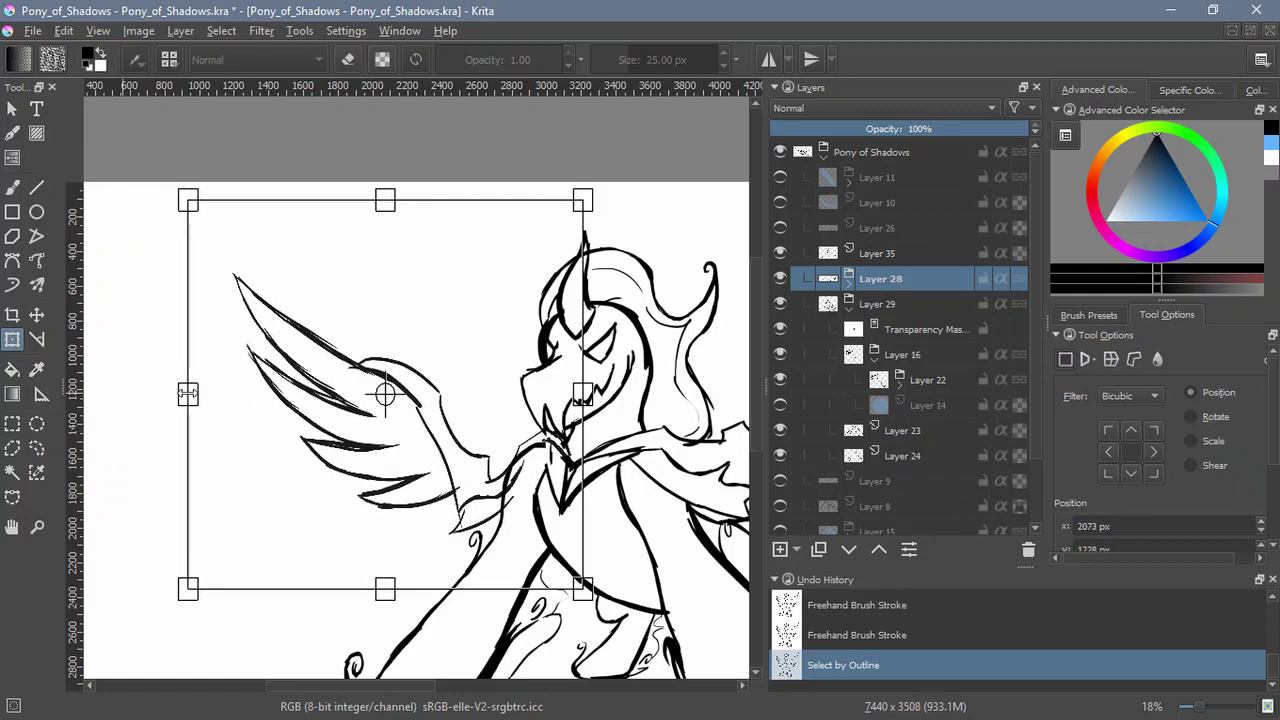
left_click_drag(188, 346, 188, 319)
left_click_drag(451, 458, 451, 441)
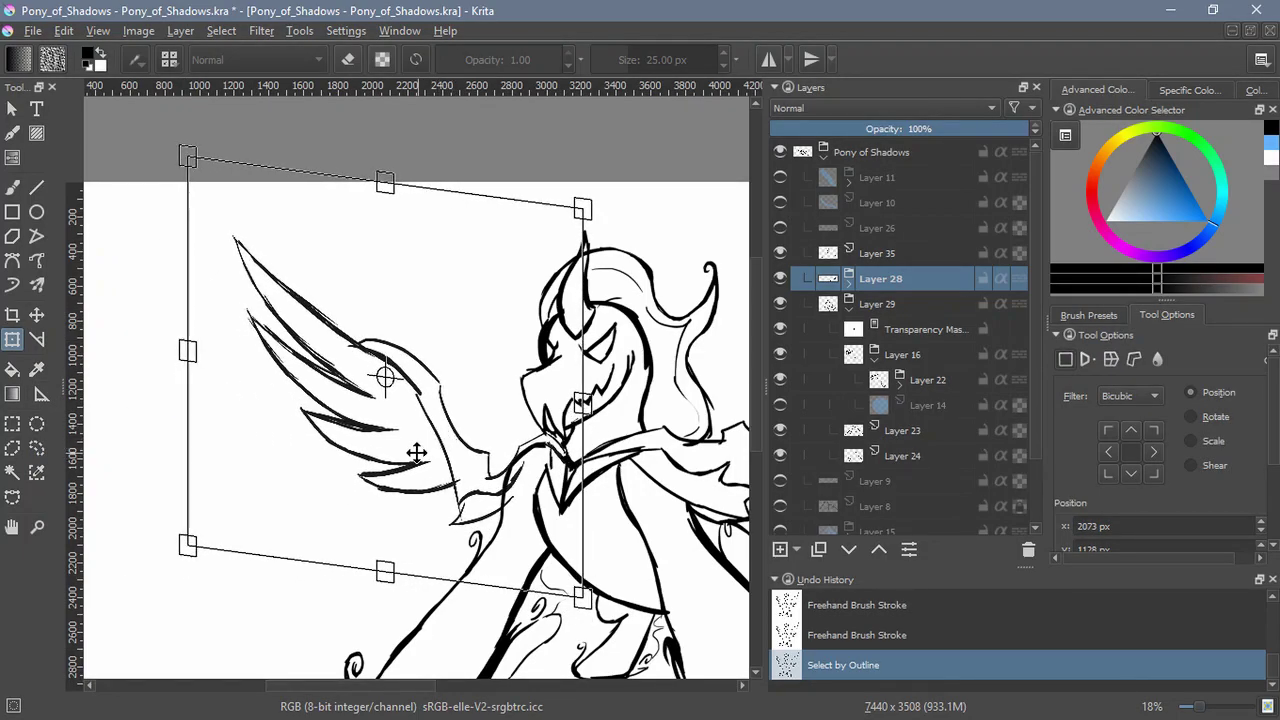
left_click_drag(534, 481, 290, 450)
mouse_move(509, 432)
left_mouse_down()
mouse_move(466, 472)
mouse_move(506, 382)
mouse_move(521, 434)
left_mouse_up()
key("5")
left_click_drag(533, 362, 497, 374)
left_click_drag(143, 298, 143, 304)
left_click_drag(209, 348, 205, 352)
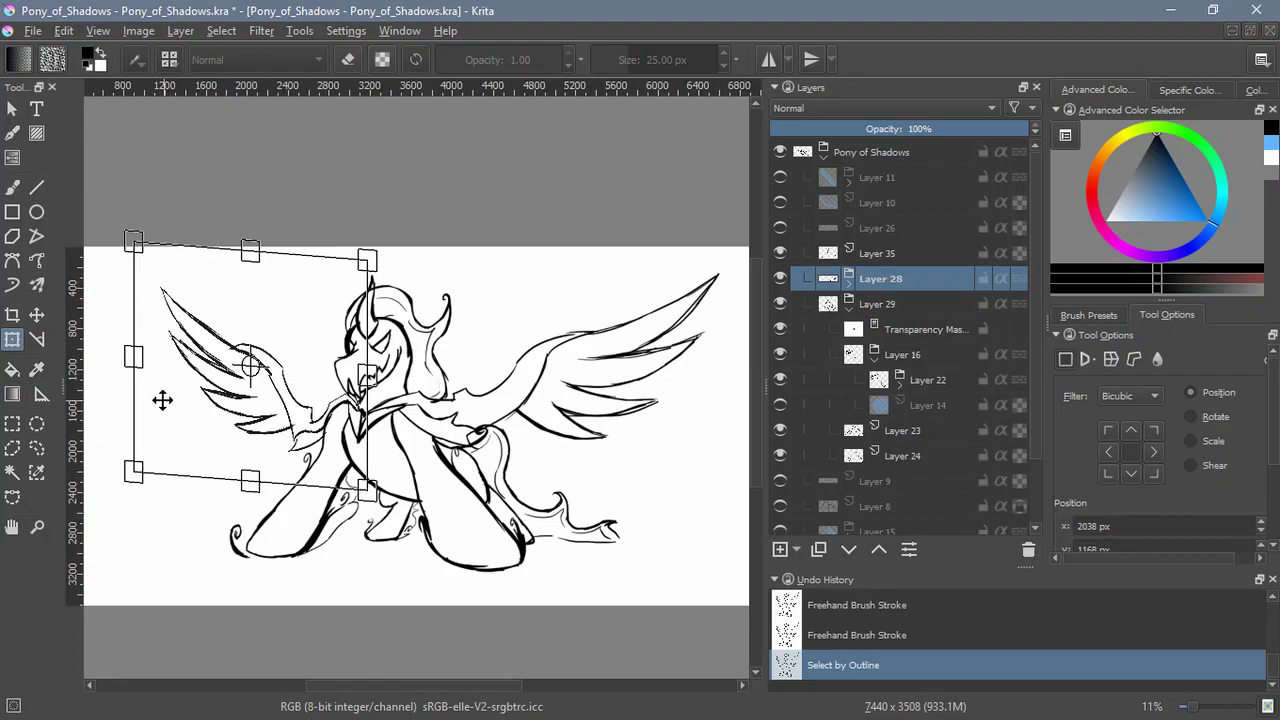
key("Return")
Try clearing the selection and moving the wing section at the collar with the Move tool, then undo both
left_click(221, 30)
left_click(237, 66)
scroll(450, 280, "up", 6)
mouse_move(450, 280)
left_mouse_down()
mouse_move(337, 557)
mouse_move(372, 480)
left_mouse_up()
key("ctrl+z")
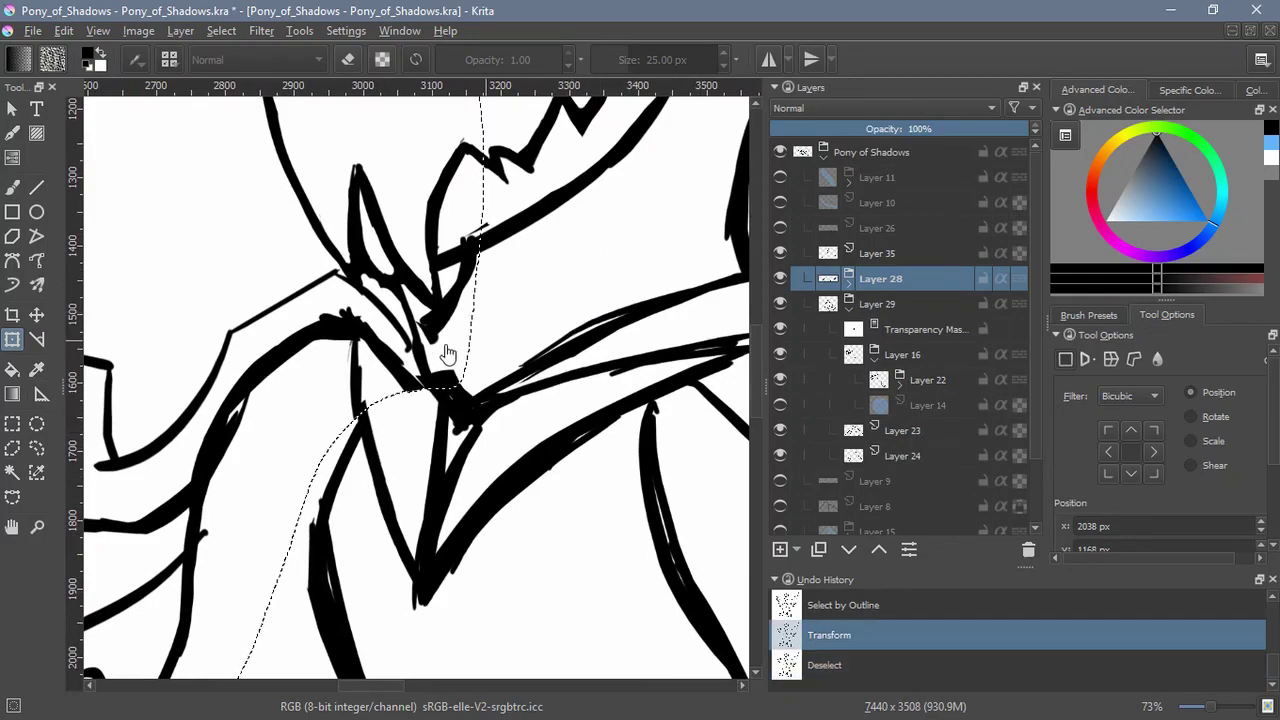
left_click(36, 314)
left_click_drag(429, 357, 436, 340)
key("ctrl+z")
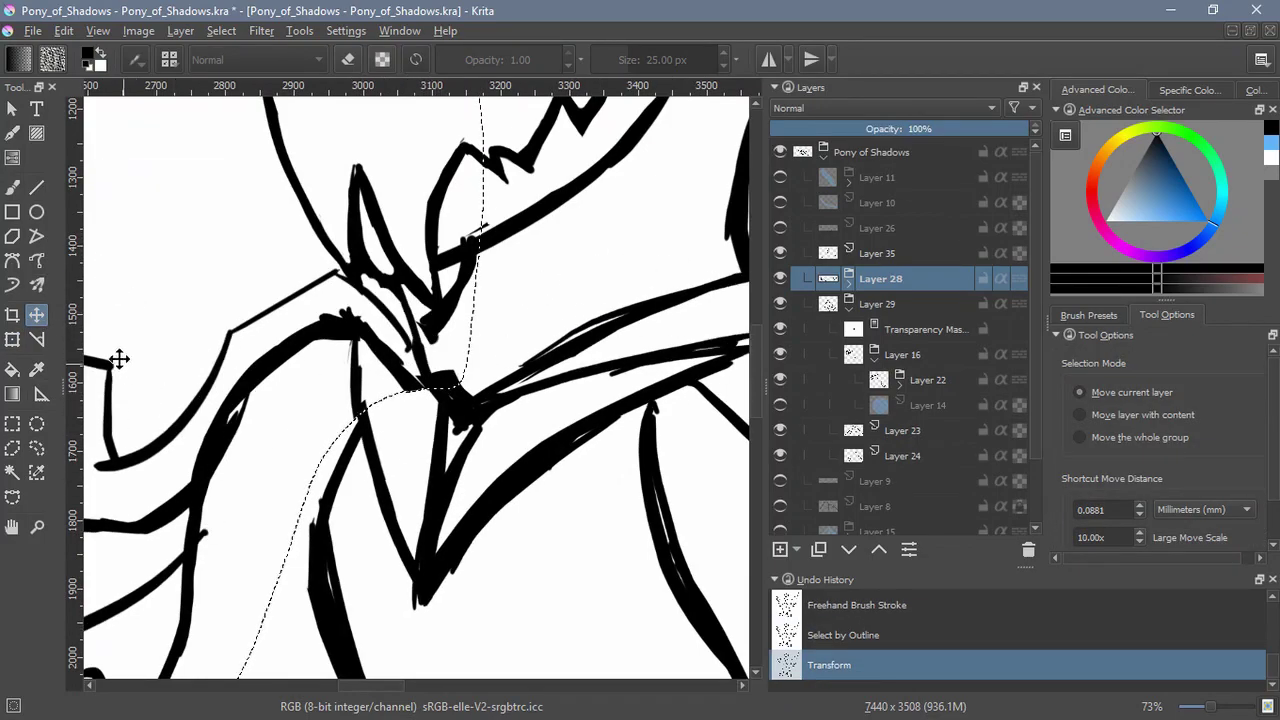
Reposition the transformed wing to X 2057 px, Y 1143 px, apply the transform and clear the selection
left_click(12, 339)
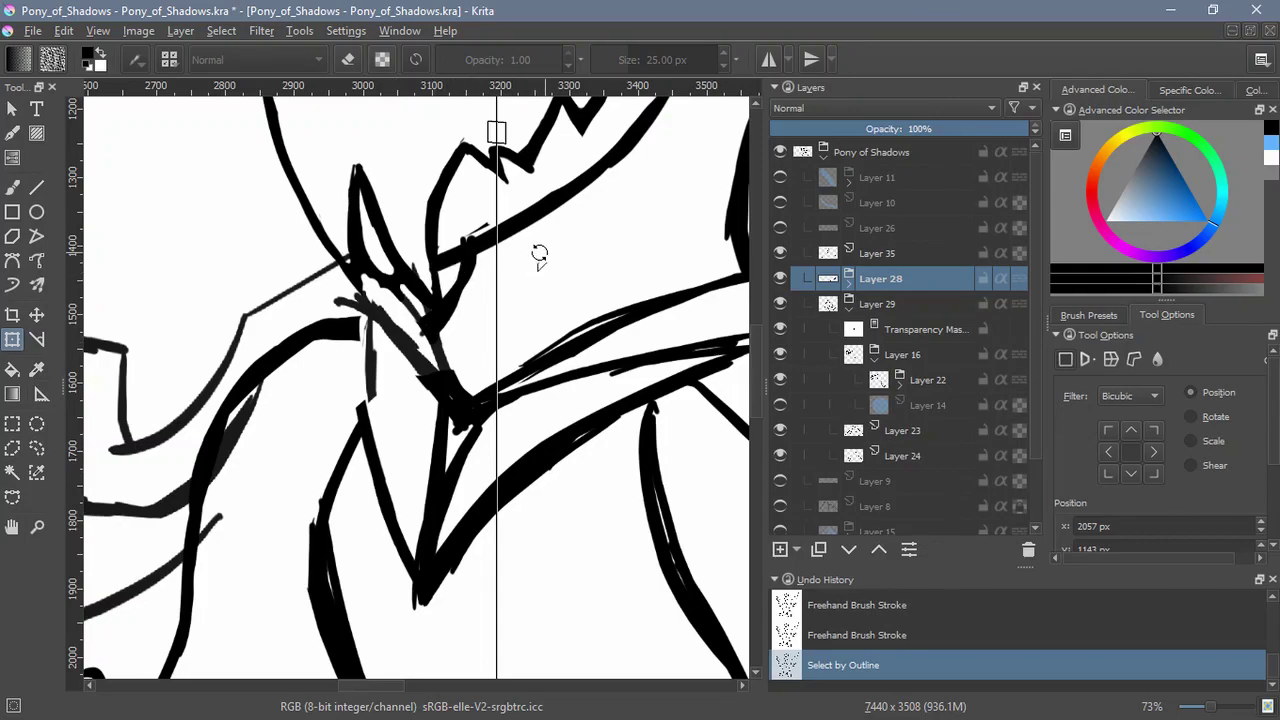
key("Return")
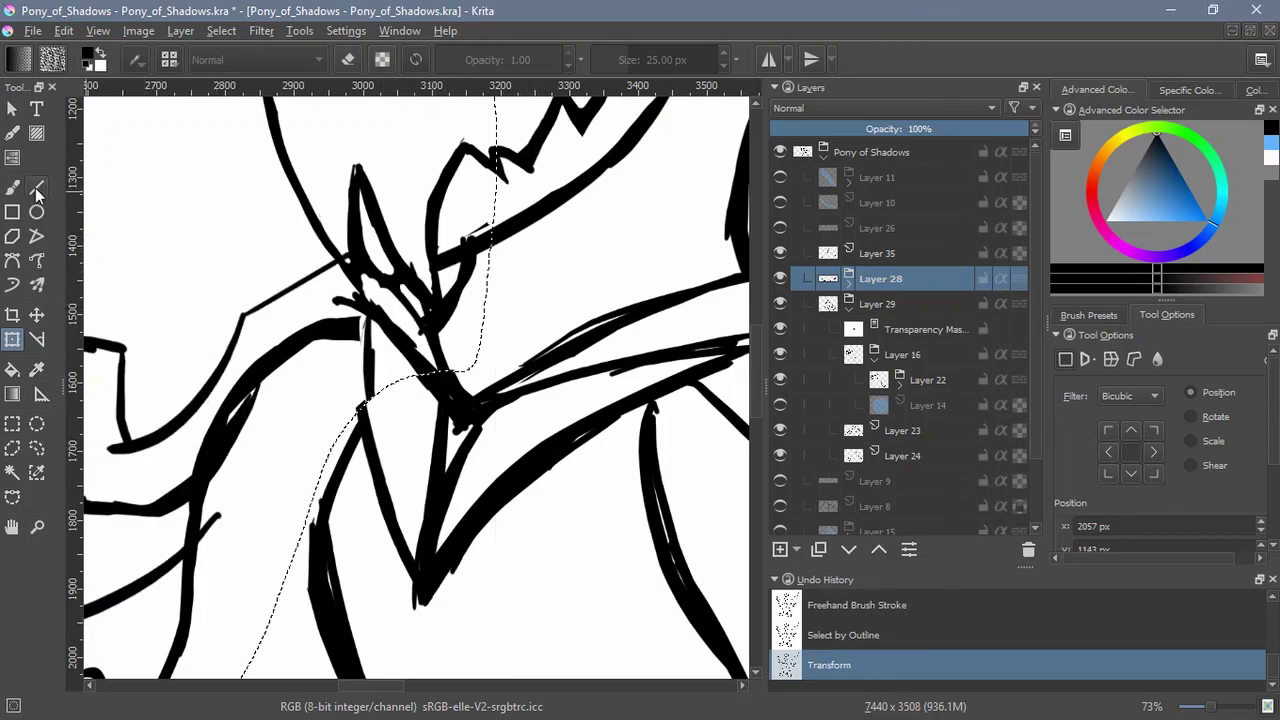
left_click(12, 187)
left_click(221, 31)
left_click(240, 70)
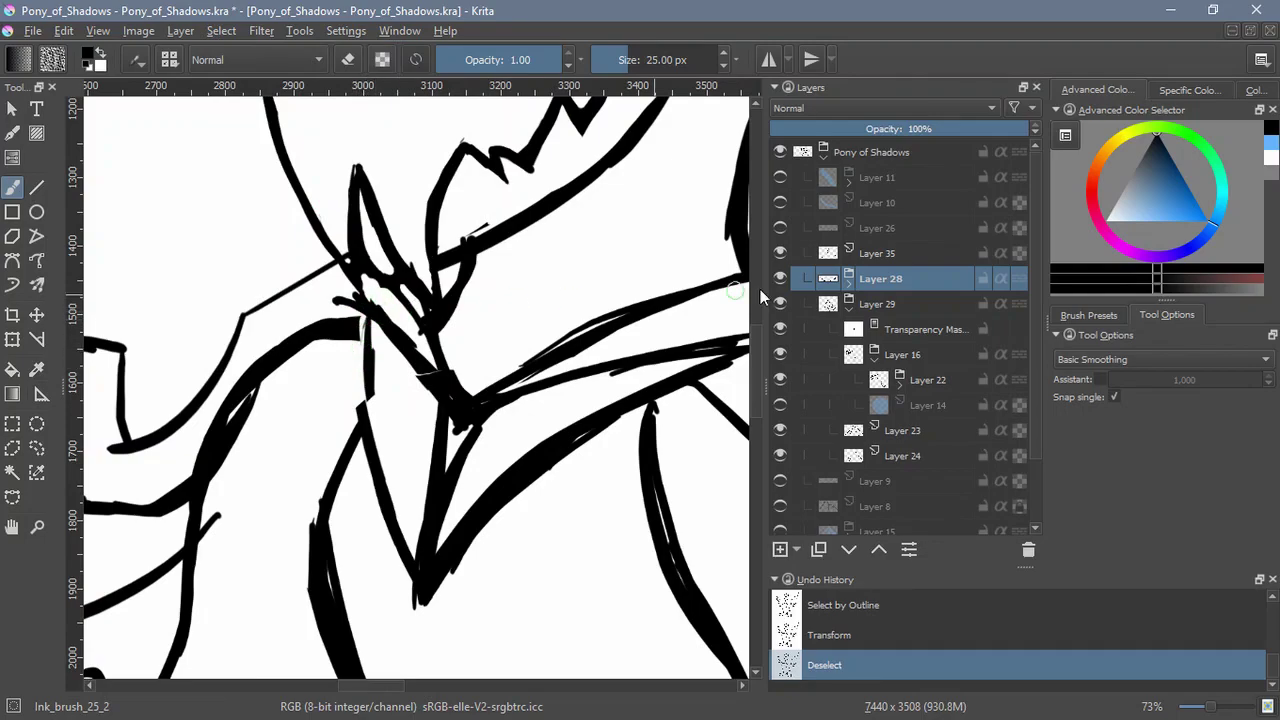
Expand the Layer 28 group and toggle its sublayers' visibility to identify which one holds the broken collar line
left_click(849, 284)
left_click(781, 329)
left_click(780, 349)
left_click(780, 349)
left_click(780, 349)
left_click(780, 349)
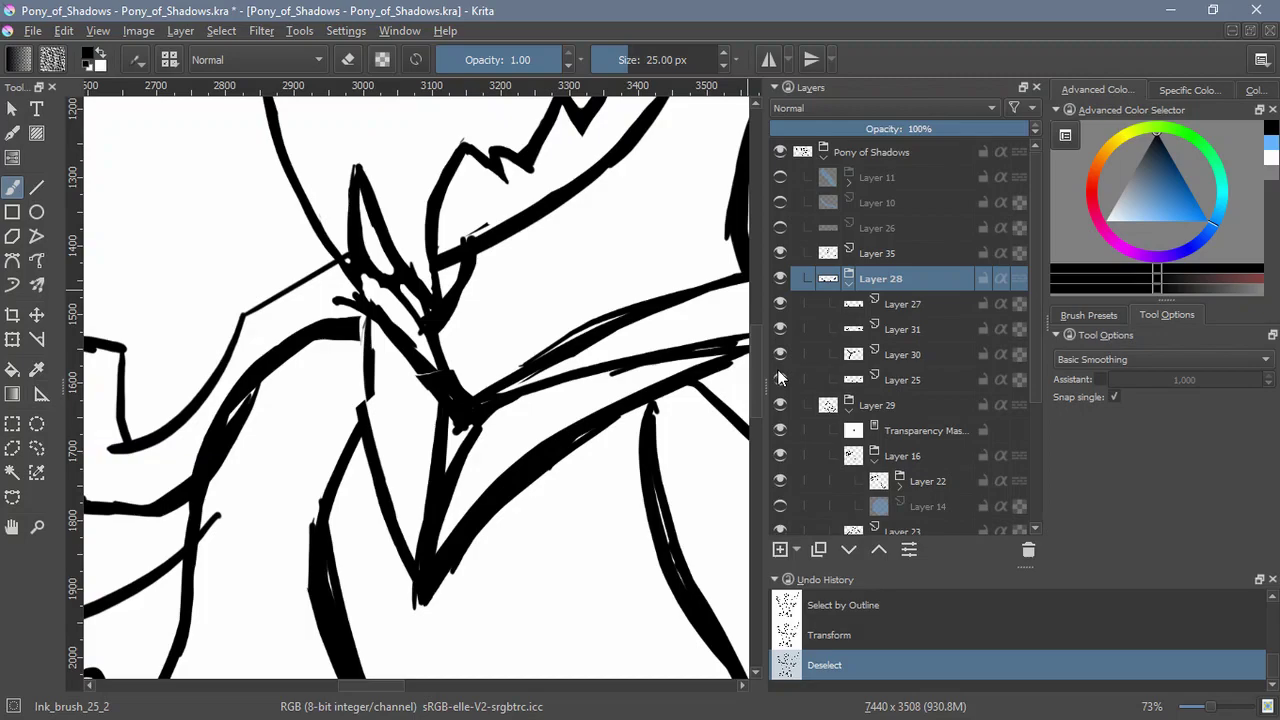
left_click(780, 380)
left_click(780, 380)
left_click(780, 380)
left_click(780, 380)
On Layer 25, erase the offset piece of the collar's edge and redraw it as one continuous line
key("e")
mouse_move(362, 320)
left_mouse_down()
mouse_move(376, 404)
mouse_move(361, 305)
mouse_move(364, 414)
left_mouse_up()
key("e")
left_click_drag(356, 364, 366, 425)
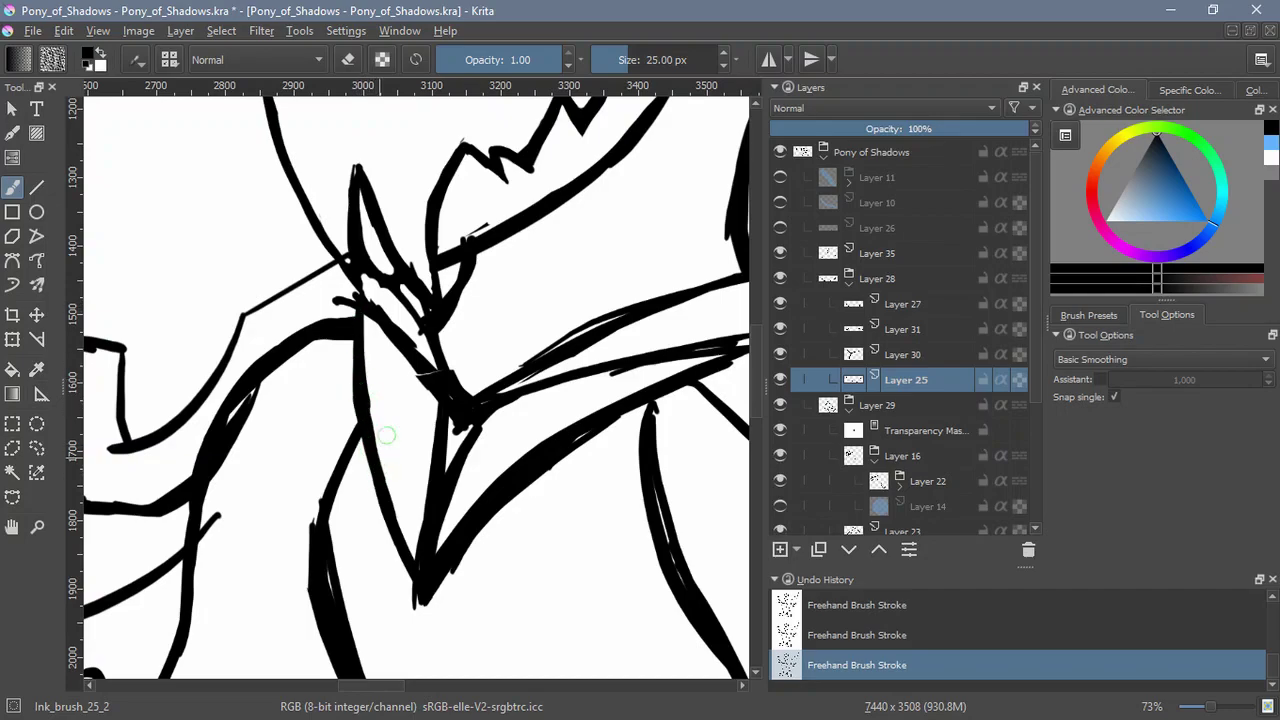
On Layer 30, re-ink the thick diagonal collar line below the chin and erase the stray marks above it
left_click(858, 356)
left_click_drag(402, 343, 439, 382)
left_click_drag(368, 314, 404, 359)
key("e")
left_click_drag(350, 288, 420, 329)
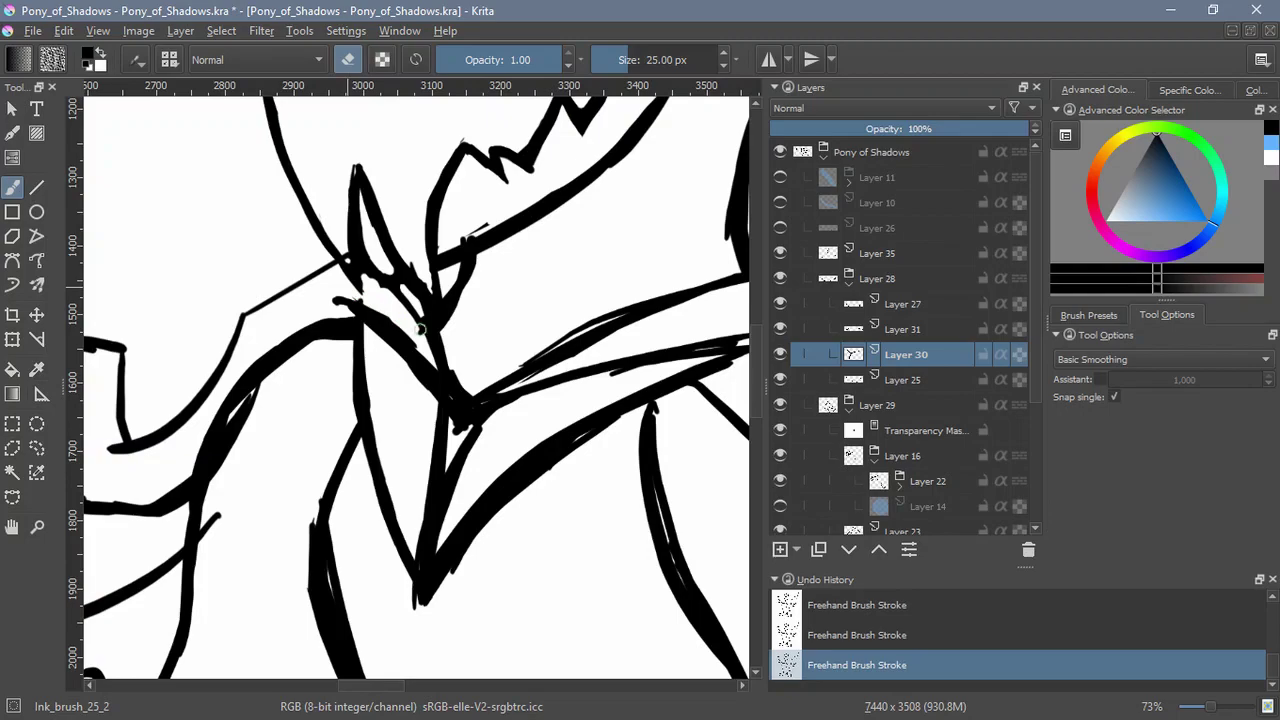
key("e")
Fit the whole page in view and save the drawing
left_click_drag(588, 318, 522, 443)
key("2")
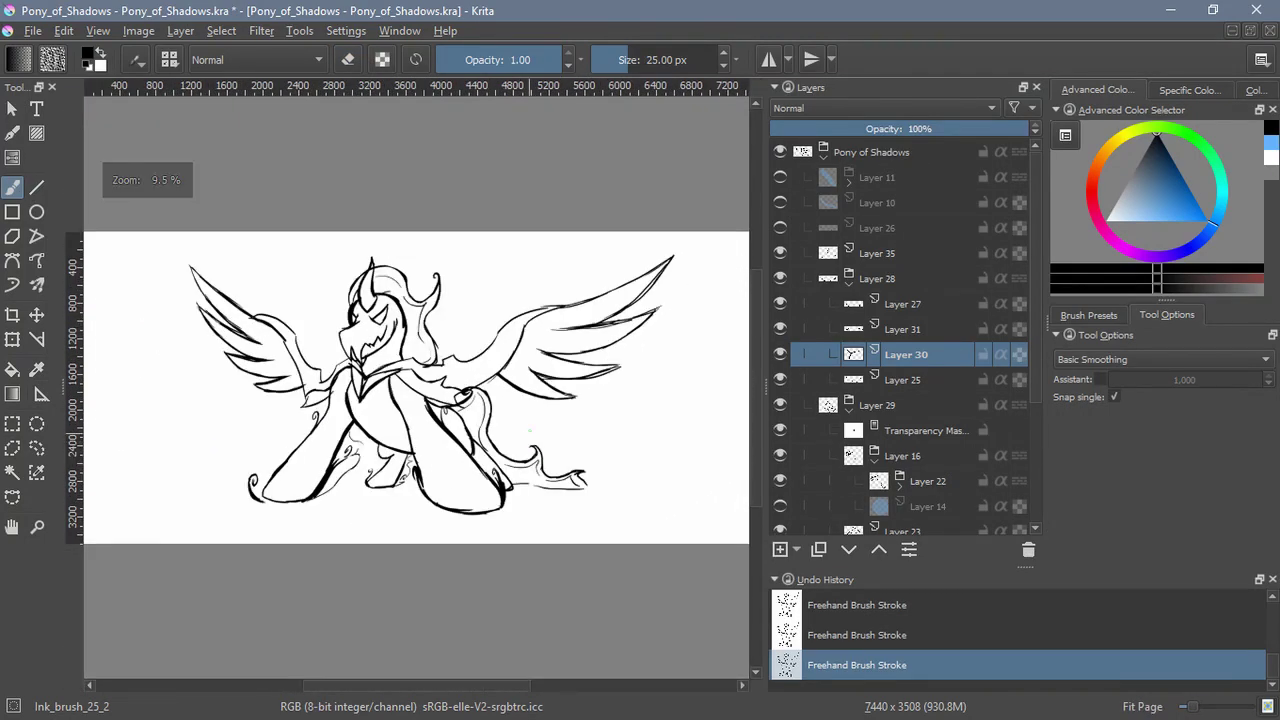
key("ctrl+s")
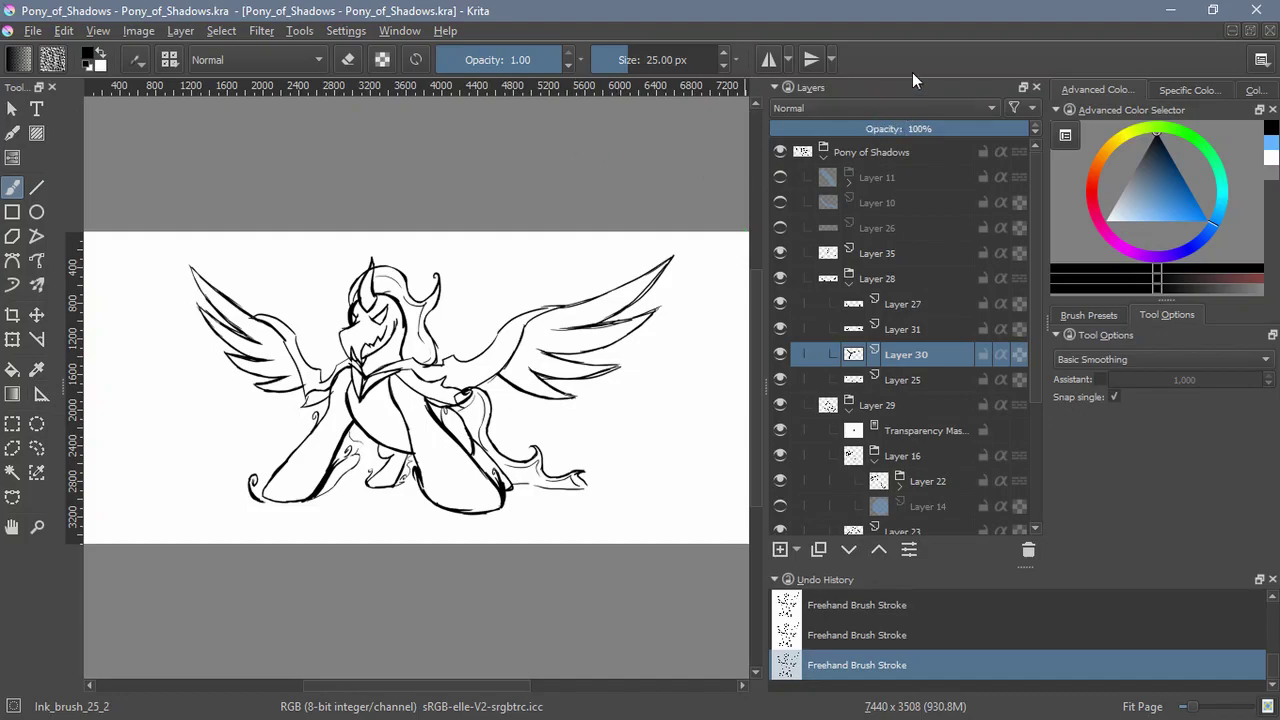
left_click(12, 314)
left_click_drag(254, 258, 533, 387)
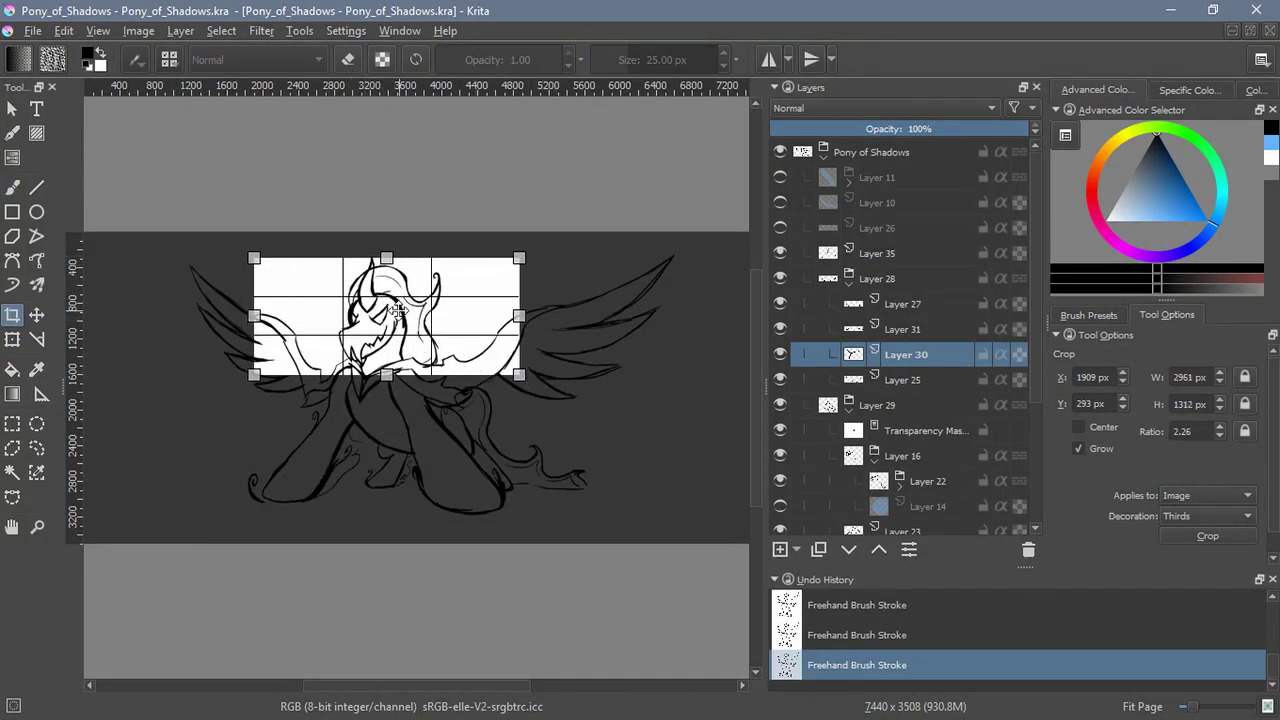
key("Escape")
Save the file again and collapse the Layer 28 and Layer 29 groups with the Freehand Brush active
left_click(34, 31)
left_click(33, 117)
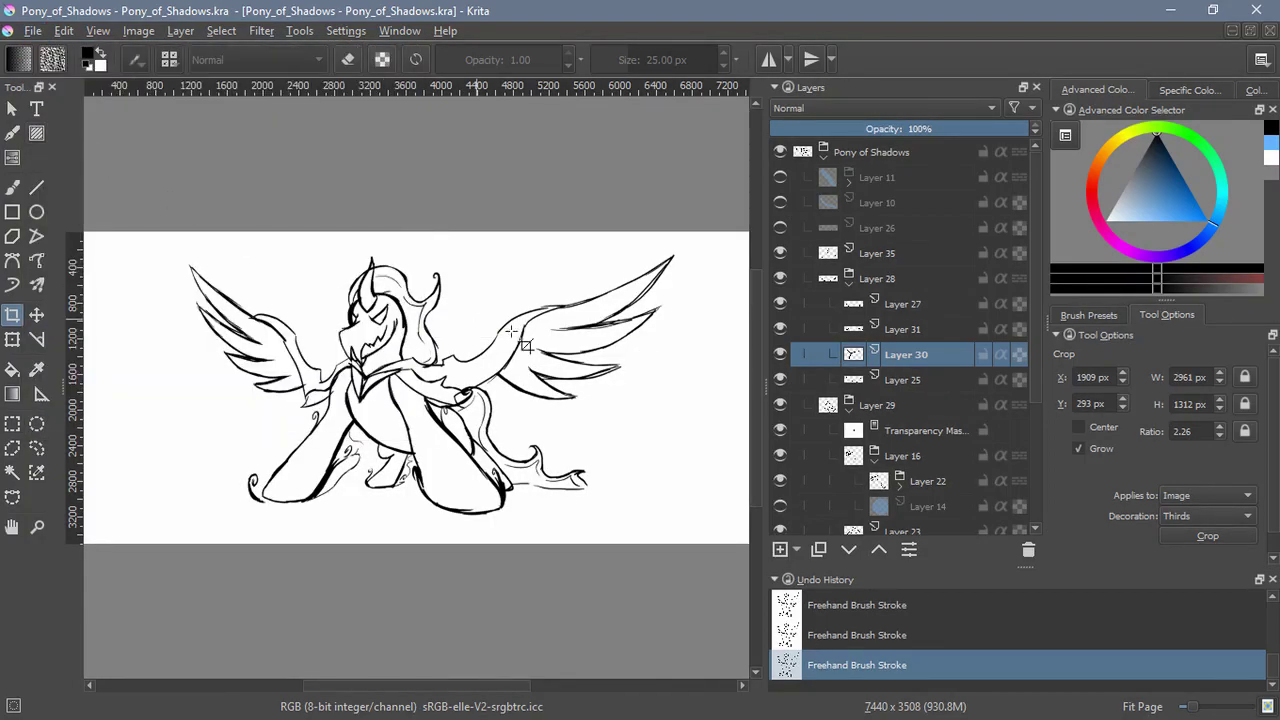
left_click(12, 187)
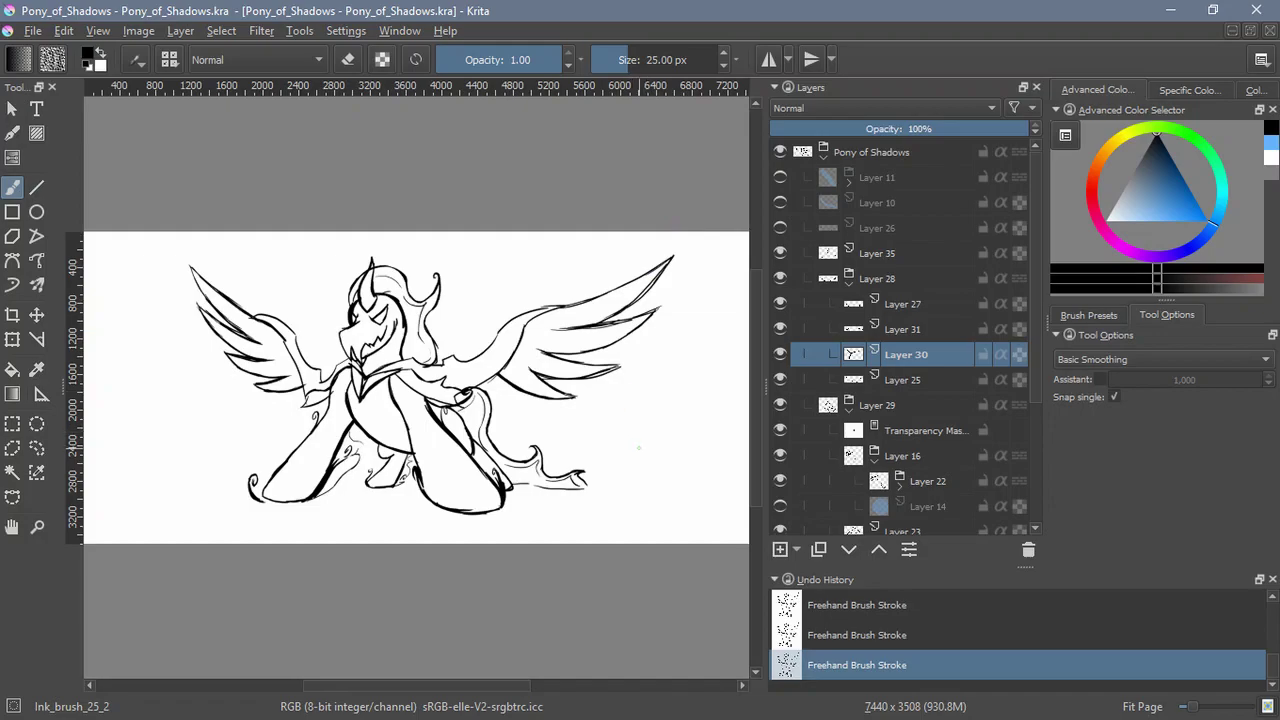
left_click(848, 288)
left_click(846, 312)
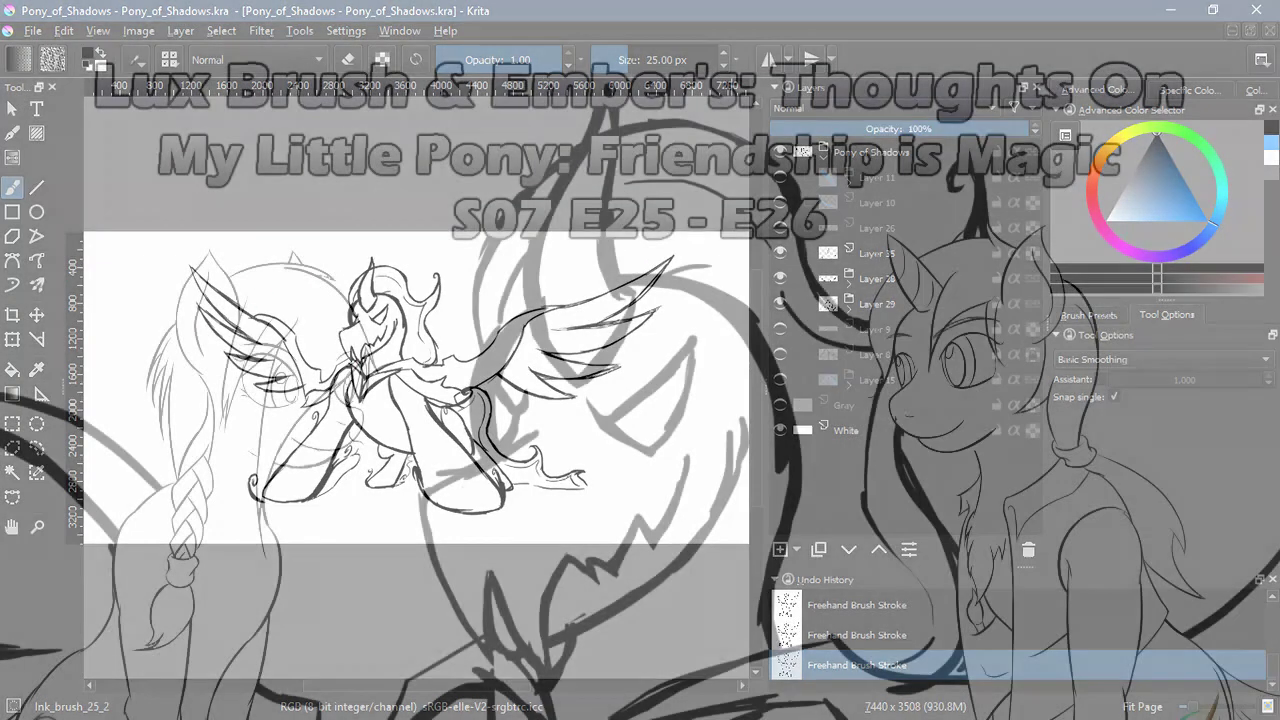